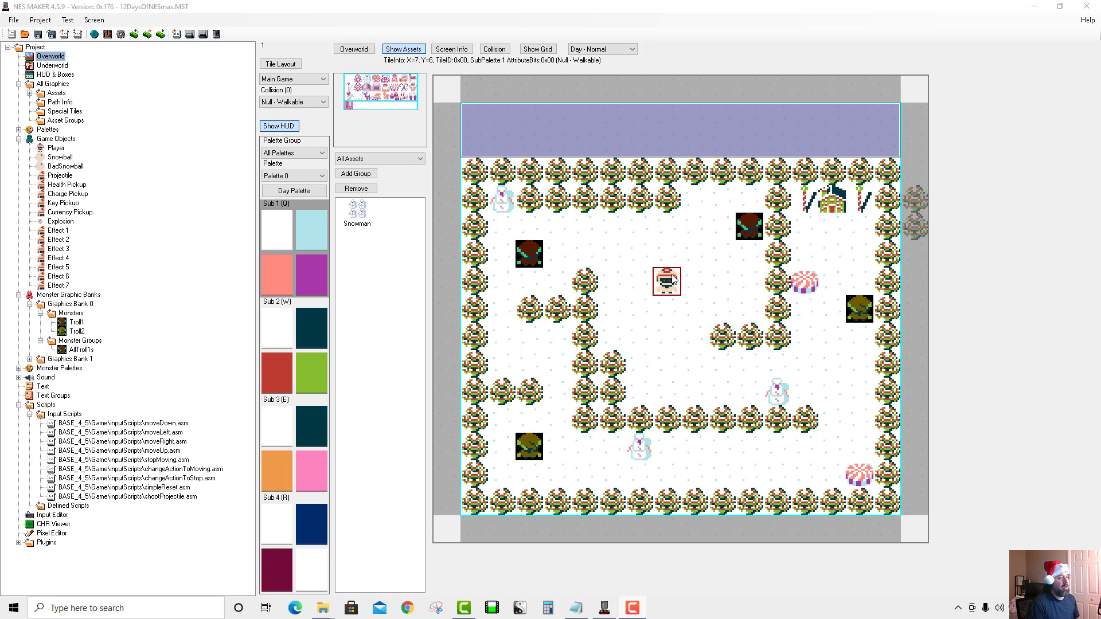
Step: Try to place Troll1 on the Troll2 tile at X=14, Y=7, including as Monster 1
right_click(867, 308)
mouse_move(895, 373)
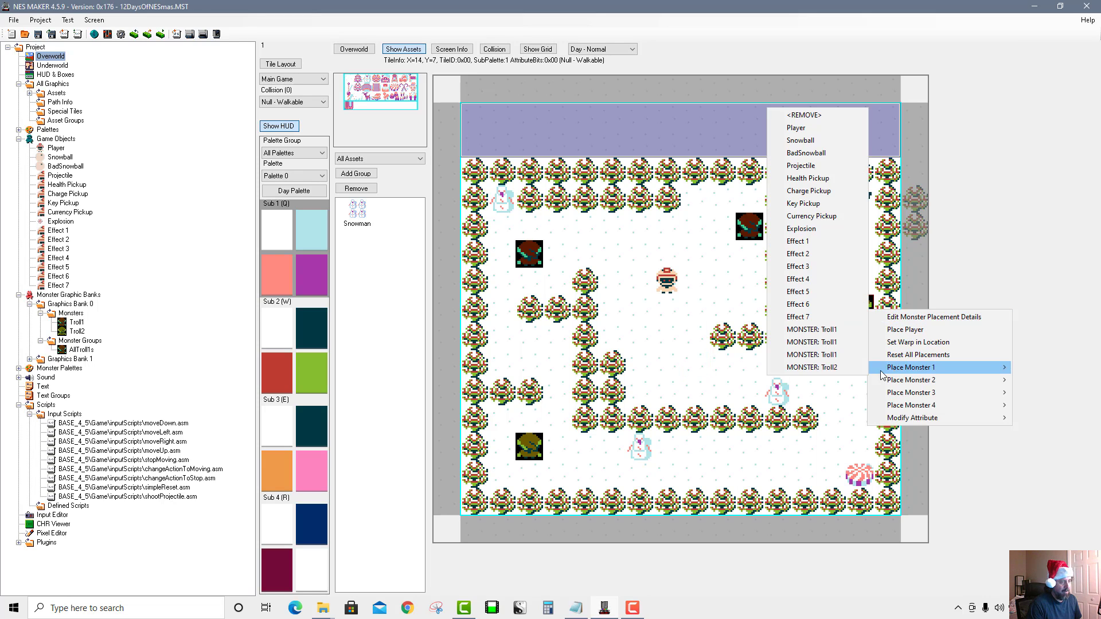
mouse_move(906, 393)
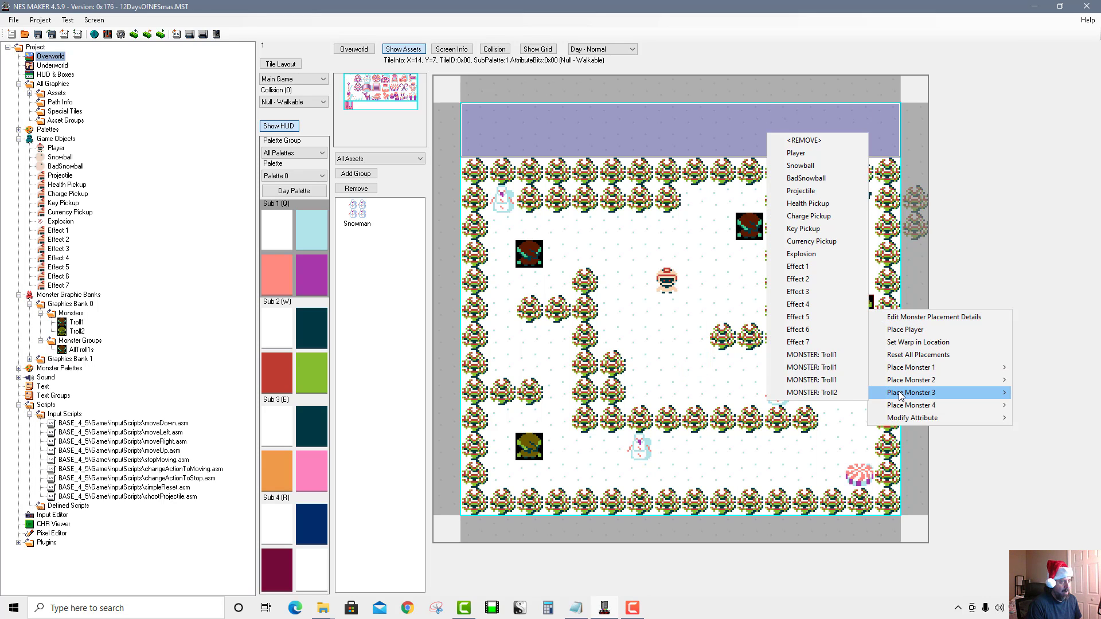
left_click(834, 357)
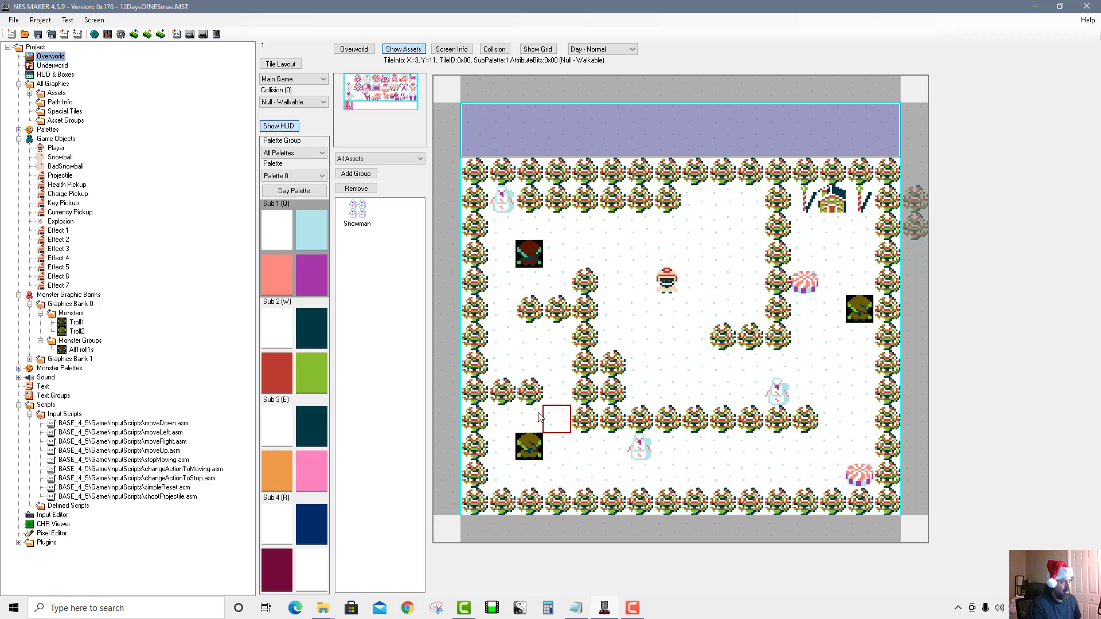
right_click(858, 320)
mouse_move(943, 376)
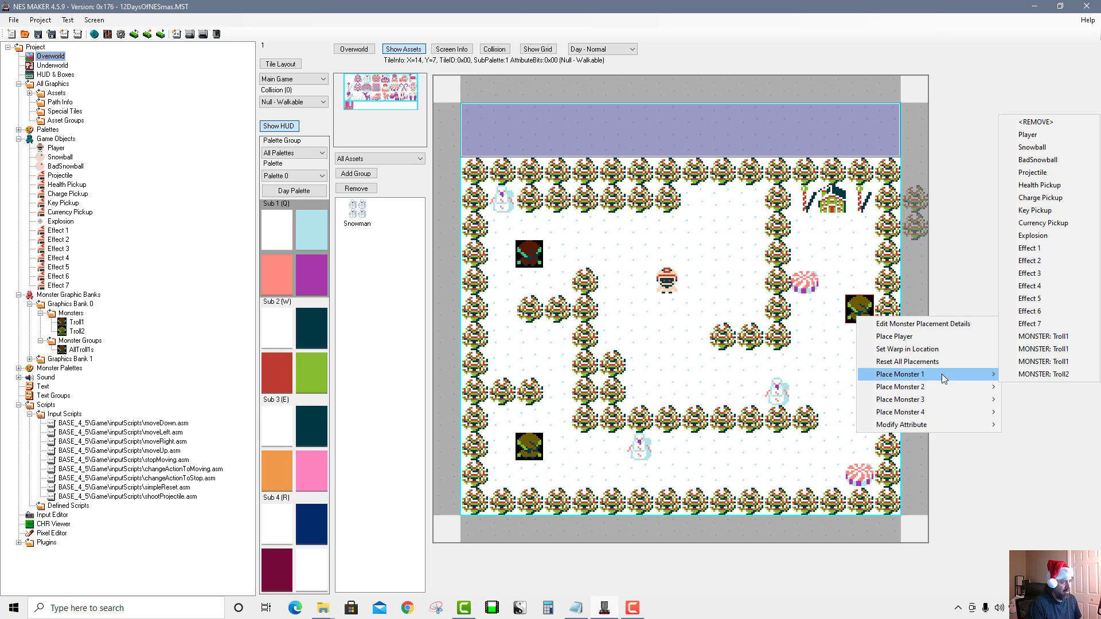
left_click(1051, 340)
Step: Place Troll1 as Monster 1 at tile X=2, Y=5 and as Monster 2 at tile X=13, Y=5
right_click(541, 253)
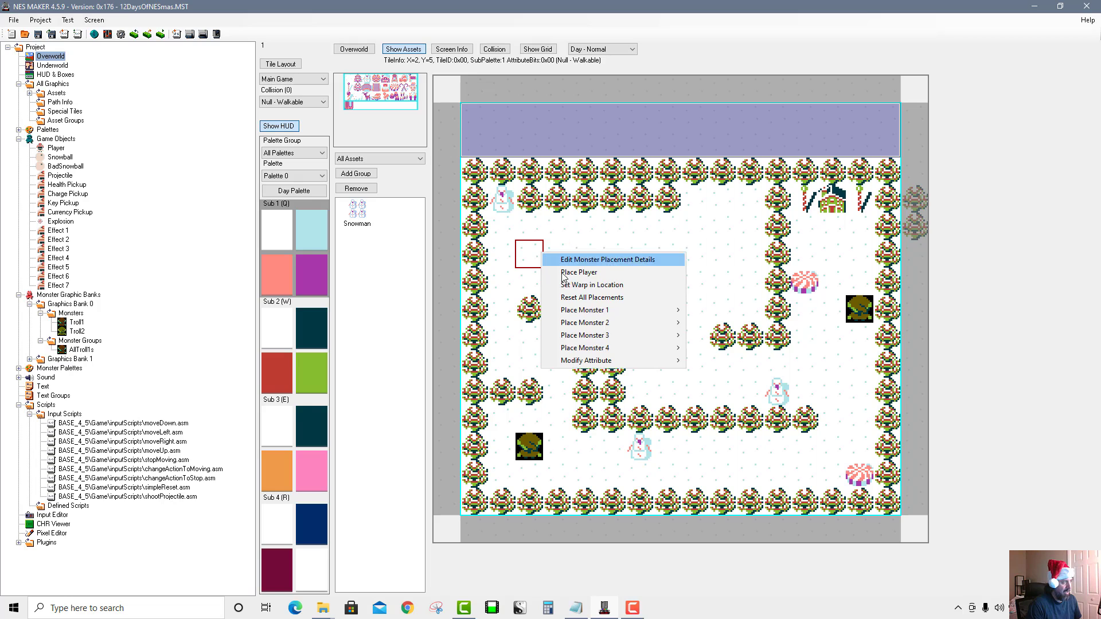
mouse_move(601, 311)
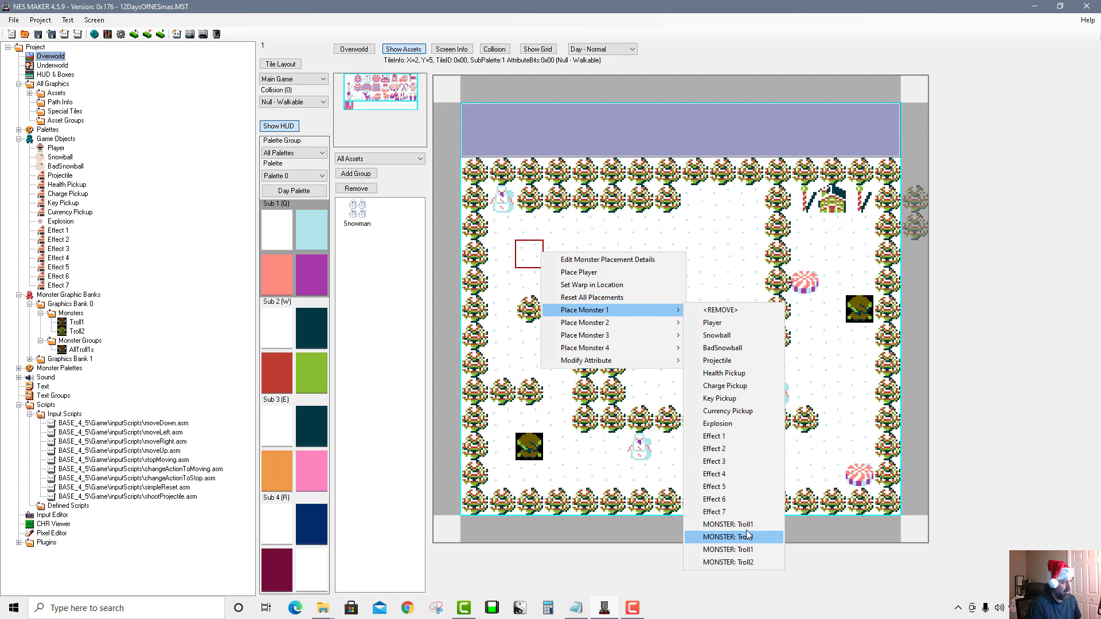
left_click(727, 536)
right_click(833, 252)
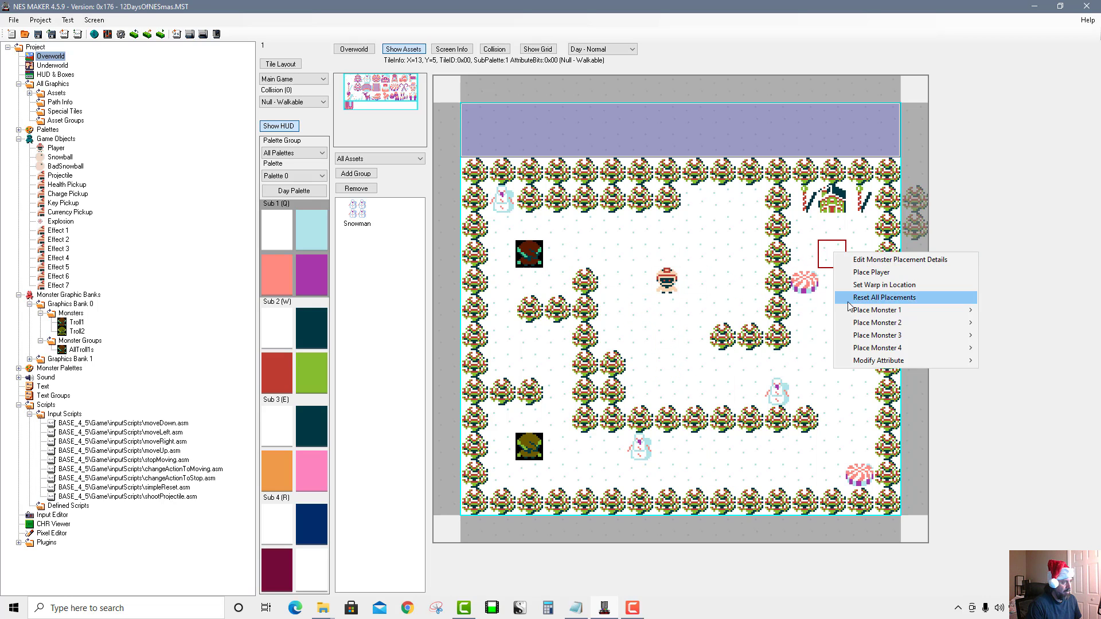
mouse_move(894, 324)
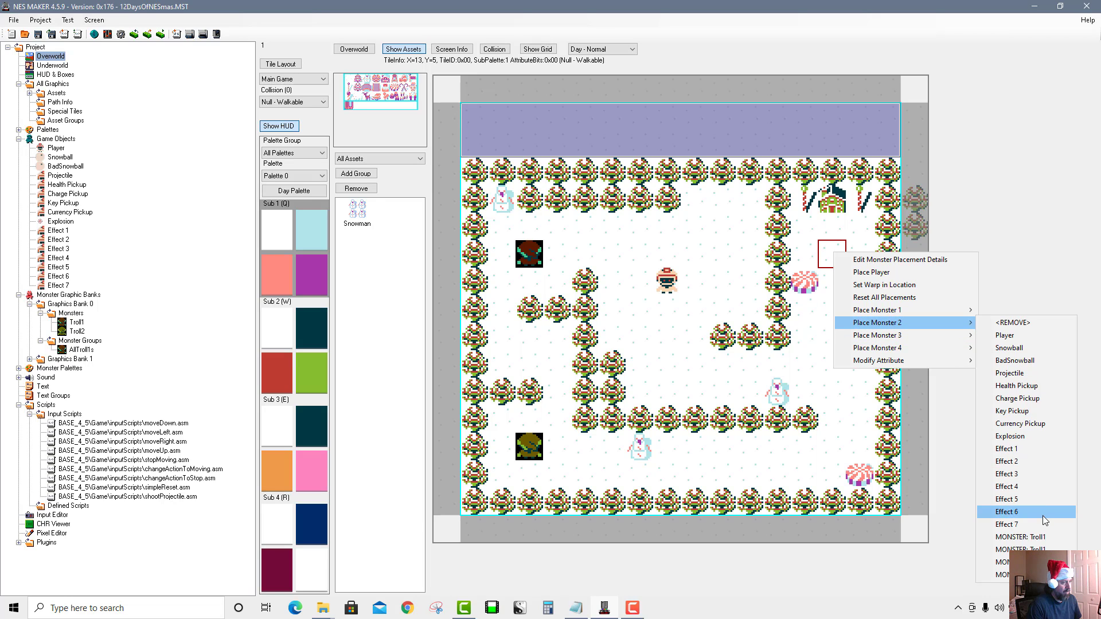
left_click(1061, 533)
Step: Place Troll1 as Monster 3 at tile X=3, Y=13 and as Monster 4 at tile X=13, Y=9
right_click(545, 472)
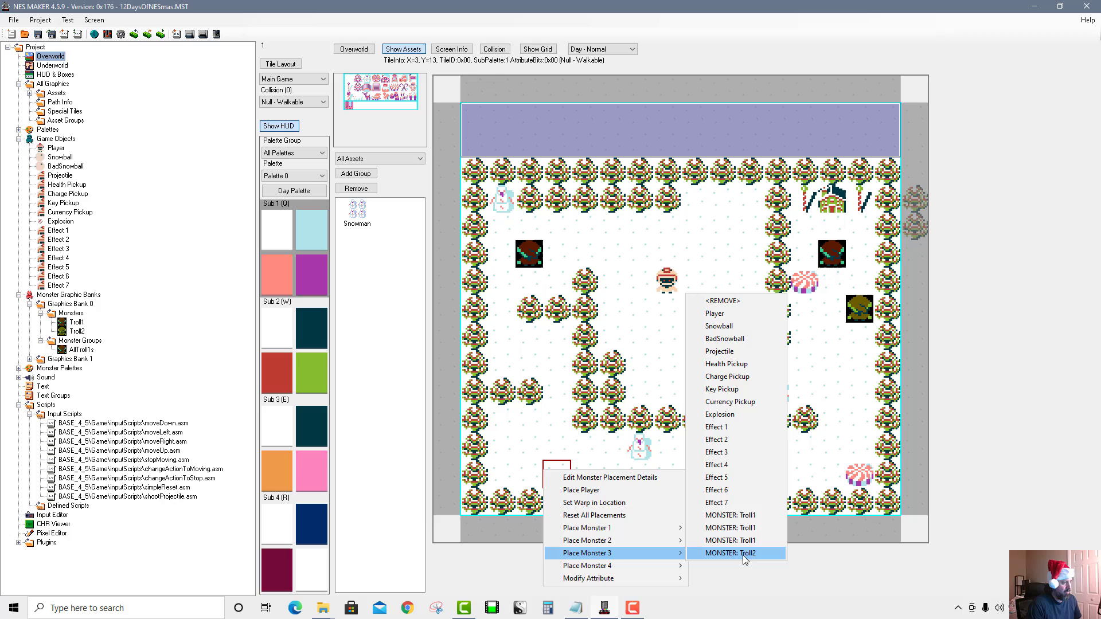
left_click(755, 518)
right_click(845, 367)
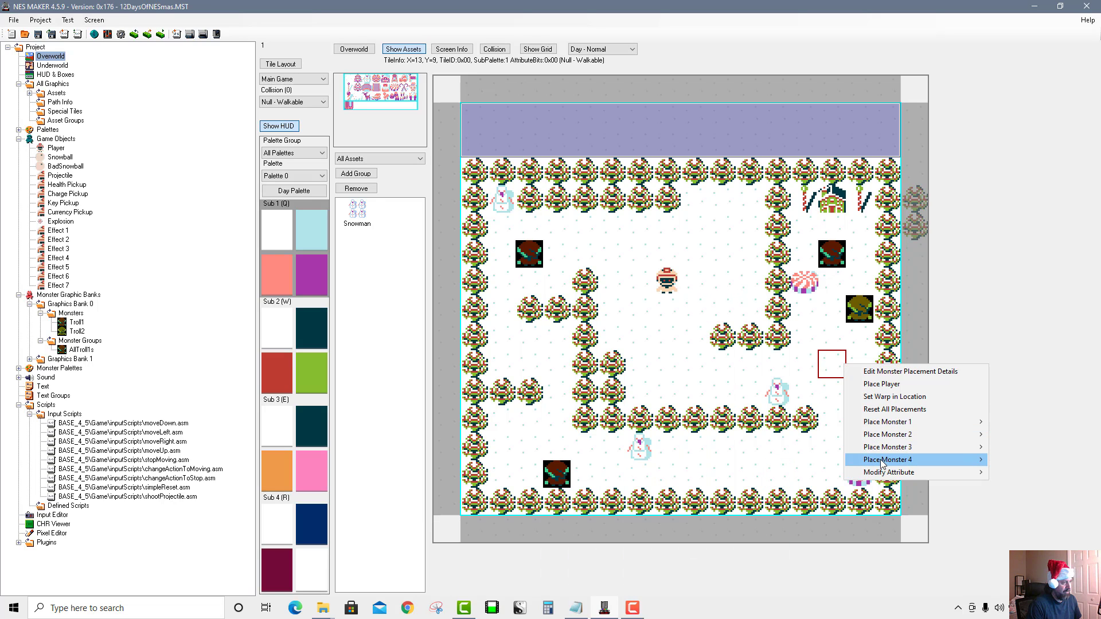
mouse_move(889, 459)
left_click(947, 420)
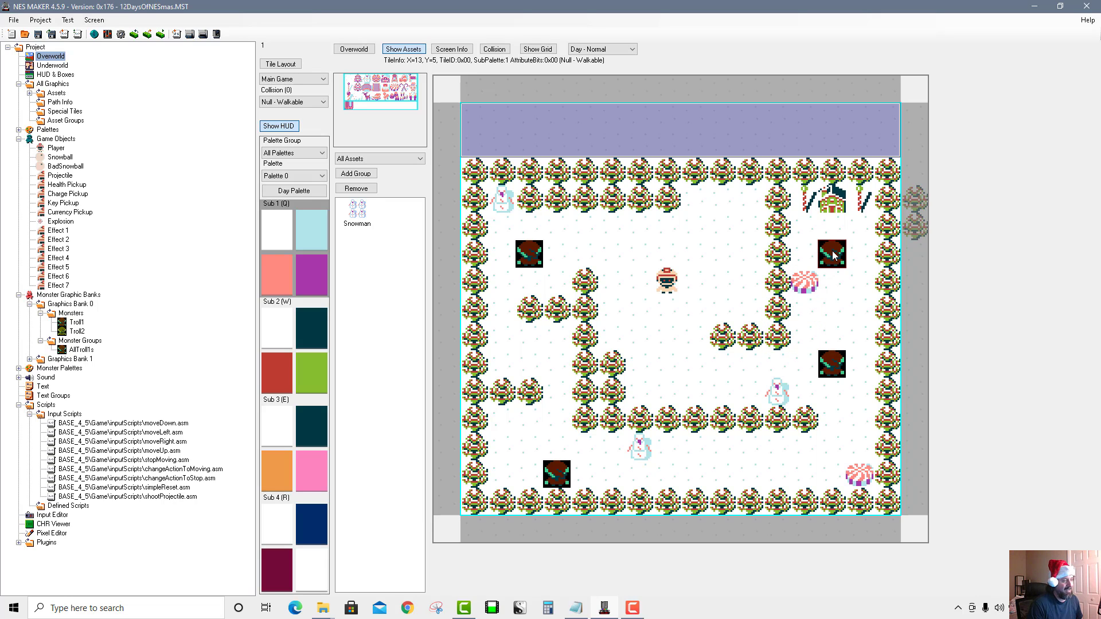
Step: Test the game in the emulator by walking the player into a troll, and close the emulator
left_click(190, 35)
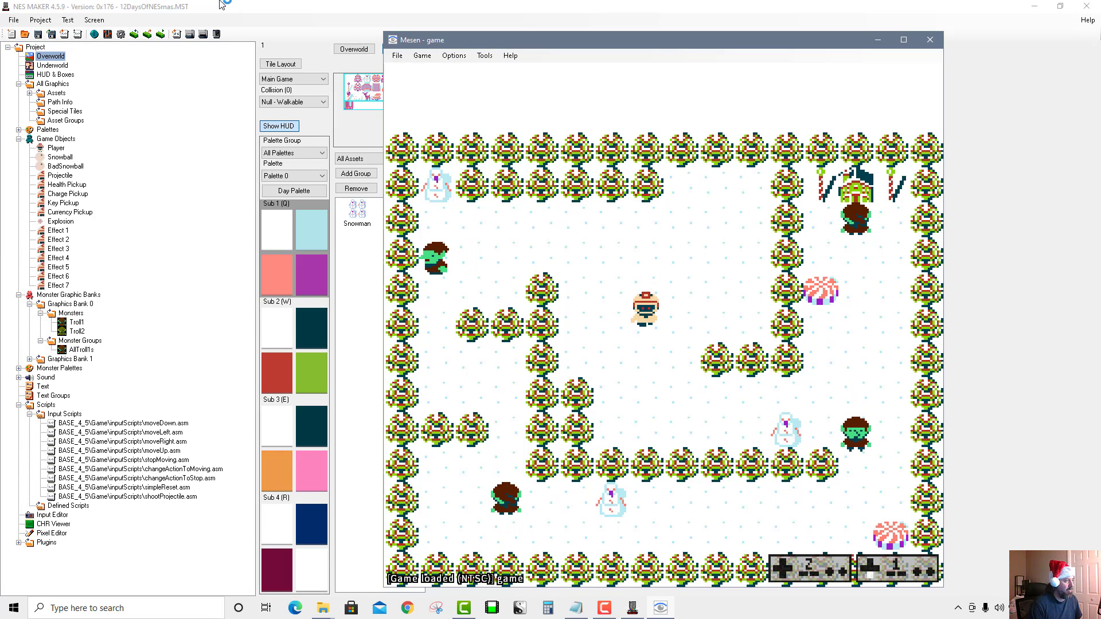
key("Right")
key("Up")
key("Left")
key("Up")
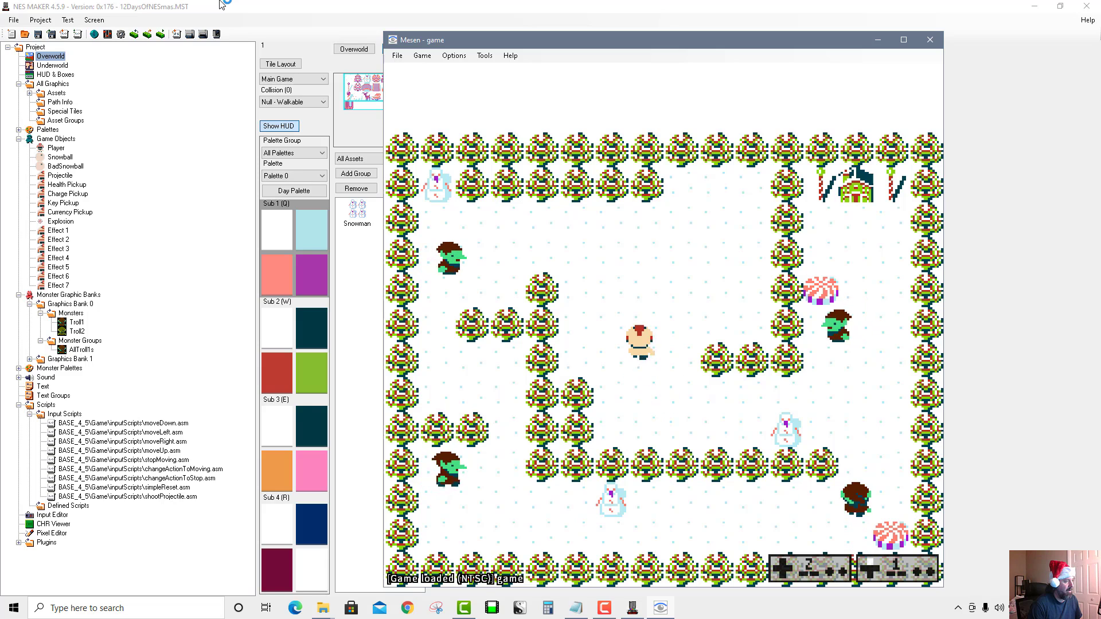
key("Left")
key("Down")
key("Left")
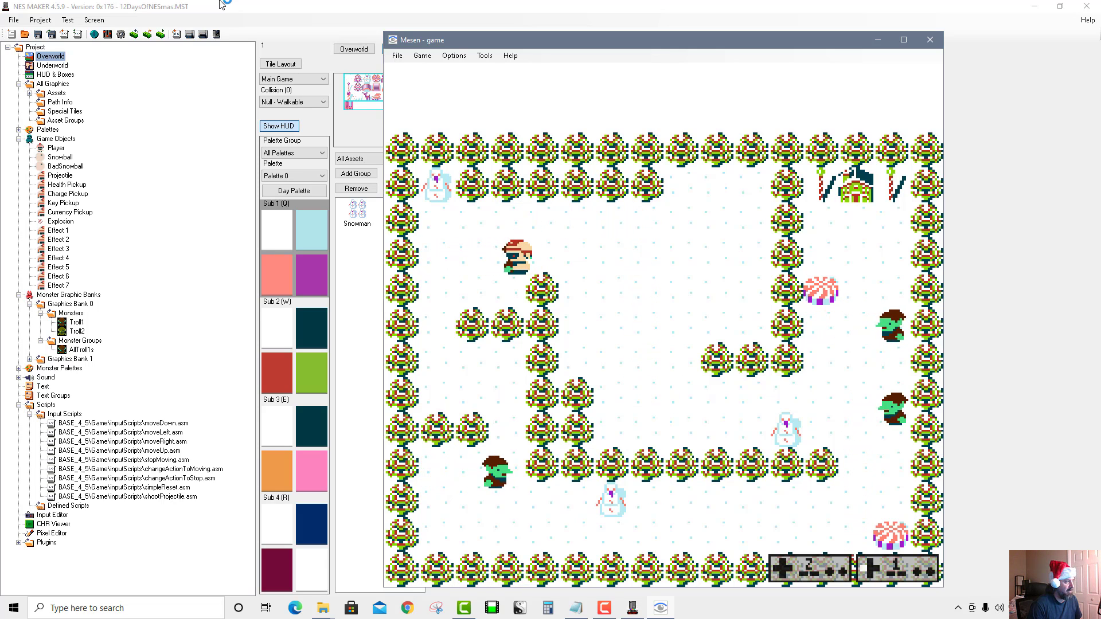
key("Right")
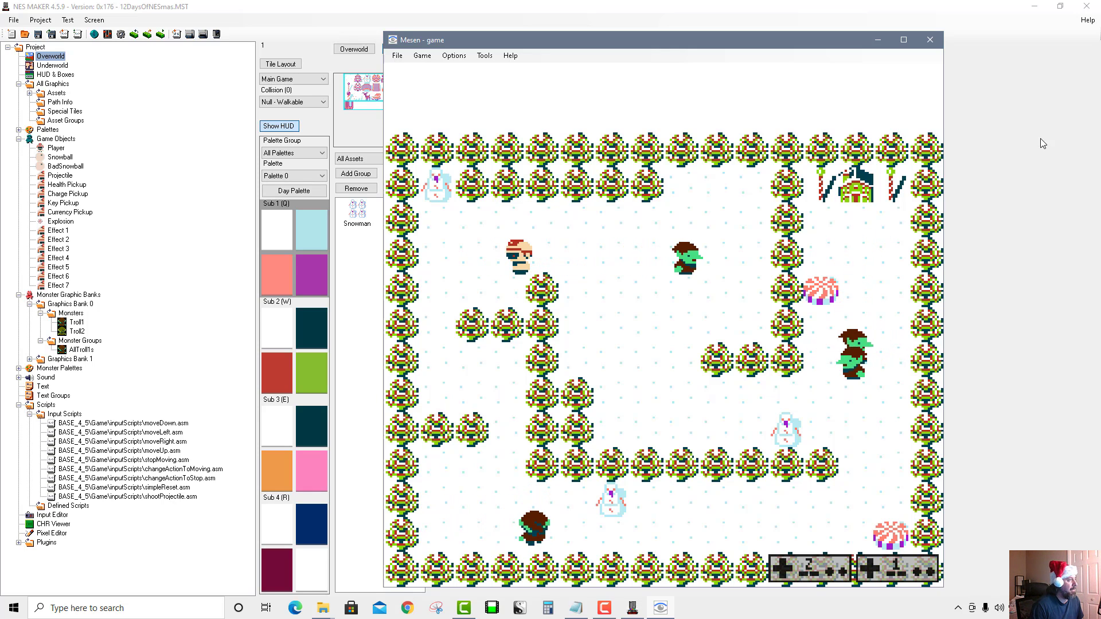
left_click(930, 40)
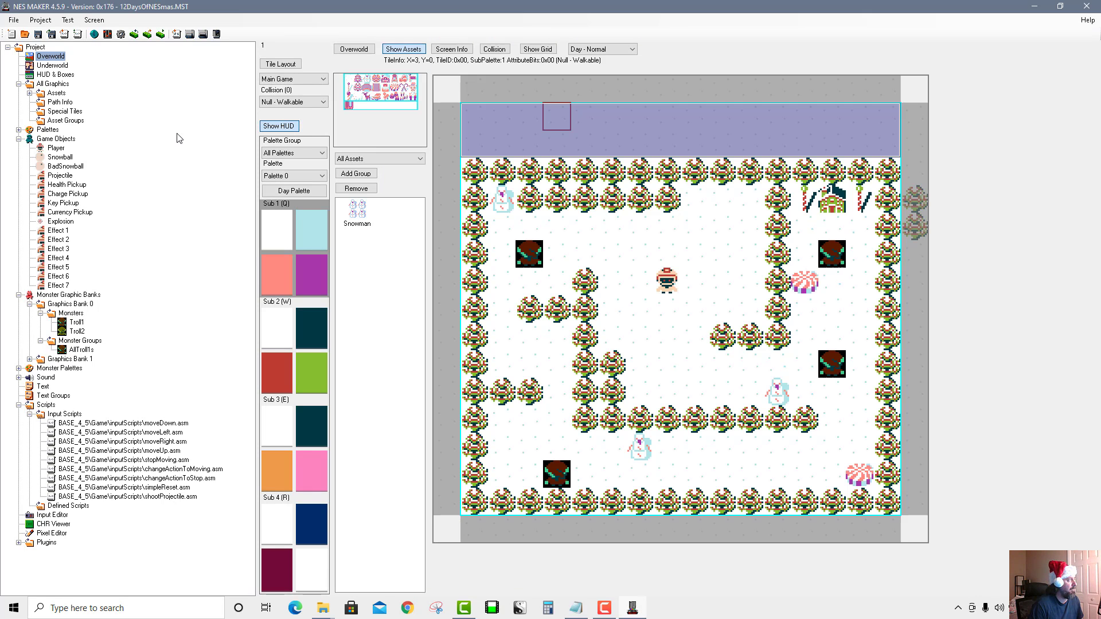
Step: Open the script settings of the project and enlarge the settings window to show the full script paths
left_click(121, 34)
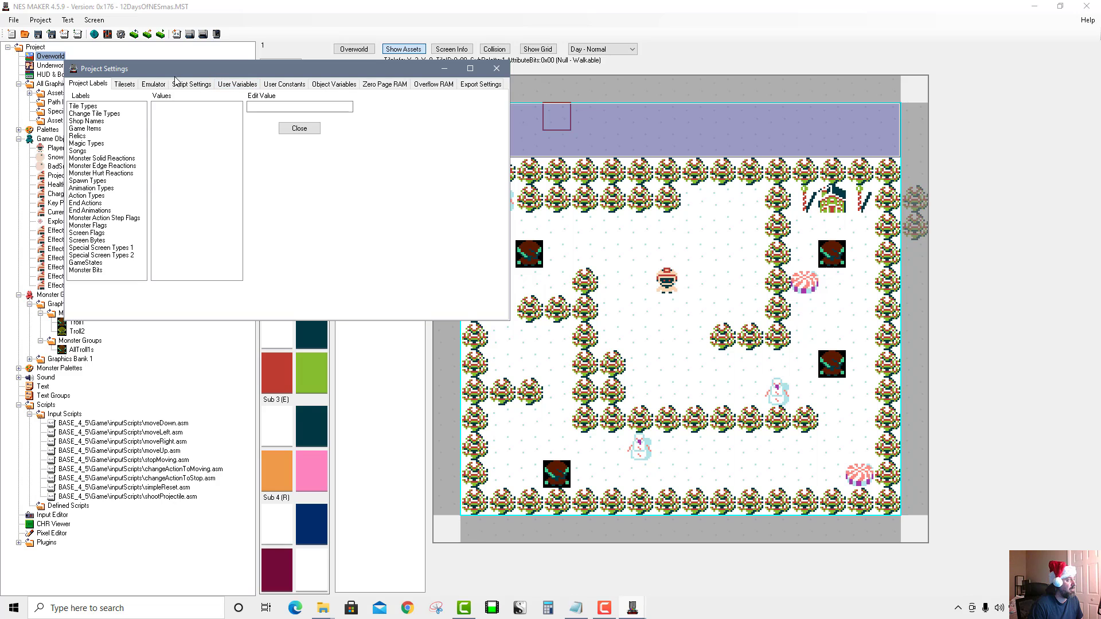
left_click(192, 84)
left_click_drag(193, 42, 191, 34)
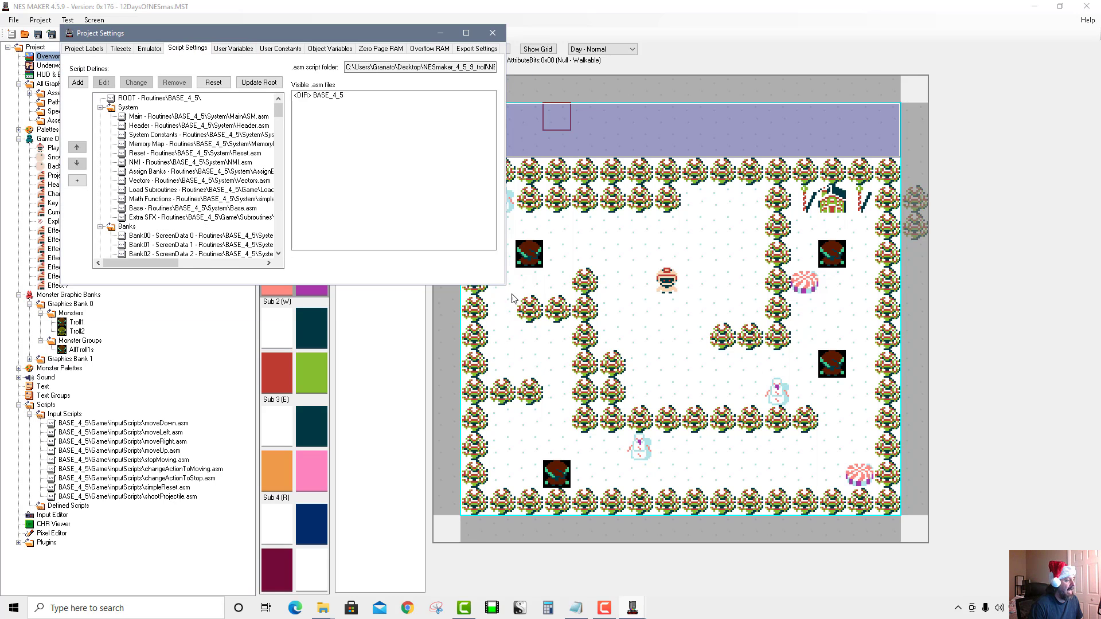
left_click_drag(506, 285, 1014, 585)
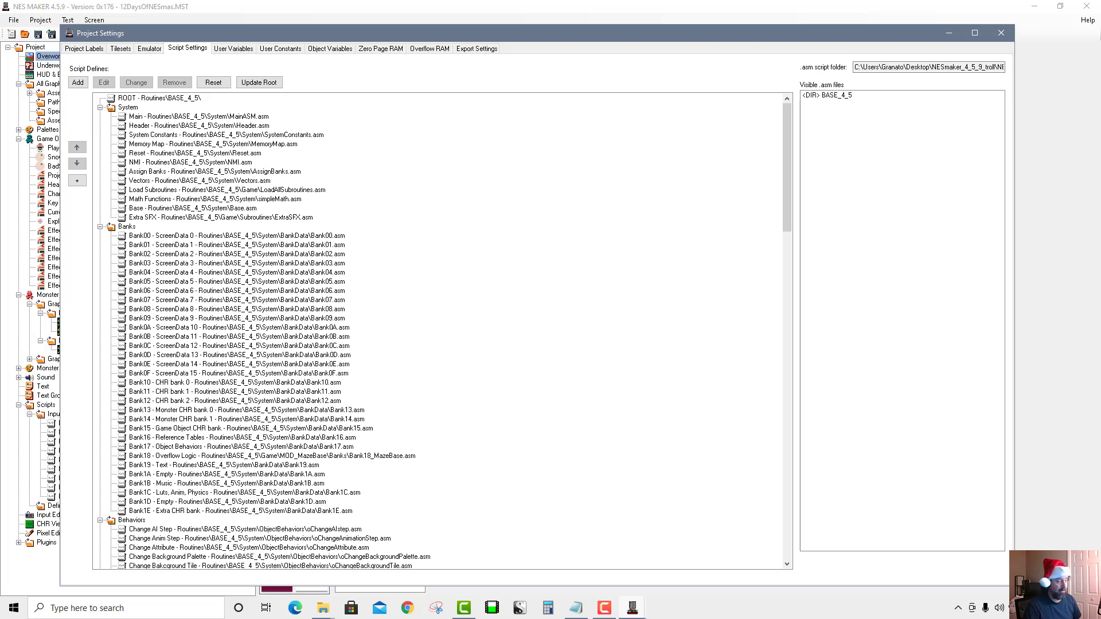
Step: Open the Handle Player Hurt script from the Common group for editing in Notepad++ and enlarge the editor window
scroll(774, 341, "down", 20)
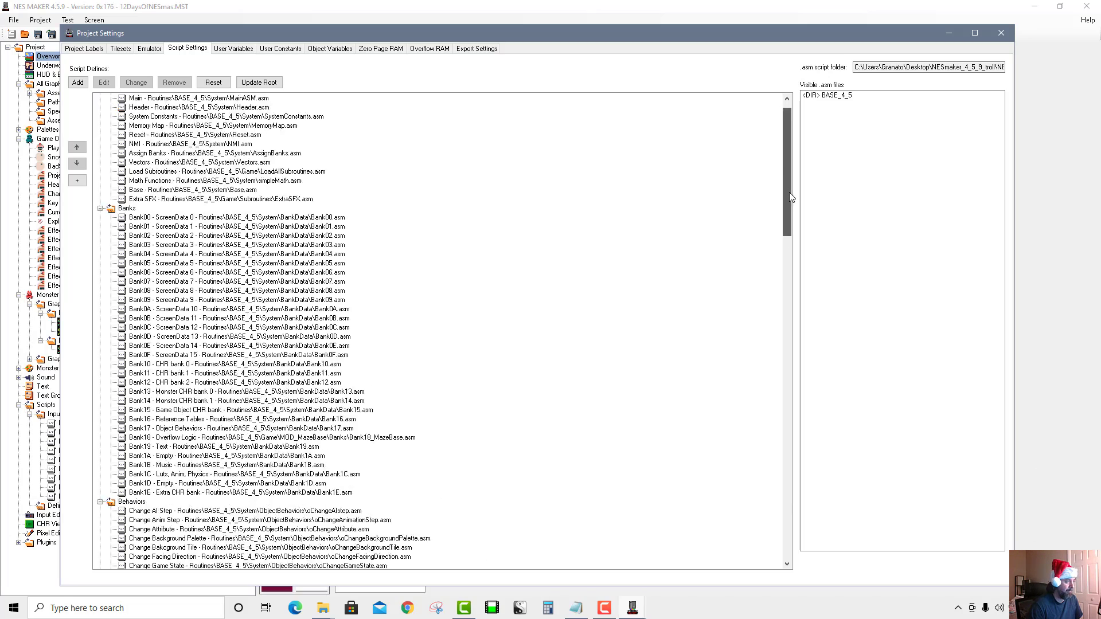
scroll(774, 344, "down", 3)
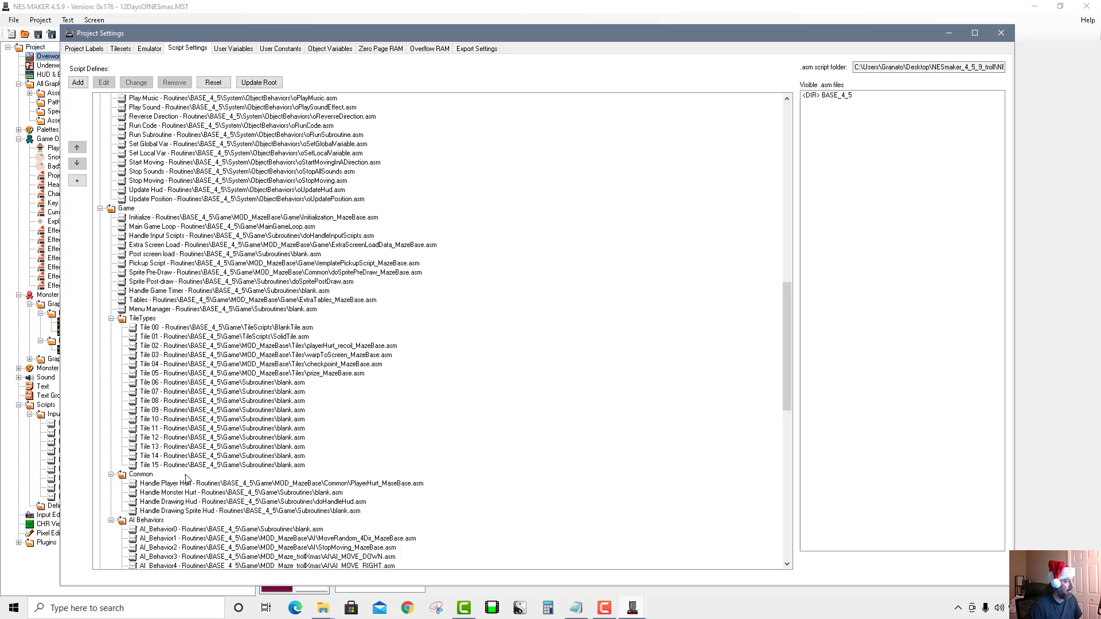
left_click(146, 475)
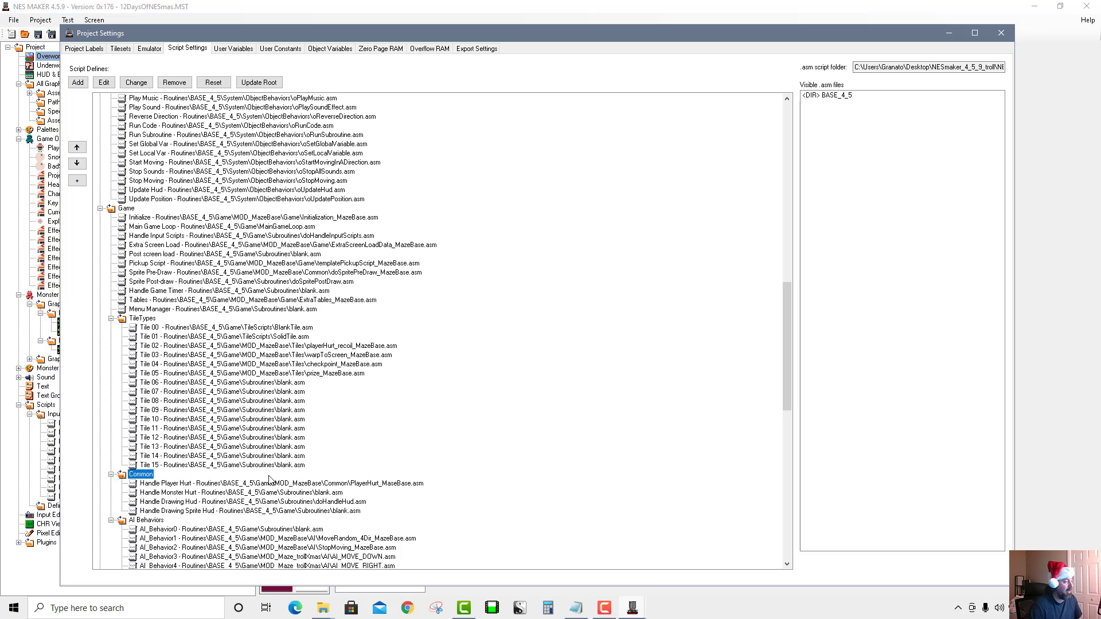
left_click(152, 486)
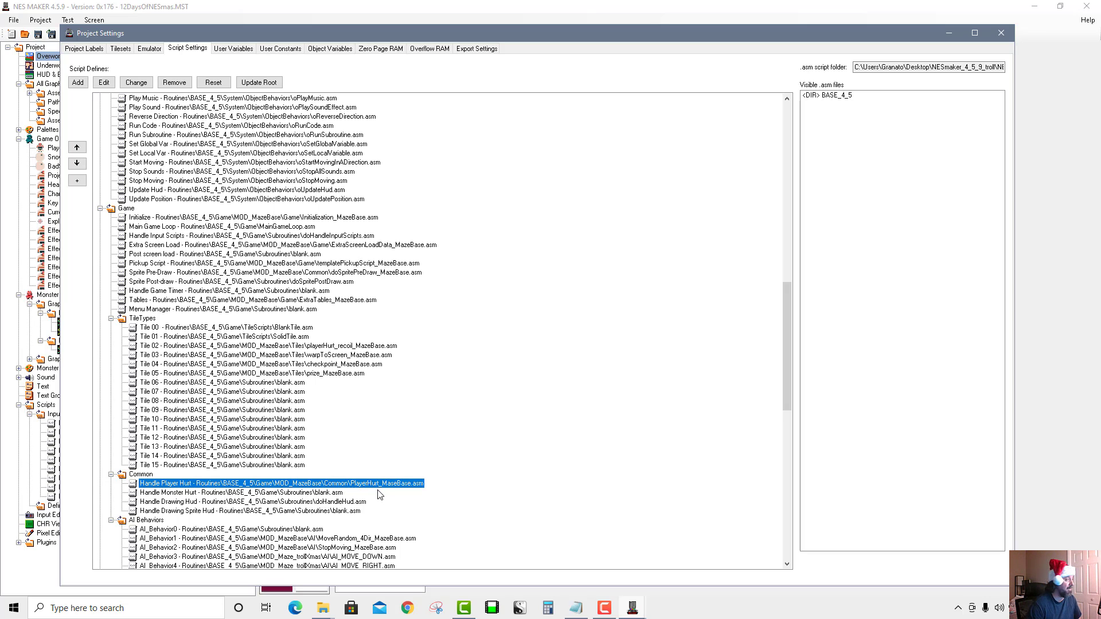
left_click(101, 83)
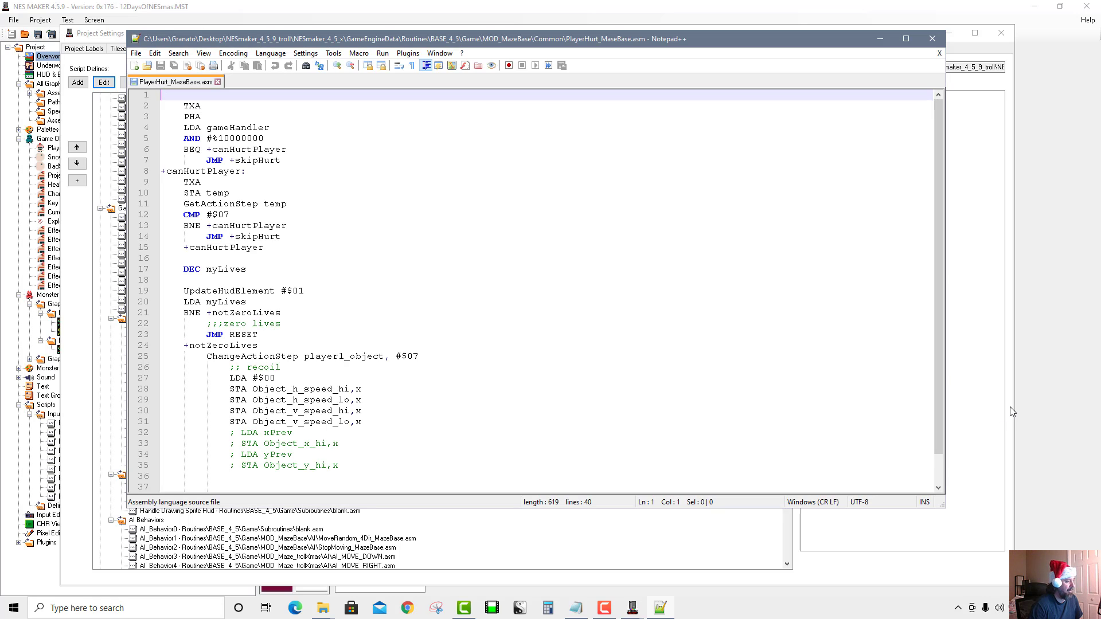
left_click_drag(944, 509, 989, 616)
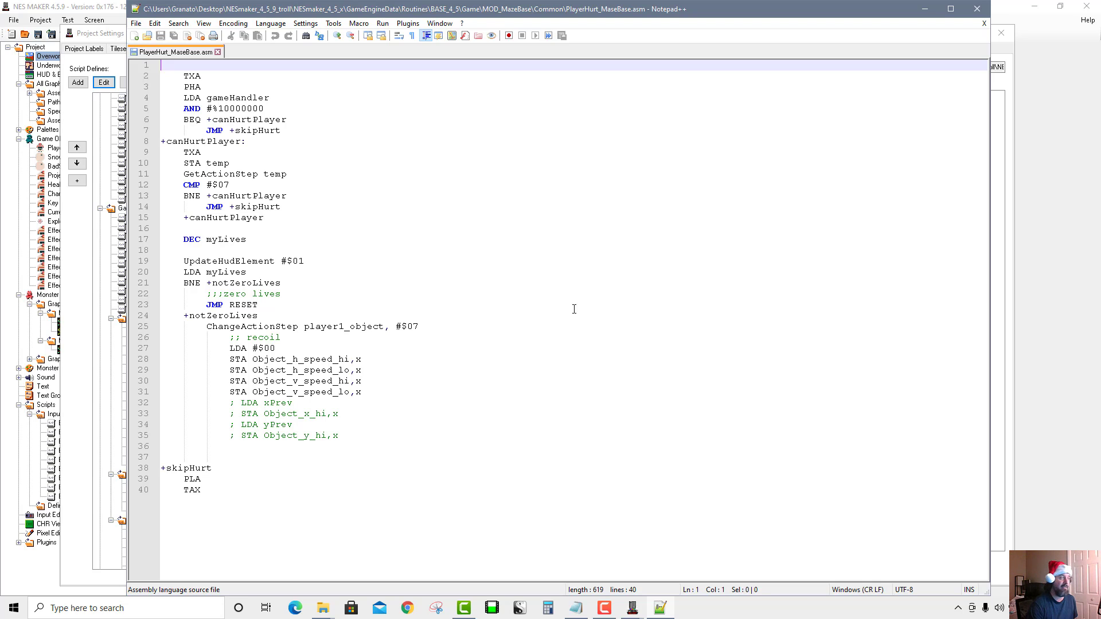
Step: Examine how TXA/PHA at the script's start and PLA/TAX at its end enclose the player-hurt code
left_click_drag(163, 78, 227, 86)
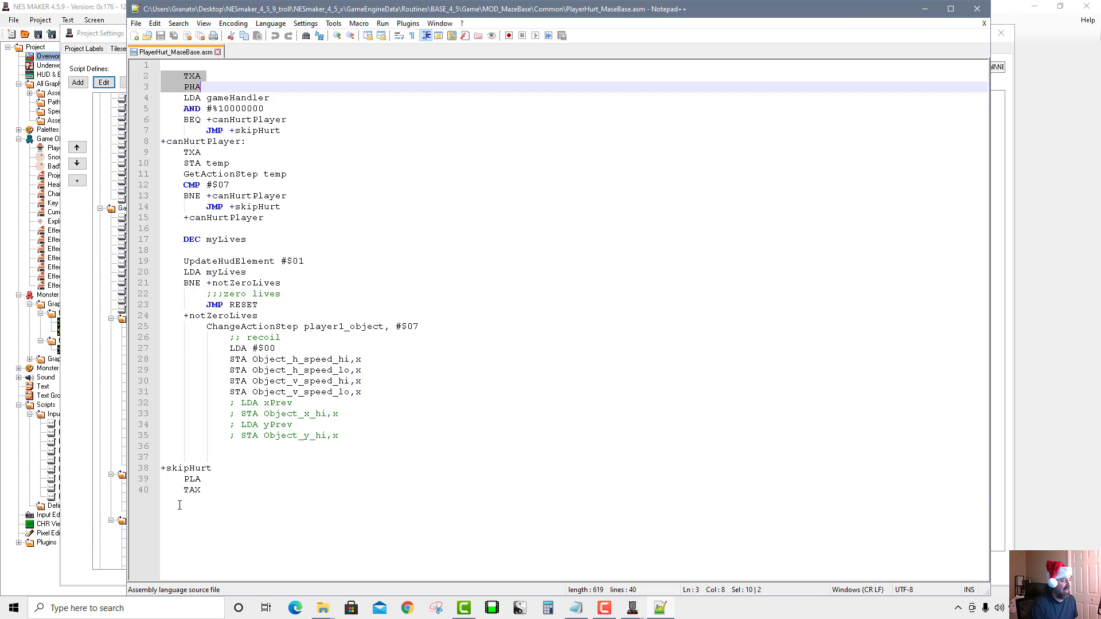
left_click_drag(202, 491, 185, 480)
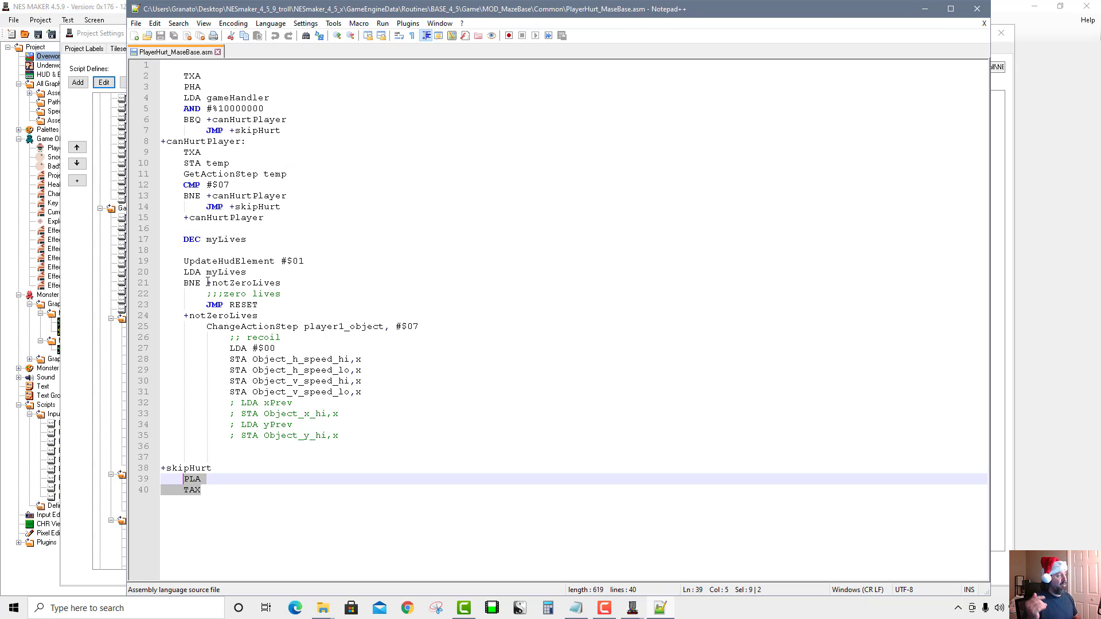
left_click_drag(263, 454, 183, 119)
left_click(183, 76)
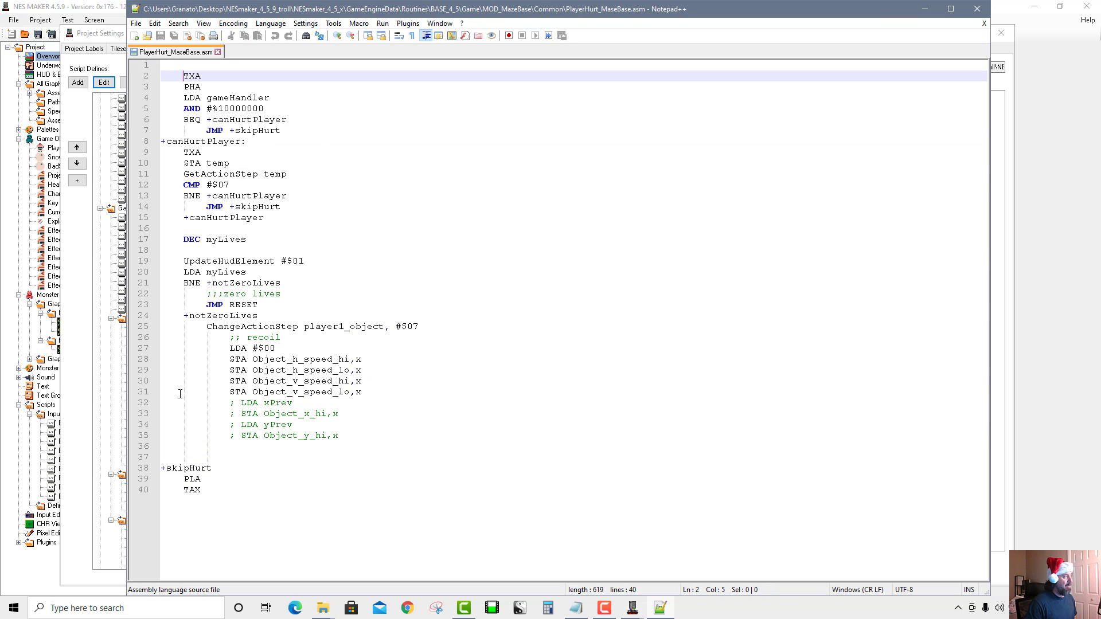
left_click(217, 481)
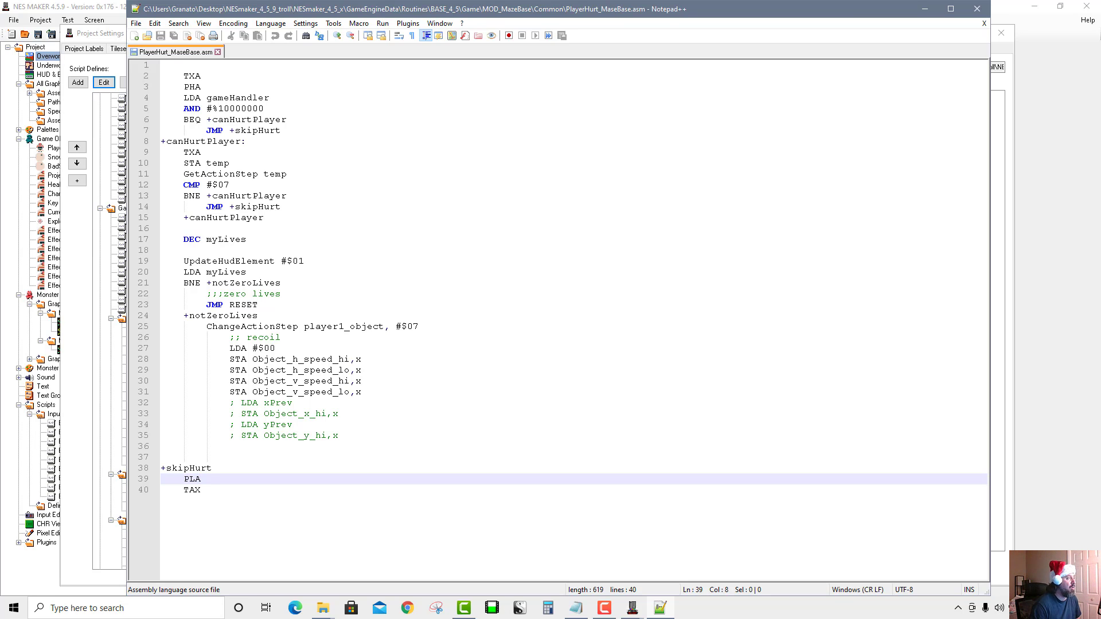
left_click_drag(180, 79, 189, 80)
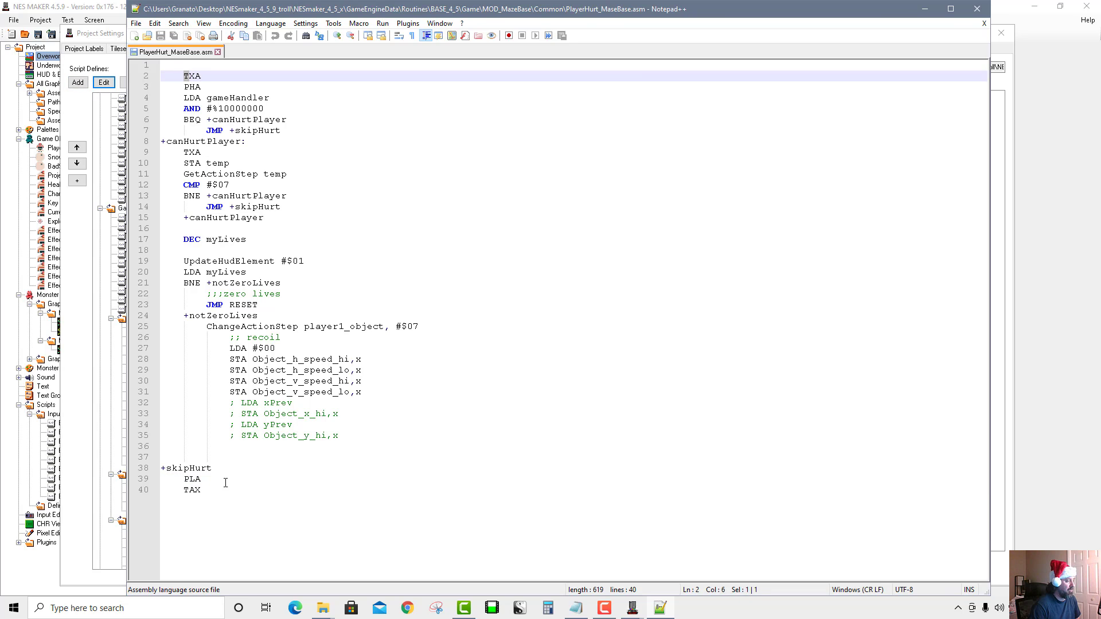
left_click_drag(204, 491, 183, 480)
left_click(312, 262)
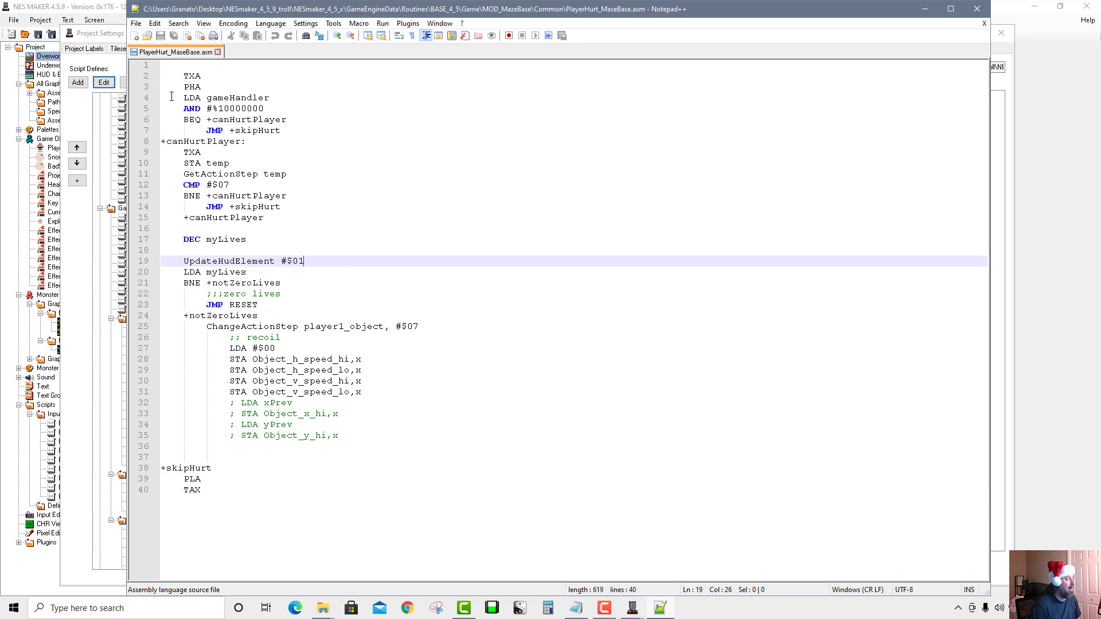
Step: Examine the gameHandler check, with its AND #%10000000 bit mask and the BEQ branch to +canHurtPlayer
left_click_drag(172, 97, 303, 122)
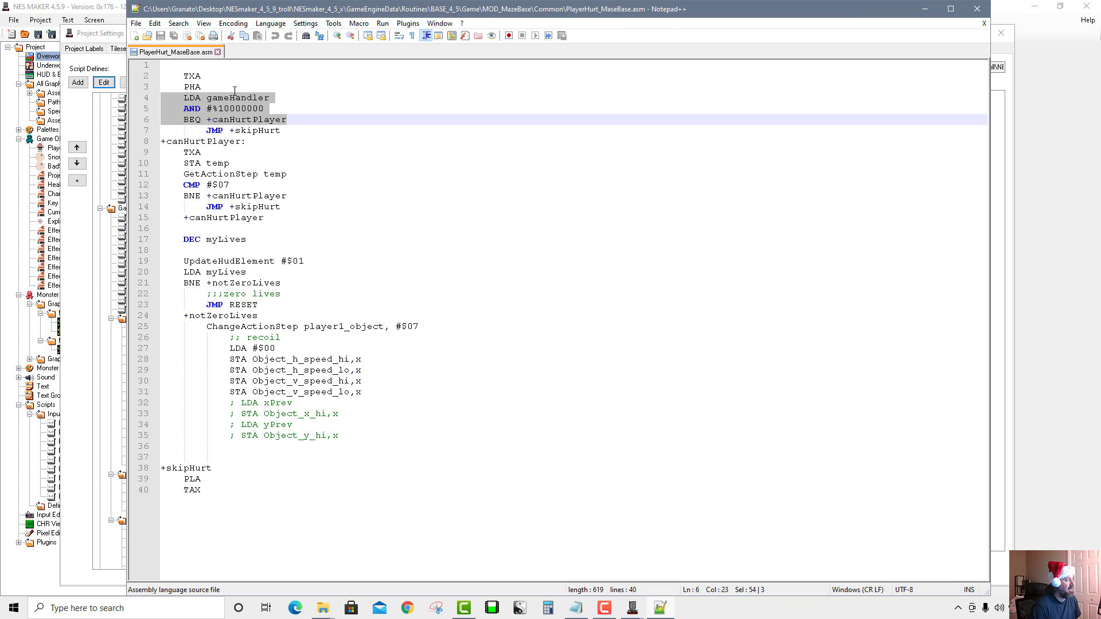
left_click_drag(183, 109, 224, 109)
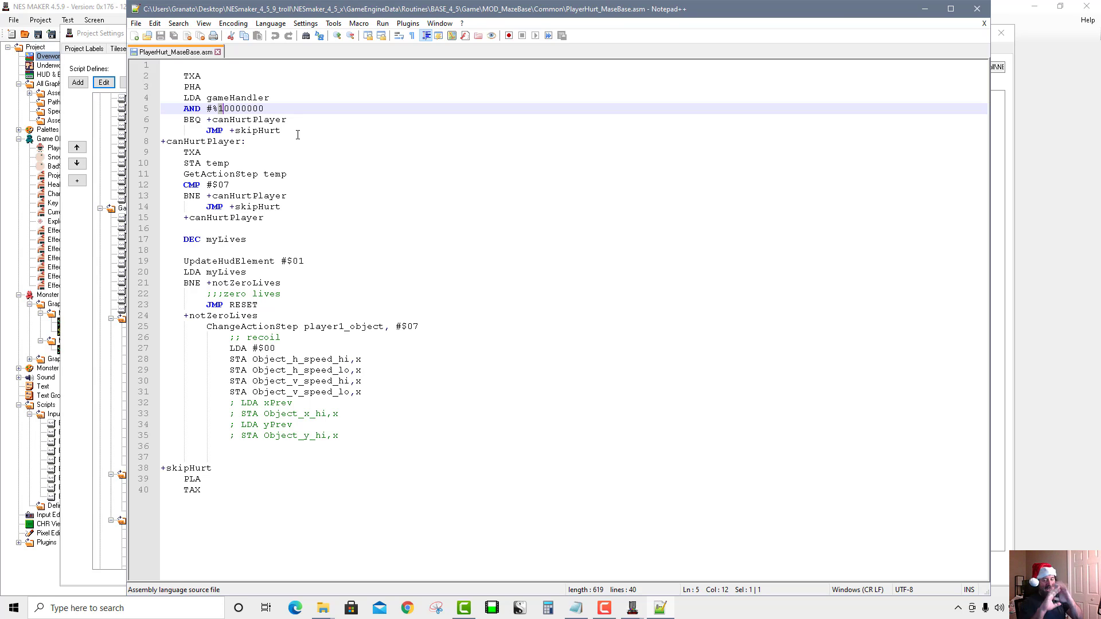
left_click(205, 120)
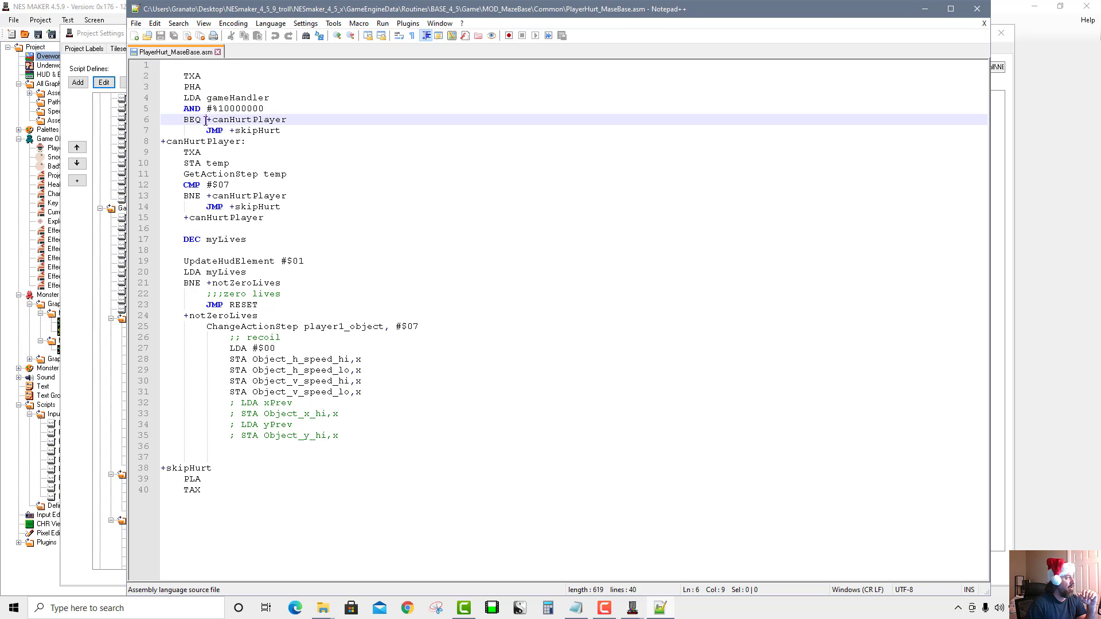
left_click(219, 110)
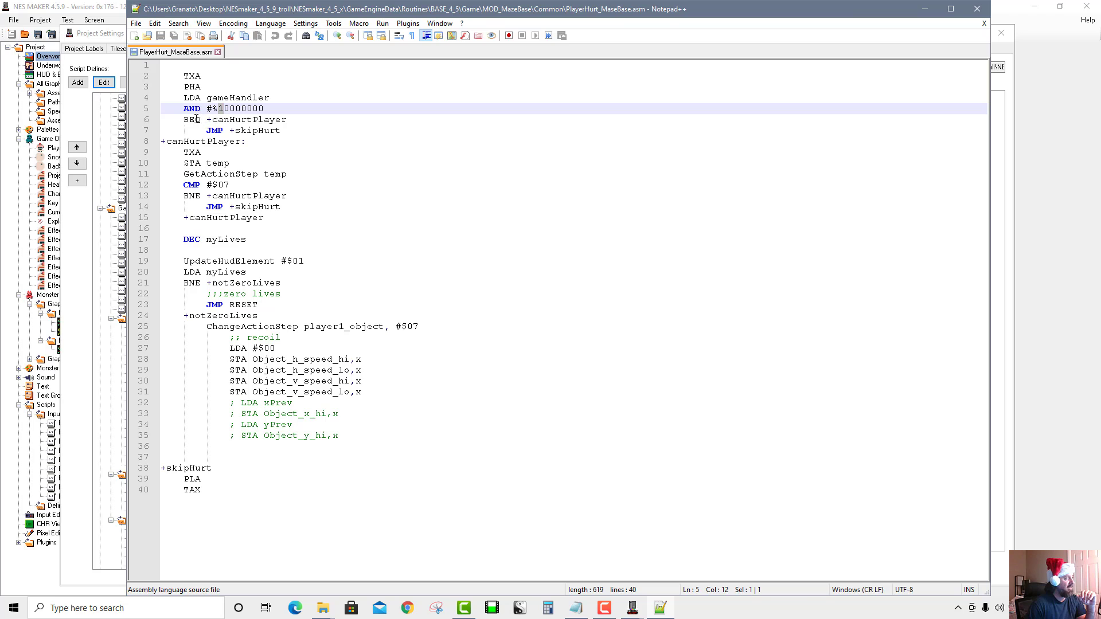
Step: Examine how the gameHandler branch either jumps to the +skipHurt label near the script's end or continues at +canHurtPlayer
double_click(199, 119)
left_click_drag(296, 122, 151, 134)
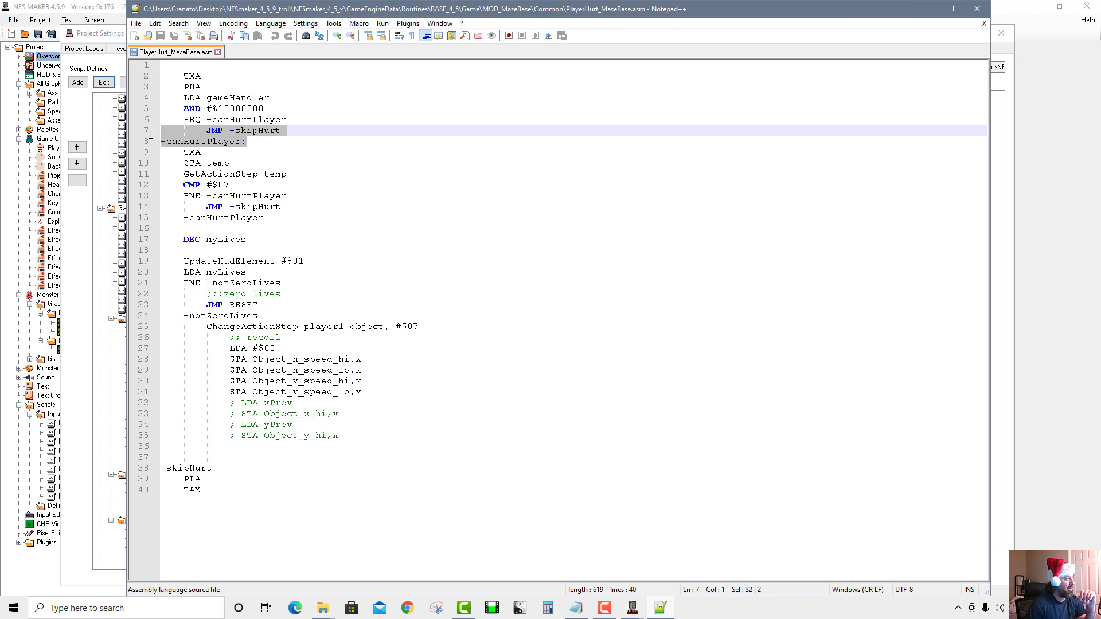
left_click(184, 142)
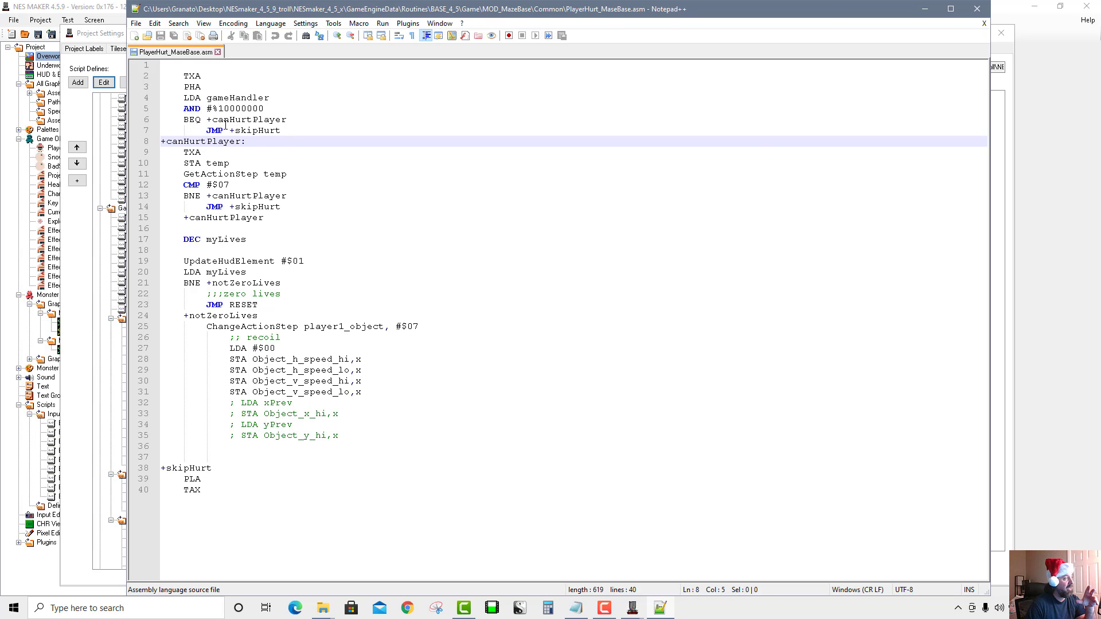
left_click_drag(204, 130, 294, 133)
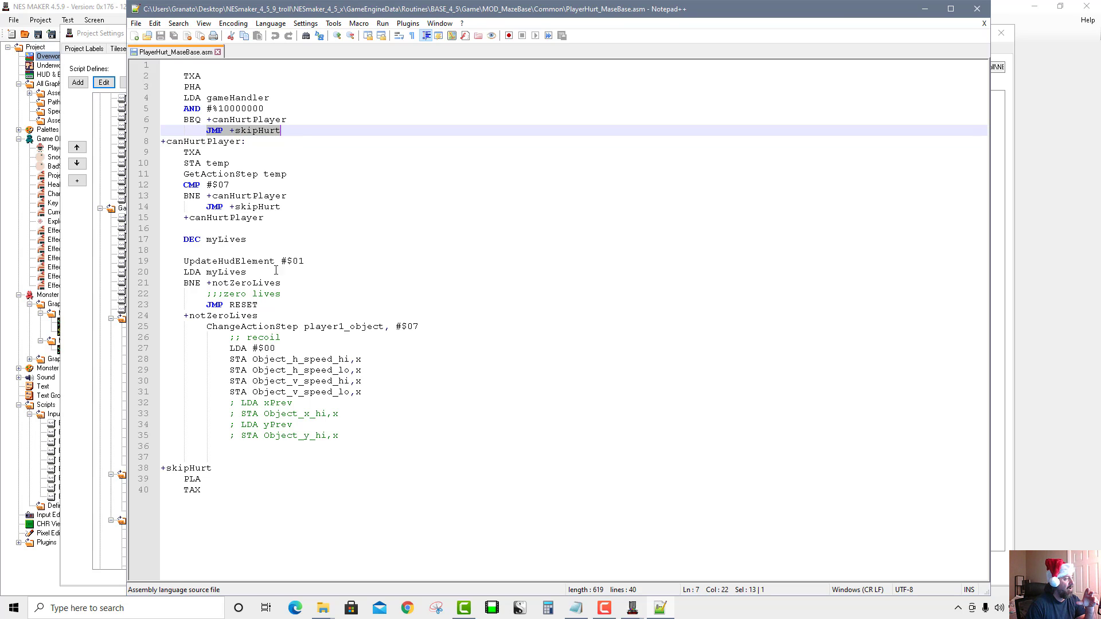
left_click_drag(212, 468, 161, 467)
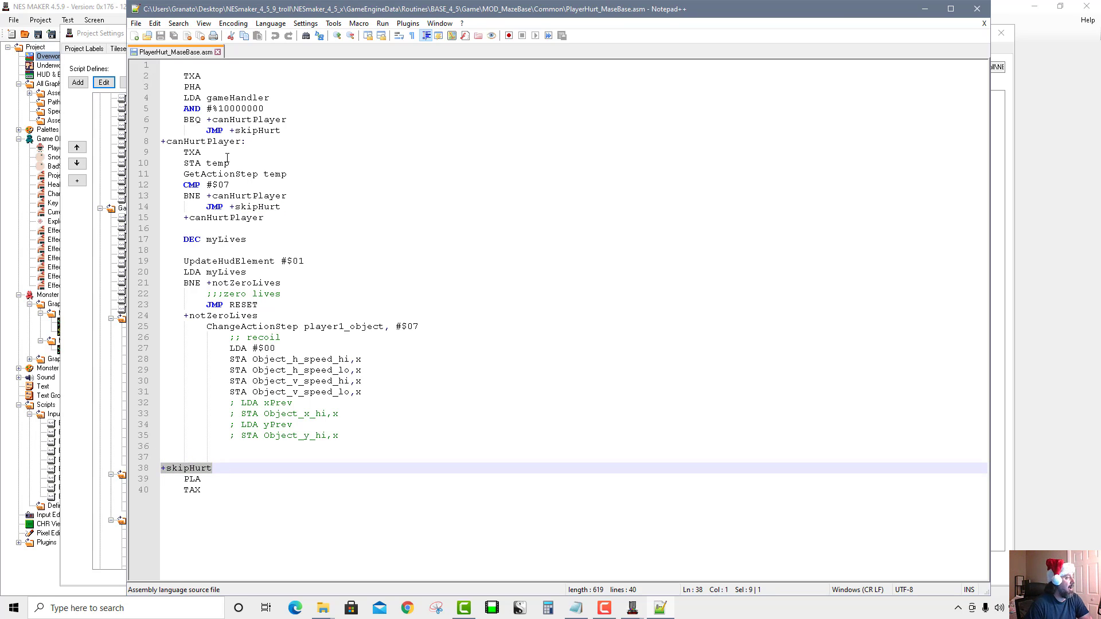
left_click_drag(247, 141, 161, 141)
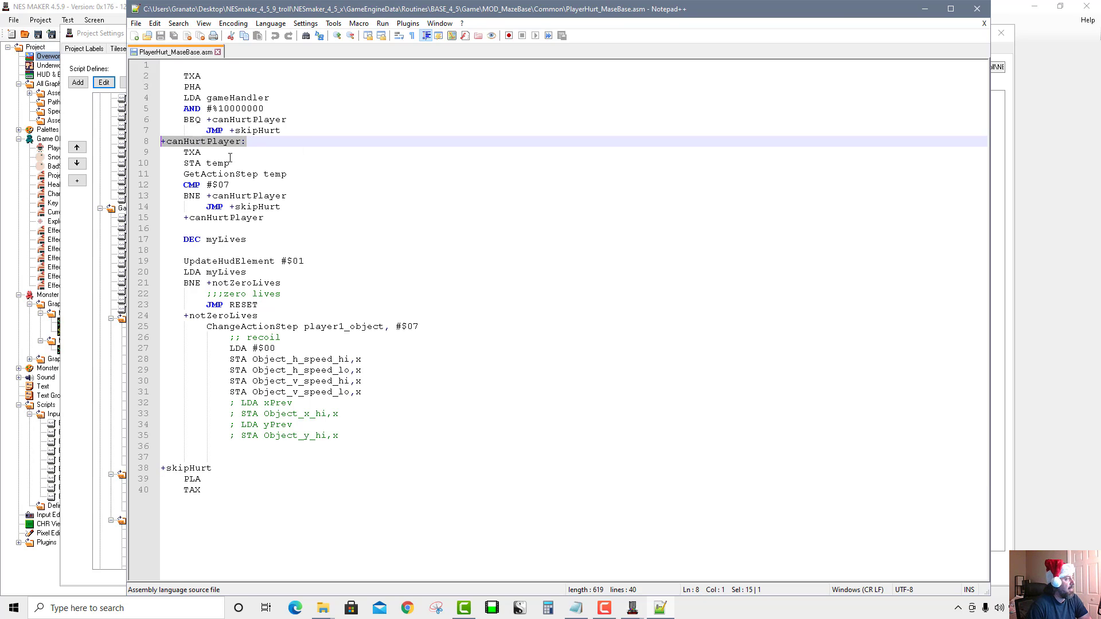
Step: Examine the TXA and STA temp lines directly below the first +canHurtPlayer label
double_click(176, 151)
left_click_drag(176, 152, 241, 167)
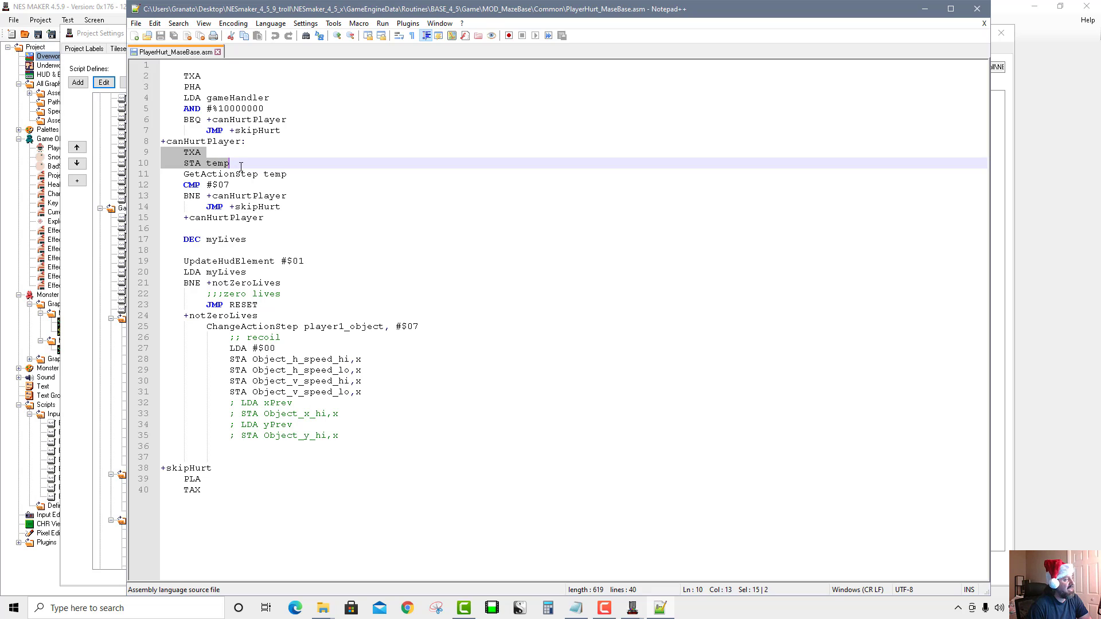
left_click(240, 166)
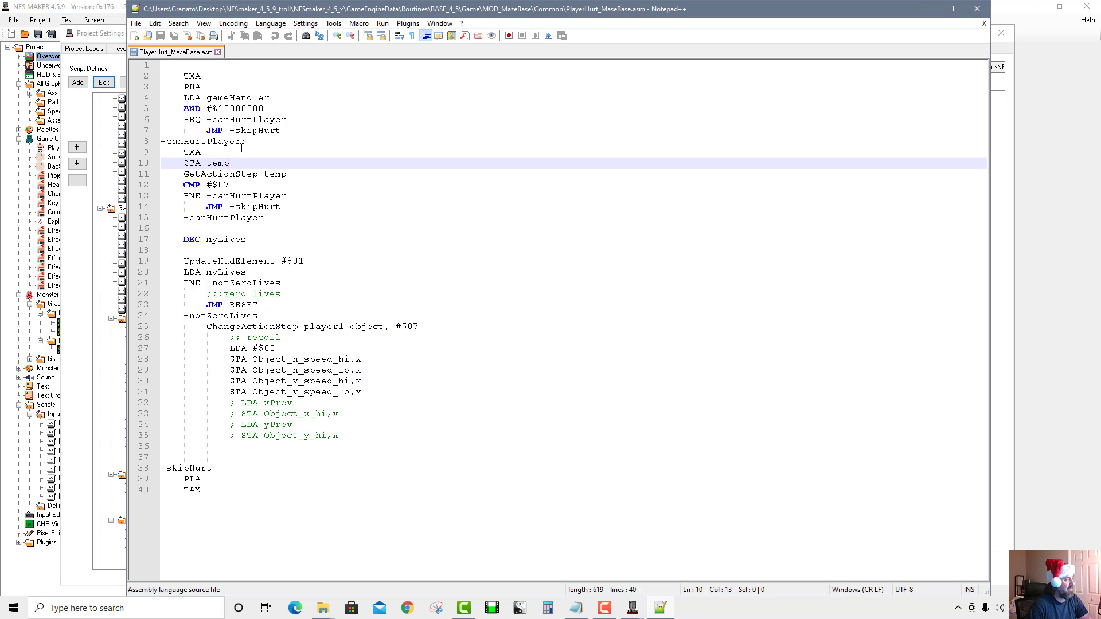
Step: Switch to NESmaker, close the project settings, and show the action step settings of the Player game object
left_click(105, 69)
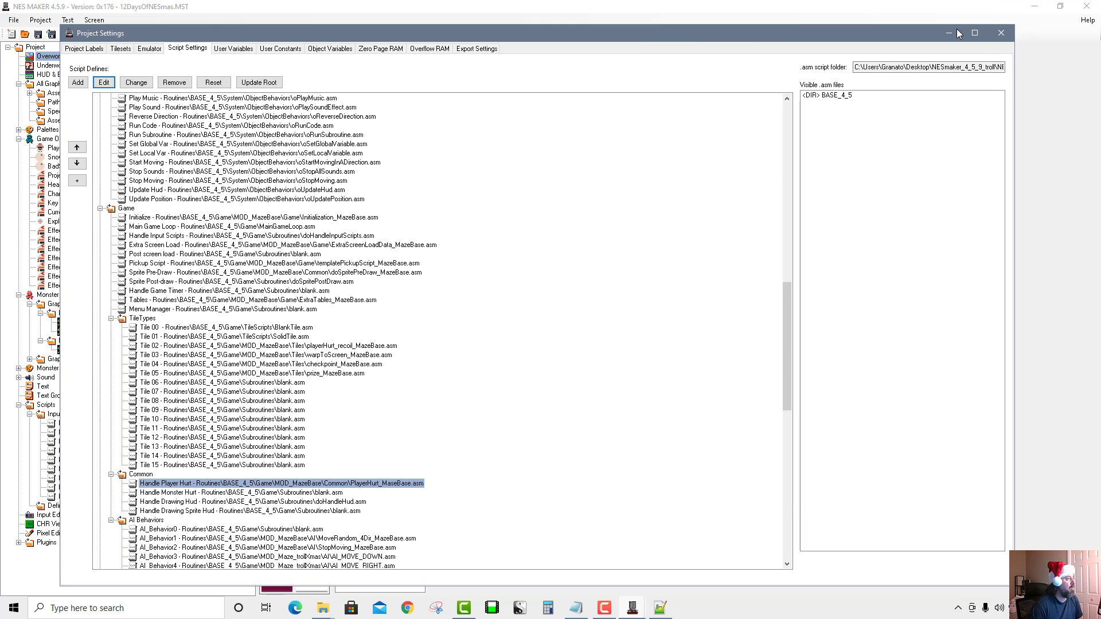
left_click(1001, 32)
left_click(56, 148)
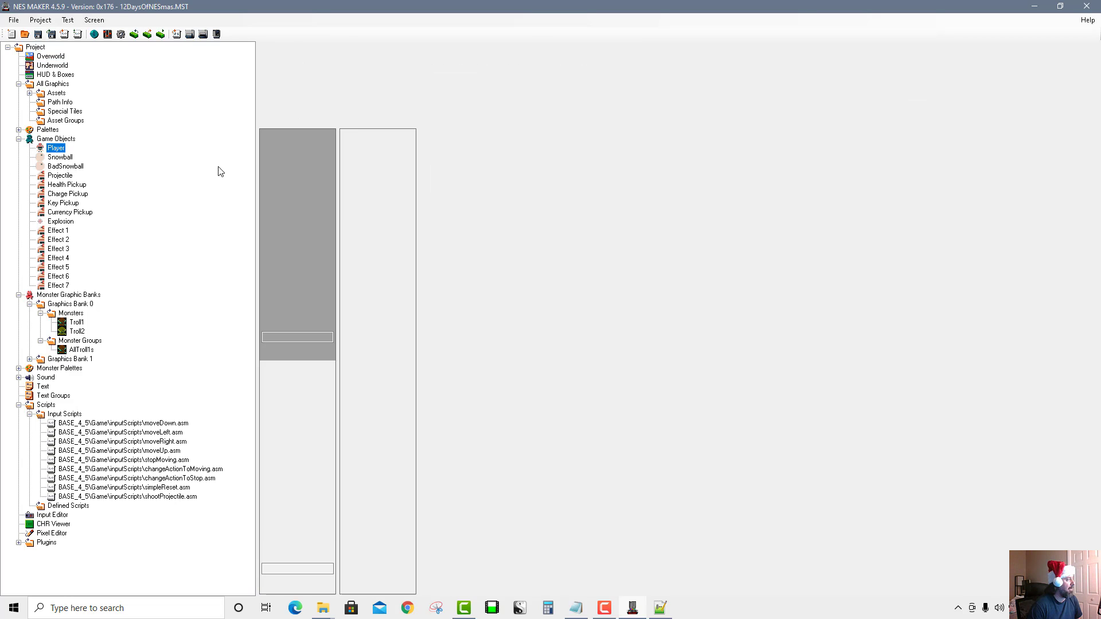
left_click(310, 71)
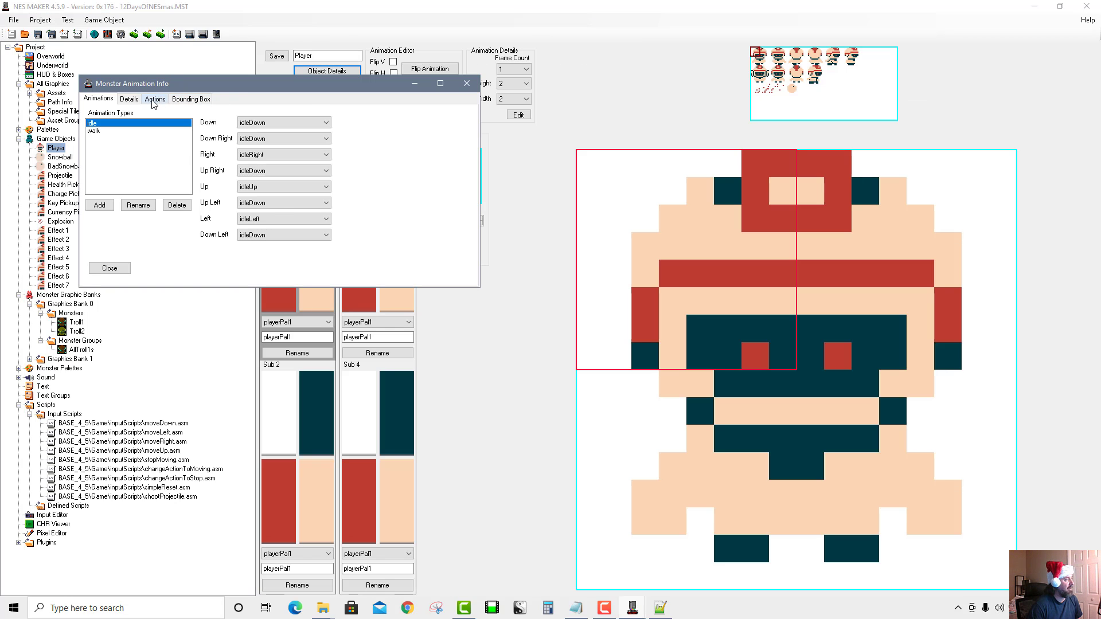
left_click(155, 99)
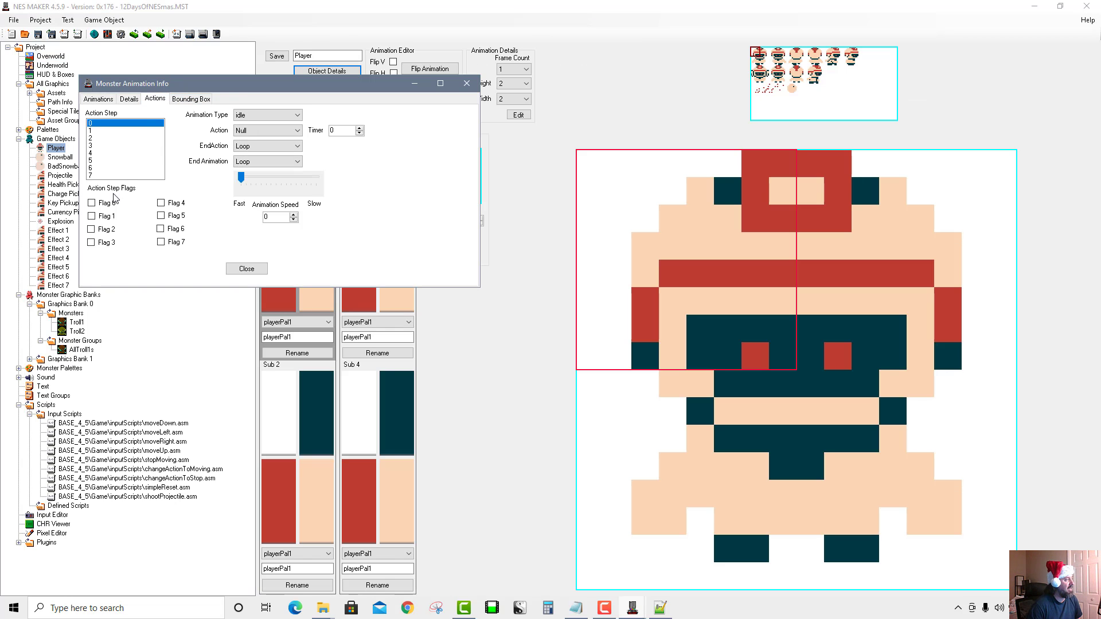
Step: Place the Notepad++ script beside the Player's action settings and compare its GetActionStep temp and CMP #$07 lines with action step 7
left_click(660, 608)
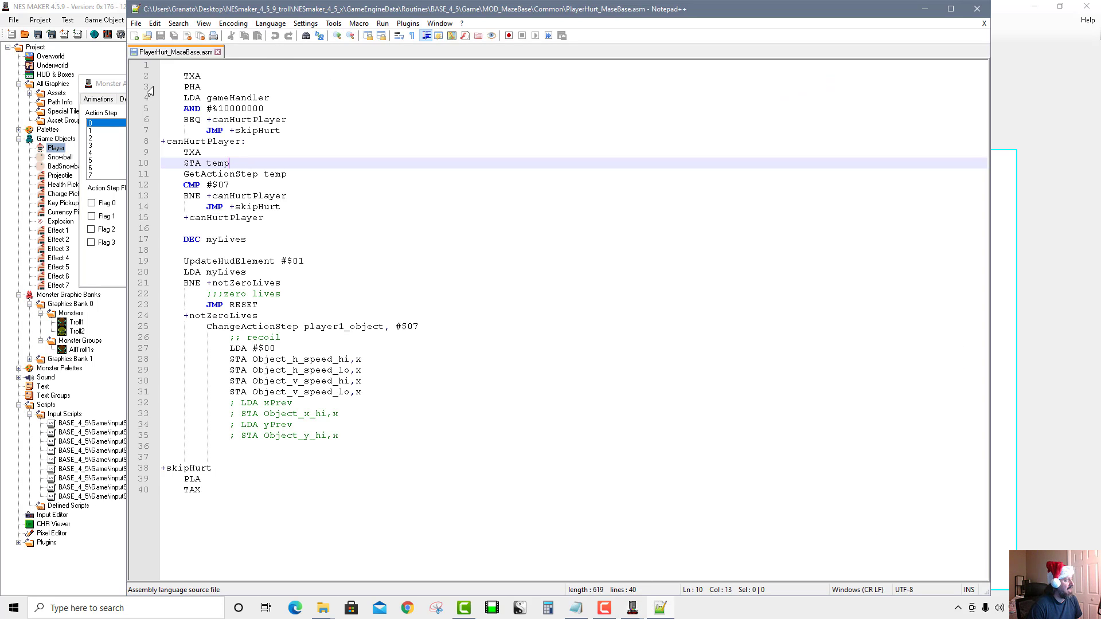
left_click_drag(124, 90, 459, 90)
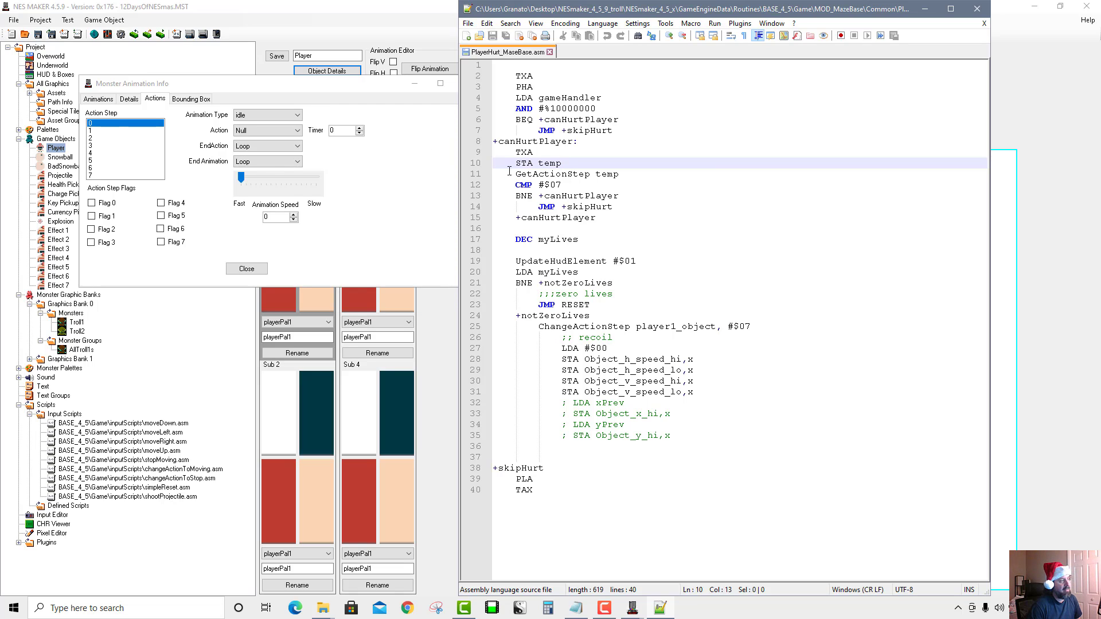
left_click_drag(512, 161, 627, 180)
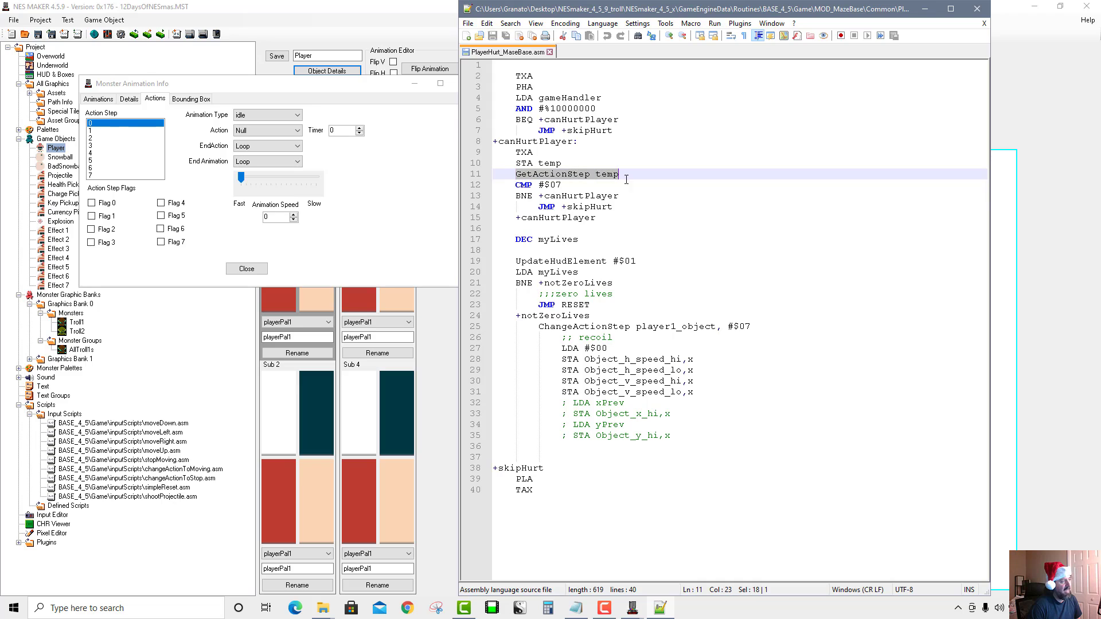
left_click_drag(516, 185, 562, 186)
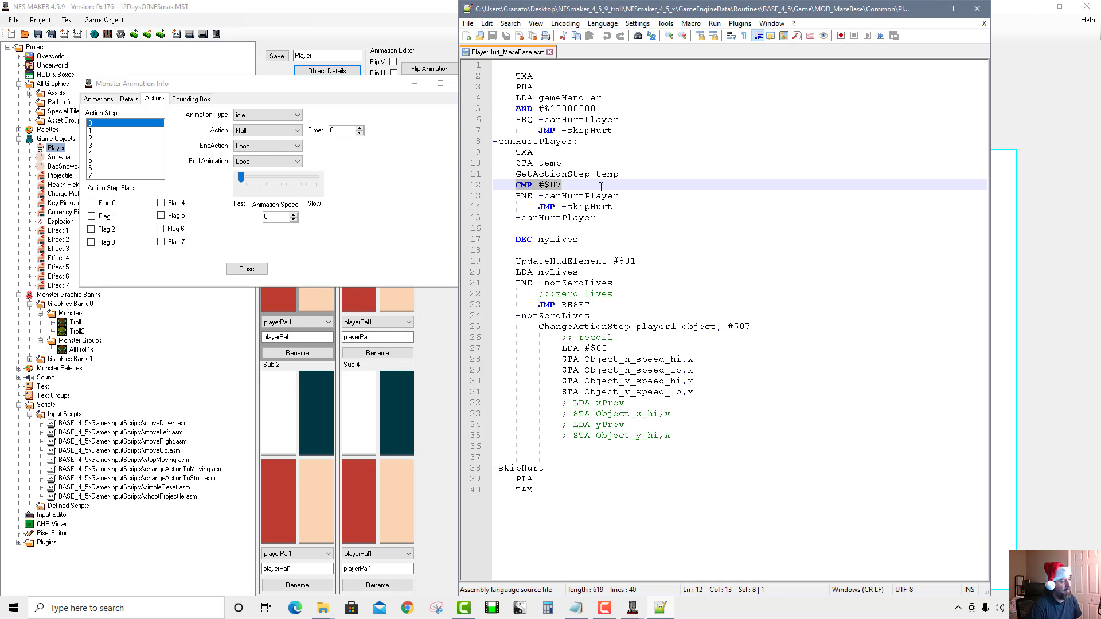
left_click(110, 180)
left_click(122, 176)
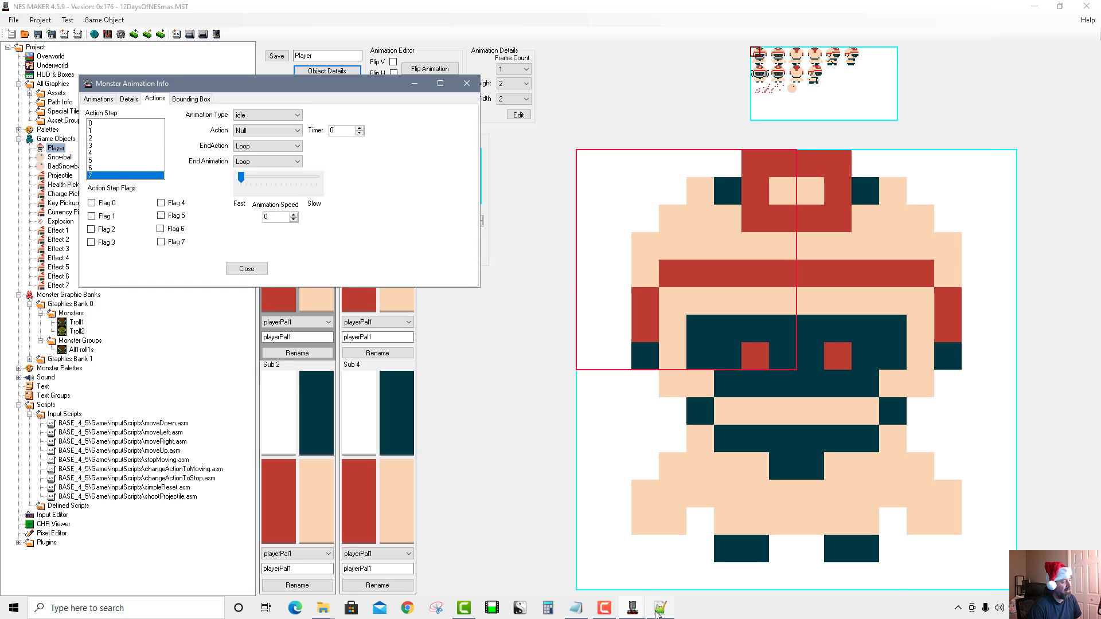
Step: Back in the Notepad++ script, examine how the action step check branches to +canHurtPlayer or jumps to +skipHurt
left_click(659, 609)
left_click_drag(539, 195, 484, 221)
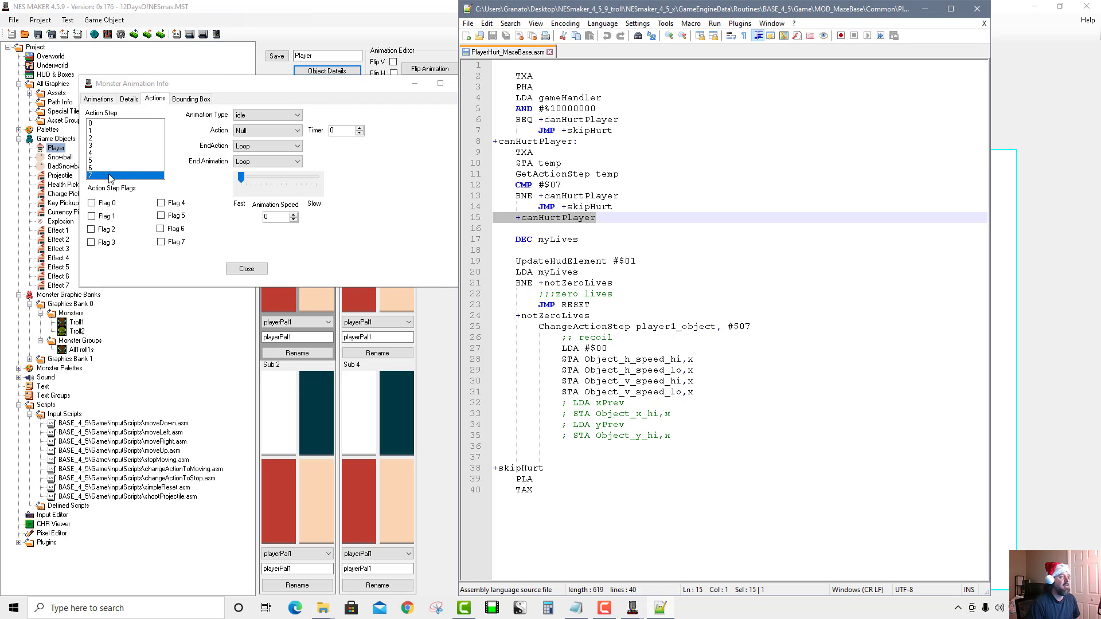
left_click_drag(596, 208, 632, 210)
left_click(523, 196)
left_click(527, 218)
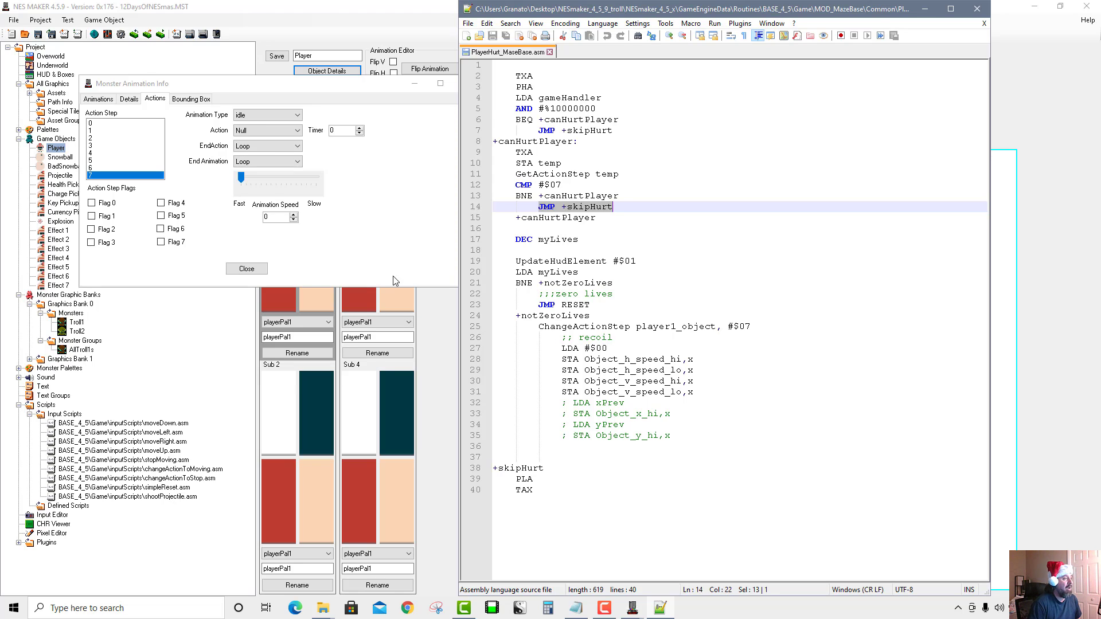
Step: Examine the hurt code starting at DEC myLives, including JMP RESET and ChangeActionStep player1_object, #$07, and recheck the script's opening lines
left_click_drag(514, 239, 751, 446)
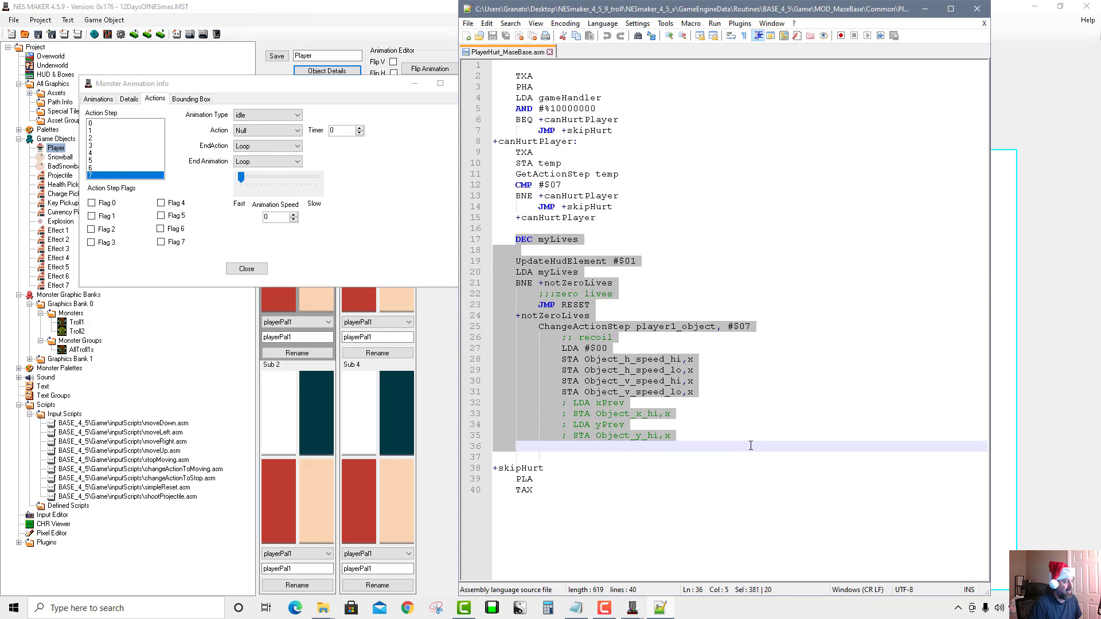
left_click(570, 305)
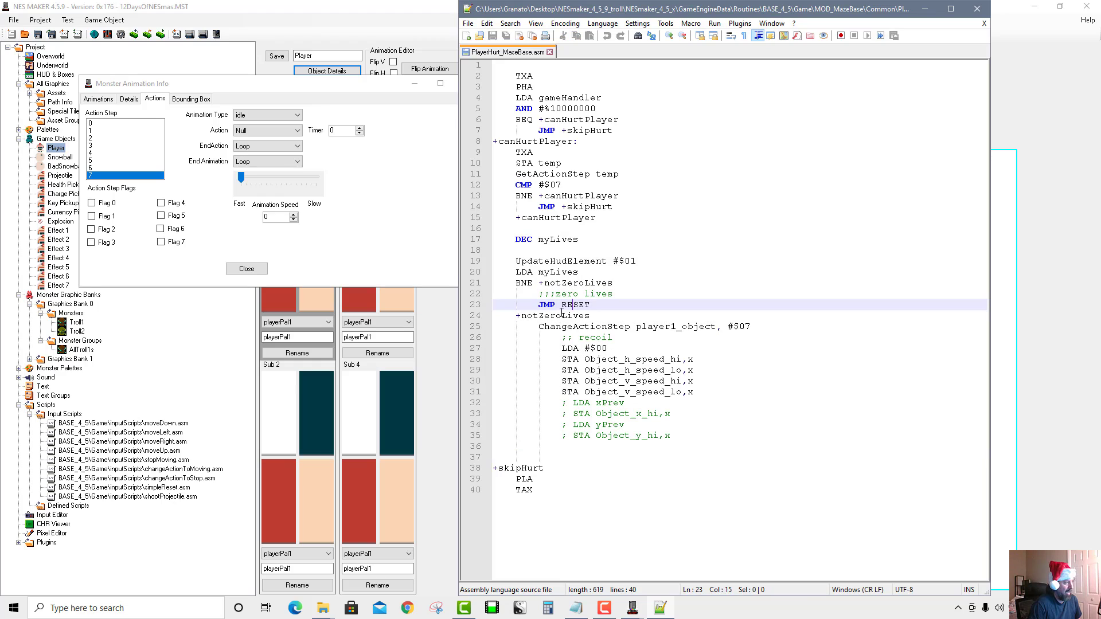
left_click_drag(538, 326, 786, 323)
left_click(786, 324)
left_click_drag(536, 325, 752, 331)
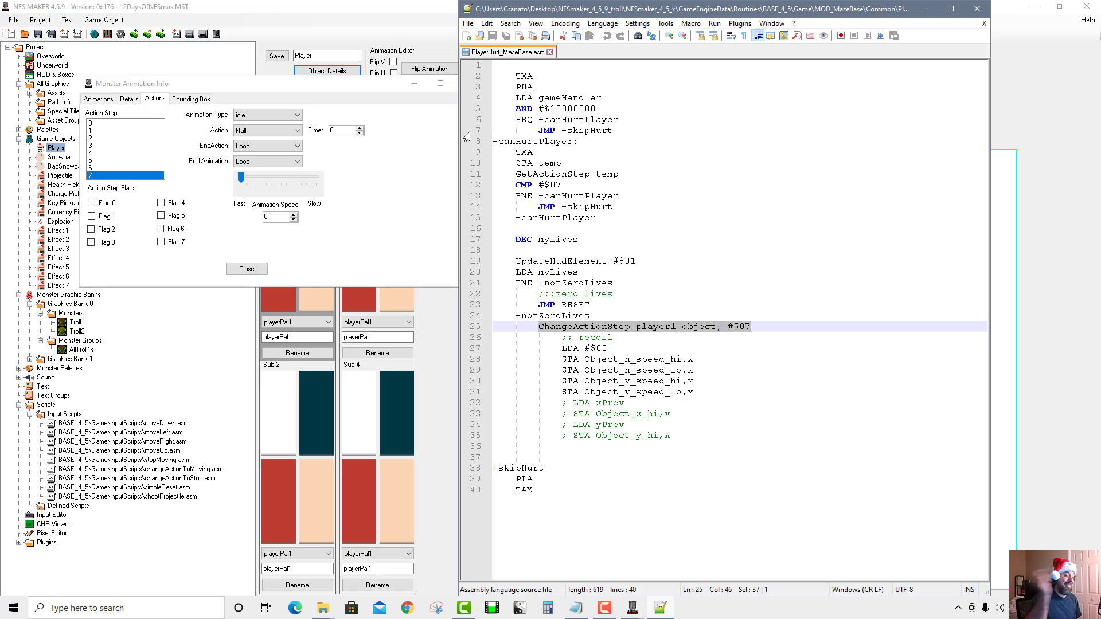
left_click(564, 329)
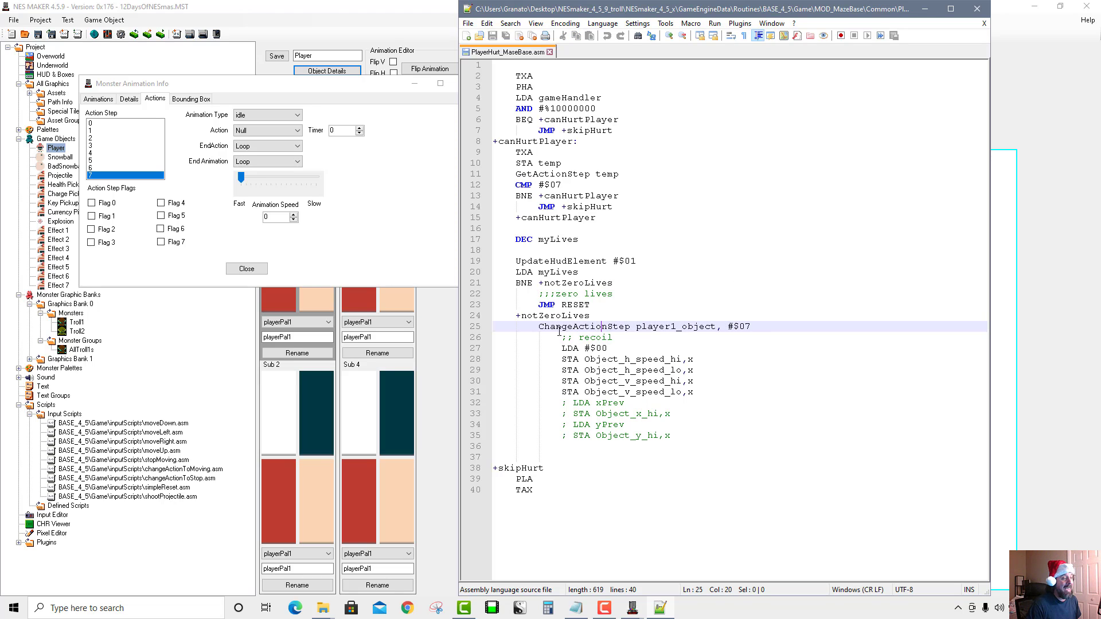
left_click_drag(539, 325, 775, 322)
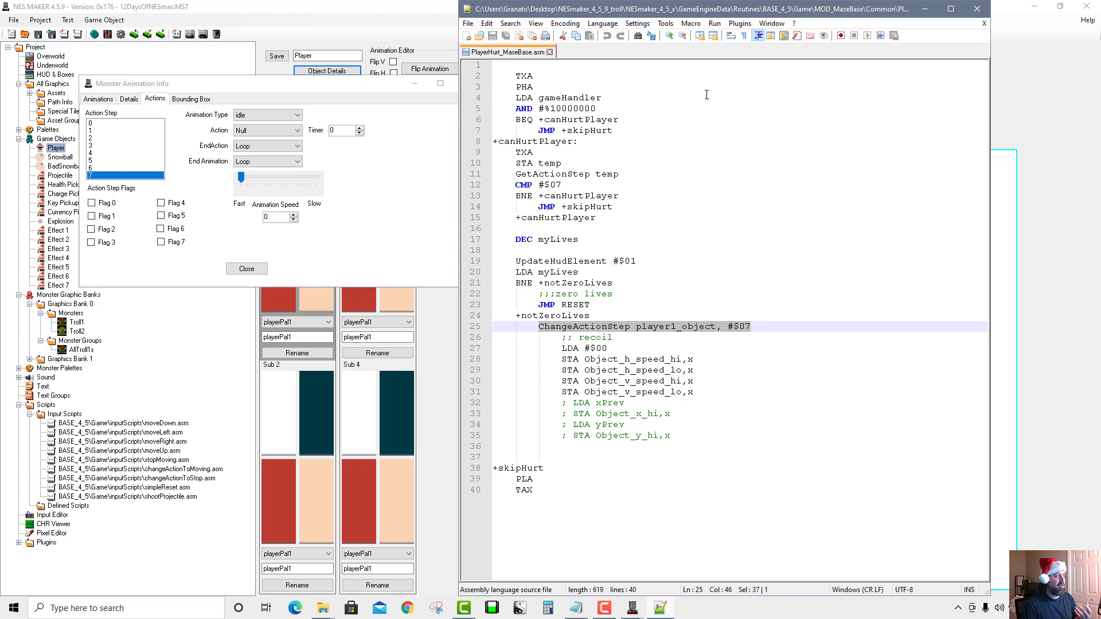
left_click_drag(493, 76, 620, 119)
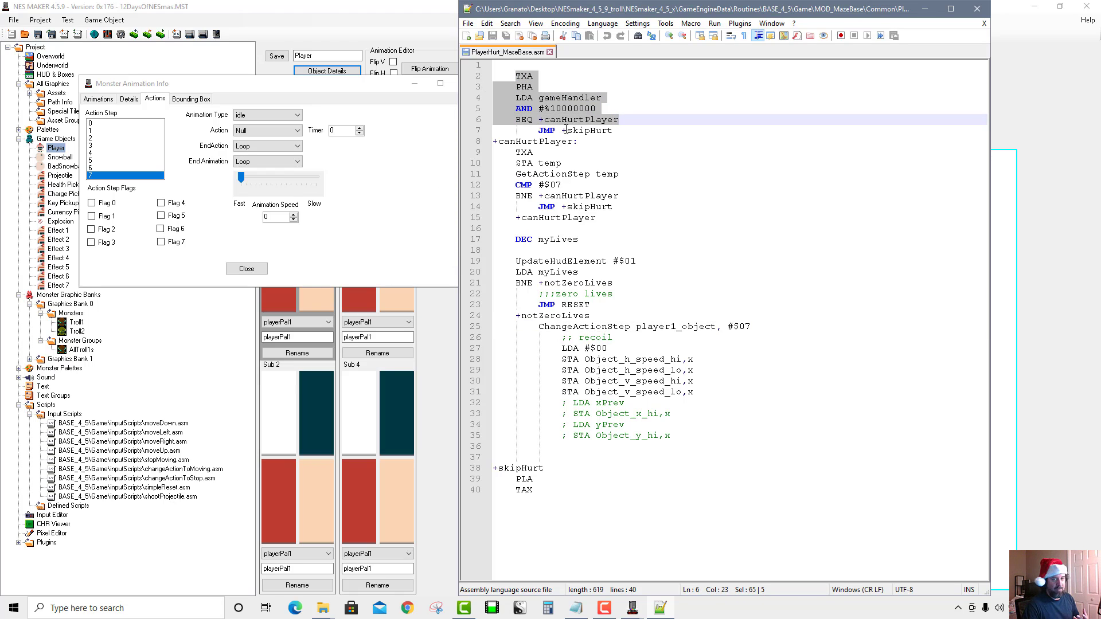
left_click(515, 130)
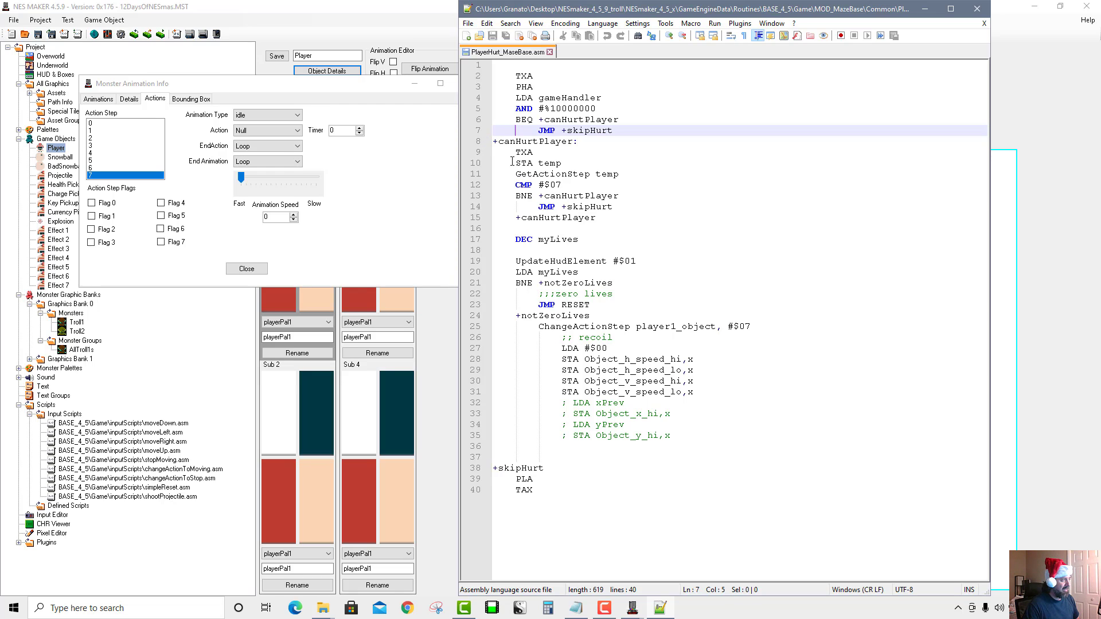
Step: In NESmaker, compare the settings of the Player's action steps 0 and 1
left_click(107, 125)
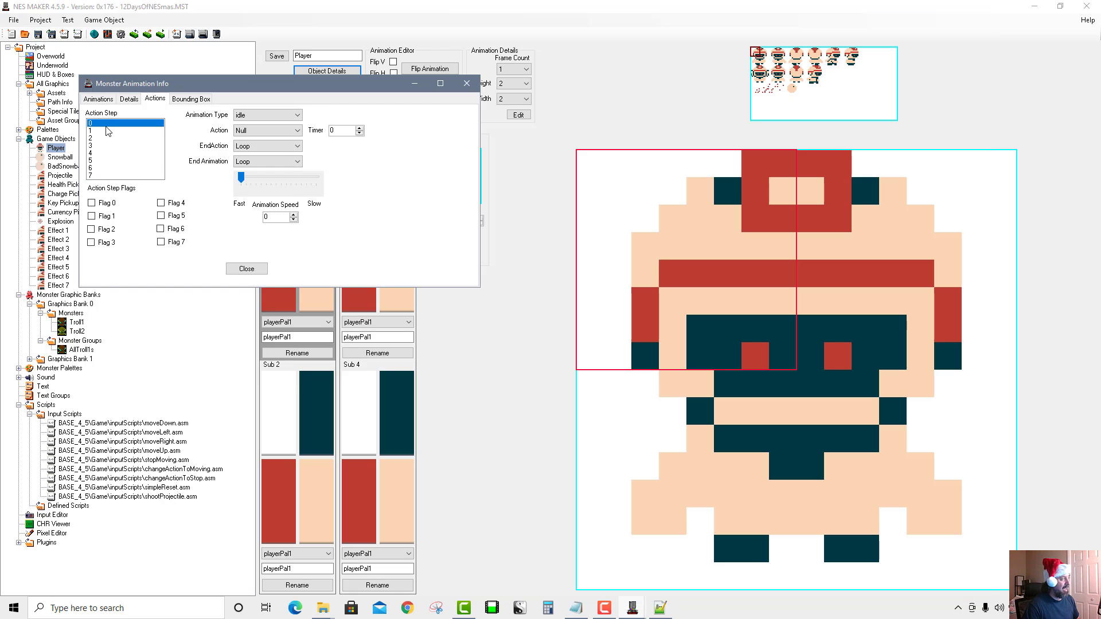
left_click(105, 131)
left_click(106, 124)
left_click(108, 133)
left_click(107, 124)
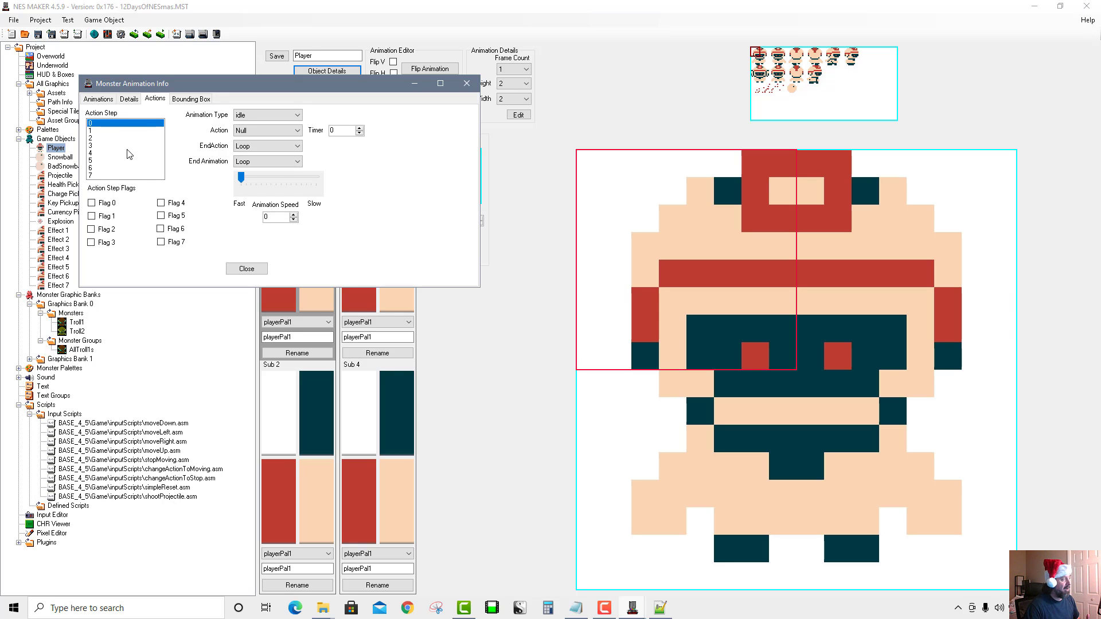
left_click(119, 131)
Step: Return to the Notepad++ script and examine its change to action step 7, the zeroed speeds, and the CMP #$07 check with JMP +skipHurt
left_click(658, 609)
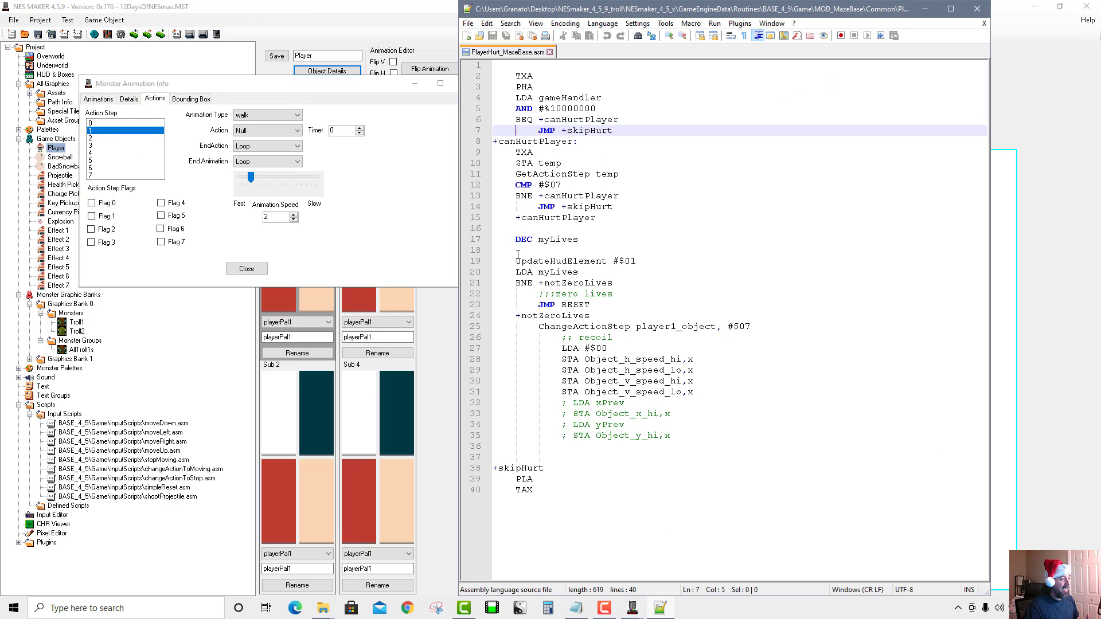
left_click_drag(537, 326, 758, 325)
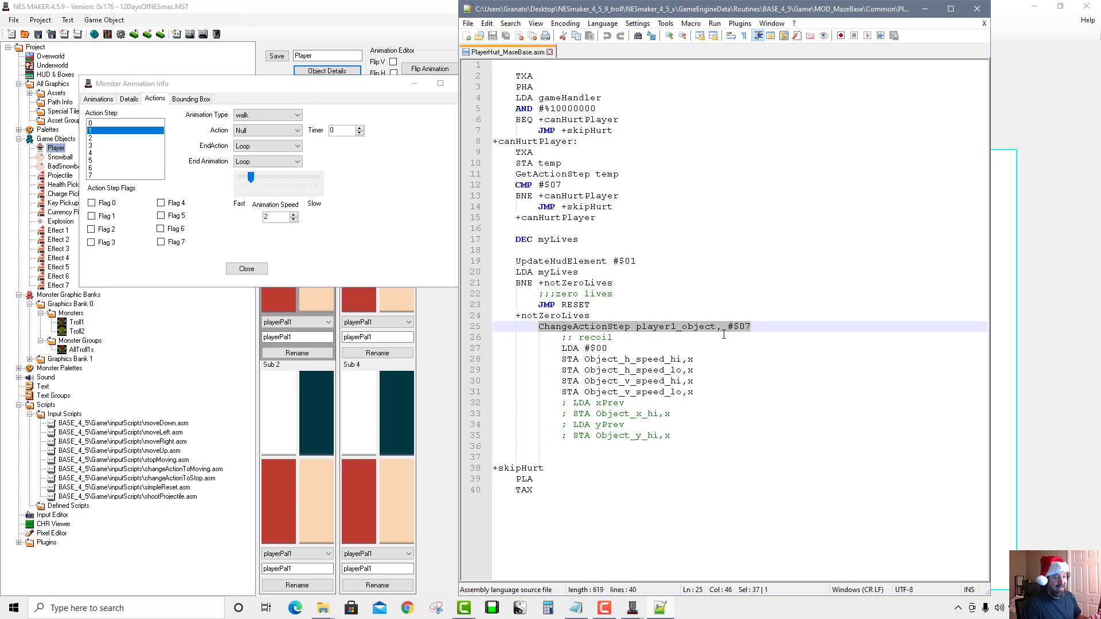
left_click_drag(539, 348, 752, 397)
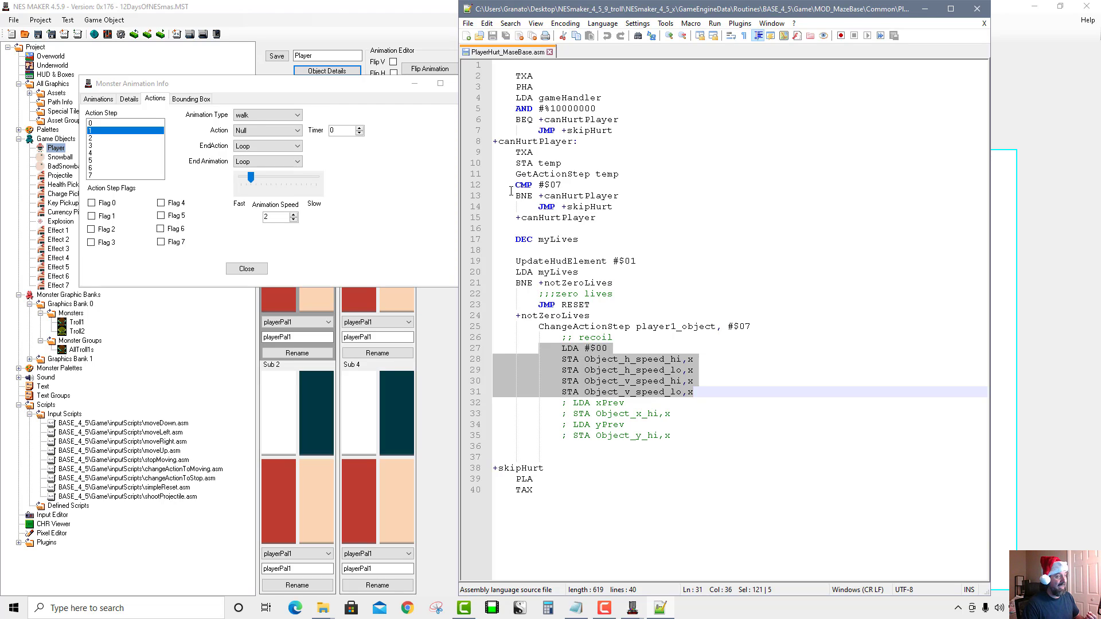
left_click_drag(513, 177, 609, 187)
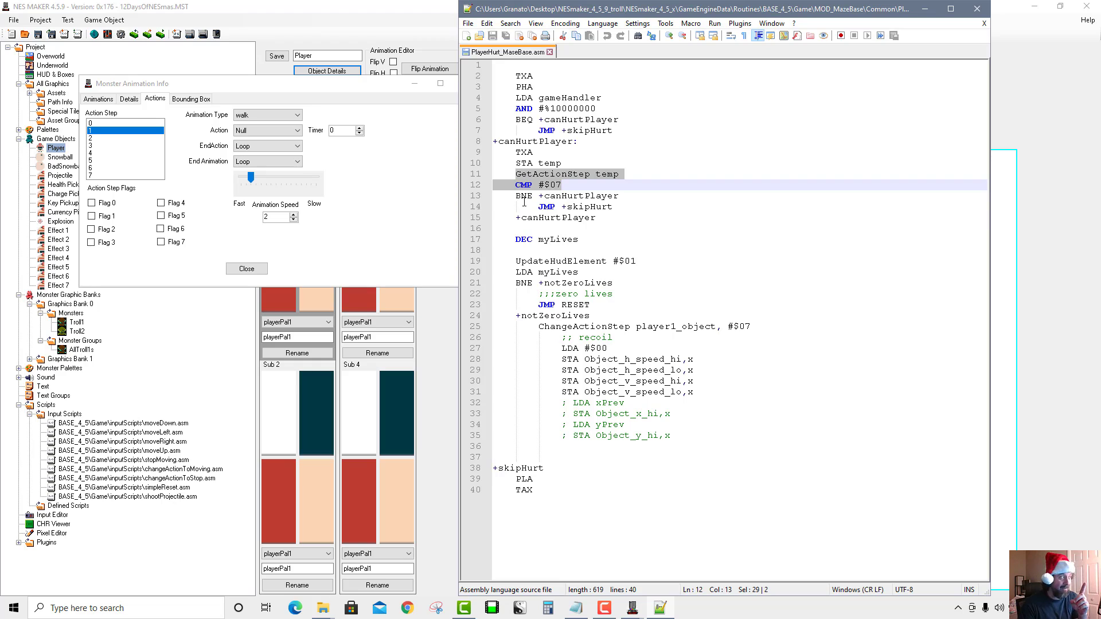
left_click_drag(539, 206, 613, 208)
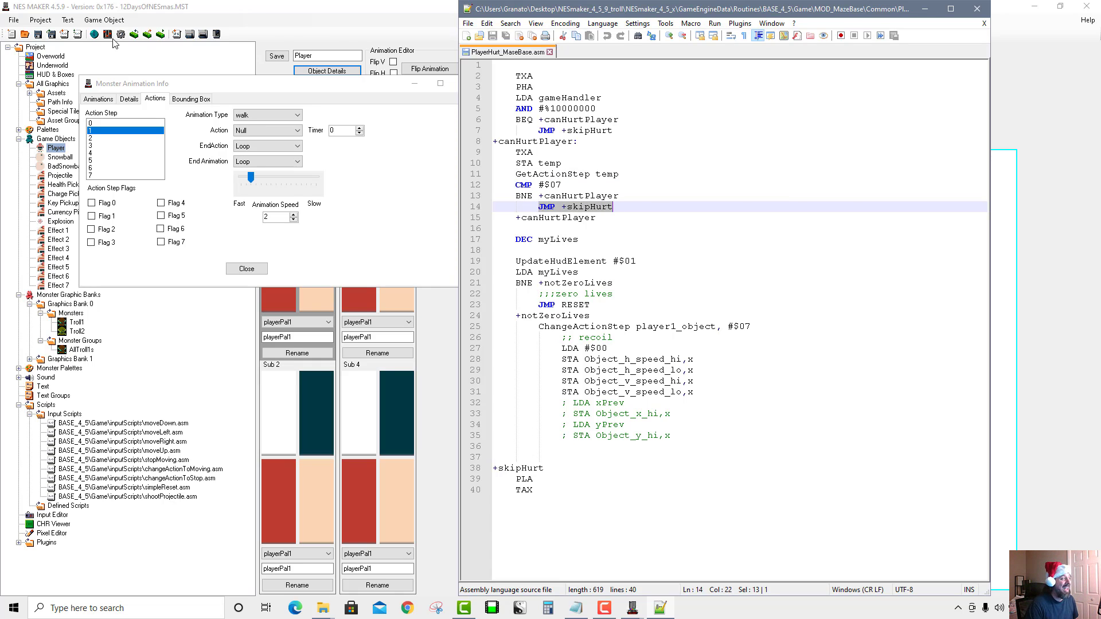
Step: Close the Player's details in NESmaker and open the moveDown.asm input script to examine its CMP #$07 check
left_click(184, 86)
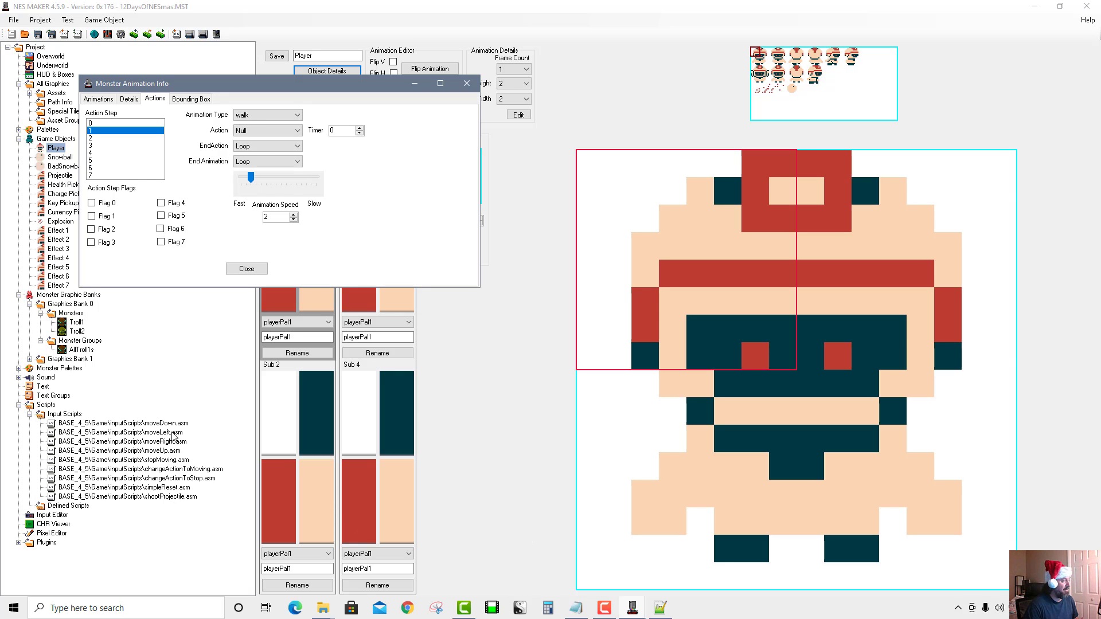
left_click(166, 410)
left_click(247, 268)
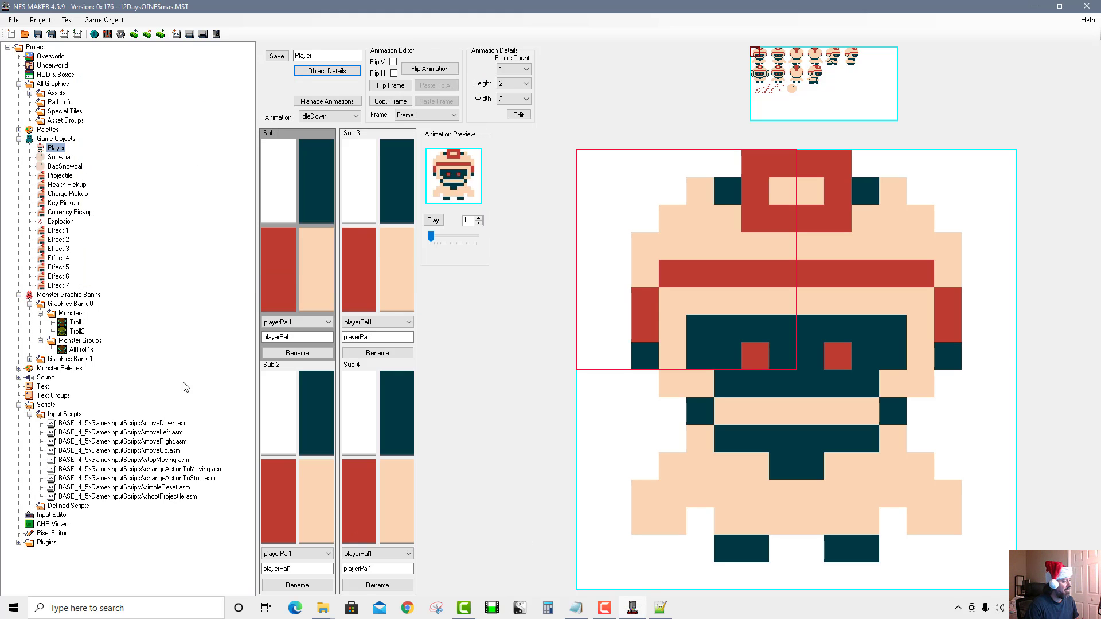
left_click(172, 423)
left_click_drag(303, 121, 366, 126)
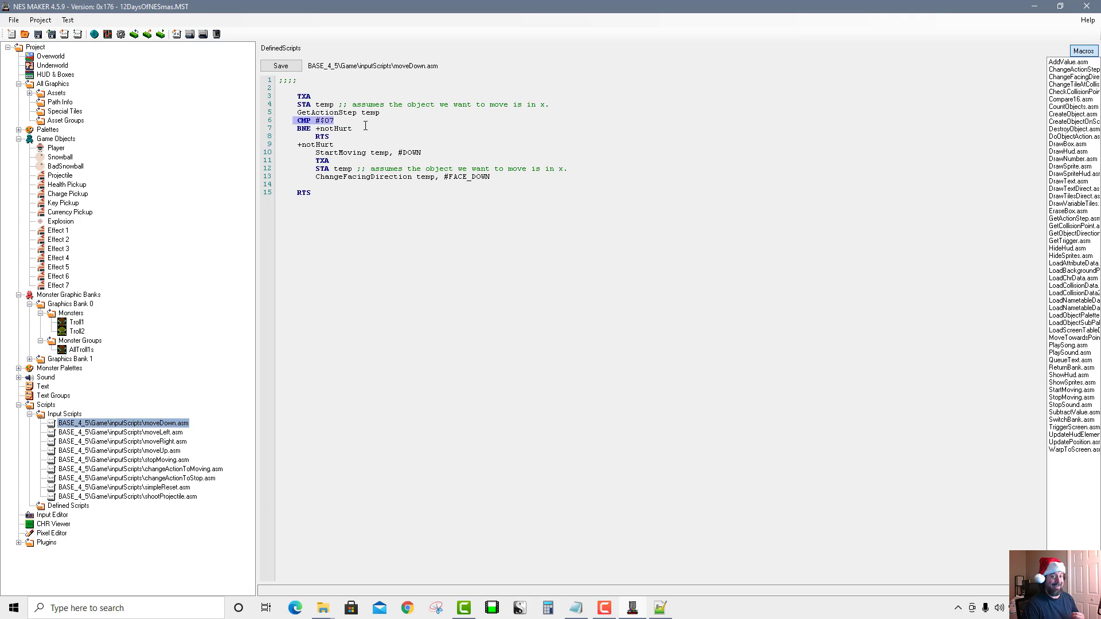
Step: Examine the GetActionStep, CMP #$07, BNE +notHurt and RTS lines in moveDown.asm, and switch to the PlayerHurt_MaseBase.asm script in Notepad++
left_click_drag(289, 113, 382, 114)
left_click_drag(293, 125, 352, 129)
left_click(320, 122)
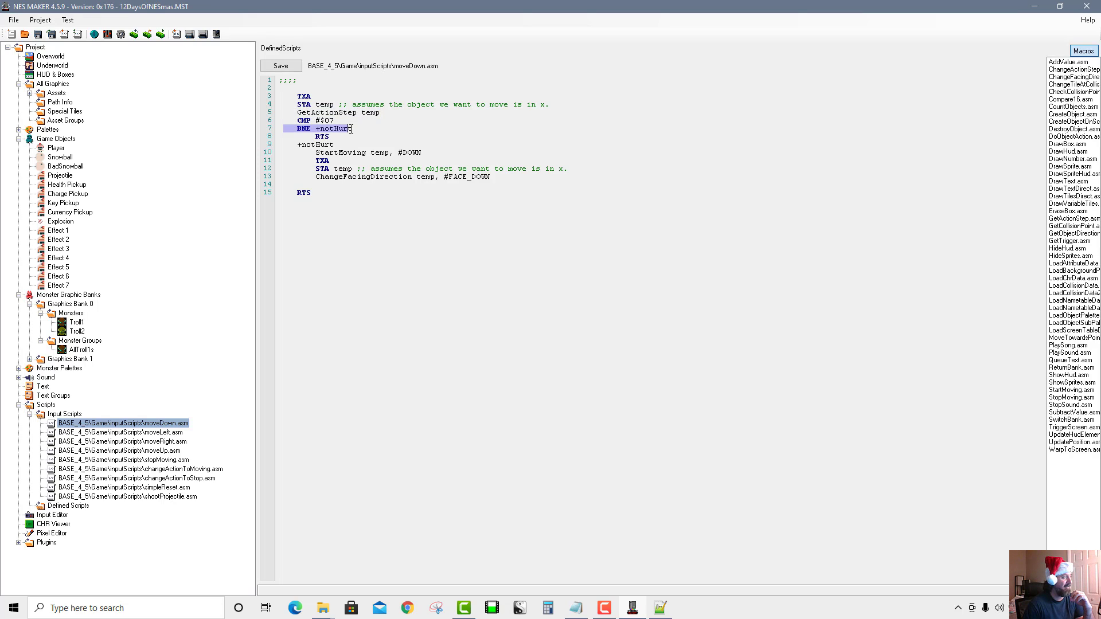
double_click(318, 145)
left_click(307, 135)
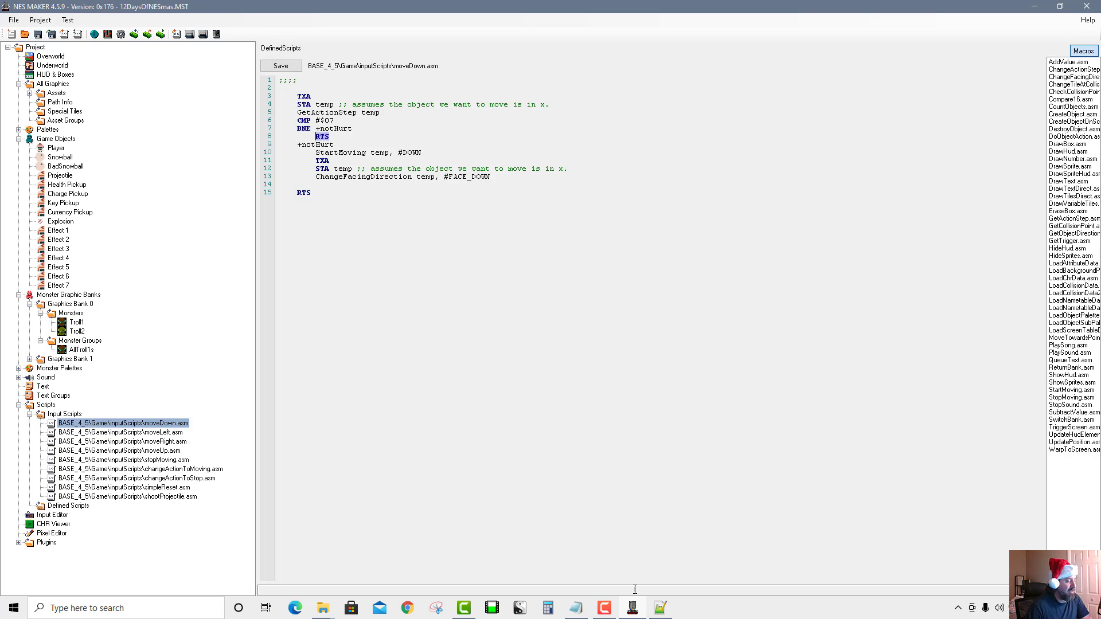
left_click(660, 609)
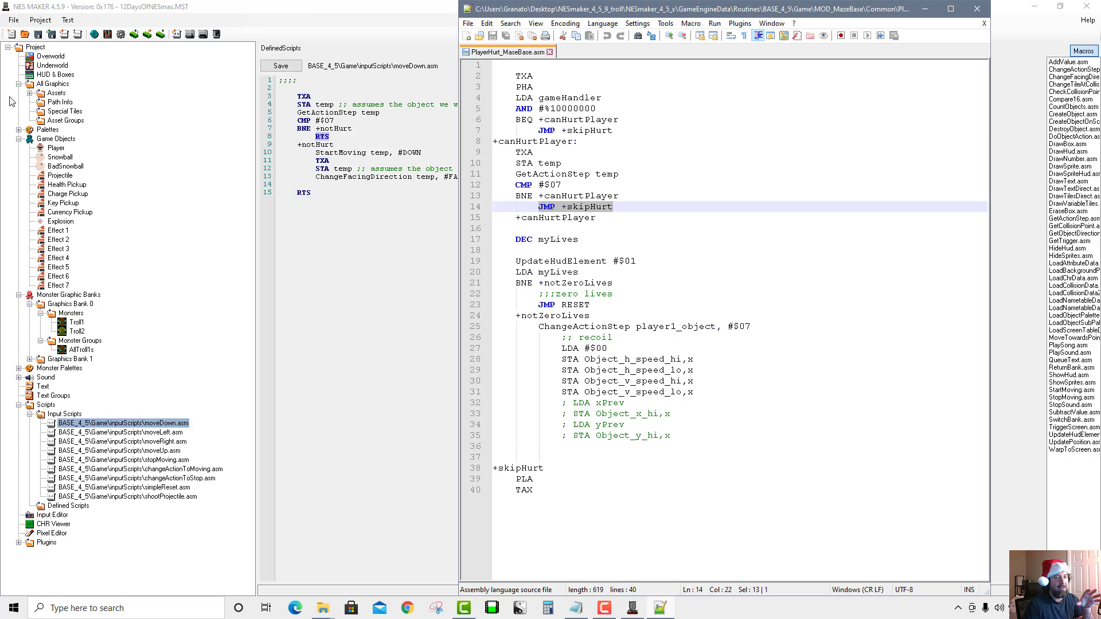
Step: In NESmaker, open the Player's object details and examine the animation type and action options for action step 7
left_click(56, 148)
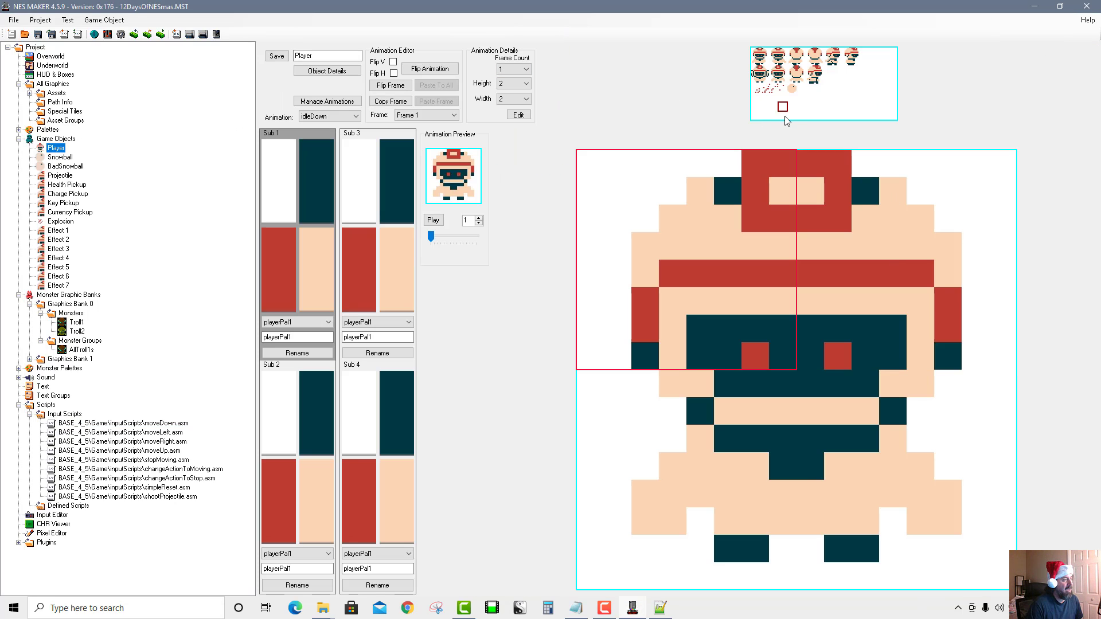
left_click(327, 70)
left_click(170, 114)
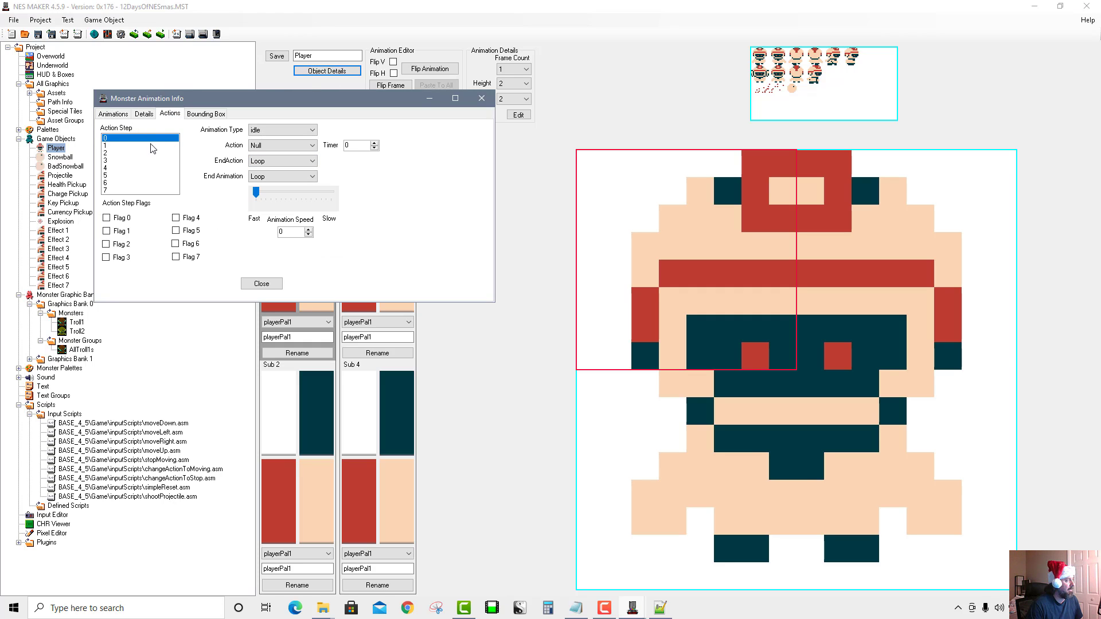
left_click(128, 191)
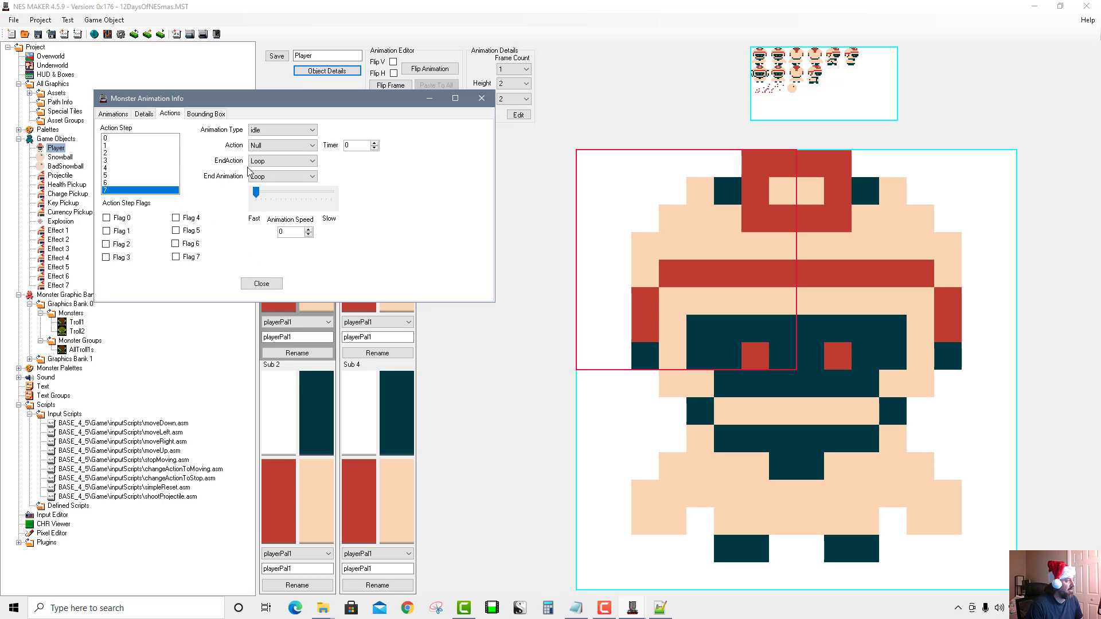
left_click(265, 130)
left_click(267, 131)
left_click(266, 131)
left_click(268, 147)
Step: Close the Player's details, test the player's movement among the trolls in the Mesen emulator, and close the emulator
left_click(265, 284)
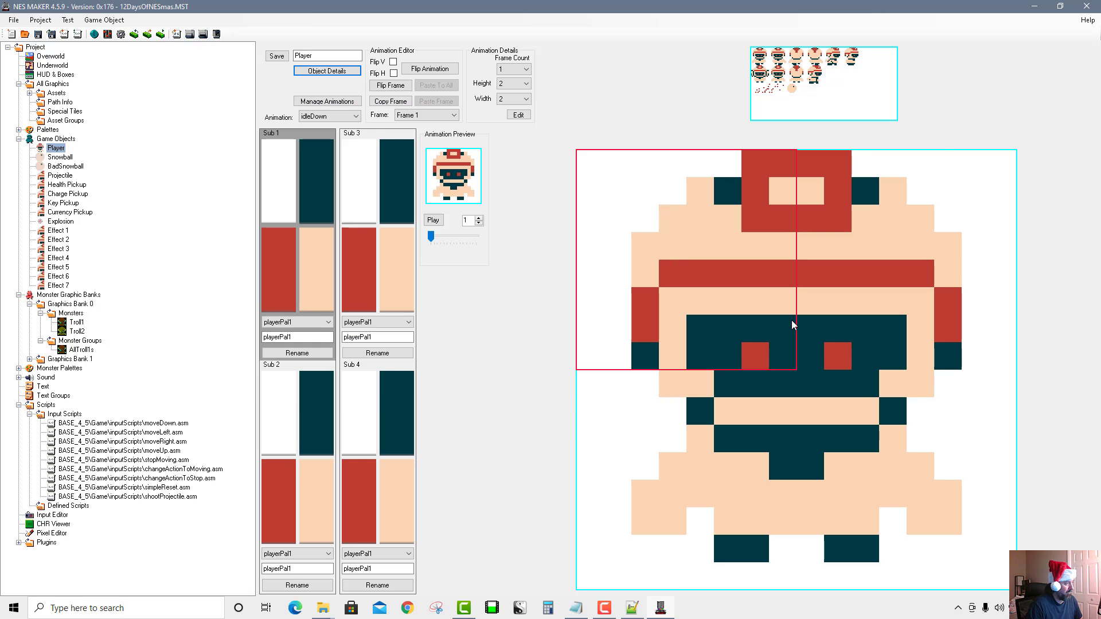
key("Left")
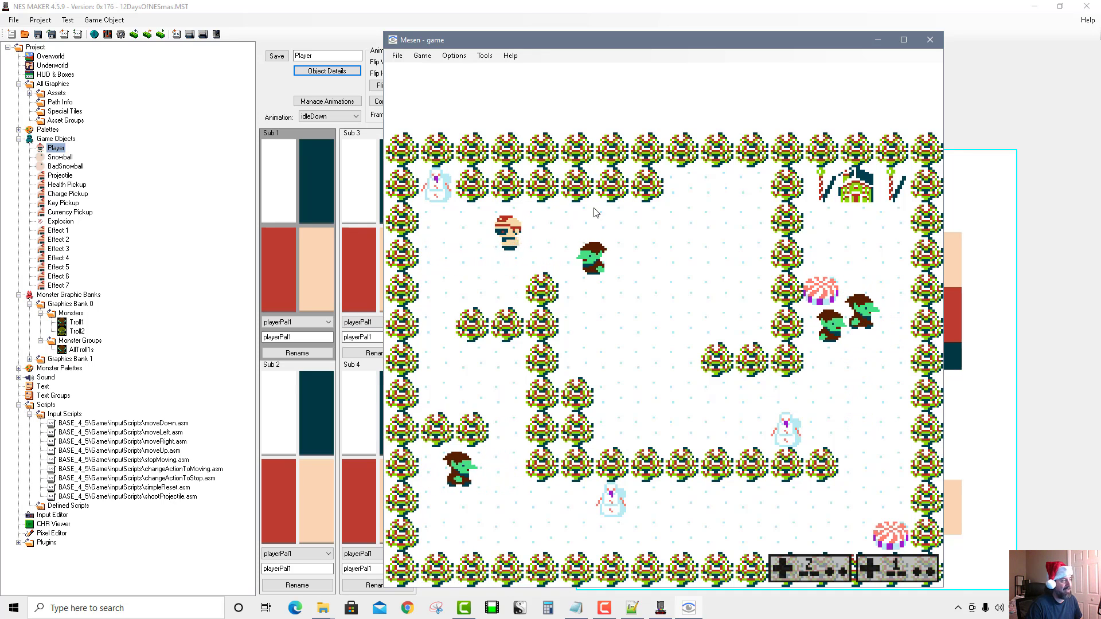
left_click(931, 43)
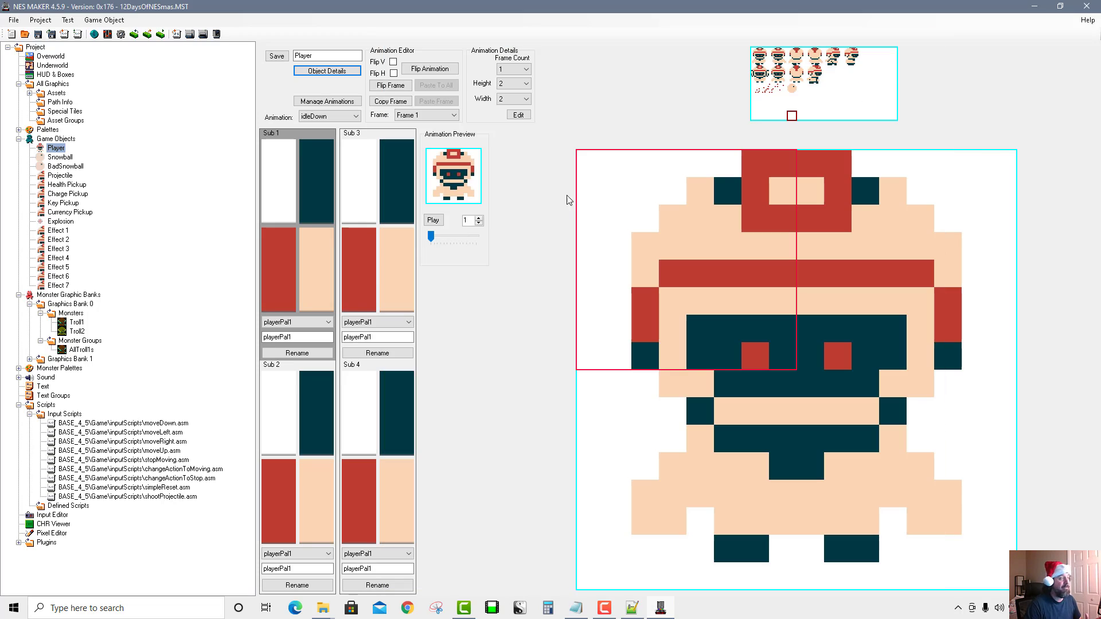
Step: Reopen the Player's object details, recheck the animation type and speed of action step 7, and close the details
left_click(338, 72)
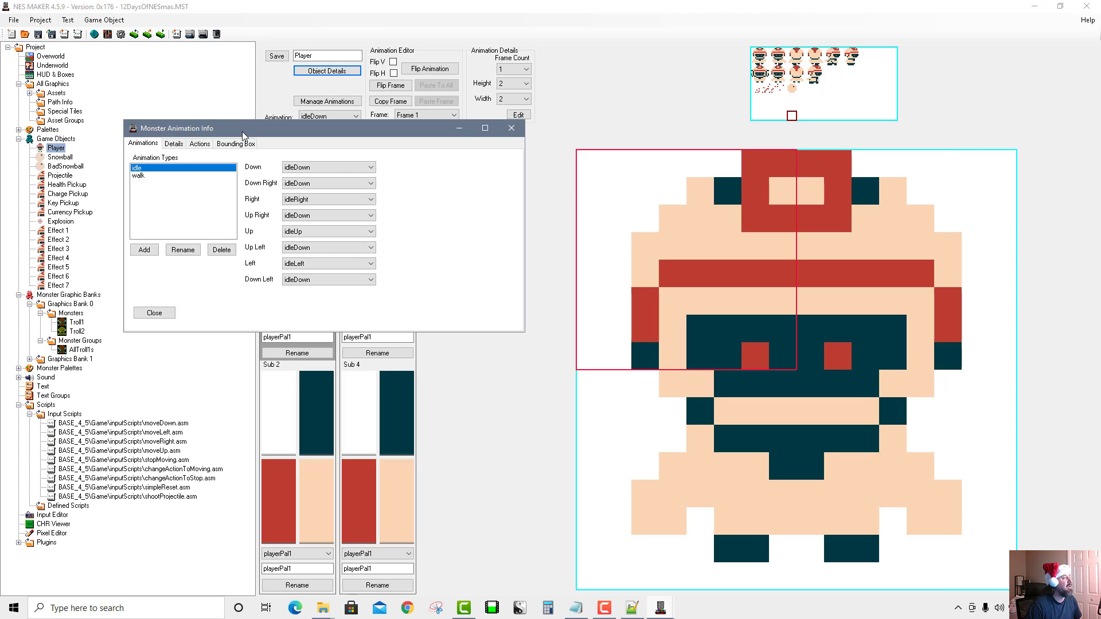
left_click(236, 143)
left_click(200, 144)
left_click(155, 212)
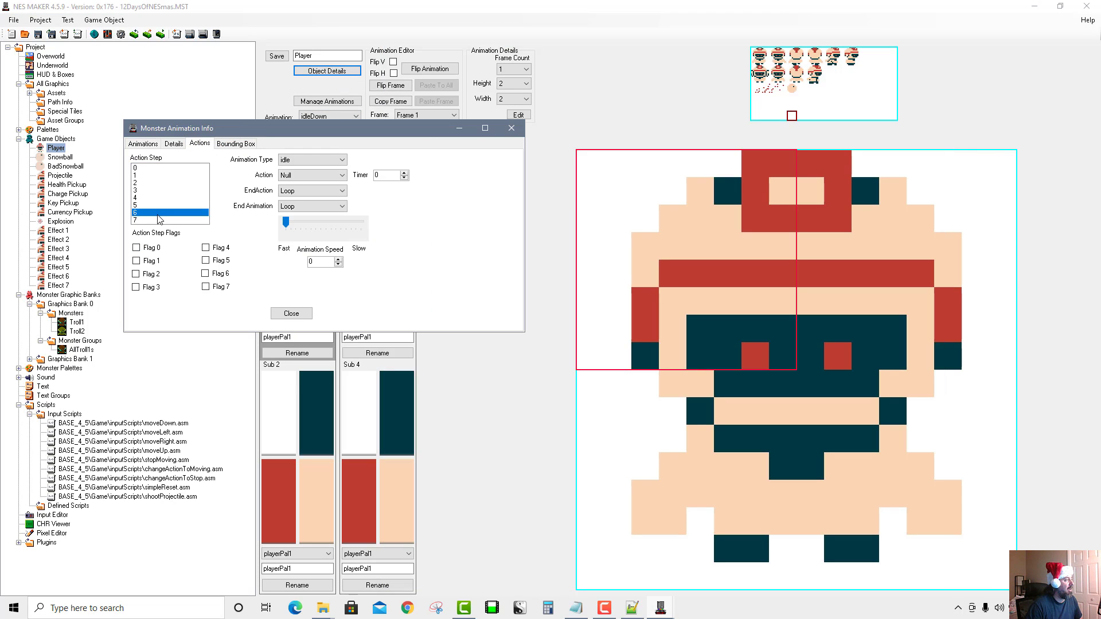
left_click(158, 220)
left_click(318, 160)
left_click(320, 170)
left_click_drag(291, 223, 267, 228)
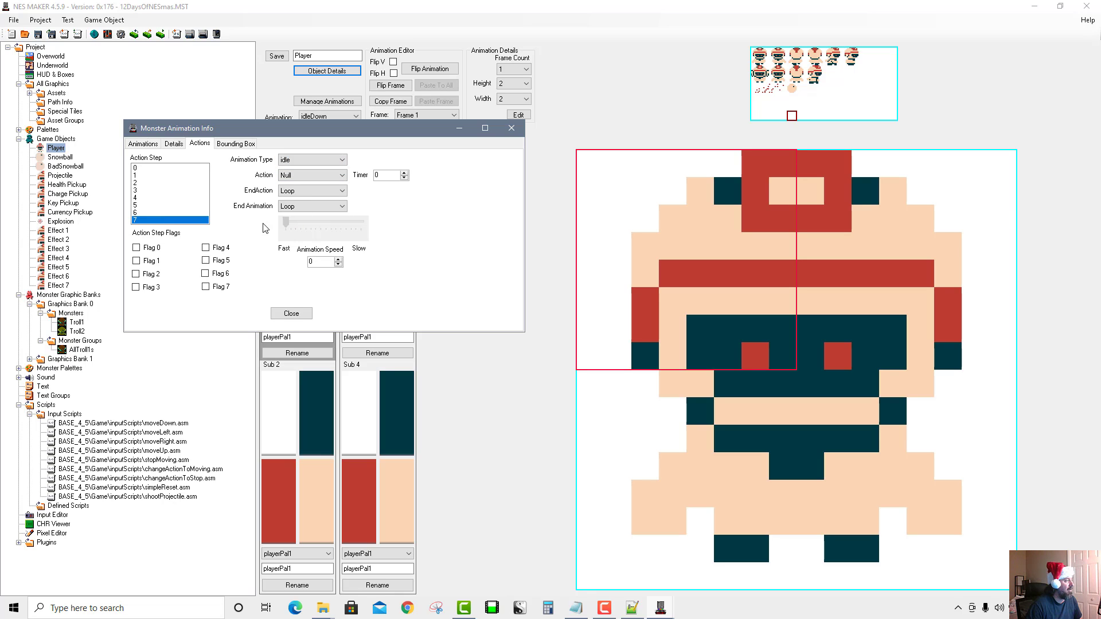
left_click(288, 314)
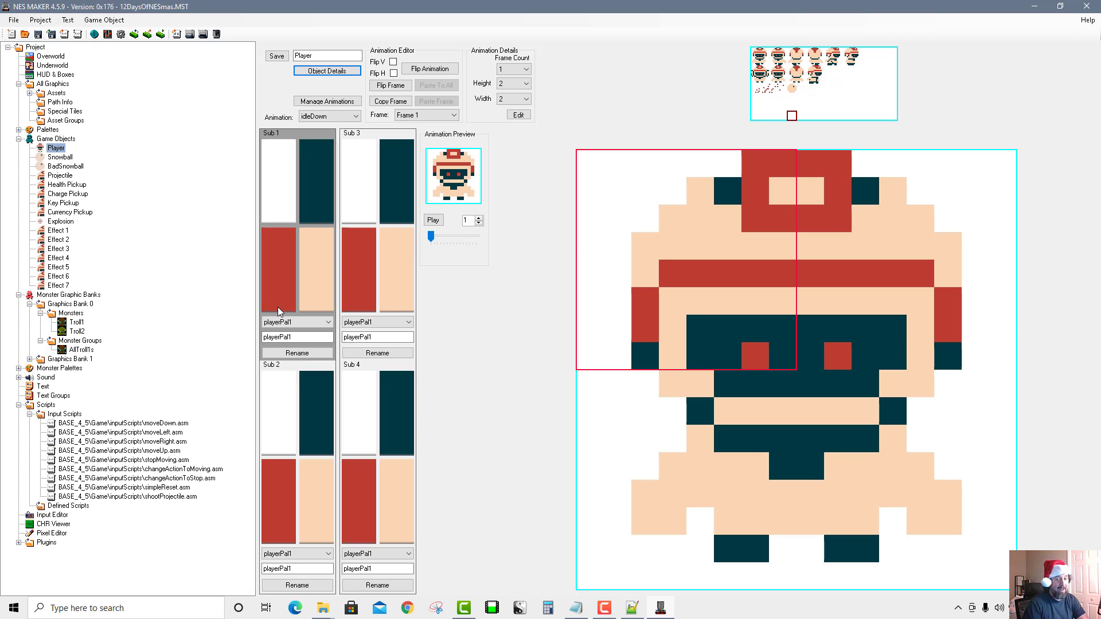
Step: Open the project's script settings in an enlarged window and find the Handle Player Hurt definition under Common
left_click(121, 35)
left_click_drag(353, 143, 316, 79)
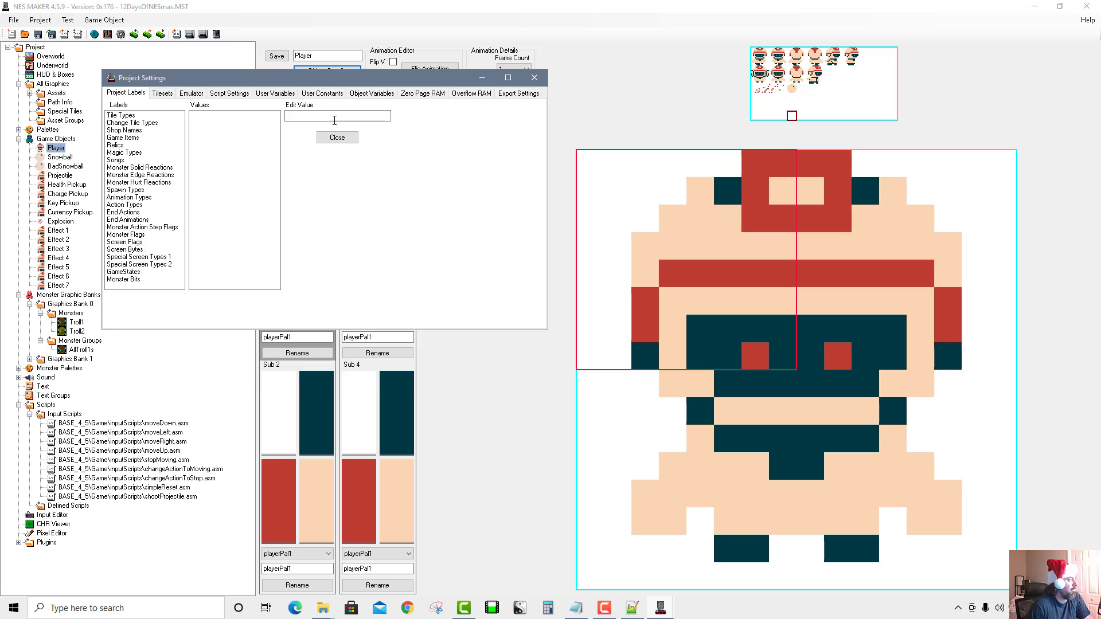
left_click_drag(548, 331, 1006, 557)
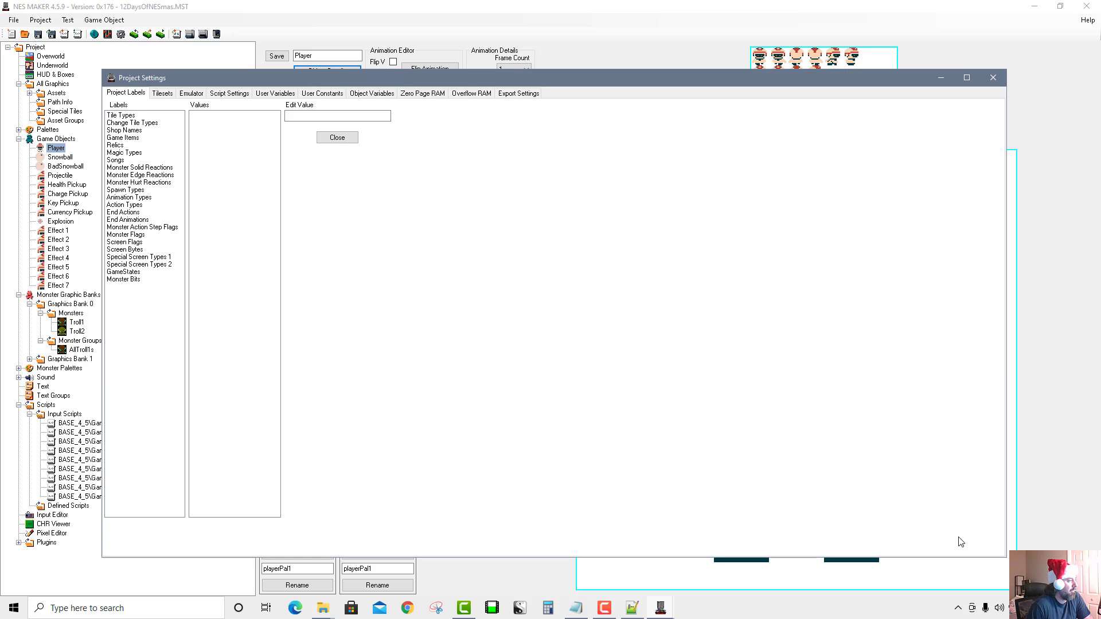
left_click(229, 93)
scroll(785, 439, "down", 15)
scroll(785, 440, "down", 20)
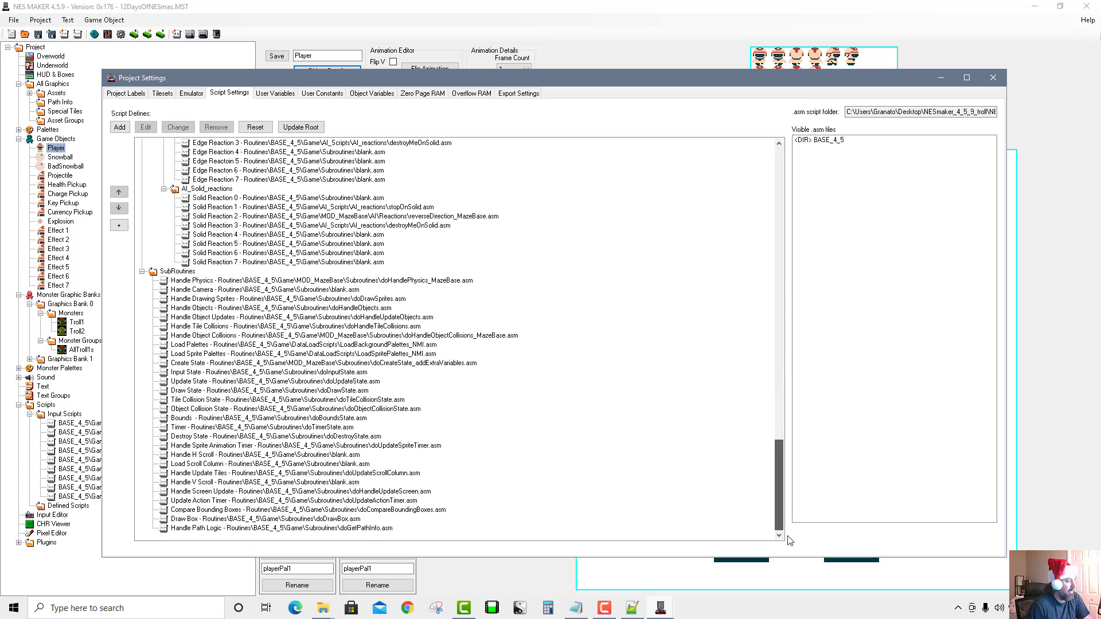
scroll(777, 431, "up", 13)
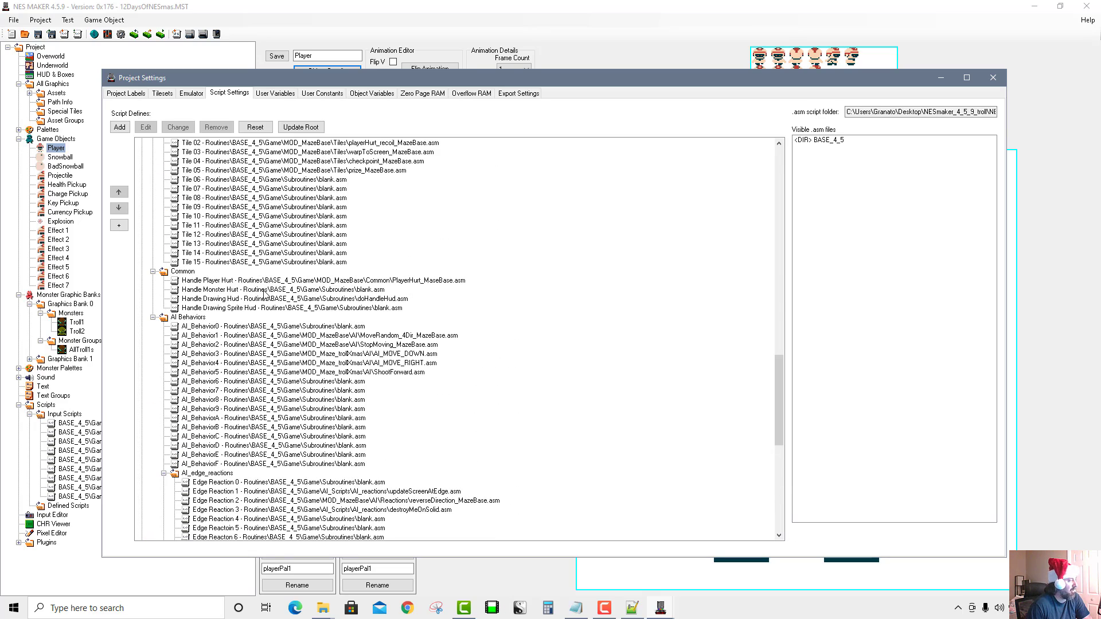
Step: Assign BASE_4_5\Game\CommonScripts\hurtReset.asm to the Handle Player Hurt definition
left_click(182, 282)
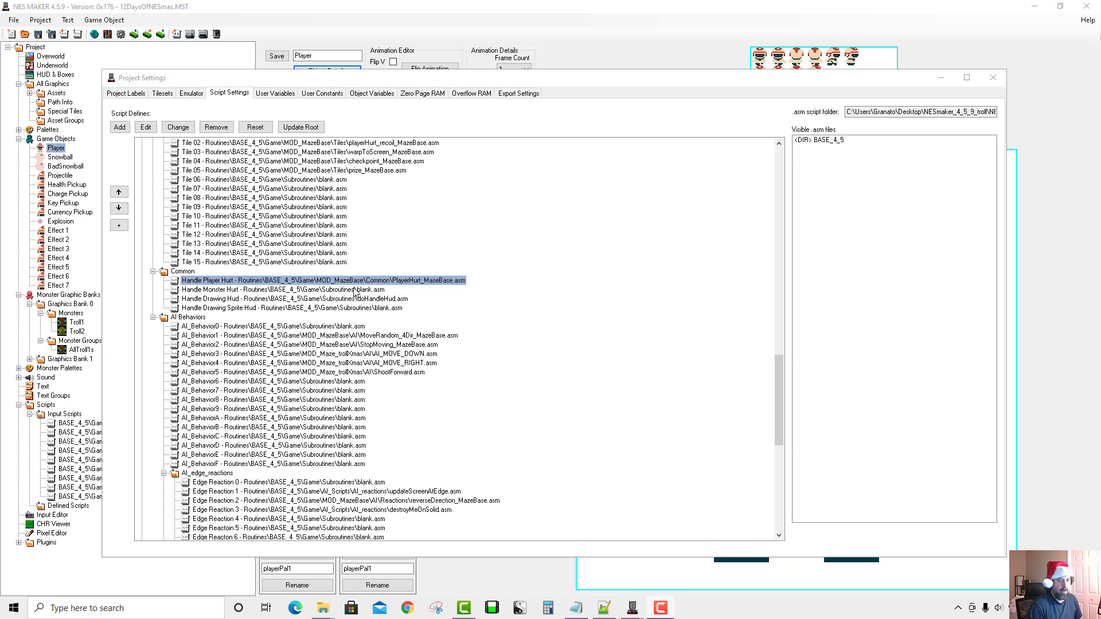
double_click(832, 141)
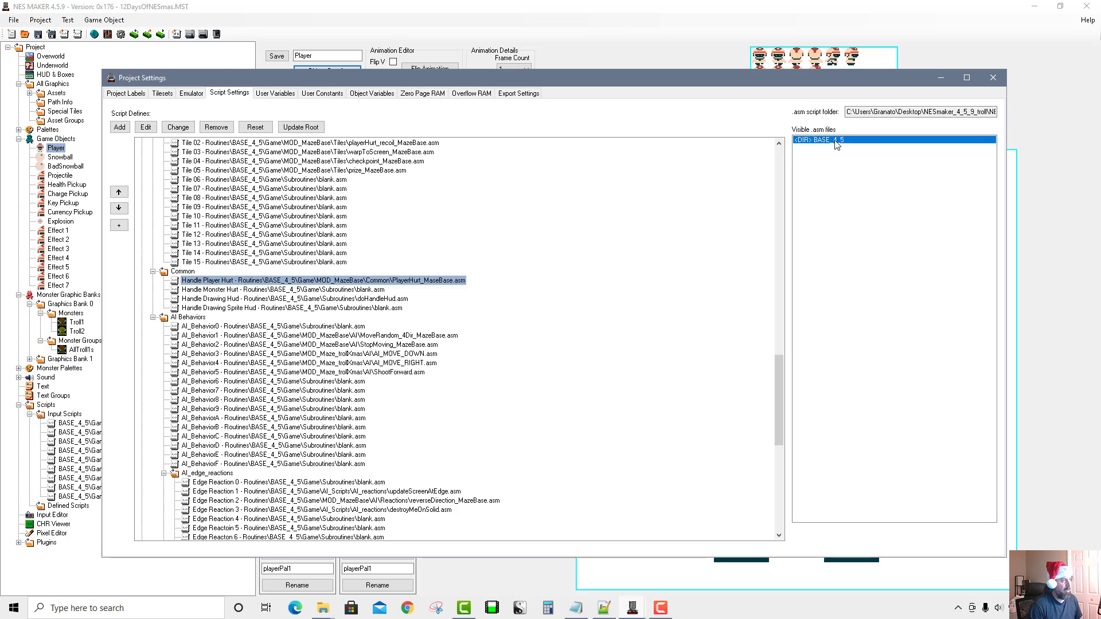
double_click(826, 148)
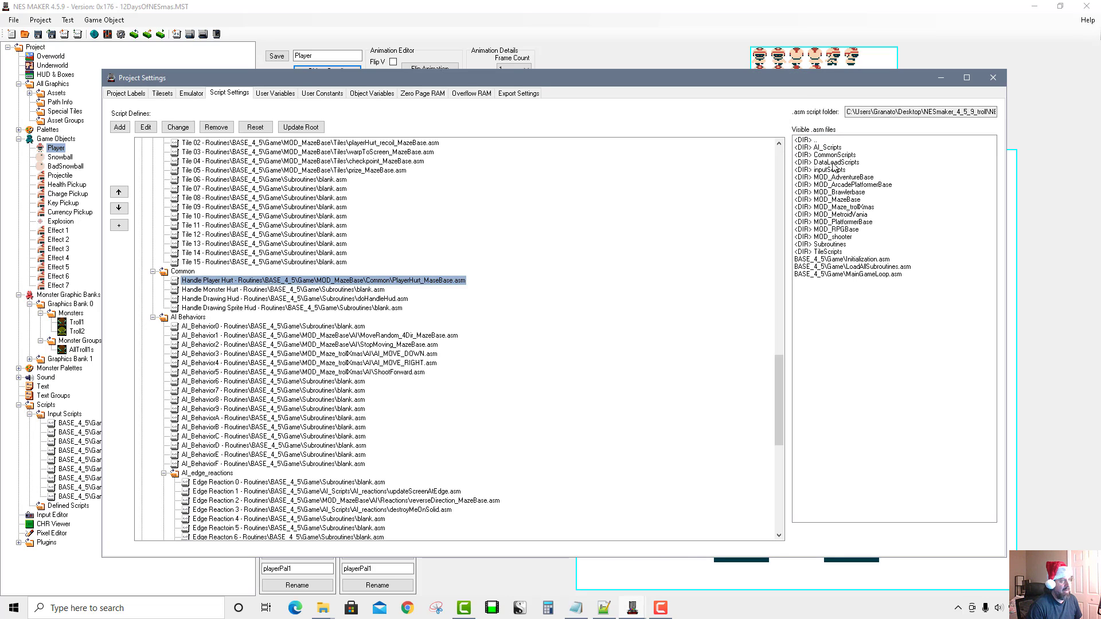
double_click(829, 155)
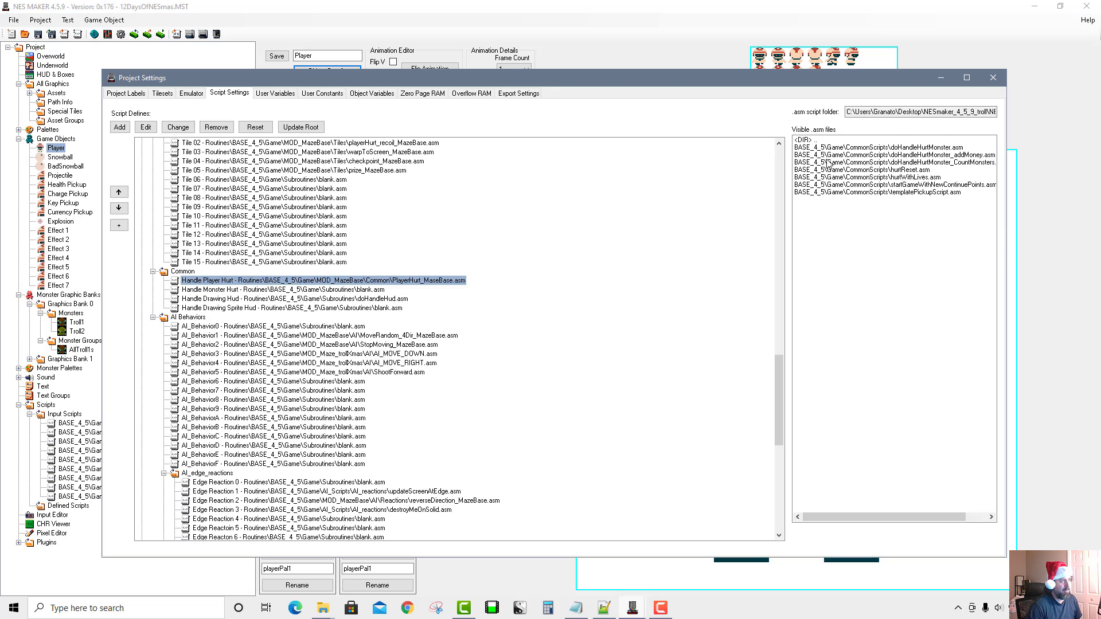
double_click(898, 170)
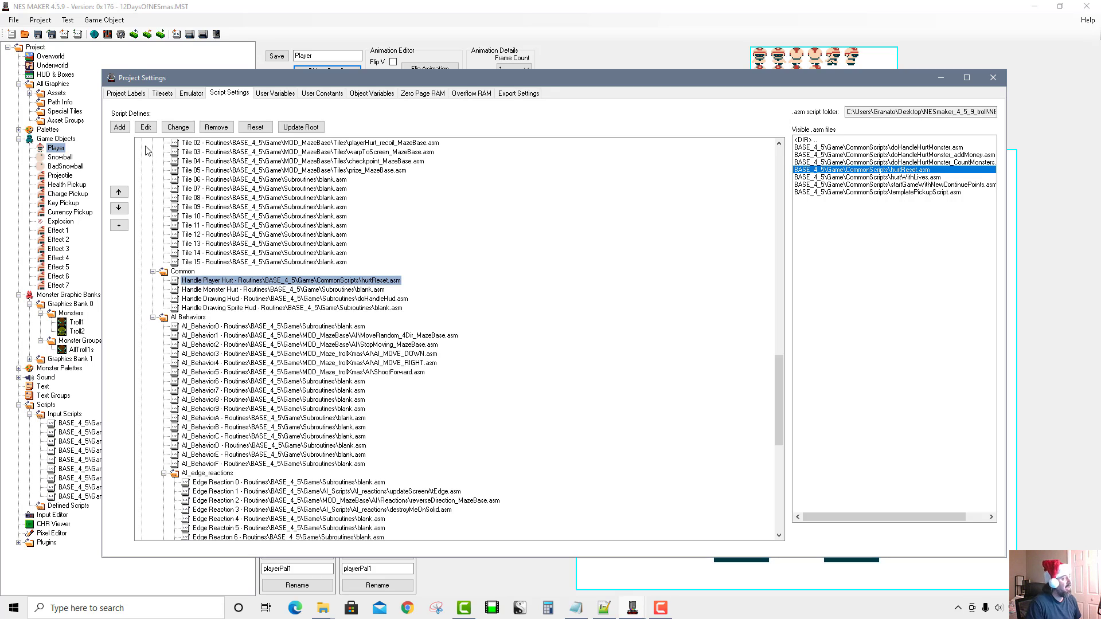
Step: Open the assigned hurtReset.asm script, examine its JMP RESET line, and return to NESmaker to close the project settings
left_click(151, 129)
left_click_drag(594, 77, 493, 77)
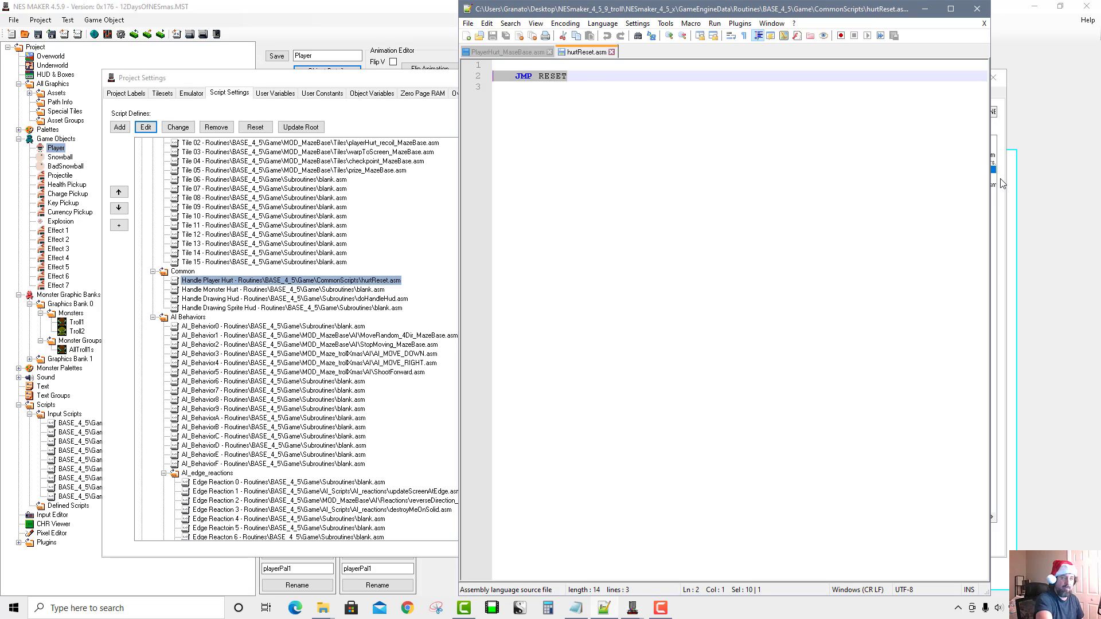
left_click(421, 86)
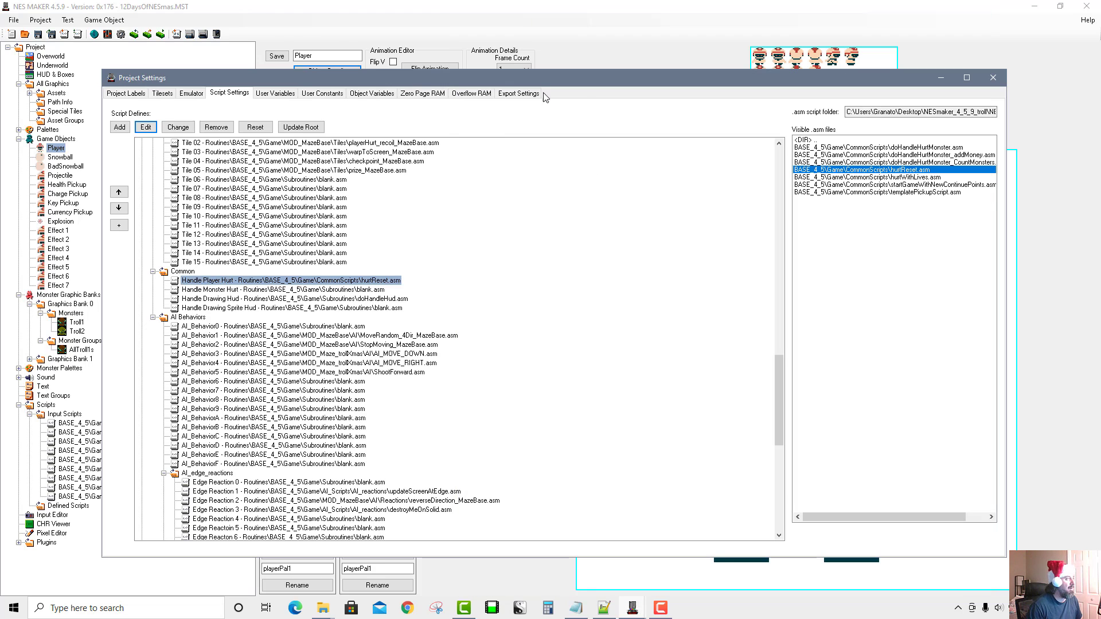
left_click(993, 78)
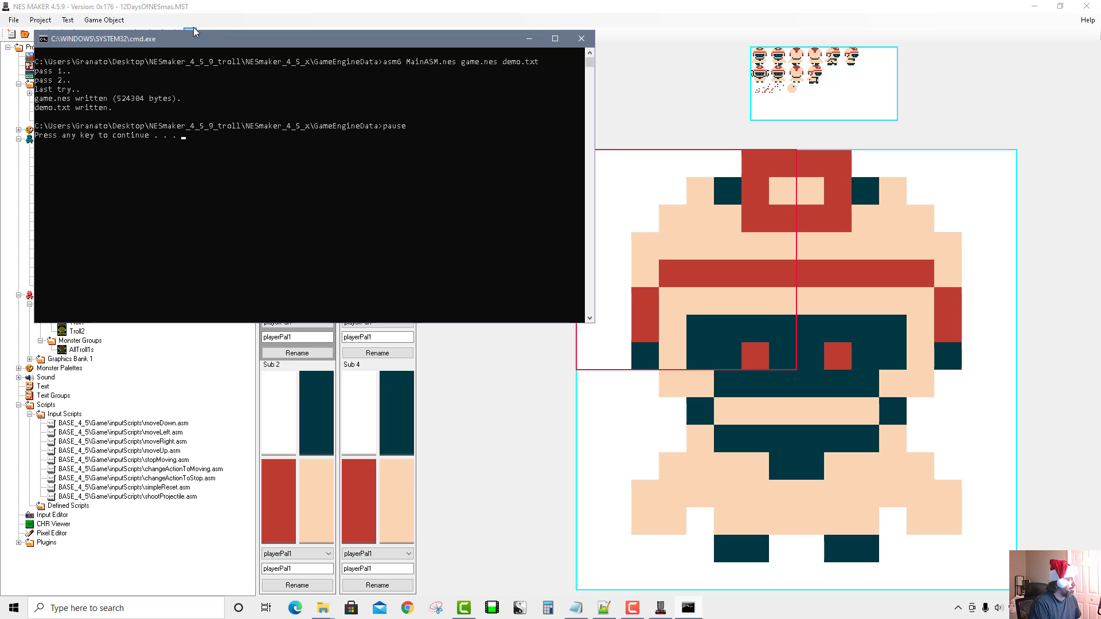
Step: Run the compiled game, steer the player around the maze into hazards to test the hurt reset, and close the emulator
key("Return")
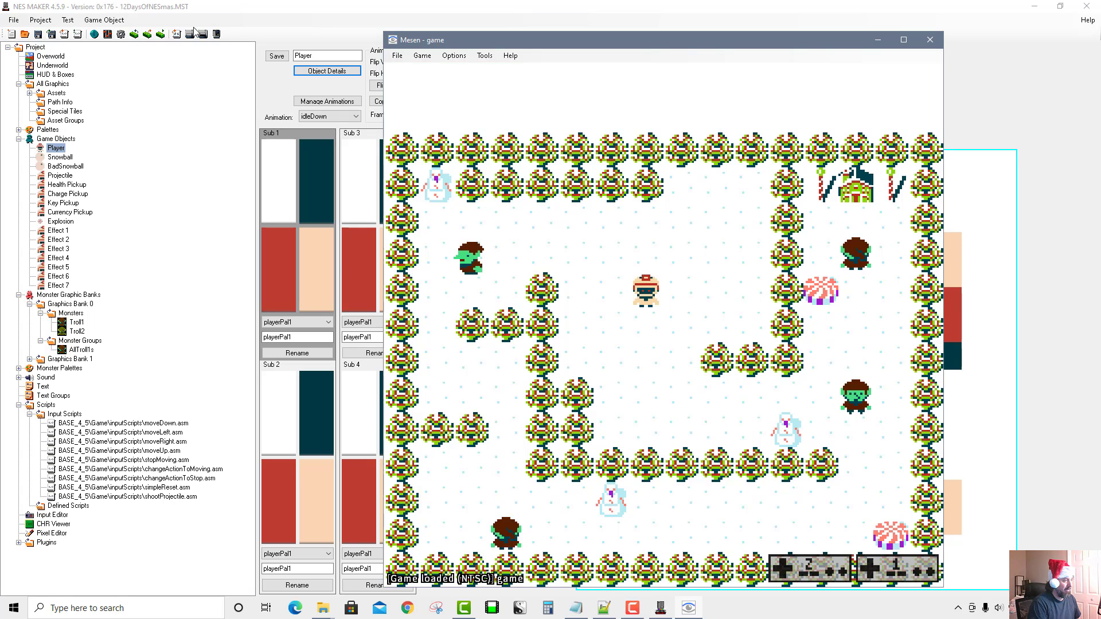
key("Up")
key("Left")
key("Down")
key("Left")
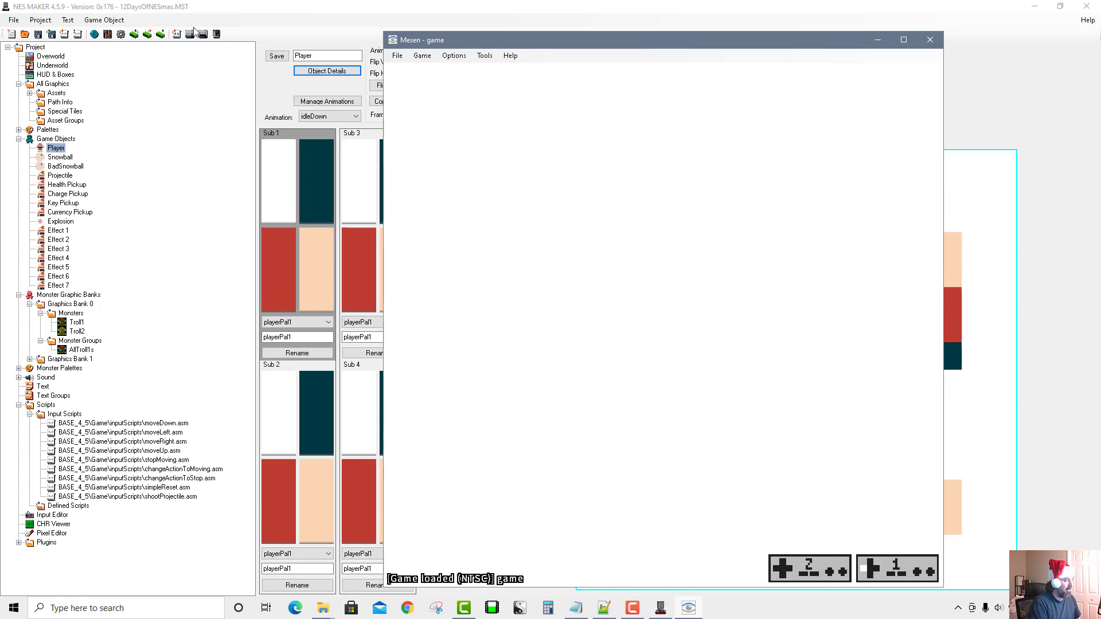
key("Right")
key("Down")
key("Left")
key("Down")
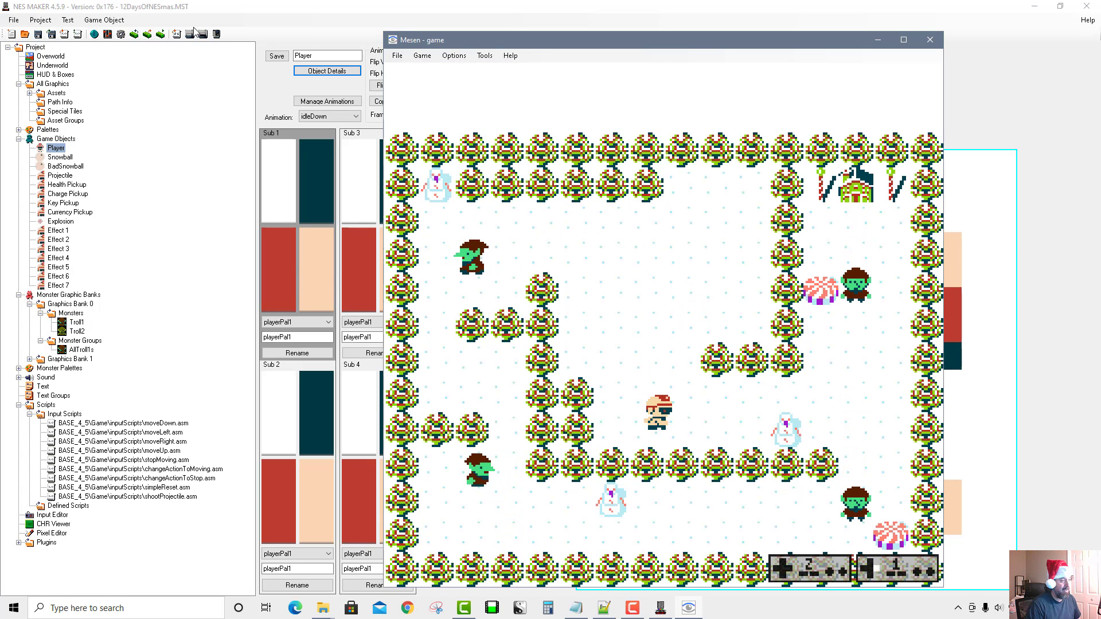
key("Right")
key("Up")
key("Right")
key("Up")
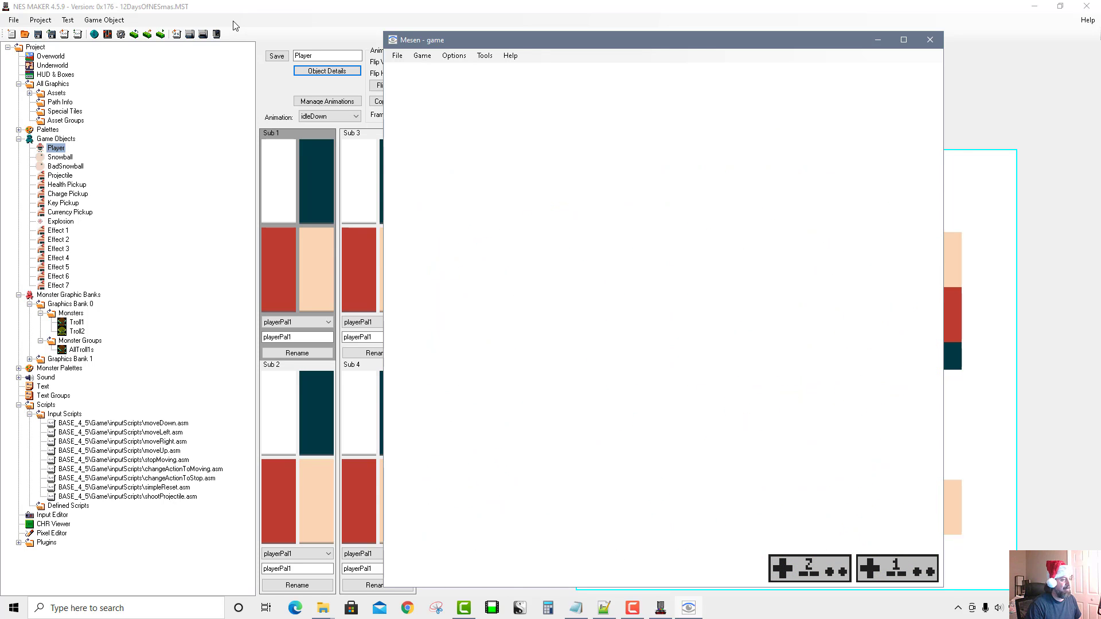
key("Left")
key("Down")
key("Right")
key("Down")
key("Right")
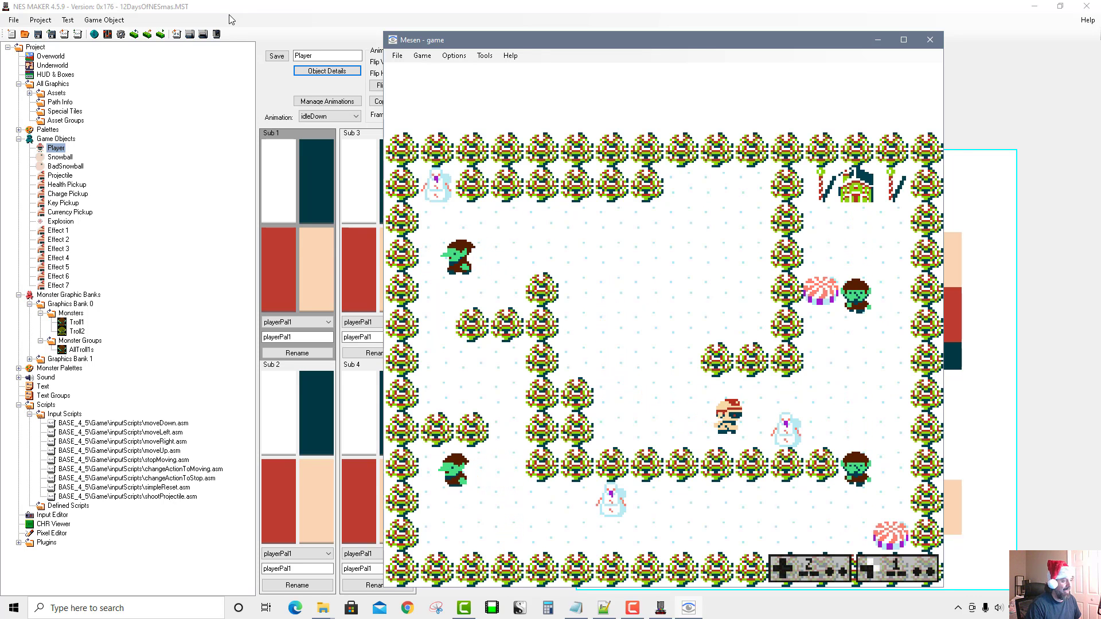
key("Up")
key("Right")
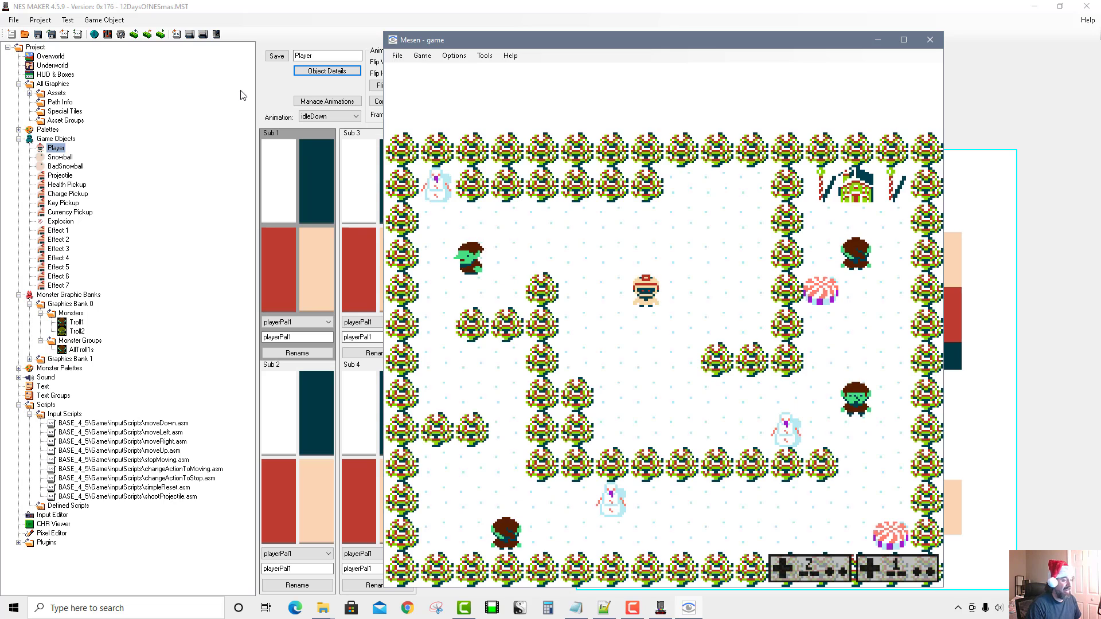
left_click(929, 40)
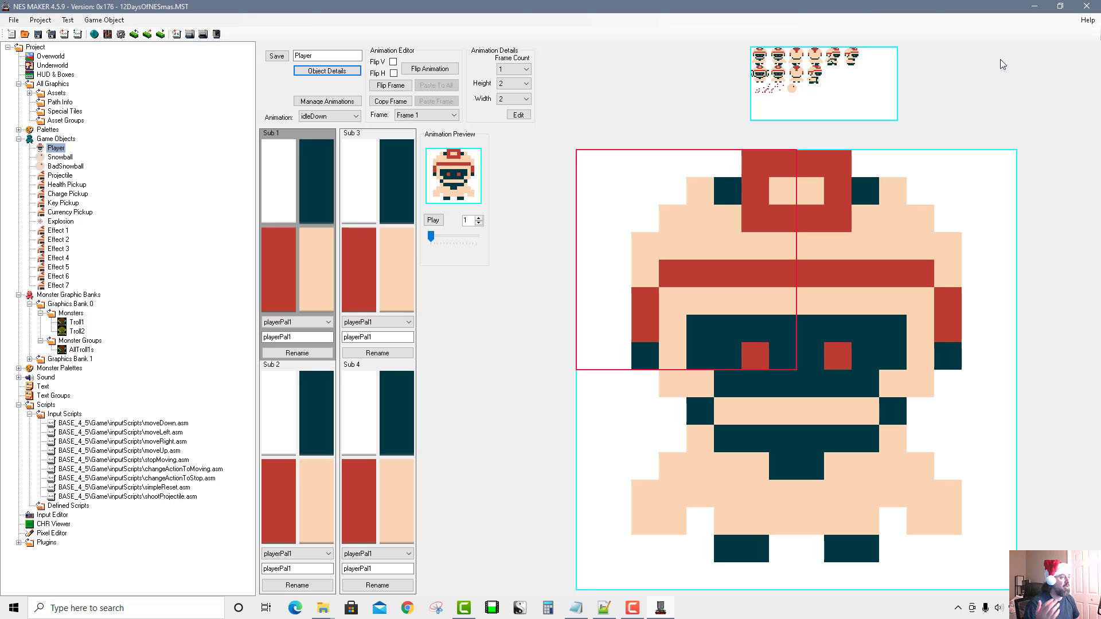
Step: Return to the overworld map and open an empty snow screen adjacent to the player's starting maze screen
left_click(51, 56)
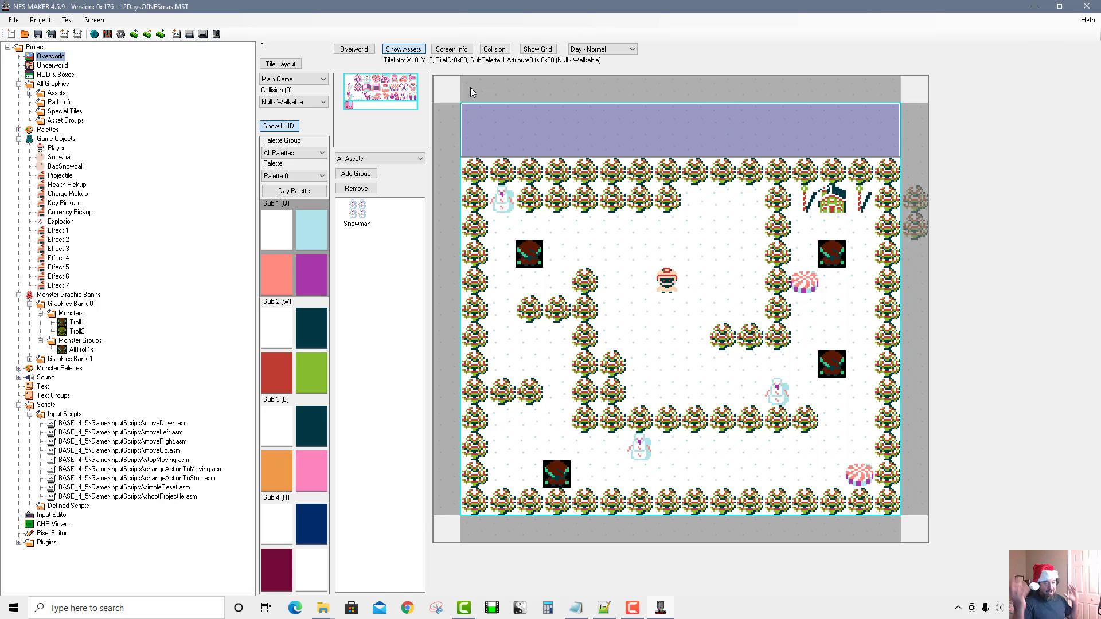
left_click(353, 49)
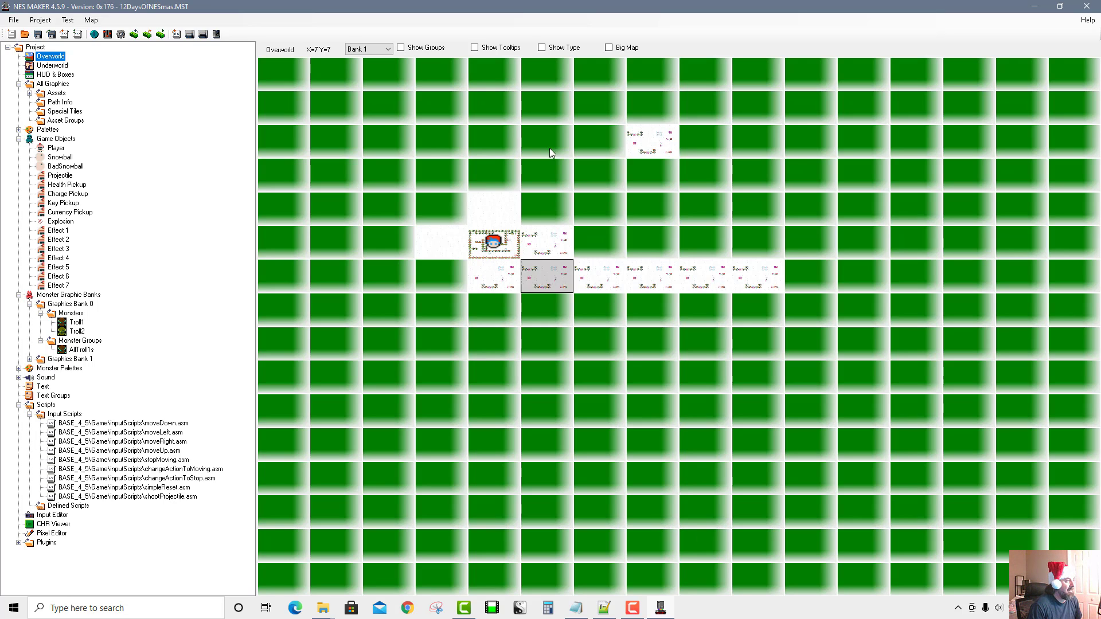
double_click(439, 153)
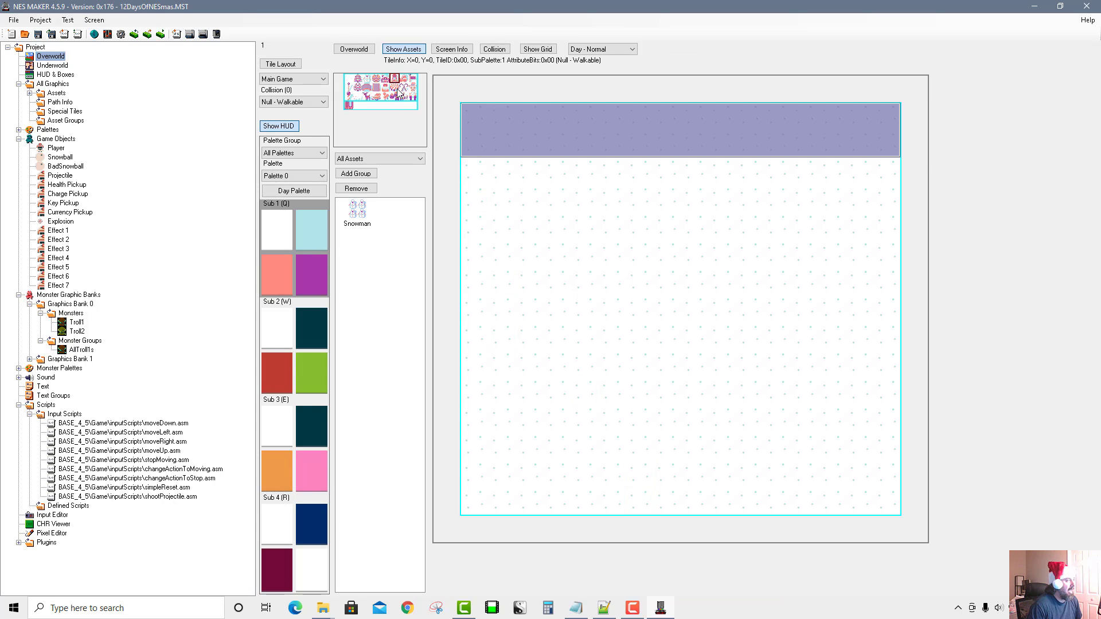
Step: Build a letter Y from purple-topped striped pole tiles in the upper part of the snow screen
left_click(348, 94)
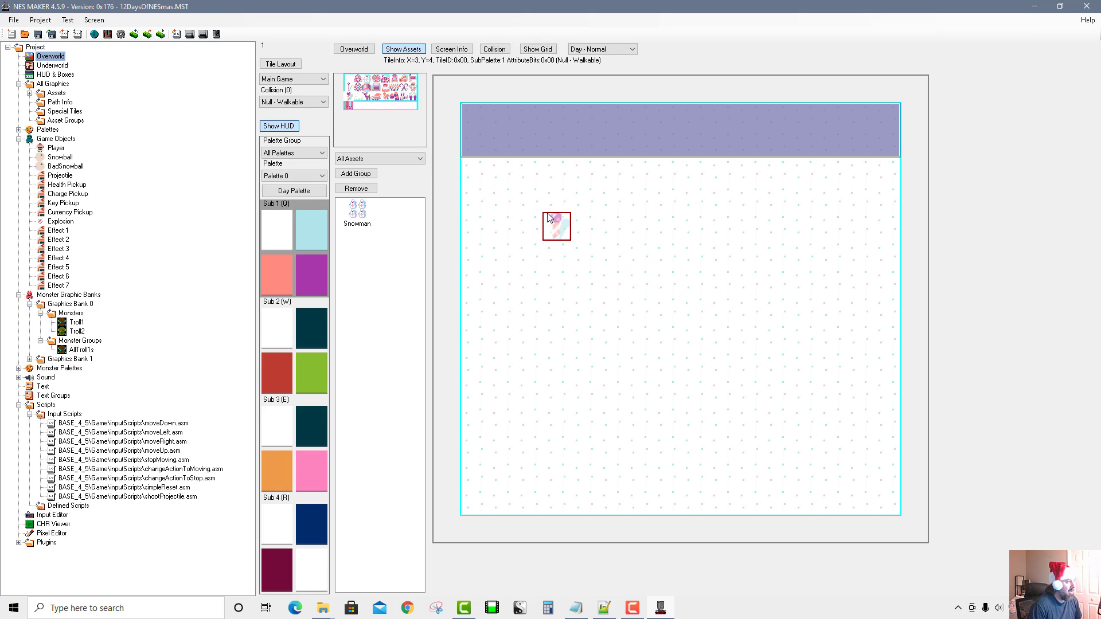
left_click(523, 206)
left_click(528, 228)
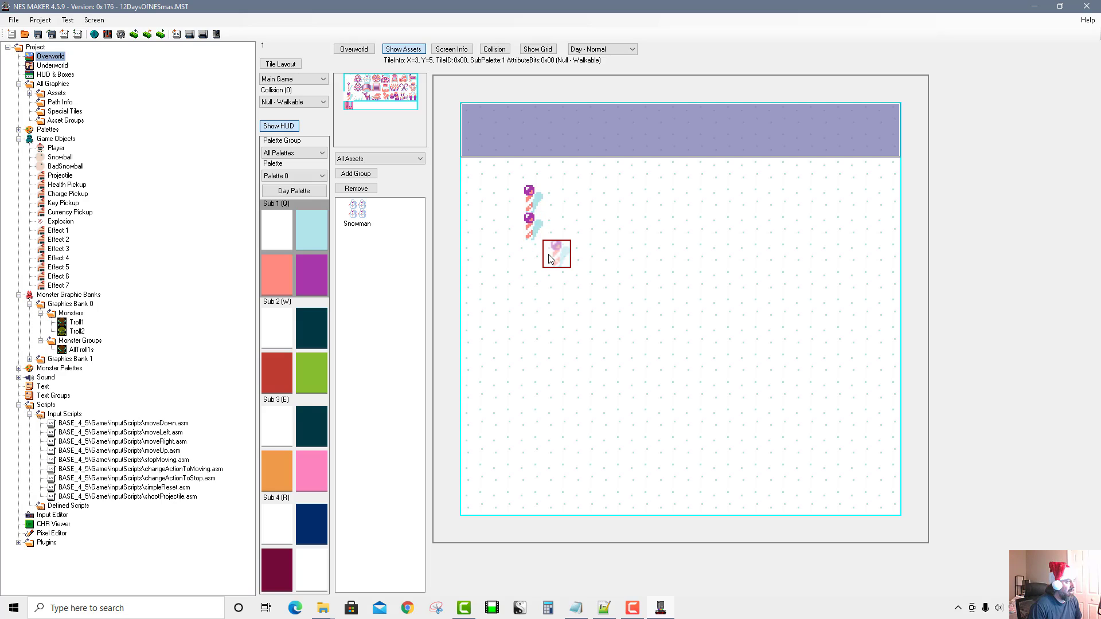
left_click(558, 255)
left_click(586, 229)
left_click(589, 209)
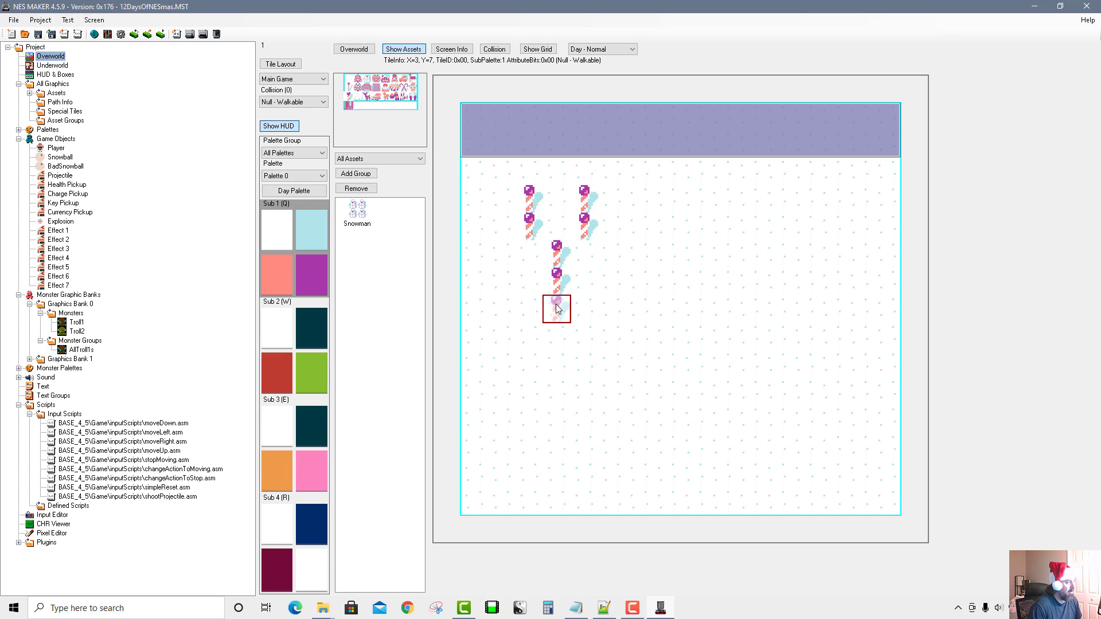
left_click(557, 308)
Step: Form a letter O beside the Y with the same striped pole tiles
left_click(635, 237)
left_click(663, 236)
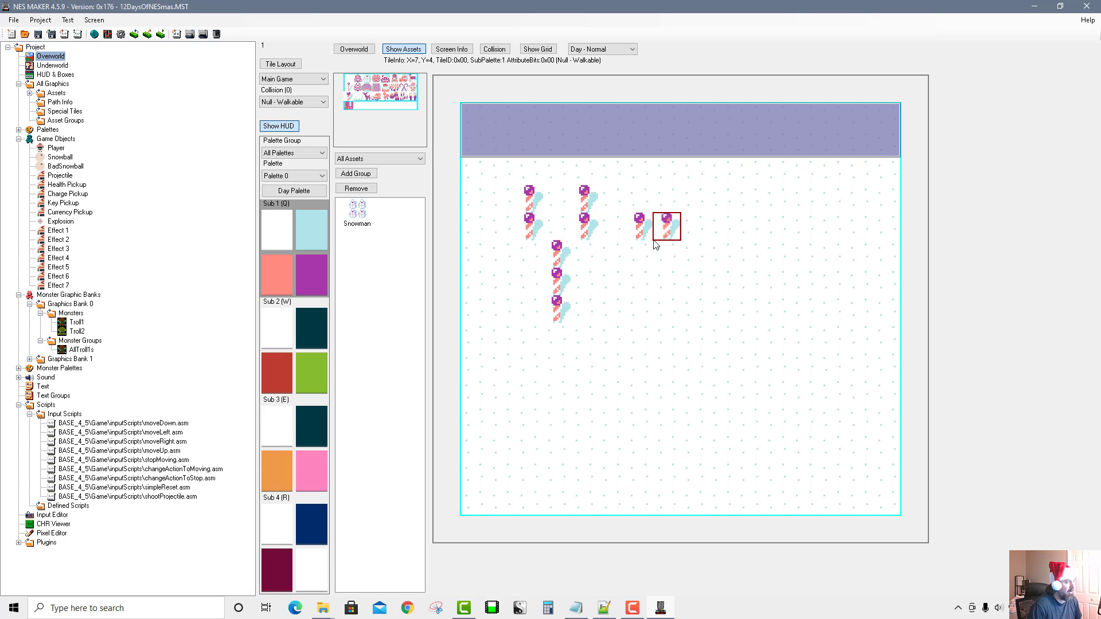
left_click(612, 264)
left_click(620, 294)
left_click(645, 318)
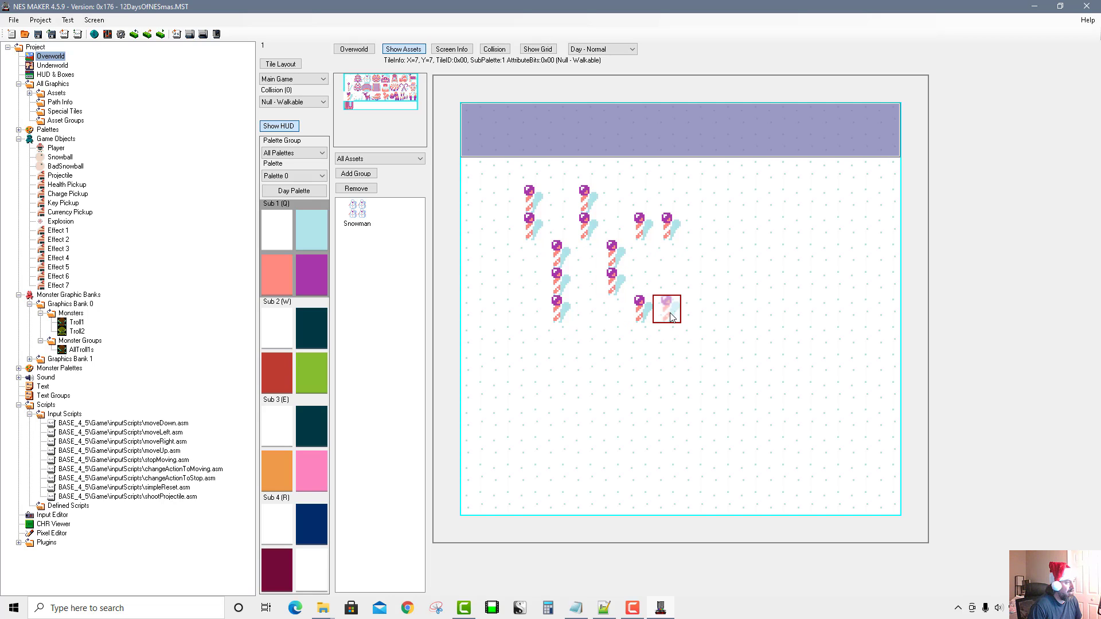
left_click(672, 318)
left_click(688, 289)
left_click(684, 263)
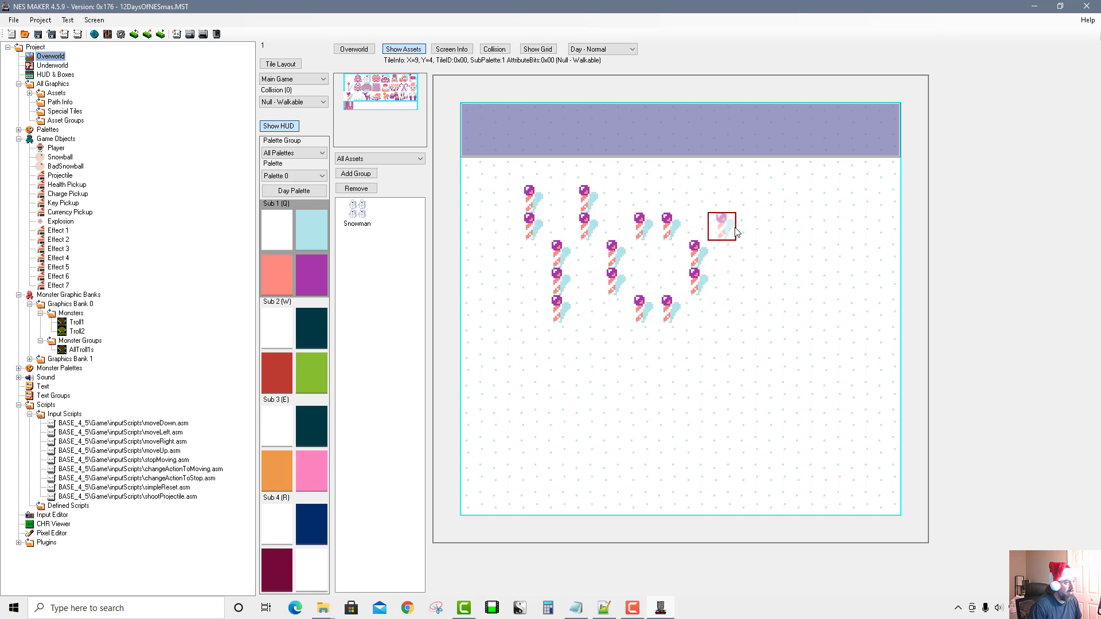
Step: Form a letter U beside the O with the striped pole tiles to complete the word YOU
left_click(728, 230)
left_click(729, 259)
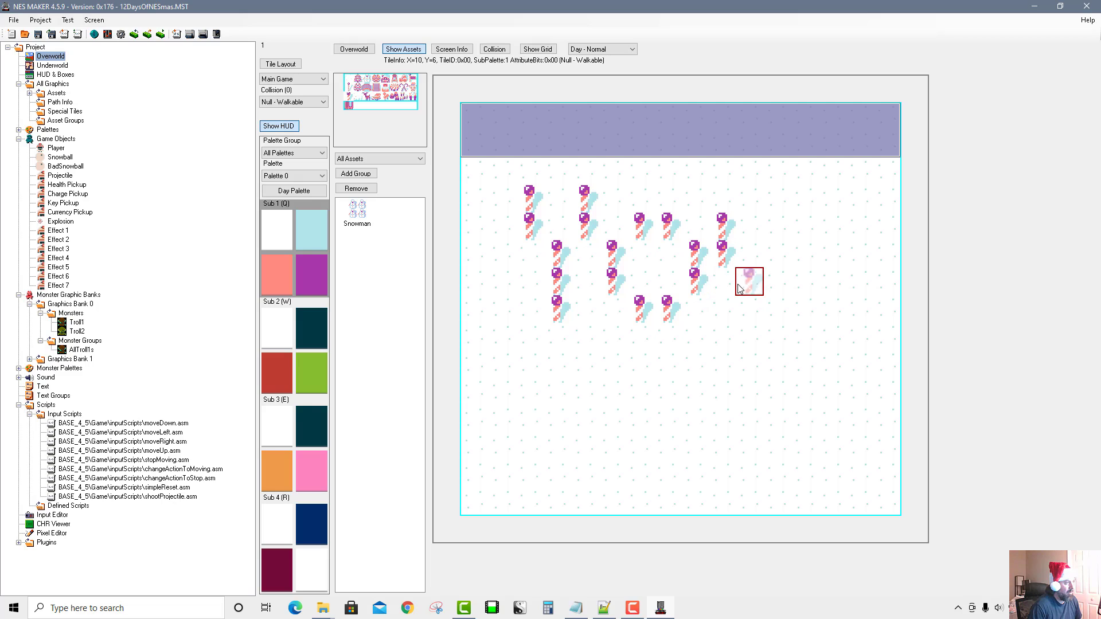
left_click(731, 287)
left_click(780, 304)
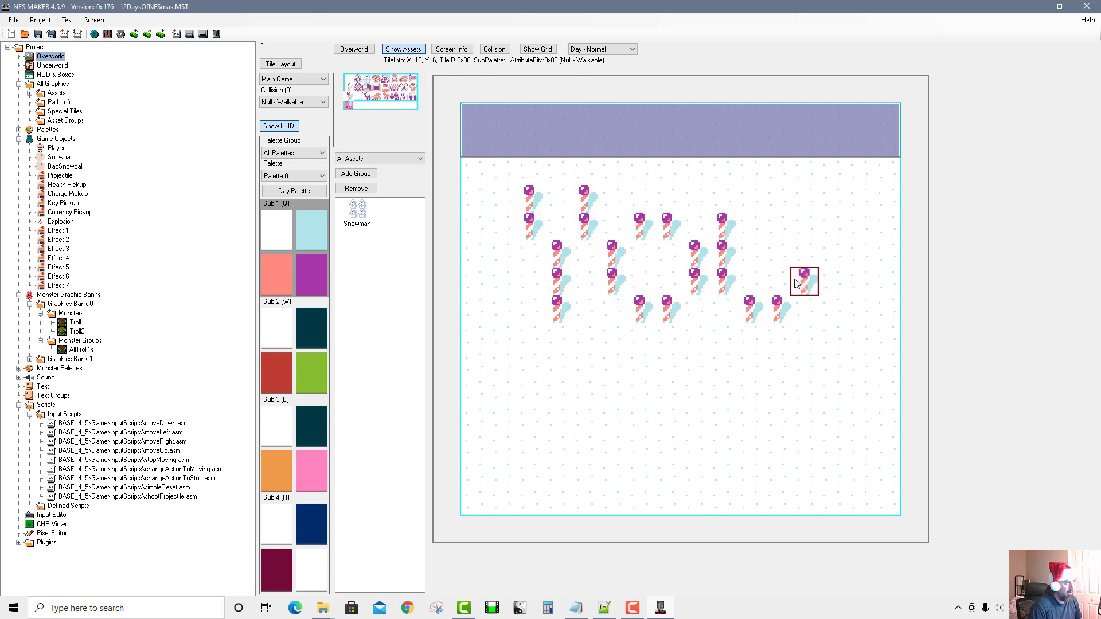
left_click(800, 287)
left_click(799, 260)
left_click(795, 233)
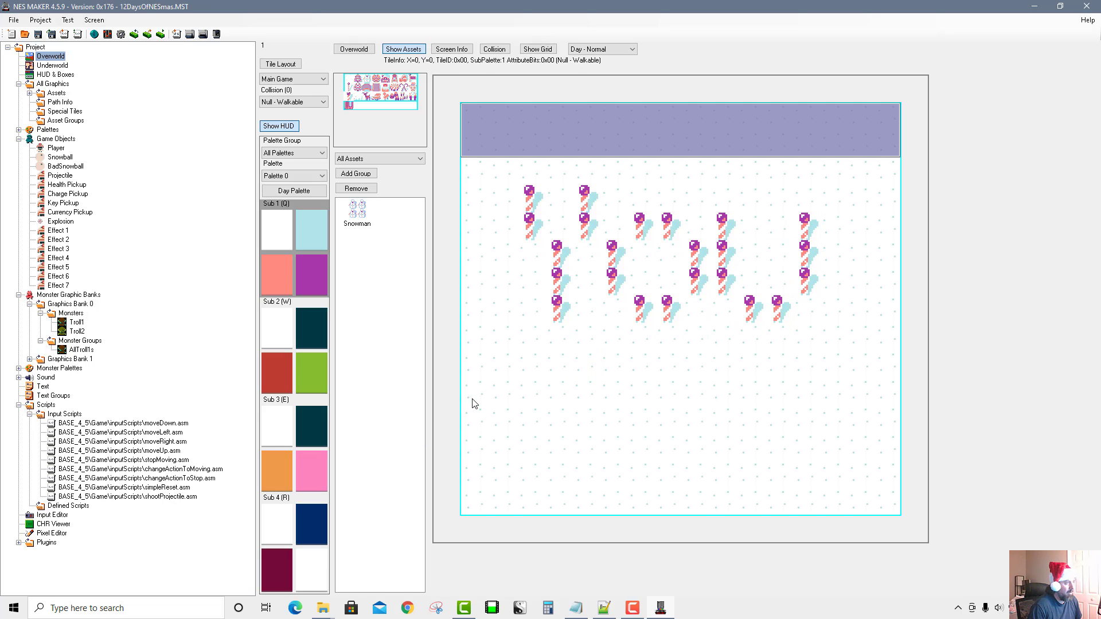
Step: Form a letter W with striped pole tiles at the start of a second row below YOU
left_click(500, 372)
left_click(507, 395)
left_click(507, 423)
left_click(531, 450)
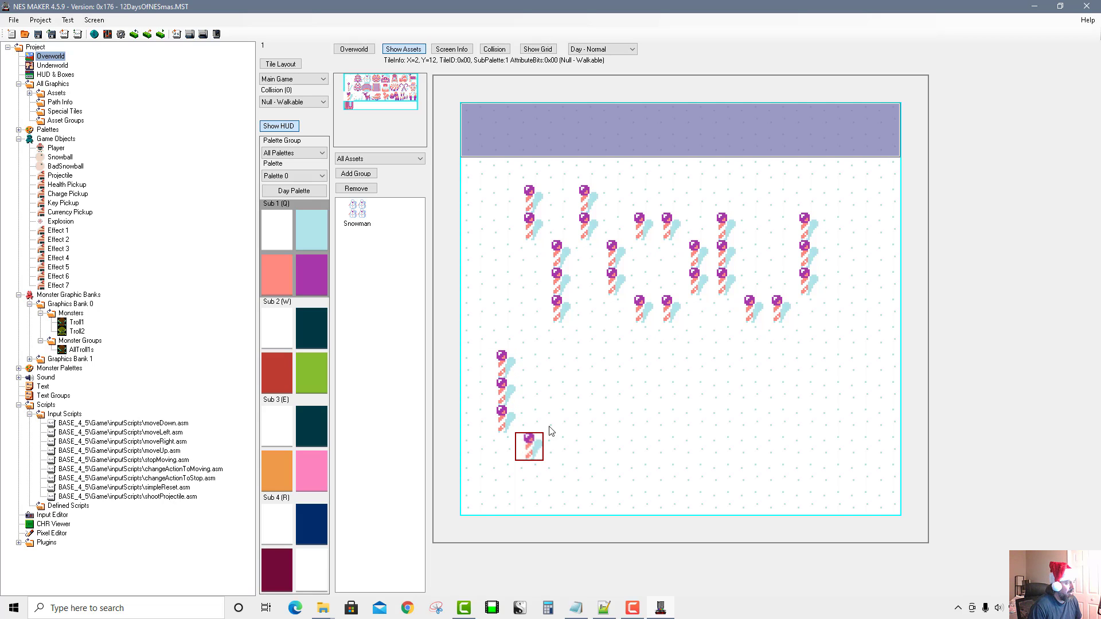
left_click(559, 423)
left_click(579, 445)
left_click(610, 418)
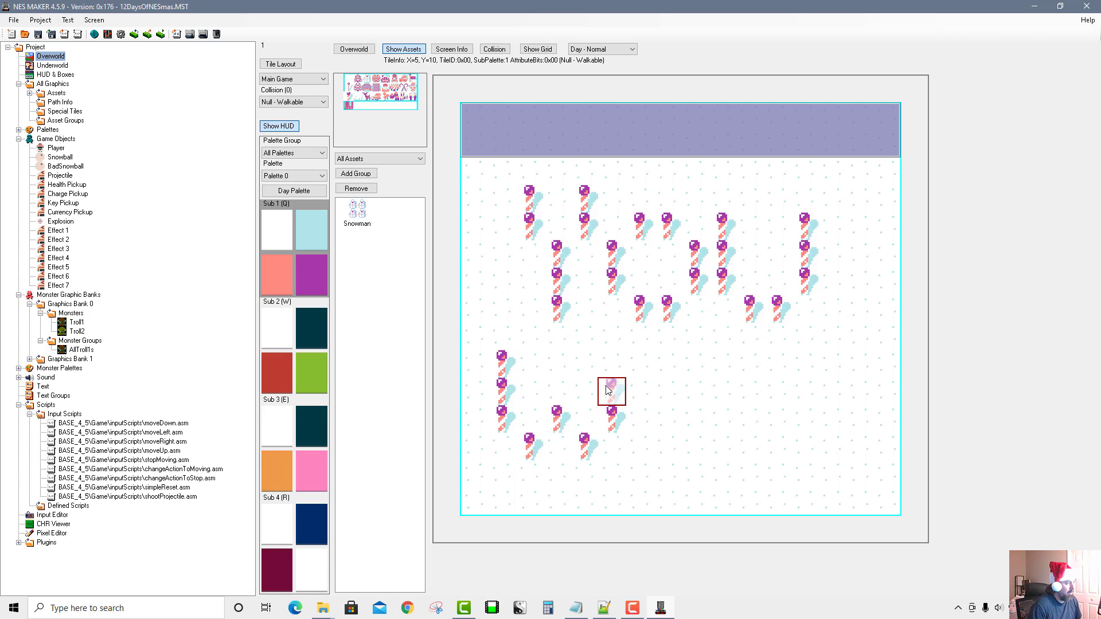
left_click(610, 390)
left_click(610, 363)
Step: Add the letters I and N after the W with striped pole tiles to complete the word WIN
left_click(662, 418)
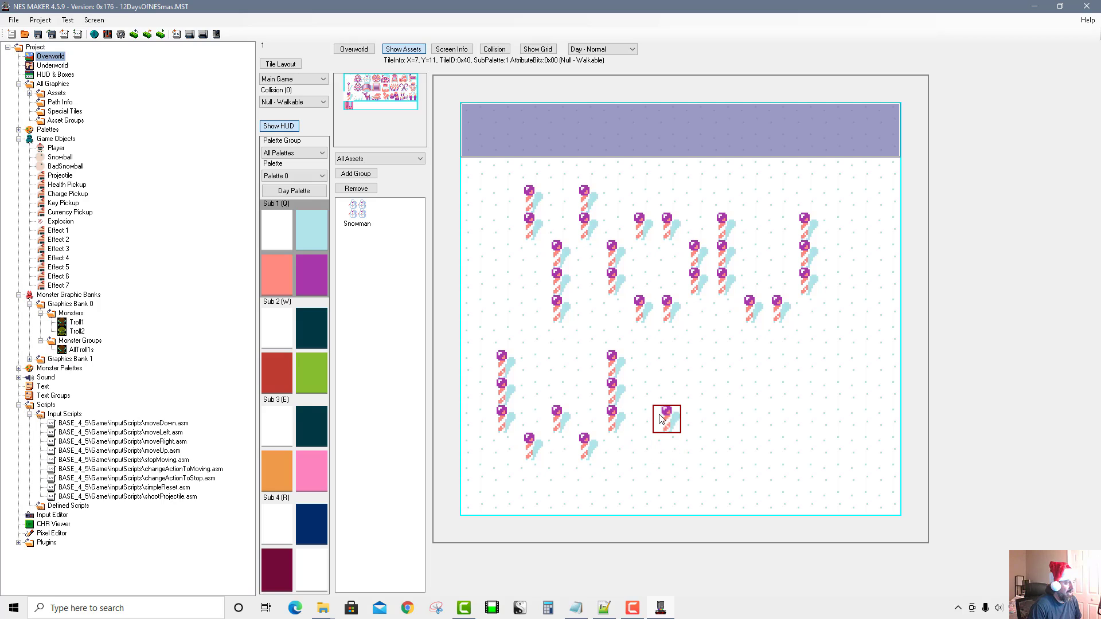
left_click(665, 440)
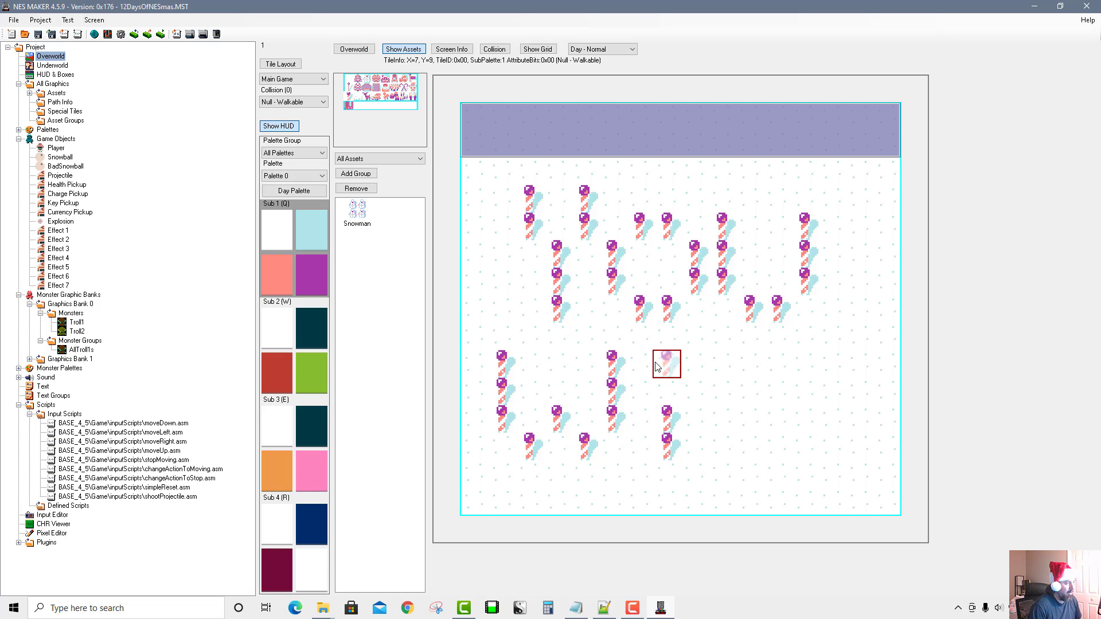
left_click(666, 365)
left_click(723, 448)
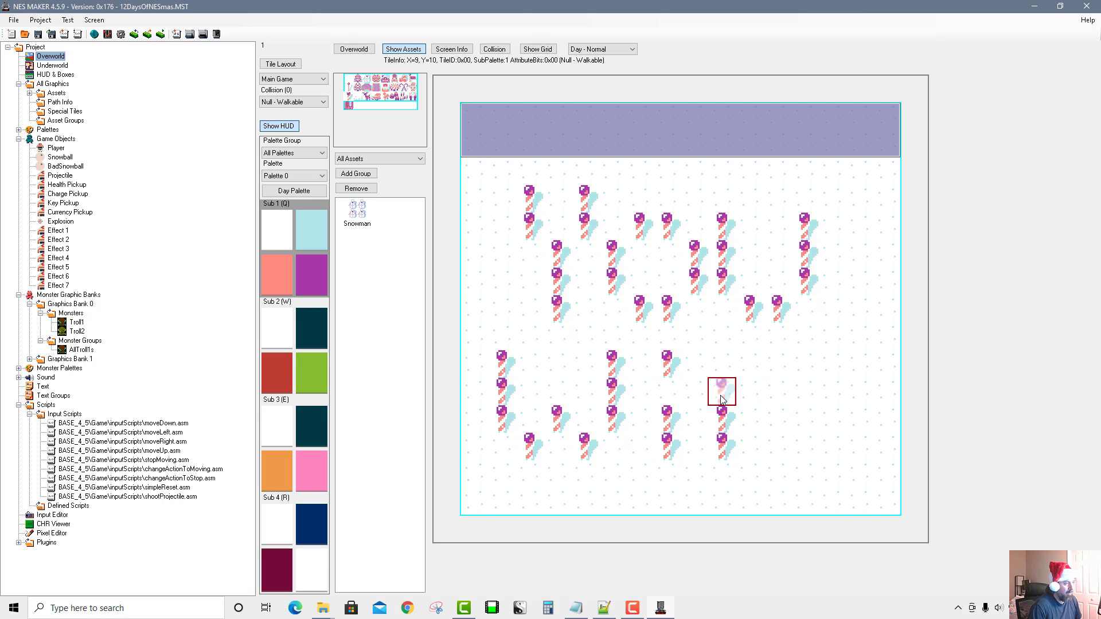
left_click(721, 400)
left_click(722, 371)
left_click(748, 397)
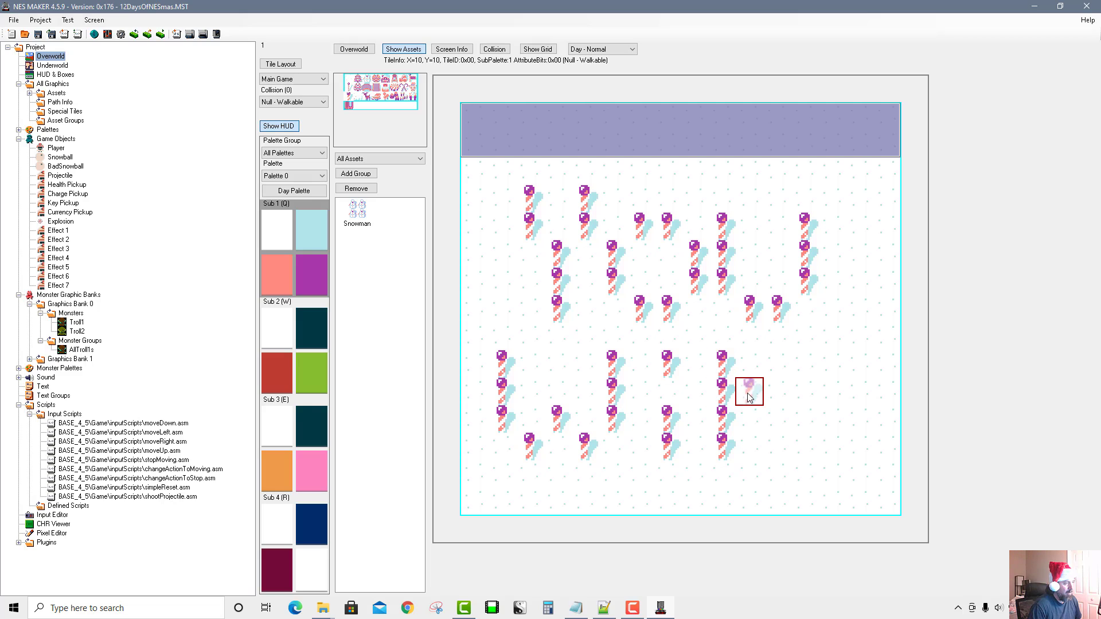
left_click(776, 419)
left_click(802, 446)
left_click(803, 419)
left_click(803, 392)
left_click(803, 364)
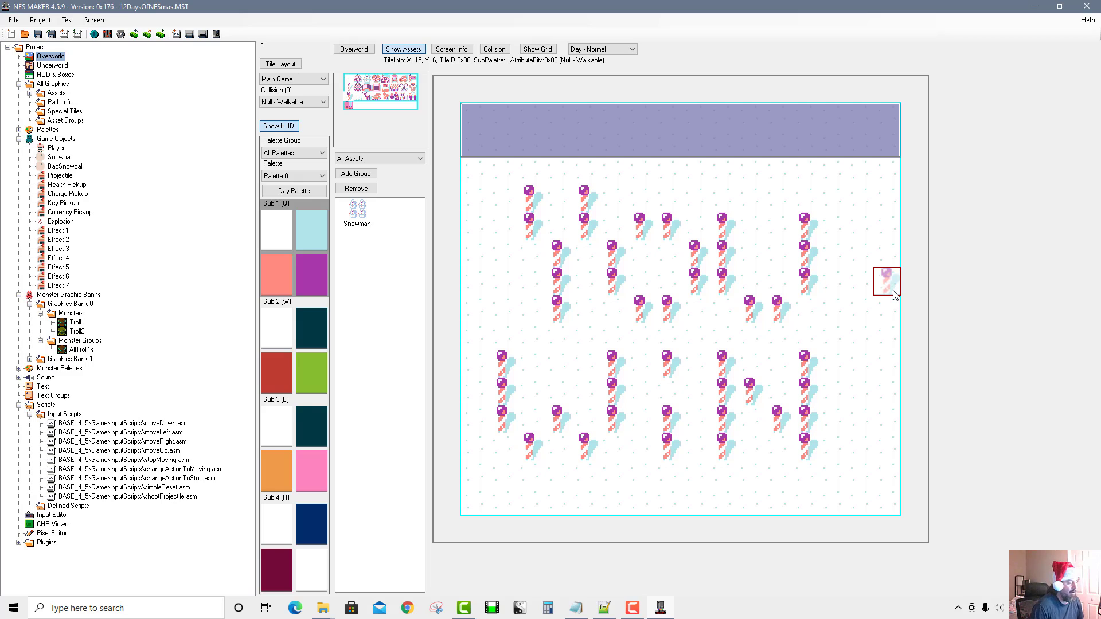
Step: Set the YOU WIN screen's warp-in location inside the letter O, at tile X=7, Y=5
right_click(653, 263)
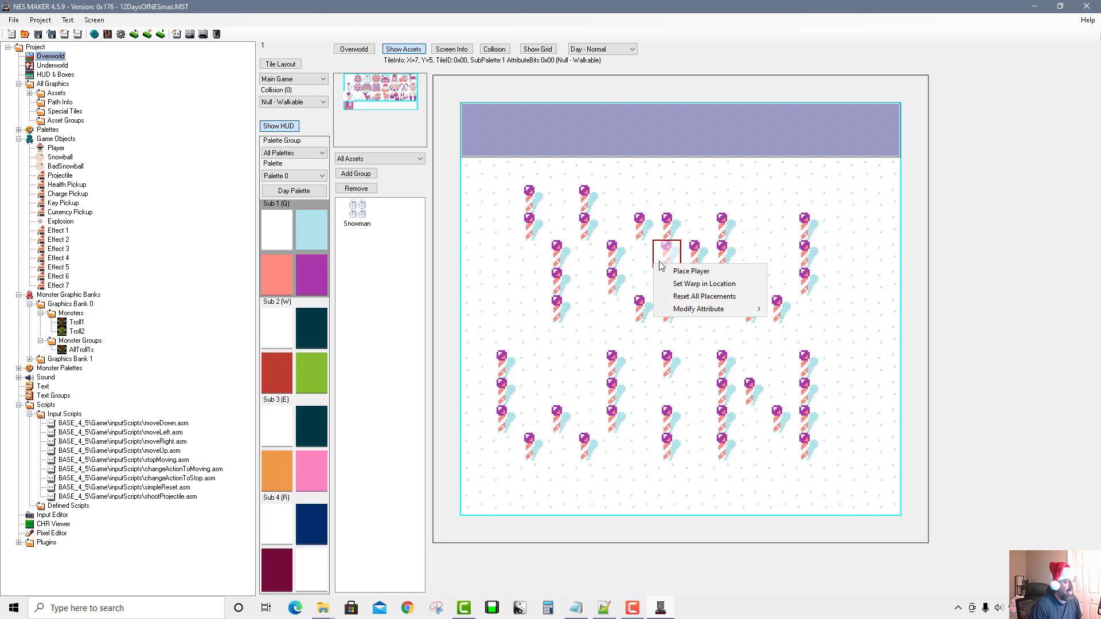
right_click(664, 254)
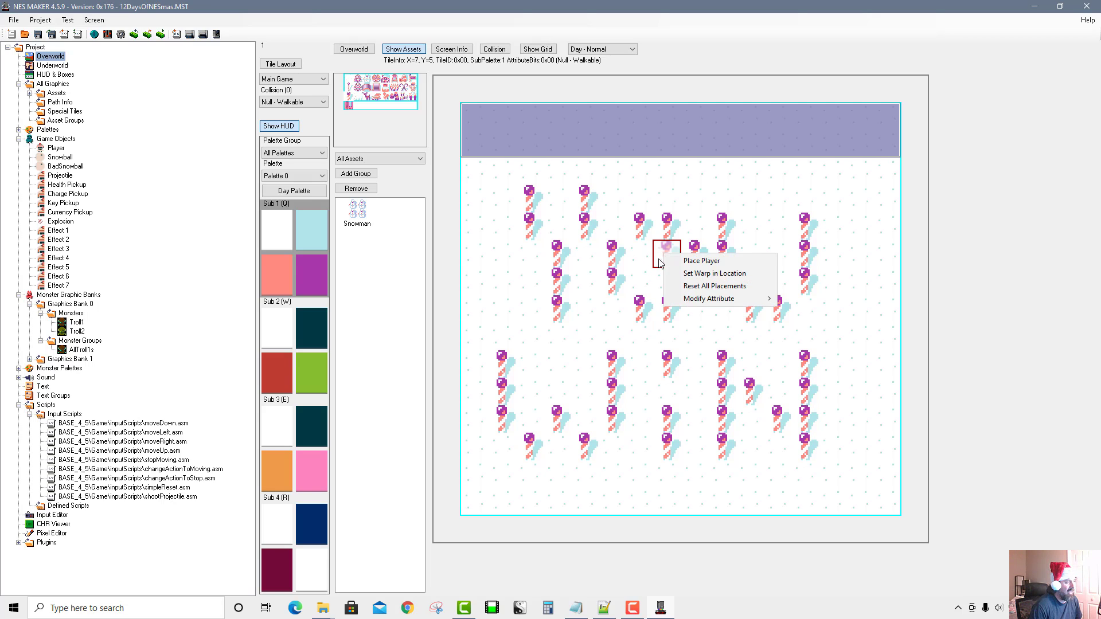
left_click(693, 274)
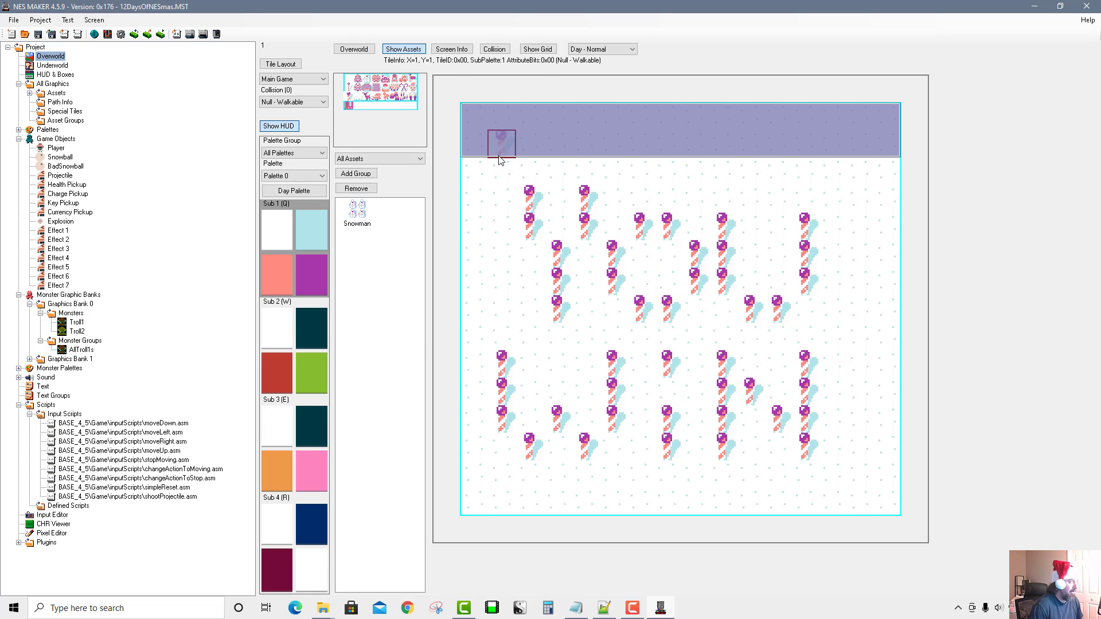
Step: Open the player's starting maze screen from the overworld and set its warp out screen to X 3, Y 2
left_click(360, 53)
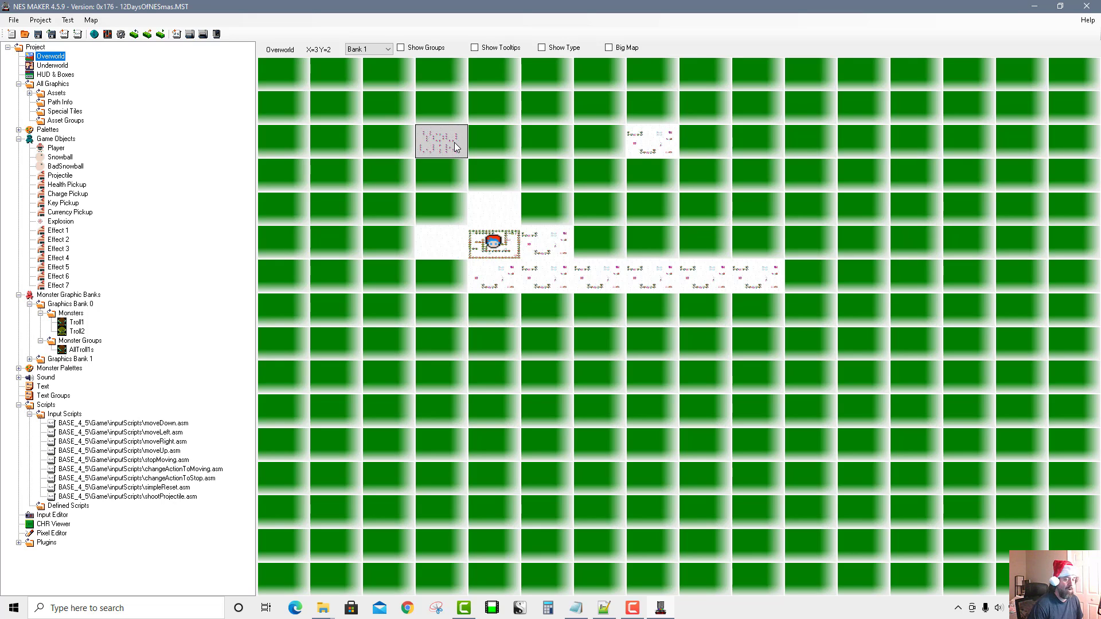
left_click(496, 256)
double_click(496, 256)
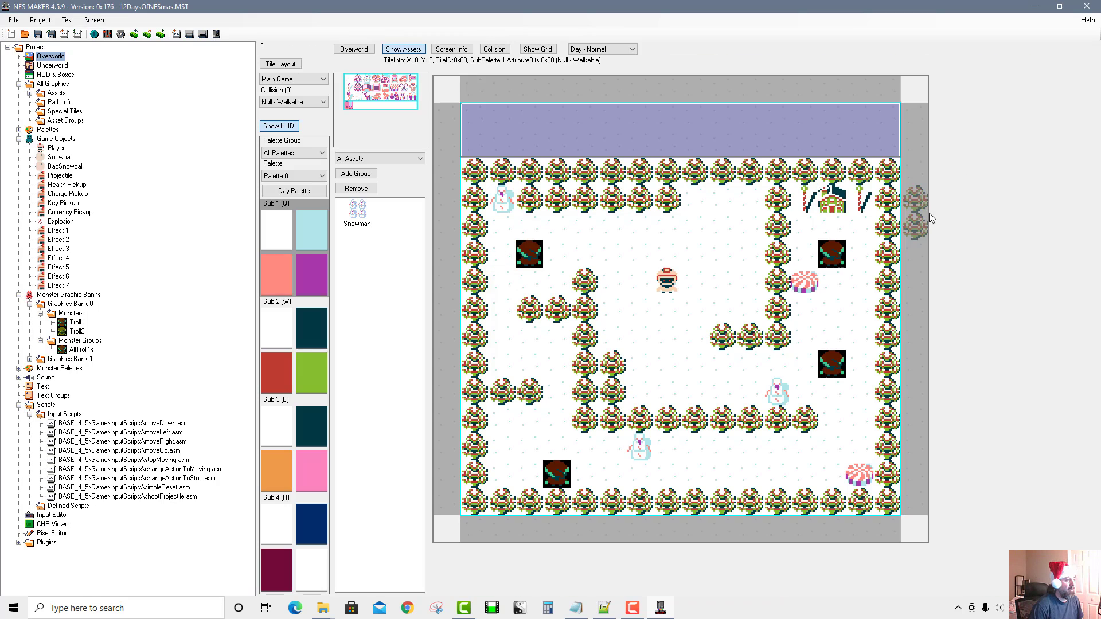
left_click(439, 50)
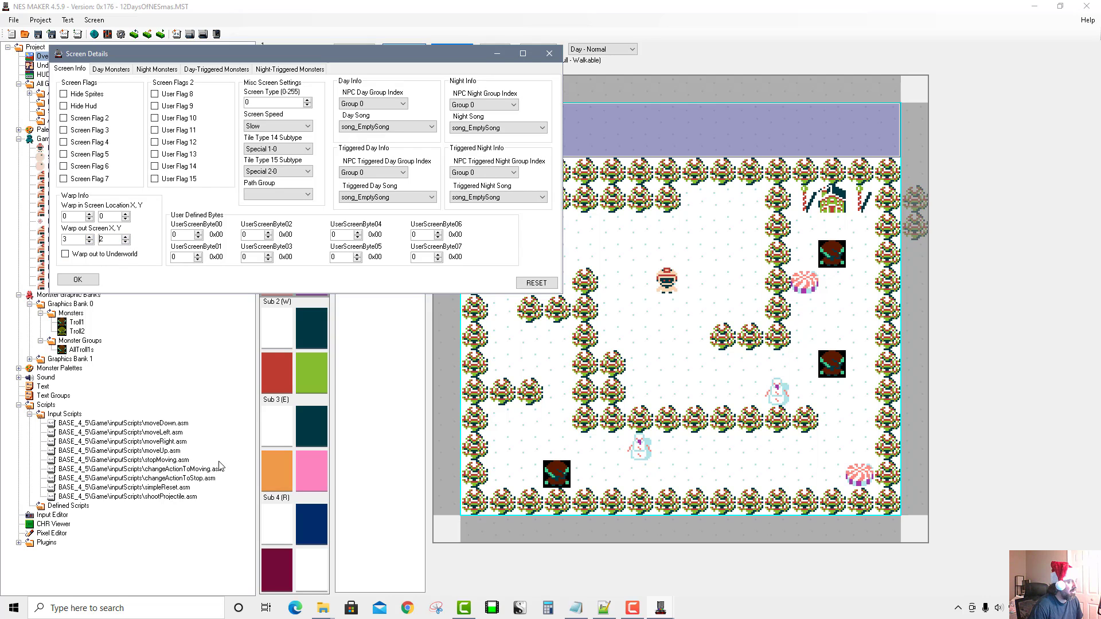
left_click(91, 281)
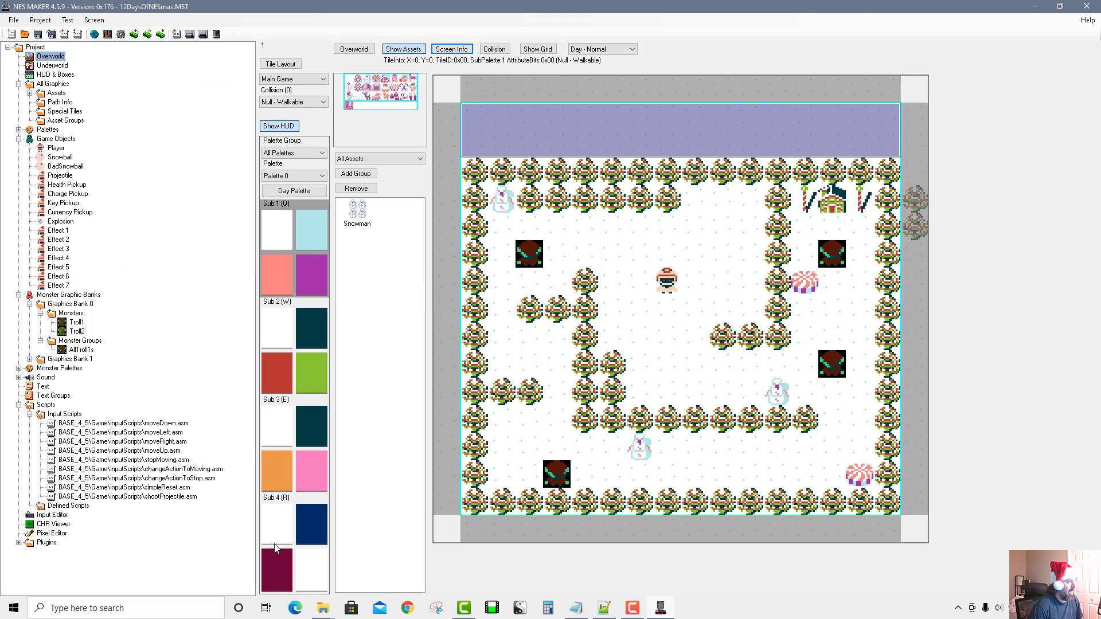
Step: Change the attribute of the green house tile in the maze to Warp
right_click(830, 209)
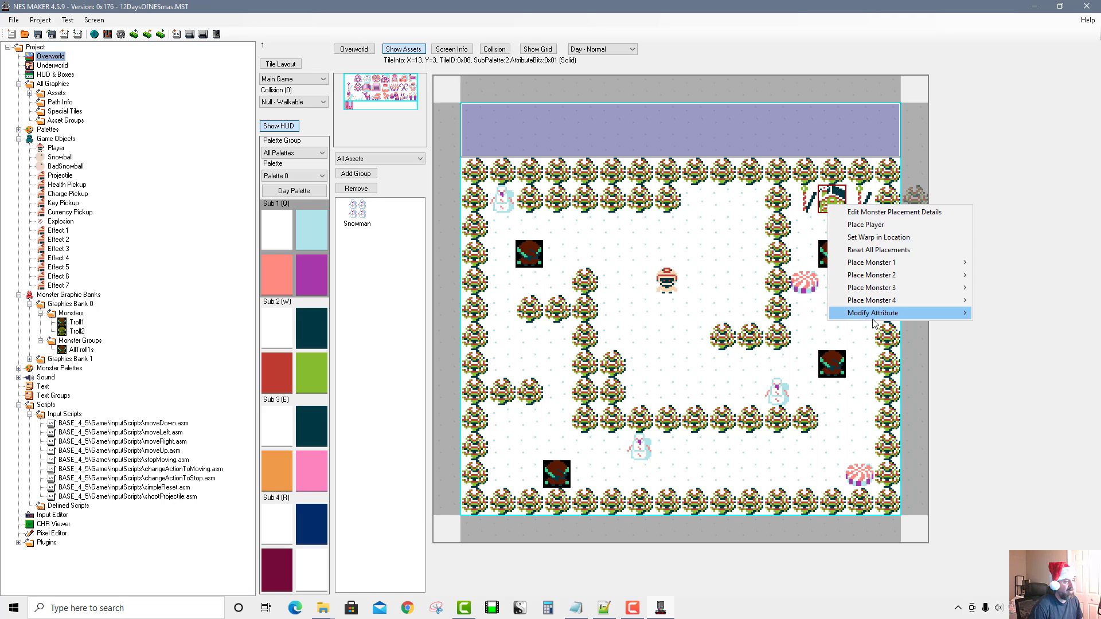
mouse_move(894, 312)
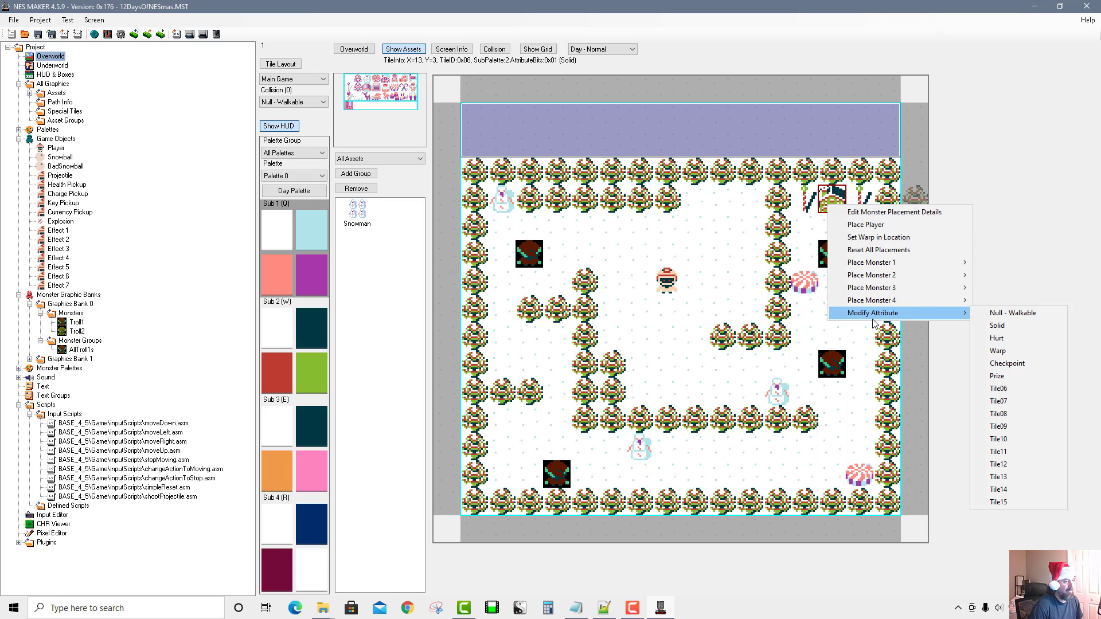
left_click(1021, 350)
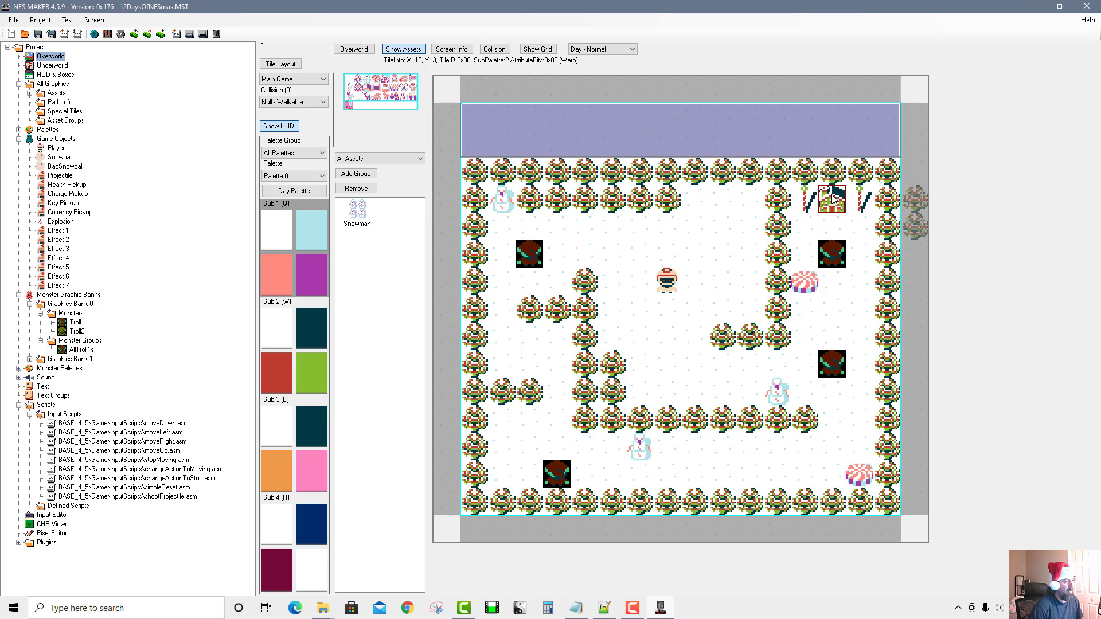
Step: Reset all placements on the maze screen, then place Troll1 as Monster 1 and Monster 2 in the bottom corridor at X=2, Y=13 and X=10, Y=13
right_click(829, 261)
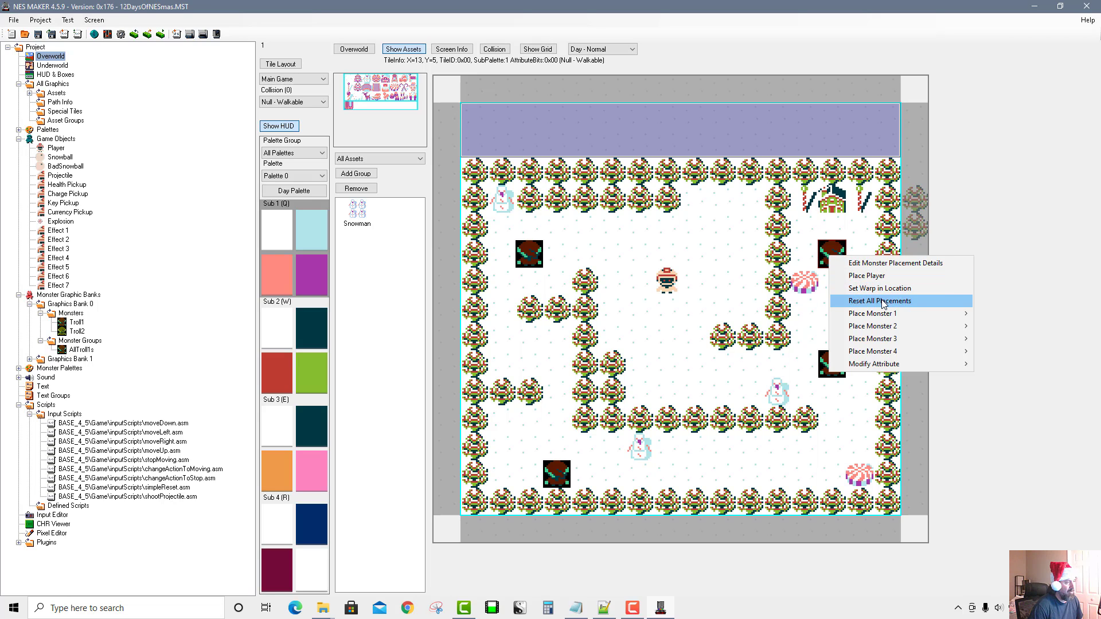
left_click(879, 301)
right_click(540, 466)
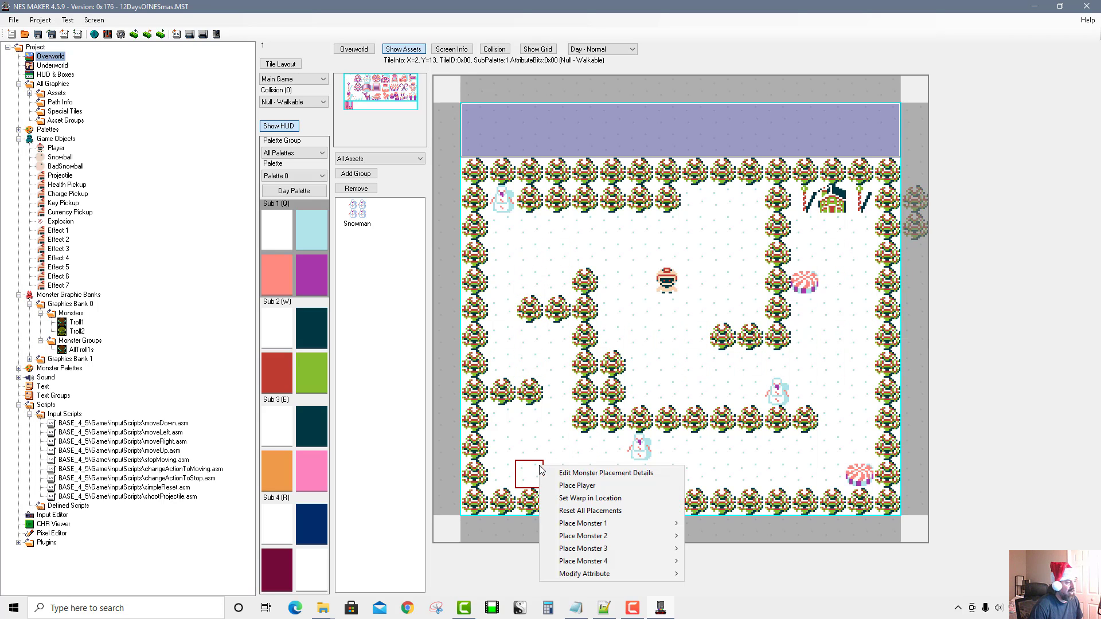
mouse_move(623, 524)
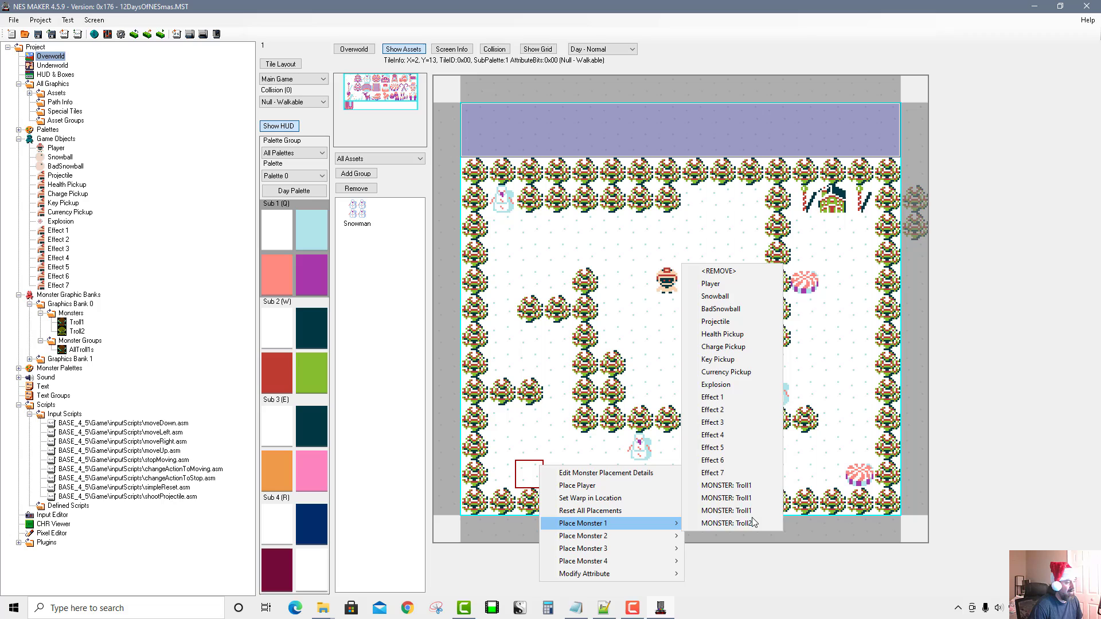
left_click(750, 485)
right_click(763, 470)
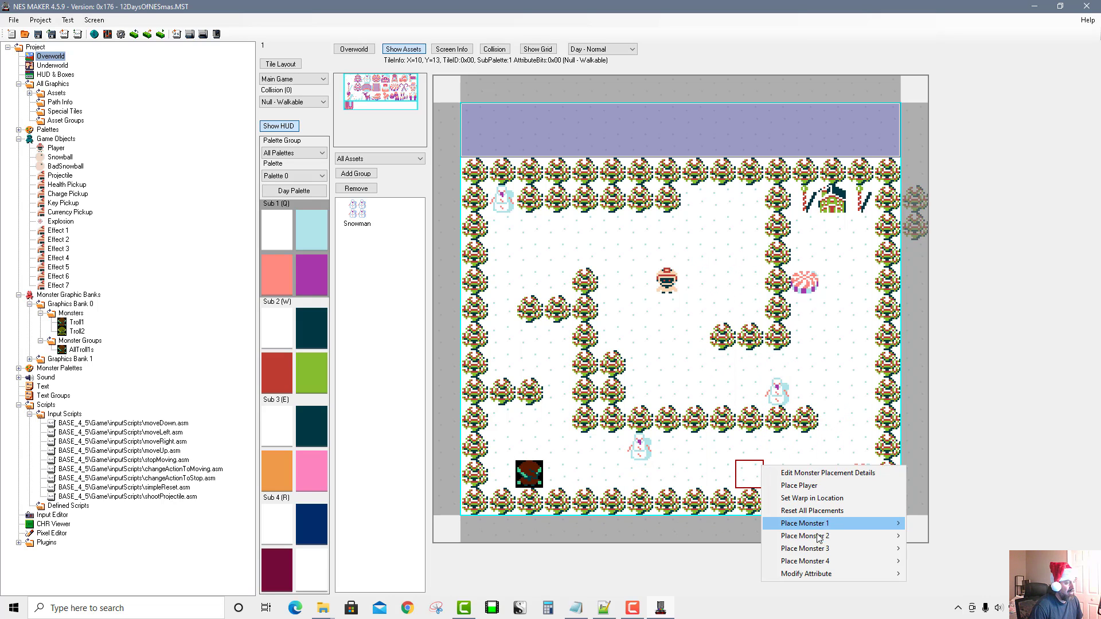
mouse_move(833, 538)
left_click(938, 503)
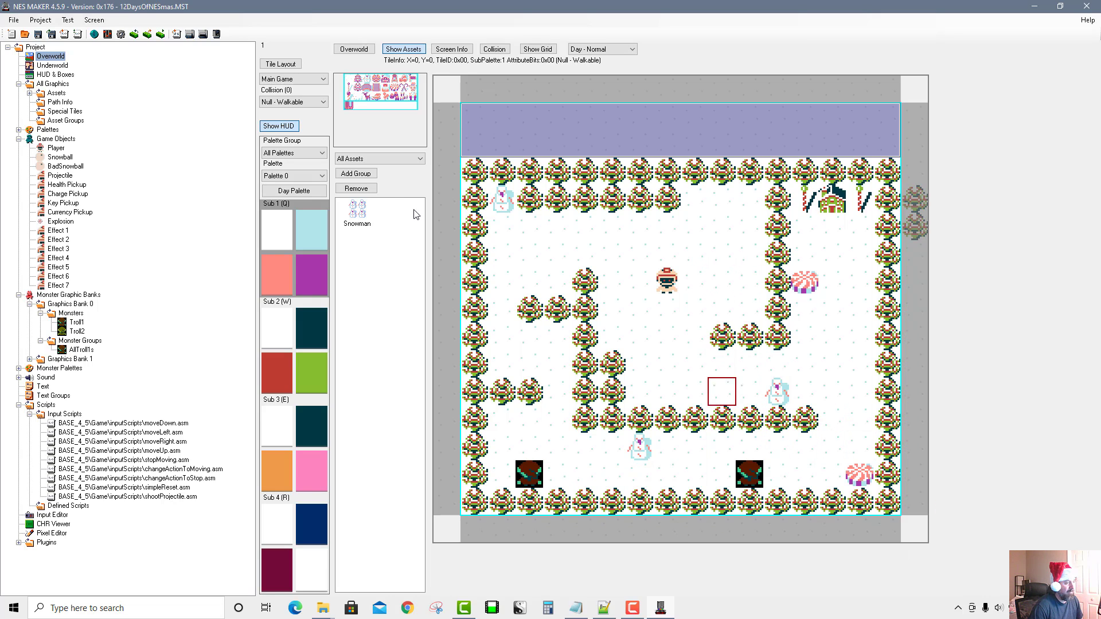
Step: Compile and run the game, then steer the player around the maze into the house to test the warp
left_click(190, 35)
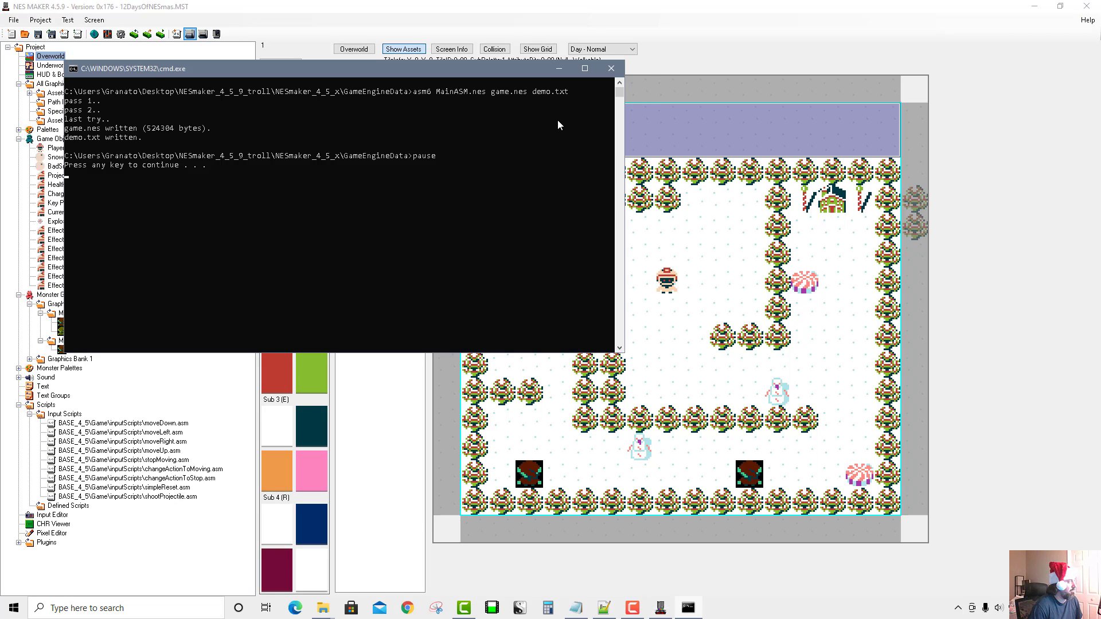
key("Down")
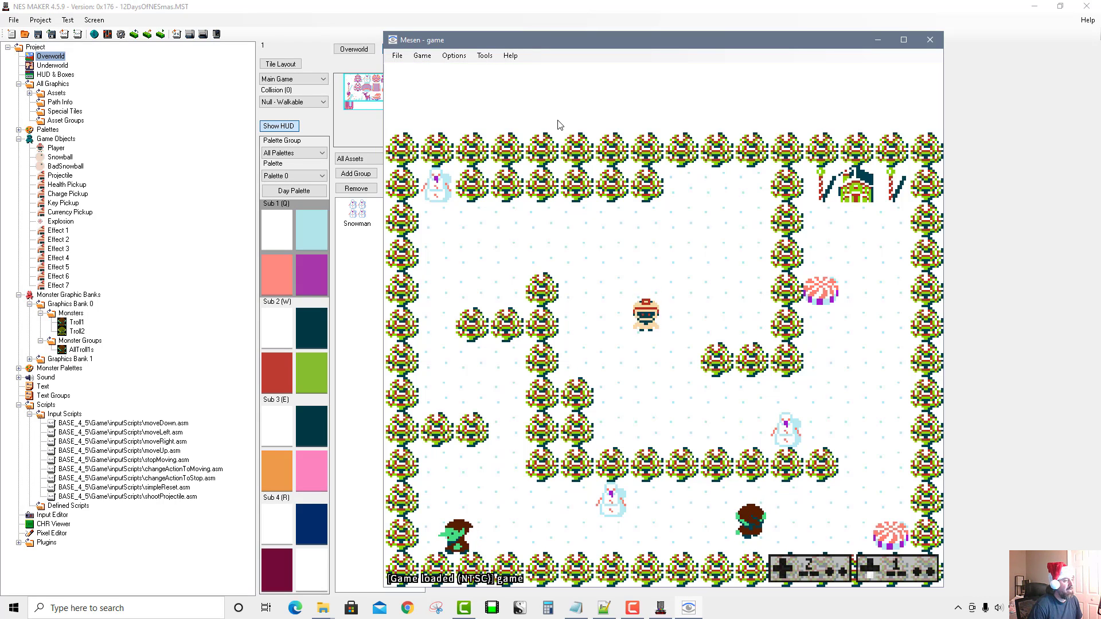
key("Right")
key("Up")
key("Right")
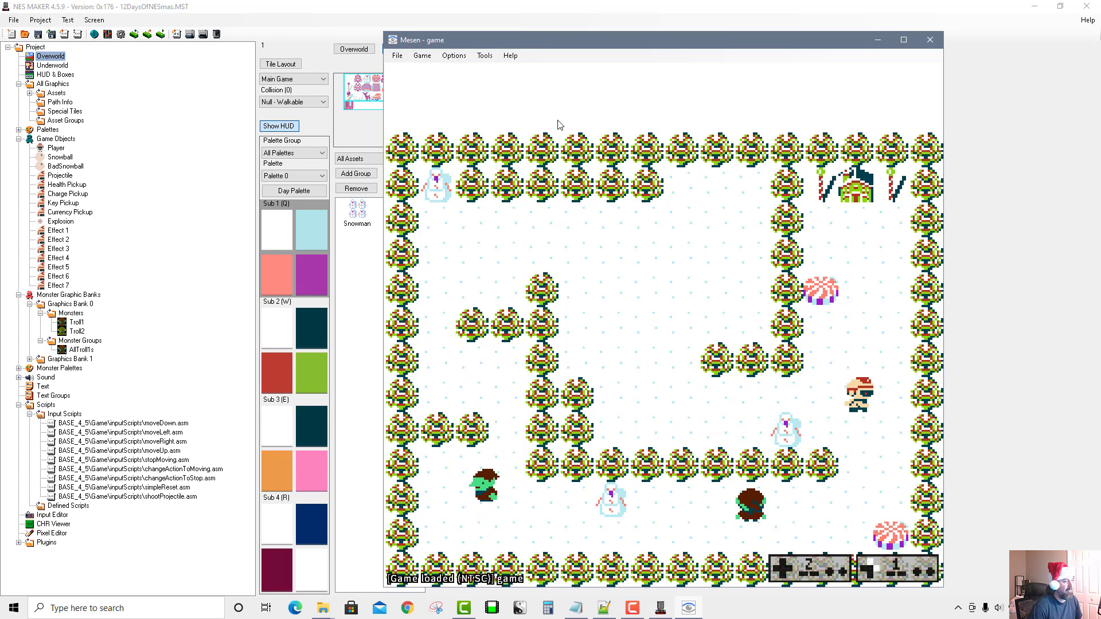
key("Up")
key("Up")
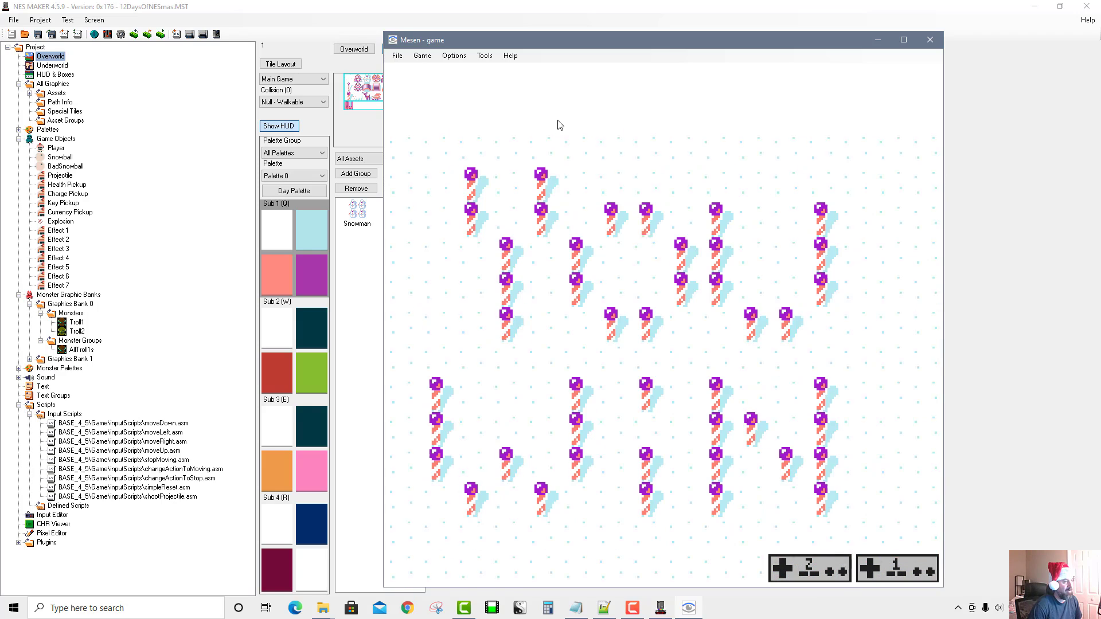
Step: Close the running game and delete the overworld screen at X=5, Y=5, just east of the player's starting maze
key("Down")
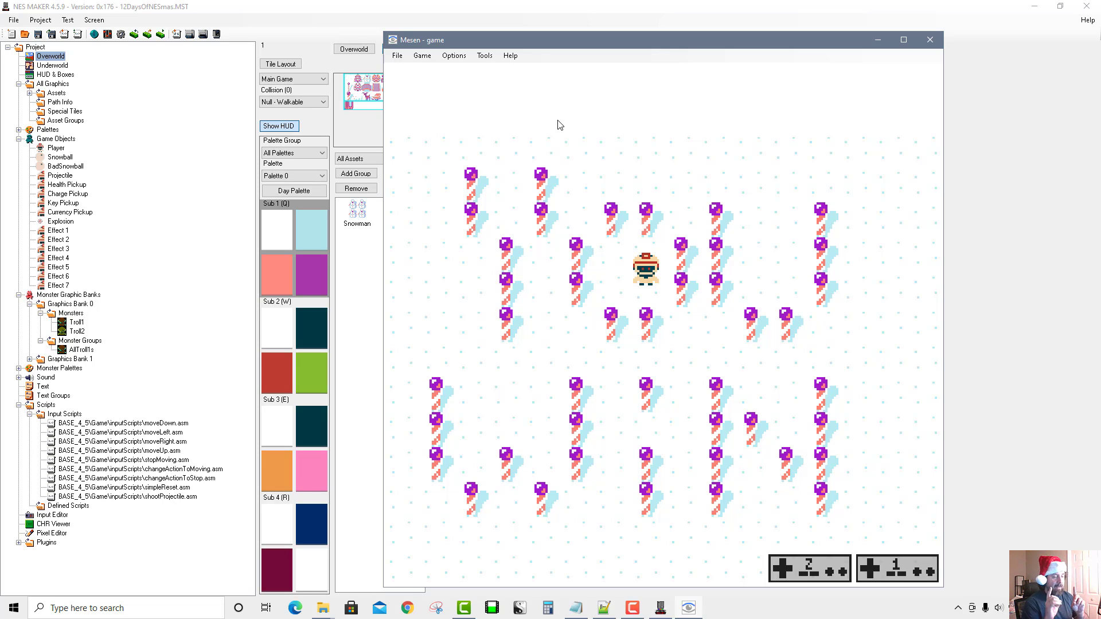
left_click(930, 40)
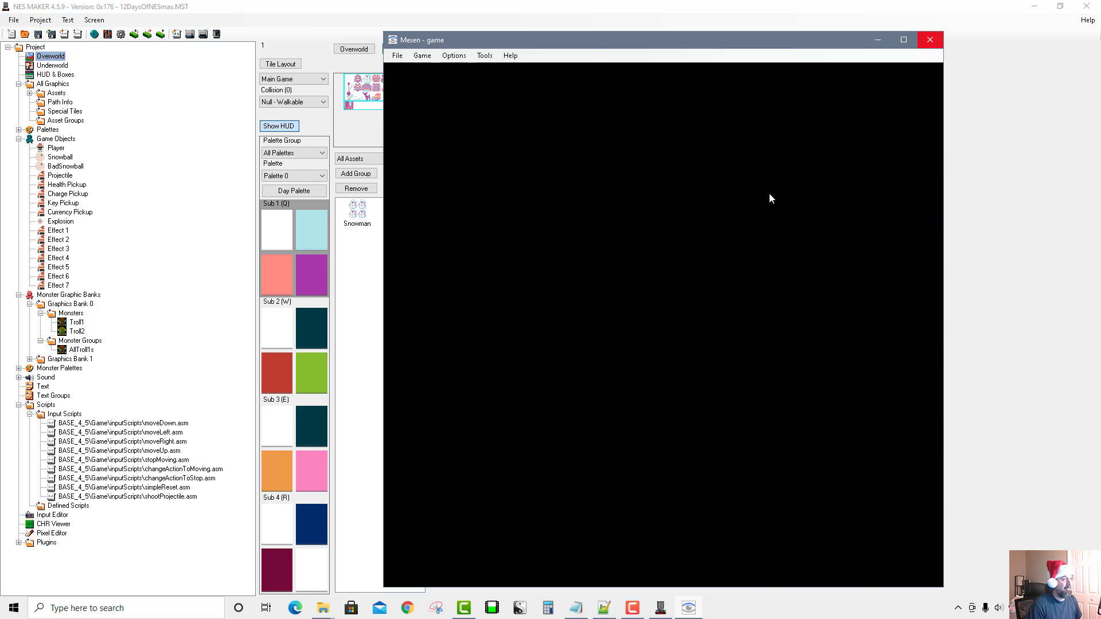
left_click(354, 49)
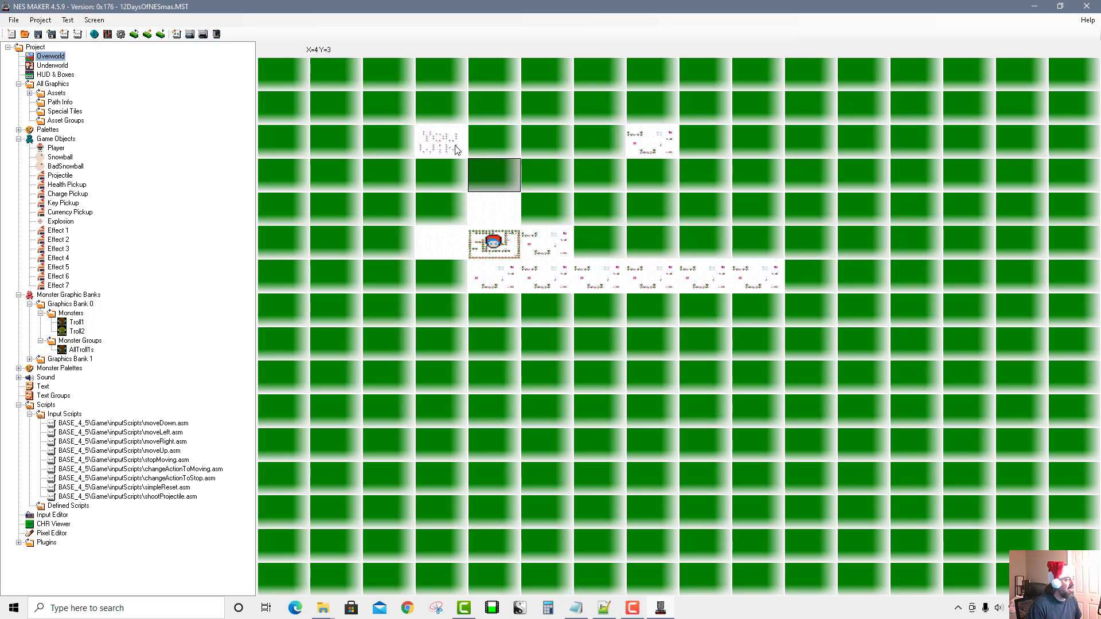
right_click(549, 245)
left_click(579, 252)
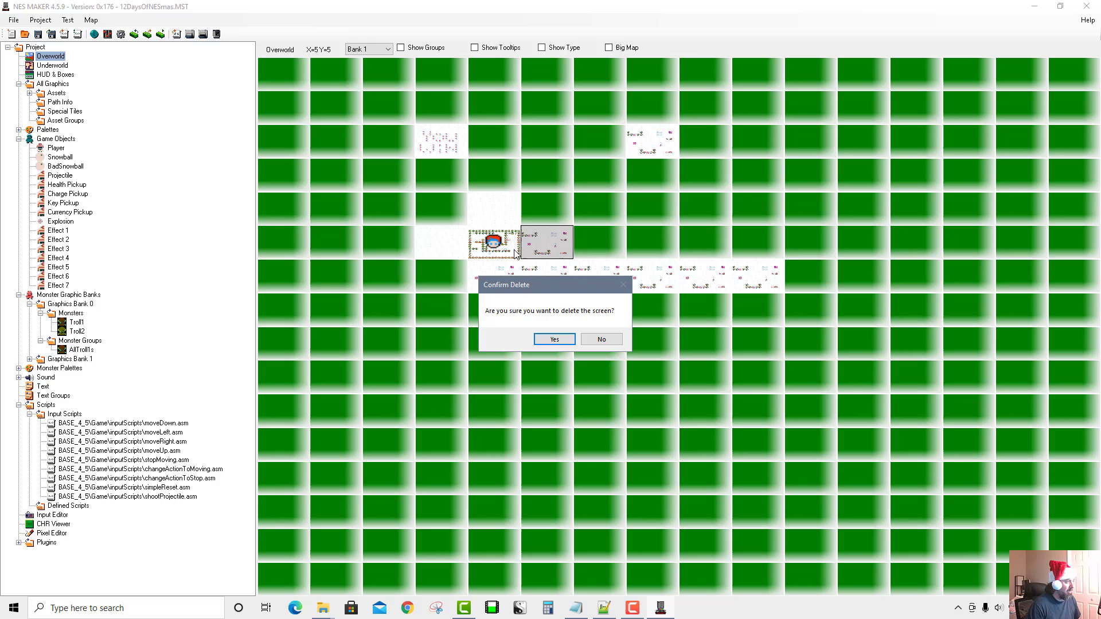
left_click(572, 337)
Step: Open the emptied screen at X=5, Y=5 and line its edges and inner corners with round decorated tree tiles in Sub 2 colours
double_click(548, 247)
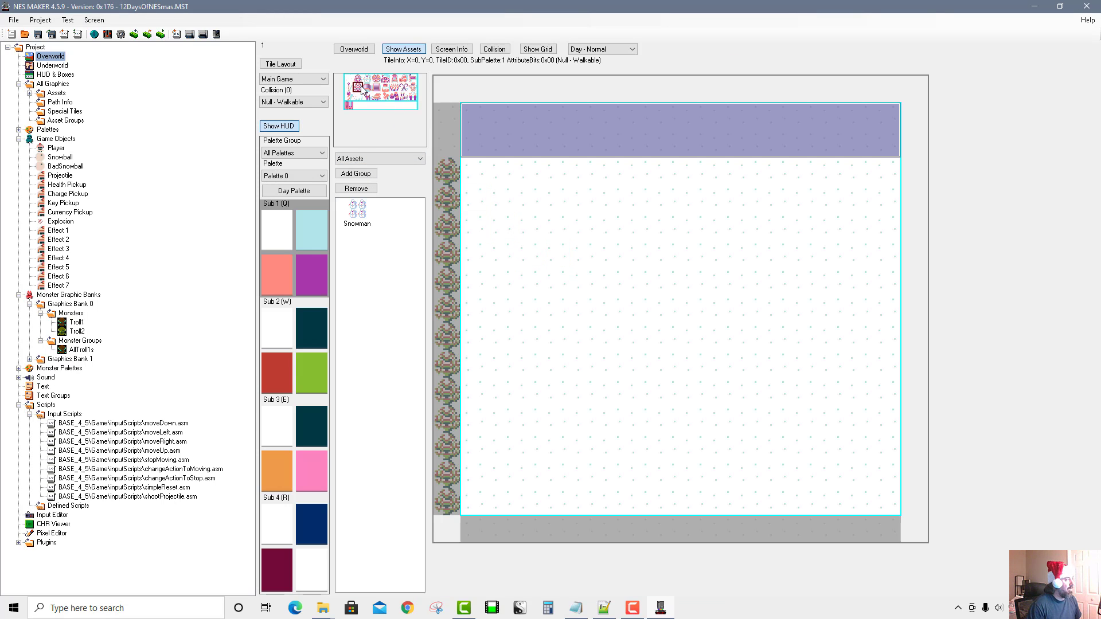
left_click(312, 328)
left_click(475, 171)
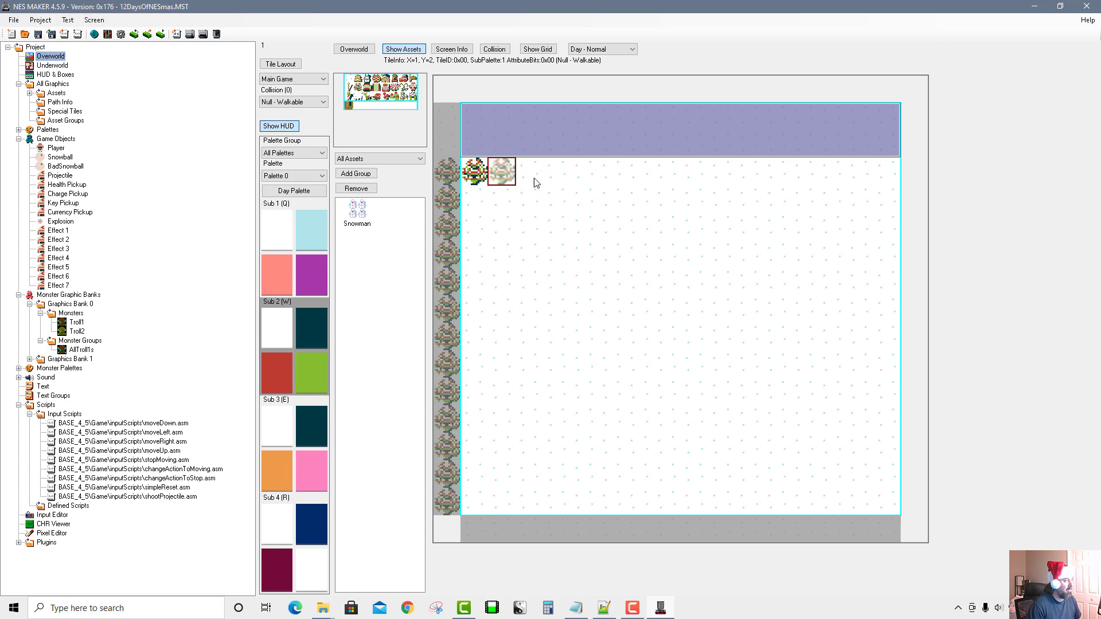
mouse_move(536, 183)
left_mouse_down()
mouse_move(865, 186)
mouse_move(883, 213)
mouse_move(900, 485)
mouse_move(890, 499)
mouse_move(521, 498)
mouse_move(475, 390)
mouse_move(475, 253)
mouse_move(502, 200)
left_mouse_up()
Step: Draw a large number 2 in the middle of the bordered screen with the same tree tiles
left_click(613, 255)
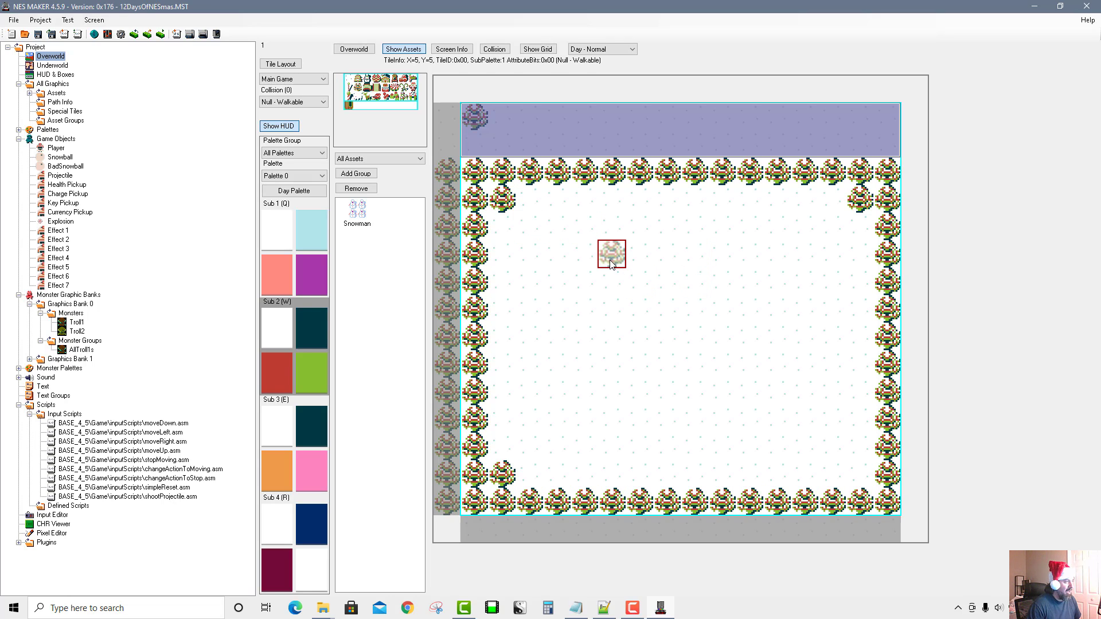
left_click_drag(640, 226, 695, 226)
left_click(720, 256)
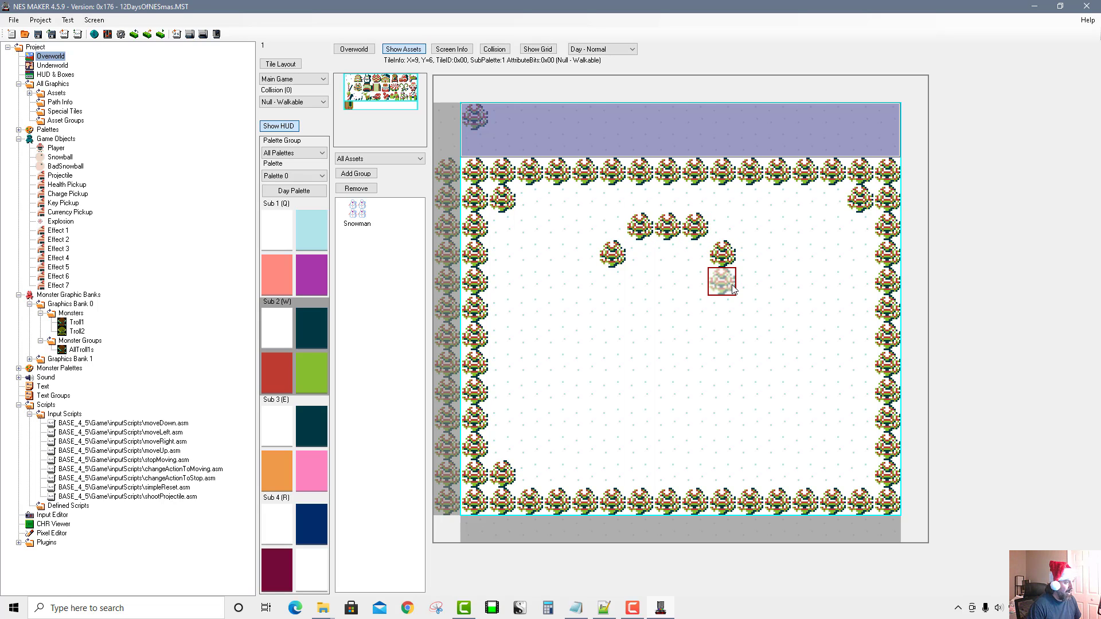
left_click(724, 312)
left_click(695, 338)
left_click(665, 366)
left_click(637, 390)
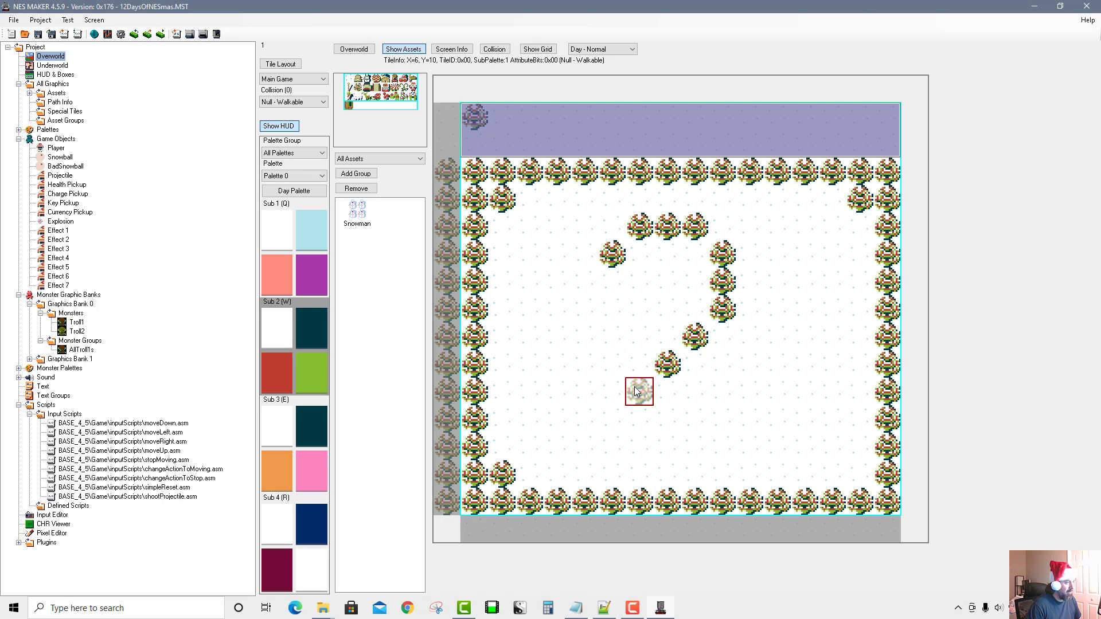
left_click_drag(620, 418, 749, 418)
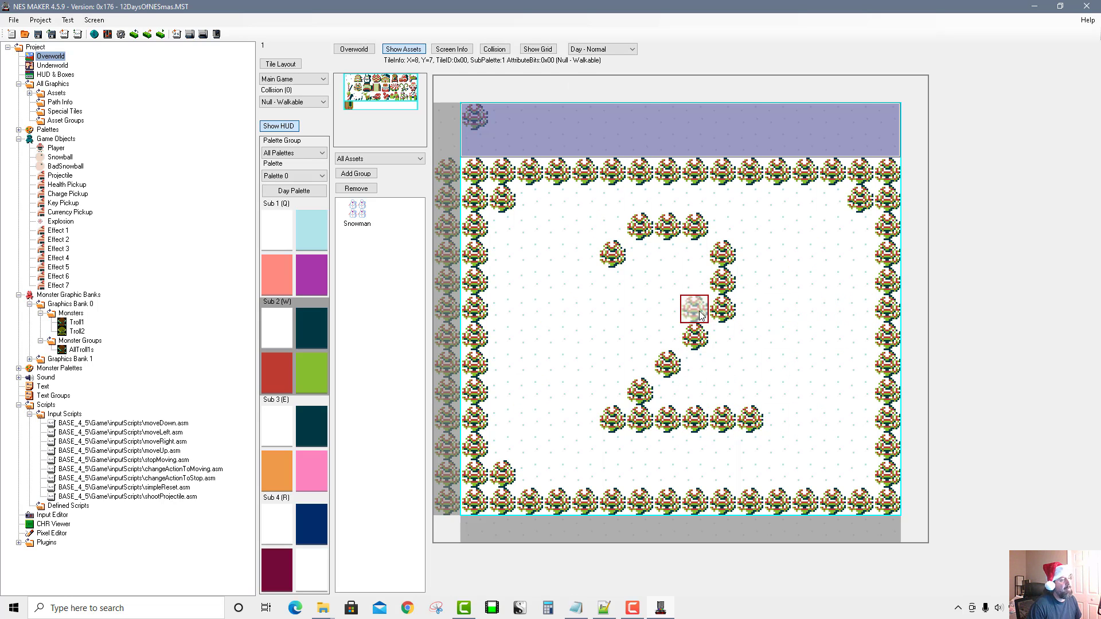
Step: Place the player at X=7, Y=6 inside the number 2 and set the warp in location on the same tile
right_click(658, 277)
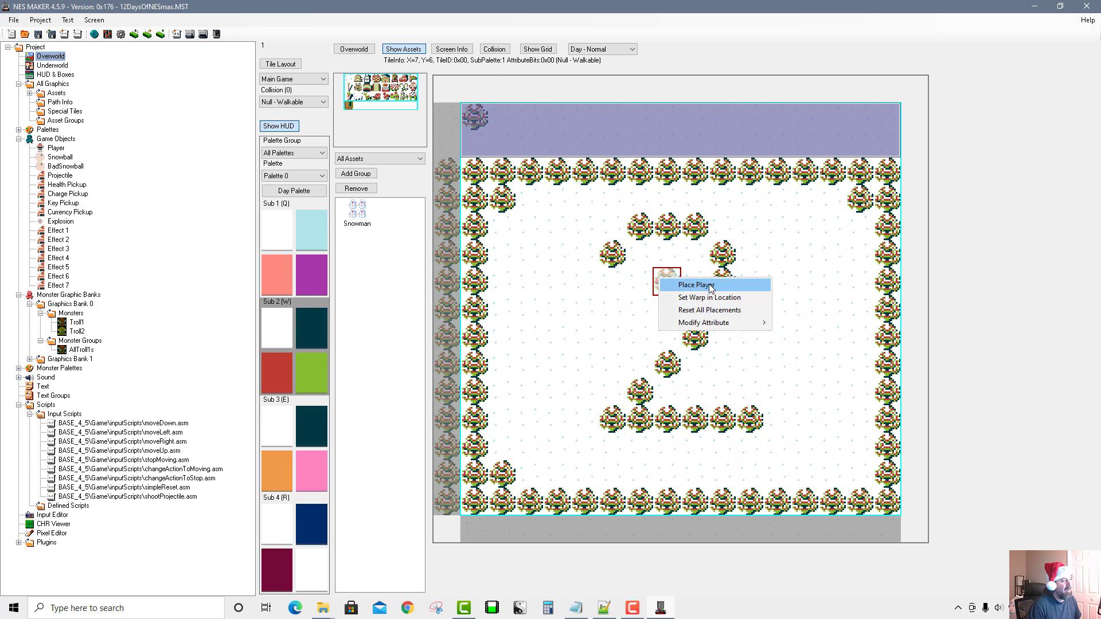
left_click(696, 285)
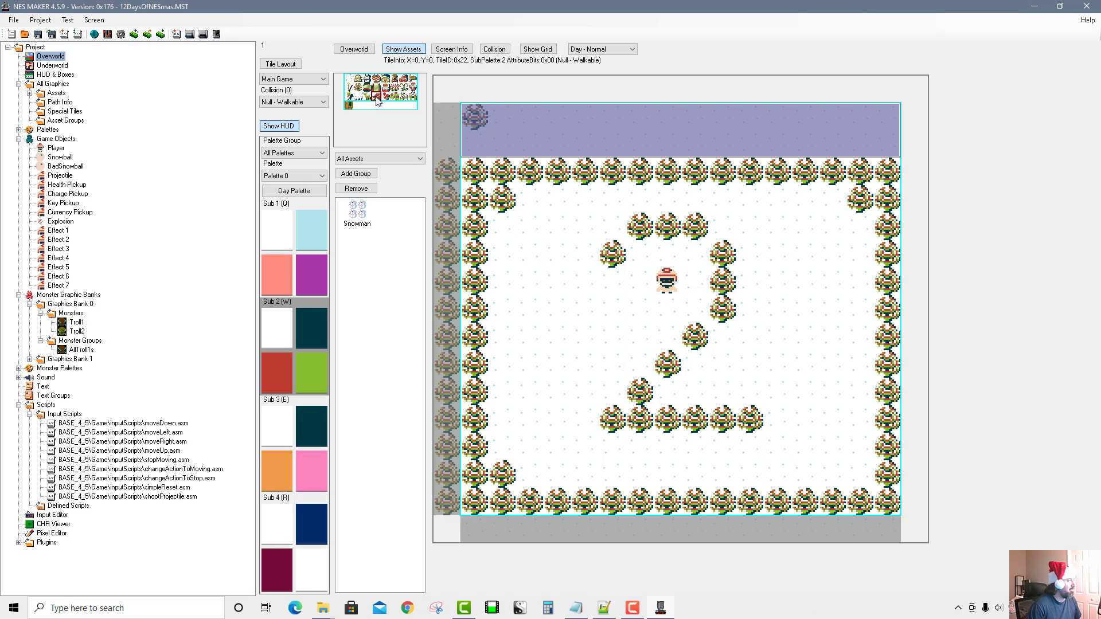
right_click(665, 284)
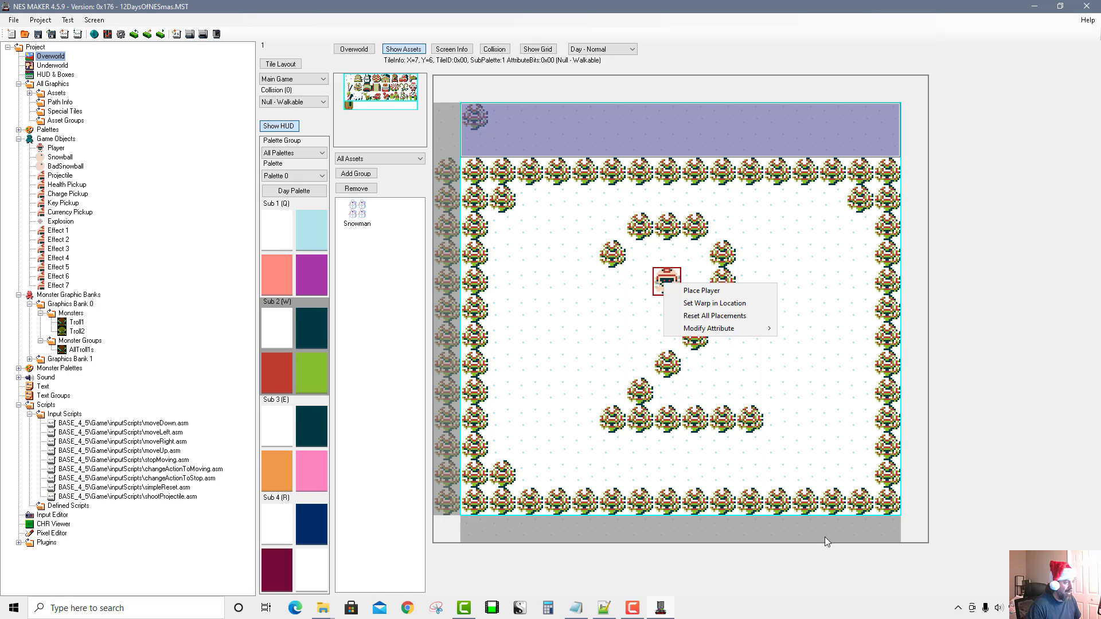
left_click(731, 305)
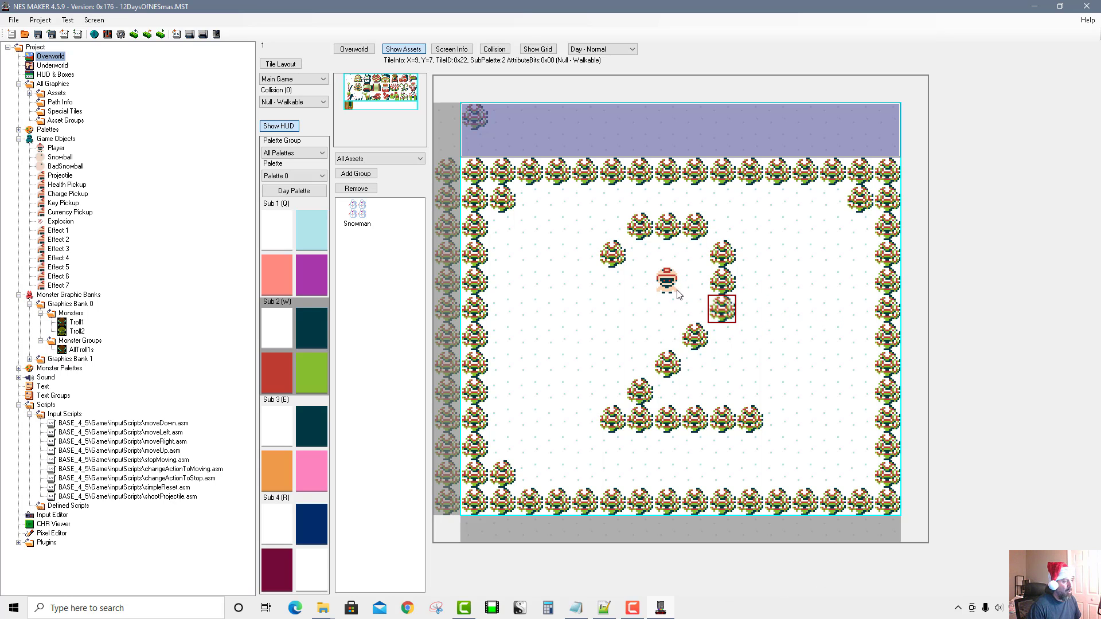
right_click(659, 284)
left_click(677, 303)
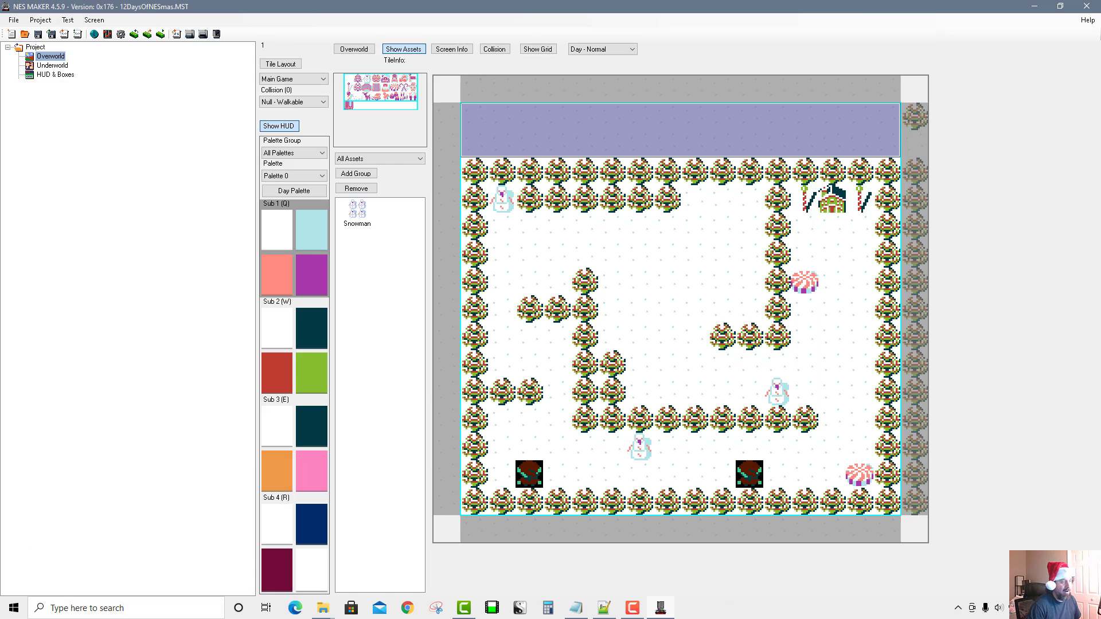
Step: Place the player at X=7, Y=6 in the starting maze and set the number 2 screen's warp in location at X=7, Y=6
right_click(669, 289)
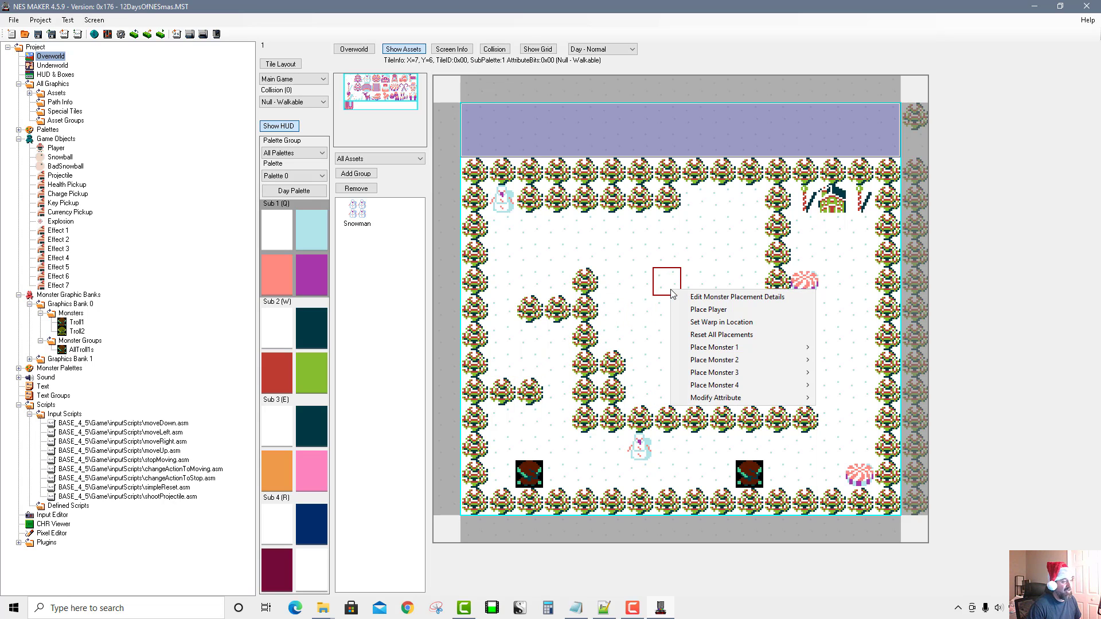
left_click(683, 309)
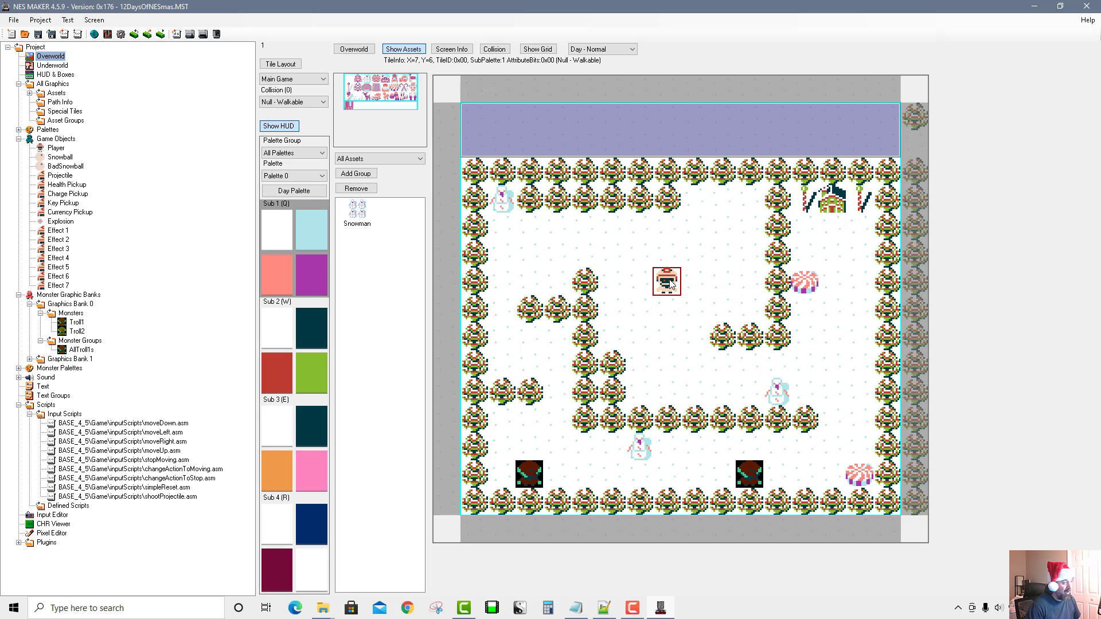
key("ctrl+Right")
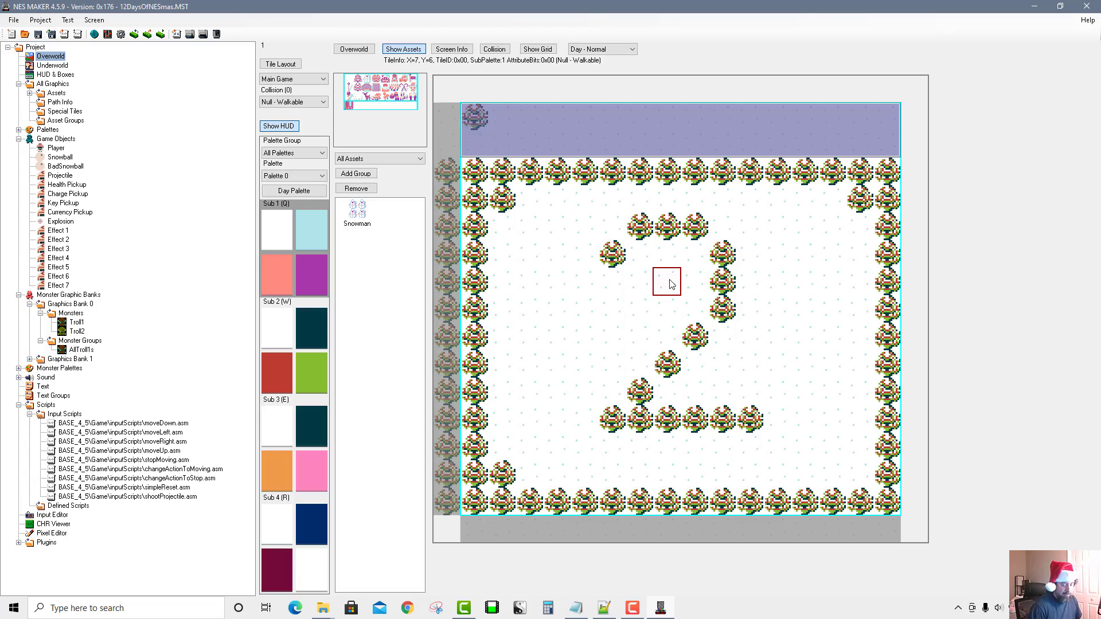
key("ctrl+Left")
key("ctrl+Left")
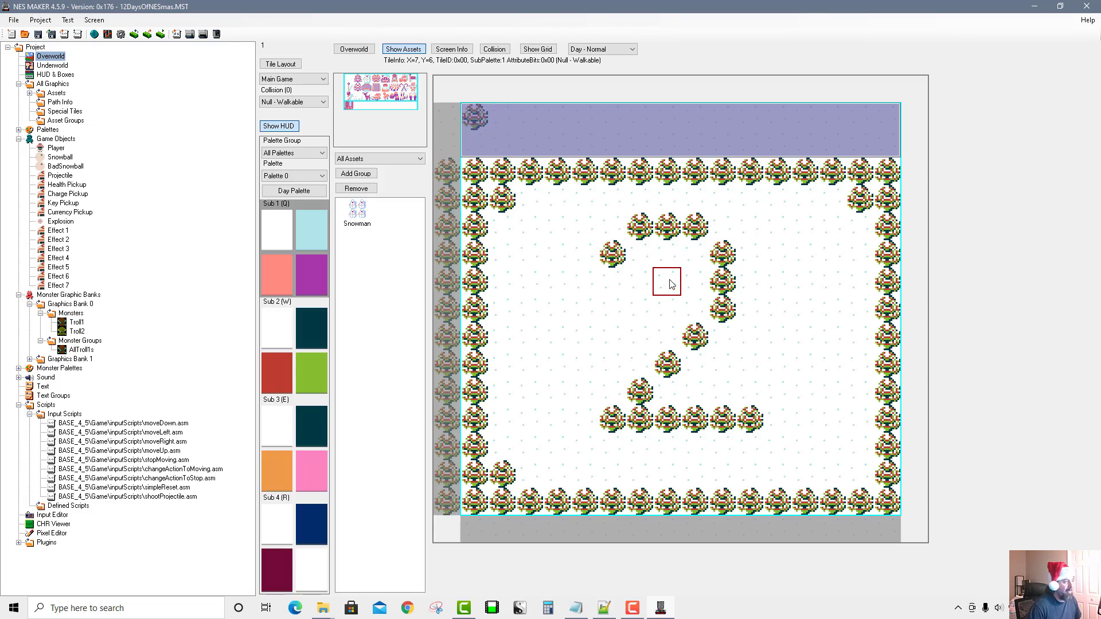
right_click(670, 281)
left_click(705, 299)
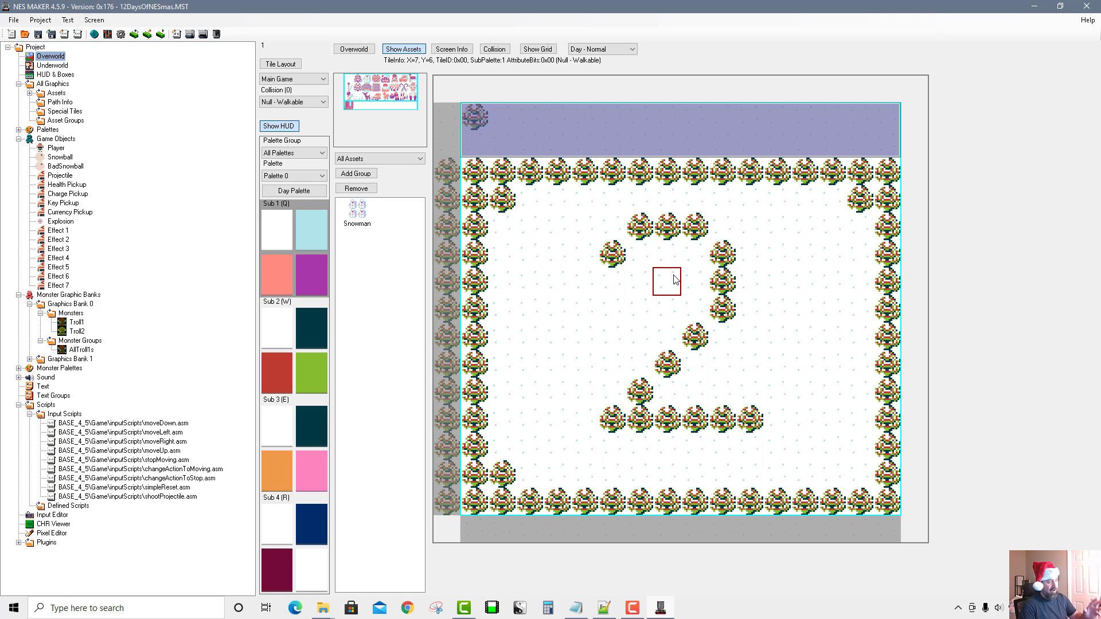
Step: Place a house tile at X=12, Y=5 on the number 2 screen and change its attribute to Warp
left_click(388, 81)
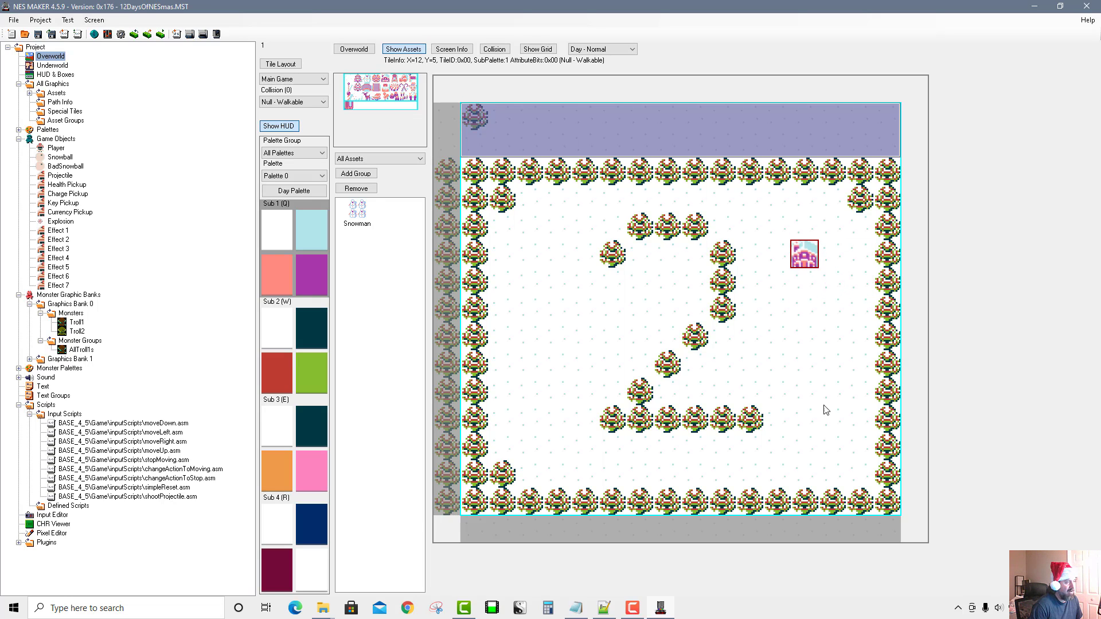
left_click(797, 249)
right_click(797, 250)
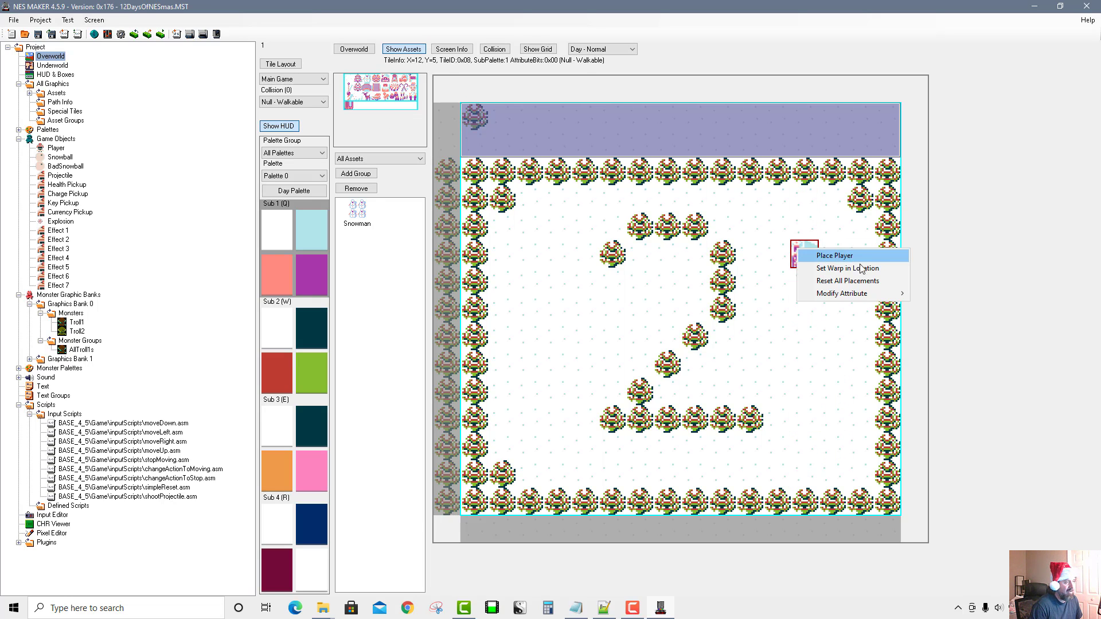
mouse_move(836, 297)
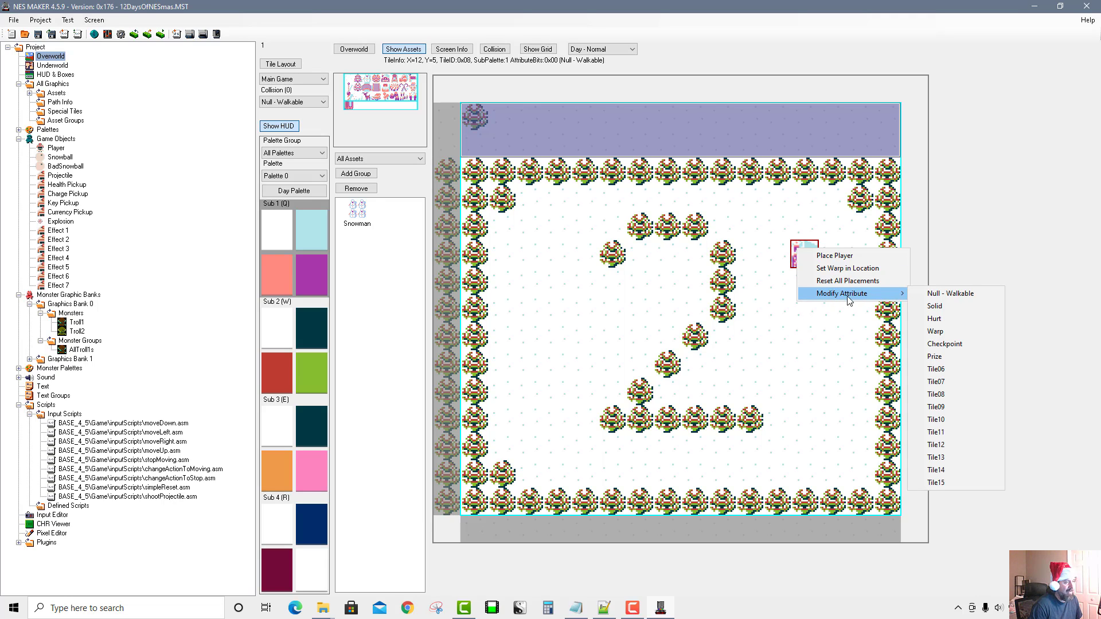
left_click(935, 332)
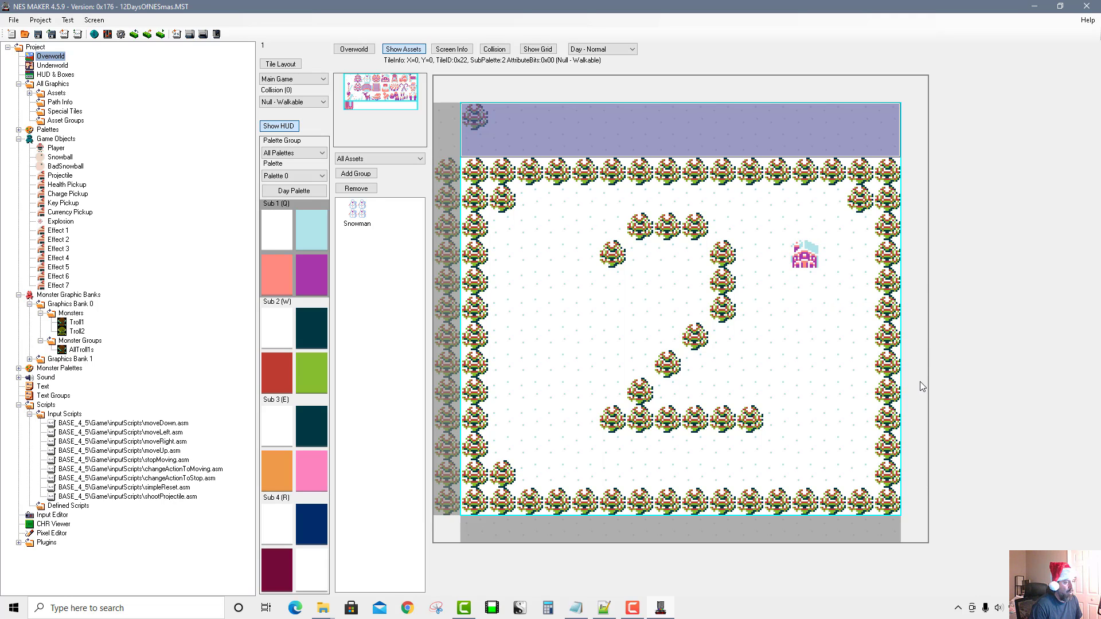
Step: Set the starting maze's warp out screen to X 5, Y 5 in its screen details
key("Left")
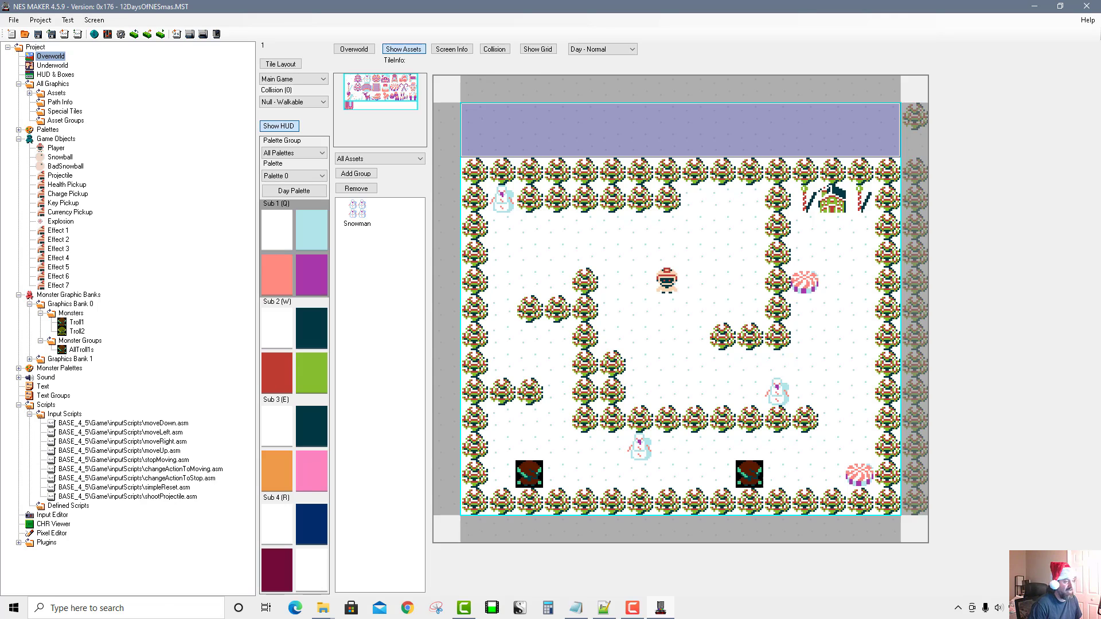
left_click(351, 50)
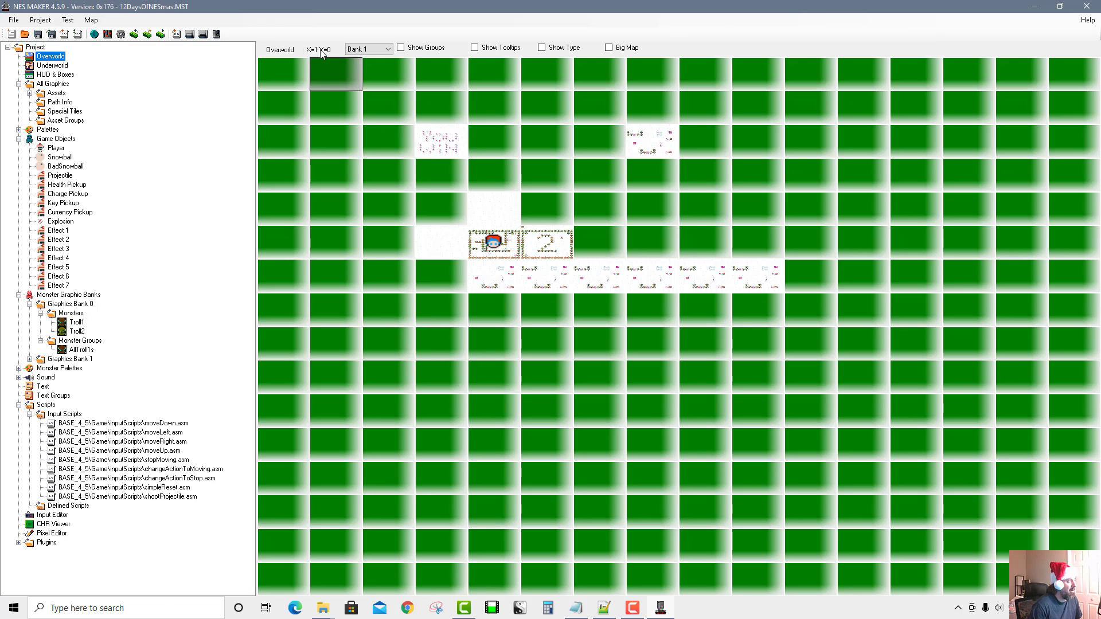
double_click(512, 251)
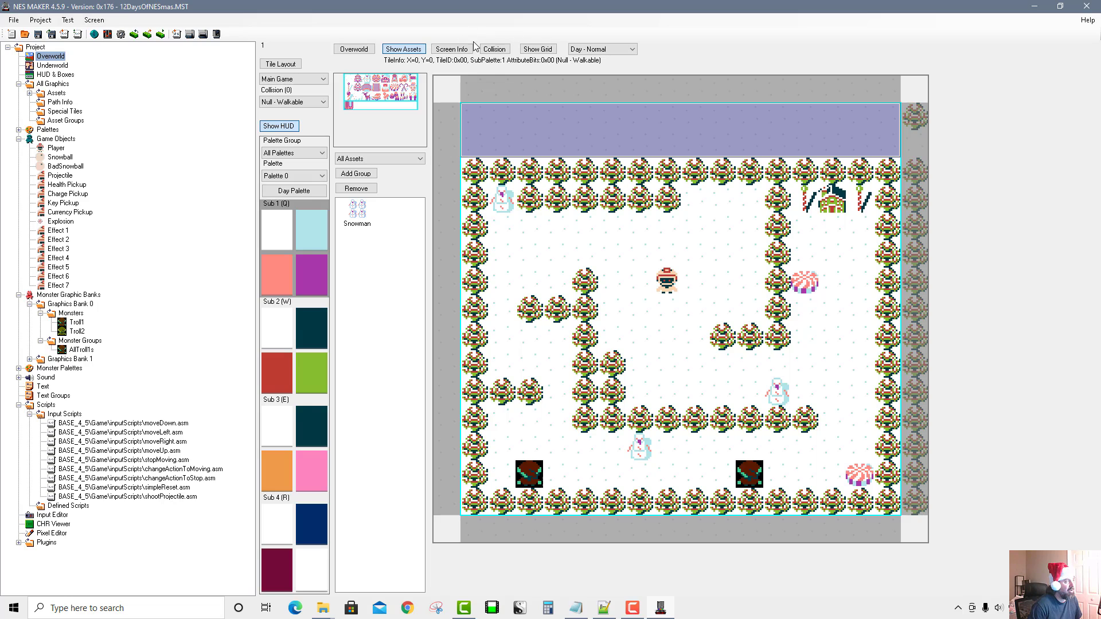
left_click(451, 49)
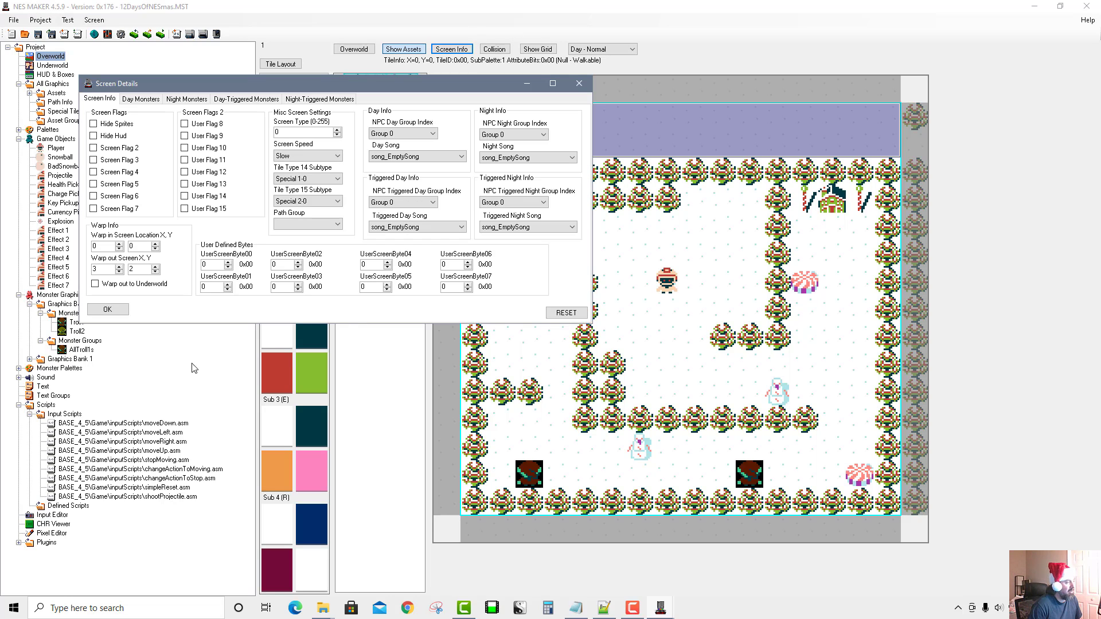
double_click(107, 273)
type("5")
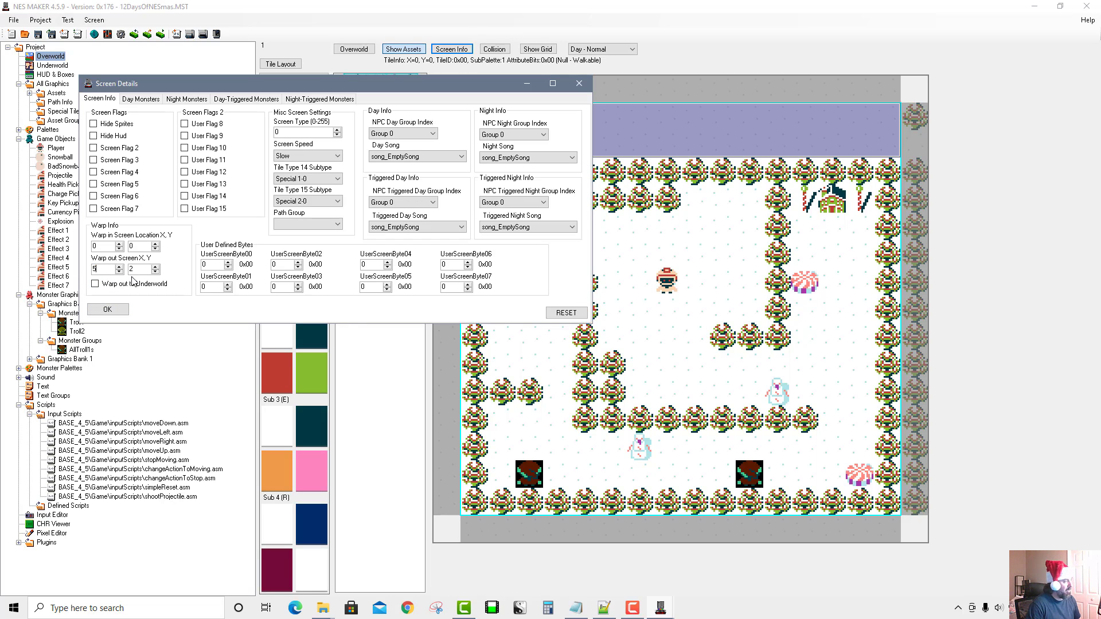
key("Tab")
type("5")
left_click(109, 309)
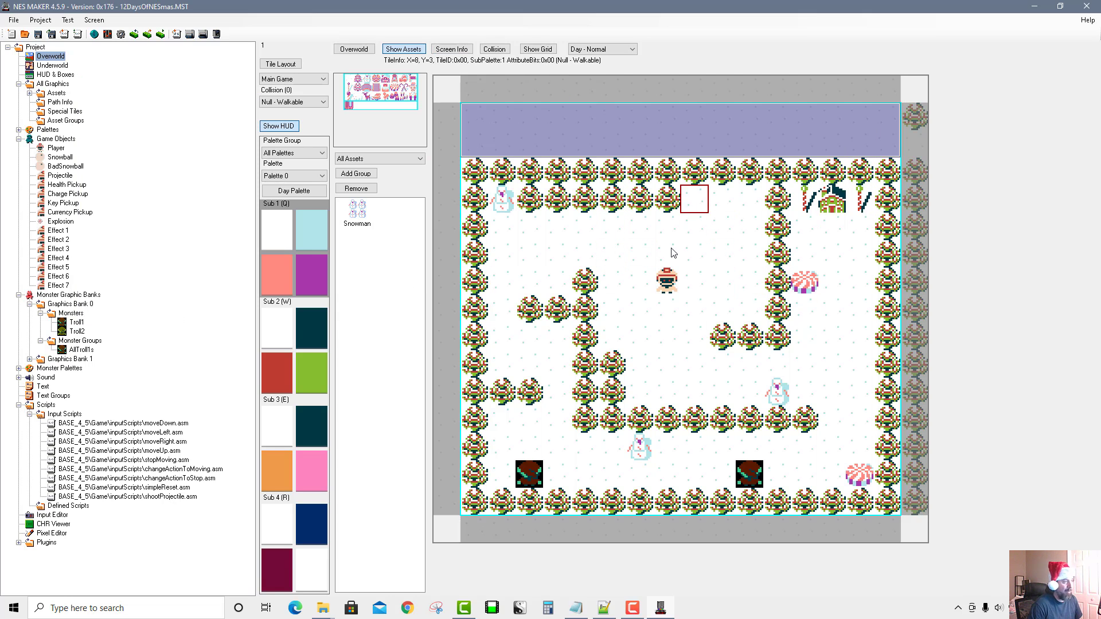
Step: Open the number 2 screen's details and point its warp out screen at the YOU WIN screen, with X 3
key("ctrl+Right")
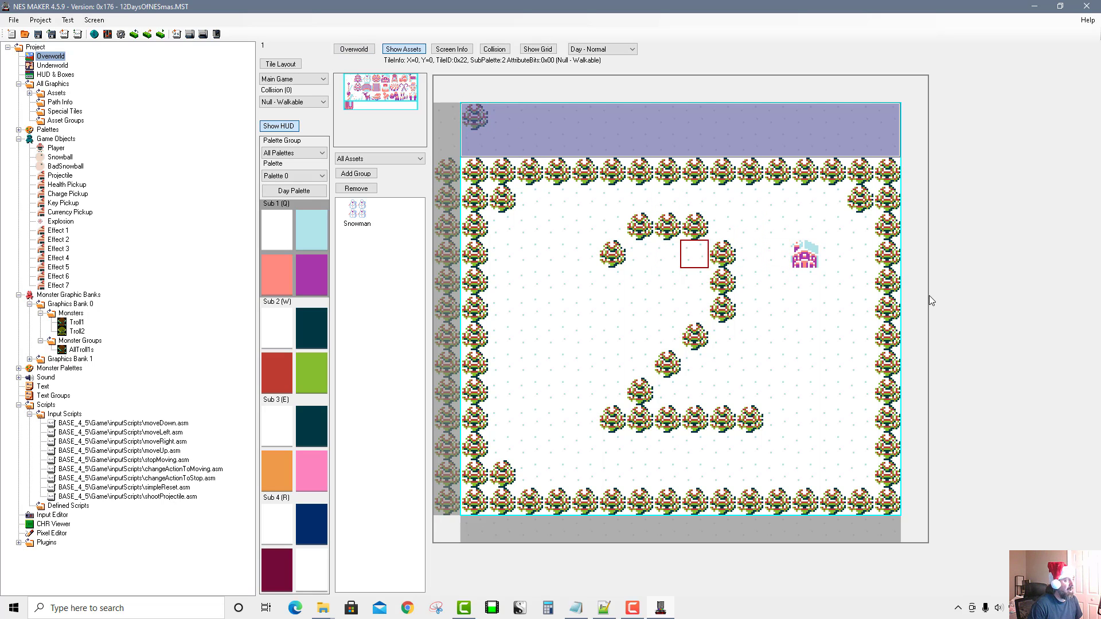
left_click(355, 51)
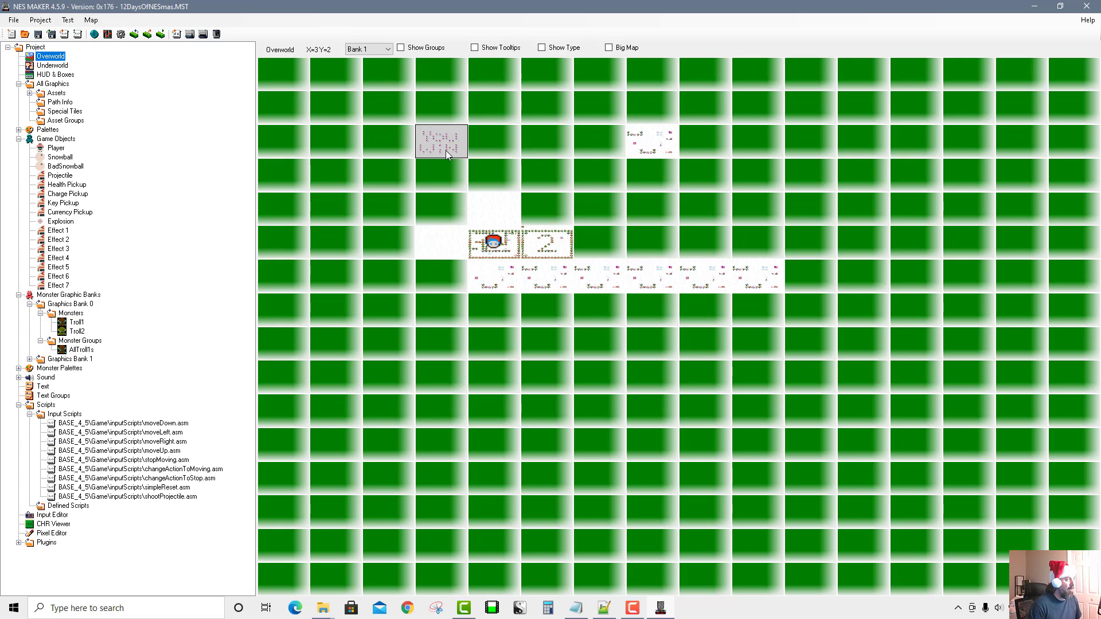
double_click(542, 240)
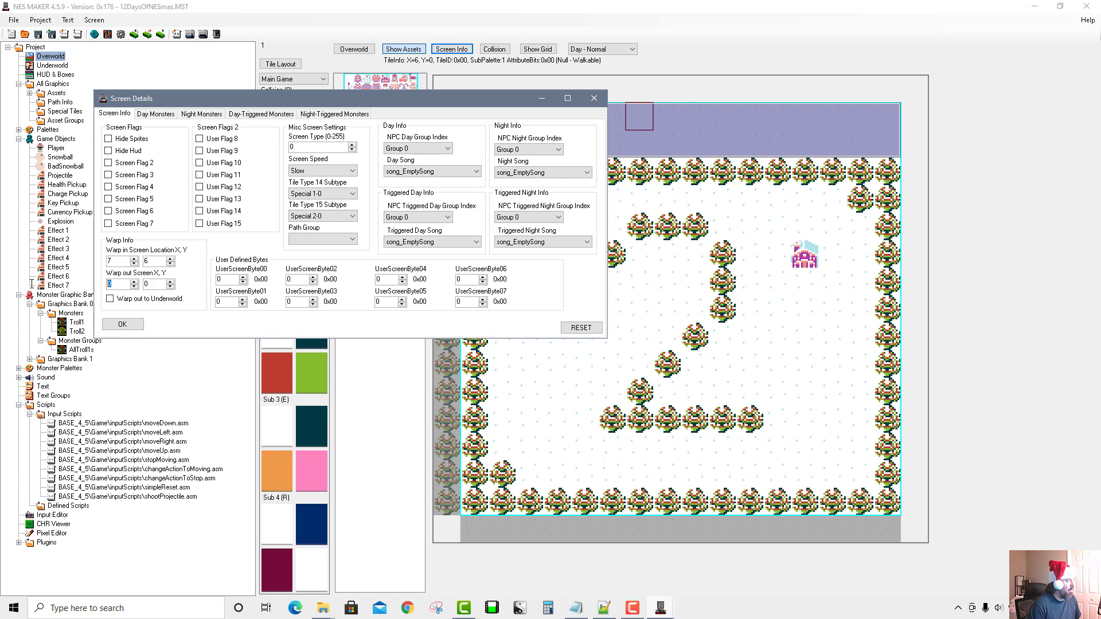
type("3")
left_click(140, 324)
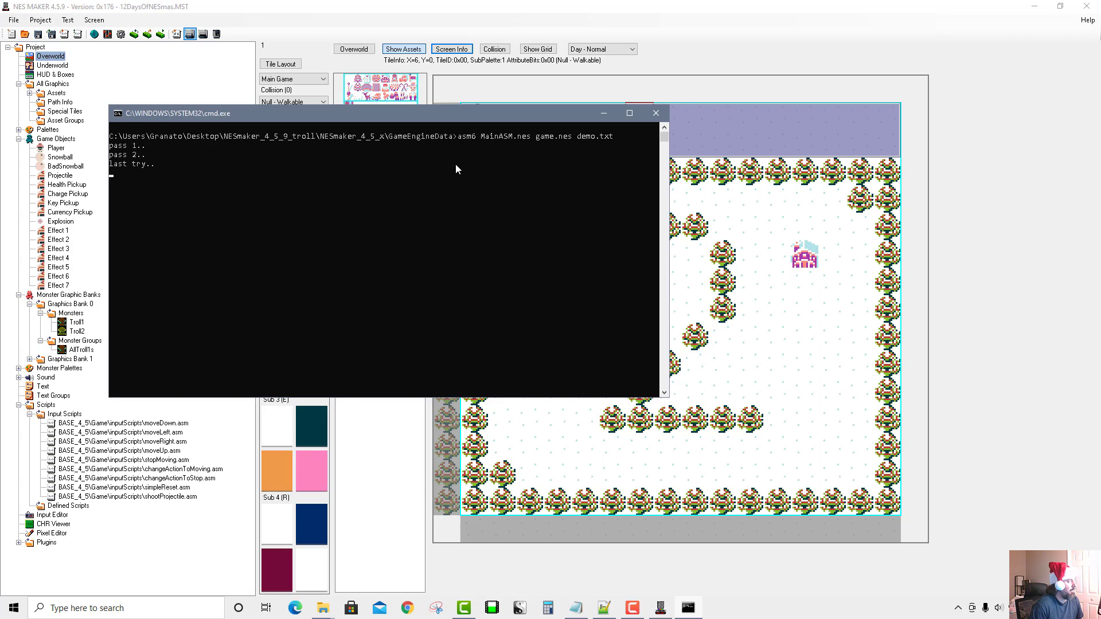
Step: Launch the assembled game and walk the player through the starting maze into the house to test its warp
key("Return")
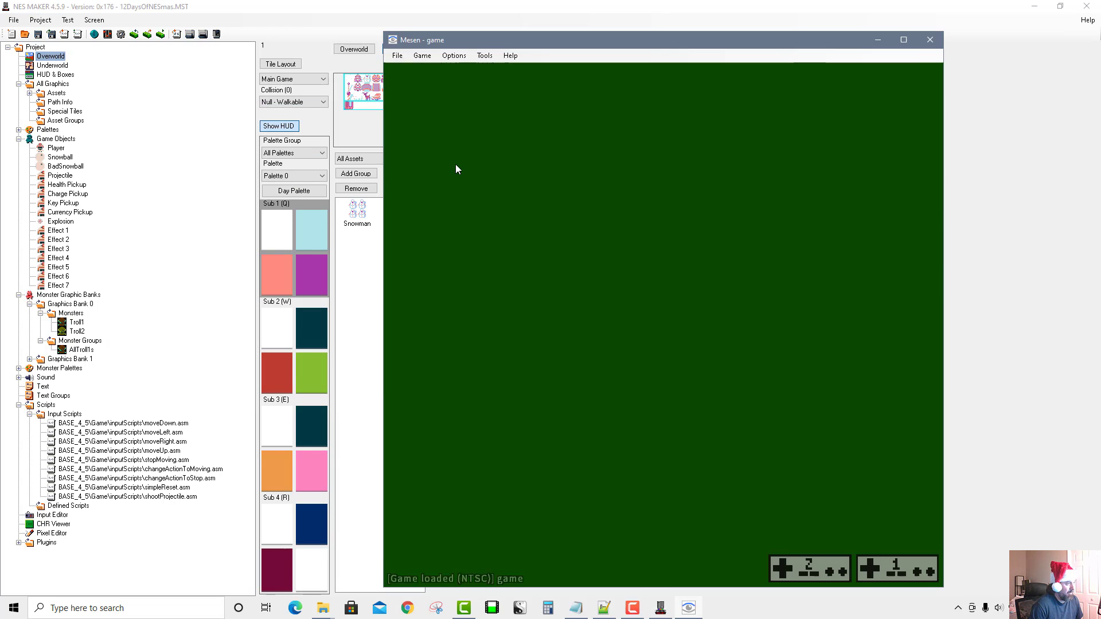
key("Right")
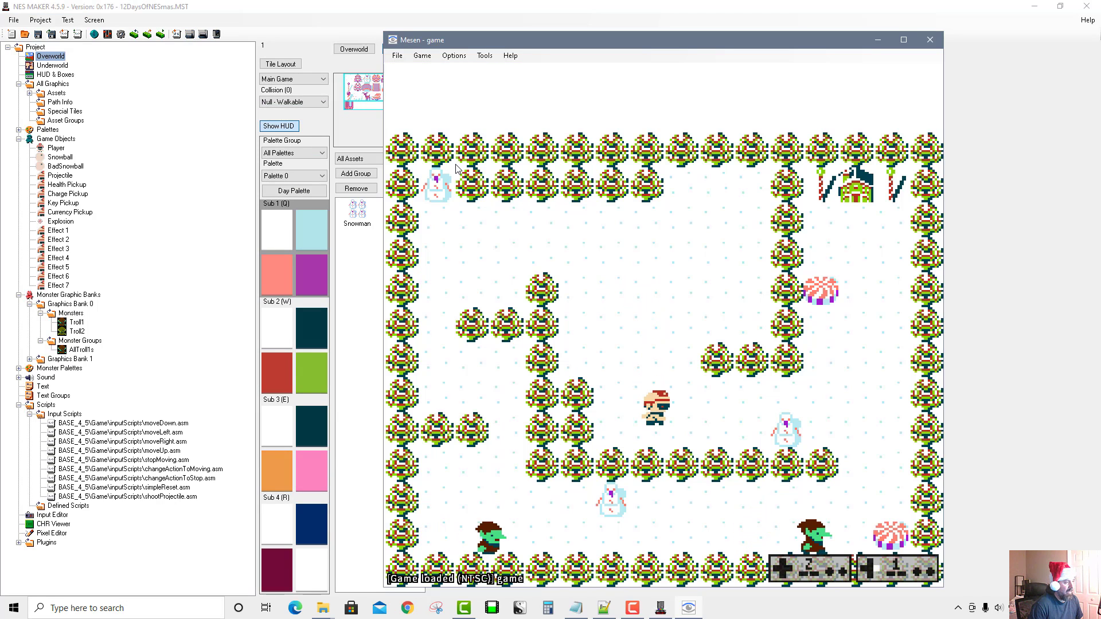
key("Up")
key("Right")
key("Up")
key("Right")
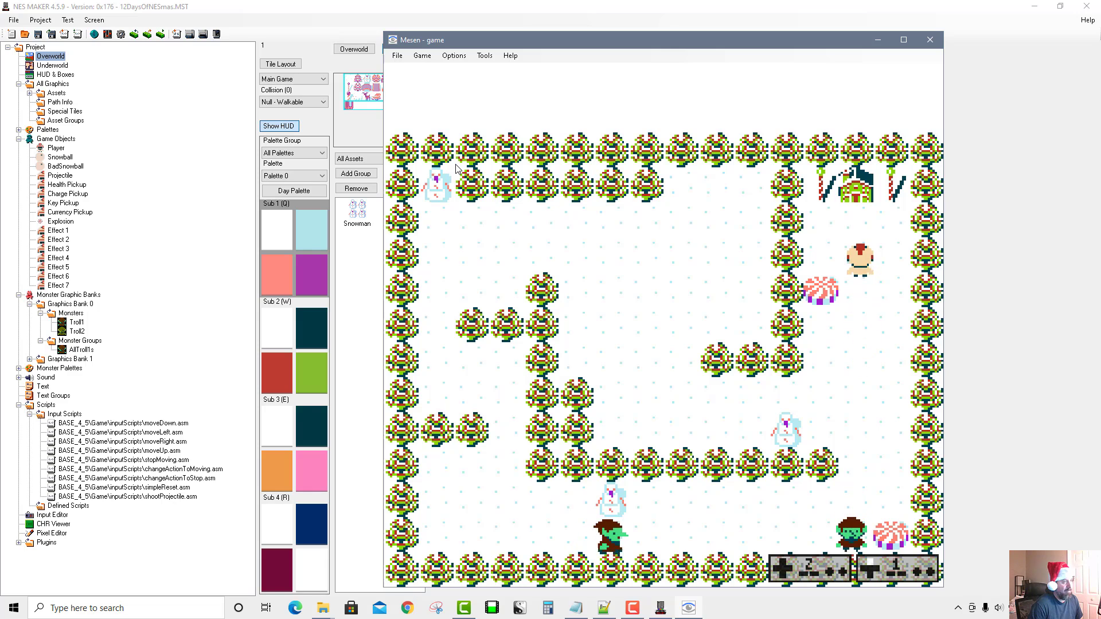
key("Up")
key("Left")
key("Down")
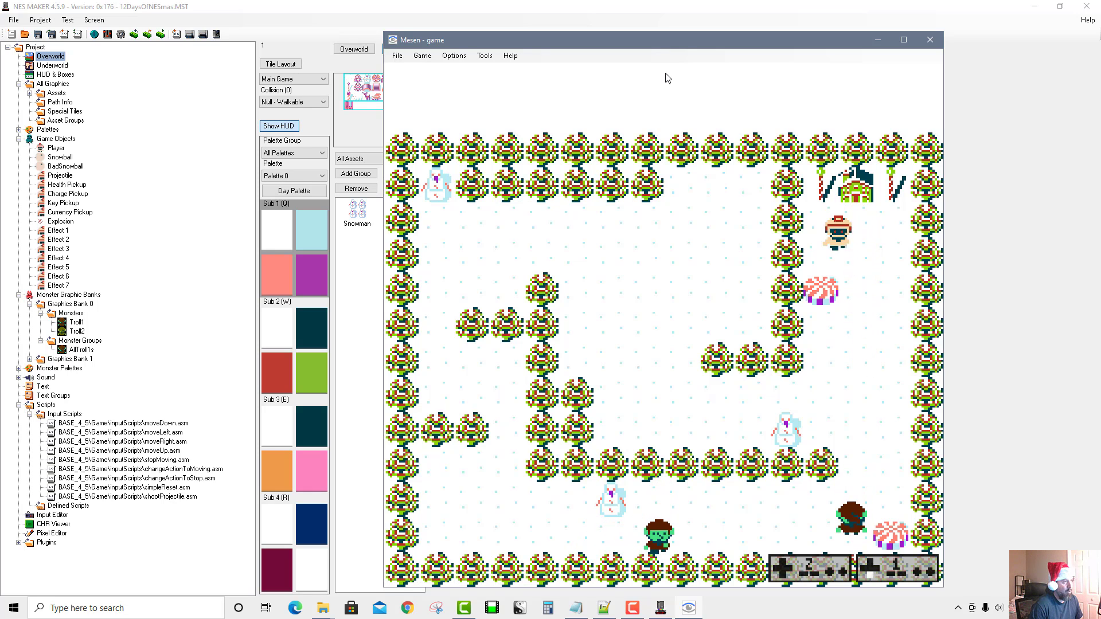
key("Left")
key("Left")
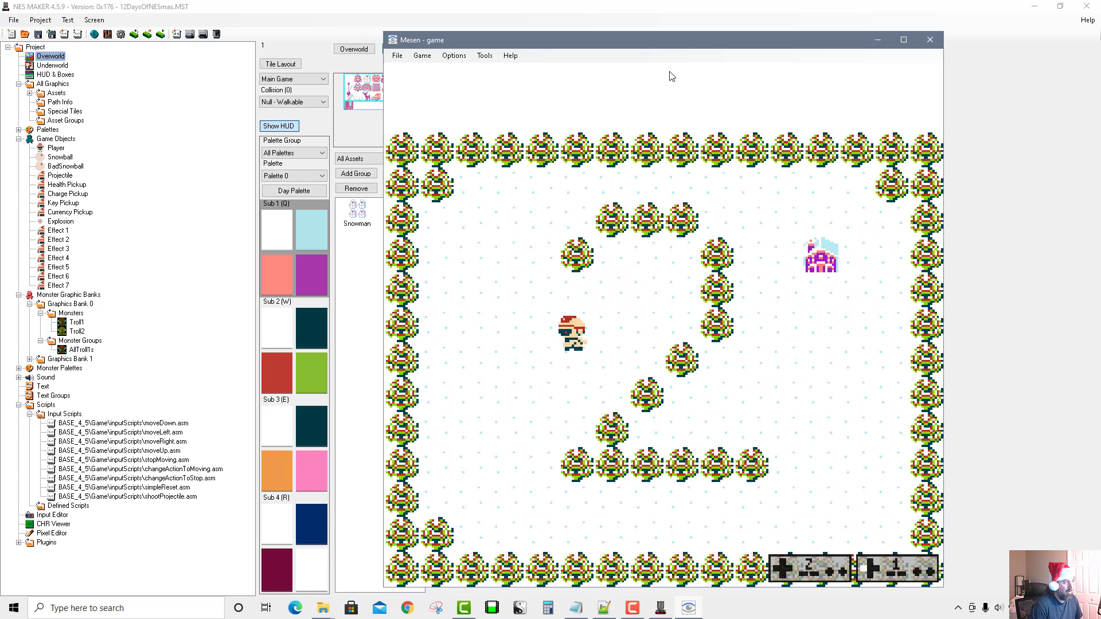
Step: Walk the player around the number 2 on the second level into the purple house, and end the test run
key("Down")
key("Right")
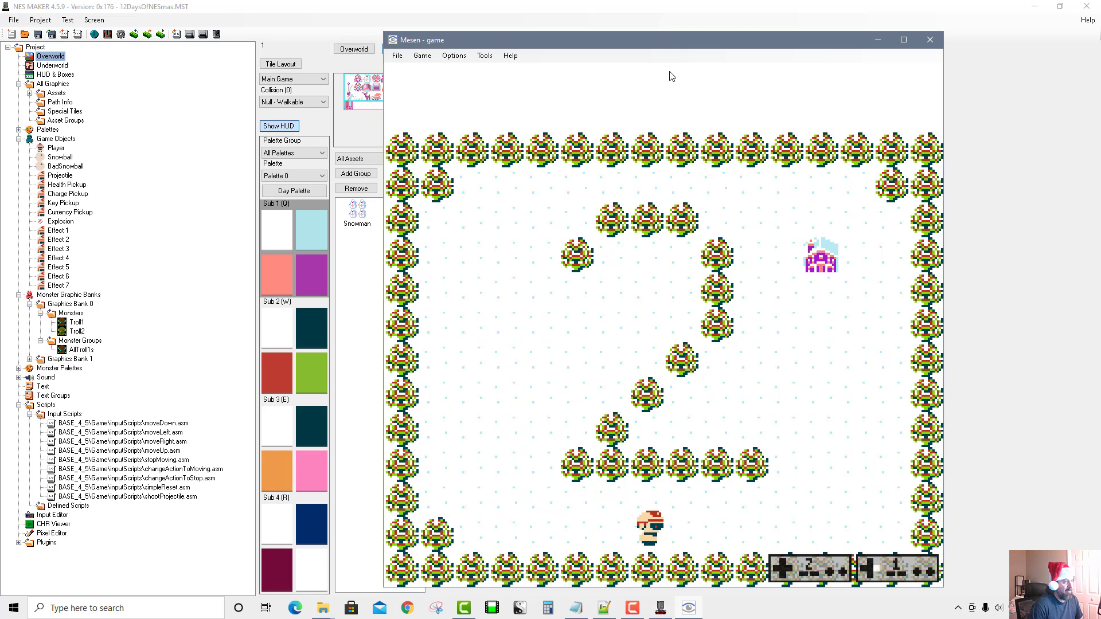
key("Up")
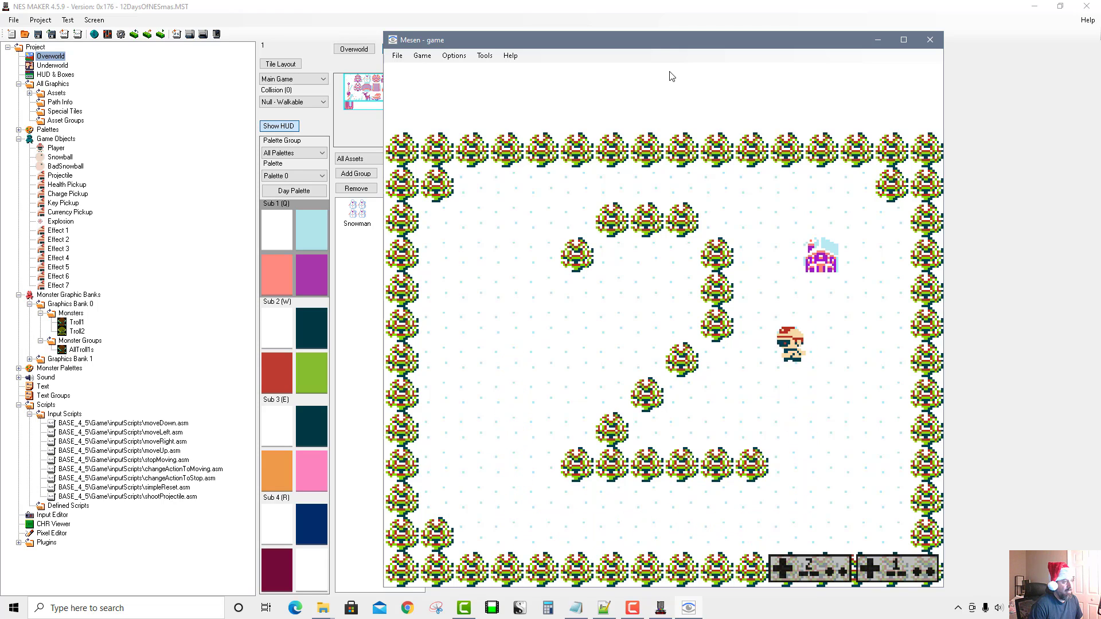
key("Right")
key("Up")
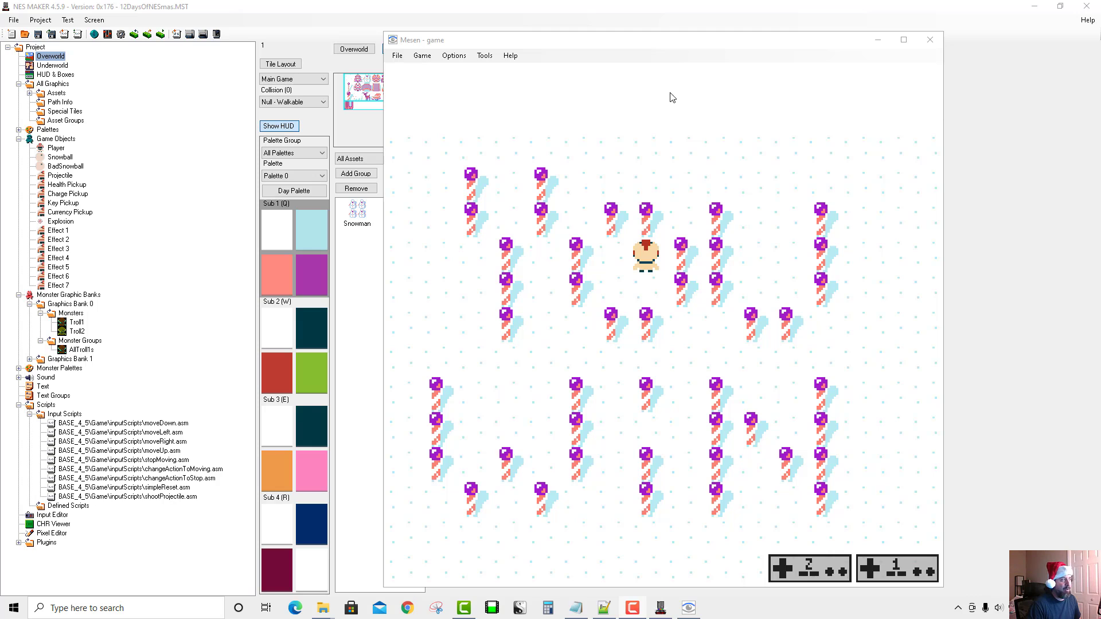
left_click(931, 40)
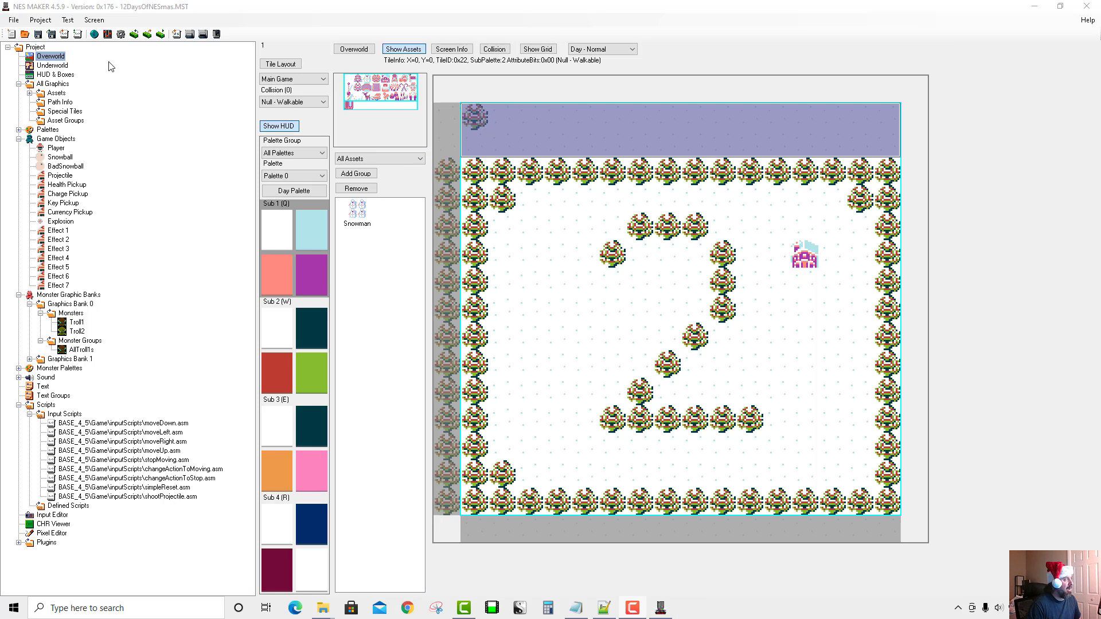
Step: Open the project's script settings in an enlarged window and find the Common script defines
left_click(121, 34)
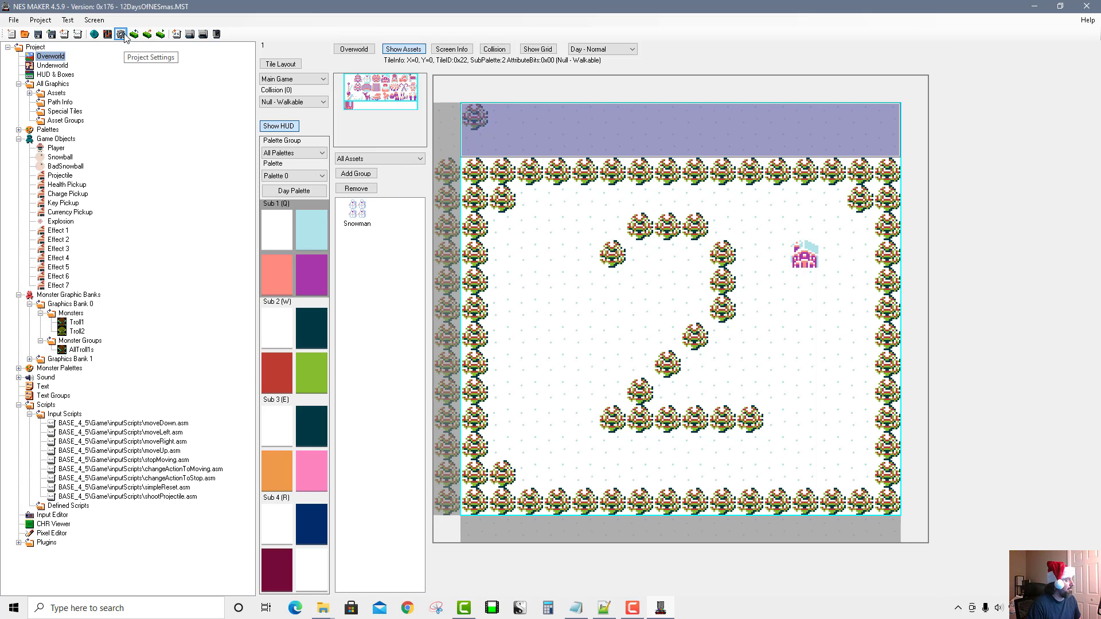
left_click(251, 144)
left_click_drag(268, 132, 244, 84)
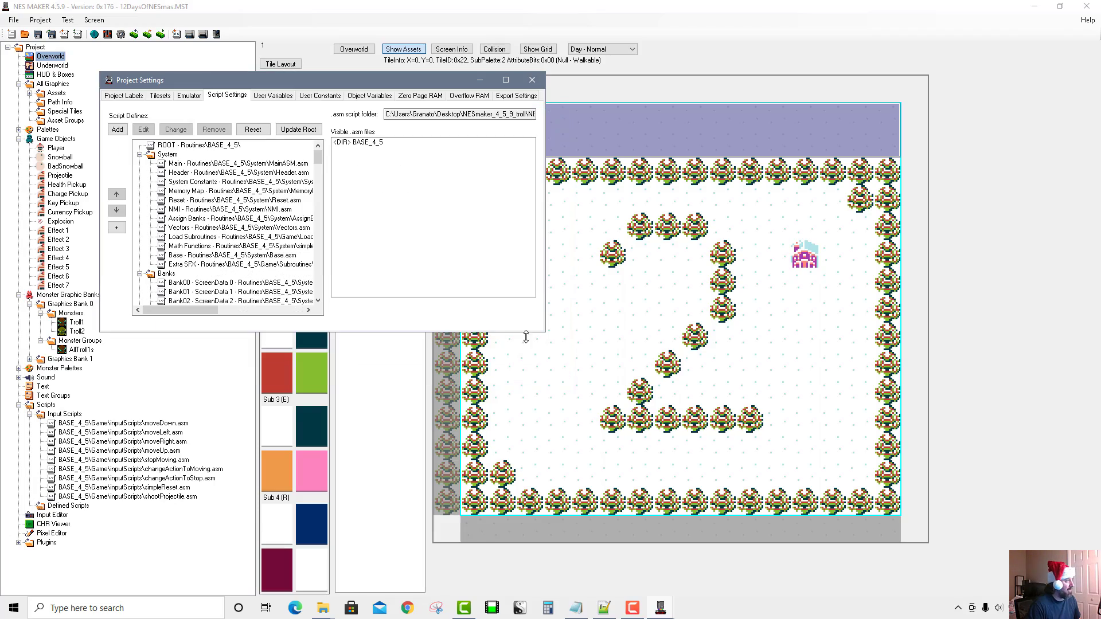
left_click_drag(543, 331, 965, 573)
left_click_drag(739, 241, 732, 465)
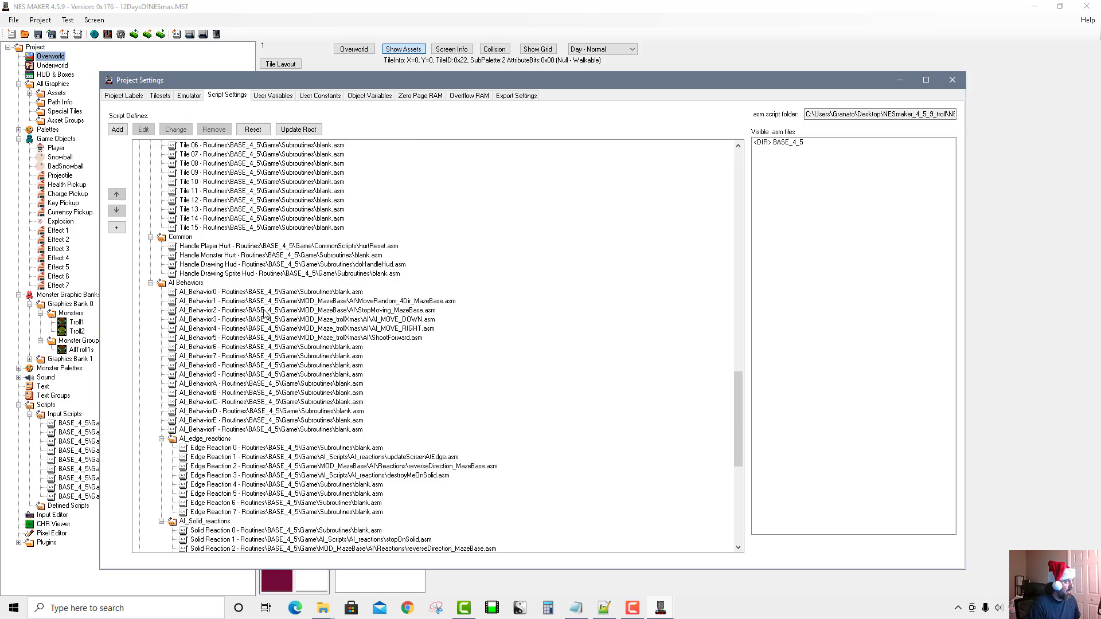
Step: Assign PlayerHurt_MaseBase.asm from the MOD_MazeBase Common folder to the Handle Player Hurt script define
left_click(187, 248)
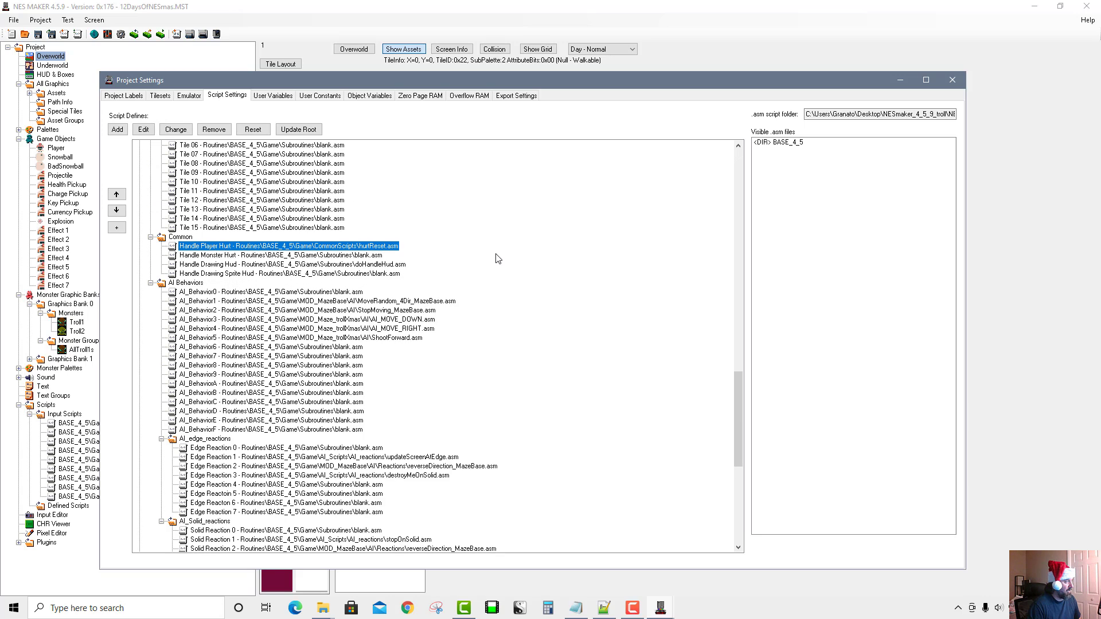
double_click(801, 144)
left_click(802, 150)
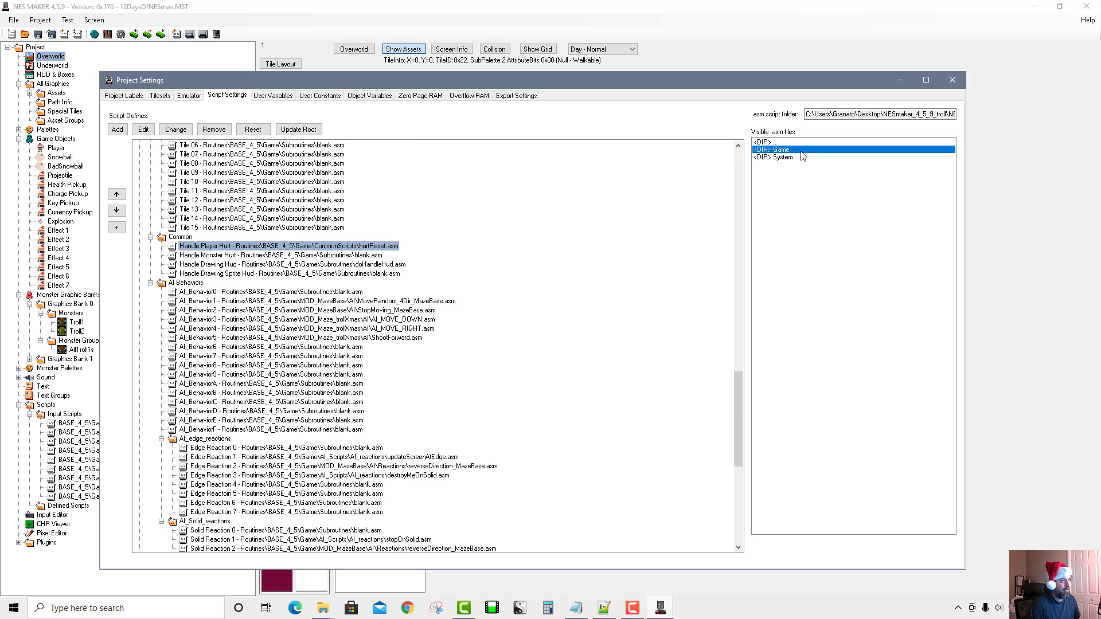
double_click(801, 151)
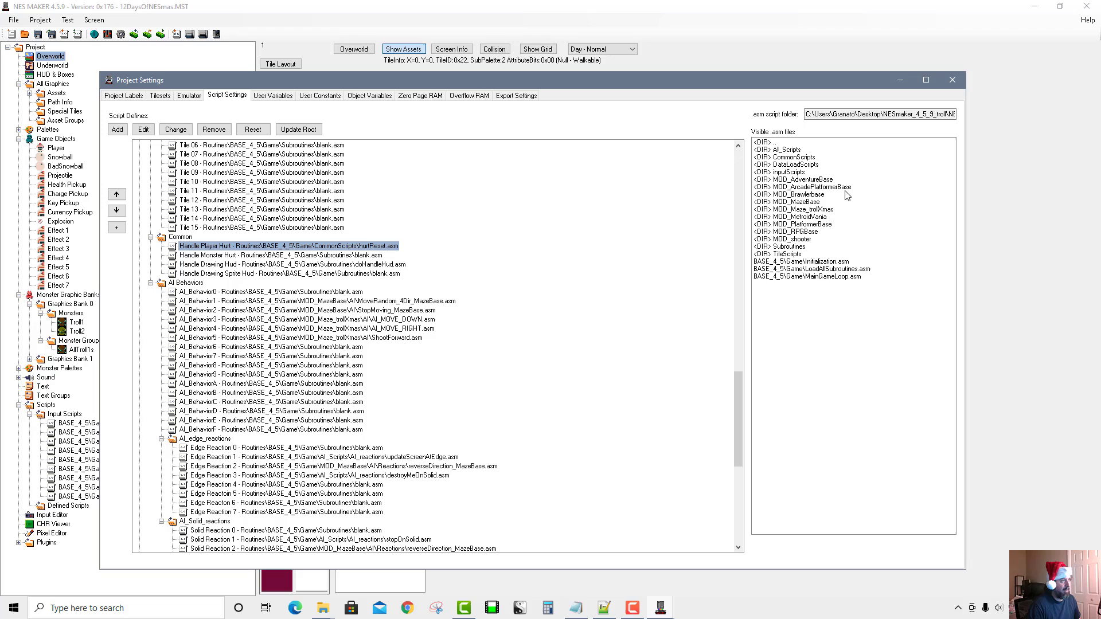
double_click(804, 158)
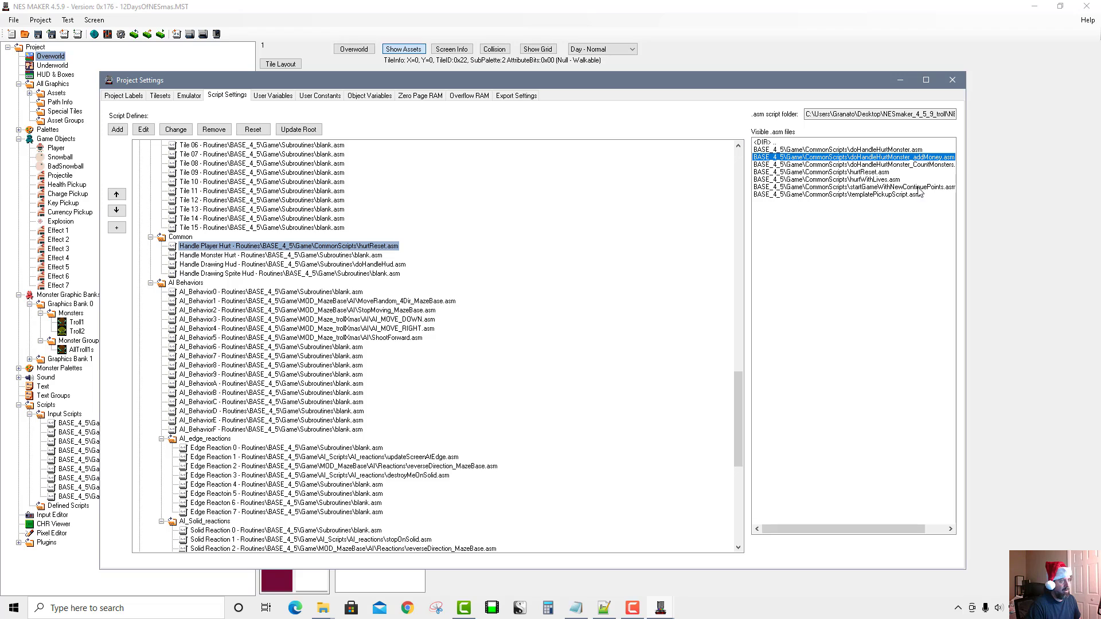
double_click(828, 143)
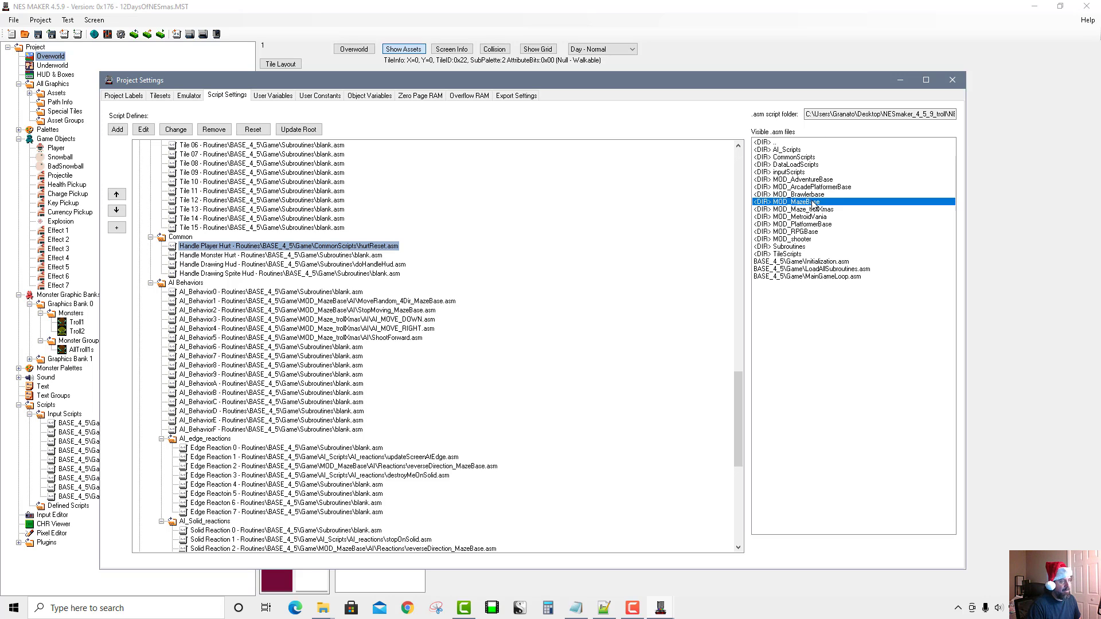
double_click(813, 203)
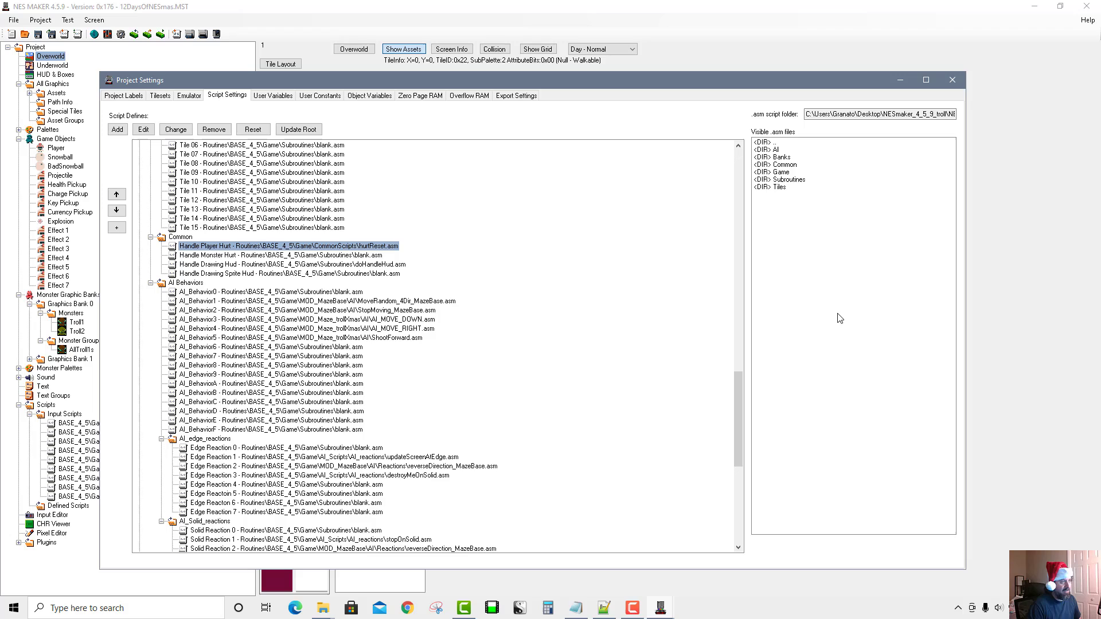
double_click(789, 164)
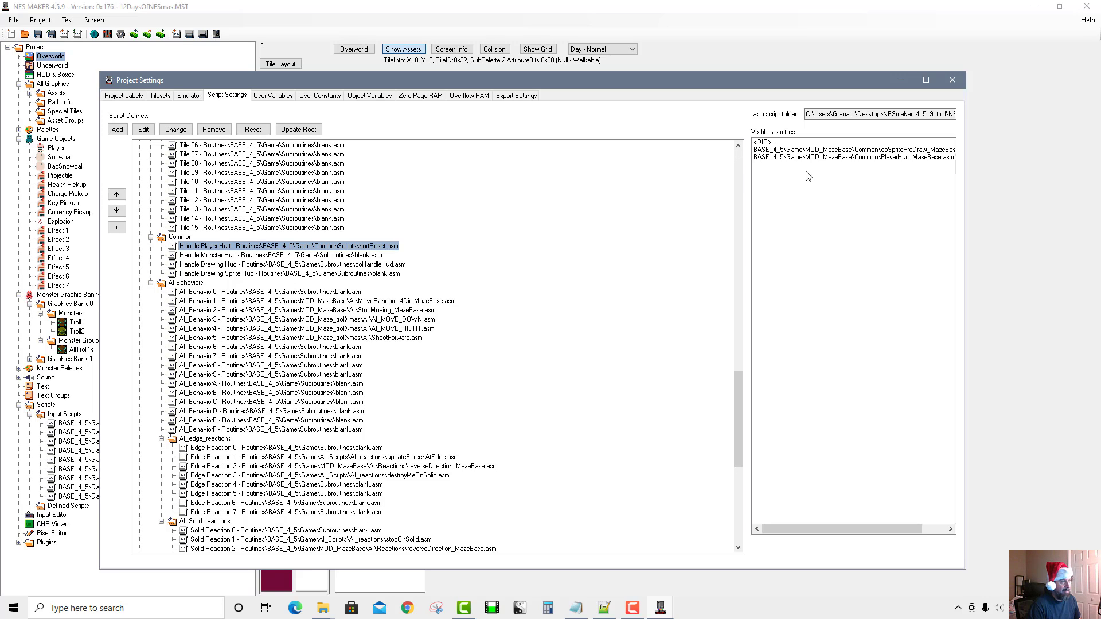
left_click(881, 159)
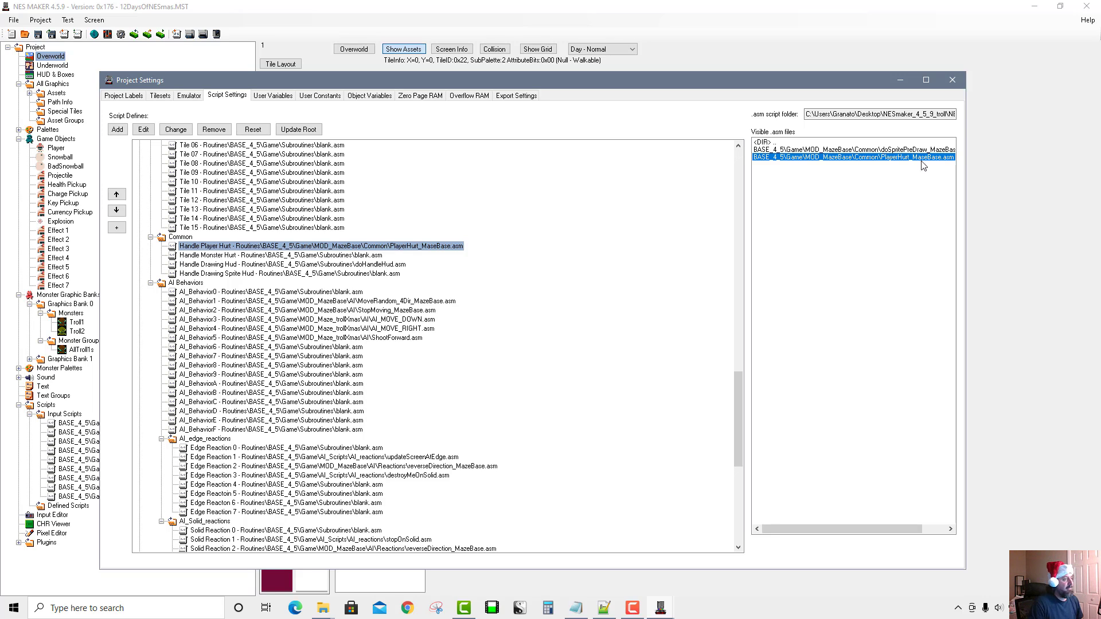
Step: Return the script file list to the Game folder and open the assigned Handle Player Hurt script for editing
double_click(877, 143)
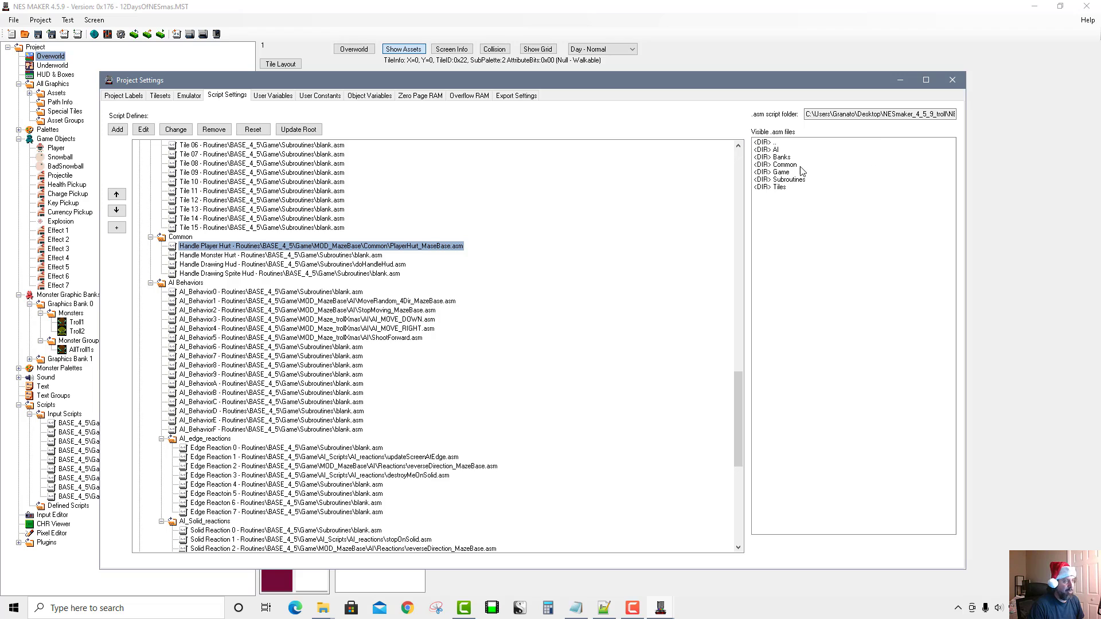
double_click(799, 142)
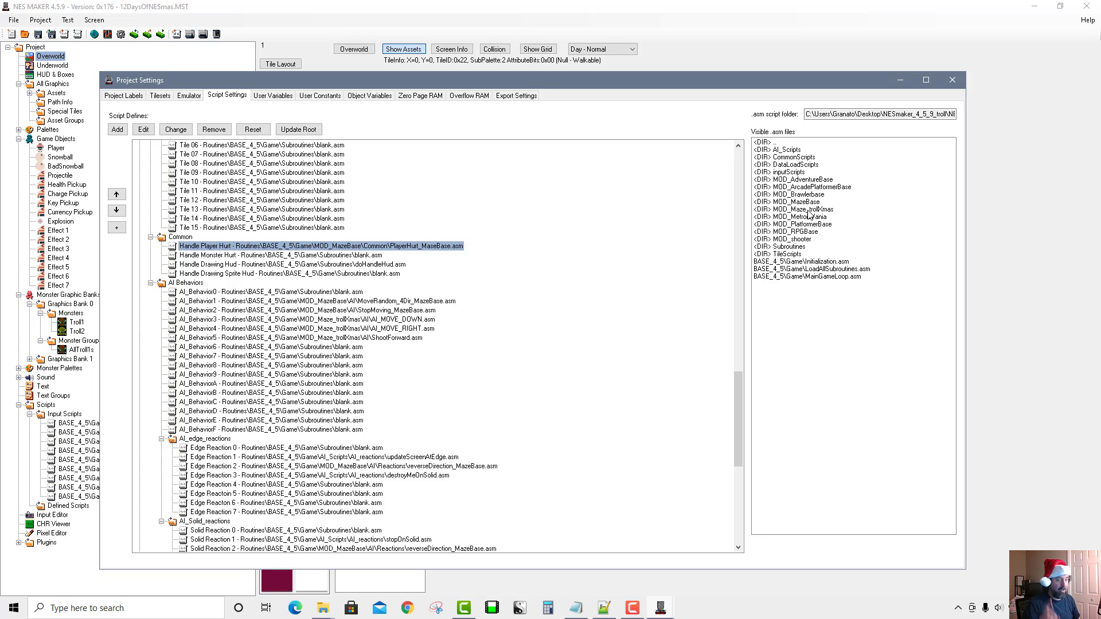
left_click(144, 130)
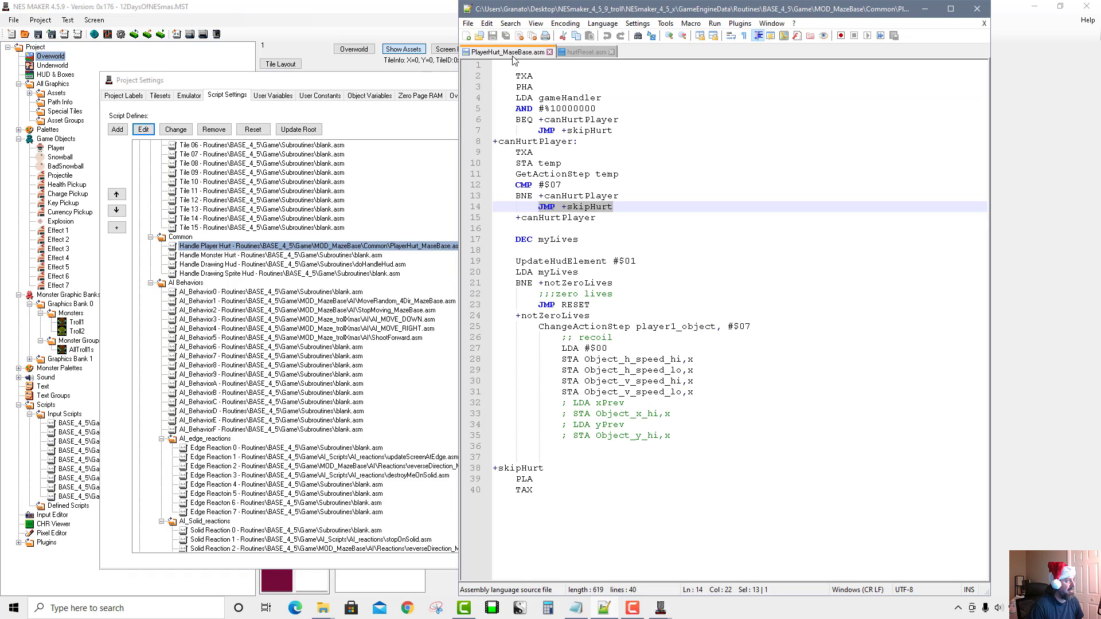
Step: Start saving a copy of the script and create a Common folder inside MOD_Maze_trollXmas as its destination
left_click(470, 25)
left_click(505, 127)
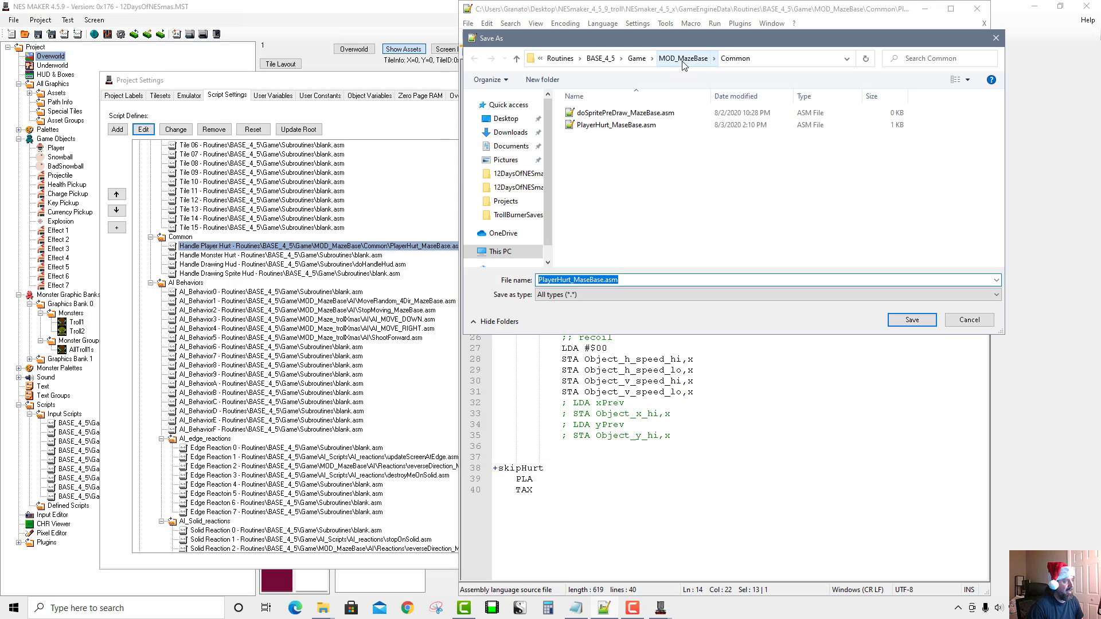
left_click(684, 63)
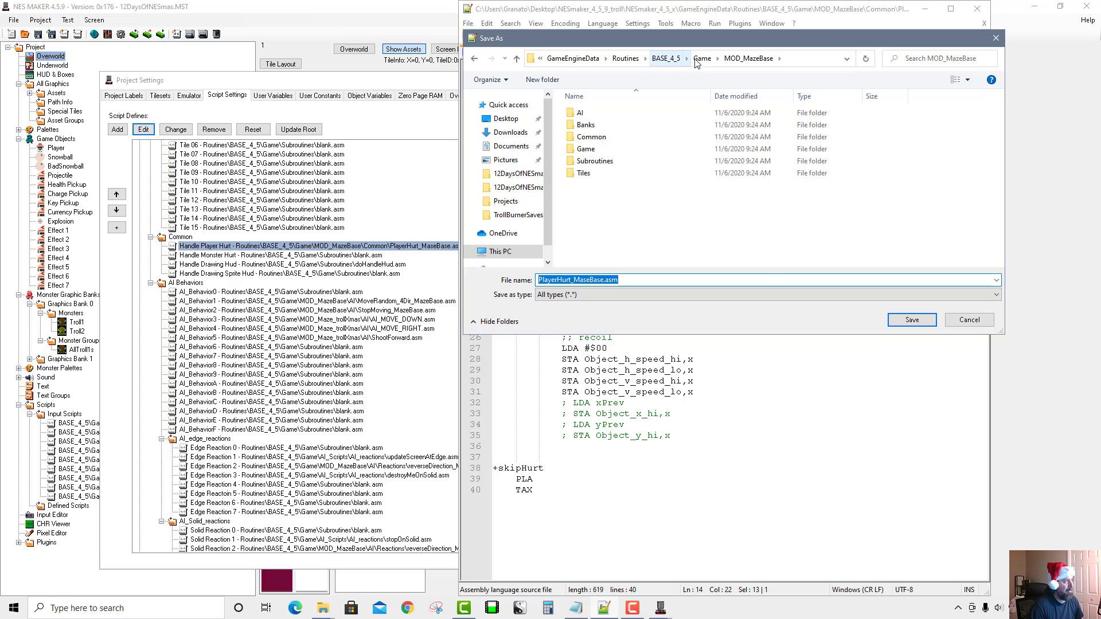
left_click(682, 63)
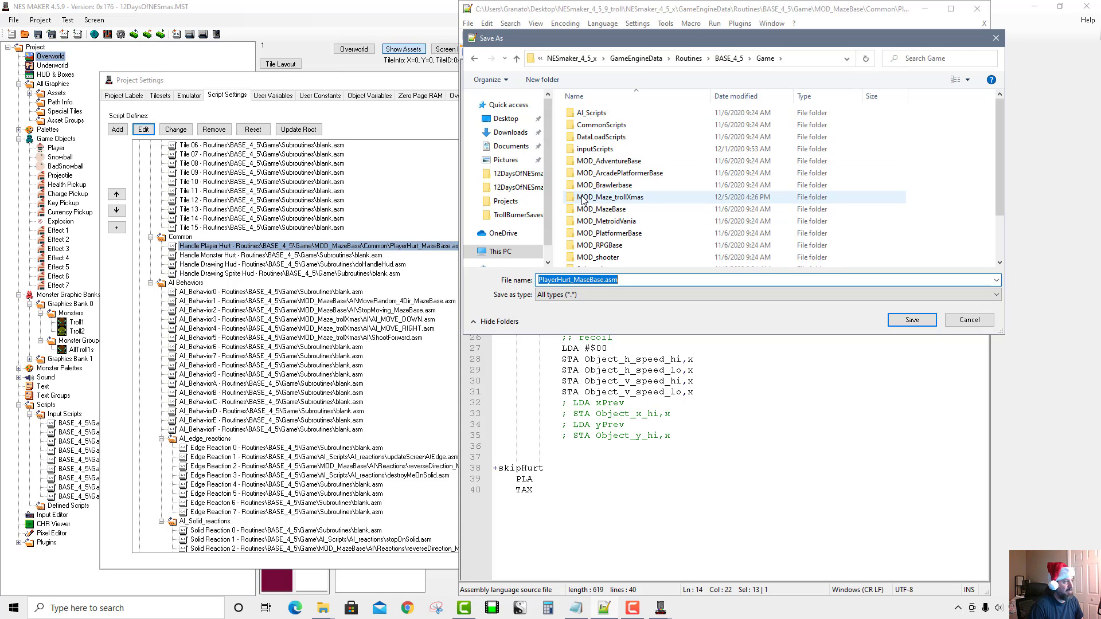
double_click(633, 198)
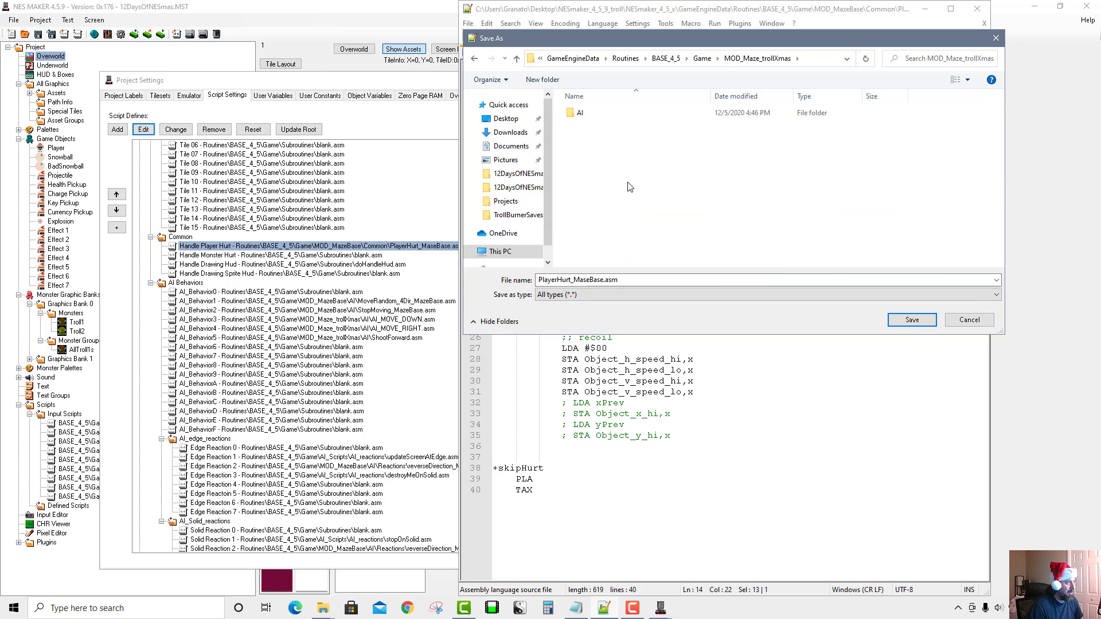
right_click(581, 160)
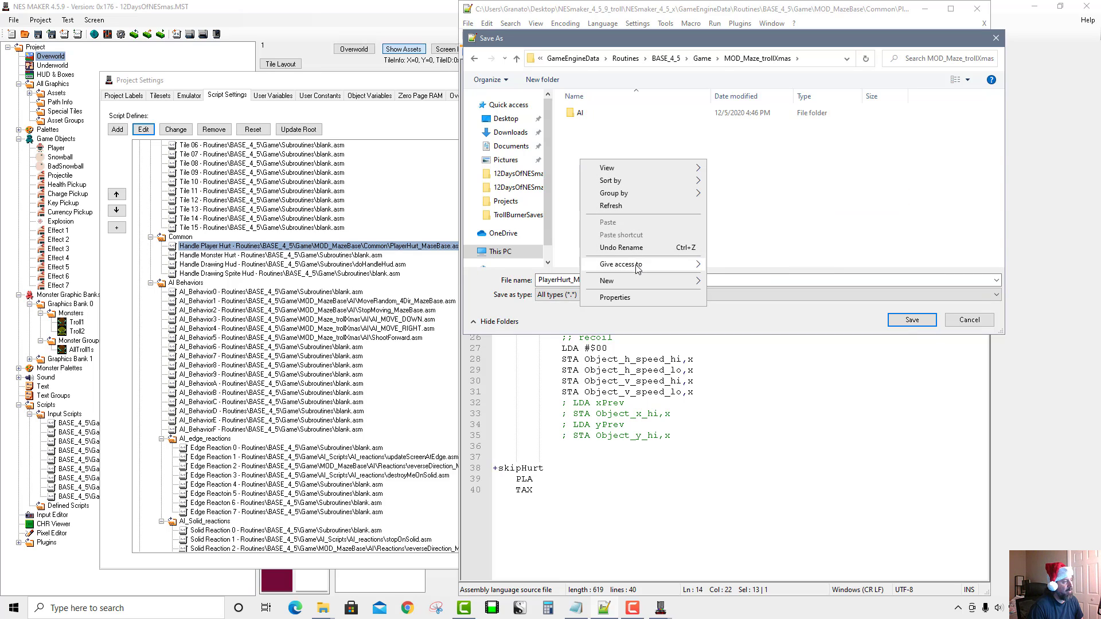
mouse_move(637, 281)
left_click(731, 281)
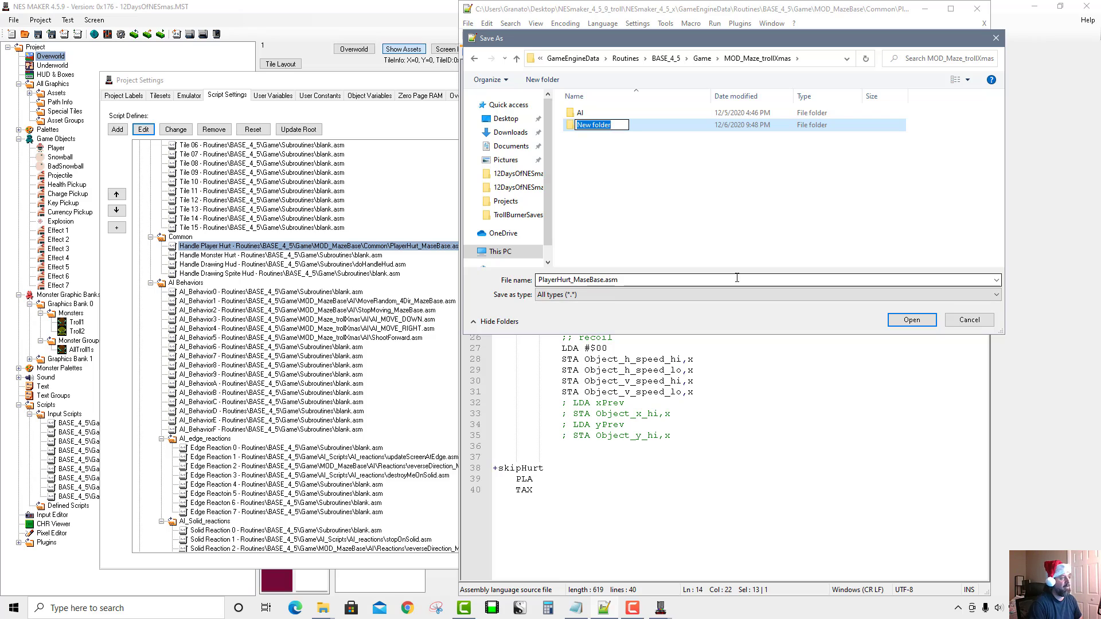
type("Common")
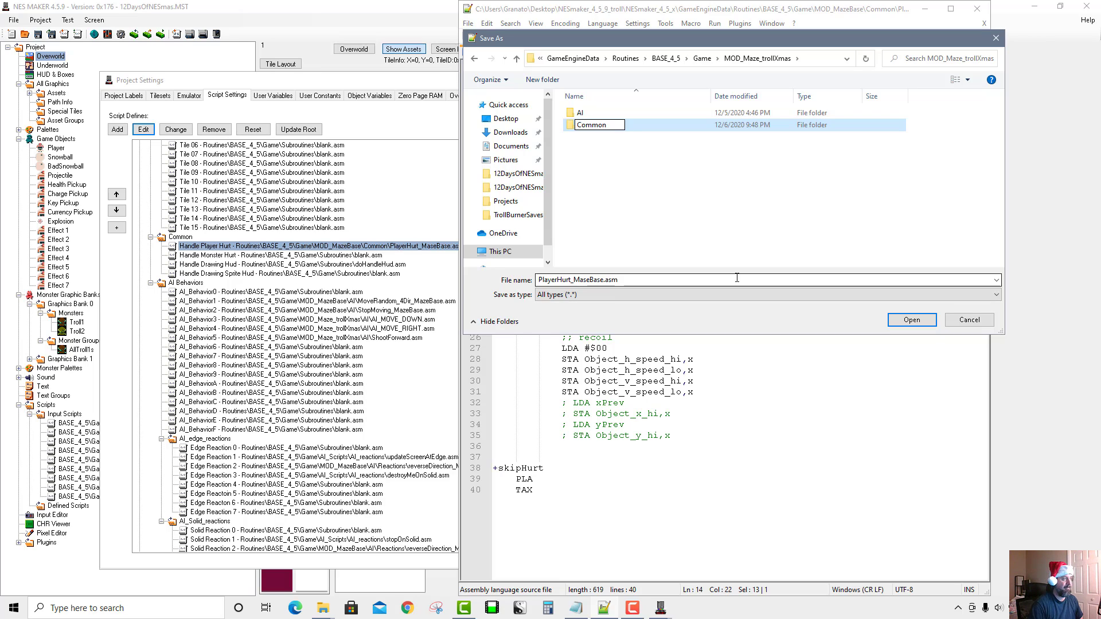
key("Return")
double_click(579, 125)
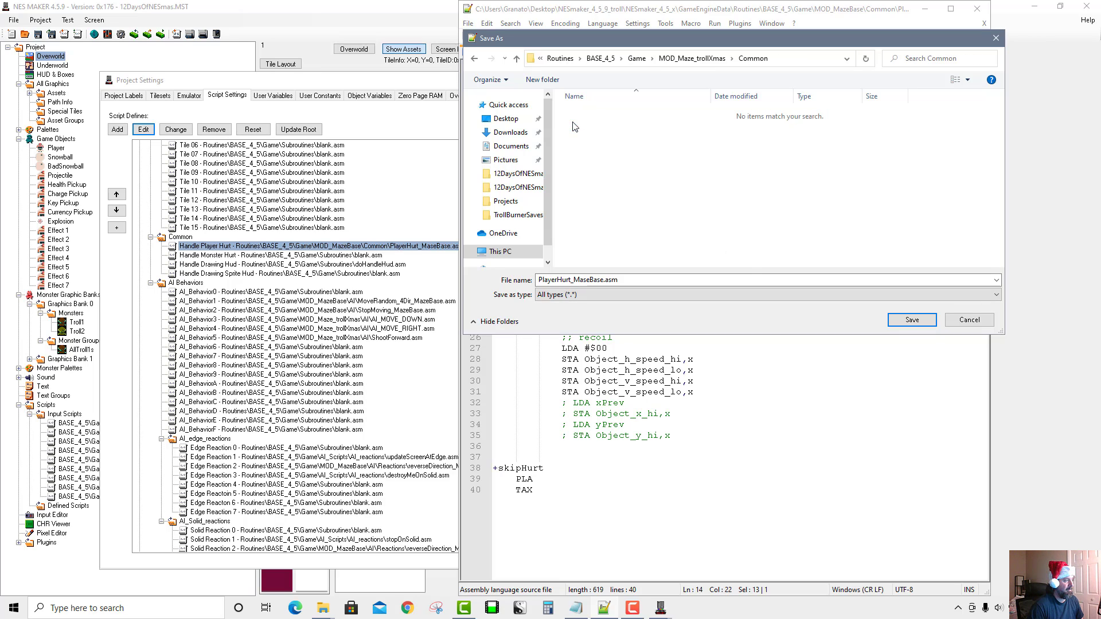
Step: Save the script copy in the new Common folder as PlayerHurt_MazeTrollBase.asm
left_click(596, 280)
left_click_drag(604, 280, 594, 280)
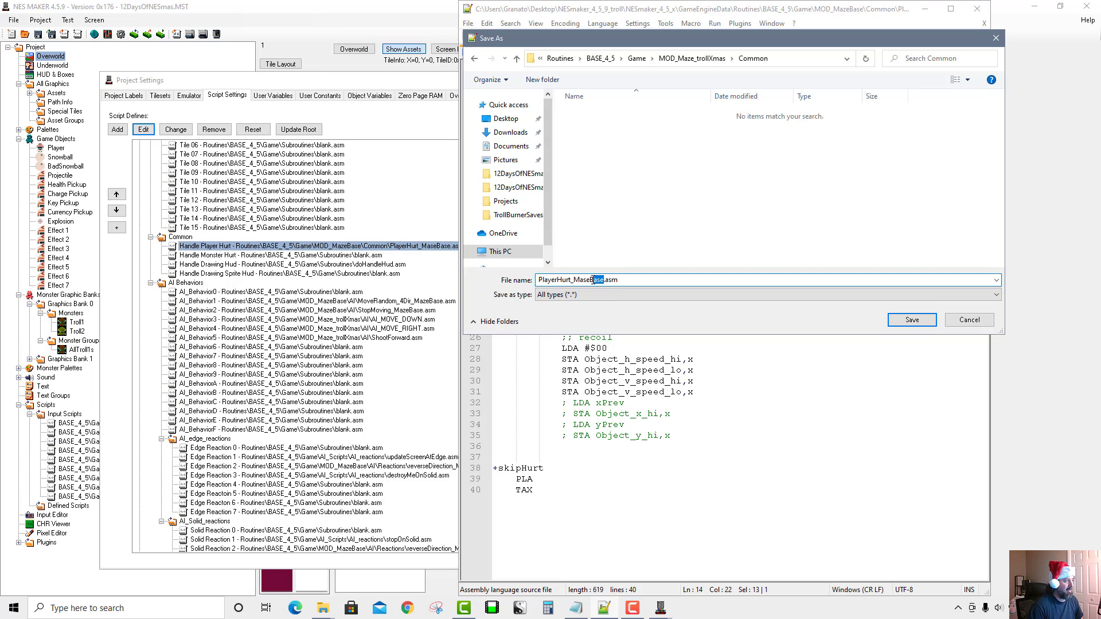
type("ze")
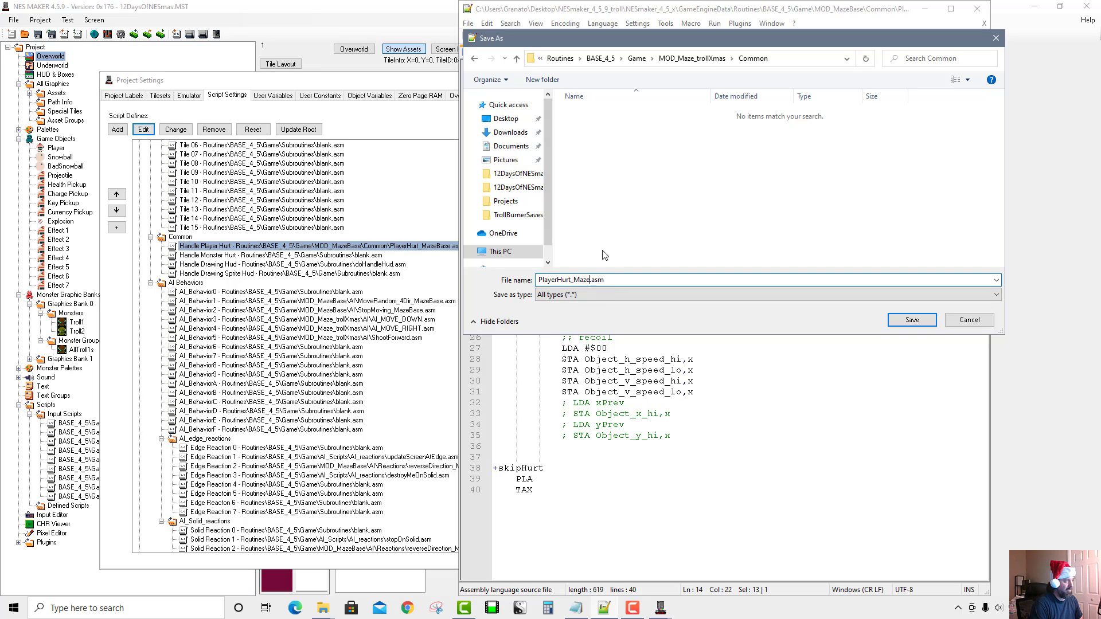
type("TrollBase")
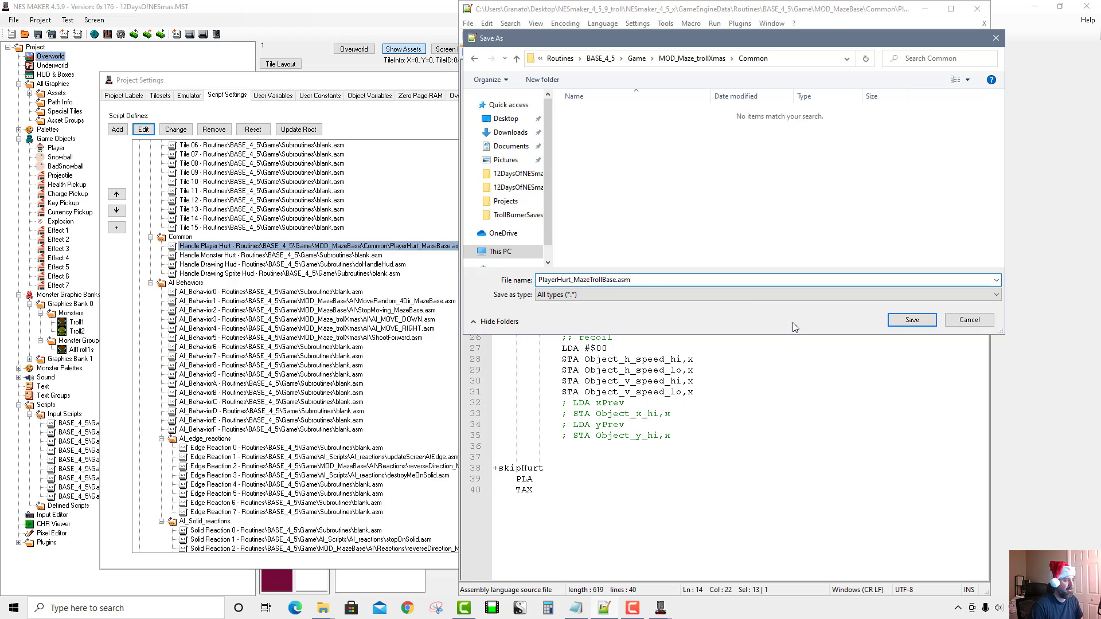
left_click(912, 320)
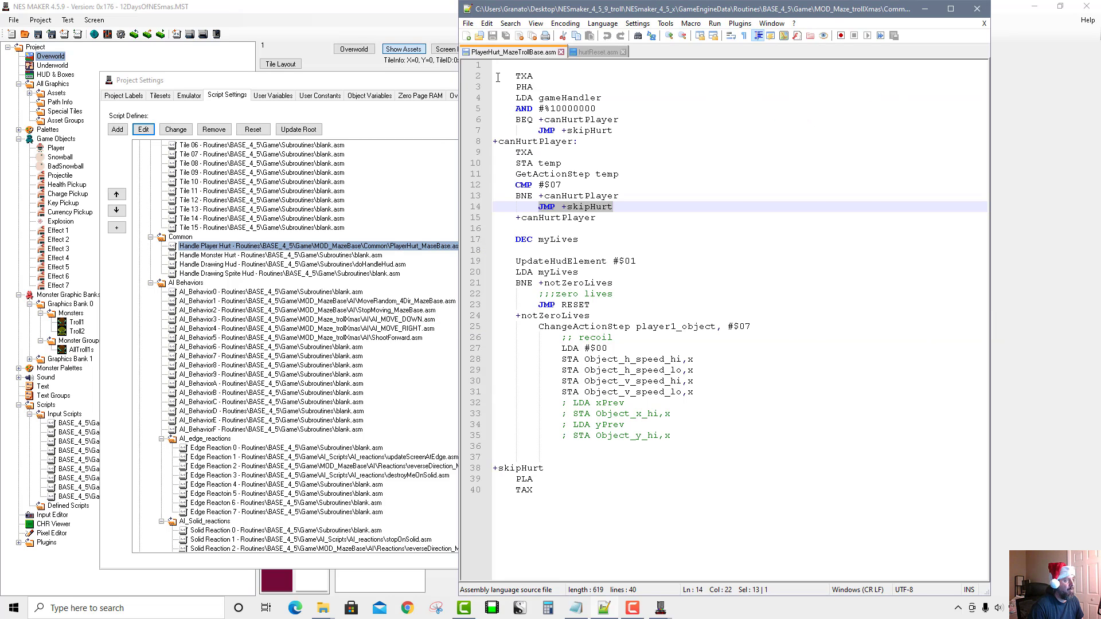
Step: Assign PlayerHurt_MazeTrollBase.asm from the MOD_Maze_trollXmas Common folder to the Handle Player Hurt script define
left_click(390, 283)
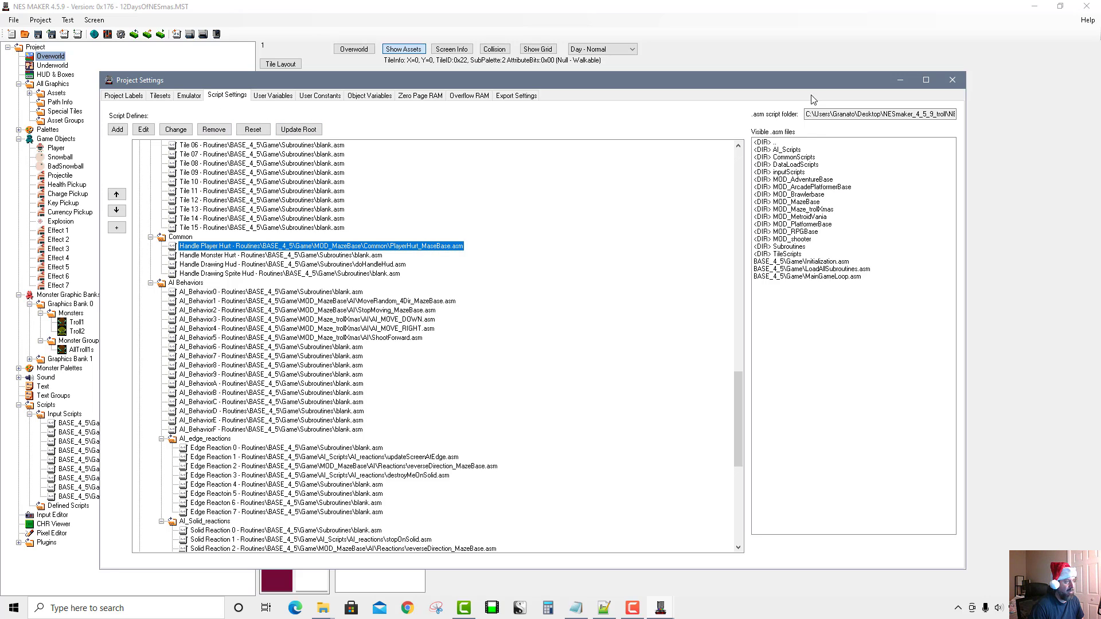
left_click(603, 612)
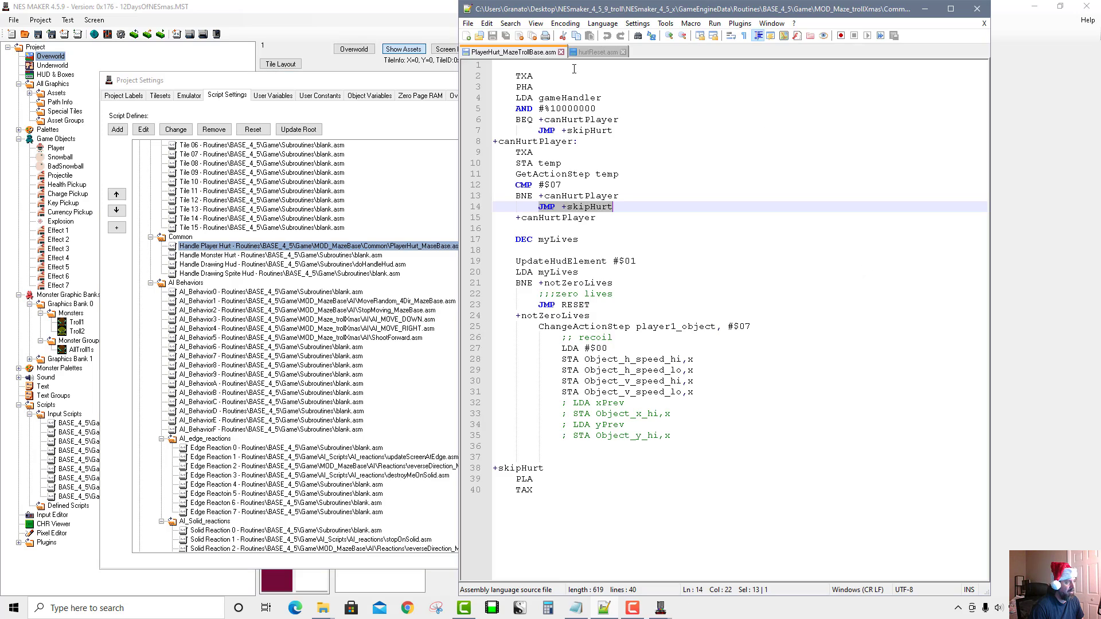
left_click(355, 166)
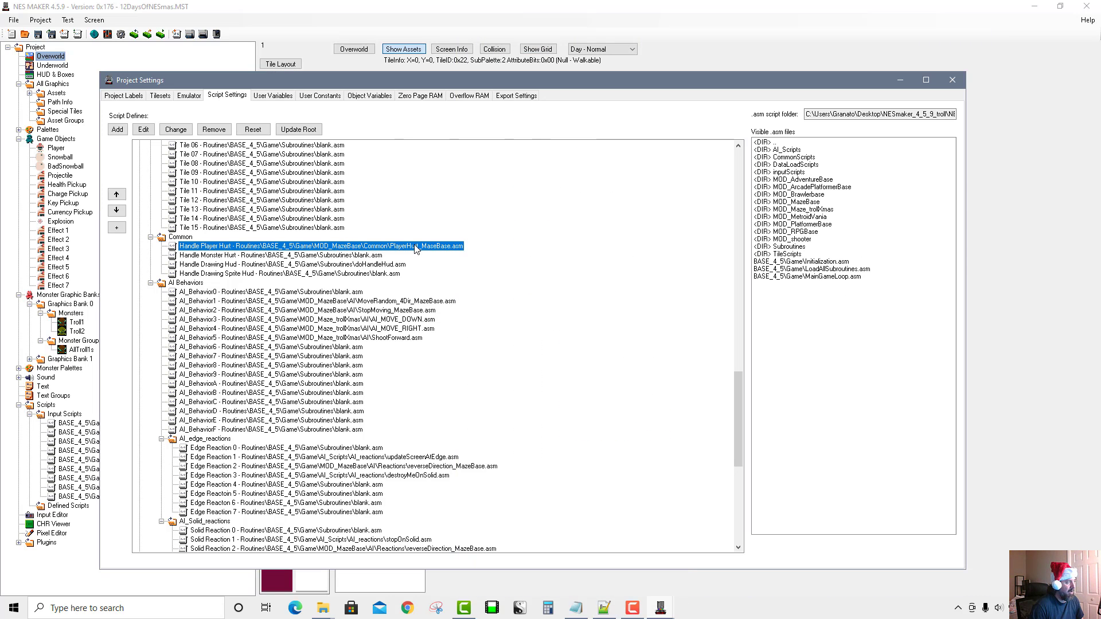
double_click(809, 209)
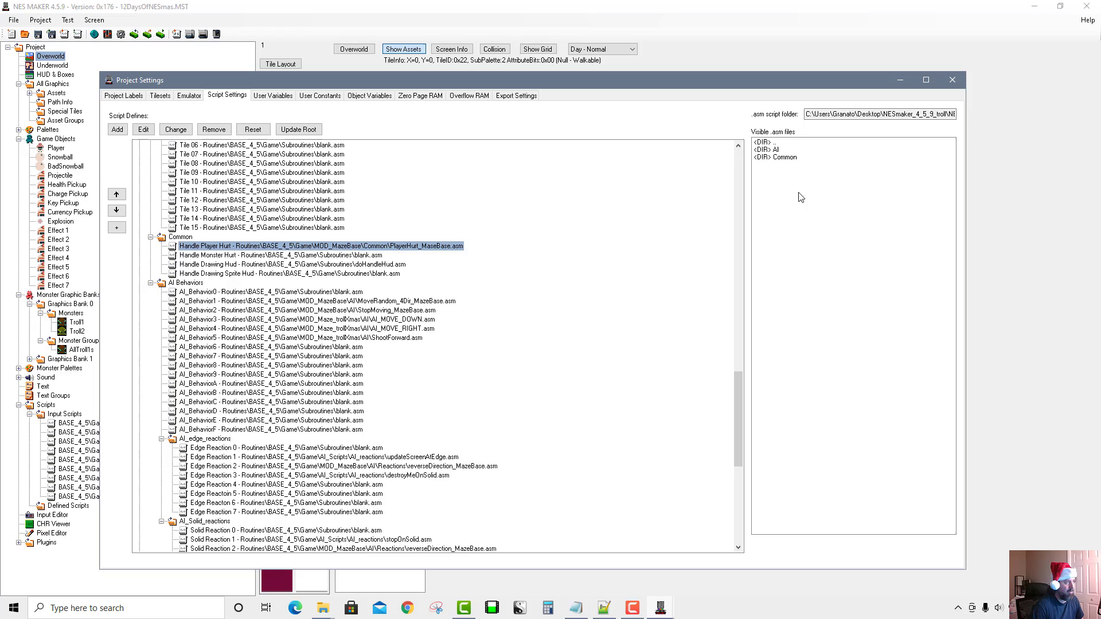
double_click(784, 159)
double_click(895, 149)
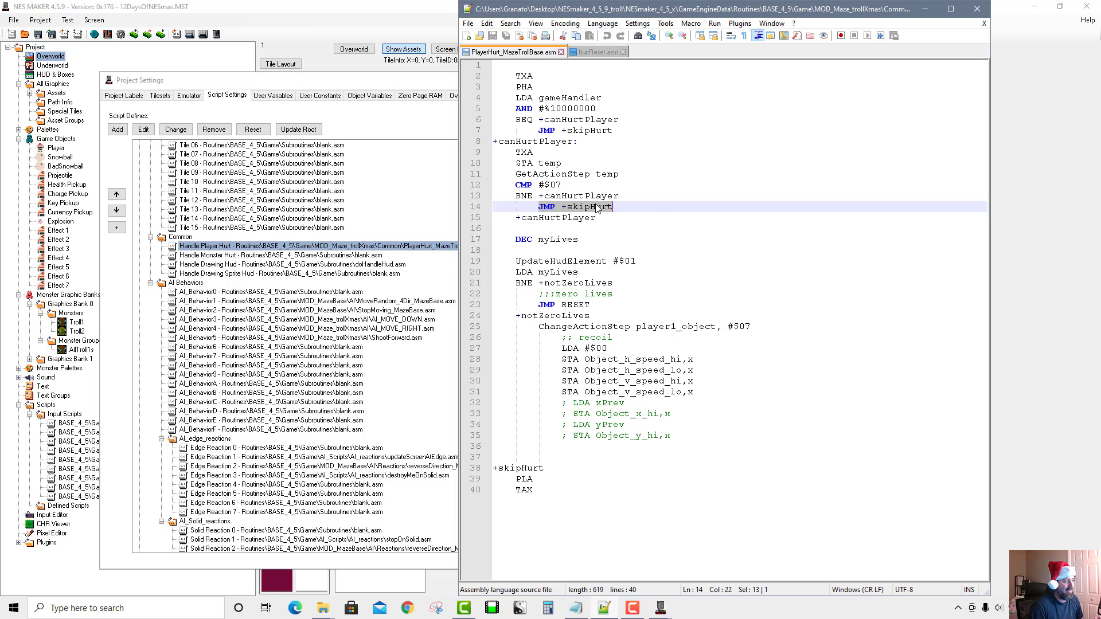
Step: Examine the myLives and zero-lives block and the ChangeActionStep and recoil lines in PlayerHurt_MazeTrollBase.asm
left_click_drag(516, 241, 668, 255)
left_click(673, 291)
left_click_drag(627, 314, 475, 237)
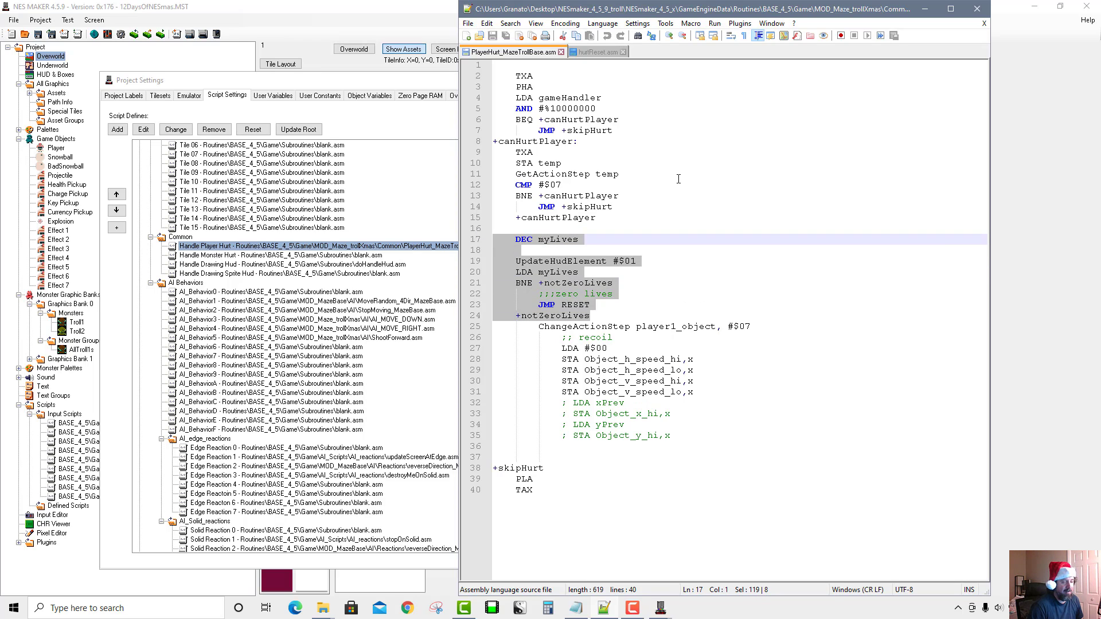
left_click(742, 272)
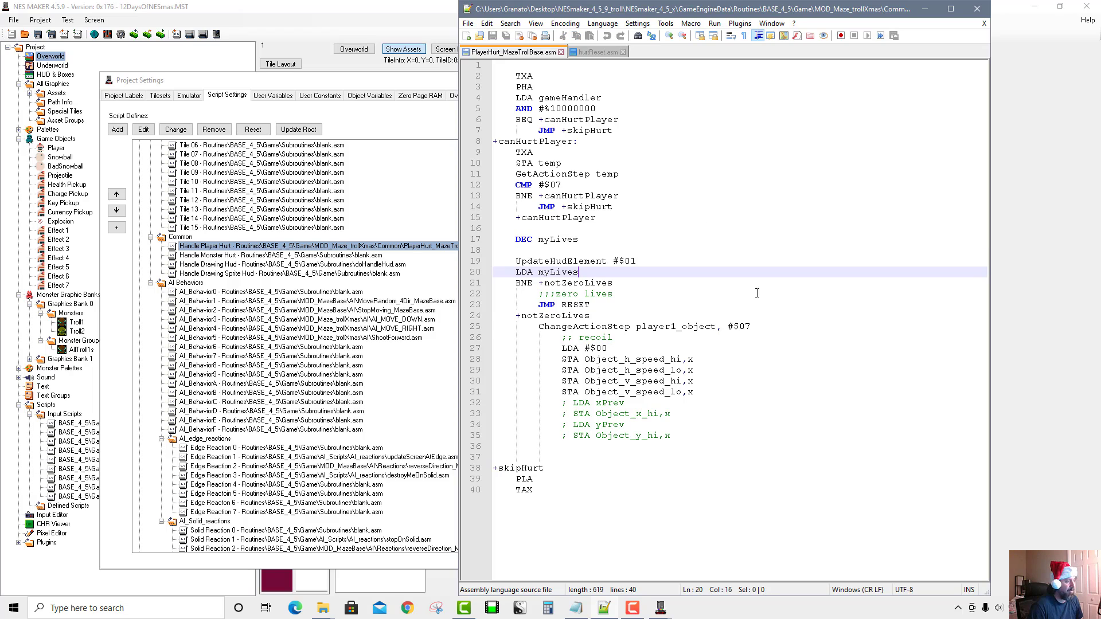
left_click_drag(519, 323, 743, 436)
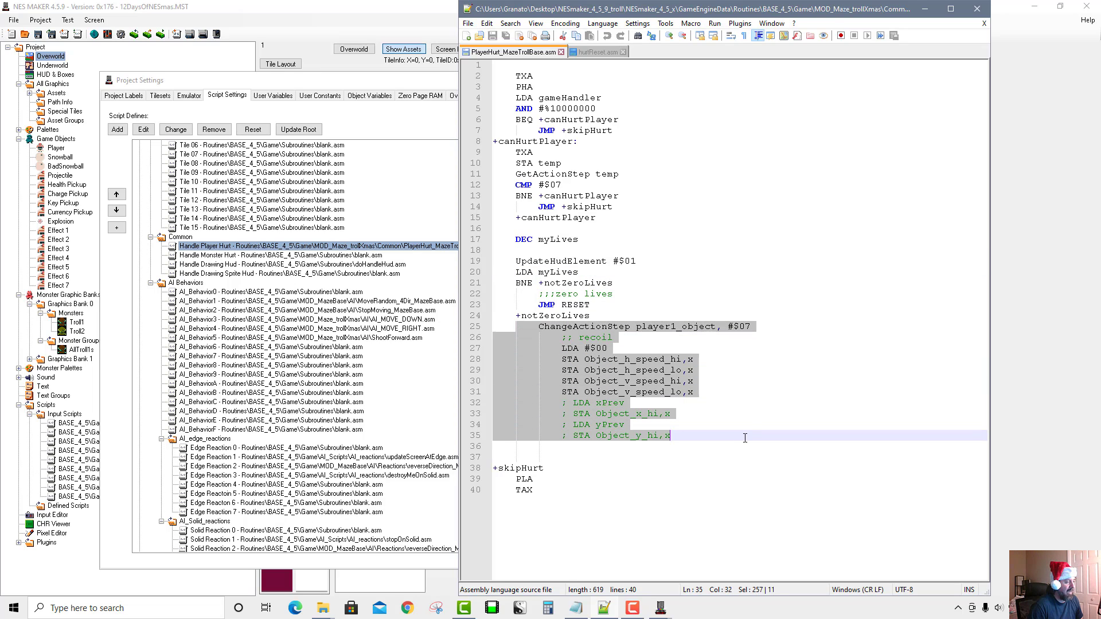
left_click(721, 307)
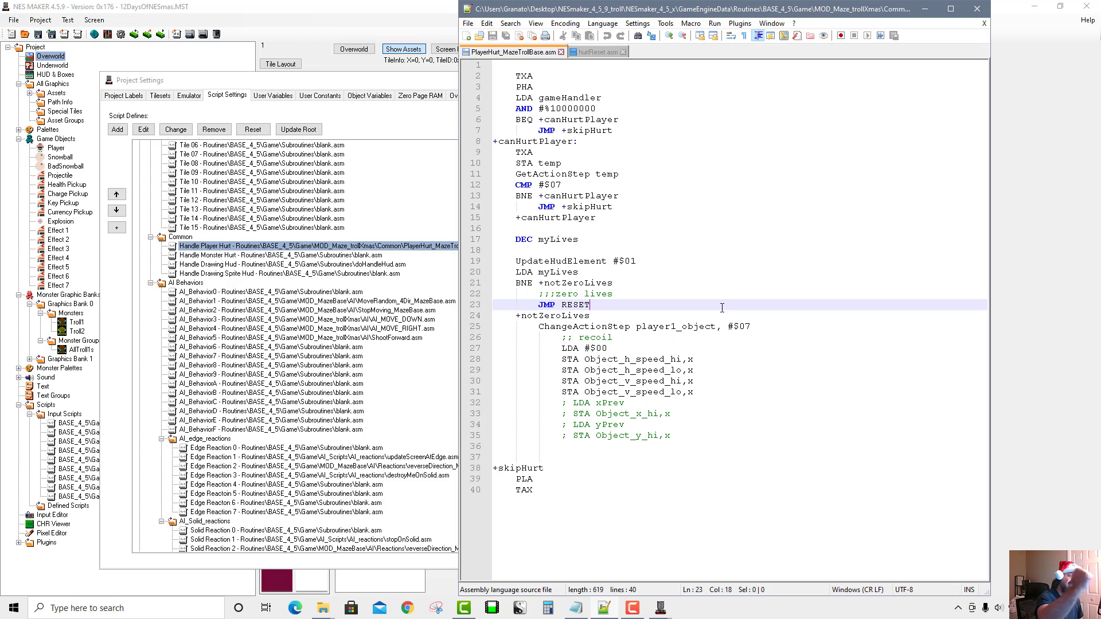
Step: Close the project settings and open the Player game object for editing
left_click(55, 152)
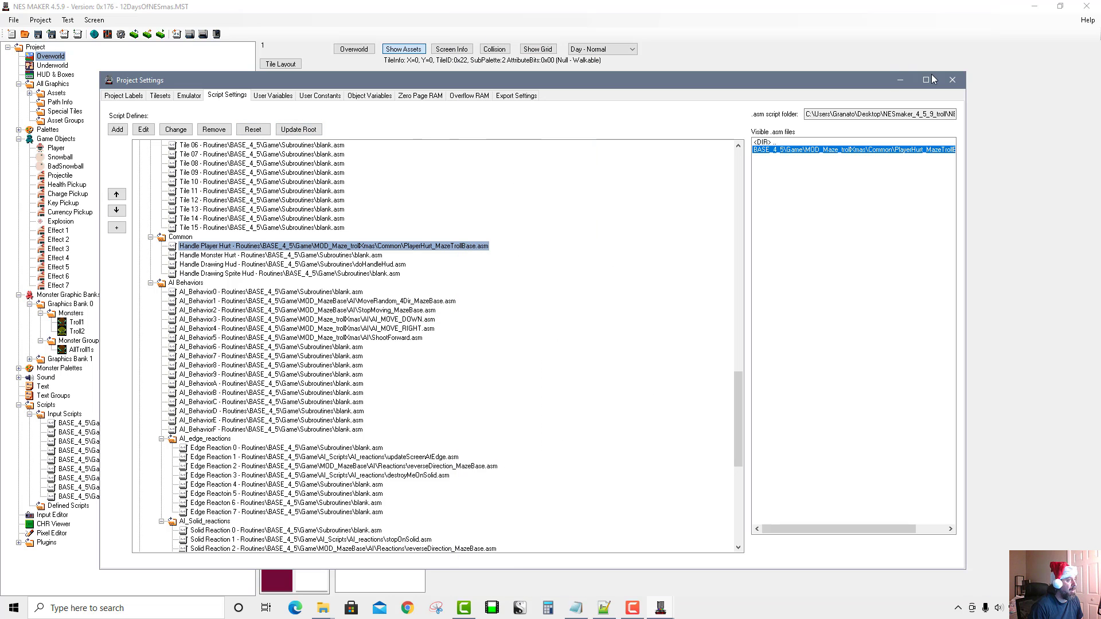
left_click(951, 80)
double_click(55, 149)
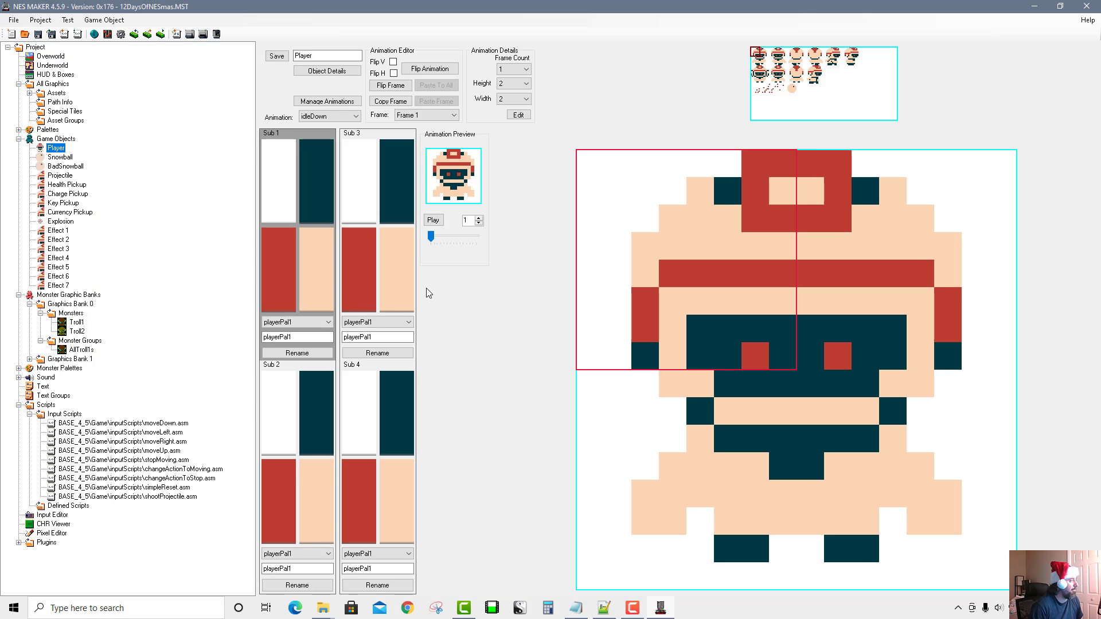
Step: Add a new animation named hurt to the Player object
left_click(334, 102)
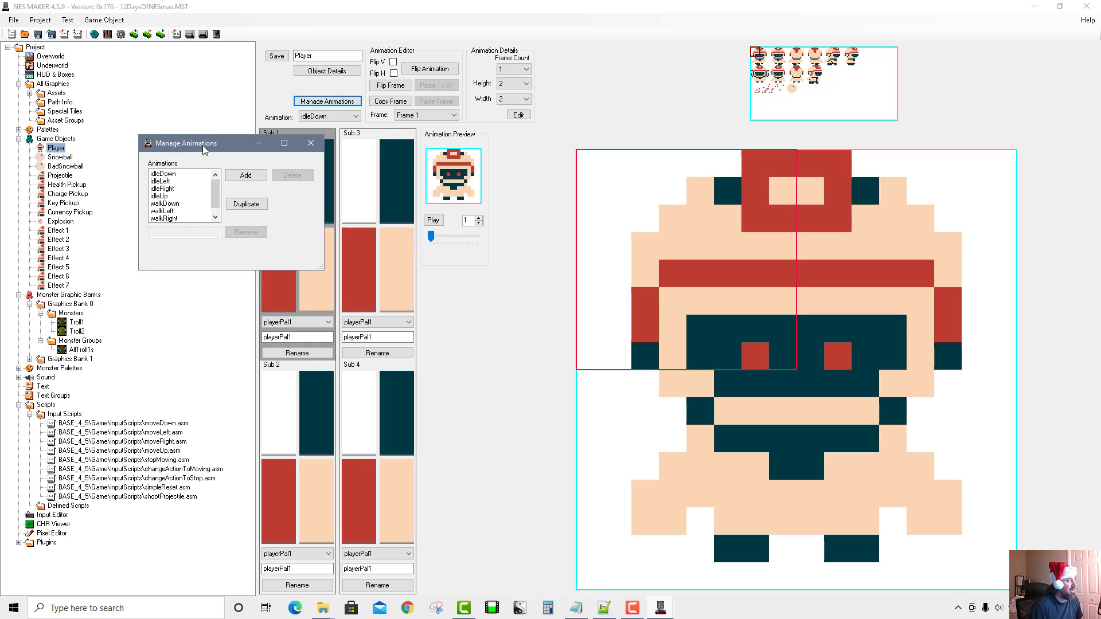
left_click(232, 177)
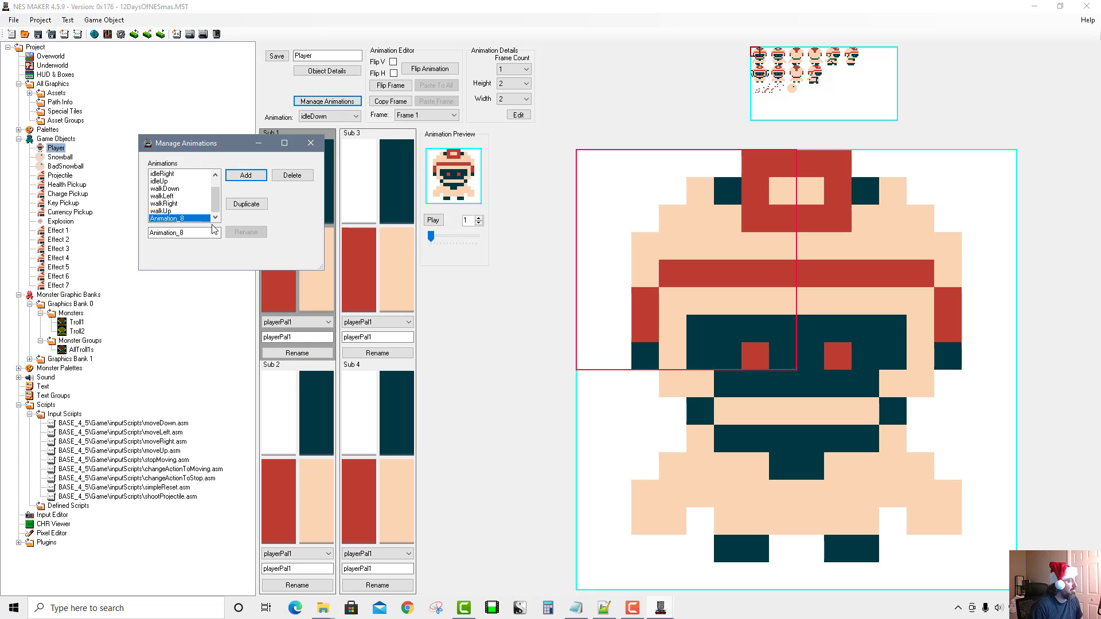
type("H")
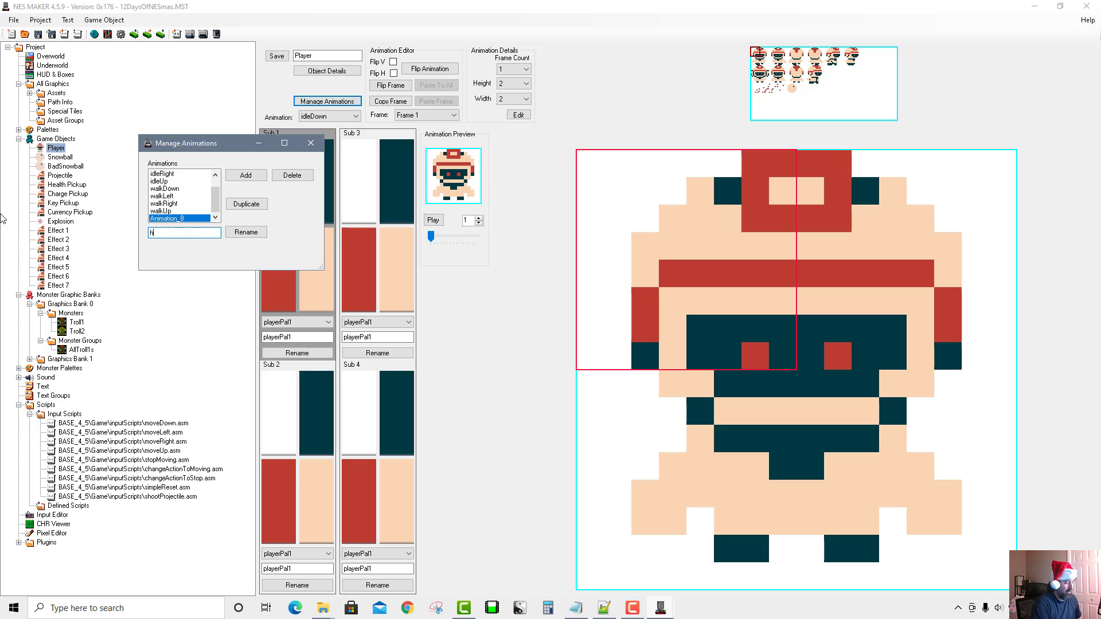
left_click(230, 232)
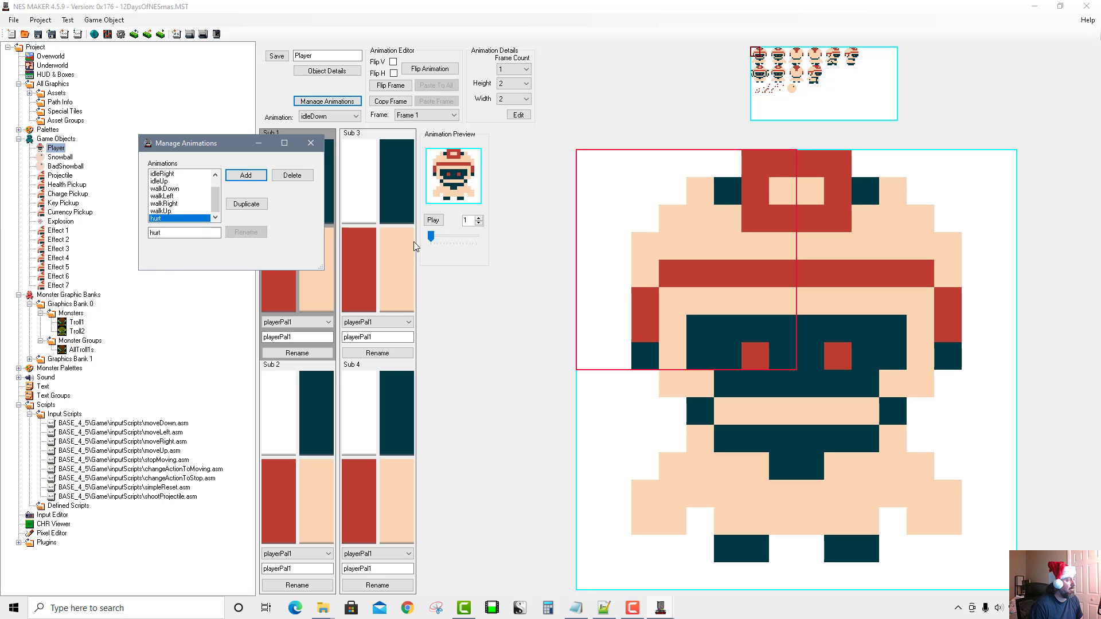
left_click(310, 142)
Step: Select the Player's hurt animation and set its frame count to 8
left_click(322, 116)
left_click(310, 186)
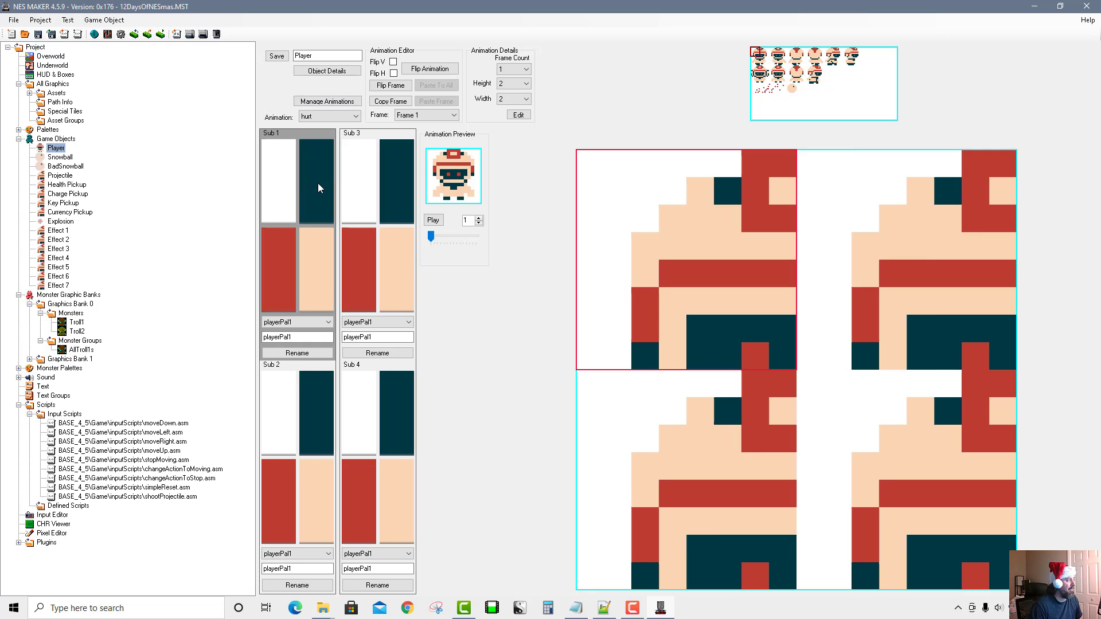
left_click(512, 70)
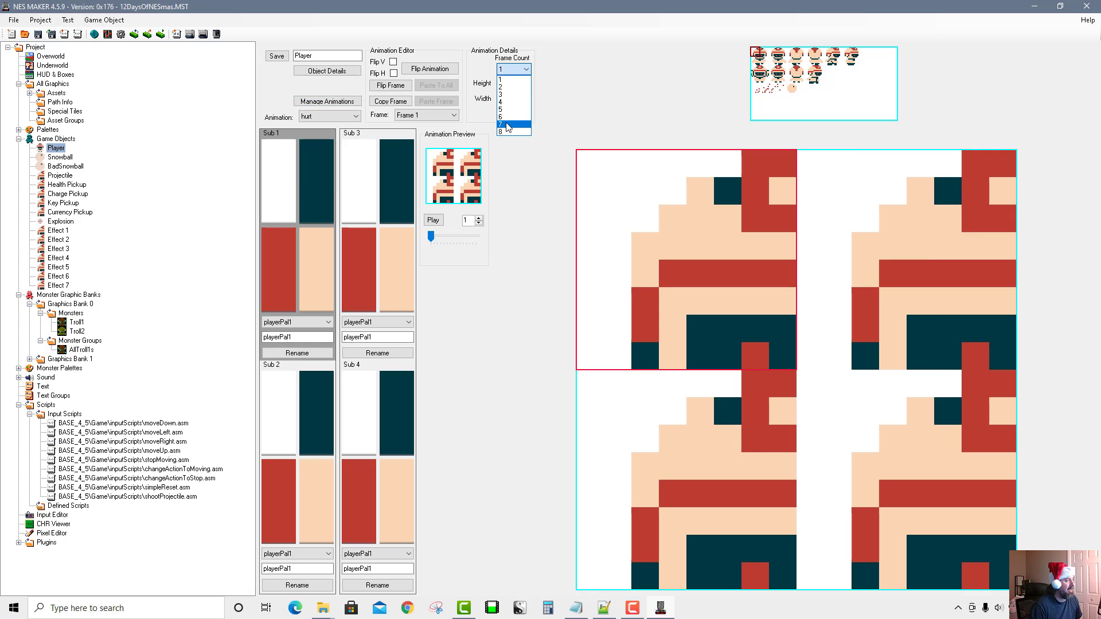
left_click(508, 132)
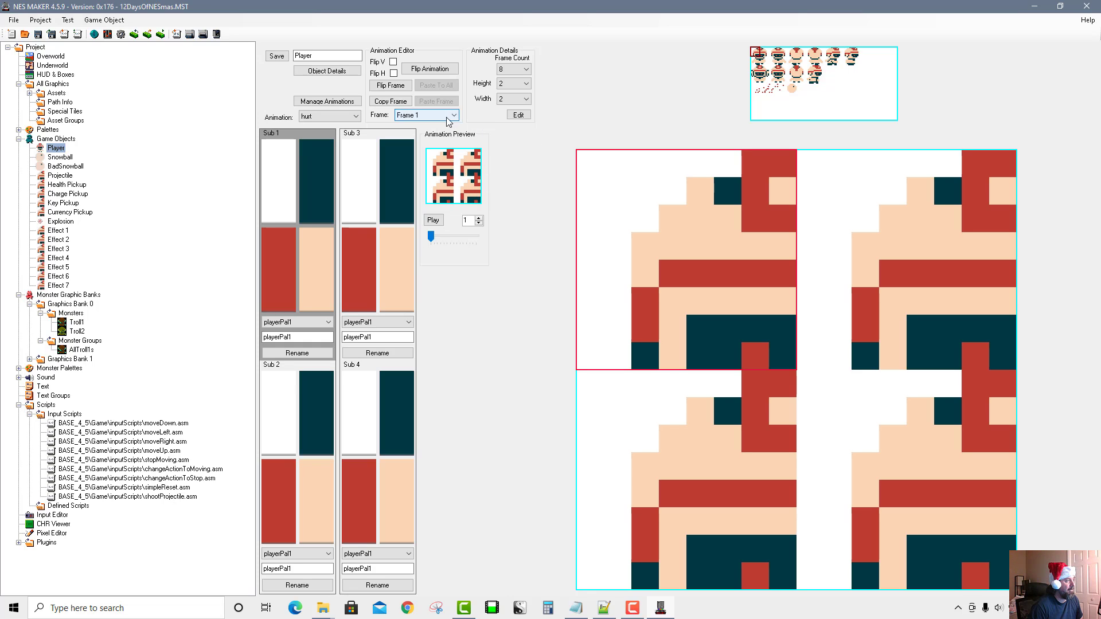
Step: Fill the hurt animation's frame 1 with the front-facing player sprite and frame 2 with the right-facing sprite
left_click(781, 73)
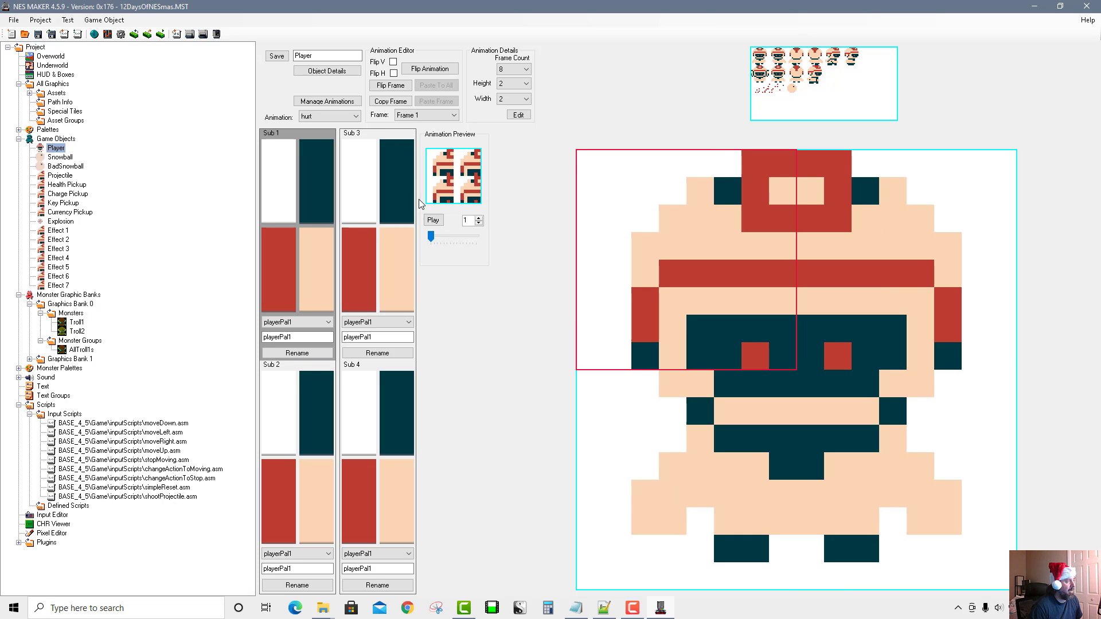
left_click(412, 115)
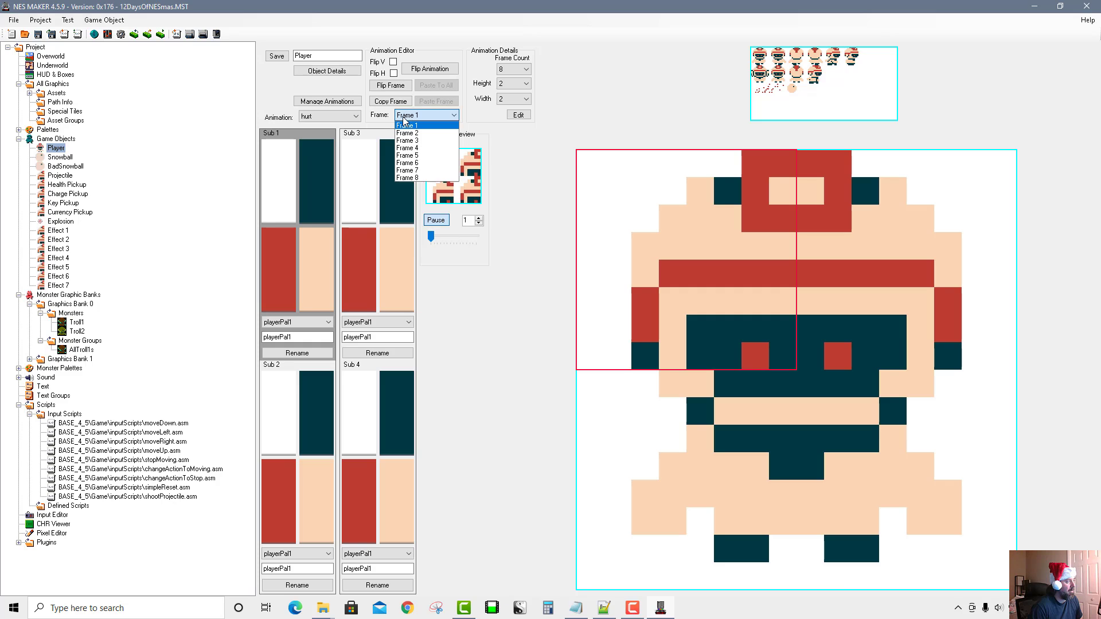
left_click(413, 130)
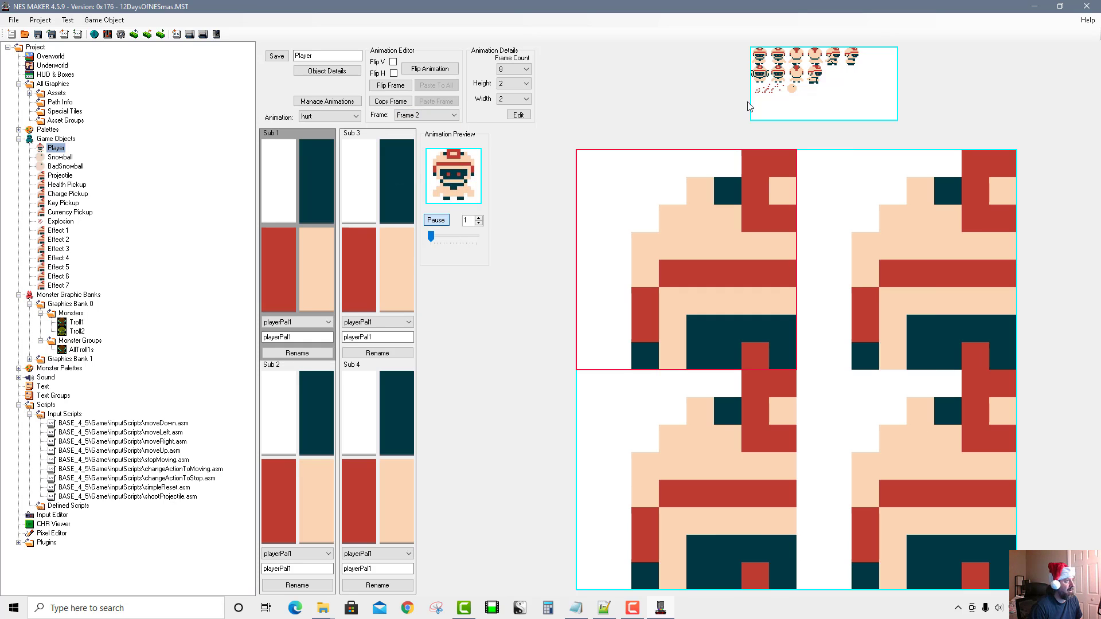
left_click(847, 55)
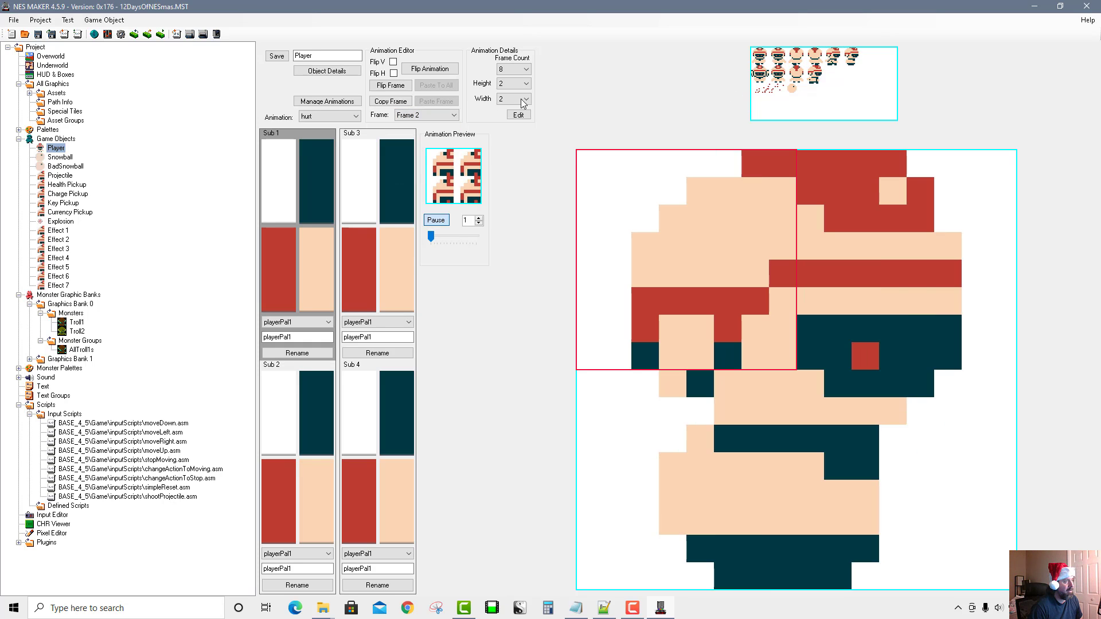
Step: Fill frame 3 of the hurt animation with the back-facing sprite and frame 4 with the side sprite flipped to face left
left_click(415, 115)
left_click(420, 141)
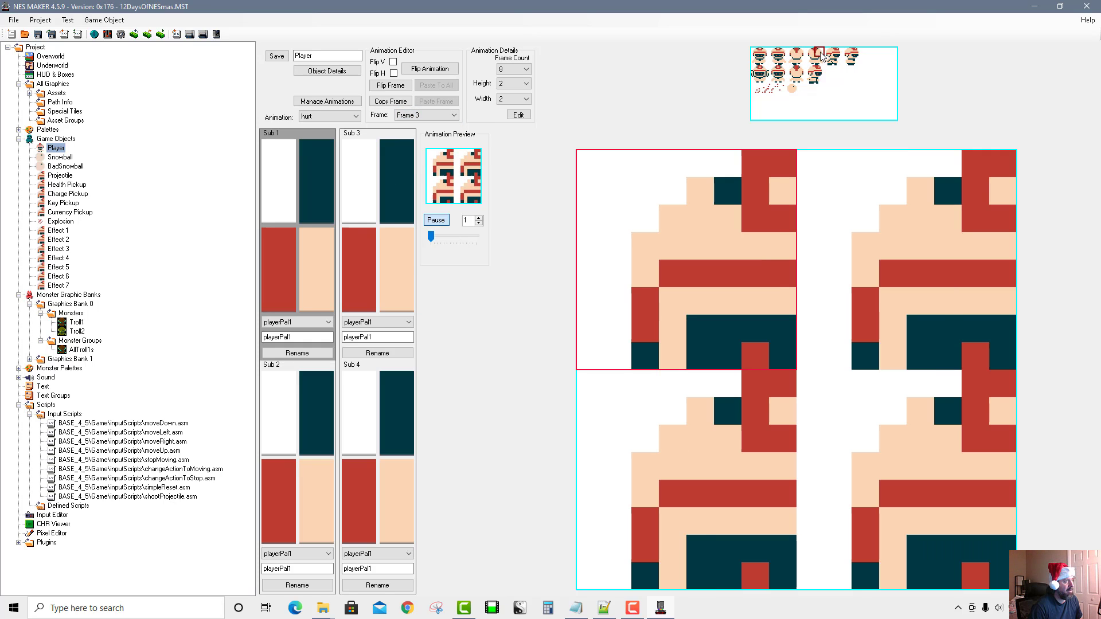
left_click(798, 78)
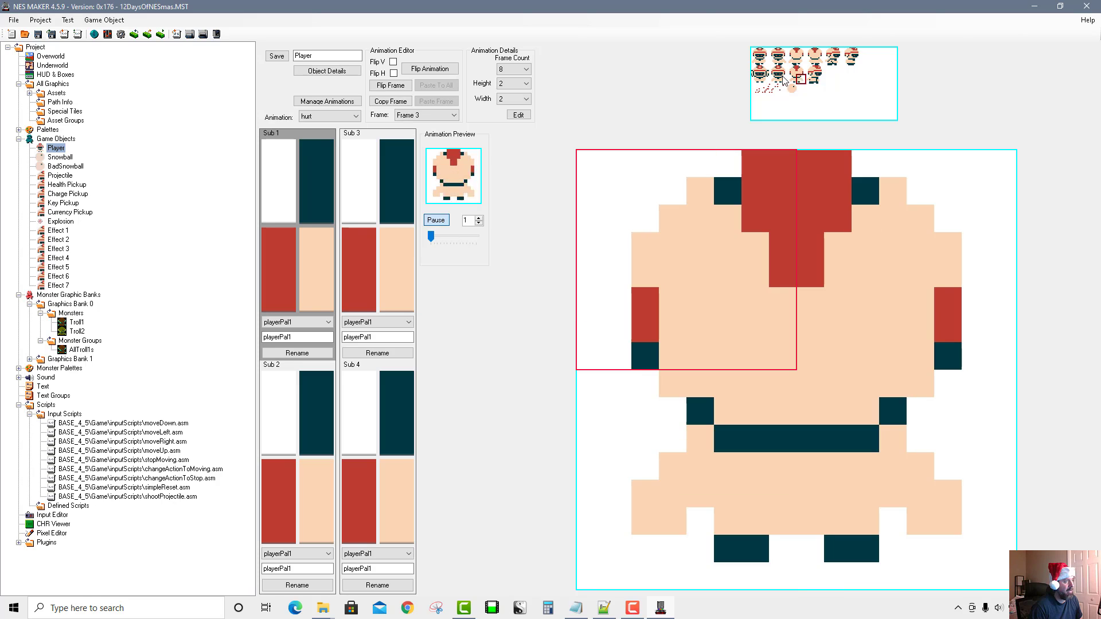
left_click(423, 115)
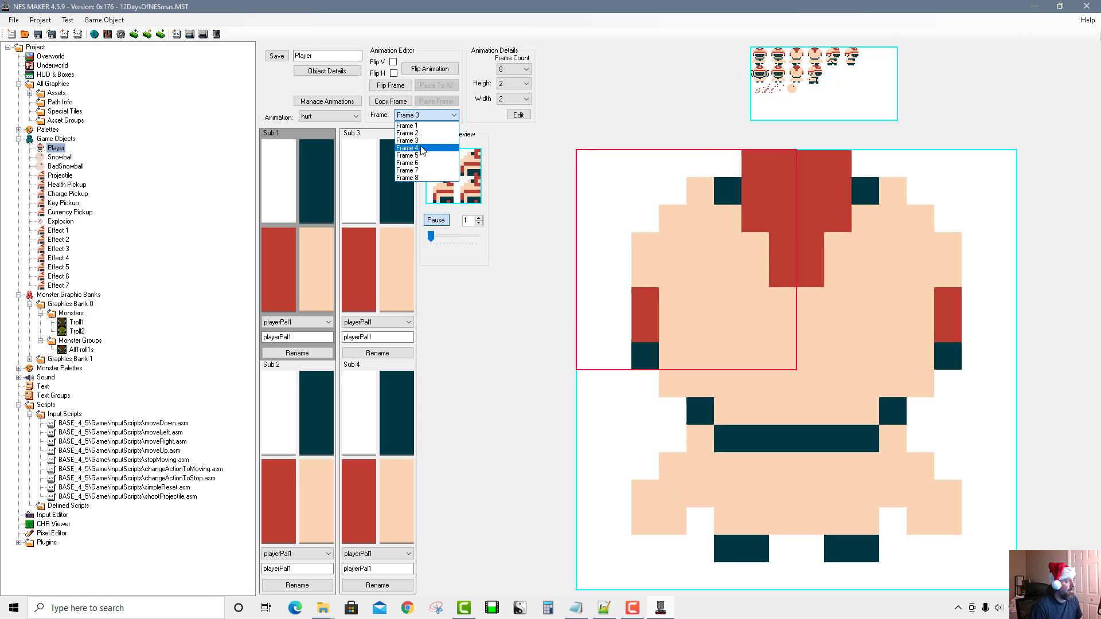
left_click(422, 148)
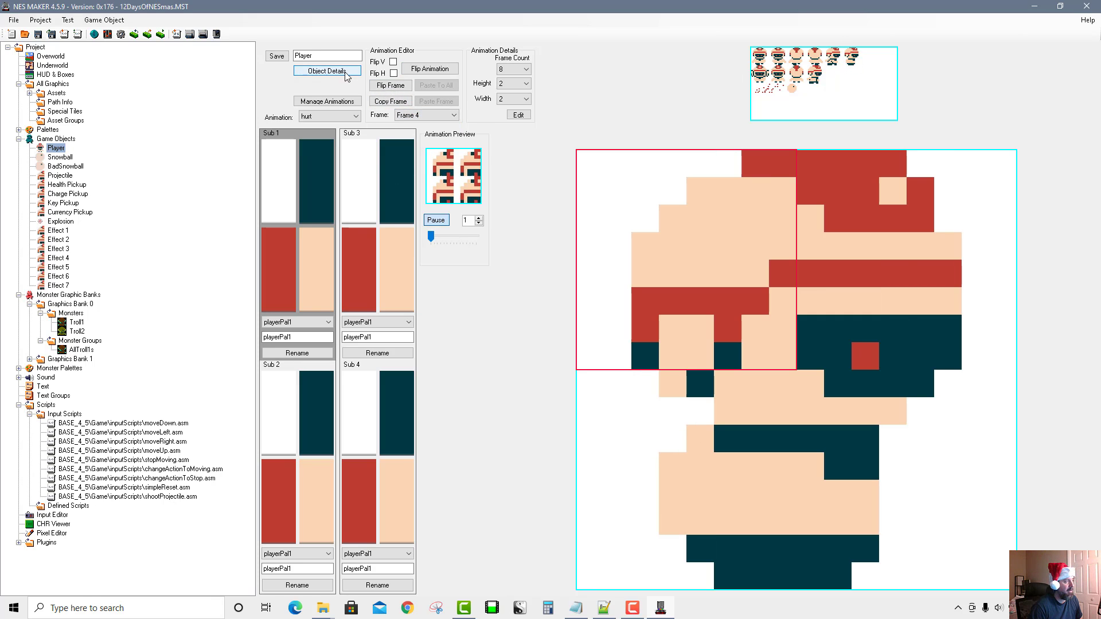
left_click(387, 86)
Step: Fill frame 5 of the hurt animation with the front-facing sprite and frame 6 with the right-facing sprite
left_click(428, 115)
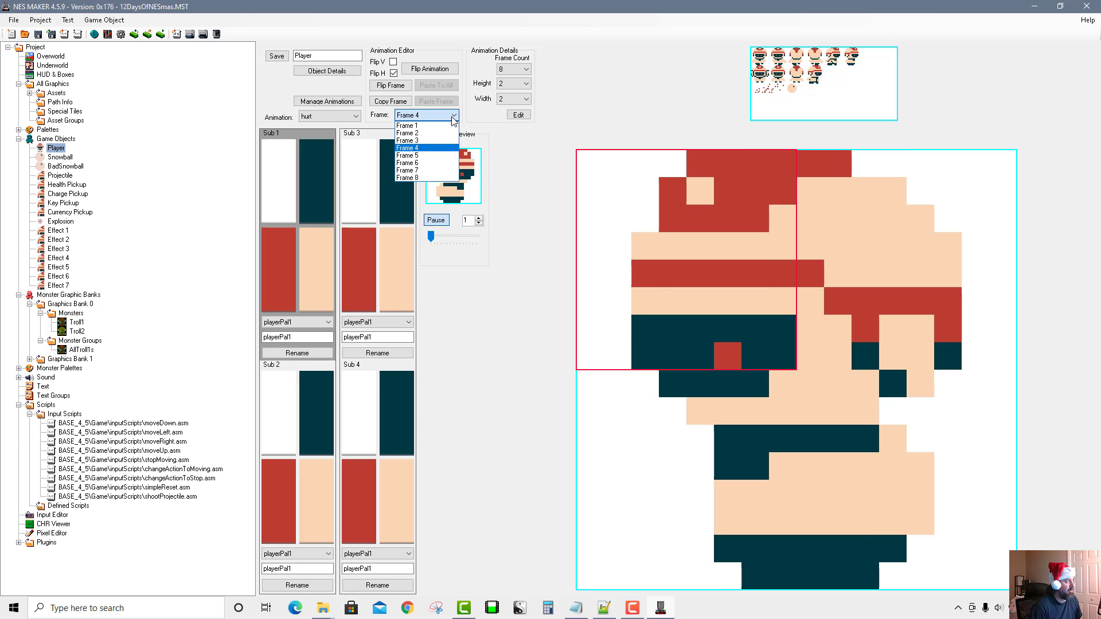
left_click(444, 156)
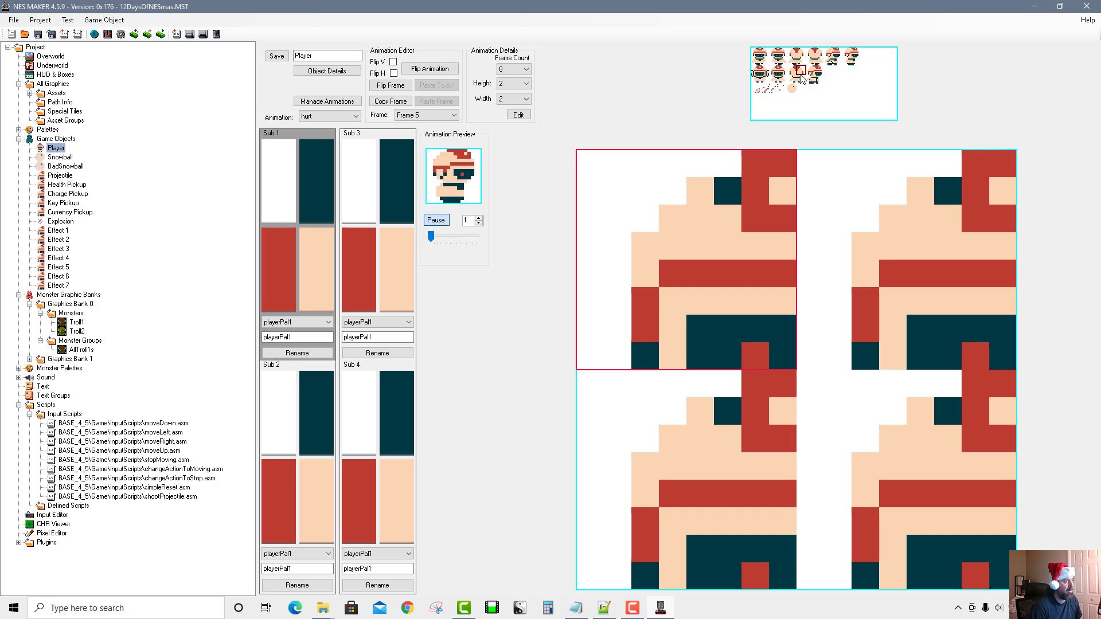
left_click(781, 76)
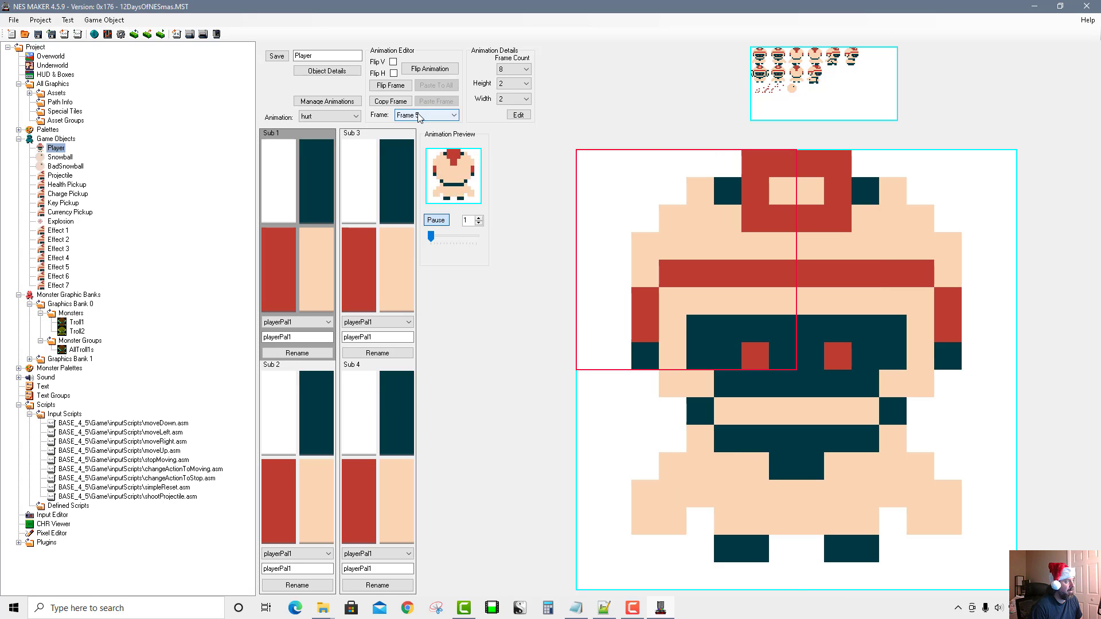
left_click(418, 116)
left_click(443, 163)
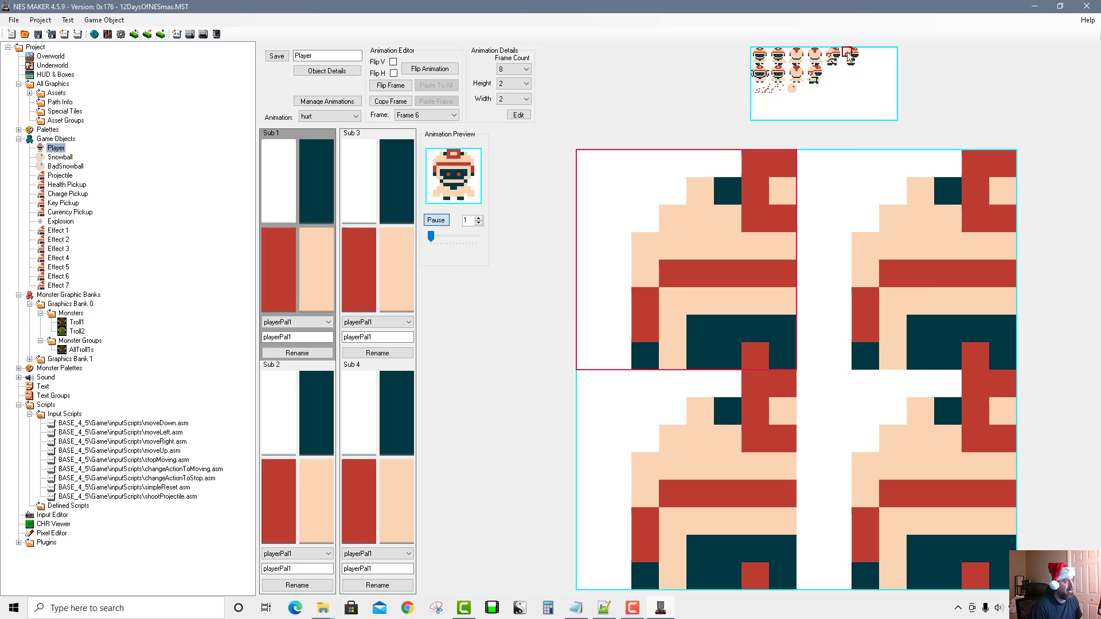
left_click(798, 68)
Step: Fill frame 7 of the hurt animation with the back-facing sprite and place the unflipped side sprite in frame 8
left_click(424, 115)
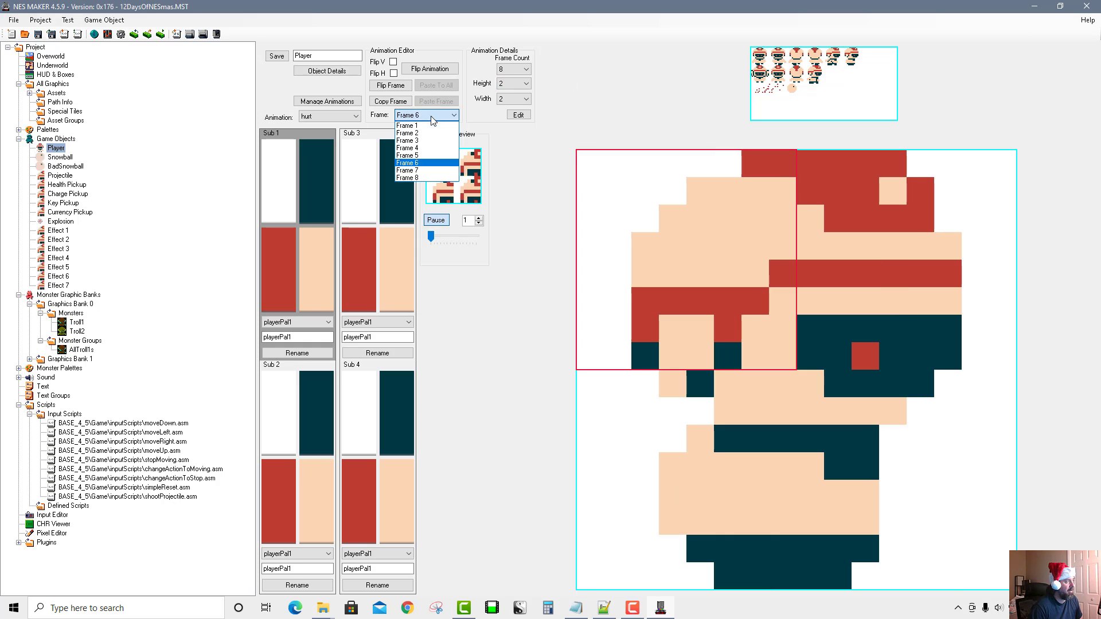
left_click(420, 171)
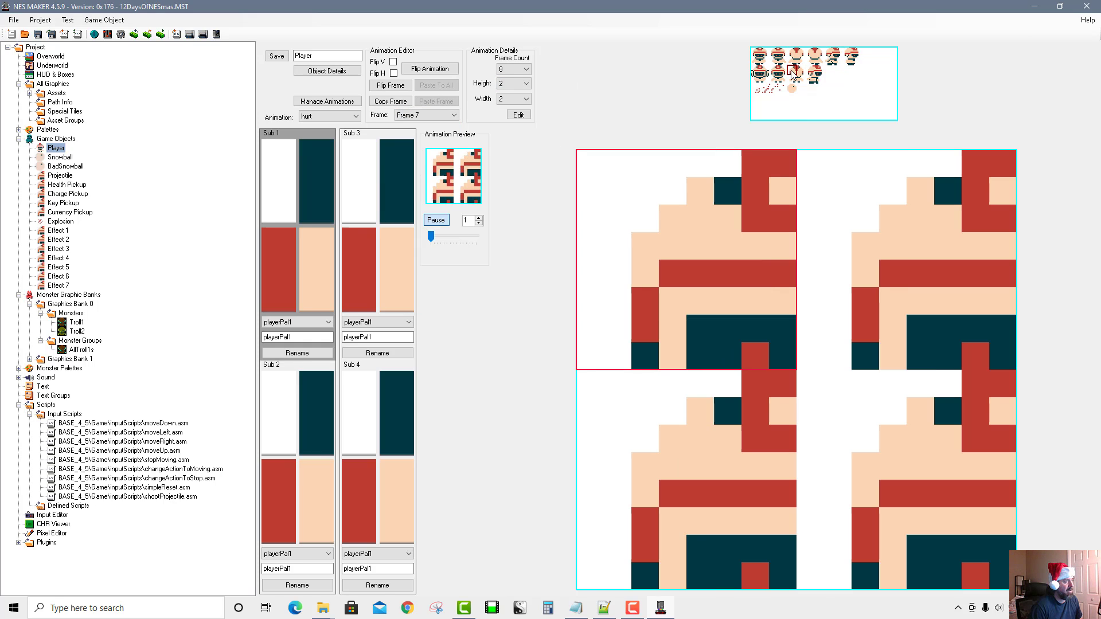
left_click(793, 71)
left_click(439, 115)
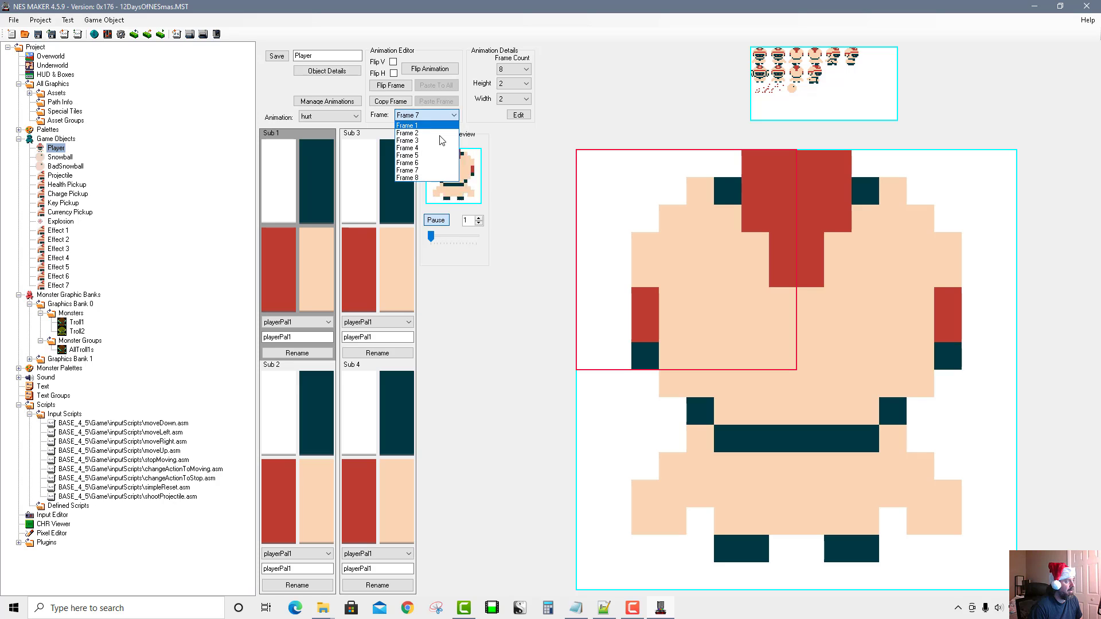
left_click(440, 176)
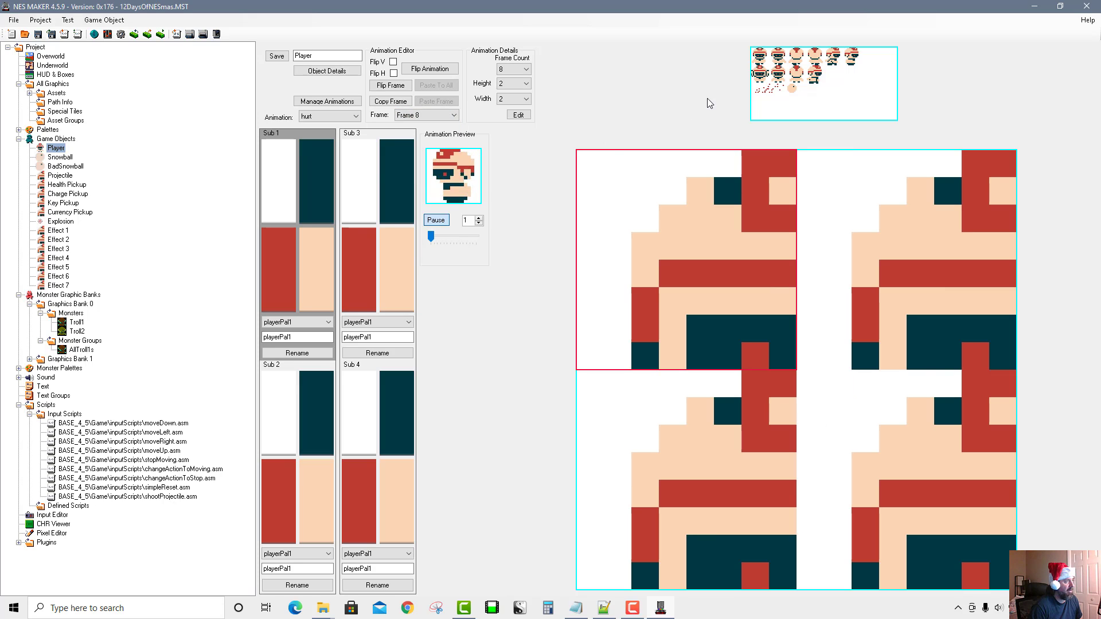
left_click(851, 57)
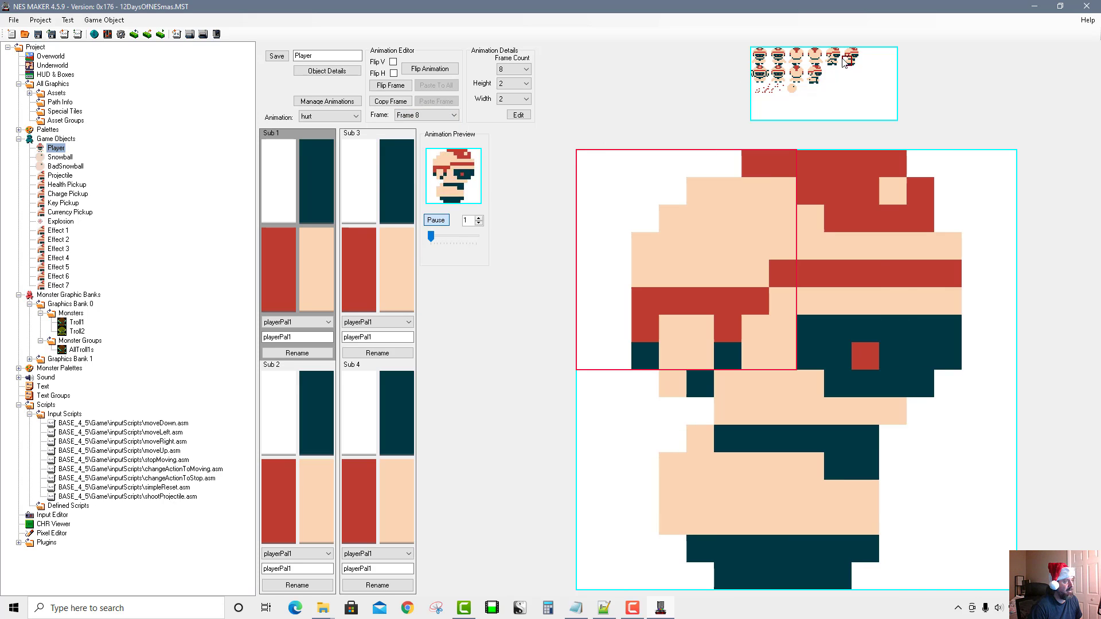
Step: Flip frame 8 of the hurt animation horizontally and set the animation preview speed to 3
left_click(392, 89)
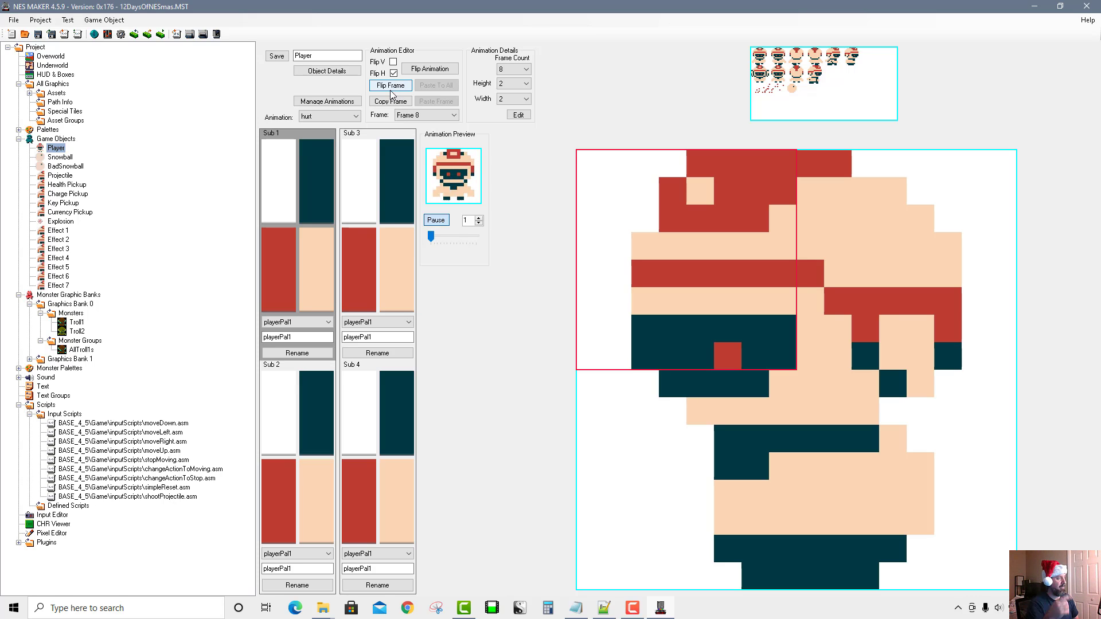
left_click(452, 235)
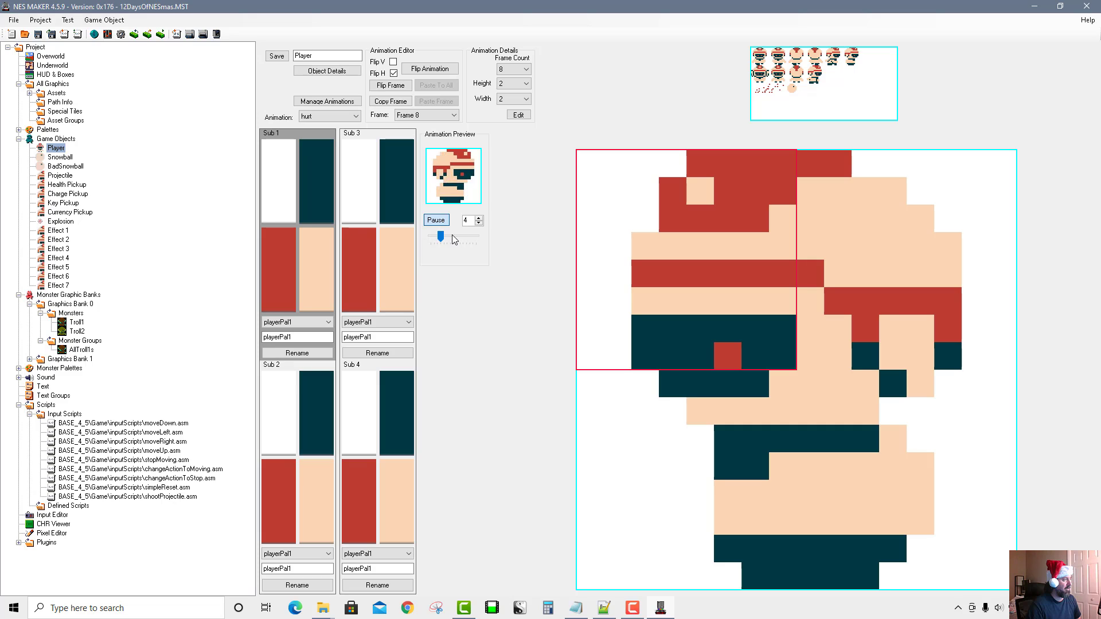
left_click(438, 237)
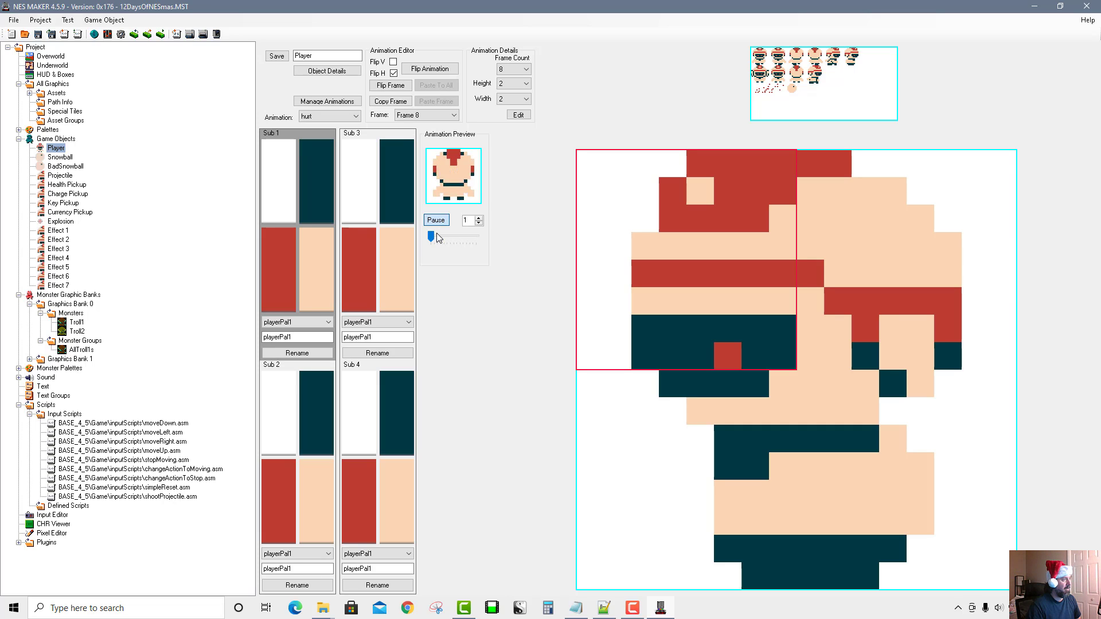
left_click(437, 237)
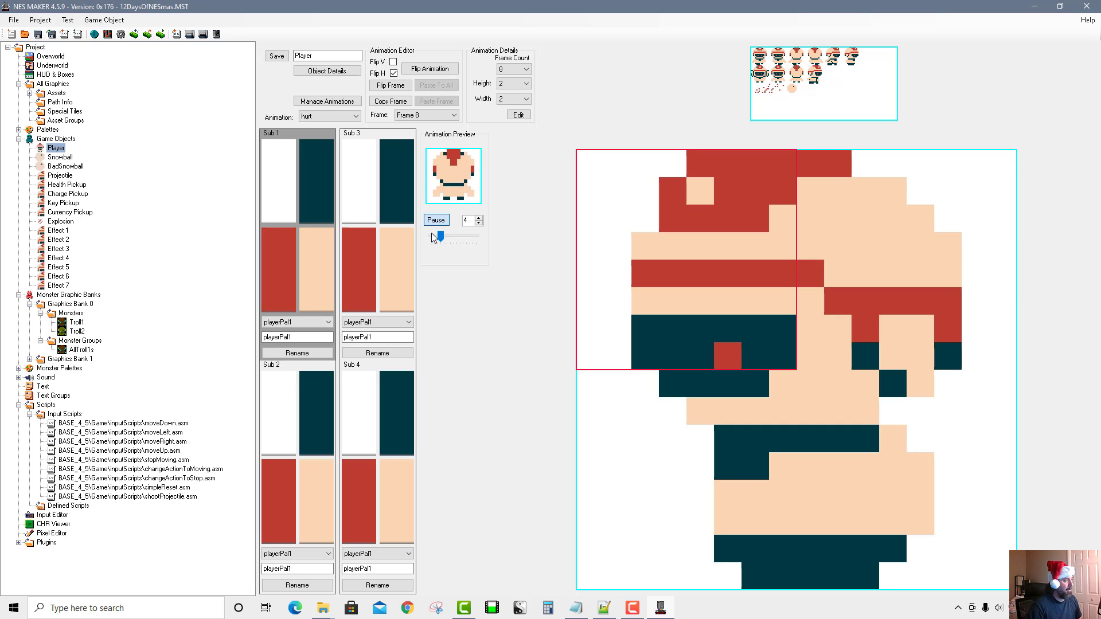
left_click(436, 238)
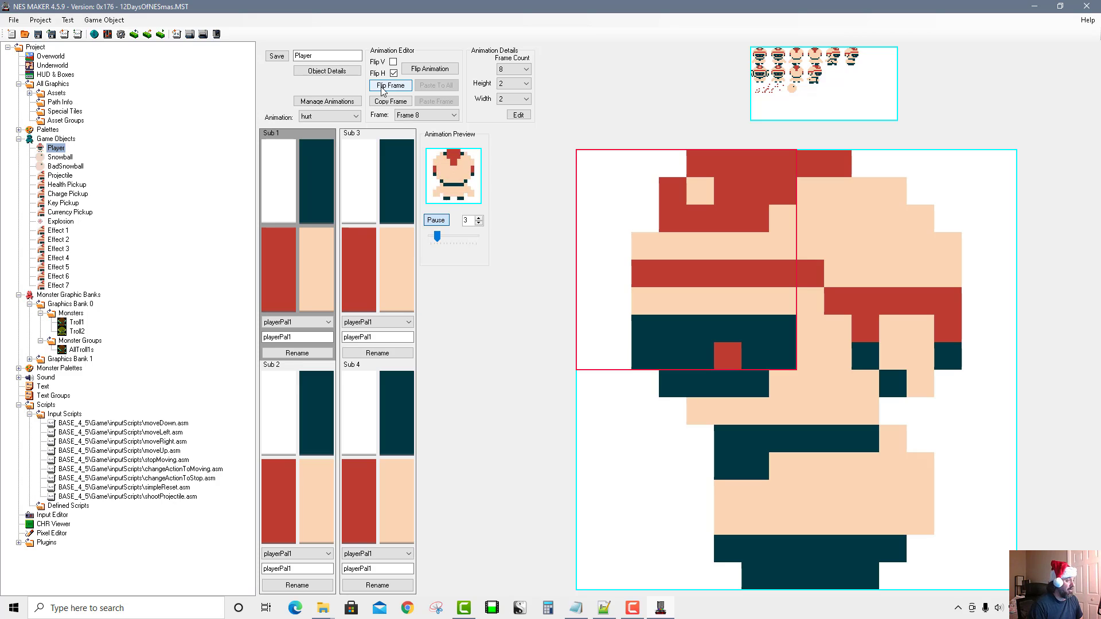
Step: Add an animation type named hurtSpin to the Player object's details
left_click(337, 74)
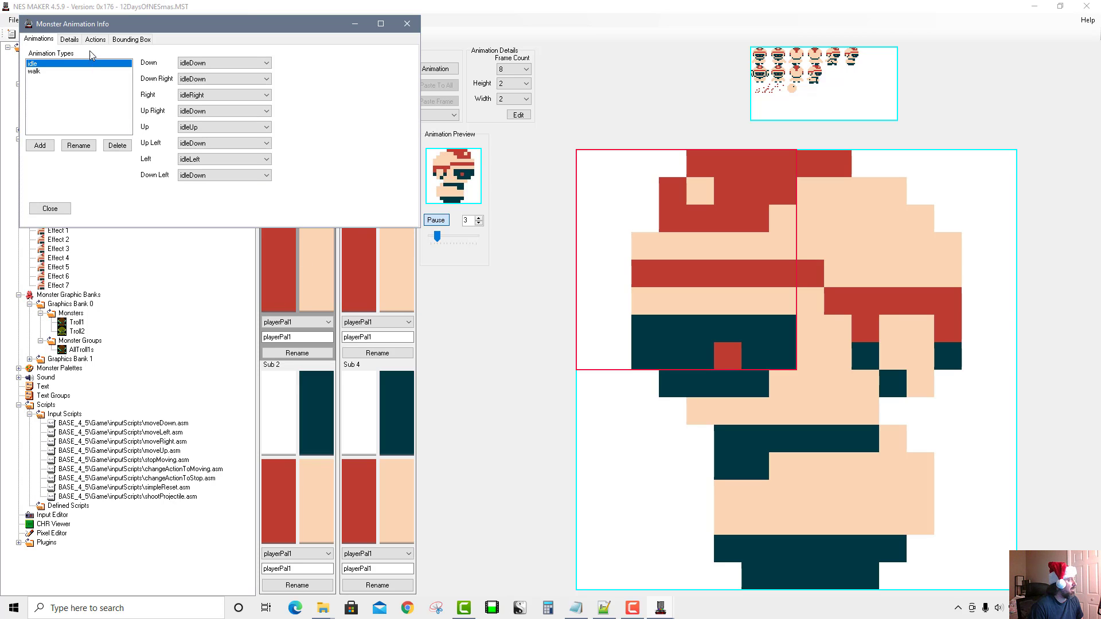
left_click(39, 145)
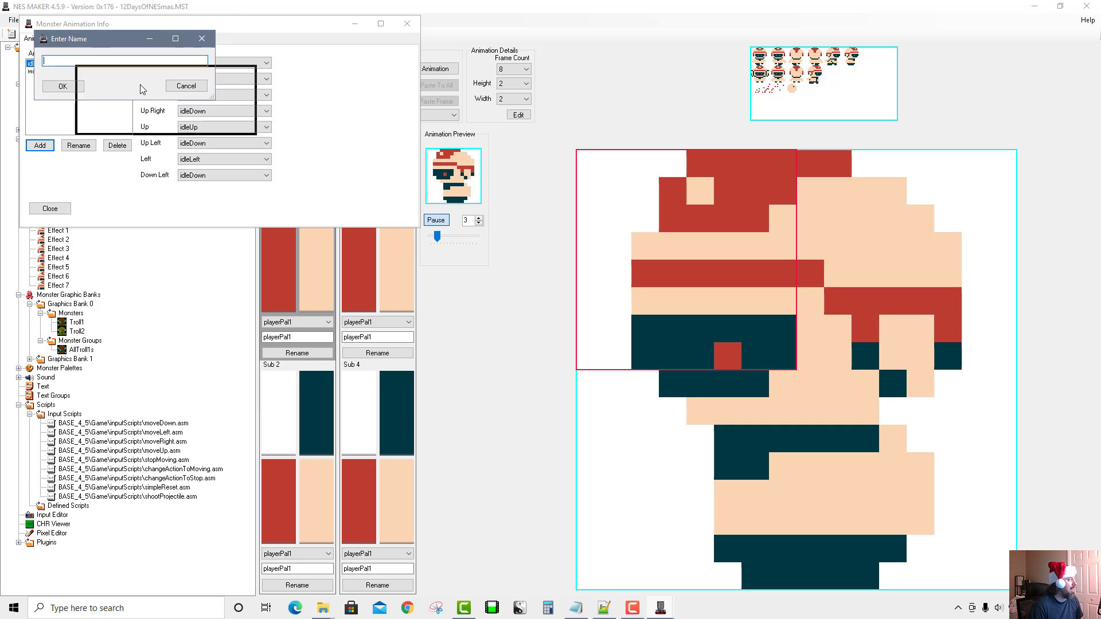
type("hurtSpi")
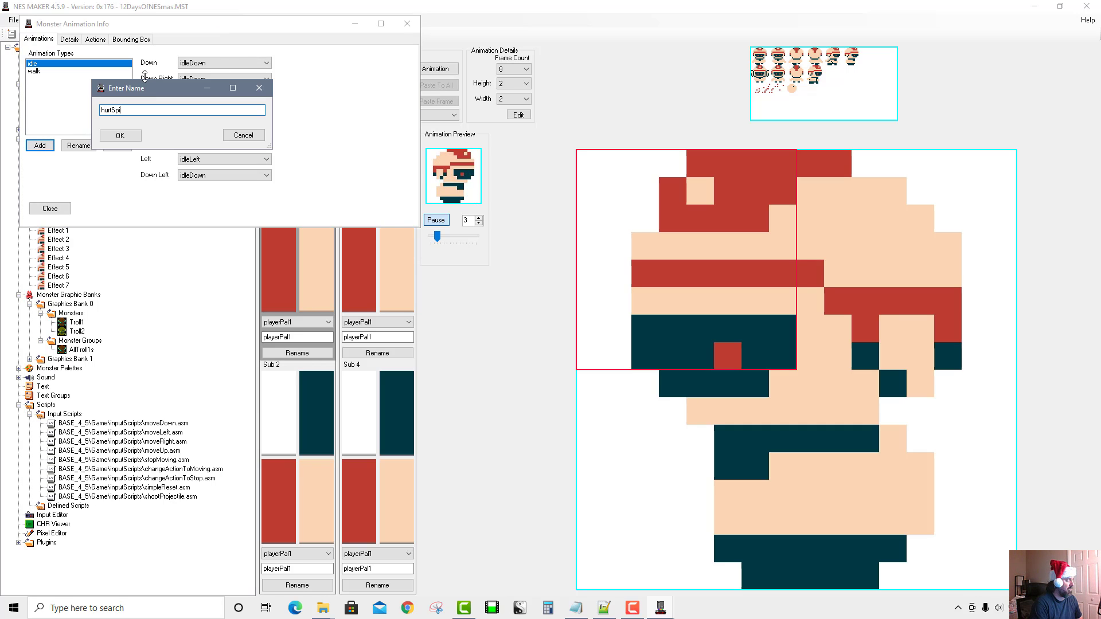
type("n")
left_click(120, 135)
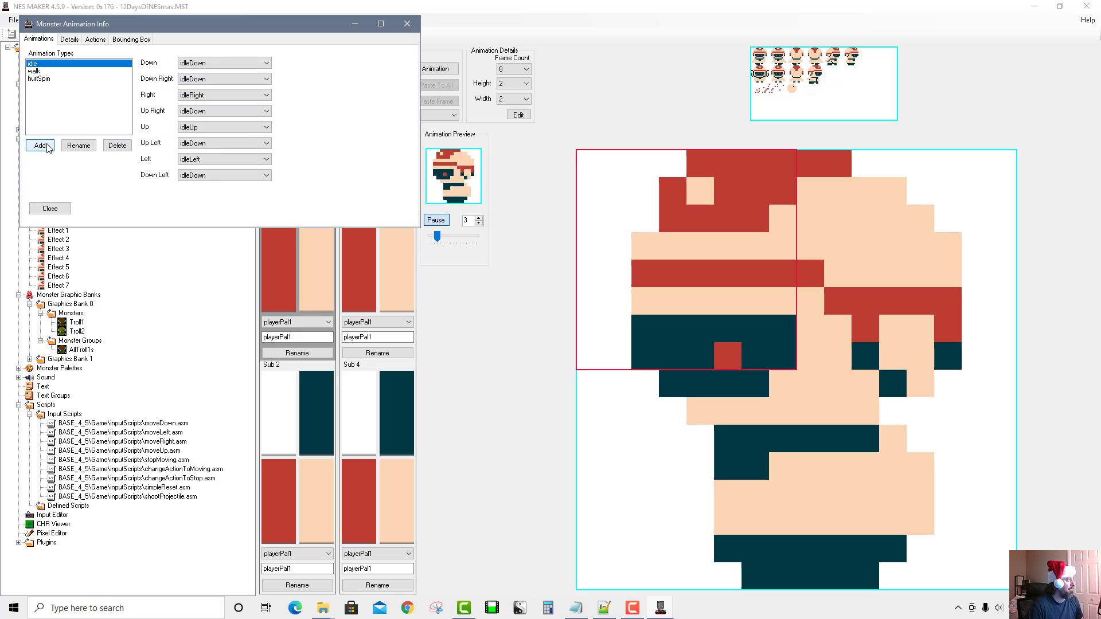
Step: Assign the hurt animation to the Down, Right, Up and Left directions of the hurtSpin animation type
left_click(39, 78)
left_click(222, 63)
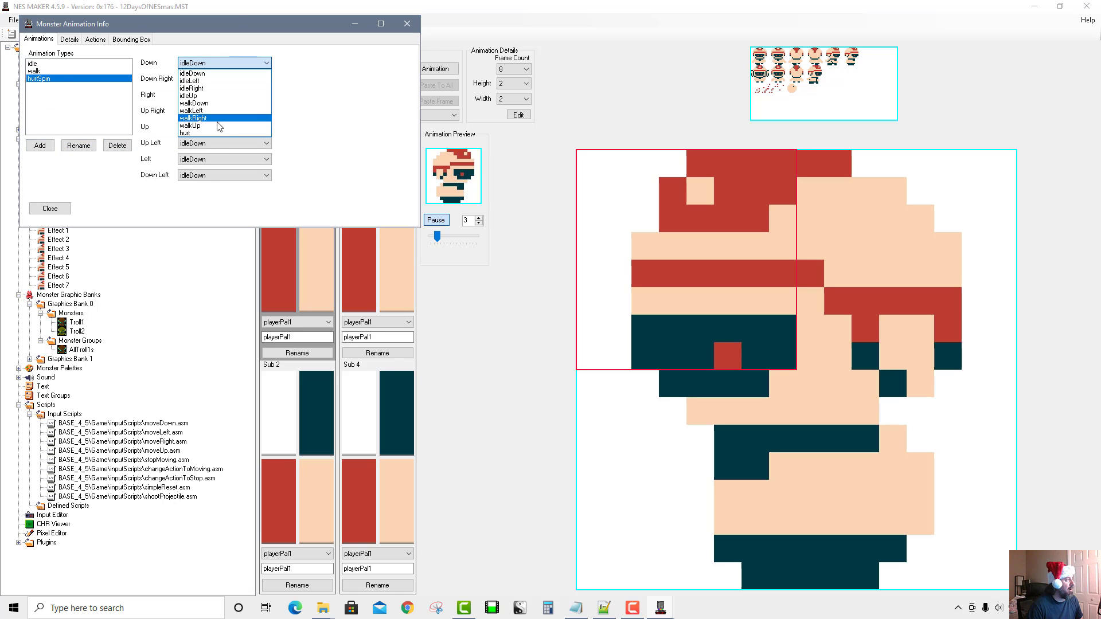
left_click(216, 139)
left_click(213, 64)
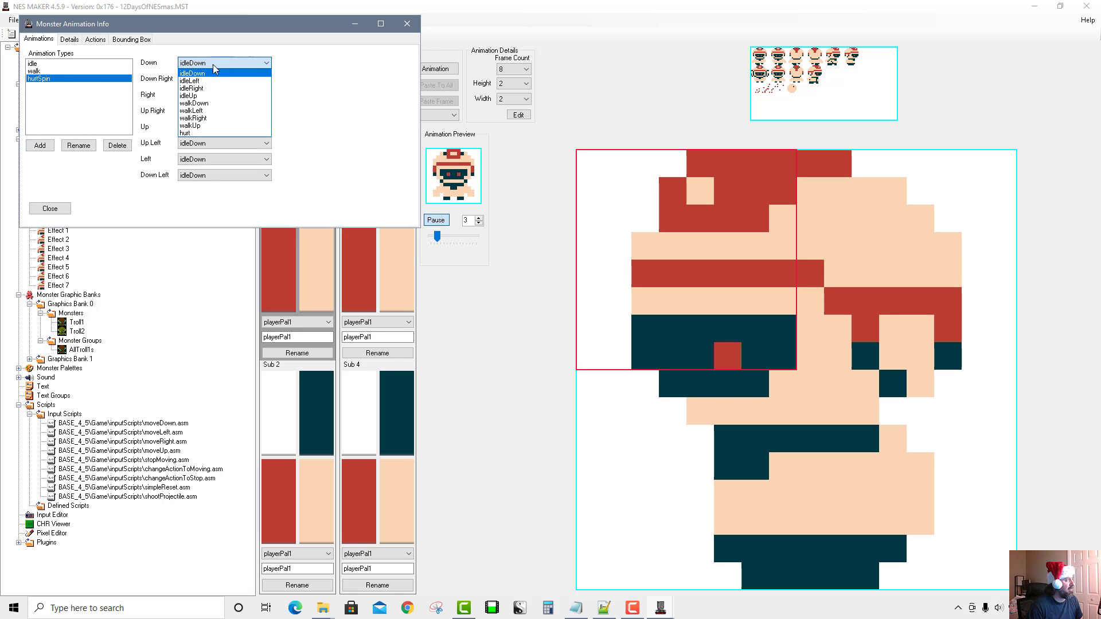
left_click(207, 133)
left_click(209, 95)
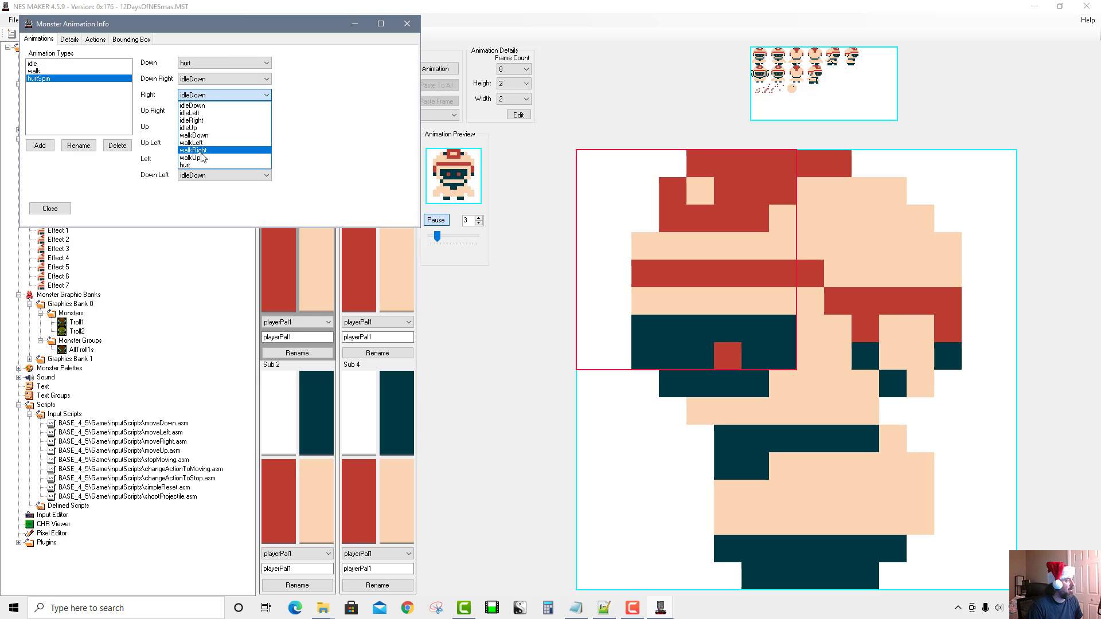
left_click(195, 165)
left_click(218, 127)
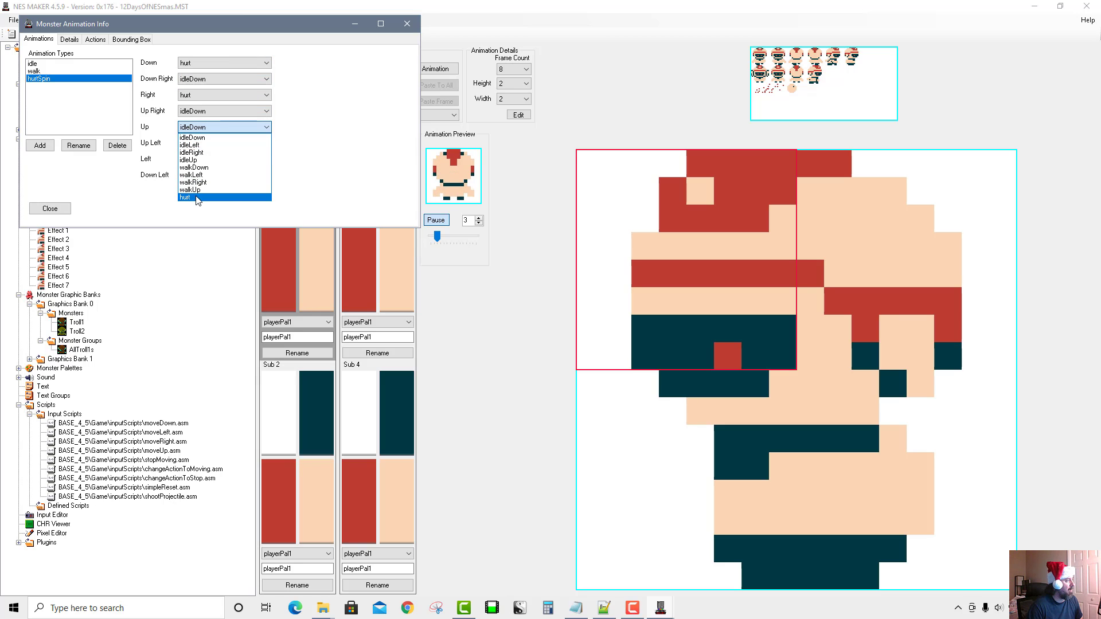
left_click(196, 199)
left_click(221, 159)
left_click(198, 229)
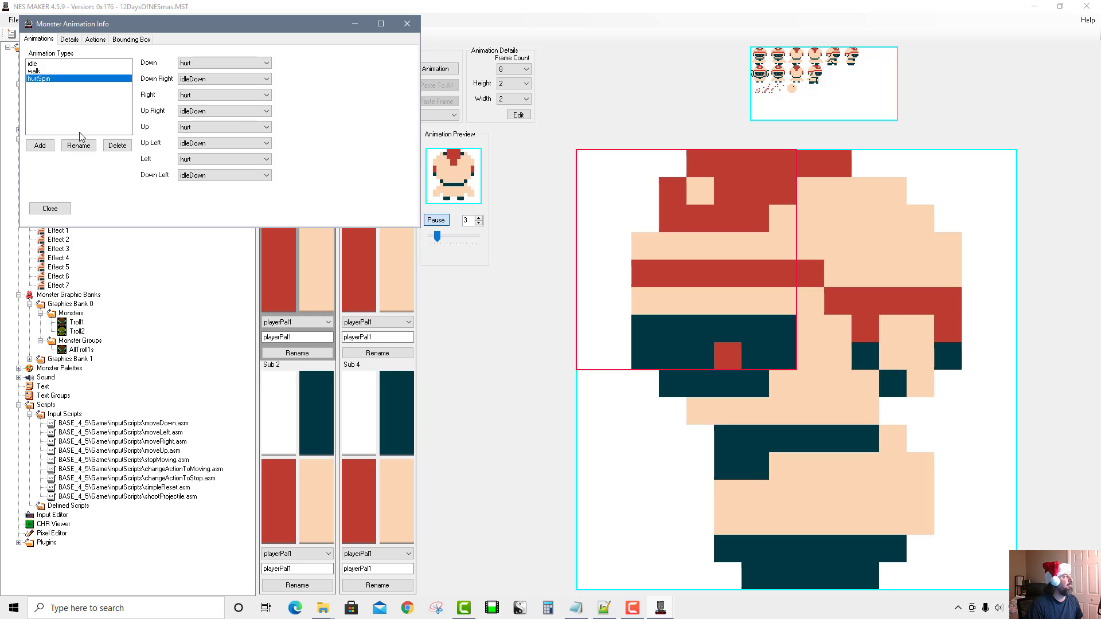
Step: Set the player's action step 7 to the hurtSpin animation type with an animation speed of 2, and close the details
left_click(95, 39)
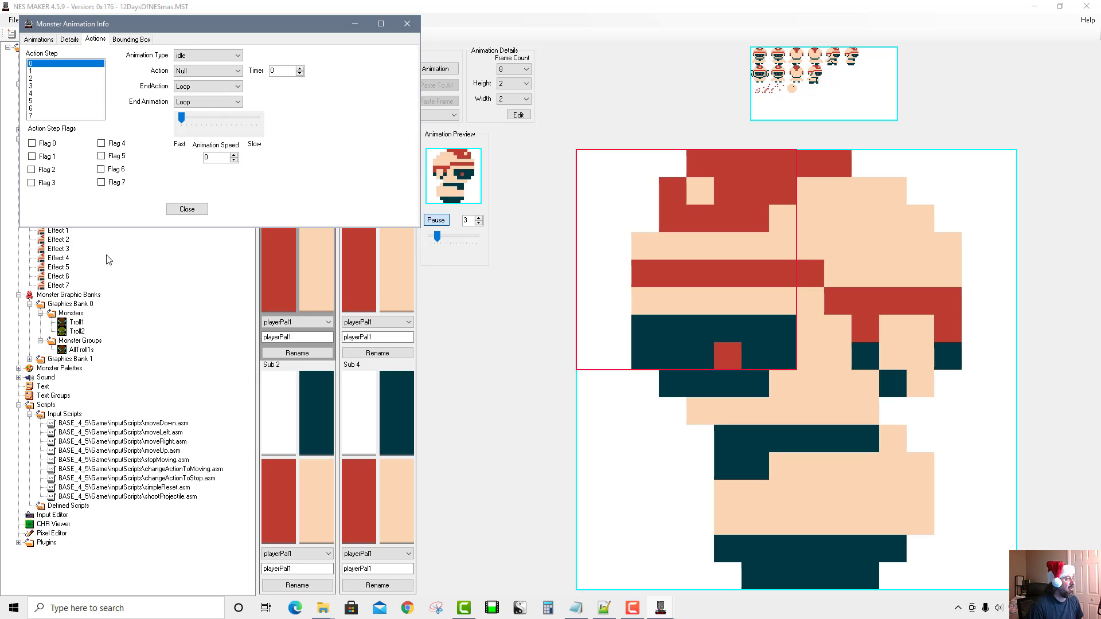
left_click(55, 115)
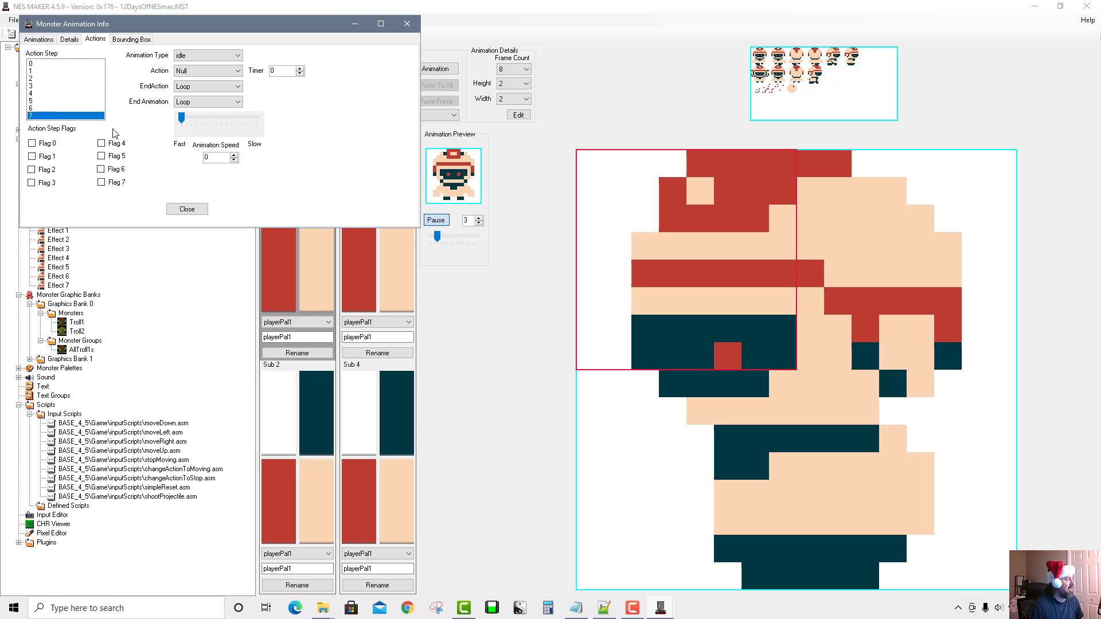
left_click(201, 56)
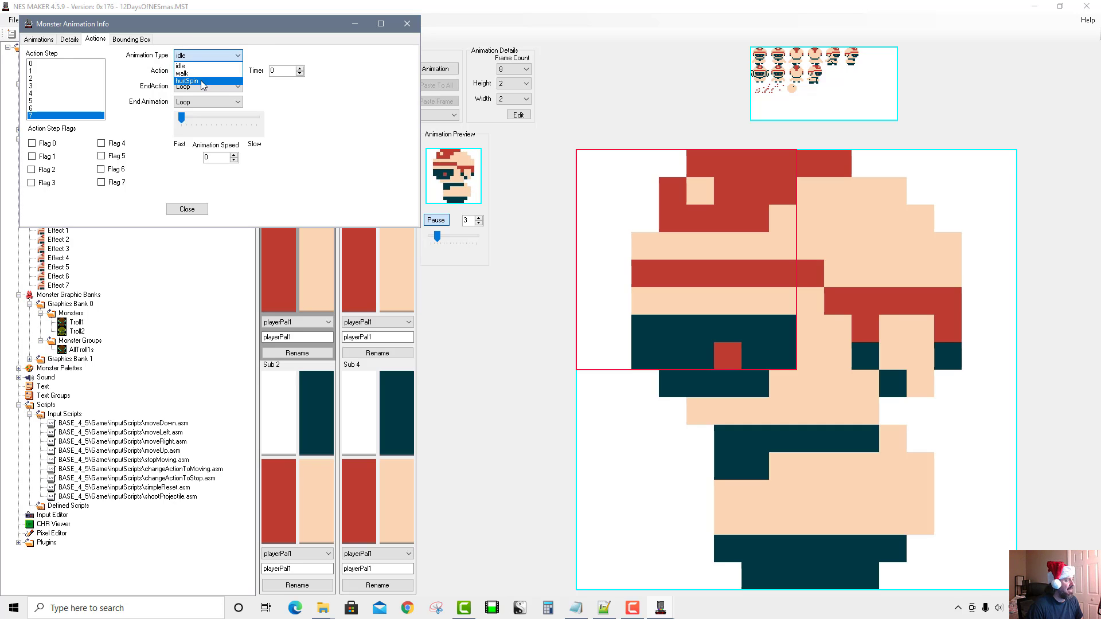
left_click(201, 82)
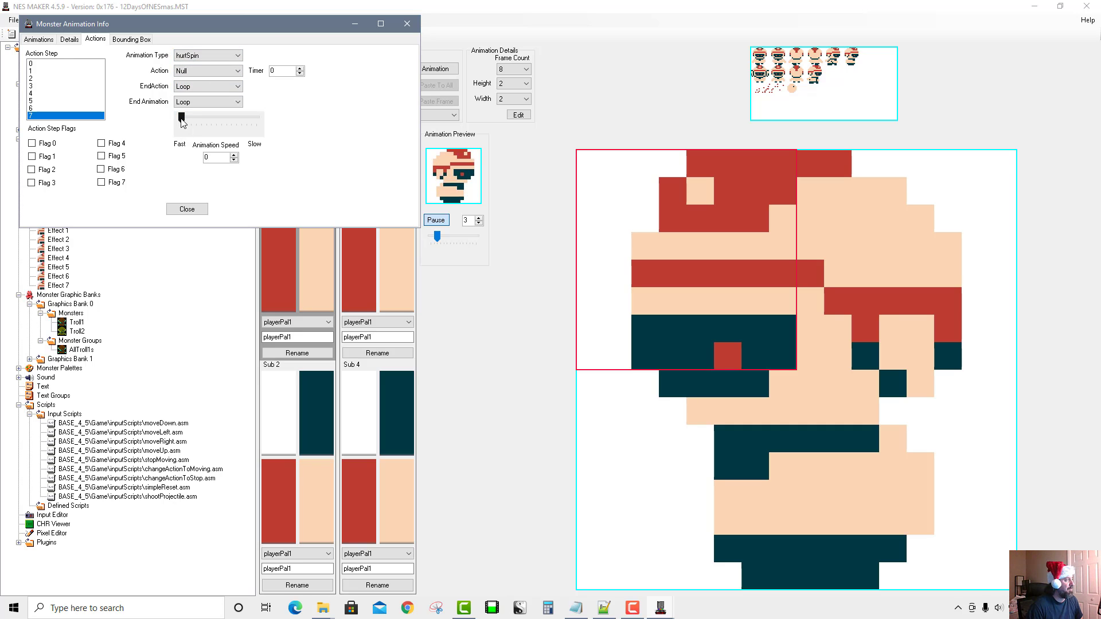
left_click_drag(181, 118, 191, 118)
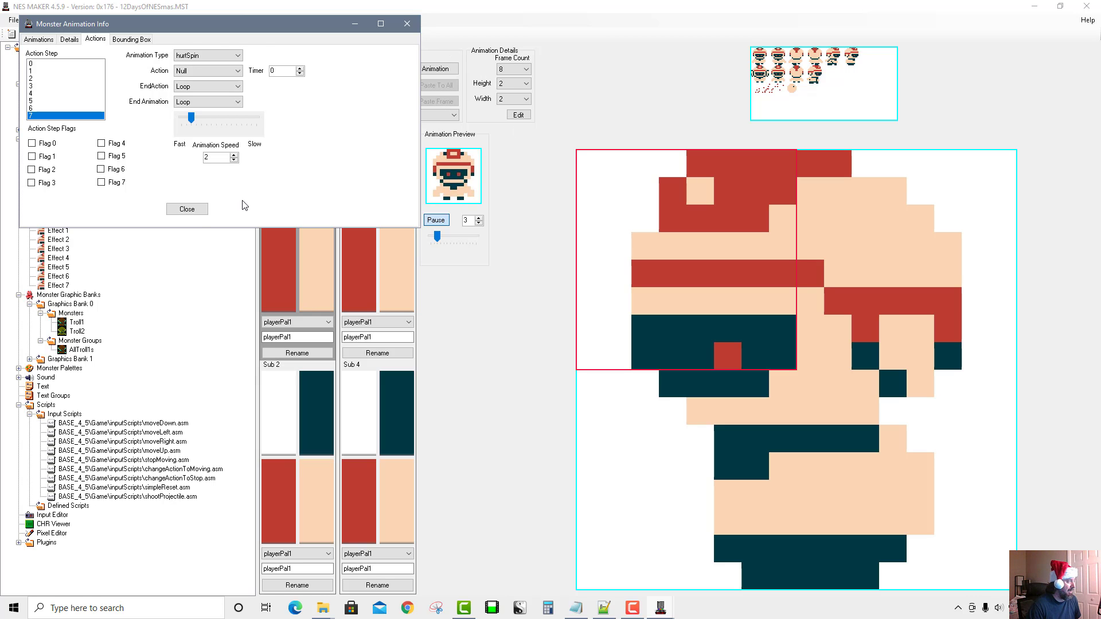
left_click(202, 210)
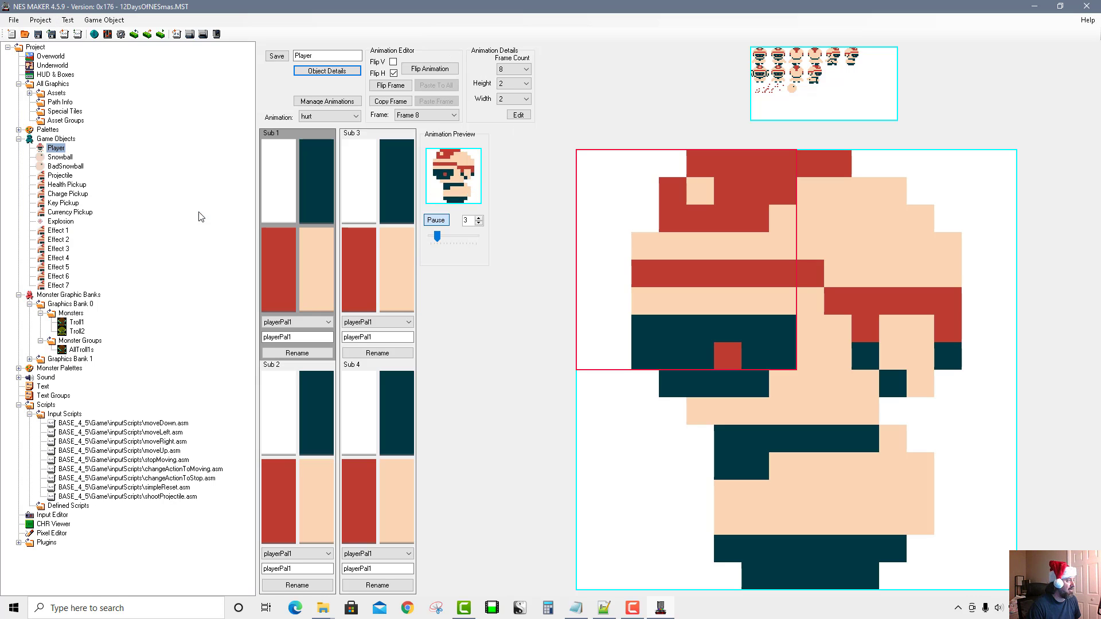
Step: Export and test the game, walking the player through the maze toward the trolls to check the hurt spin
left_click(194, 36)
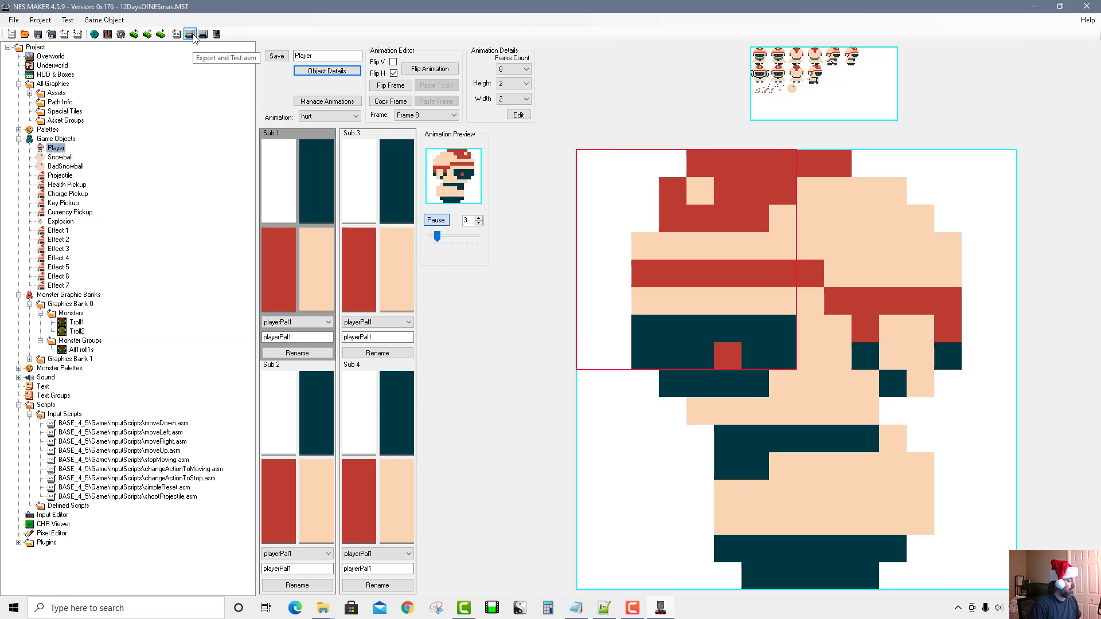
key("Left")
key("Up")
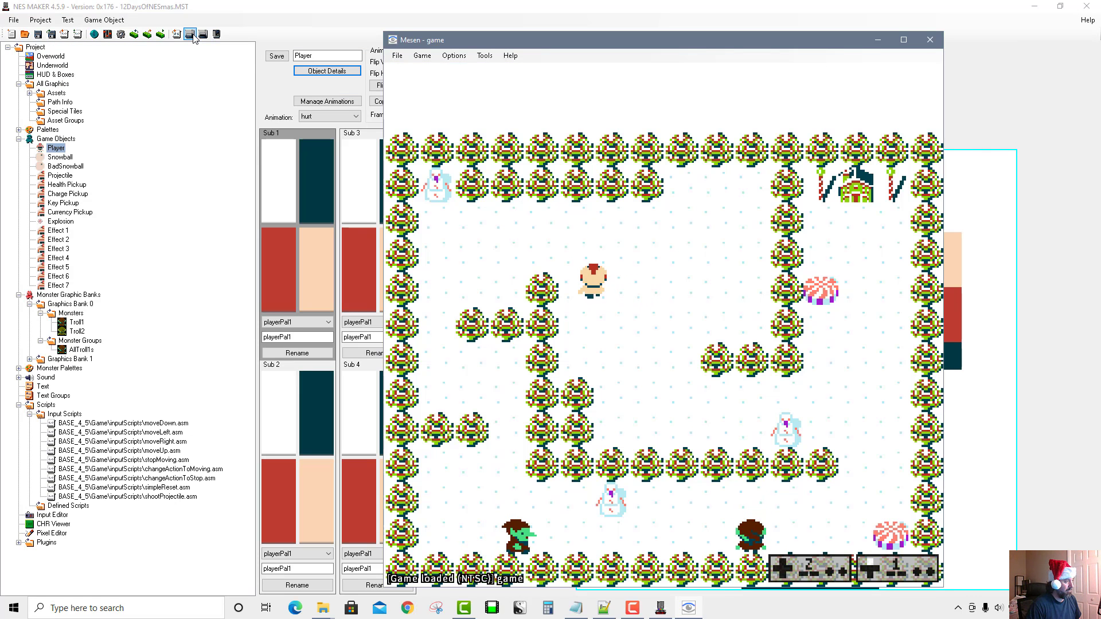
key("Left")
key("Down")
key("Right")
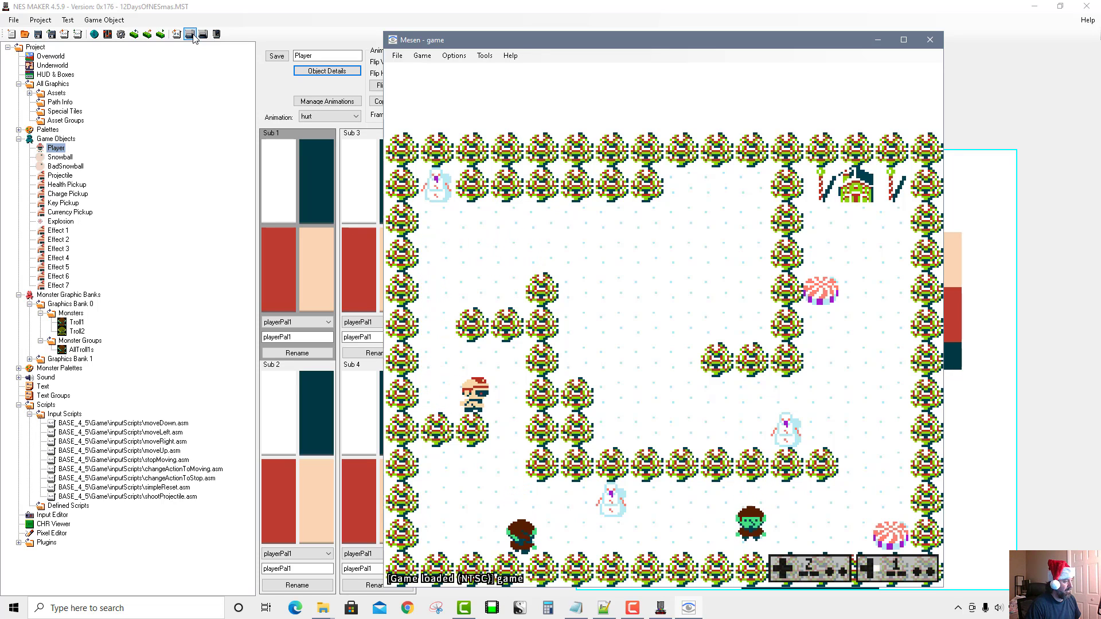
key("Down")
key("Right")
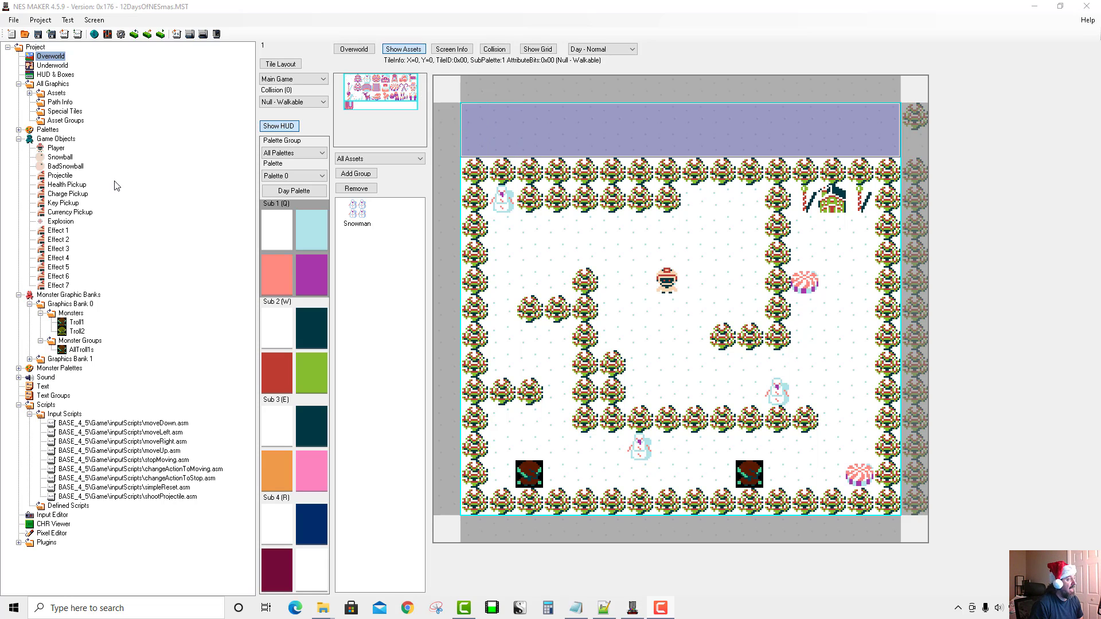
Step: Give the Player's action step 7 a timer of 3 and the end action RestartGame, and close the object details
left_click(56, 148)
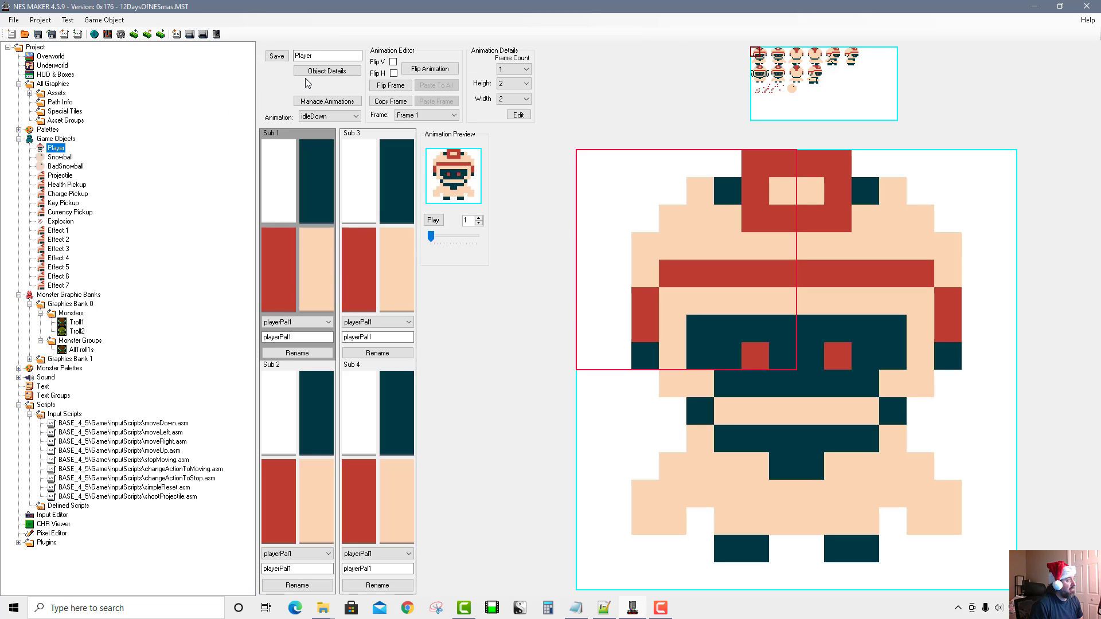
left_click(307, 73)
left_click(115, 84)
left_click(140, 84)
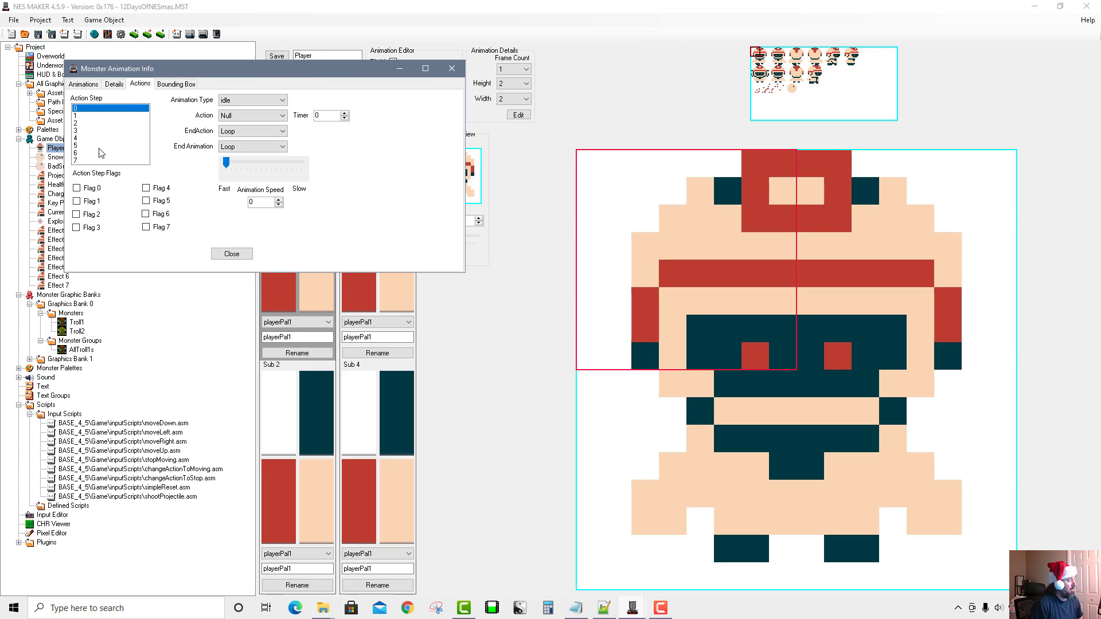
left_click(138, 160)
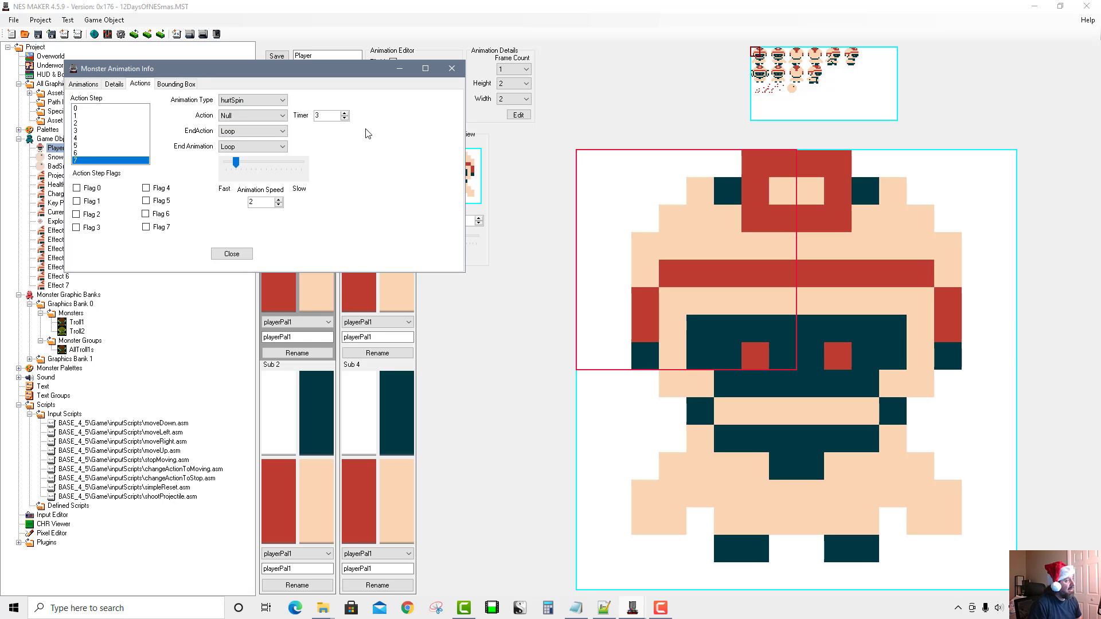
double_click(337, 116)
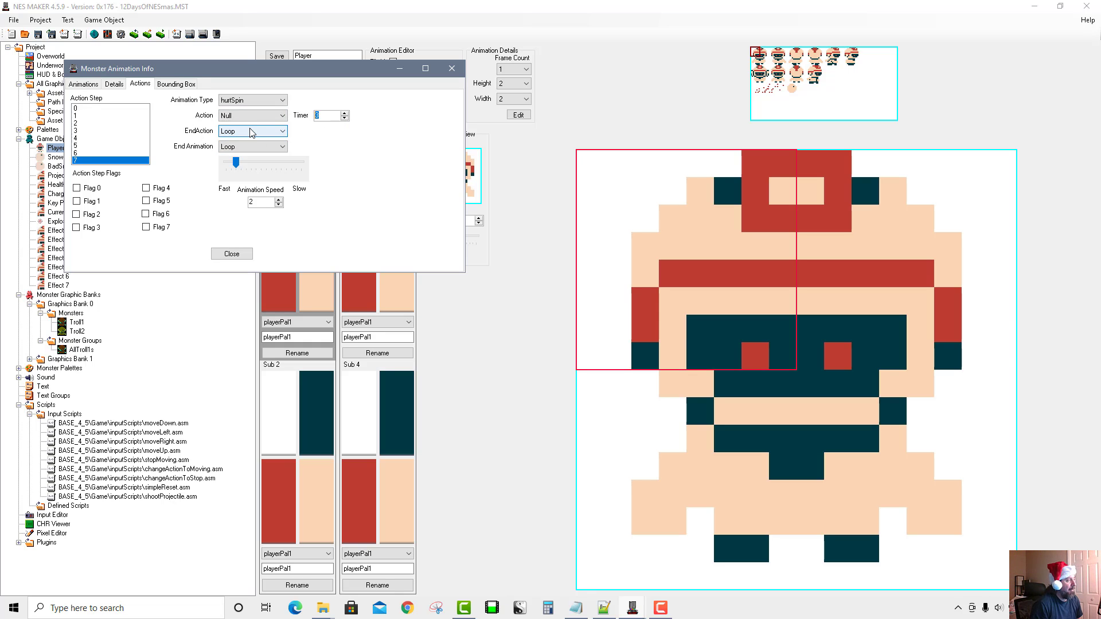
left_click(251, 132)
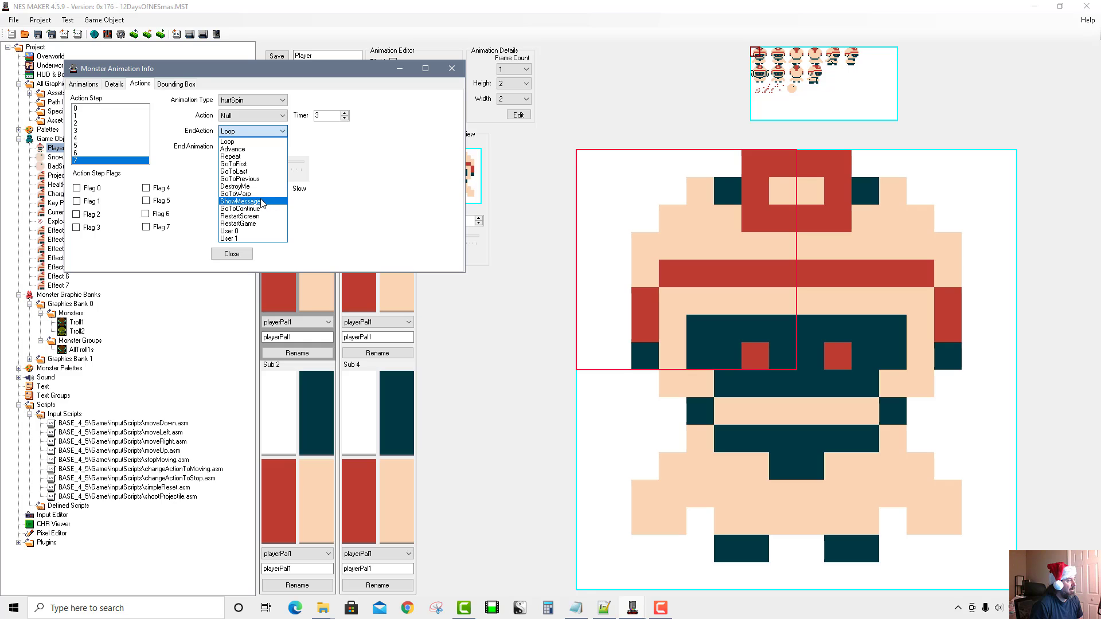
left_click(264, 224)
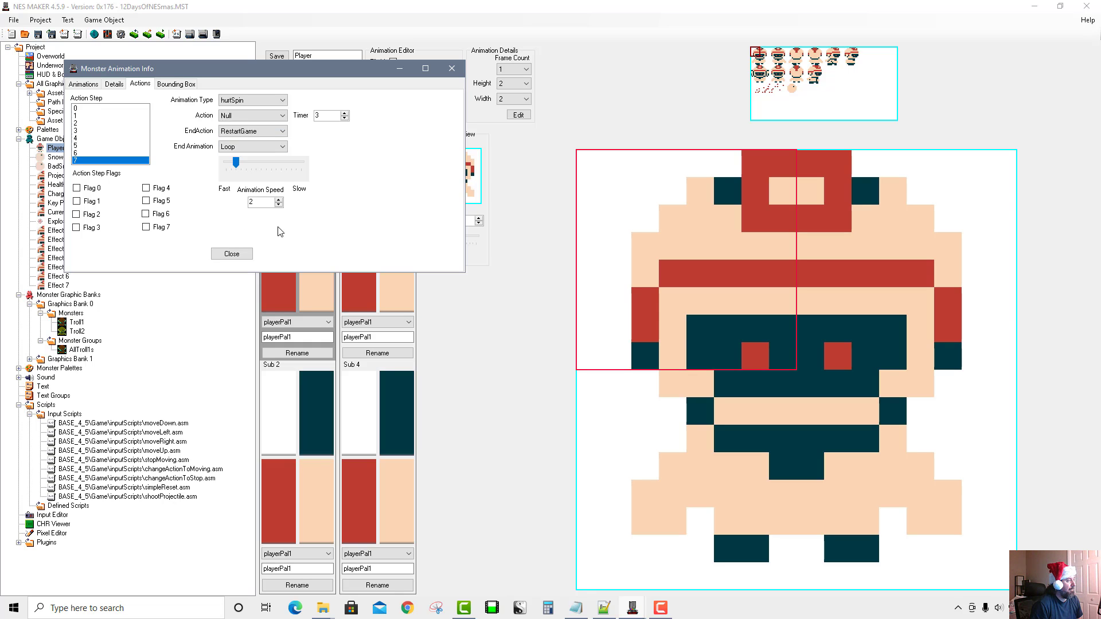
left_click(231, 254)
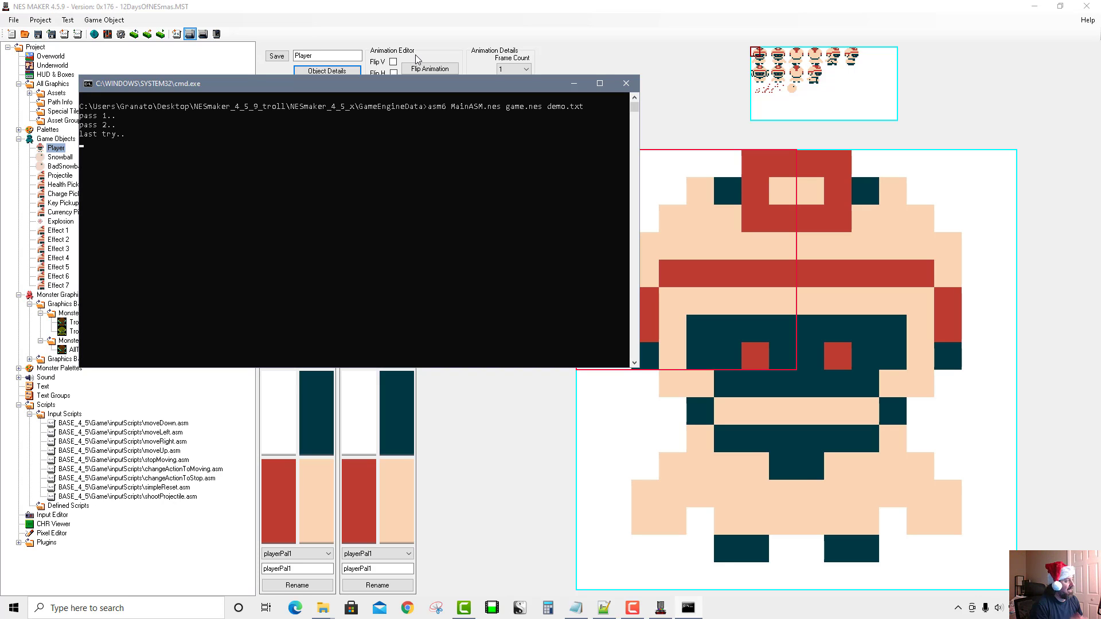
Step: Play the exported game and guide the player around the maze into a troll to test the restart after being hurt
key("Return")
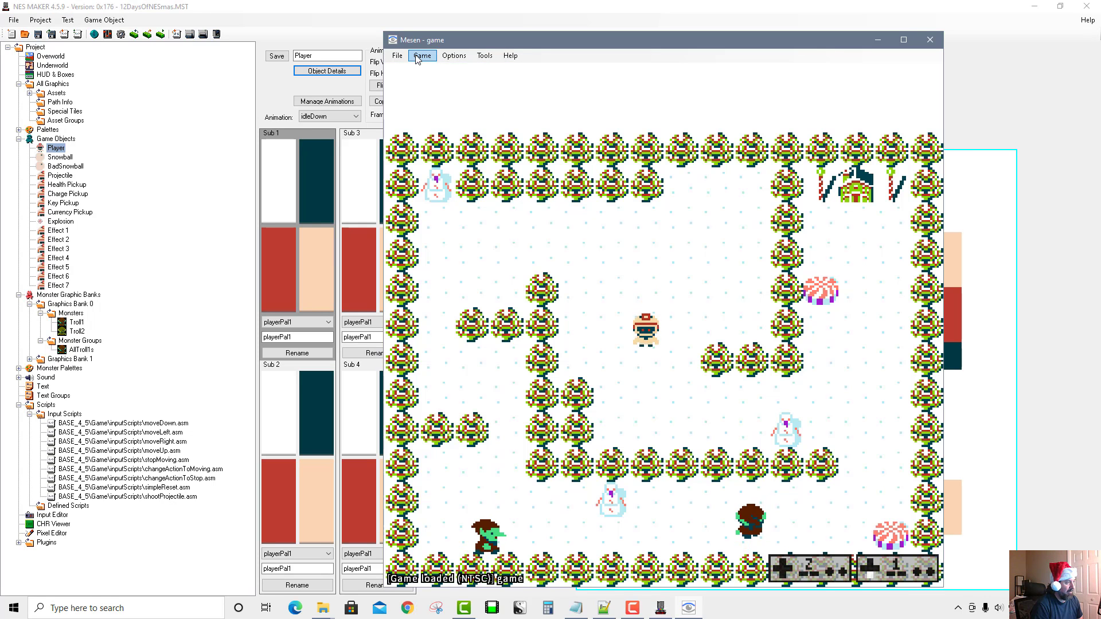
key("Down")
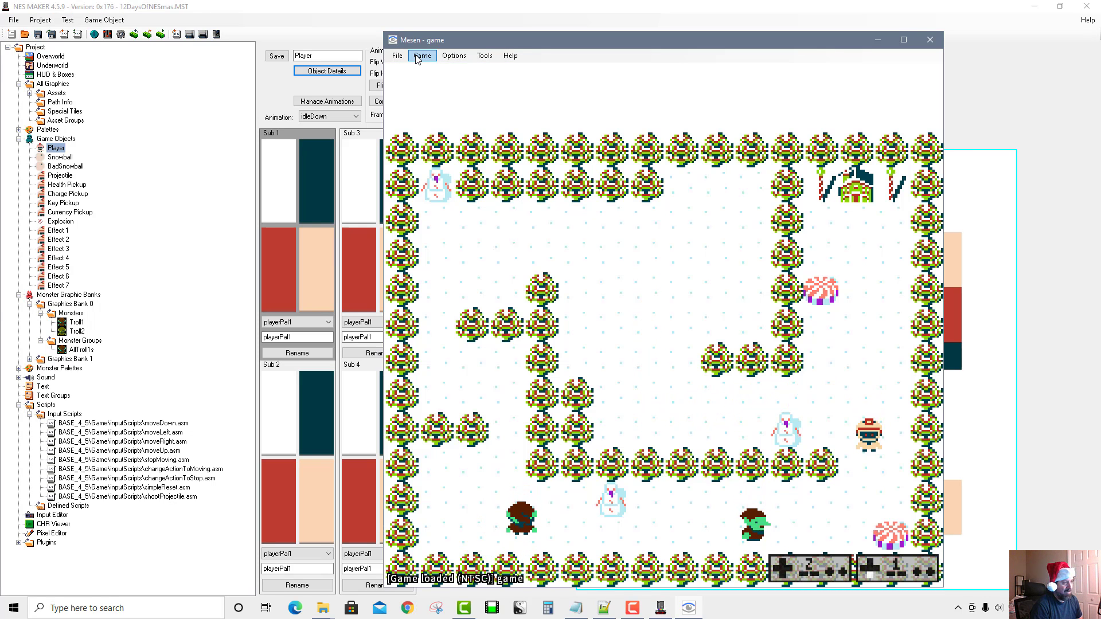
key("Left")
key("Up")
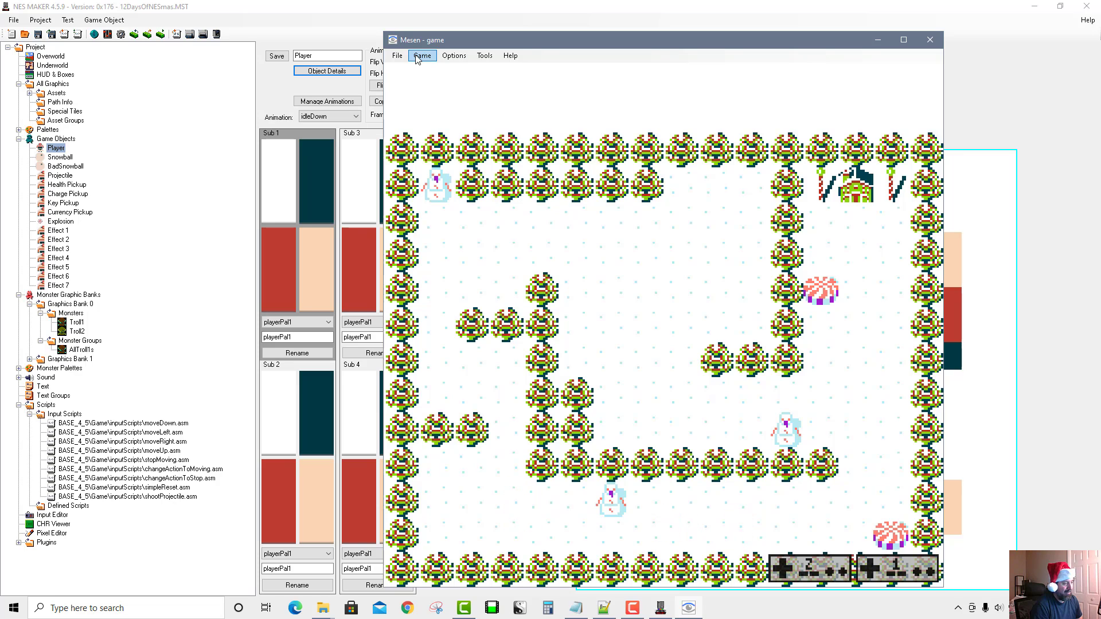
key("Down")
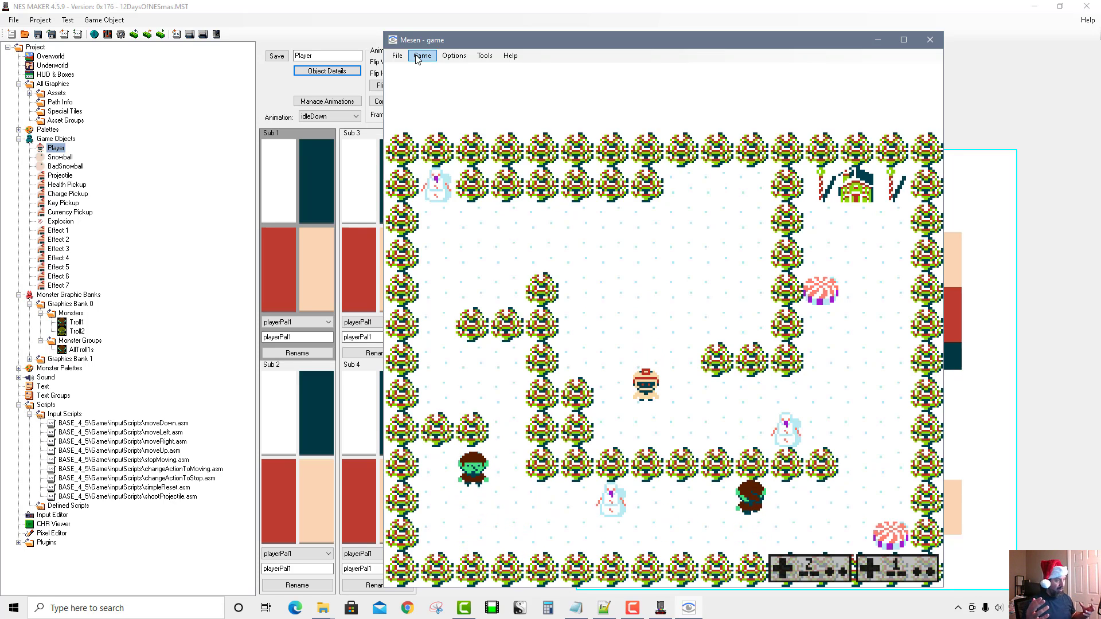
Step: Walk the player through the maze into the green house to test the warp to the second screen, and close the emulator
key("Right")
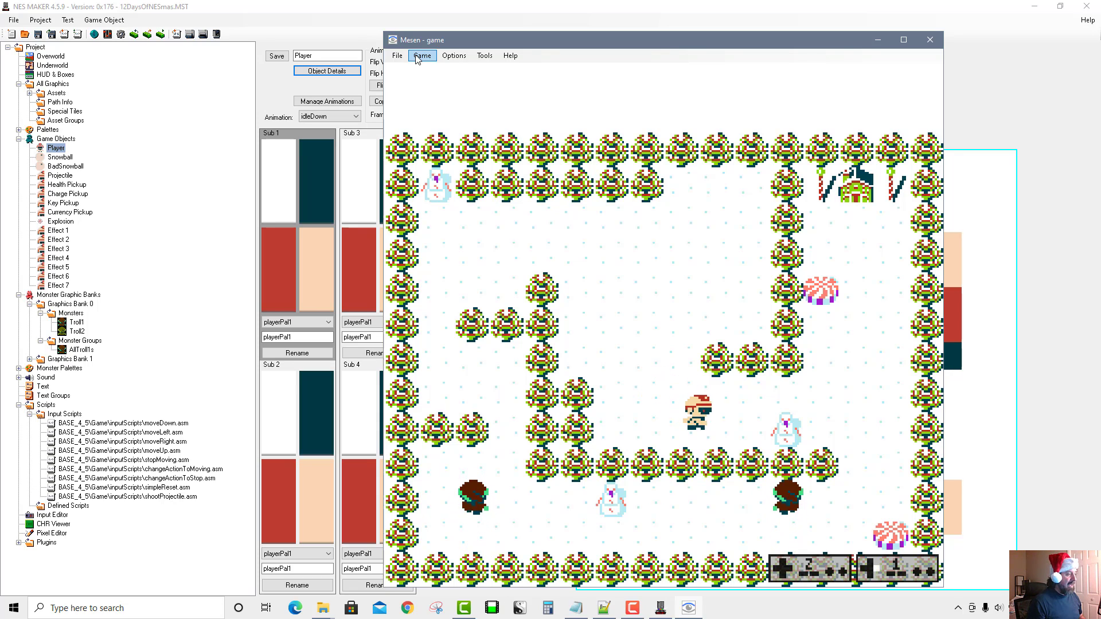
key("Up")
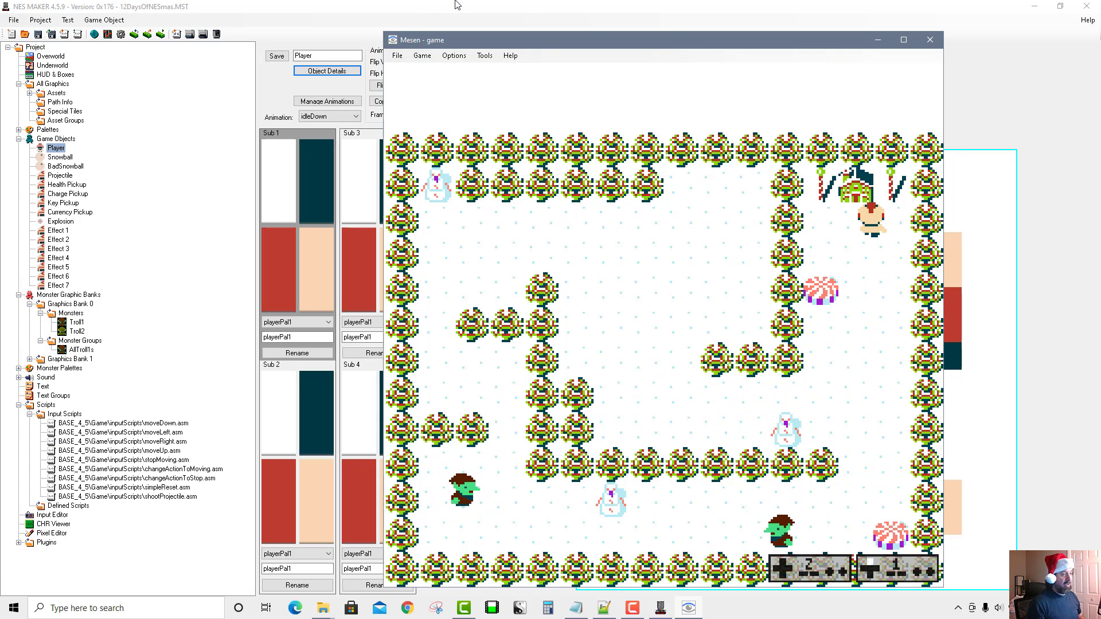
key("Left")
key("Up")
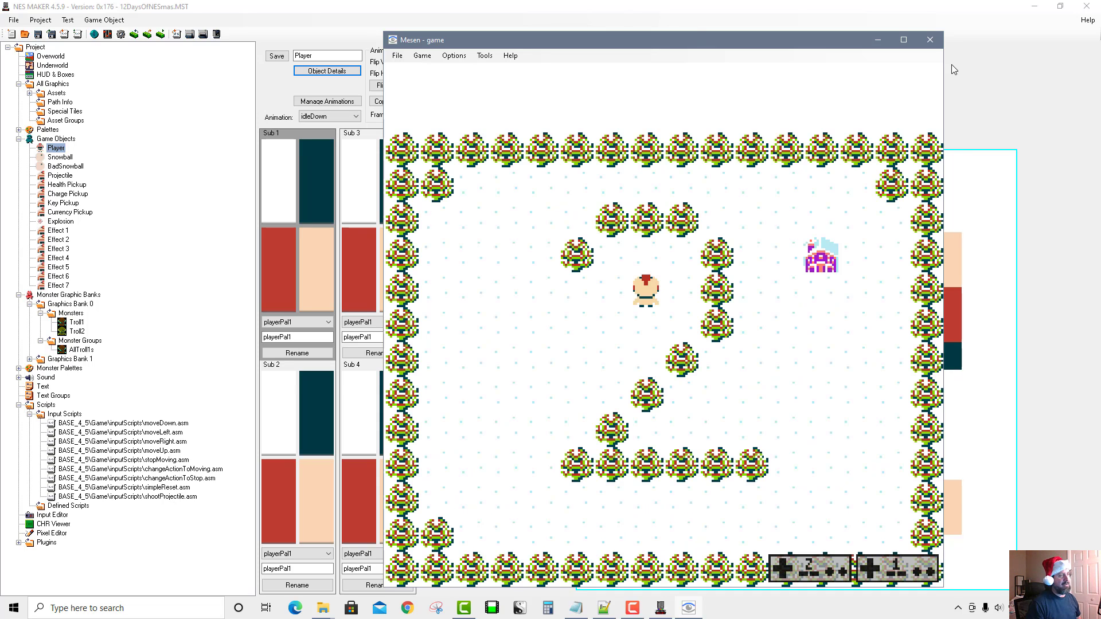
left_click(930, 40)
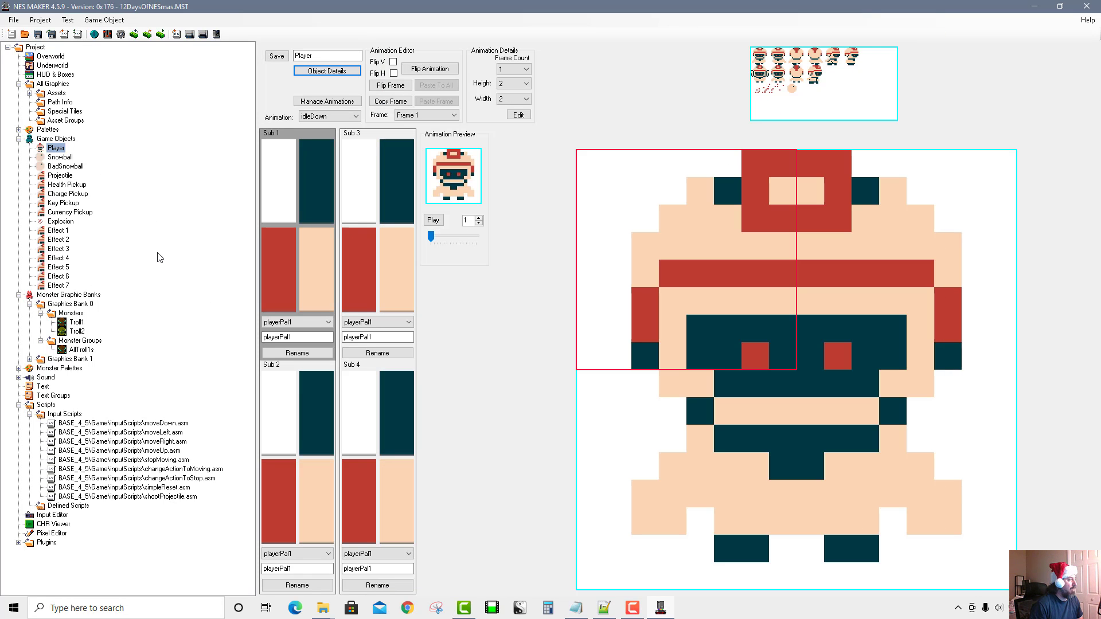
Step: Narrow the Player's bounding box to left 4, top 2, width 8 and height 13, and close the object details
left_click(51, 56)
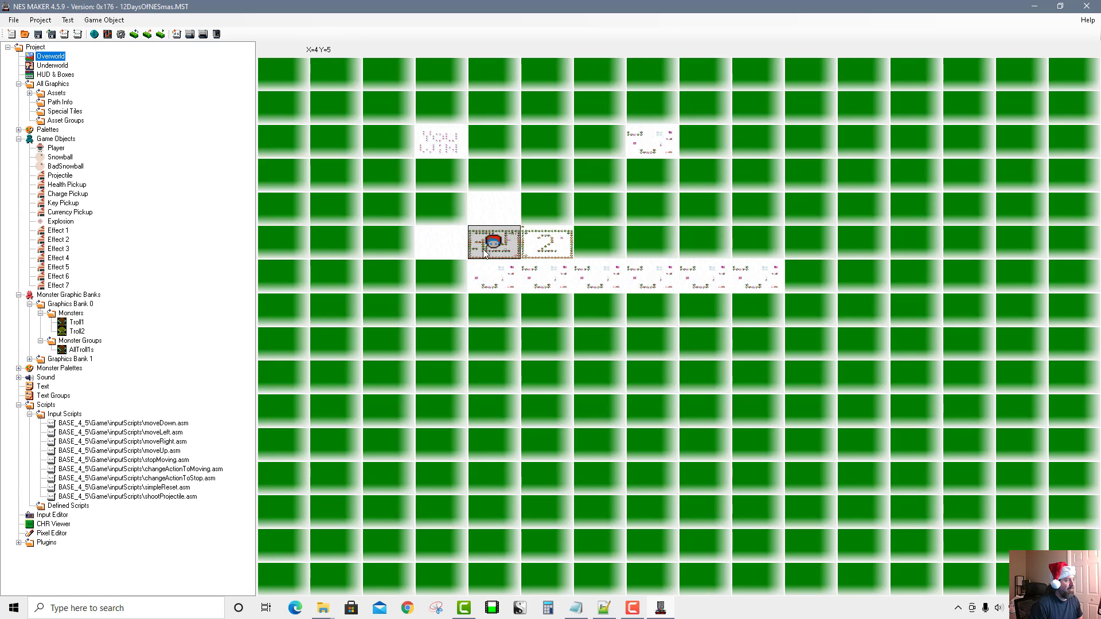
double_click(484, 253)
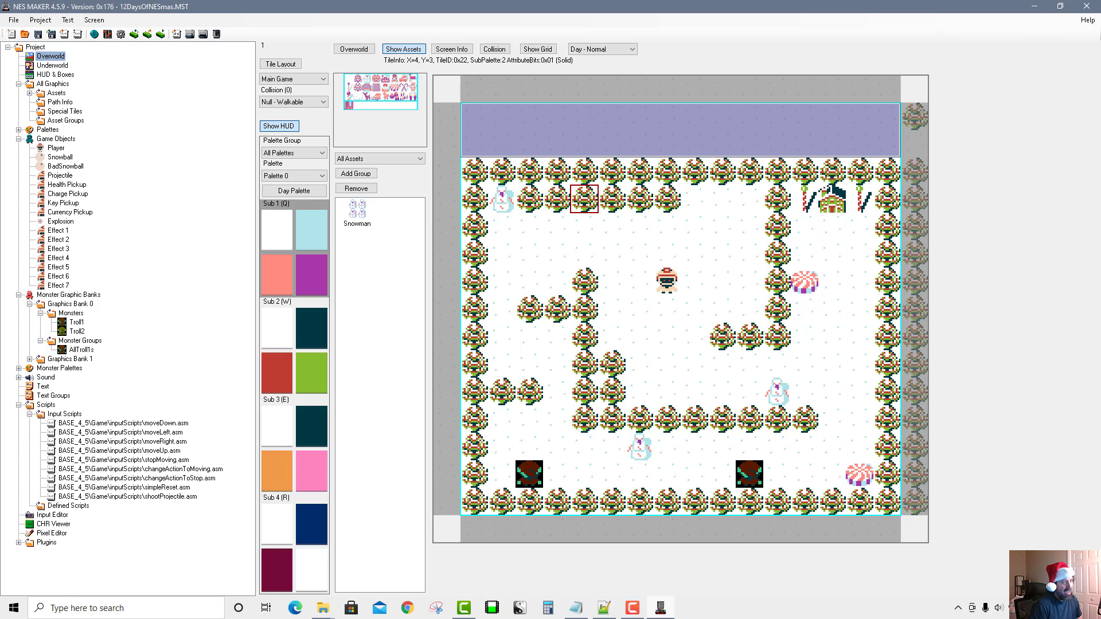
left_click(56, 151)
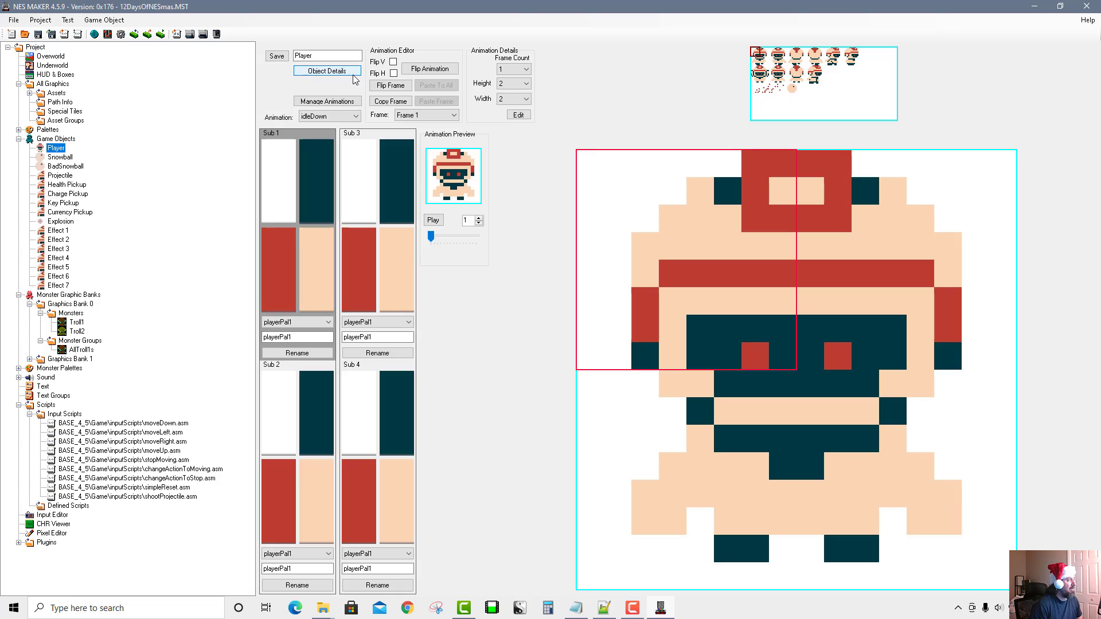
left_click(327, 71)
left_click(206, 113)
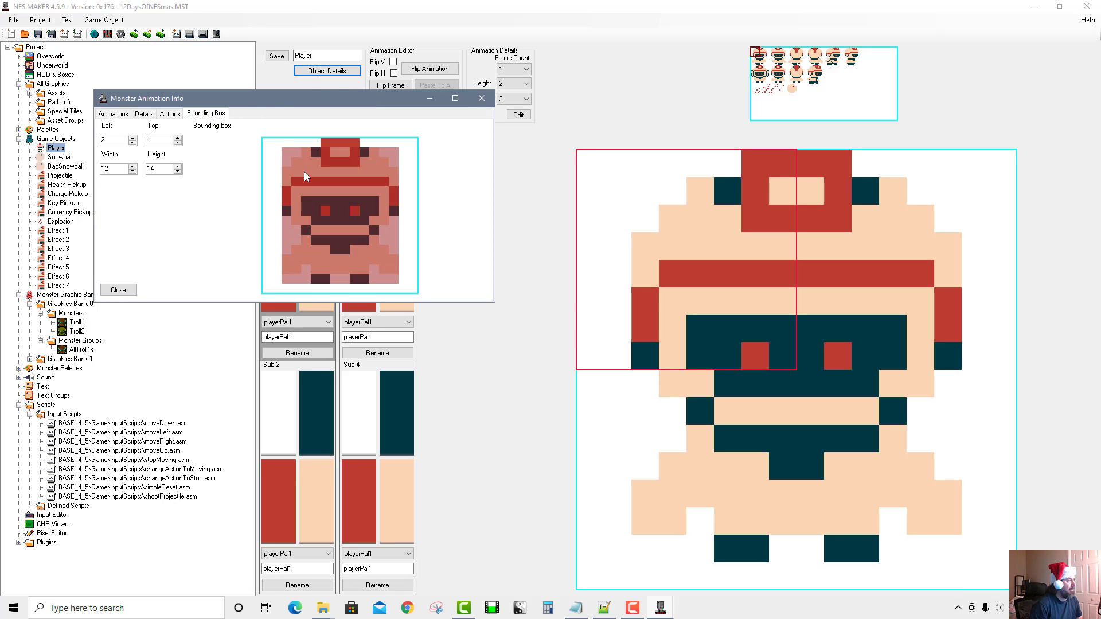
left_click_drag(295, 166, 377, 276)
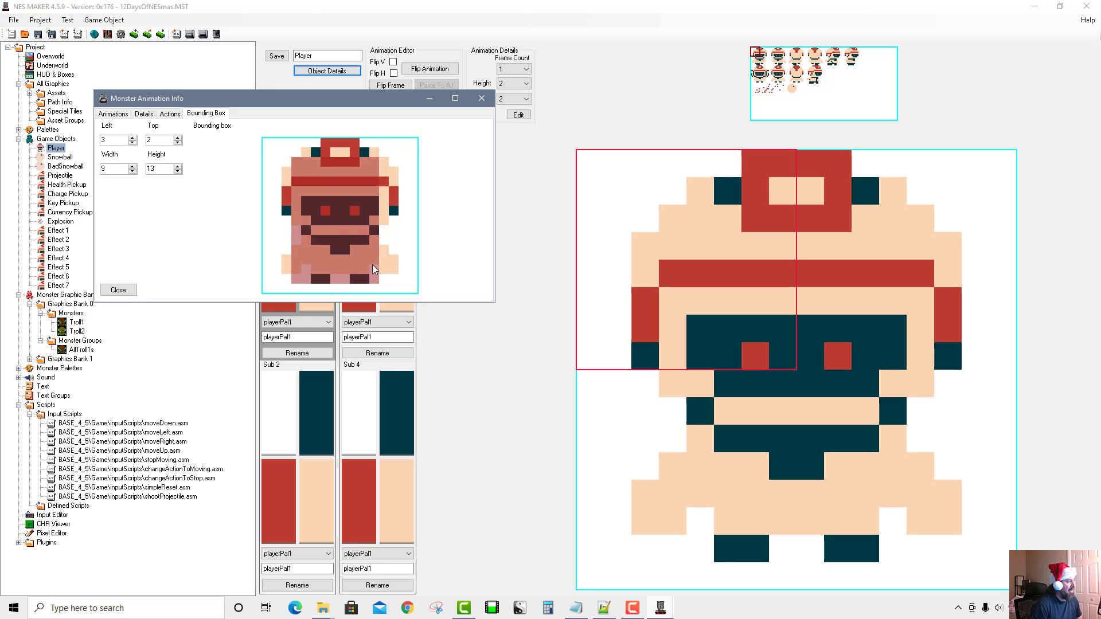
mouse_move(305, 167)
left_mouse_down()
mouse_move(312, 213)
mouse_move(356, 275)
mouse_move(397, 279)
left_mouse_up()
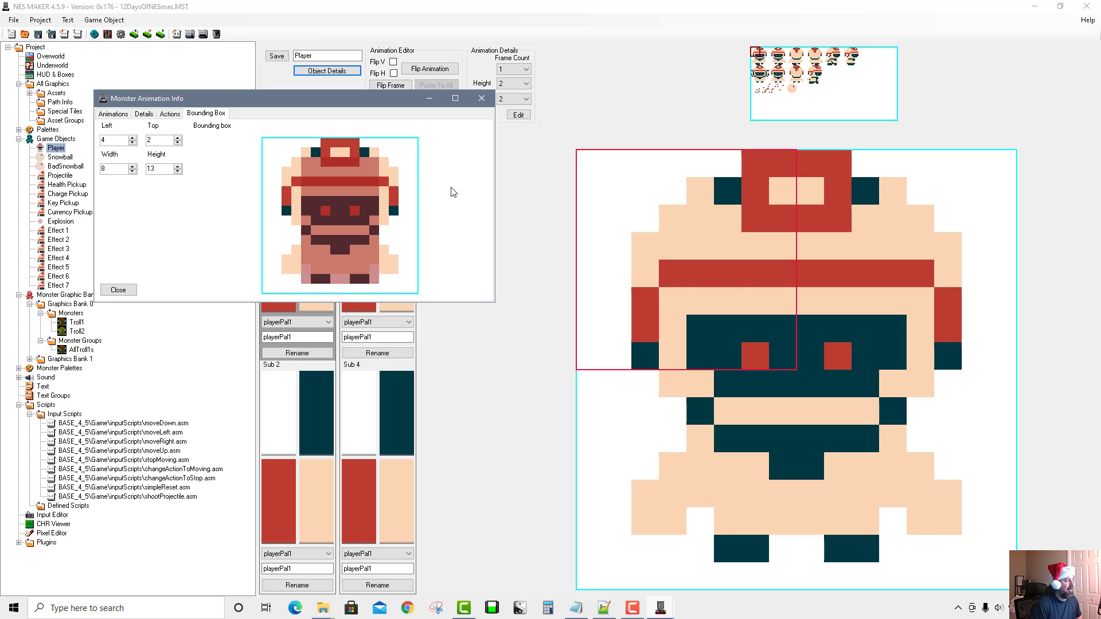
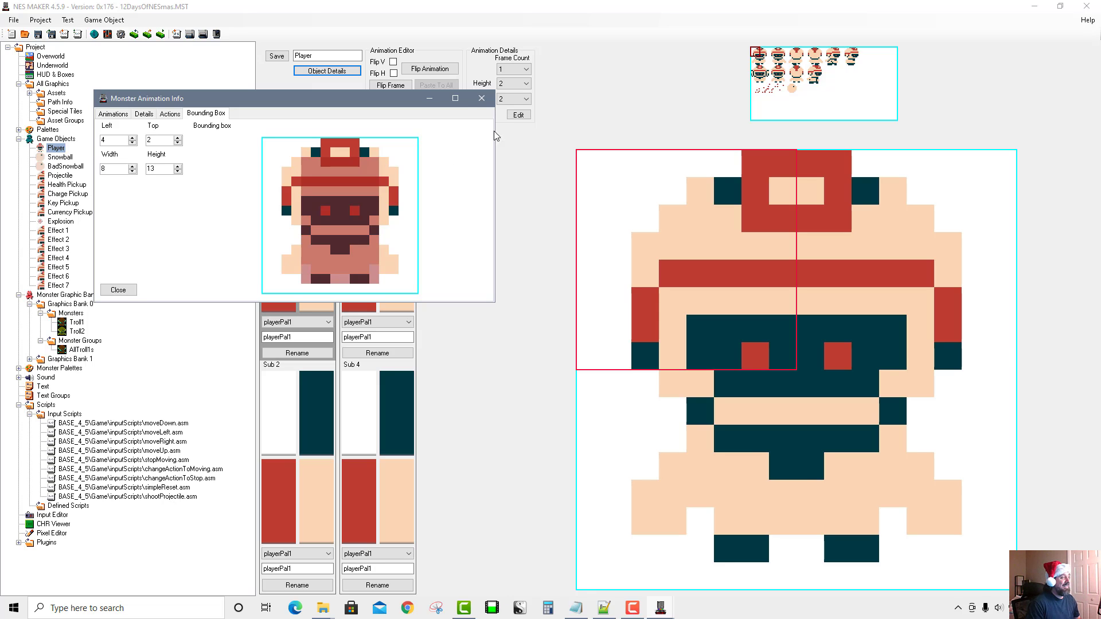
left_click(482, 98)
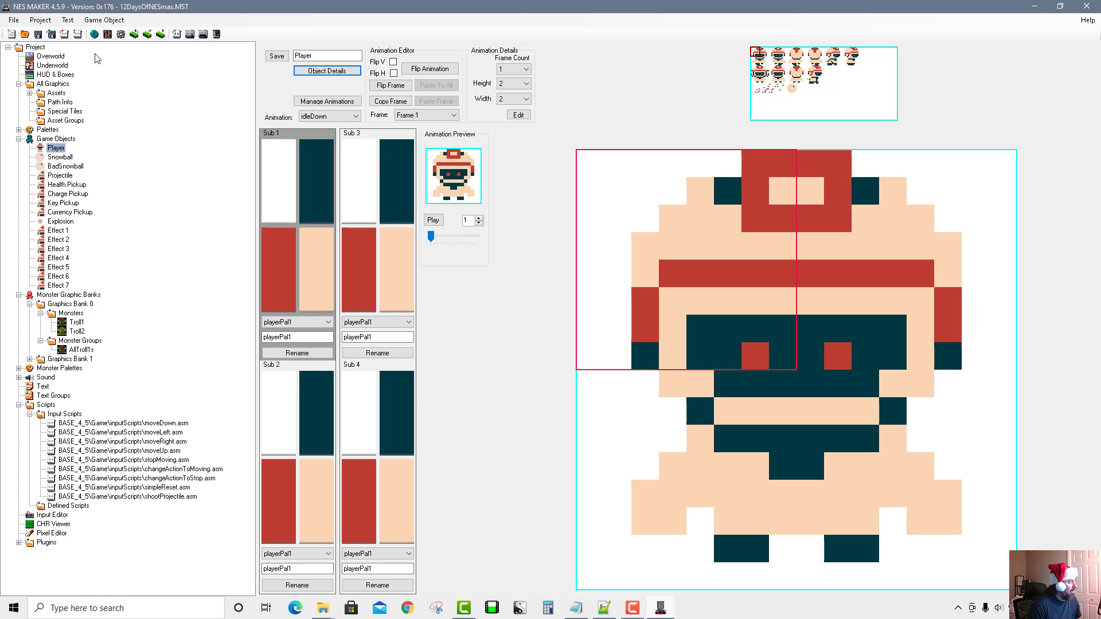
Step: Open the overworld screen with the tree-shaped number 2 and choose a tile asset for editing it
left_click(66, 56)
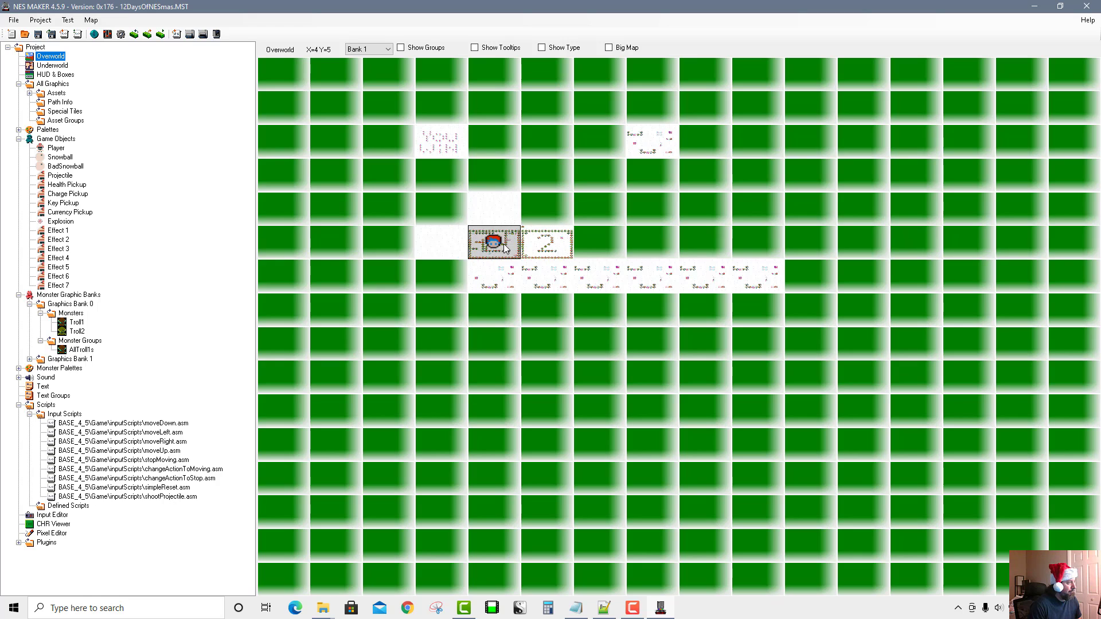
double_click(505, 247)
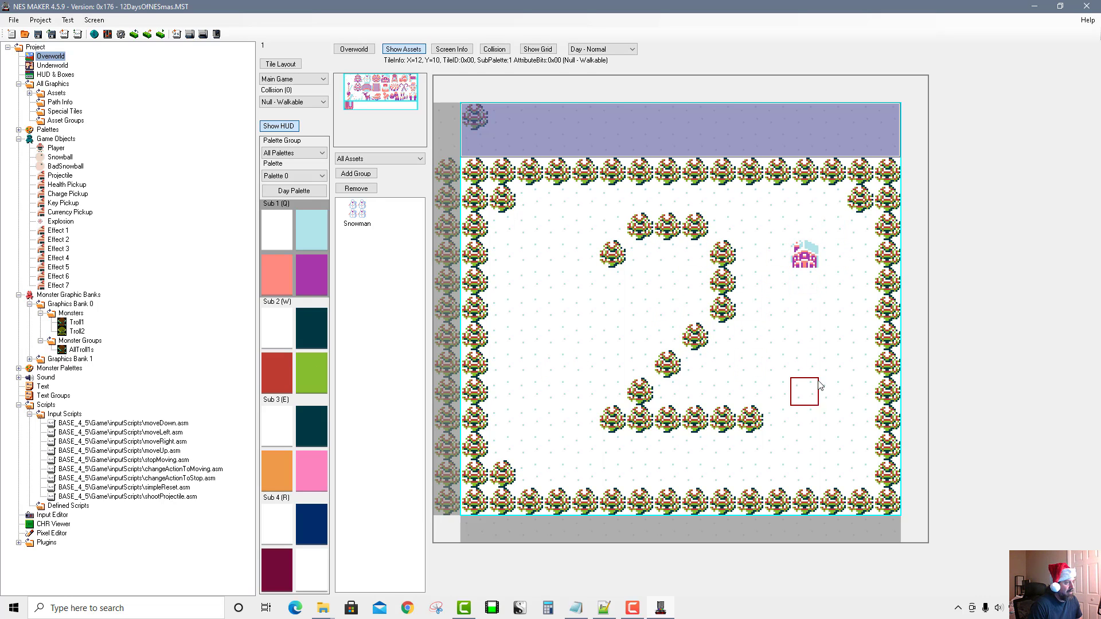
left_click(349, 106)
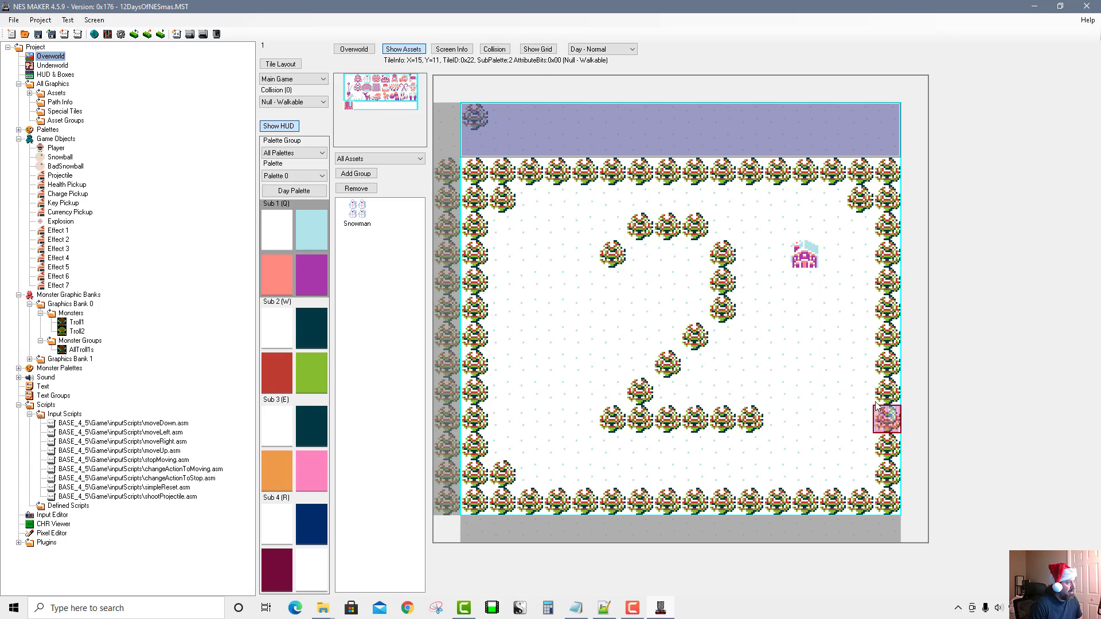
Step: Place the selected tile below the house at X=12, Y=8 and review the attribute types it can be given
left_click(808, 338)
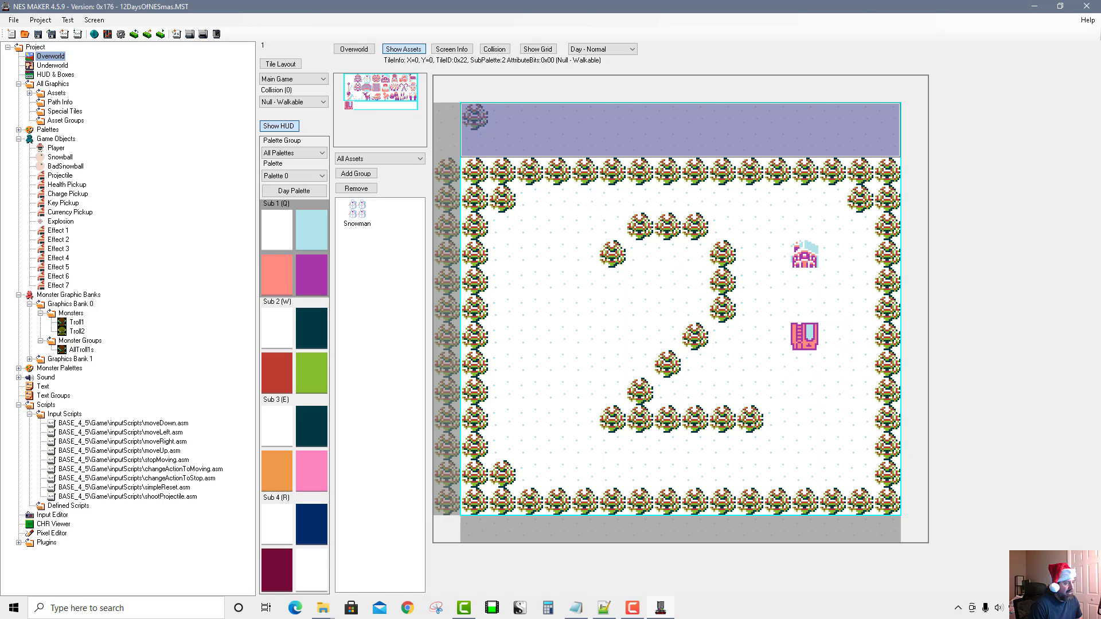
right_click(810, 339)
mouse_move(841, 383)
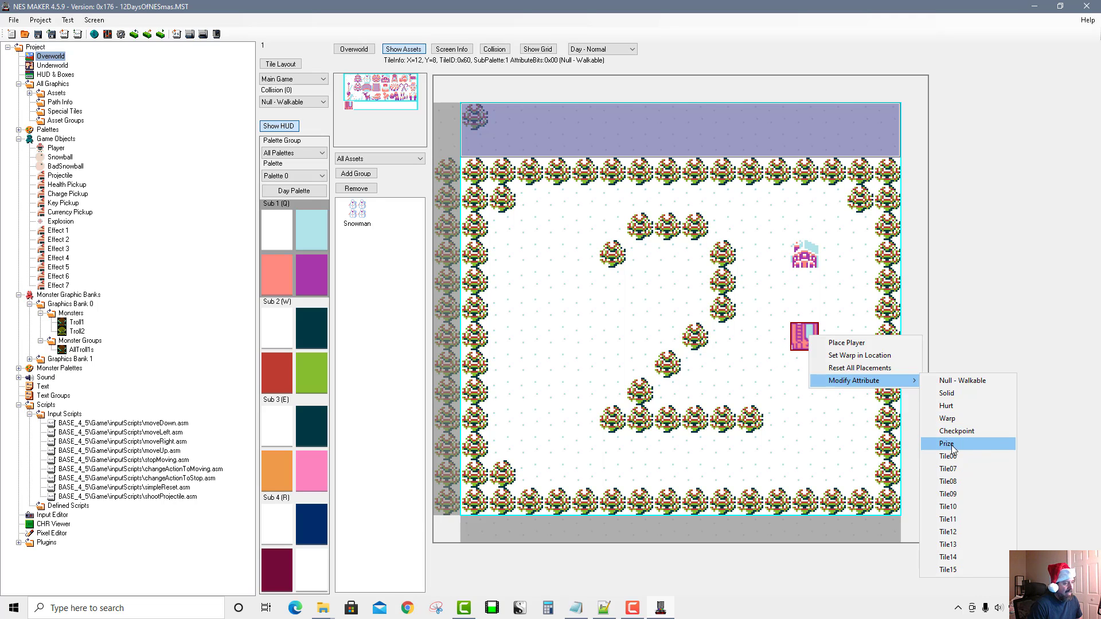
left_click(815, 313)
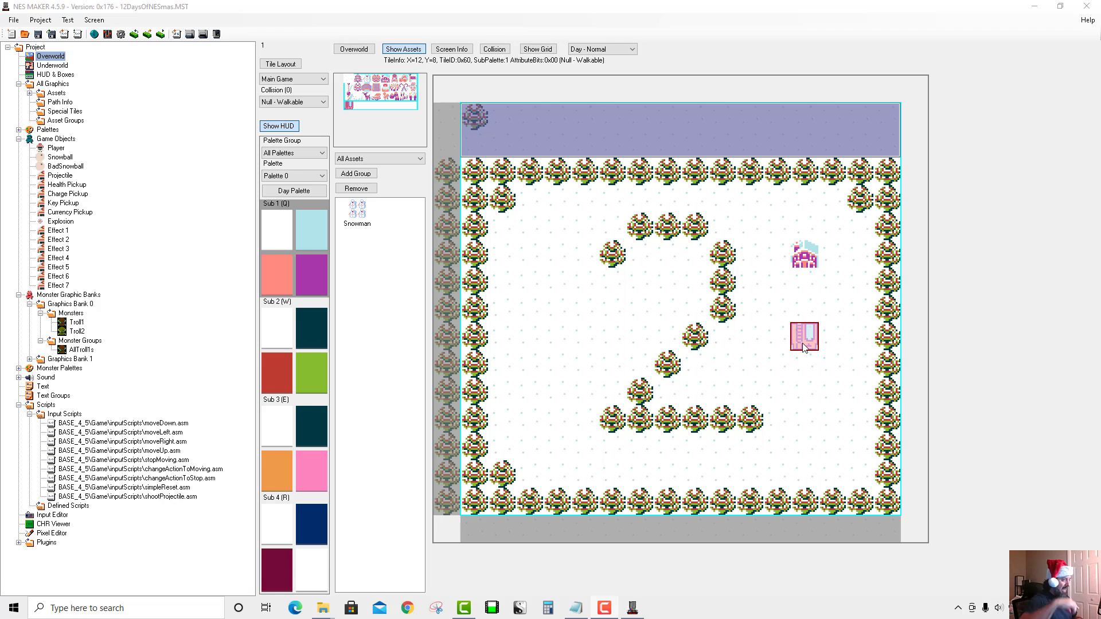
left_click(632, 612)
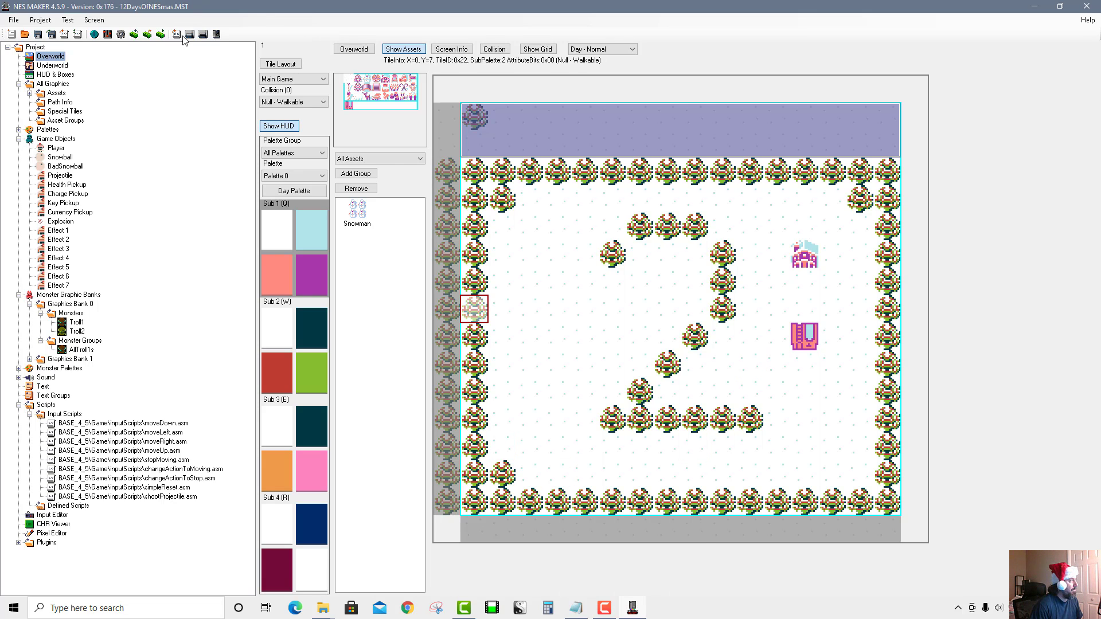
Step: Open the project's script settings in an enlarged window and open the Tile 05 script prize_MazeBase.asm for editing
left_click(121, 38)
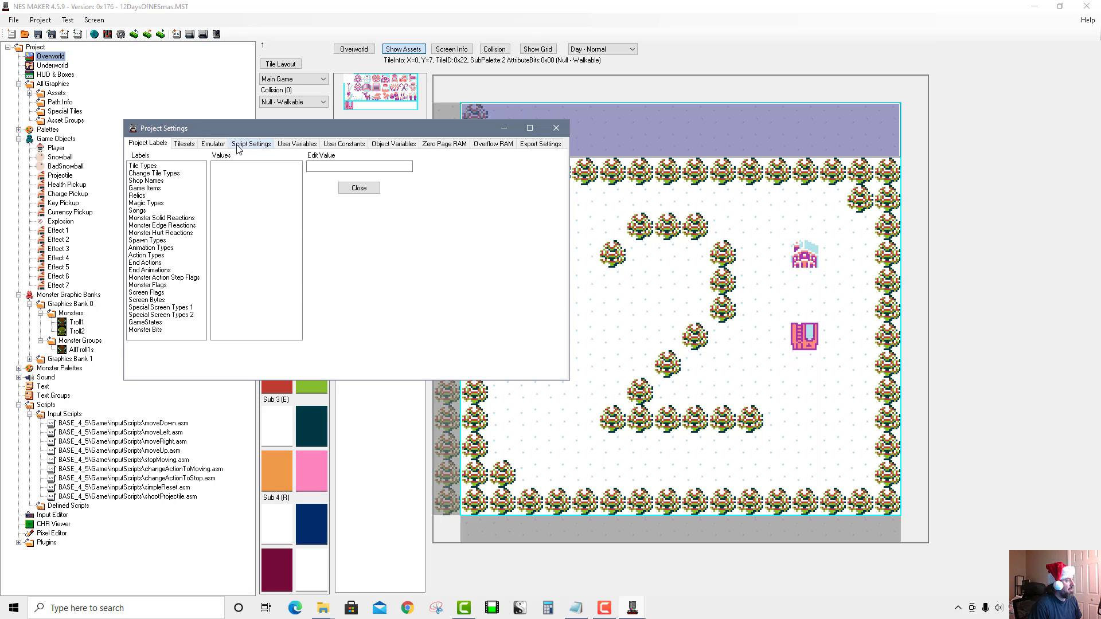
left_click(251, 143)
left_click_drag(248, 127, 208, 83)
left_click_drag(529, 334, 847, 576)
mouse_move(619, 241)
left_mouse_down()
mouse_move(615, 445)
mouse_move(614, 433)
left_mouse_up()
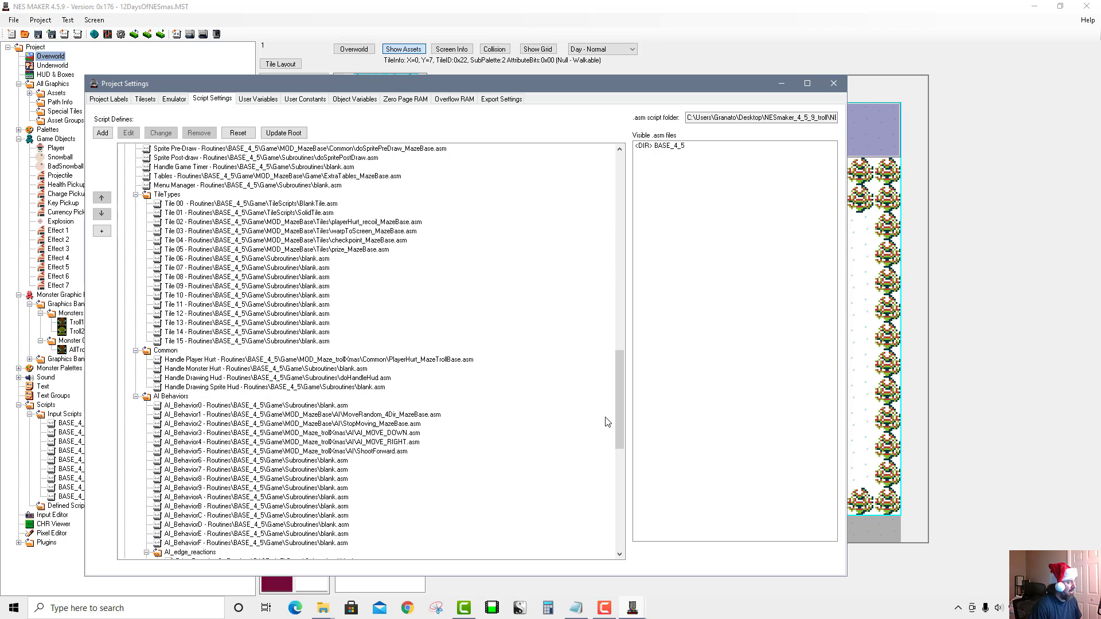
left_click(312, 251)
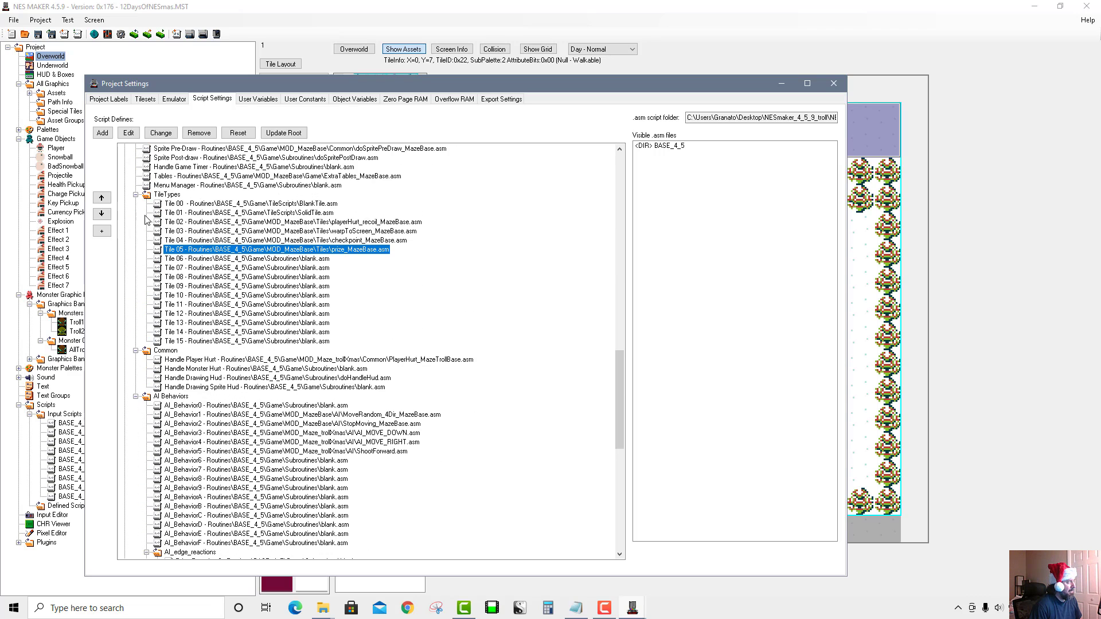
left_click(129, 132)
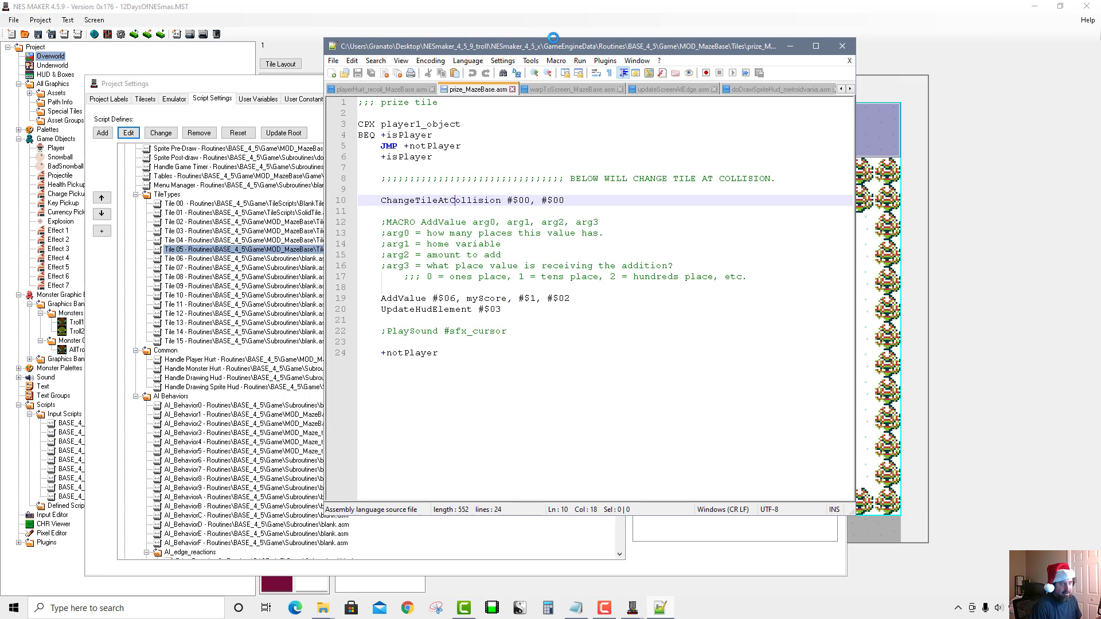
Step: Start saving a copy of the prize script and create a folder named Tiles inside MOD_Maze_trollXmas
left_click(335, 61)
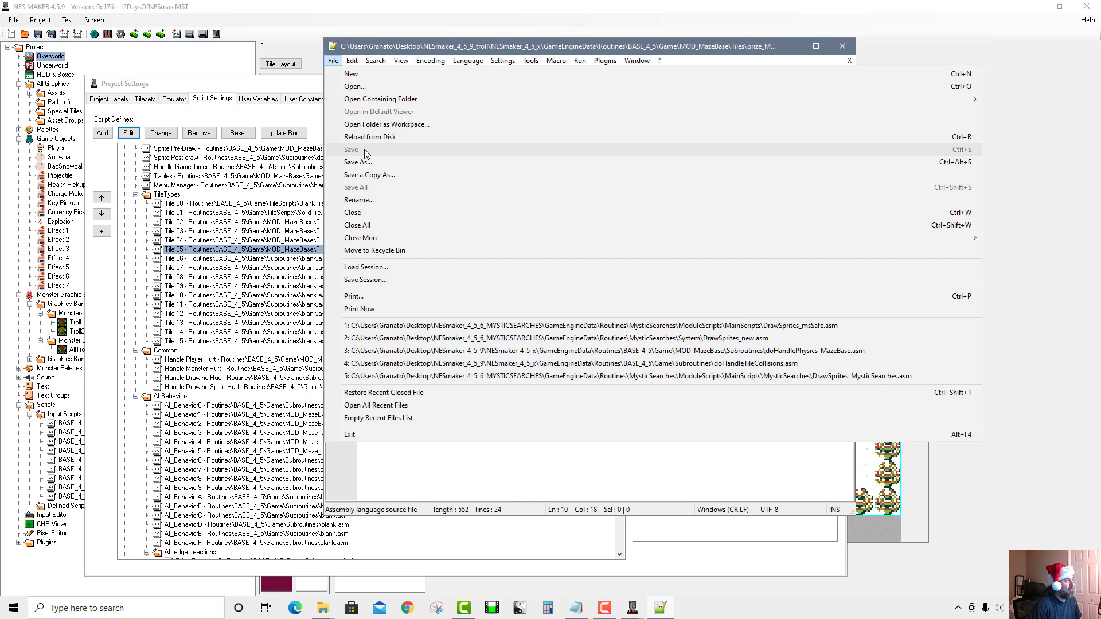
left_click(358, 162)
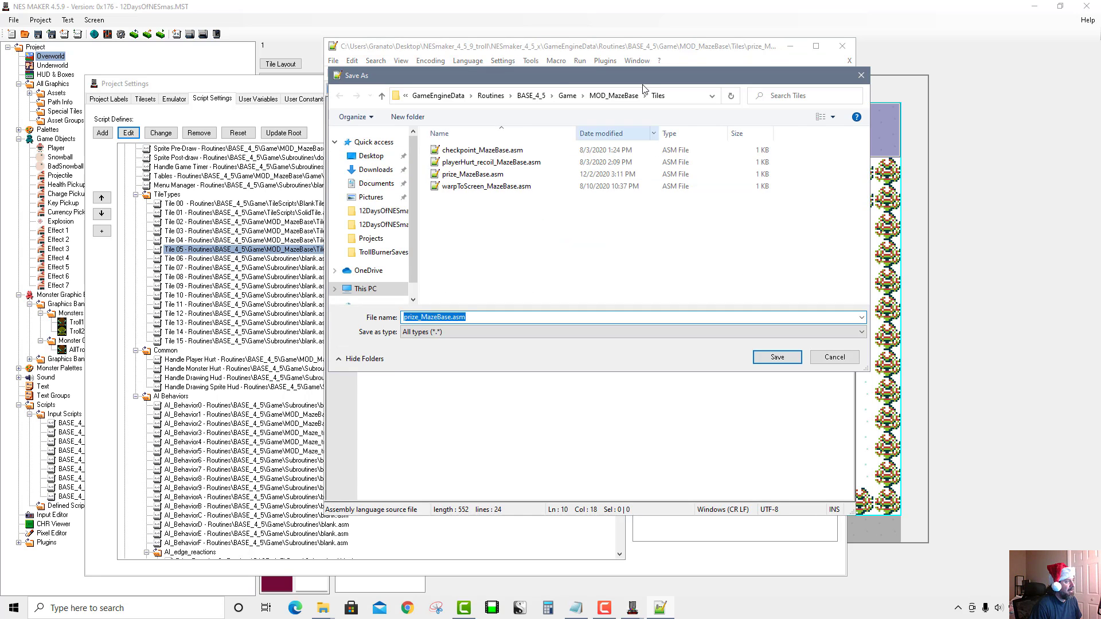
left_click(568, 96)
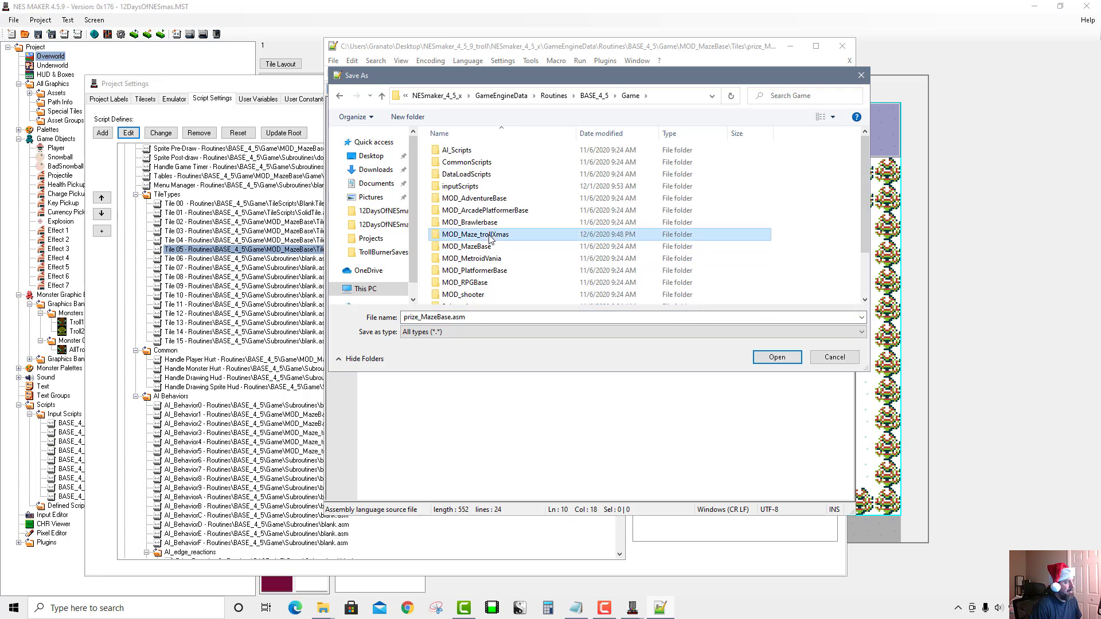
double_click(476, 234)
right_click(463, 223)
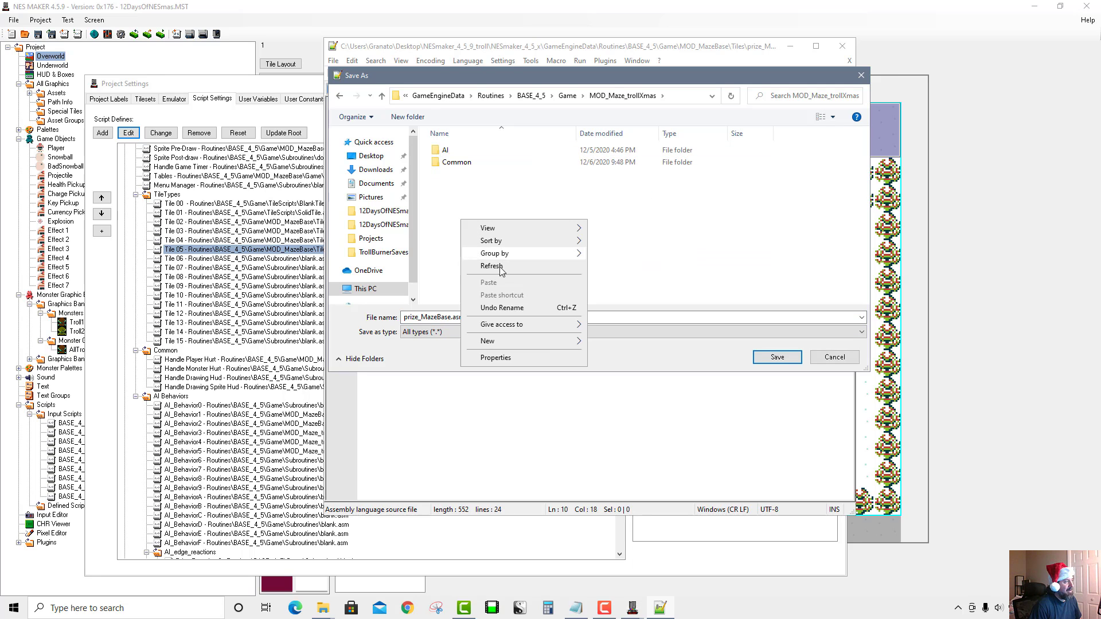
mouse_move(485, 341)
left_click(602, 343)
type("Tiles")
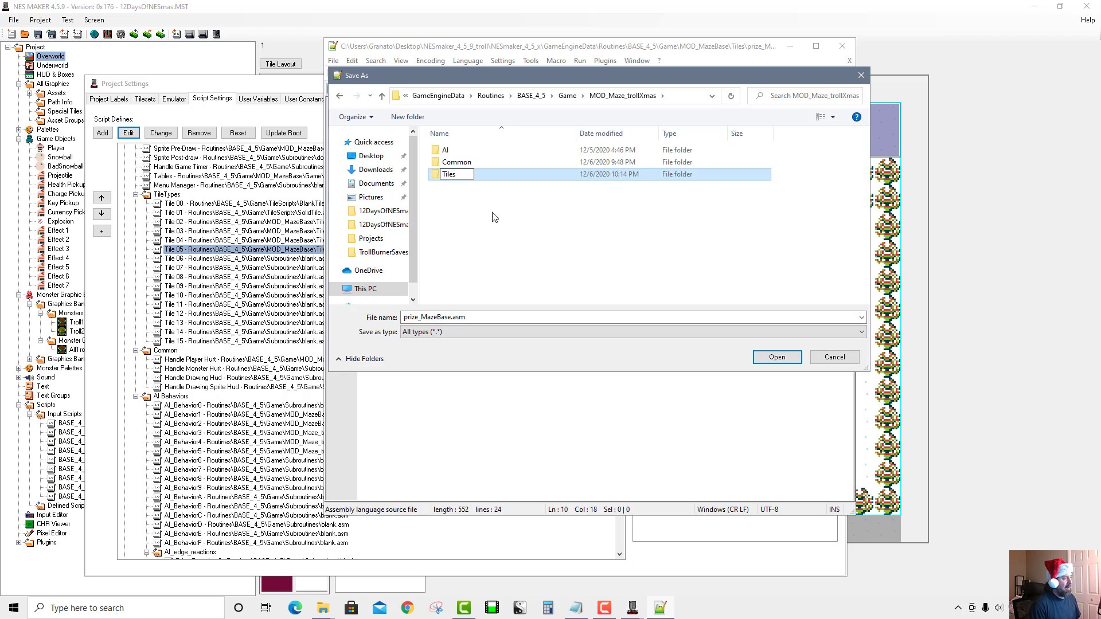
left_click(461, 192)
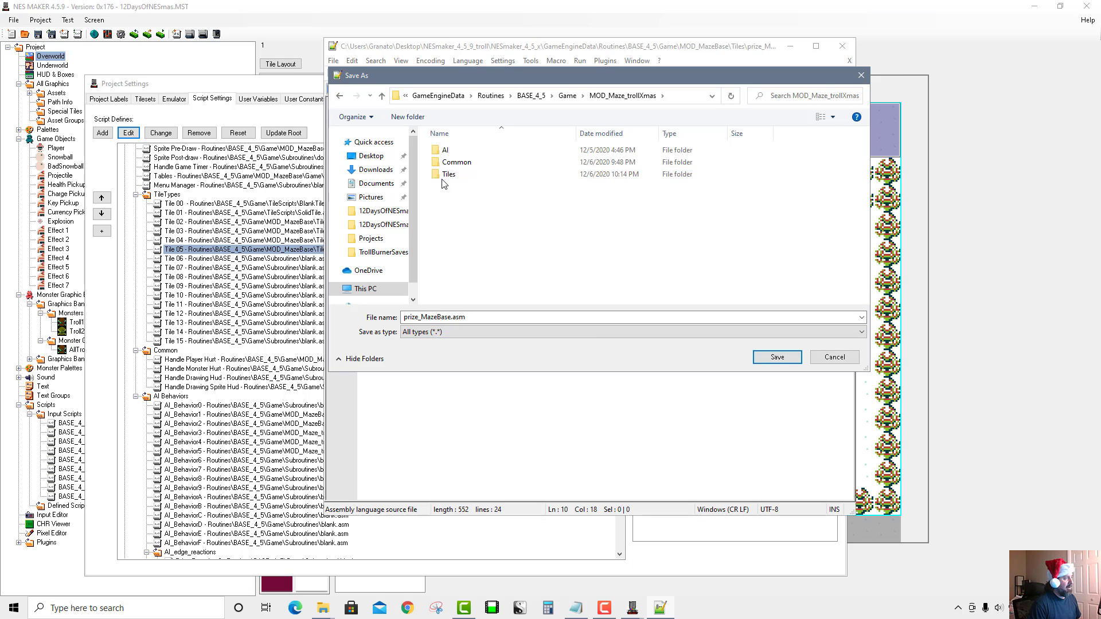
Step: Save the script copy in the new Tiles folder as prize_MazeBase_troll.asm
double_click(438, 177)
left_click(441, 315)
left_click(451, 316)
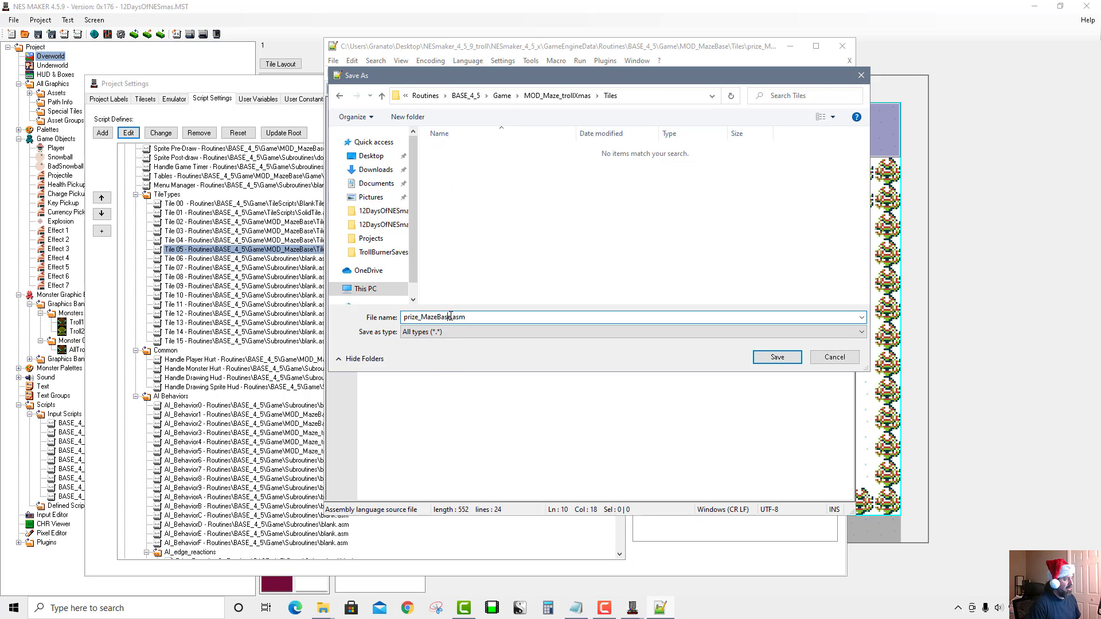
type("_t")
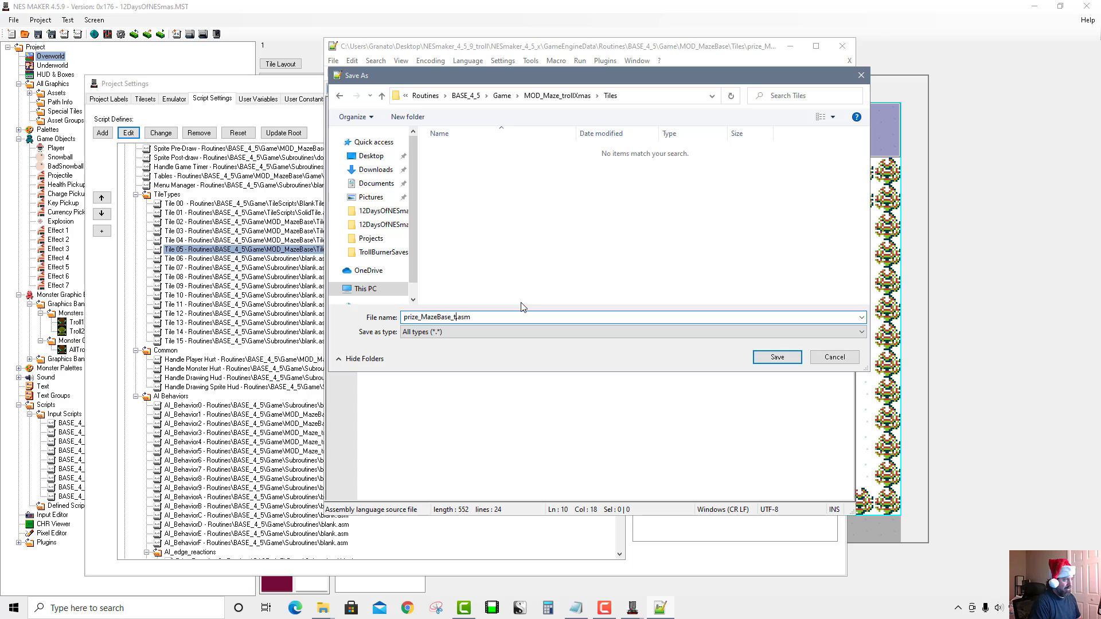
type("roll")
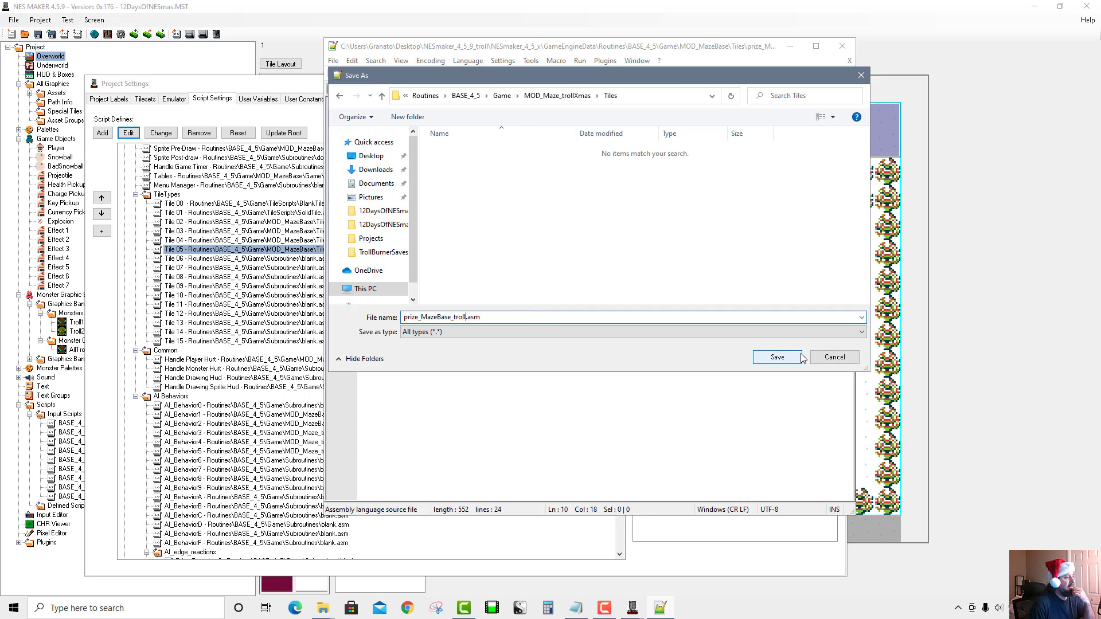
left_click(776, 356)
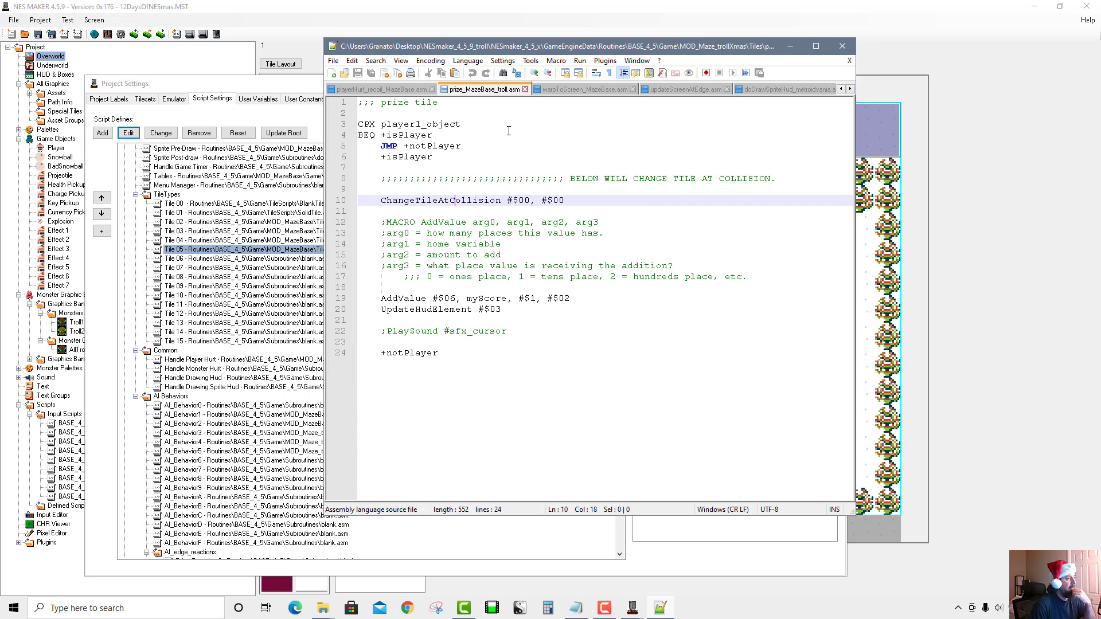
Step: Assign prize_MazeBase_troll.asm from the MOD_Maze_trollXmas Tiles folder to Tile 05 in the script settings
left_click(275, 88)
left_click(347, 252)
double_click(669, 147)
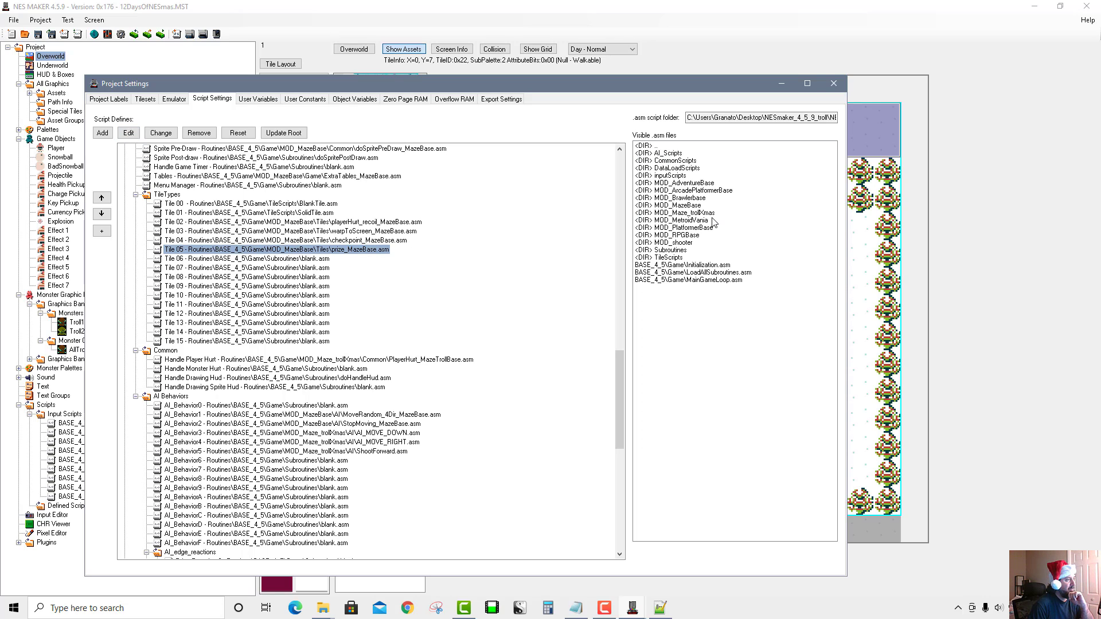
double_click(709, 215)
double_click(682, 168)
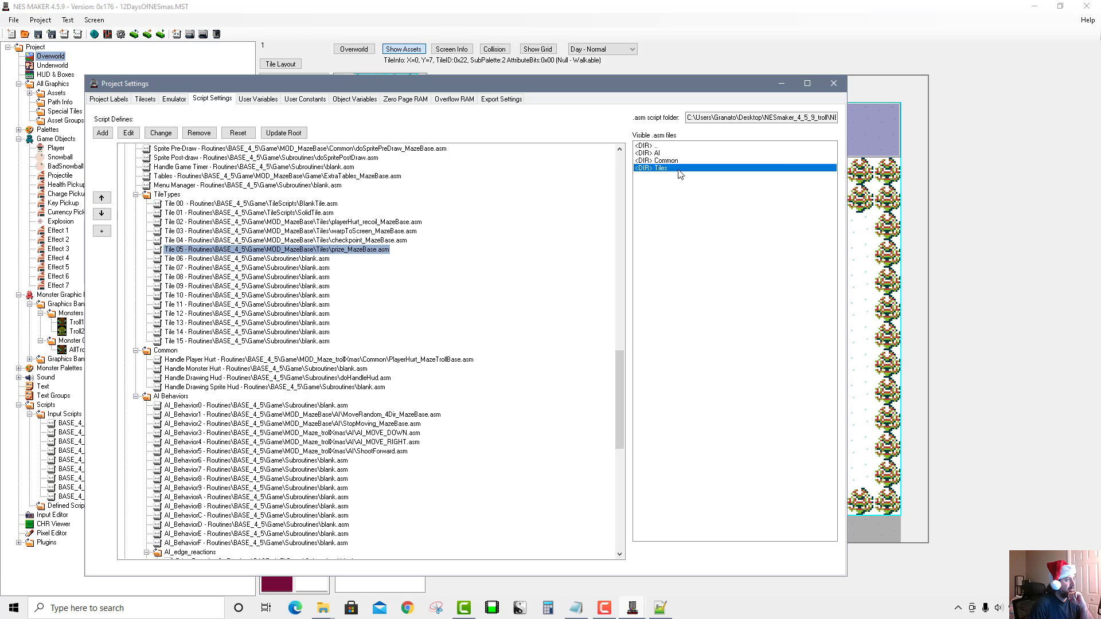
double_click(737, 152)
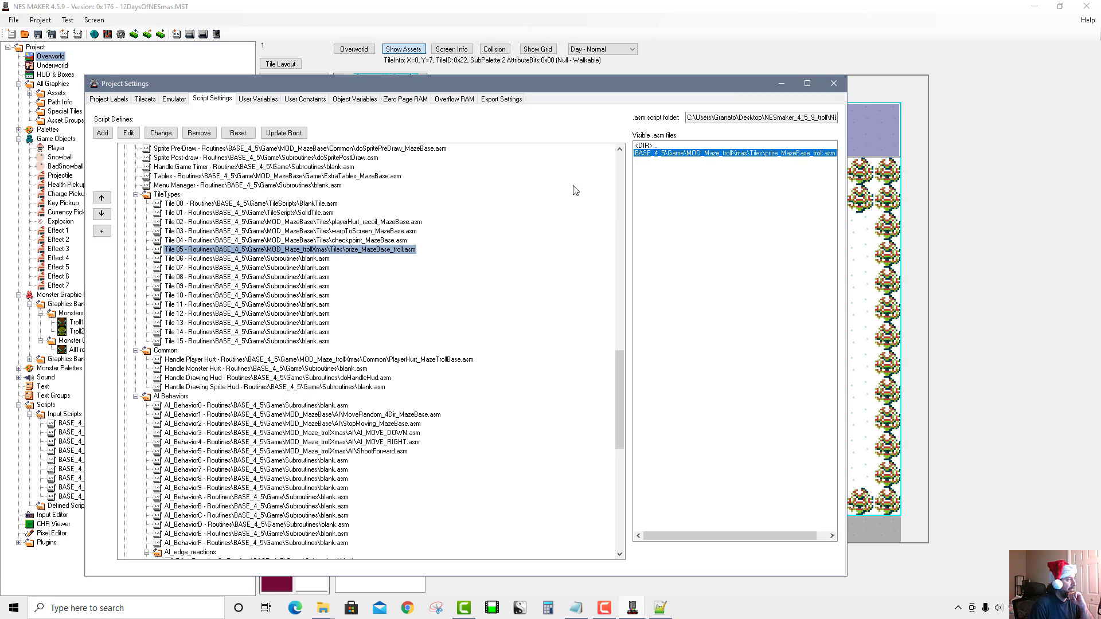
Step: Review the ChangeTileAtCollision, AddValue and UpdateHudElement lines in the prize script, and close the project settings
left_click(668, 614)
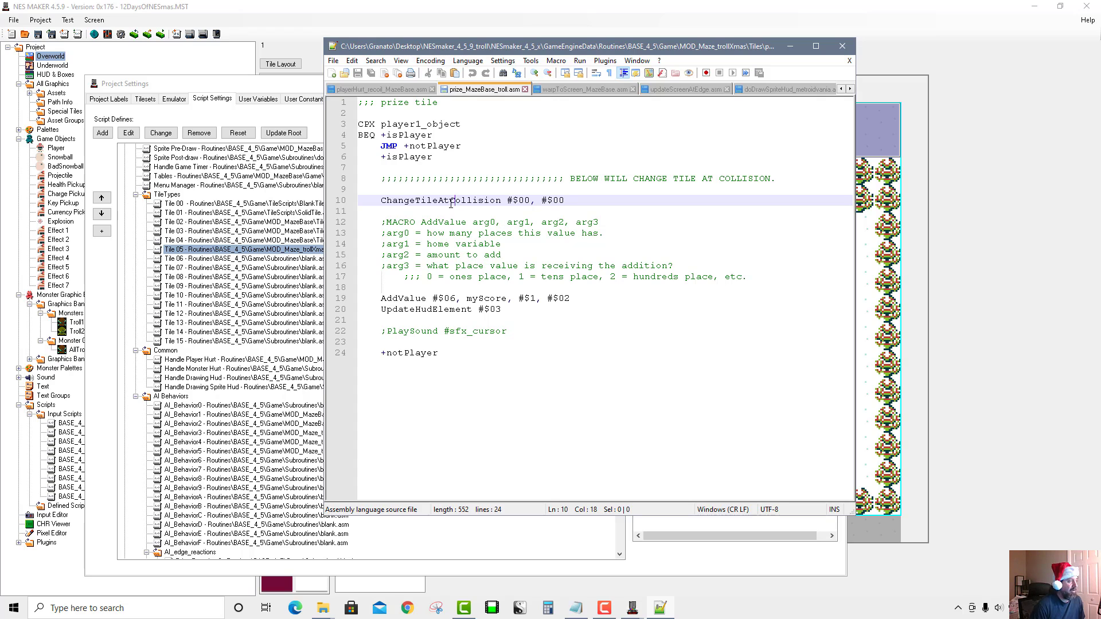
left_click_drag(381, 200, 627, 201)
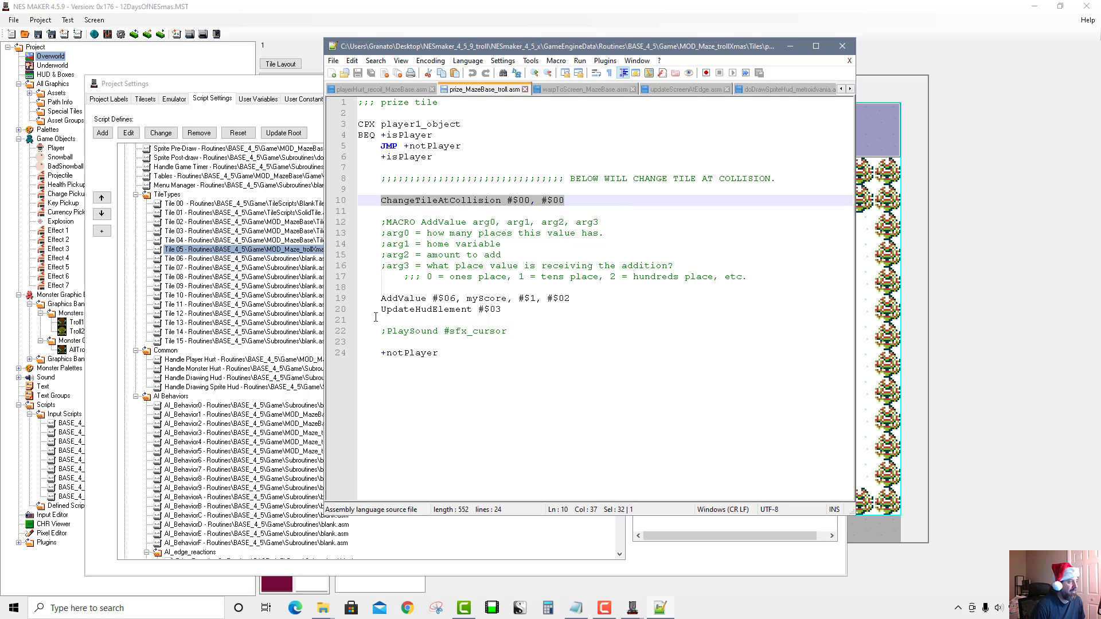
left_click_drag(369, 299, 526, 322)
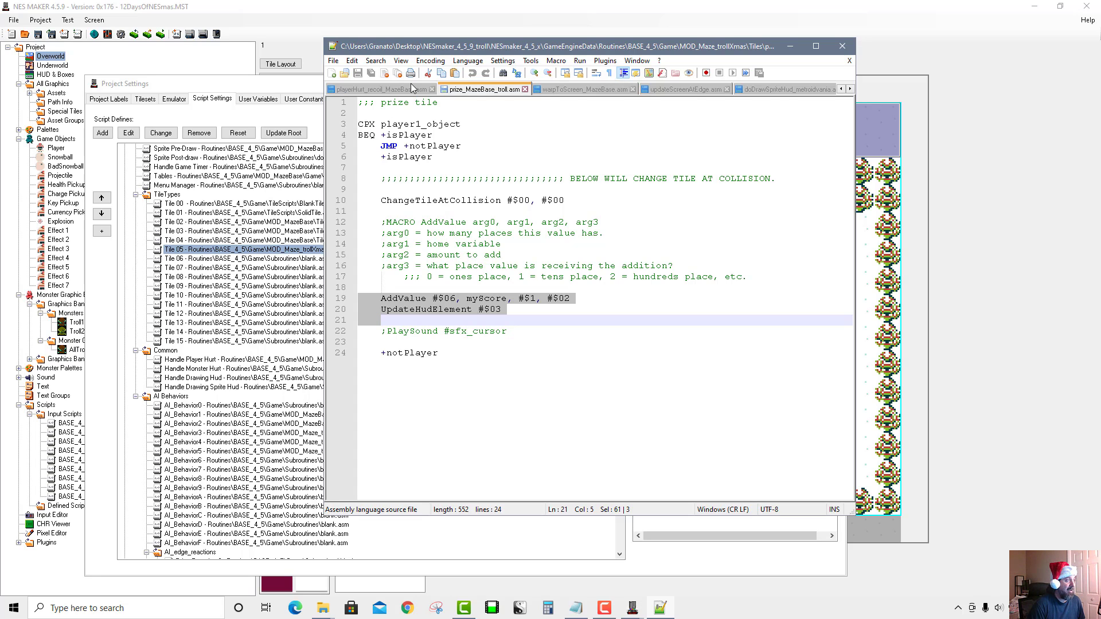
left_click(292, 98)
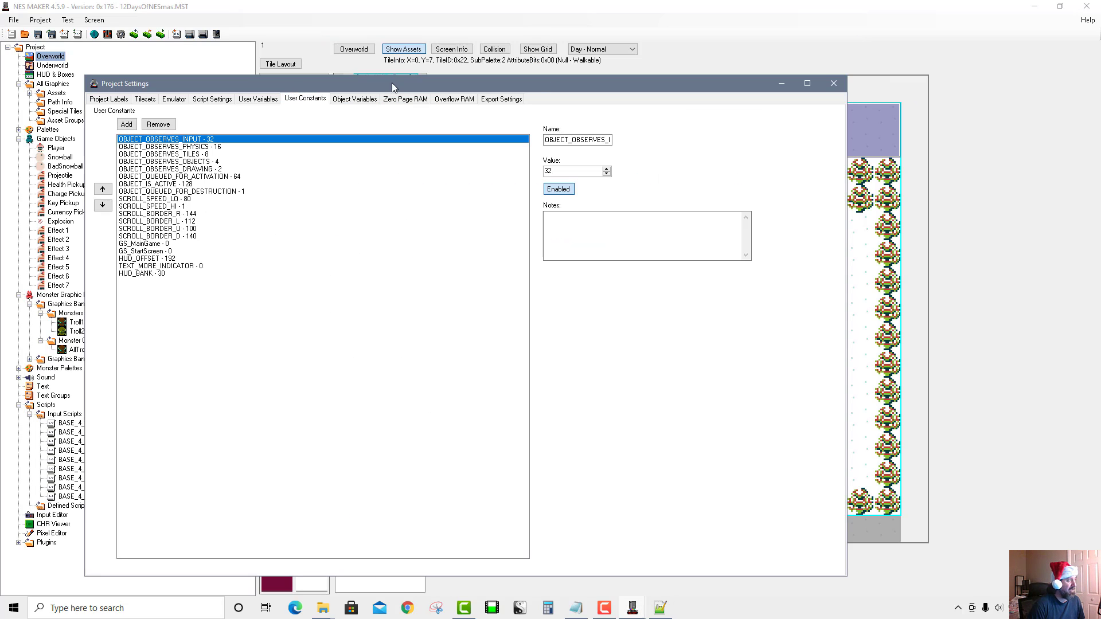
left_click(832, 83)
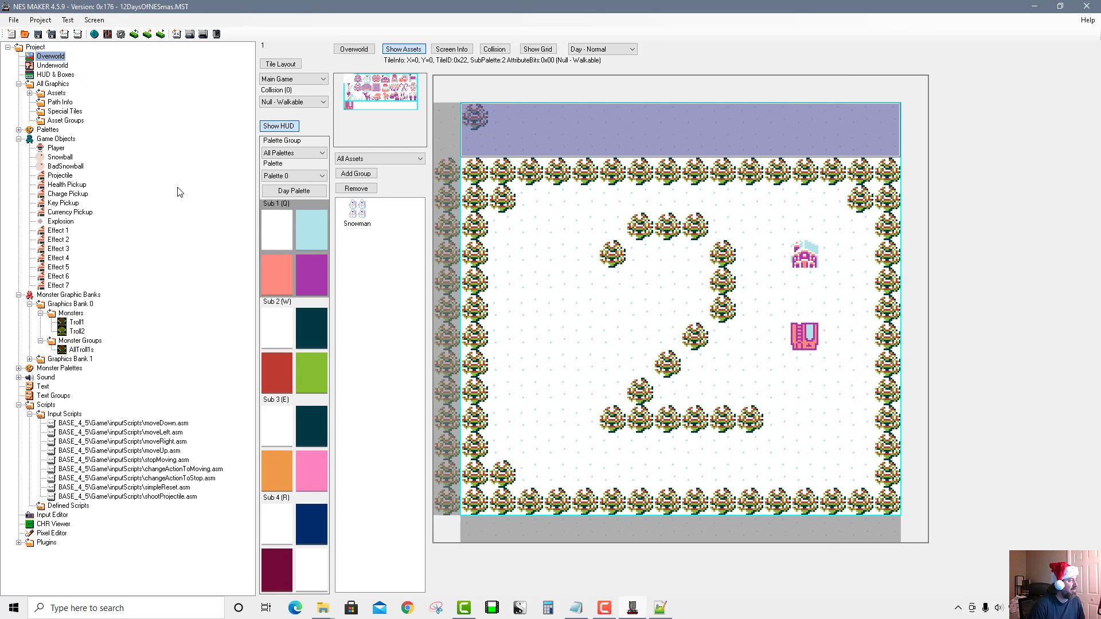
Step: Add a new animation named Horrah to the Player game object
left_click(55, 148)
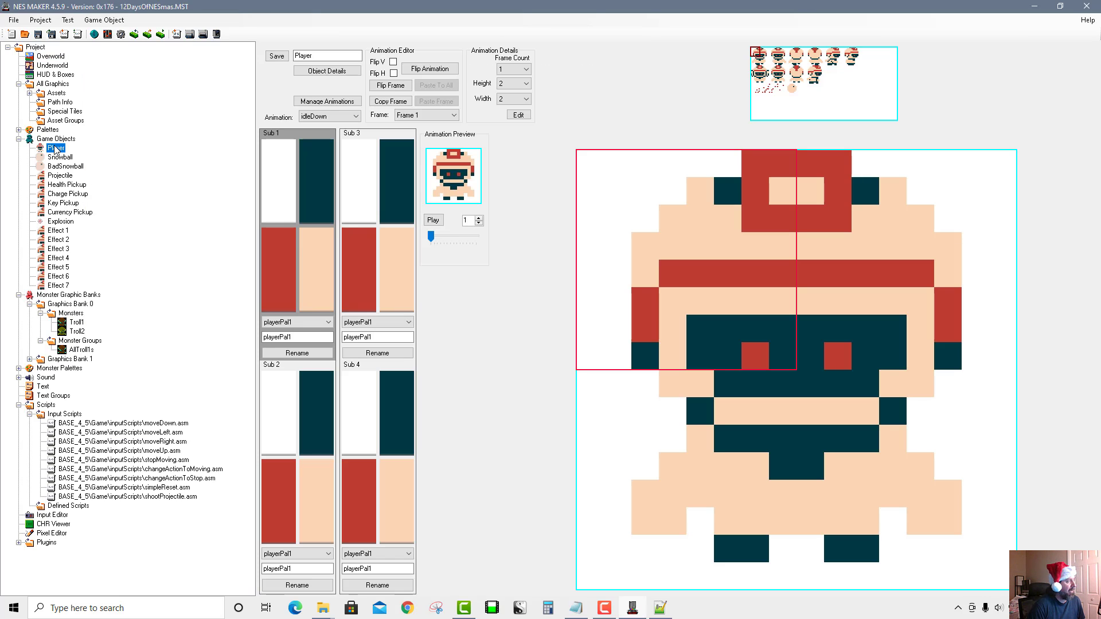
left_click(327, 101)
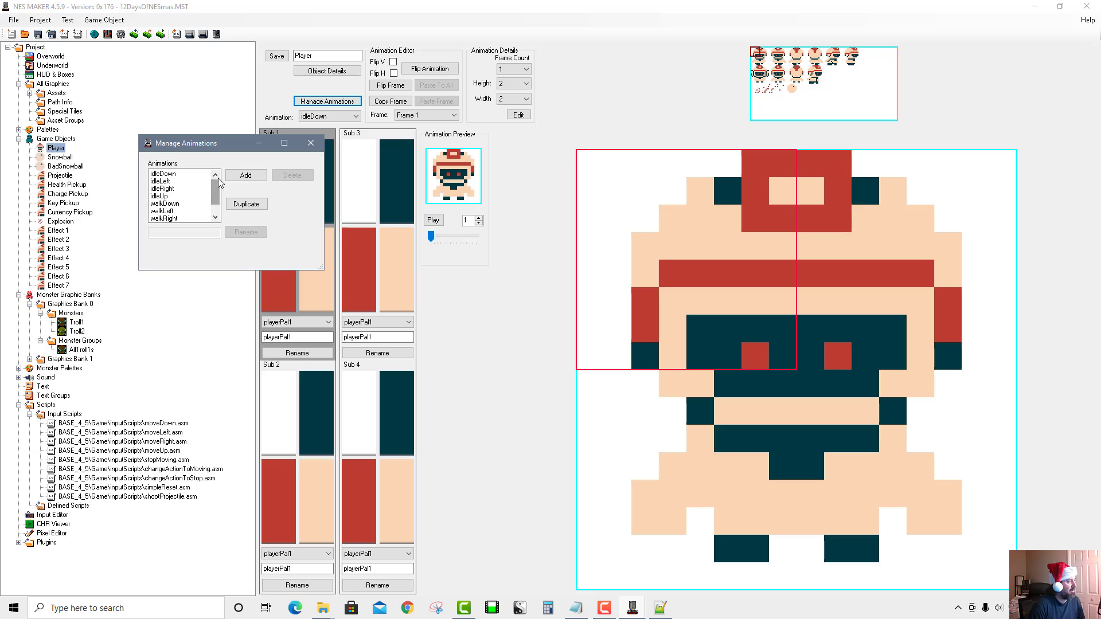
scroll(215, 197, "down", 2)
scroll(216, 198, "up", 2)
left_click(245, 176)
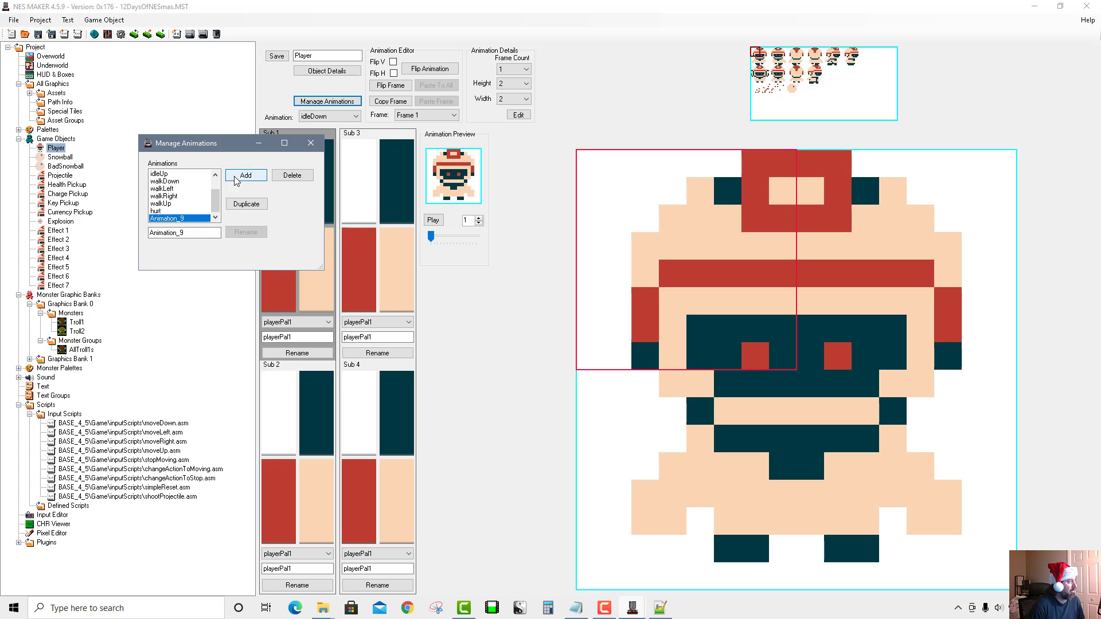
double_click(193, 233)
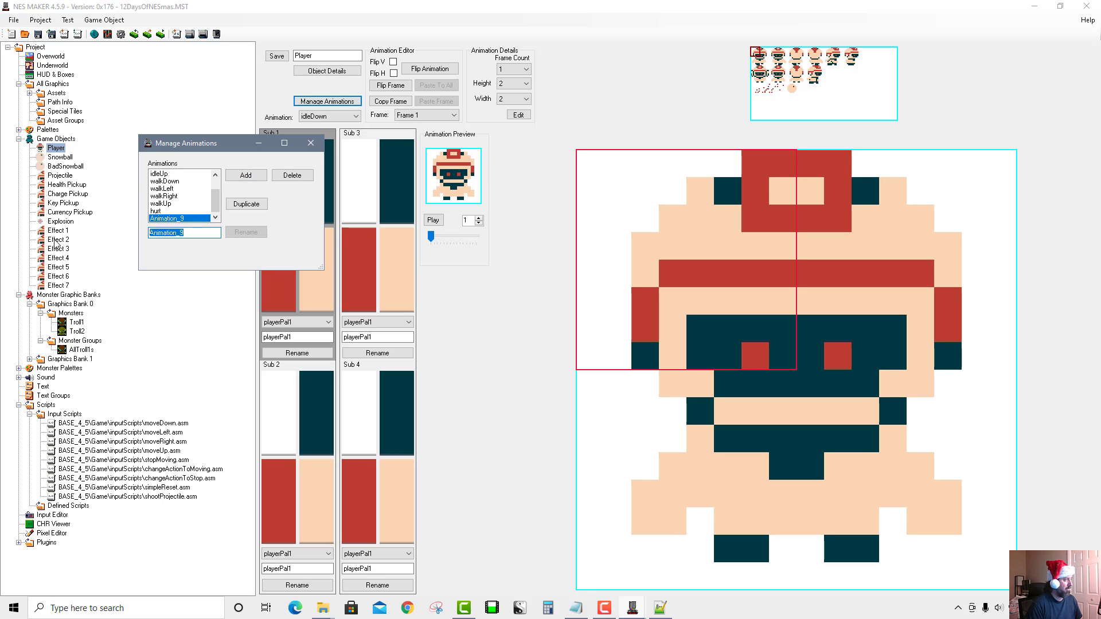
type("Horrah")
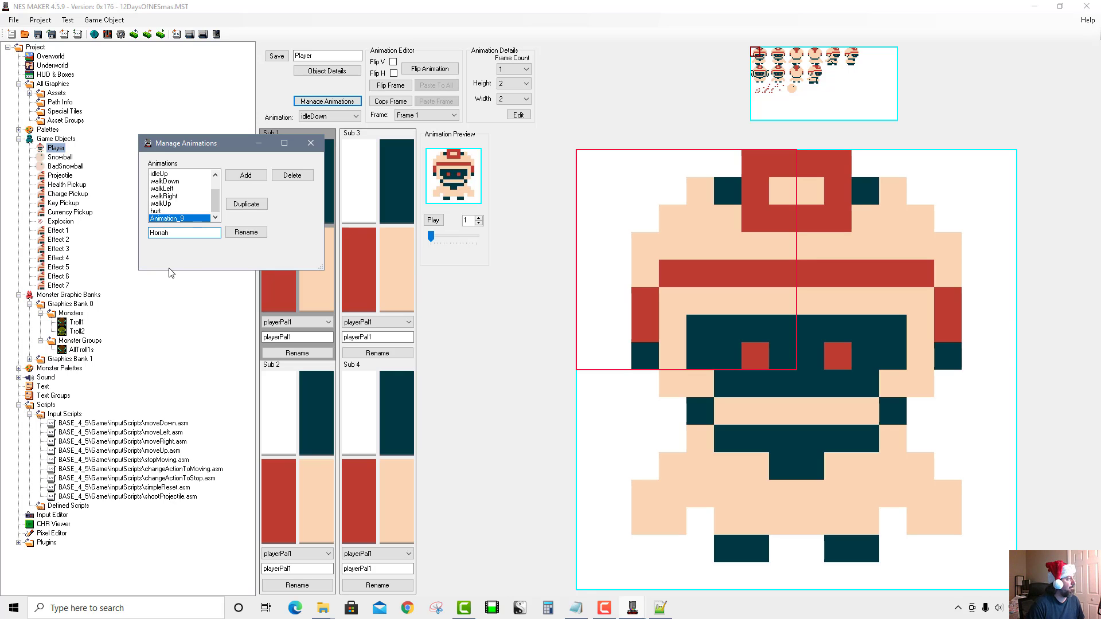
left_click(246, 233)
left_click(309, 143)
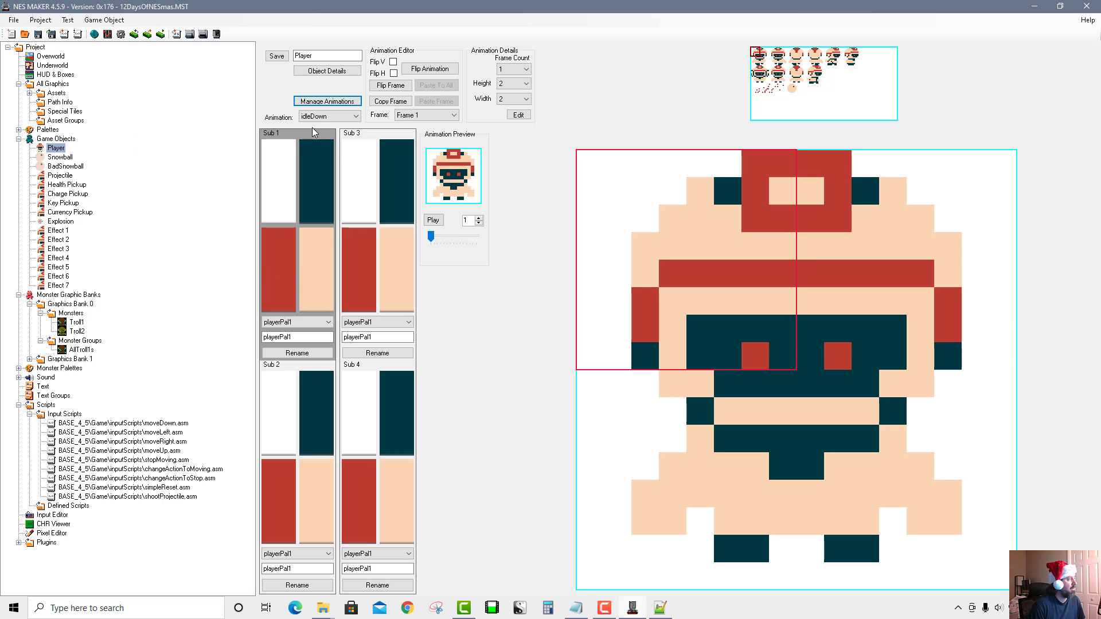
Step: Switch the Player to the Horrah animation and set its frame count to 8
left_click(355, 116)
left_click(326, 190)
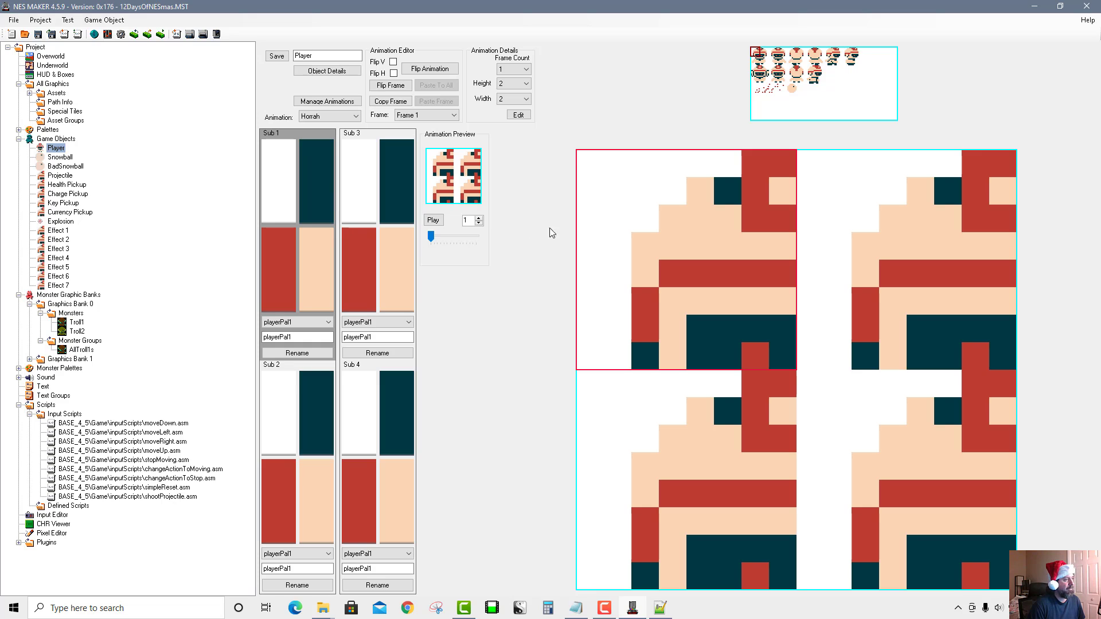
left_click(525, 69)
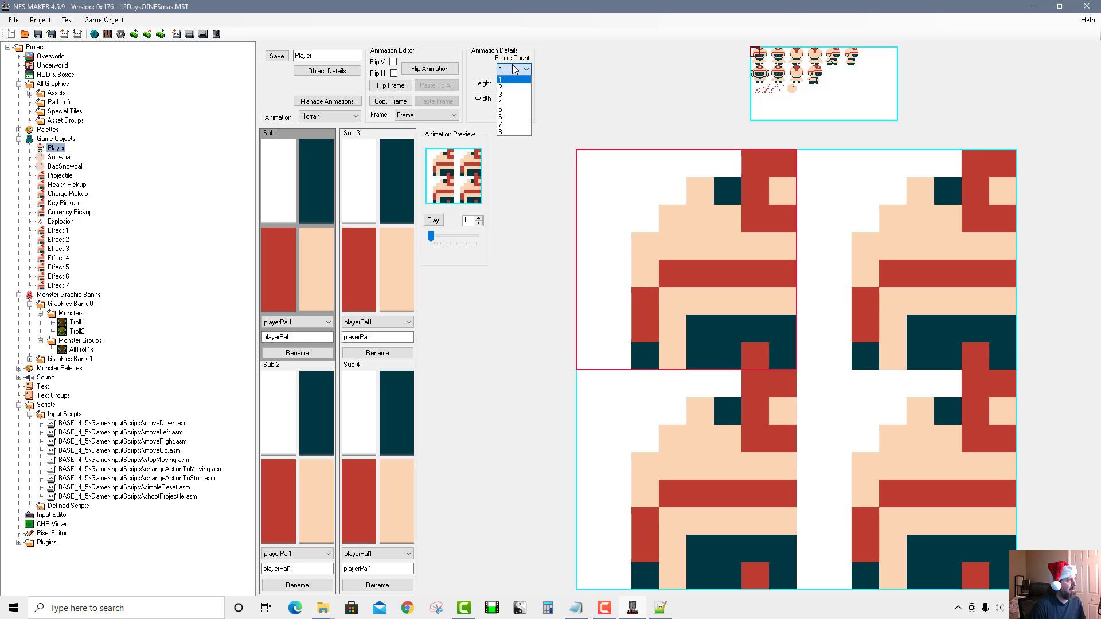
left_click(512, 130)
Step: Fill frame 1 of Horrah with the front-facing arms-down troll sprite and frame 2 with the arms-raised sprite
left_click(453, 116)
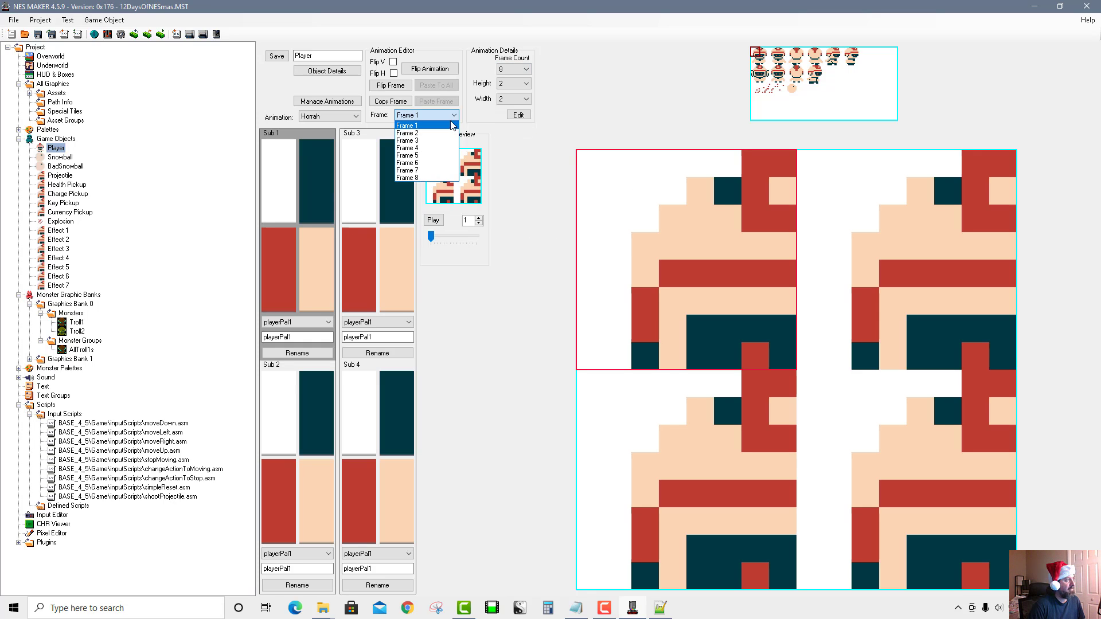
left_click(453, 125)
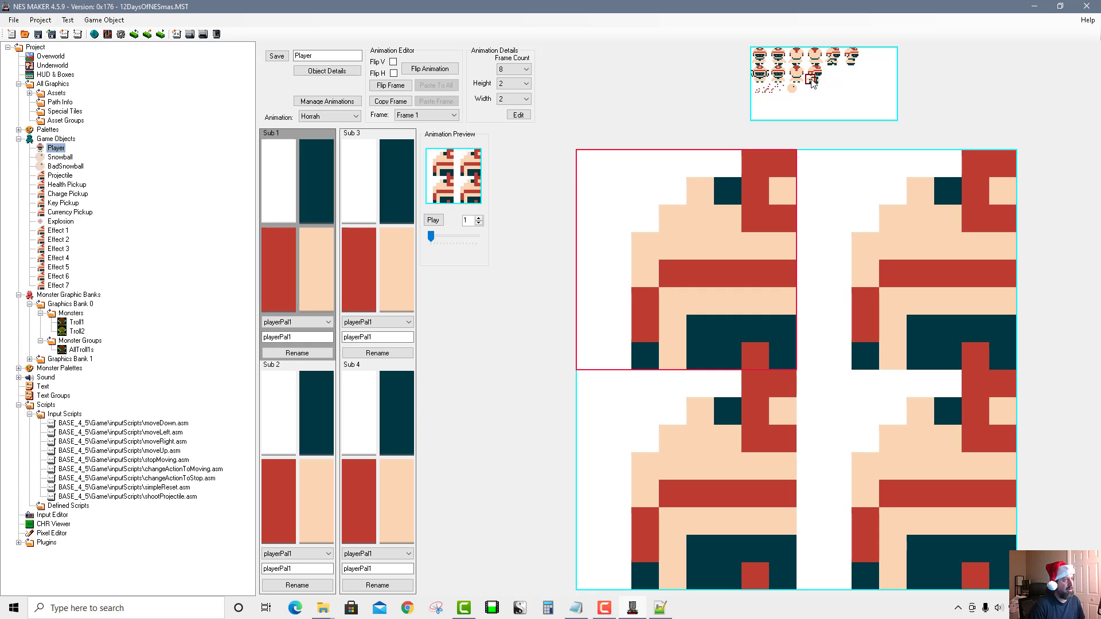
left_click(782, 84)
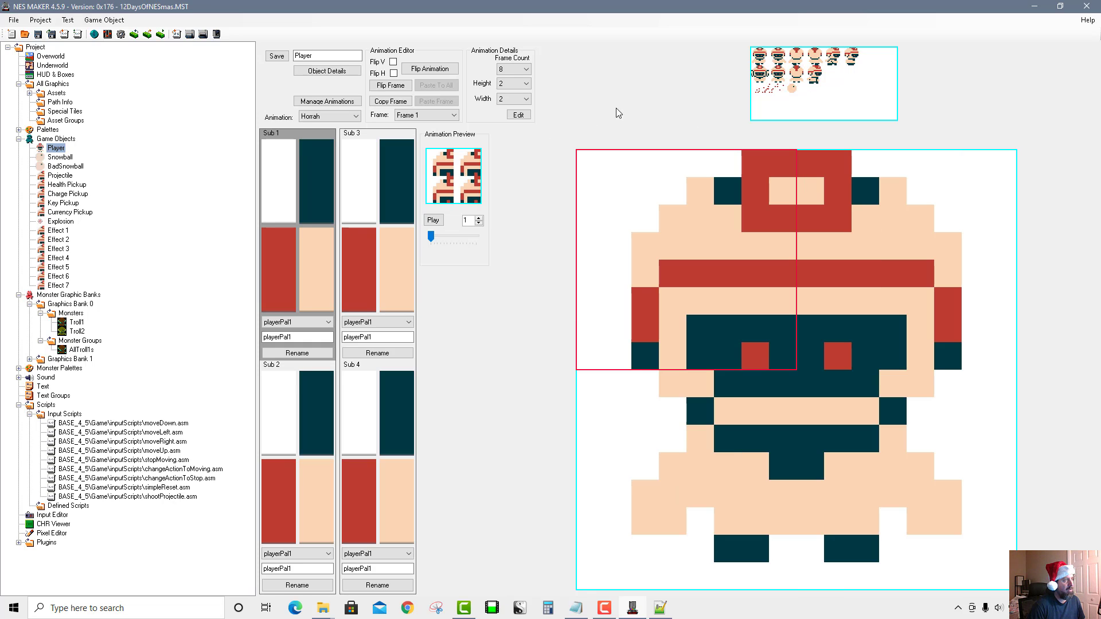
left_click(447, 115)
left_click(436, 133)
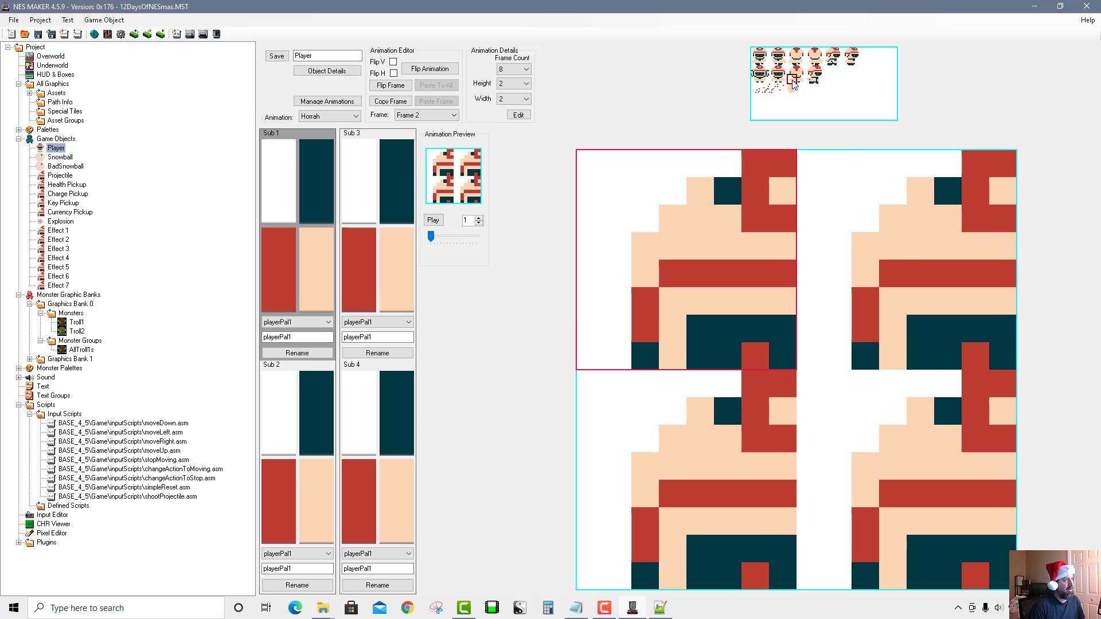
left_click(759, 83)
Step: Fill frame 3 of Horrah with the arms-down sprite and frame 4 with the arms-raised sprite
left_click(436, 115)
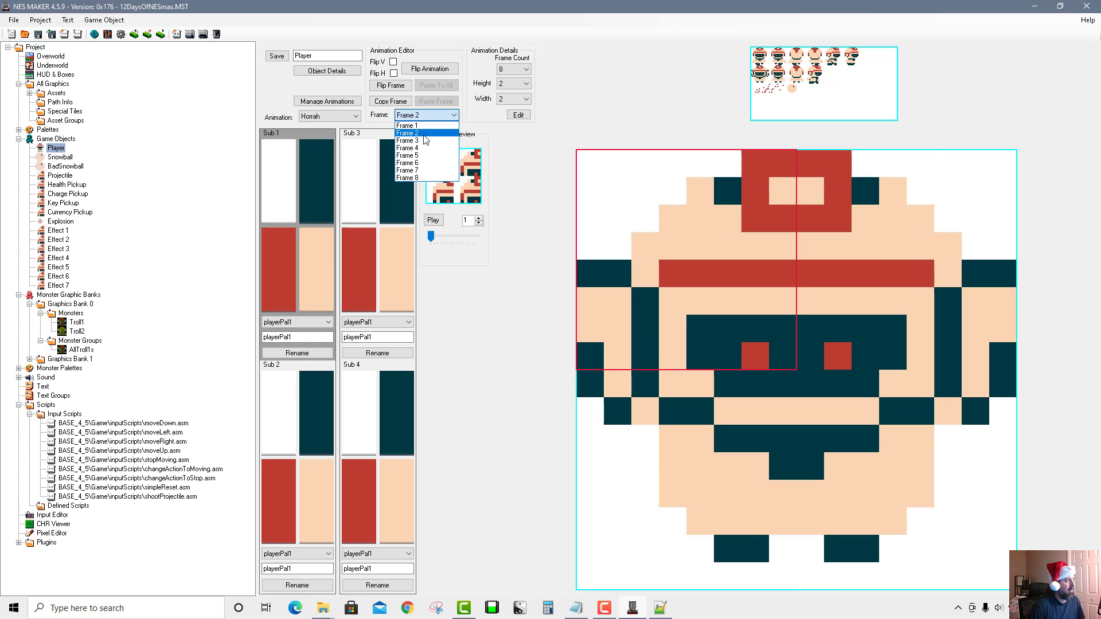
left_click(436, 140)
left_click(780, 80)
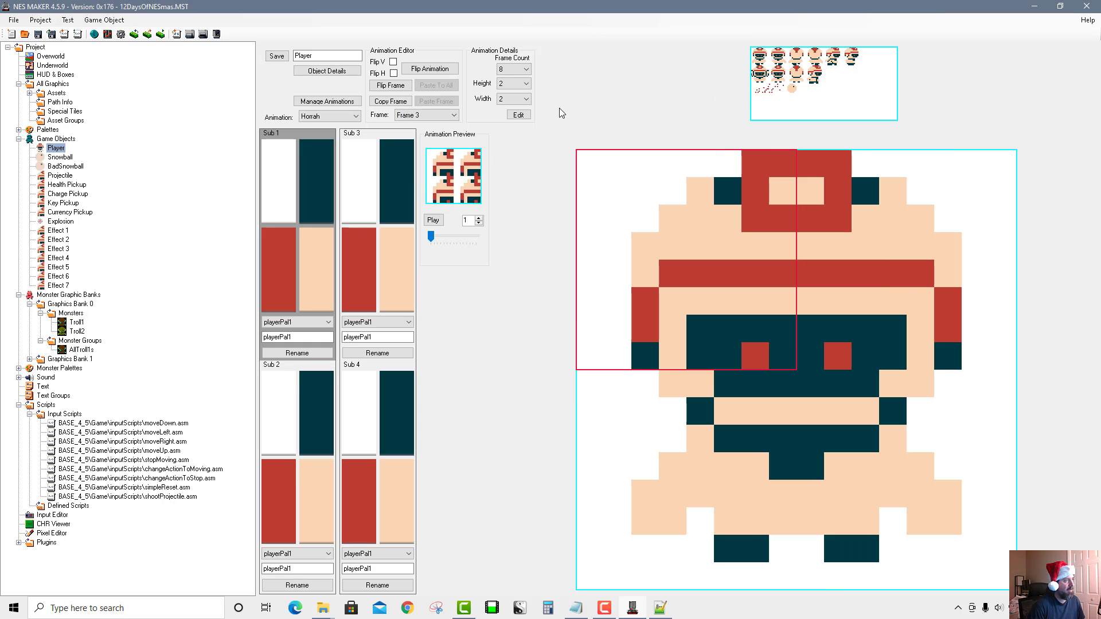
left_click(436, 115)
left_click(448, 147)
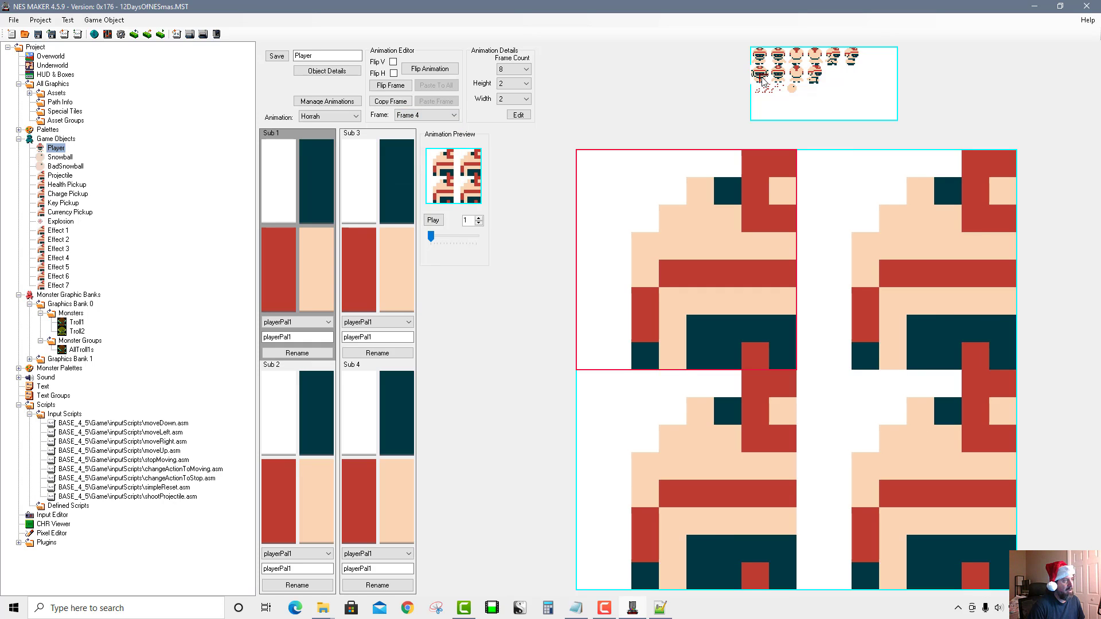
left_click(767, 81)
Step: Fill frame 5 of Horrah with the arms-down sprite and frame 6 with the arms-raised sprite
left_click(436, 115)
left_click(420, 155)
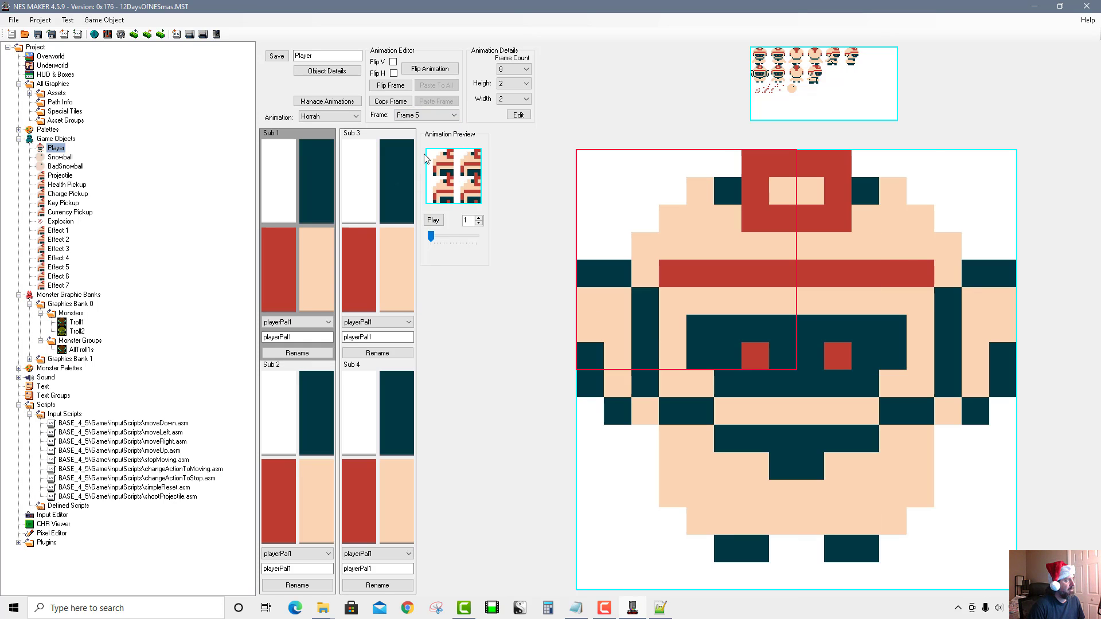
left_click(780, 80)
left_click(453, 116)
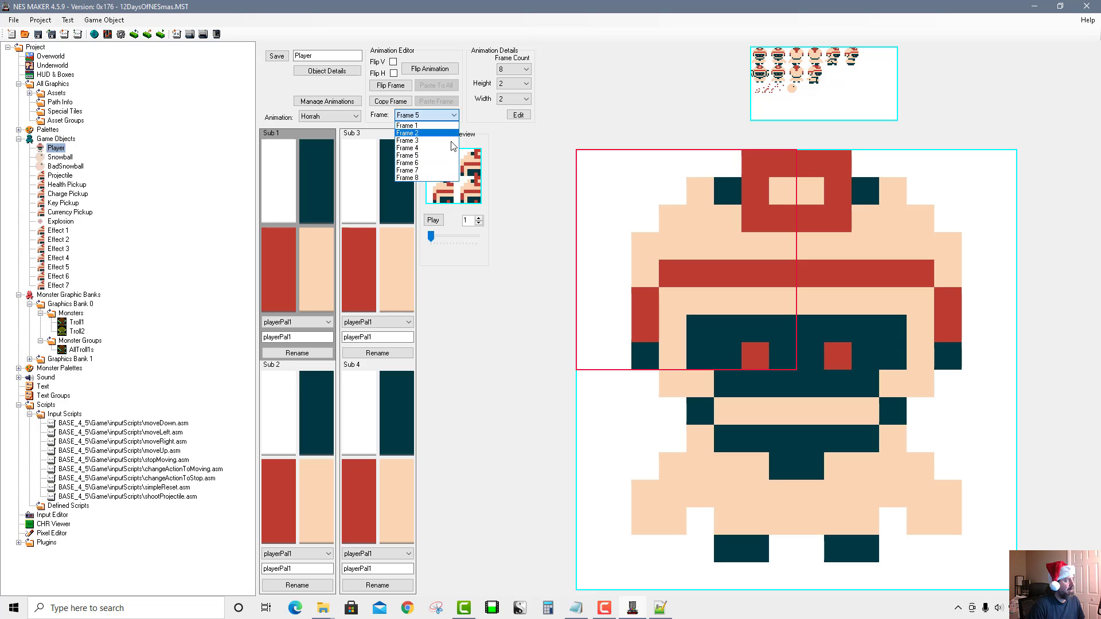
left_click(420, 162)
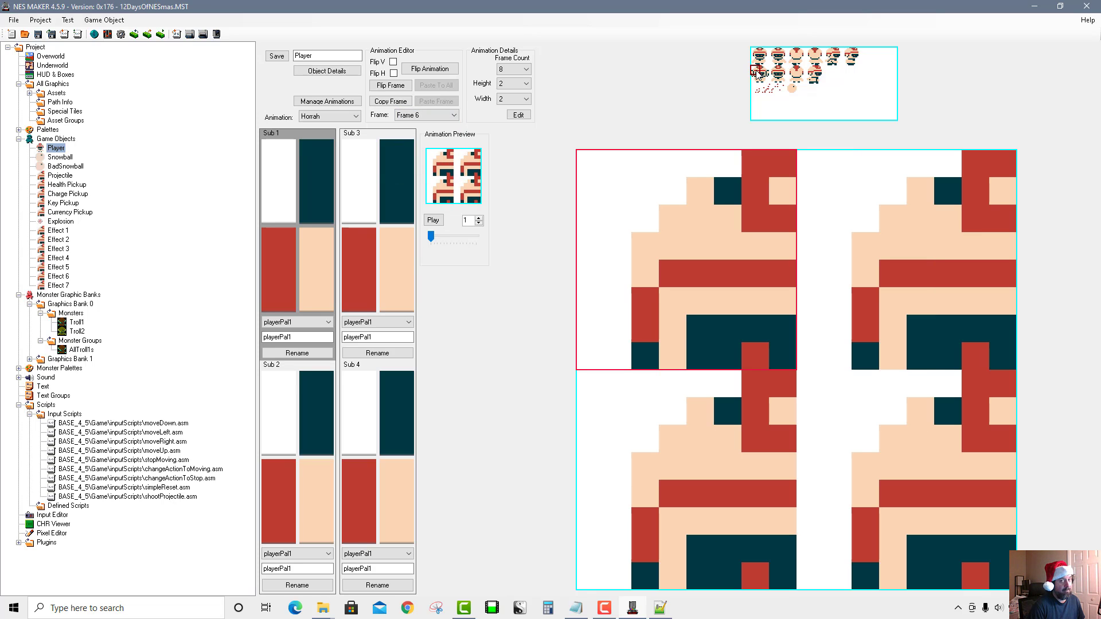
left_click(764, 80)
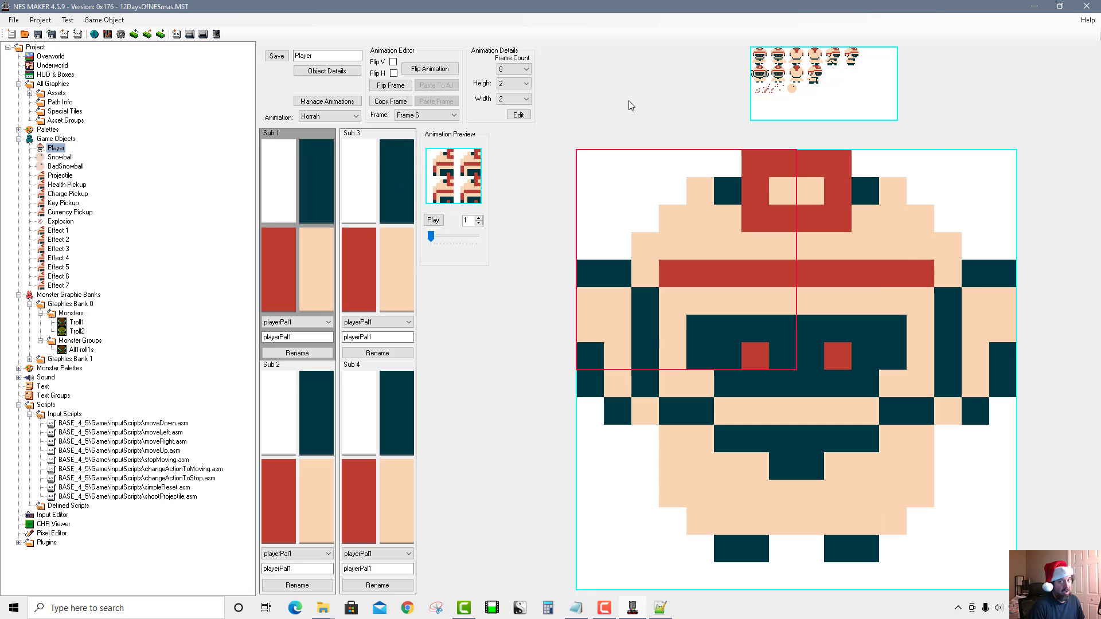
Step: Fill frame 7 of Horrah with the arms-down sprite and frame 8 with the arms-raised sprite
left_click(453, 115)
left_click(424, 170)
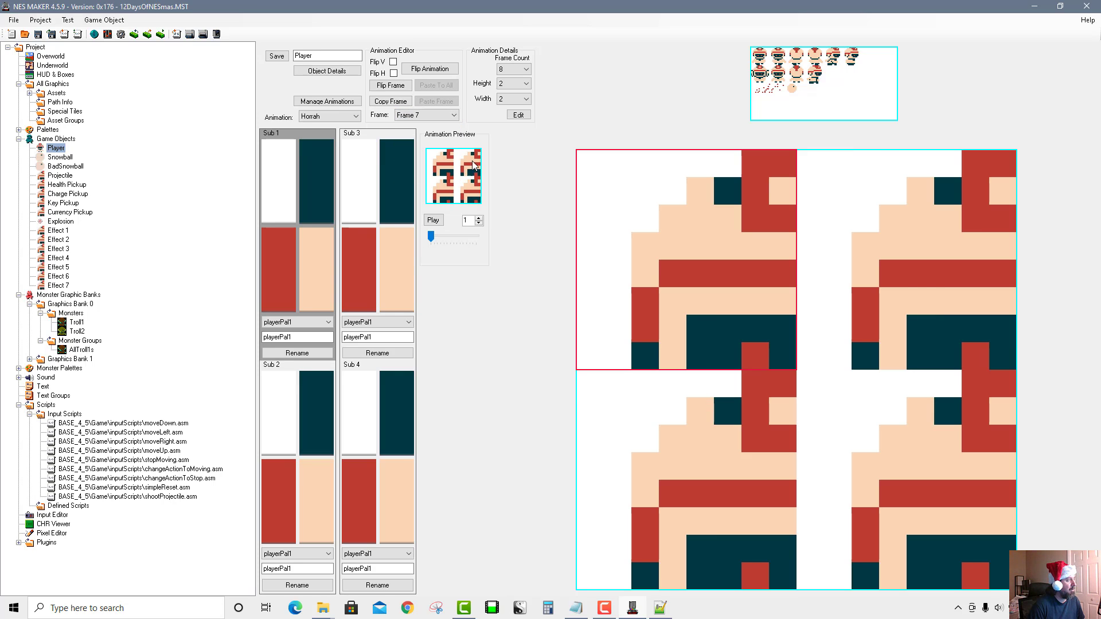
left_click(783, 80)
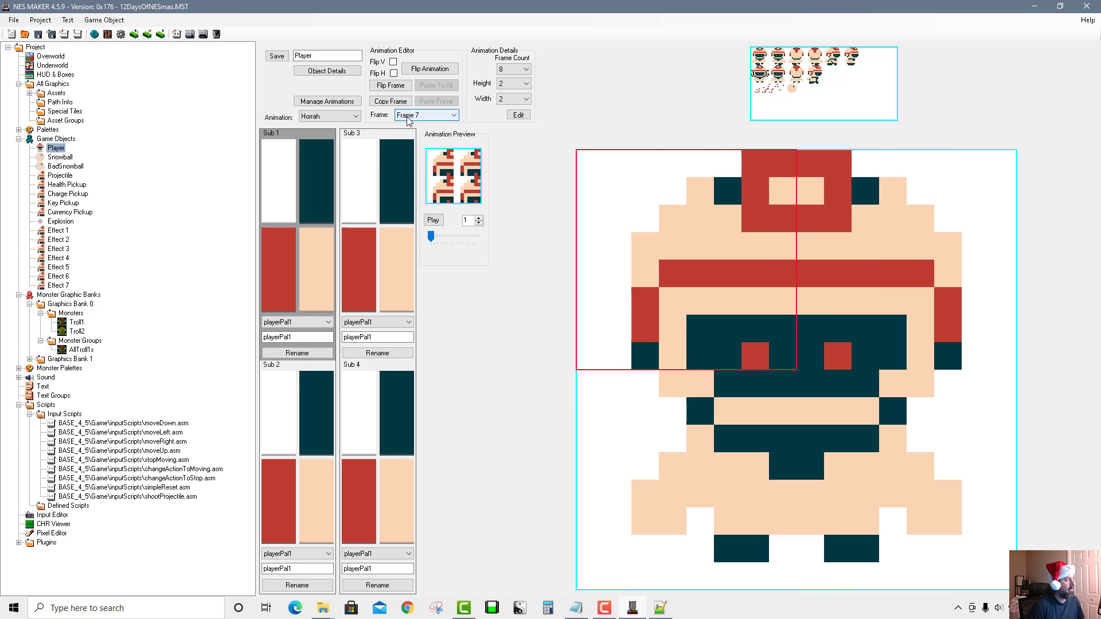
left_click(436, 115)
left_click(422, 178)
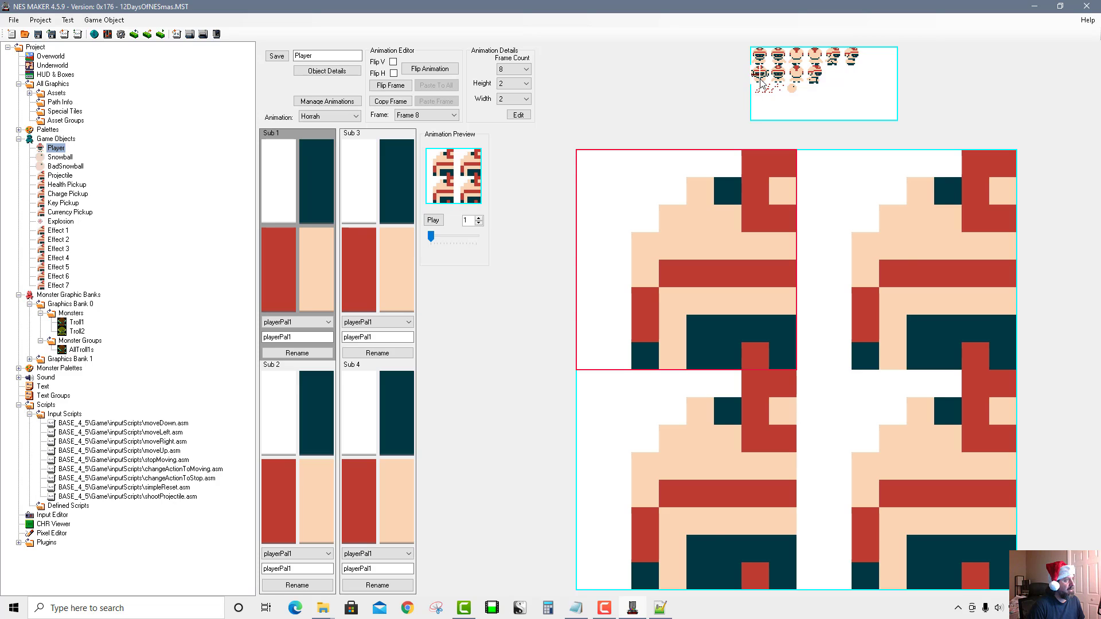
left_click(765, 81)
Step: Play the Horrah animation preview at speed 4
left_click(437, 220)
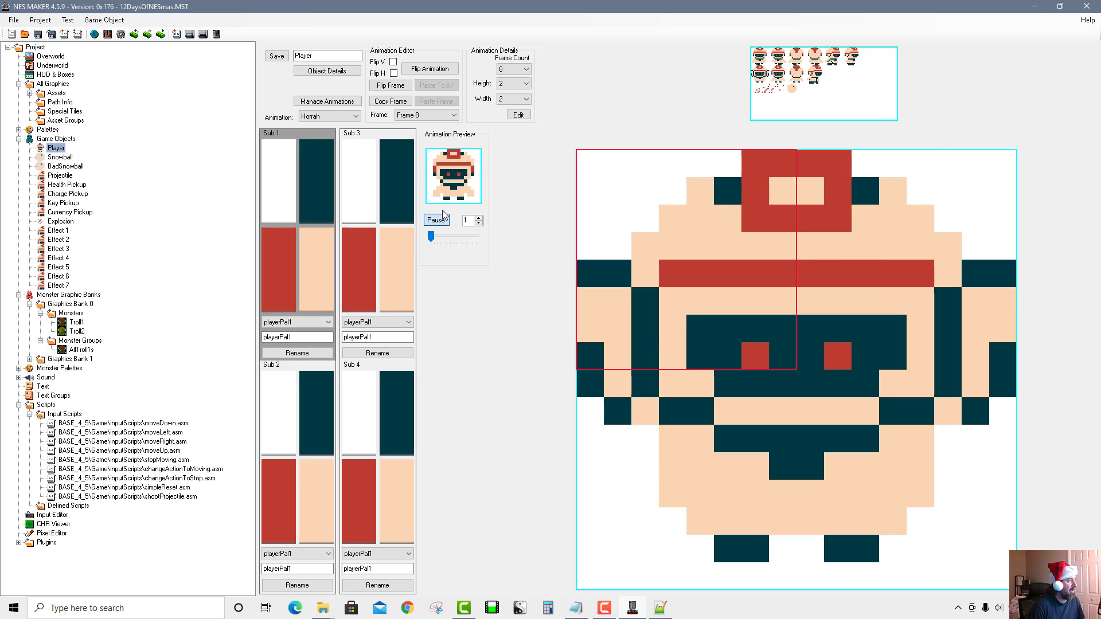
left_click_drag(430, 235, 441, 236)
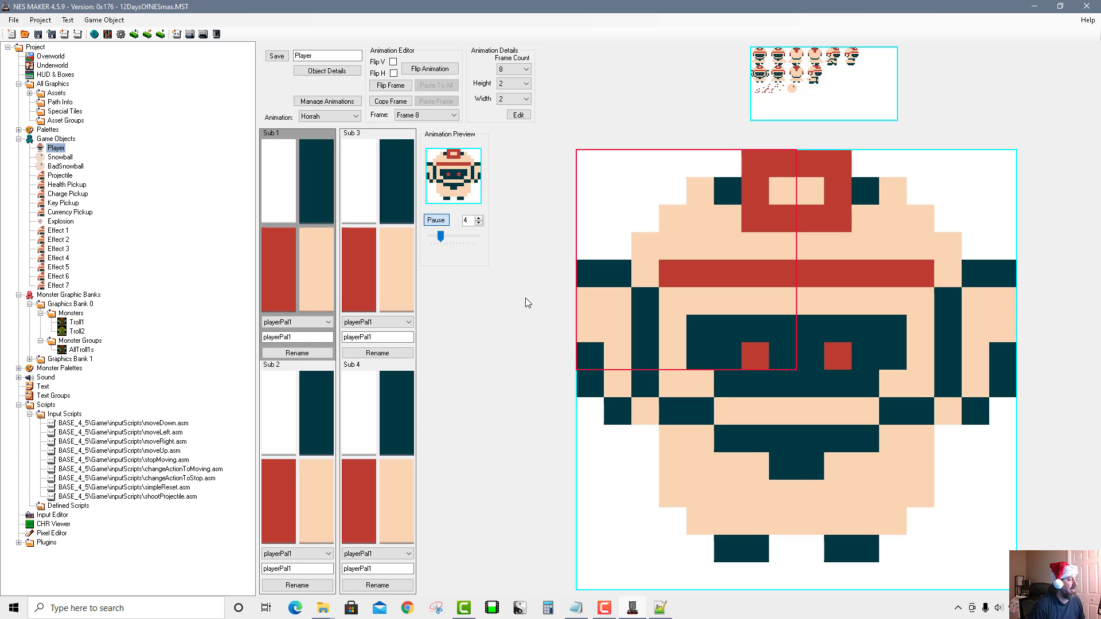
left_click(327, 101)
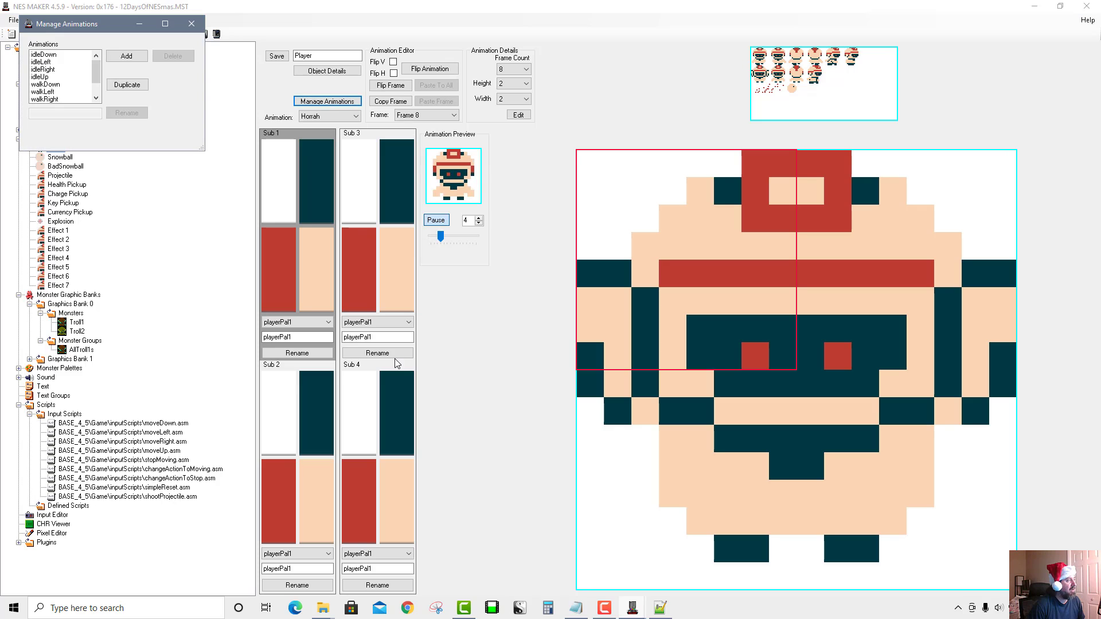
left_click(190, 23)
Step: Add a new animation type named hoorah in the Player's object details
left_click(327, 70)
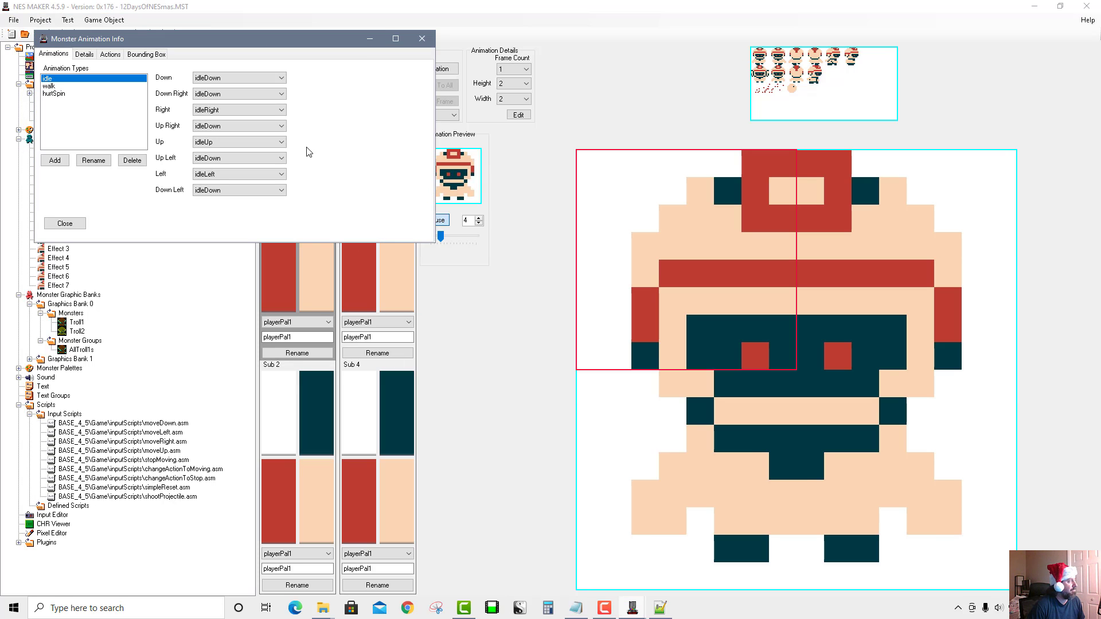
left_click(56, 161)
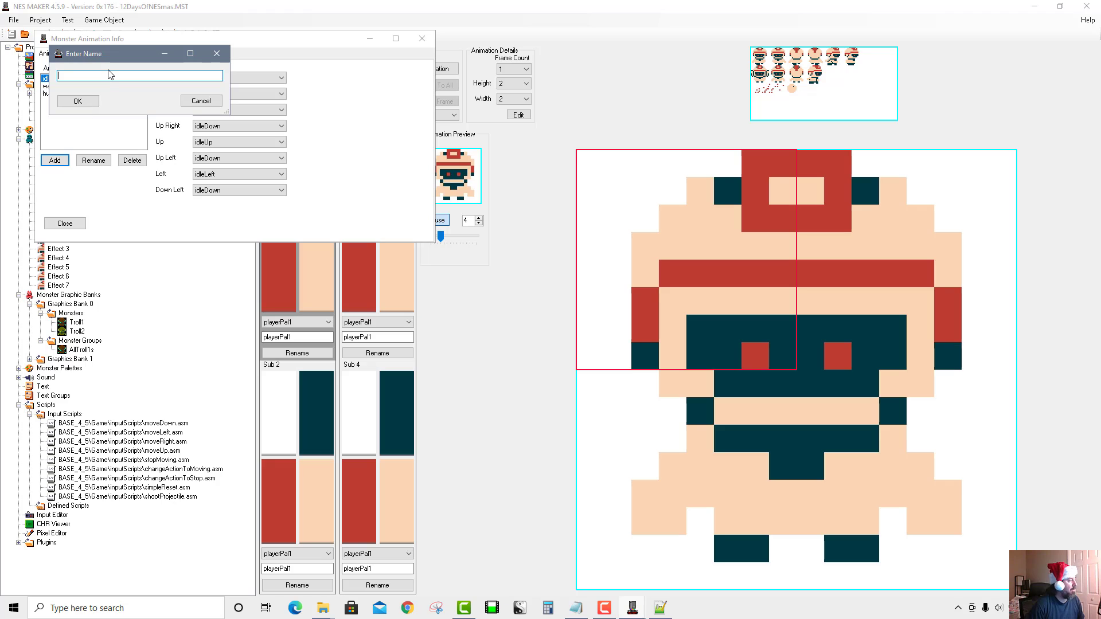
type("hoorah")
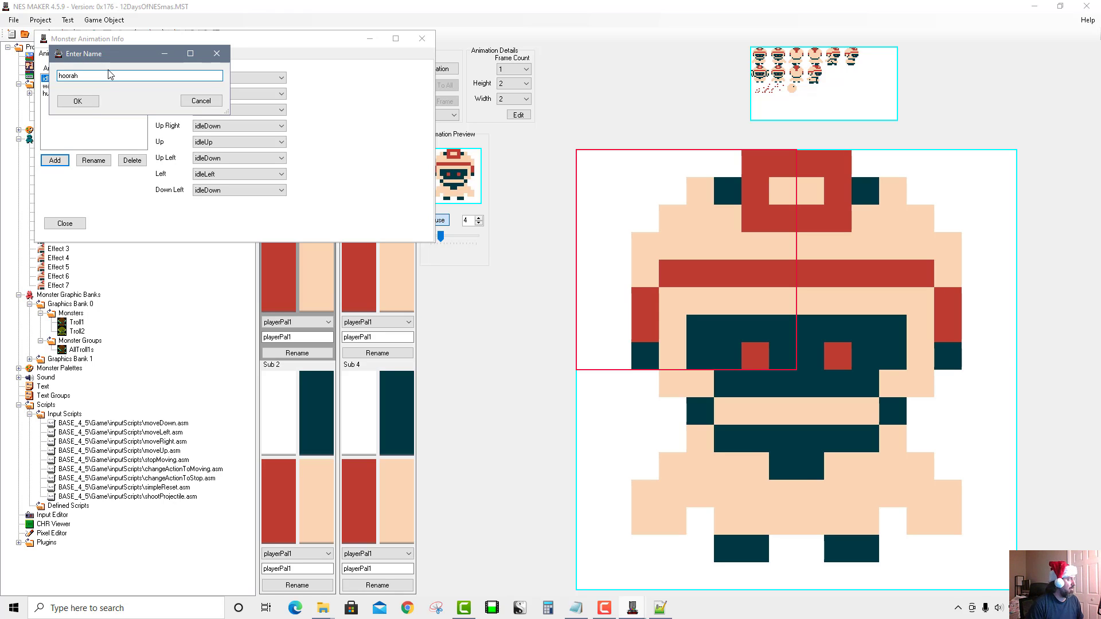
left_click(77, 100)
left_click(55, 102)
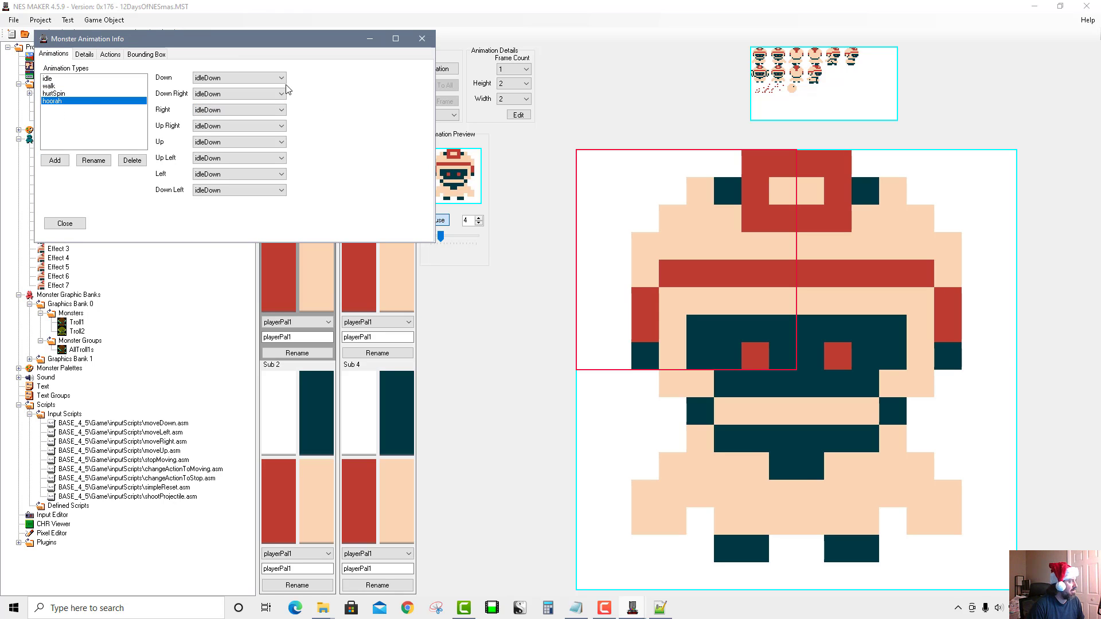
Step: Assign the Horrah animation to the Down, Right, Up and Left directions of the hoorah type
left_click(259, 78)
left_click(247, 157)
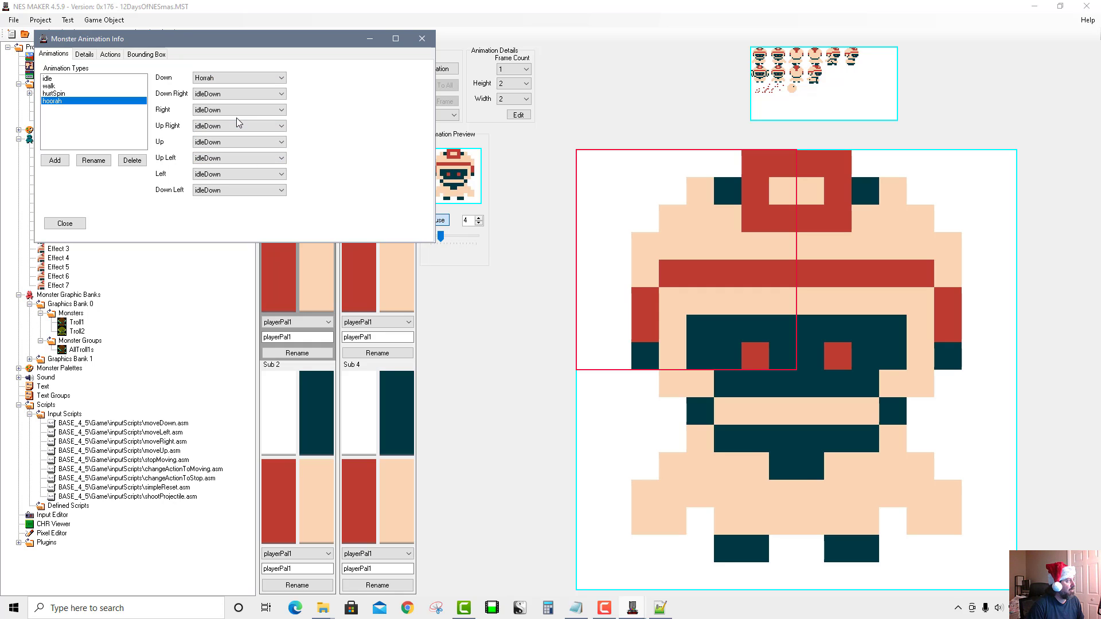
left_click(235, 109)
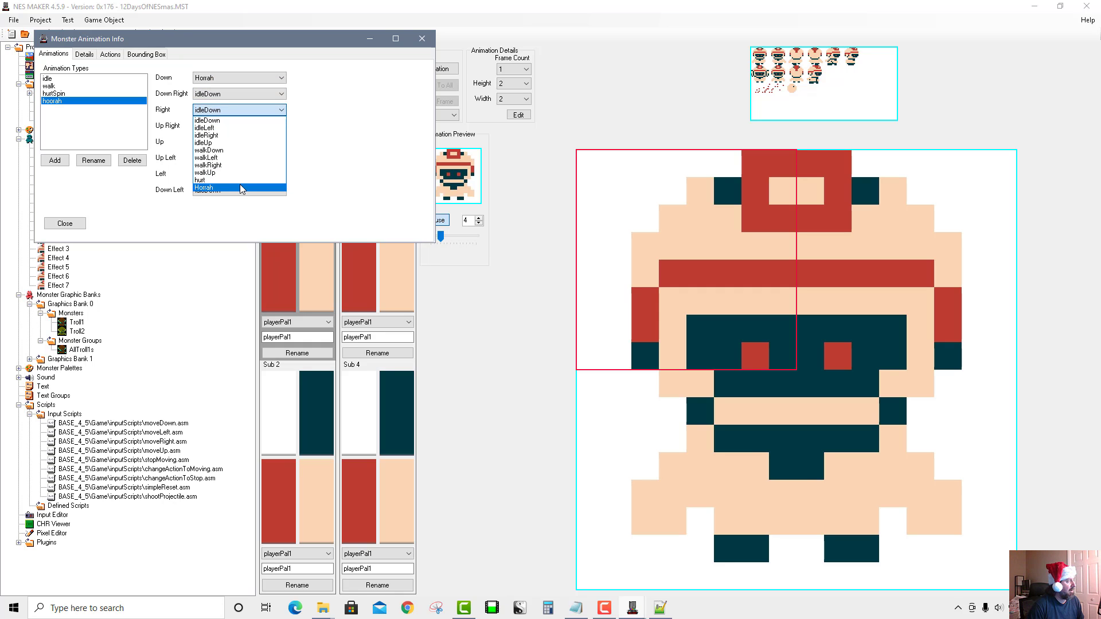
left_click(235, 188)
left_click(235, 143)
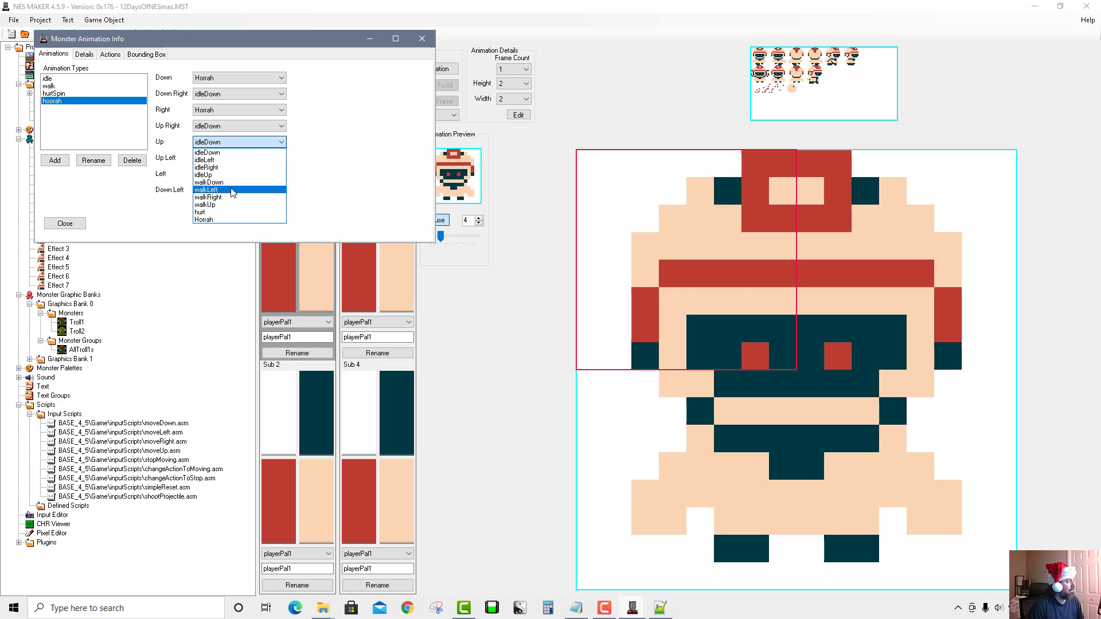
left_click(241, 219)
left_click(238, 176)
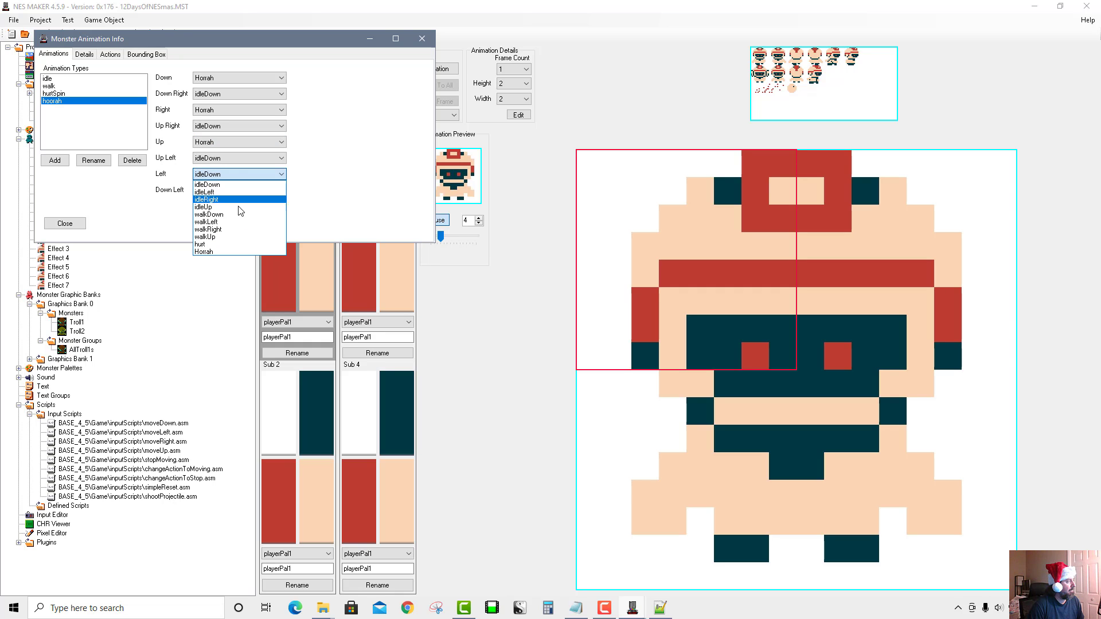
left_click(256, 251)
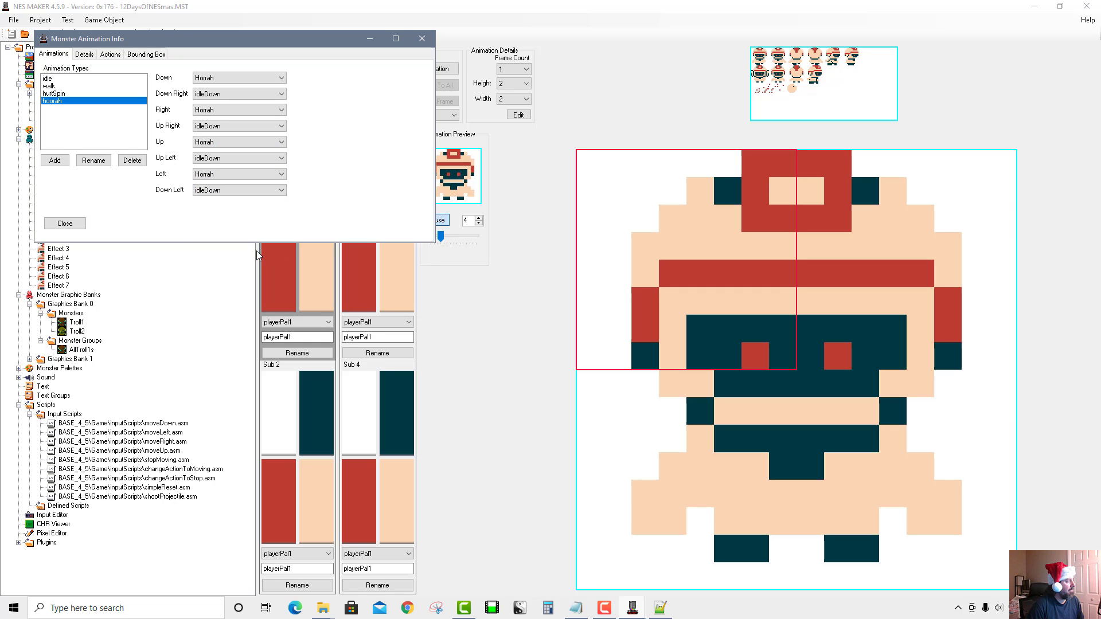
Step: Set the Player's action step 6 to the hoorah animation type with an animation speed of 4
left_click(86, 56)
left_click(110, 55)
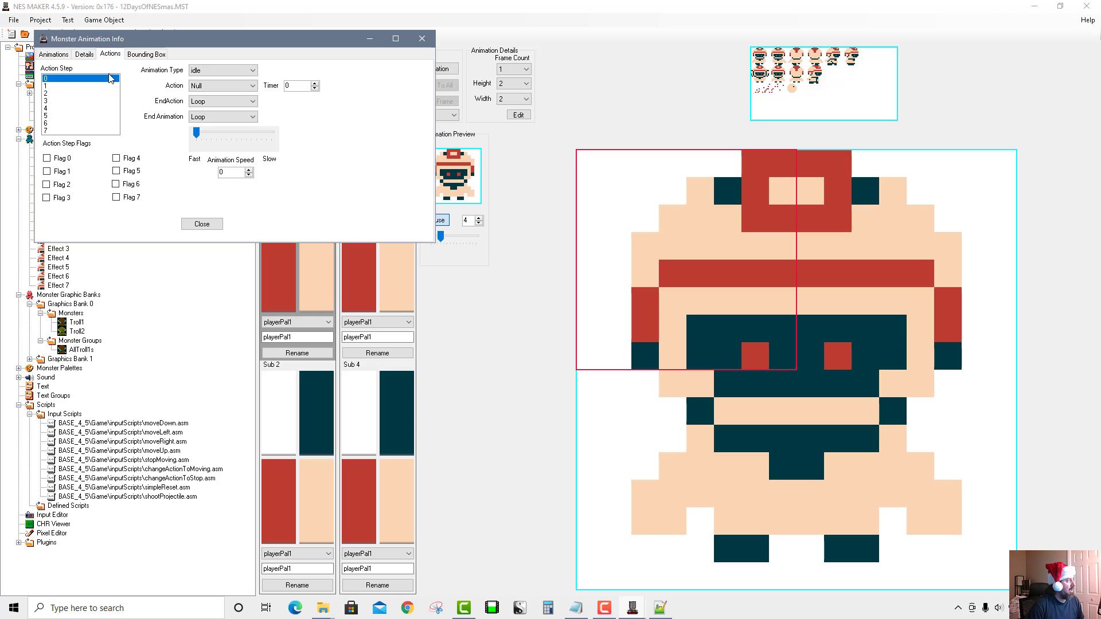
left_click(46, 124)
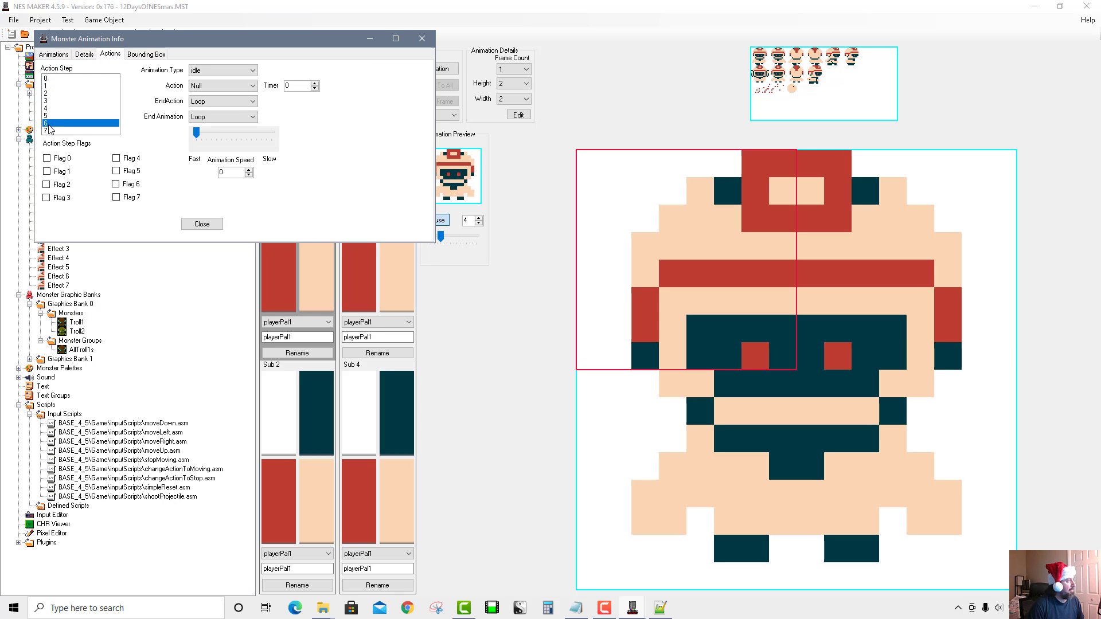
left_click(202, 125)
left_click(212, 70)
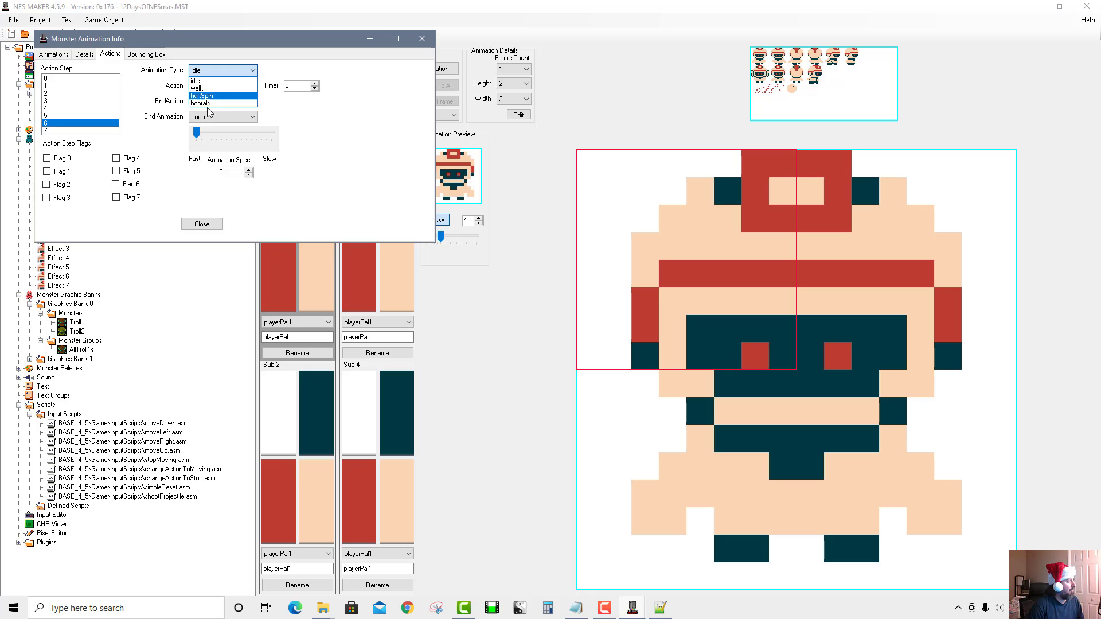
left_click(211, 104)
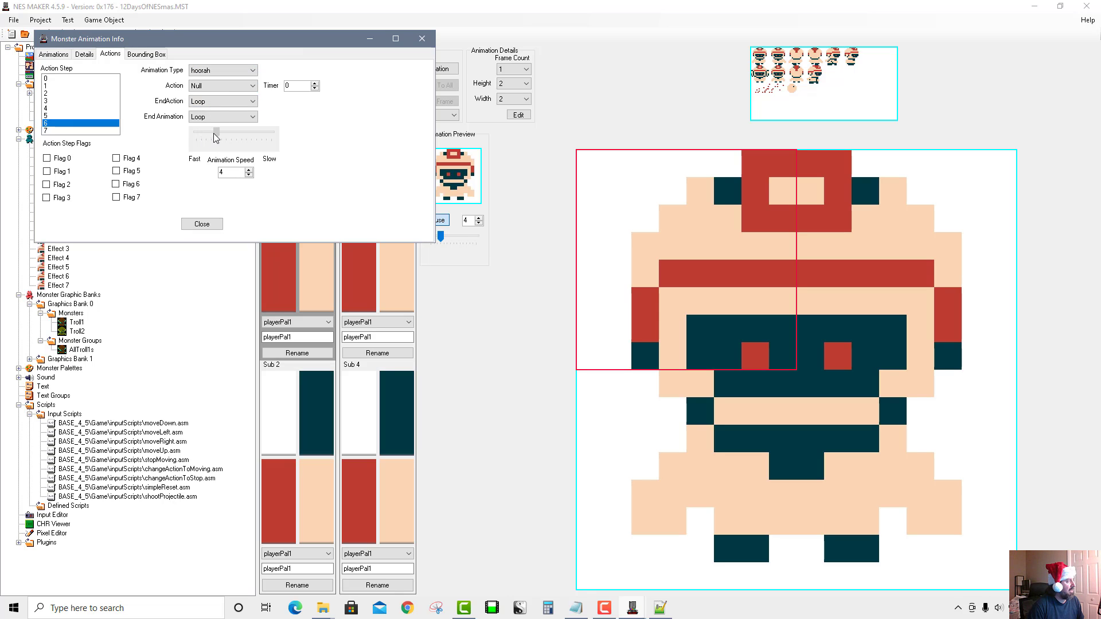
left_click(213, 133)
Step: Set action step 6's timer to 5 and its EndAction to GoToWarp, and close the object details
left_click(207, 101)
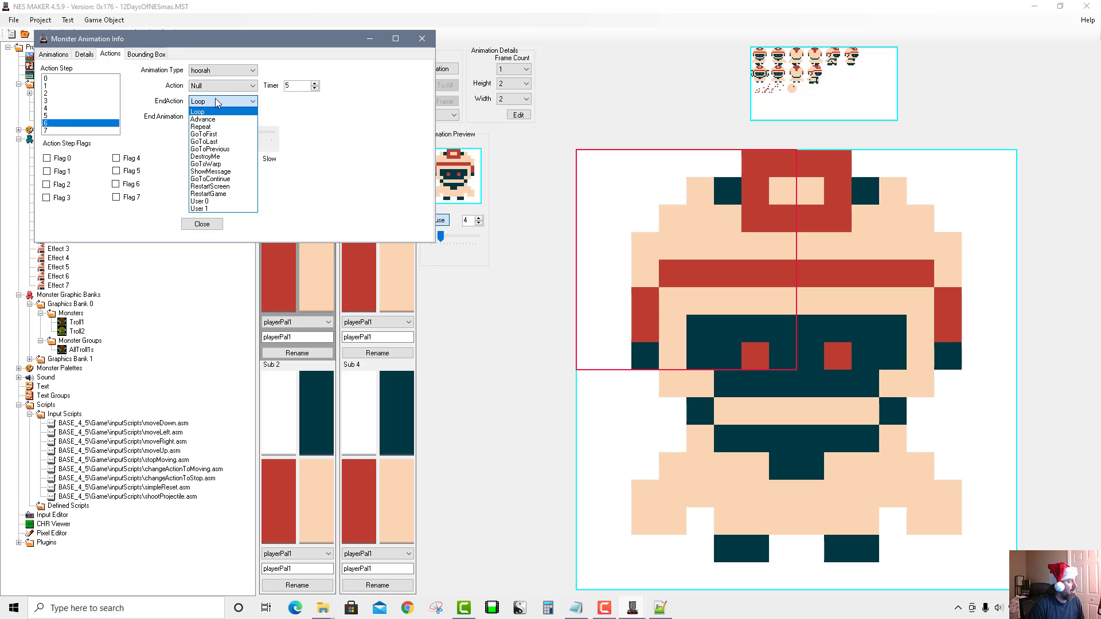
left_click(214, 165)
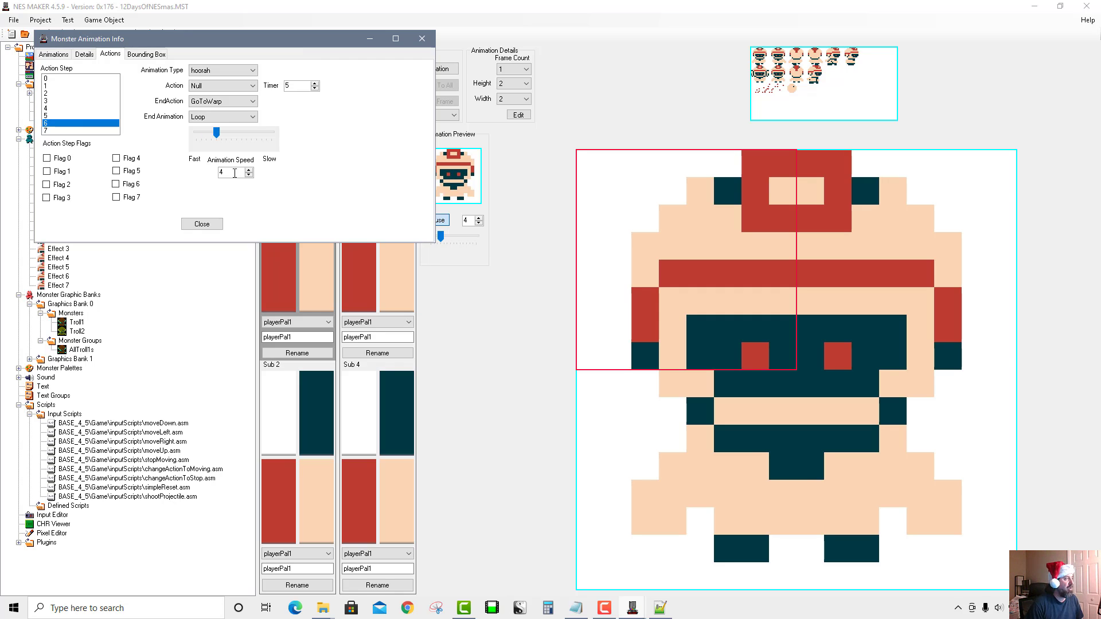
left_click(202, 224)
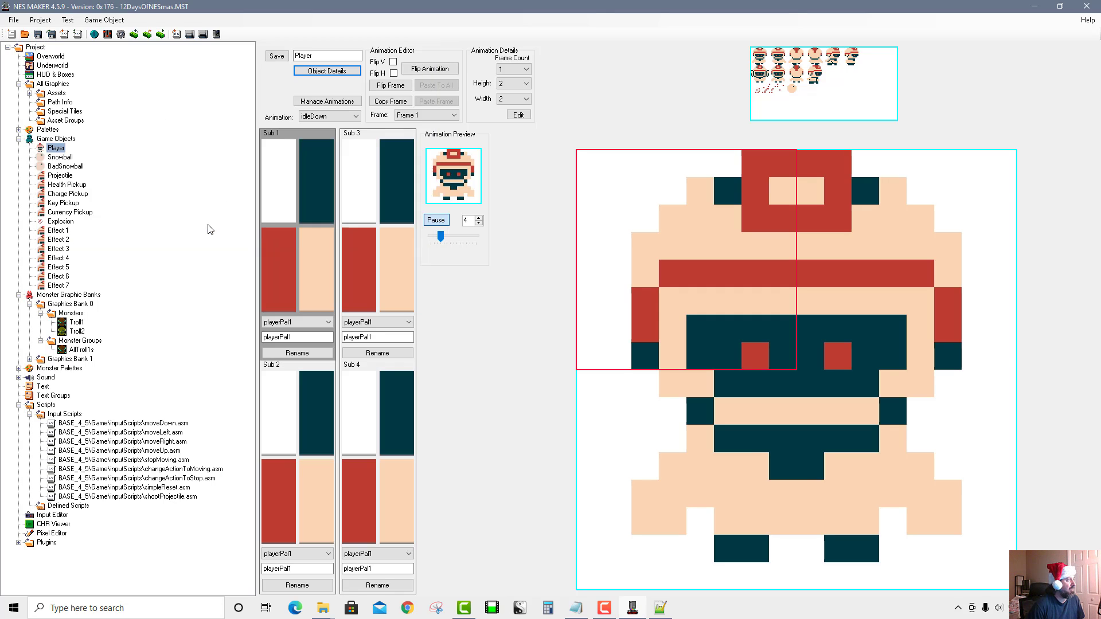
Step: Check the warp-out settings of the overworld screen showing the number 2, and open the overworld screen at X=3, Y=2
left_click(62, 56)
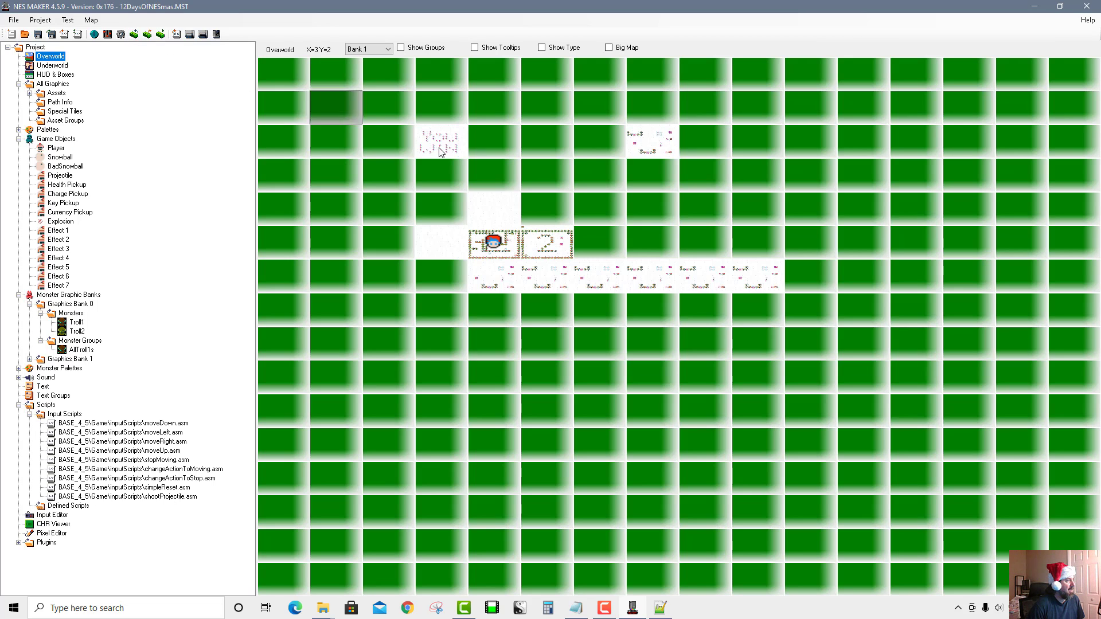
double_click(550, 230)
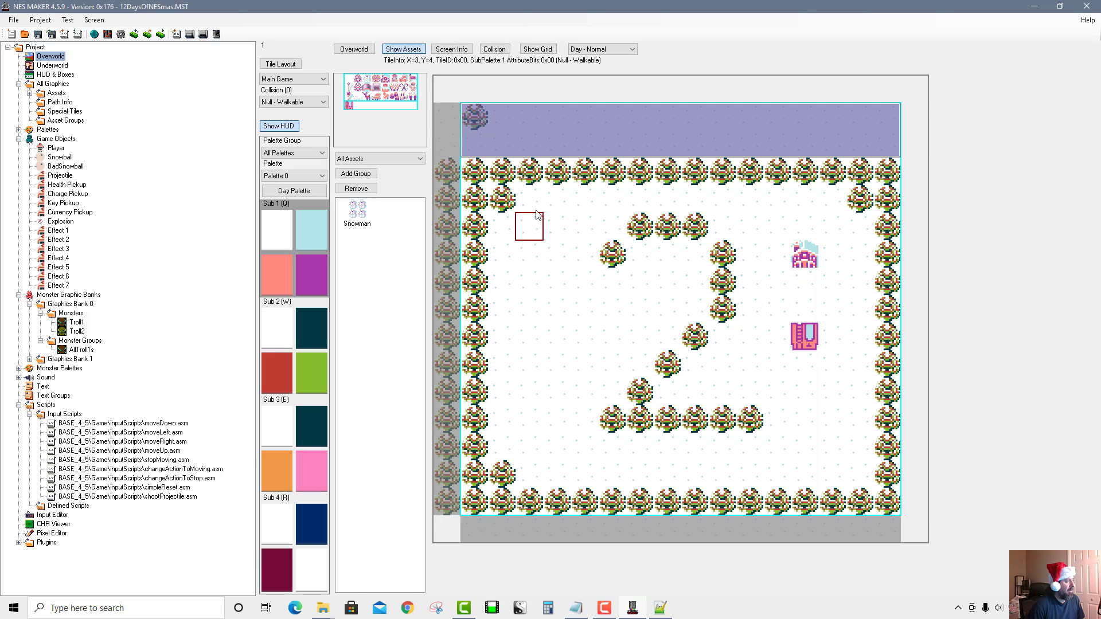
left_click(451, 50)
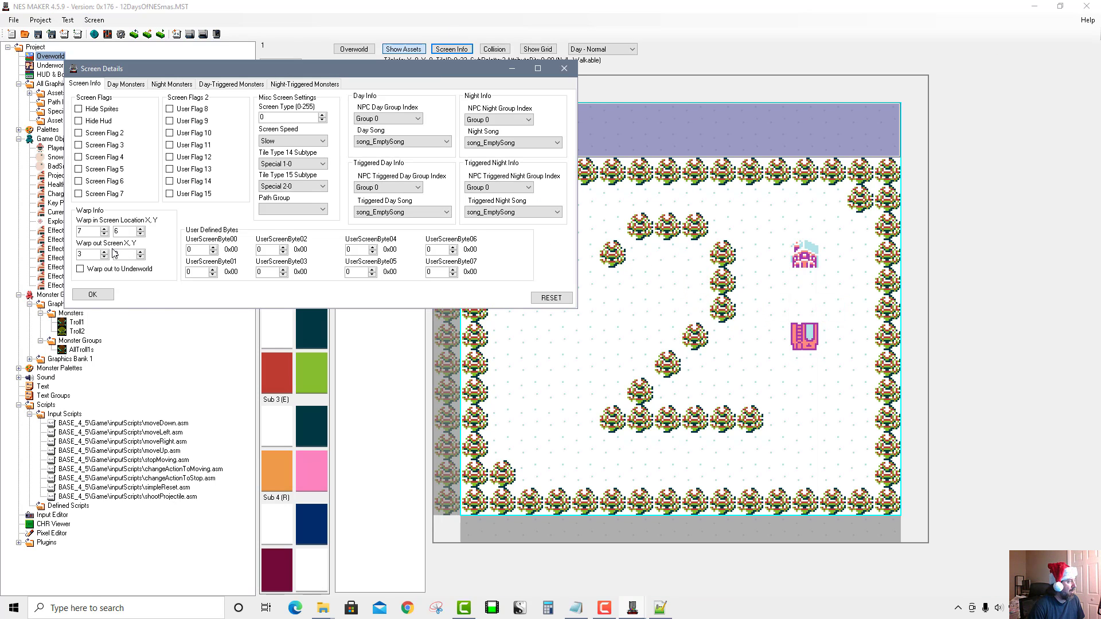
left_click(92, 294)
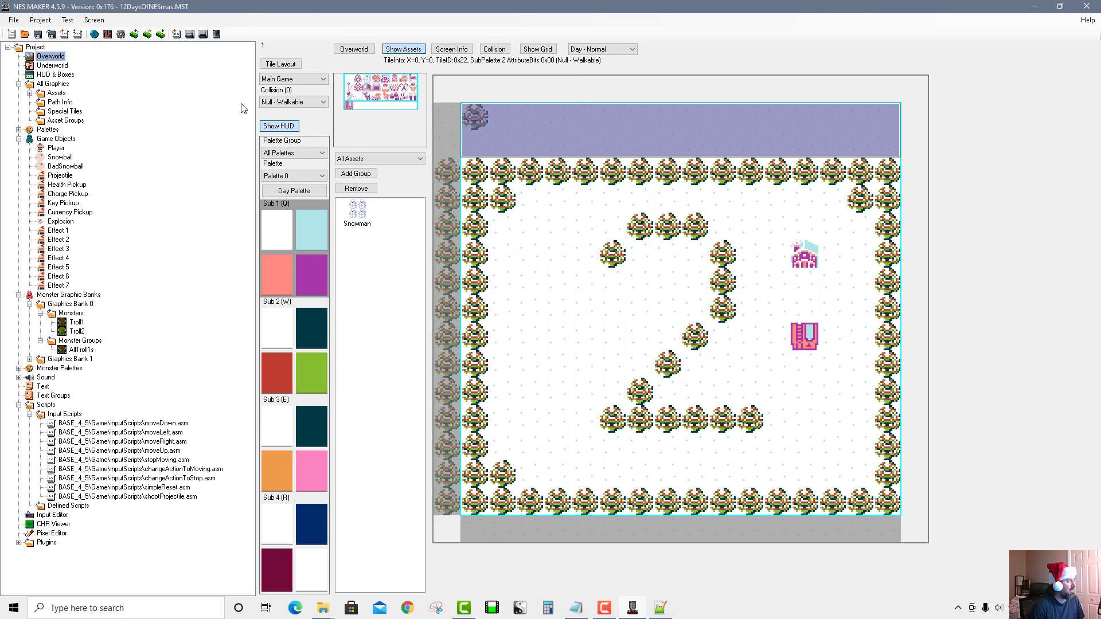
left_click(352, 50)
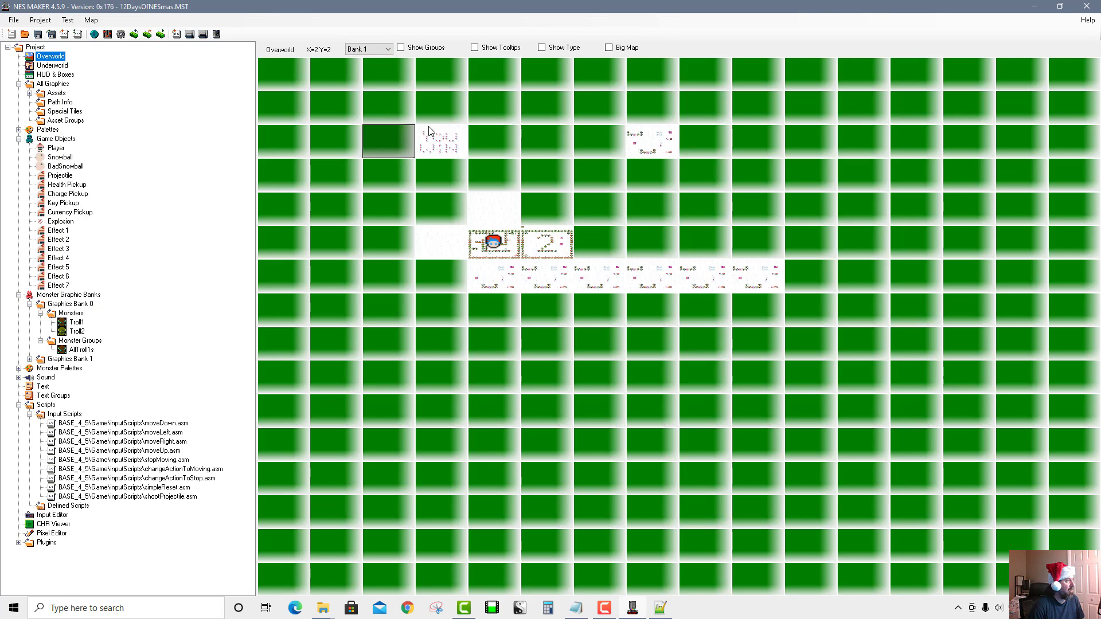
double_click(440, 140)
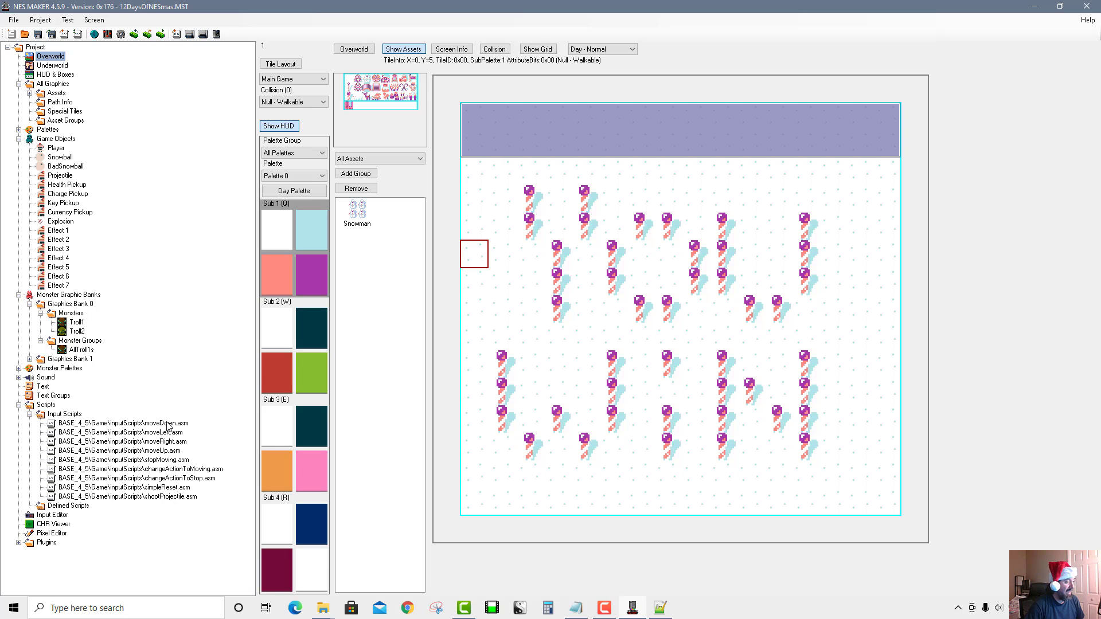
Step: In Notepad++, copy the block from ChangeActionStep player1_object through STA Object_y_hi,x in playerHurt_recoil_MazeBase.asm
left_click(665, 611)
left_click(396, 90)
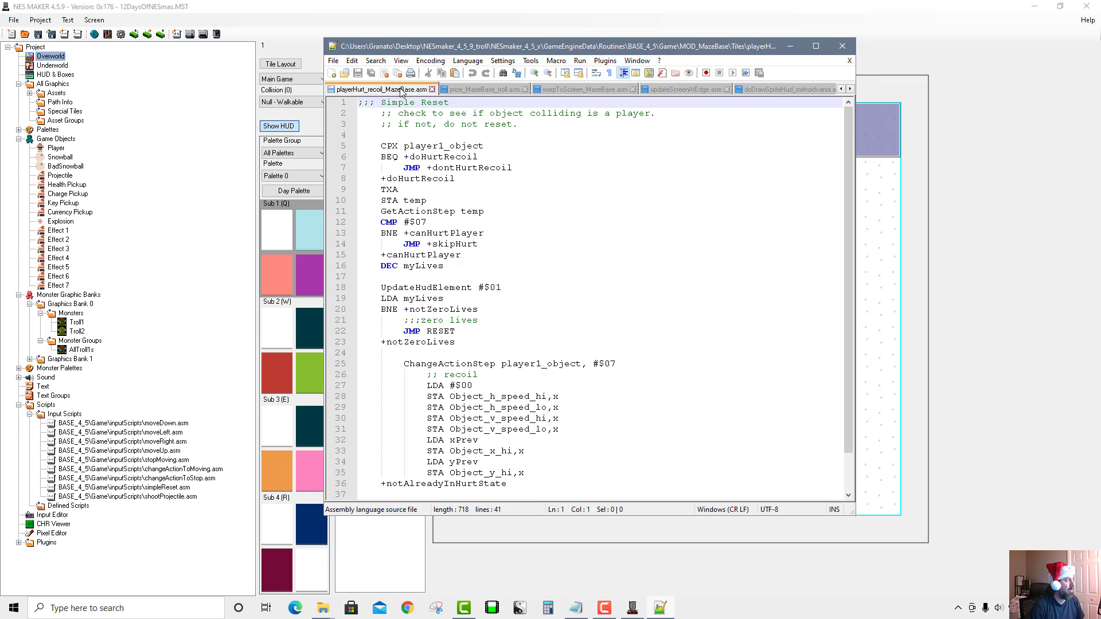
scroll(432, 341, "down", 2)
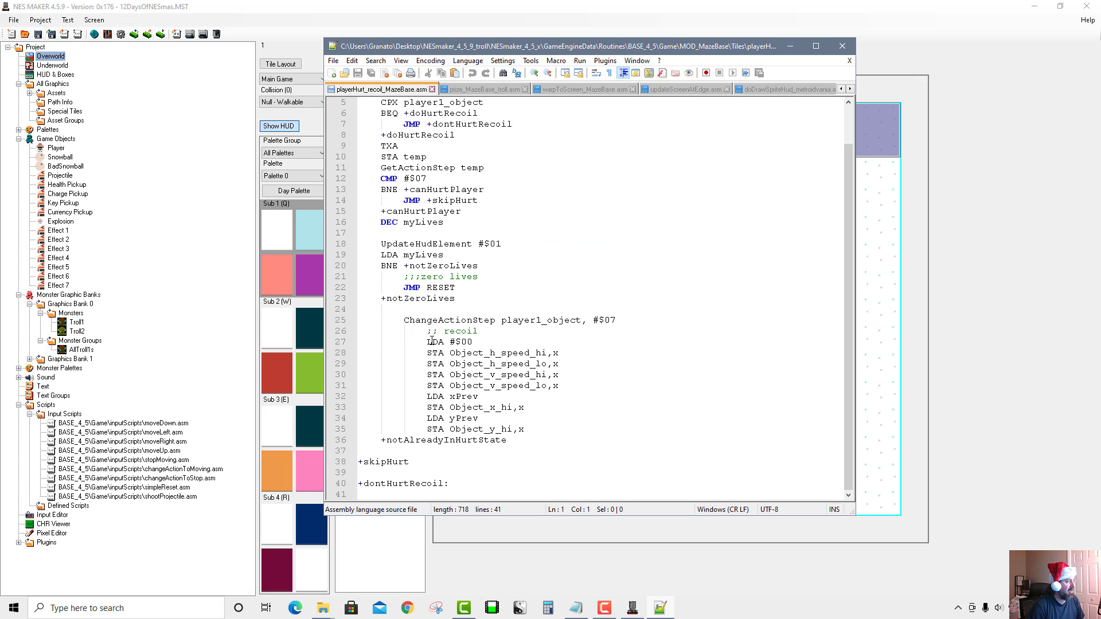
left_click_drag(401, 320, 625, 321)
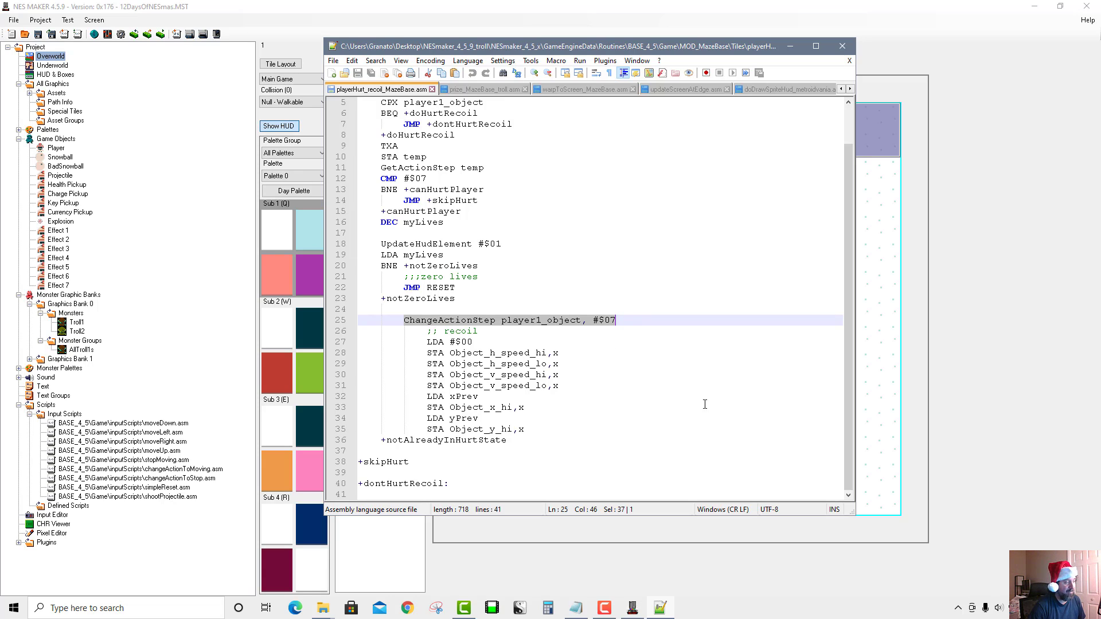
left_click_drag(404, 320, 570, 429)
key("ctrl+c")
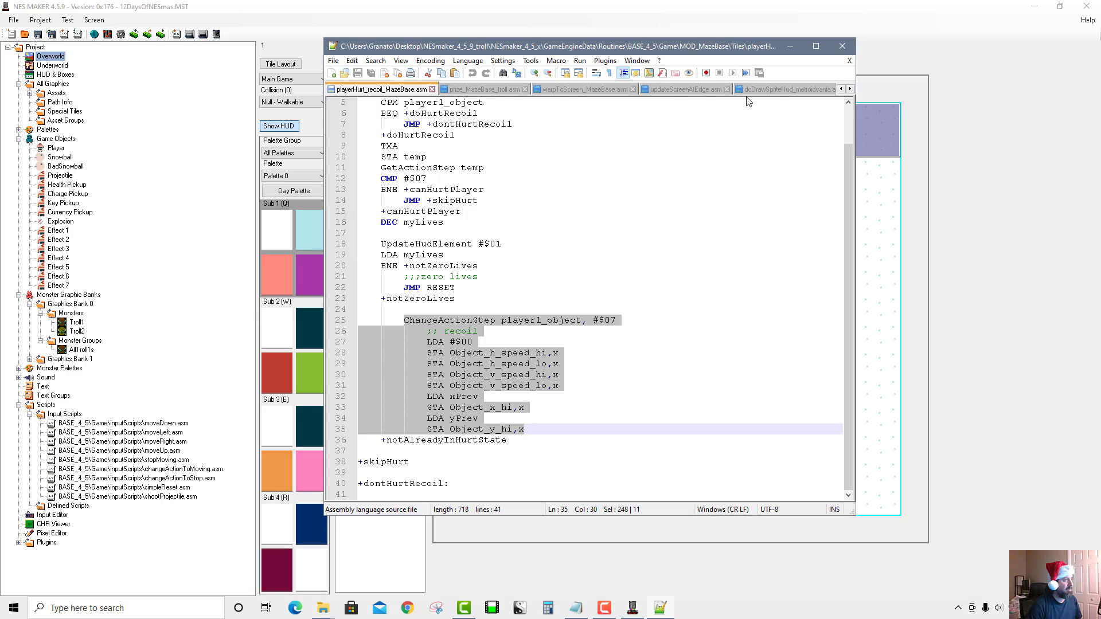
Step: Close all the script files open in the text editor
left_click(850, 89)
left_click(849, 89)
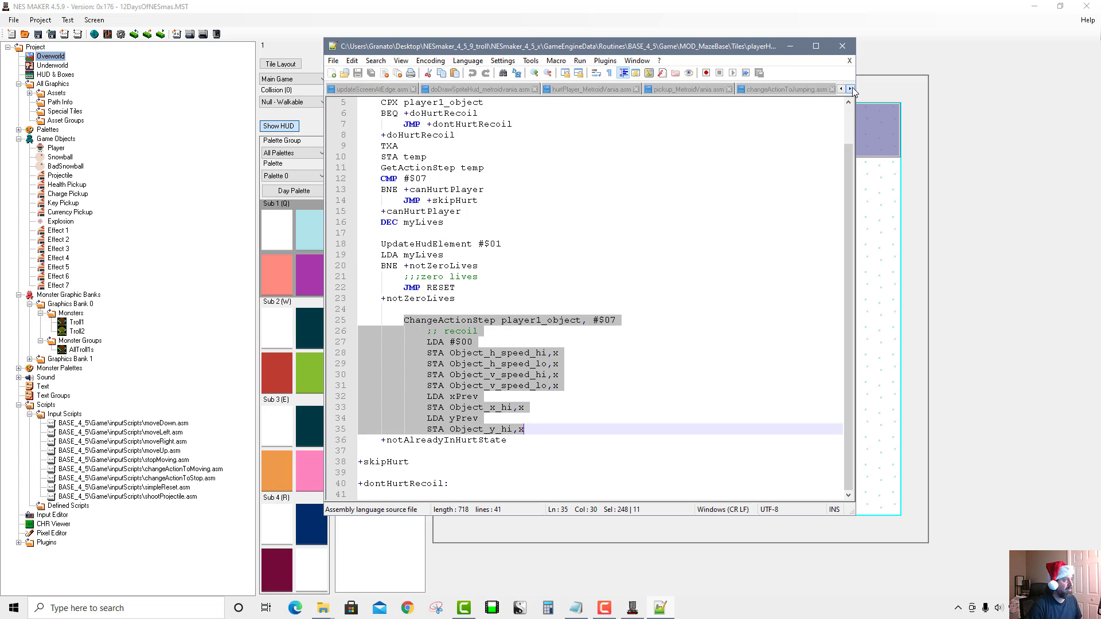
left_click(850, 89)
left_click(333, 61)
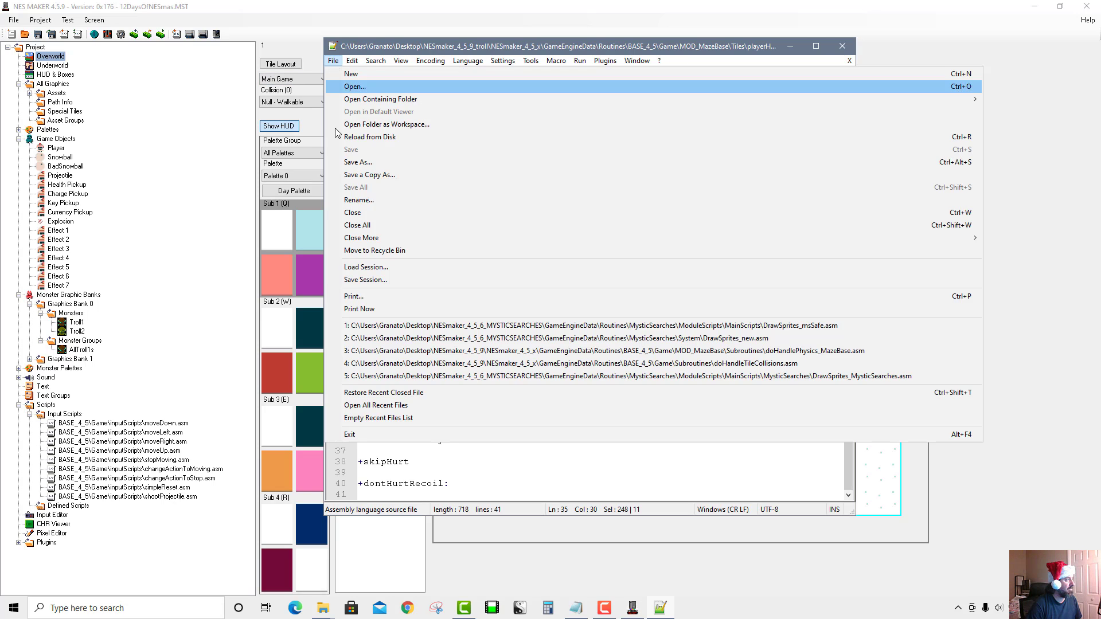
left_click(372, 213)
Step: Return to NESmaker and open the Tile 05 script prize_MazeBase_troll.asm for editing from the project's script settings
double_click(188, 9)
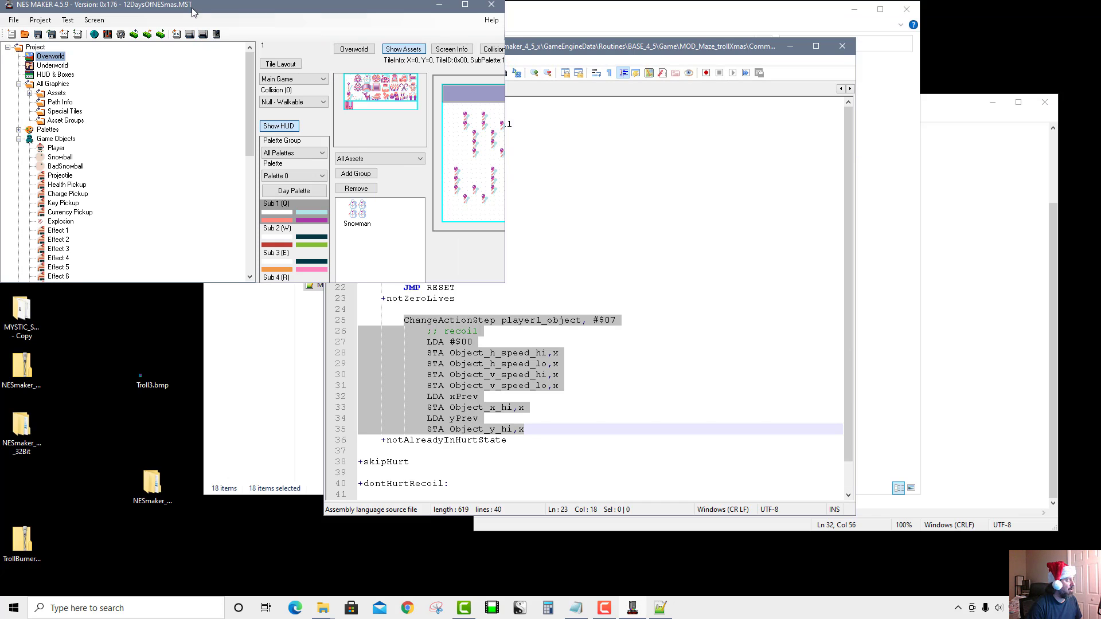
left_click(119, 35)
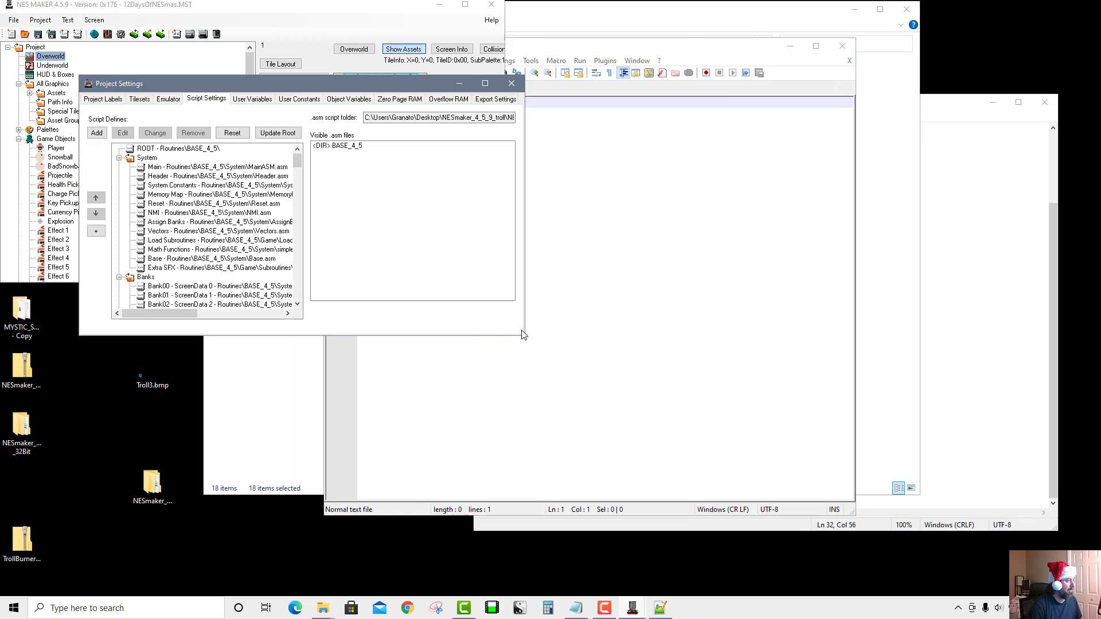
left_click_drag(524, 336, 727, 468)
left_click_drag(500, 199, 500, 334)
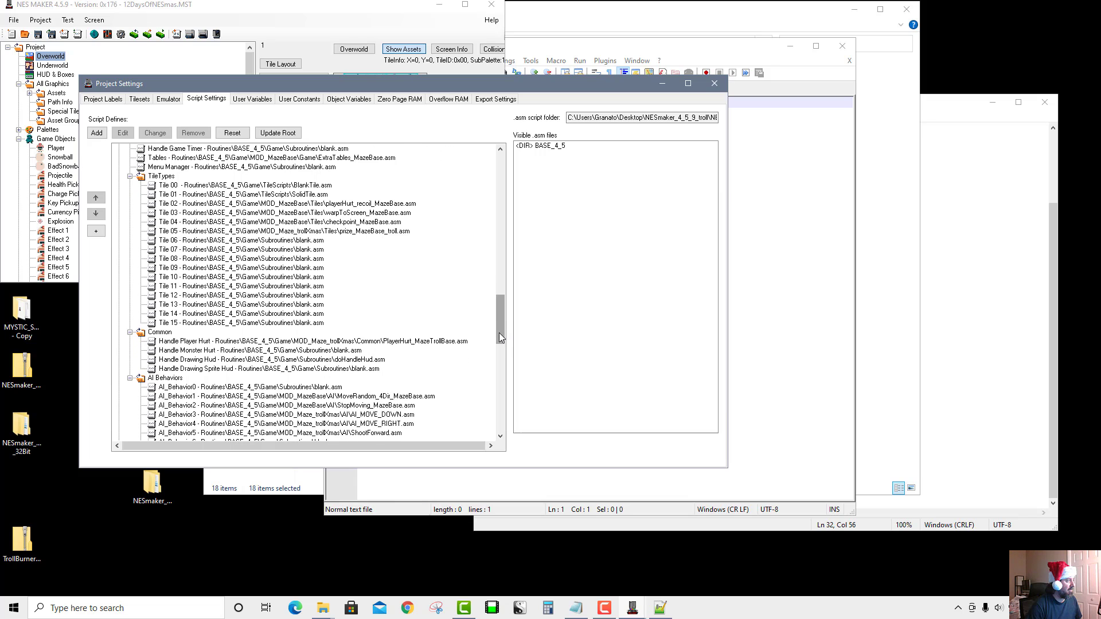
left_click(352, 231)
left_click(133, 133)
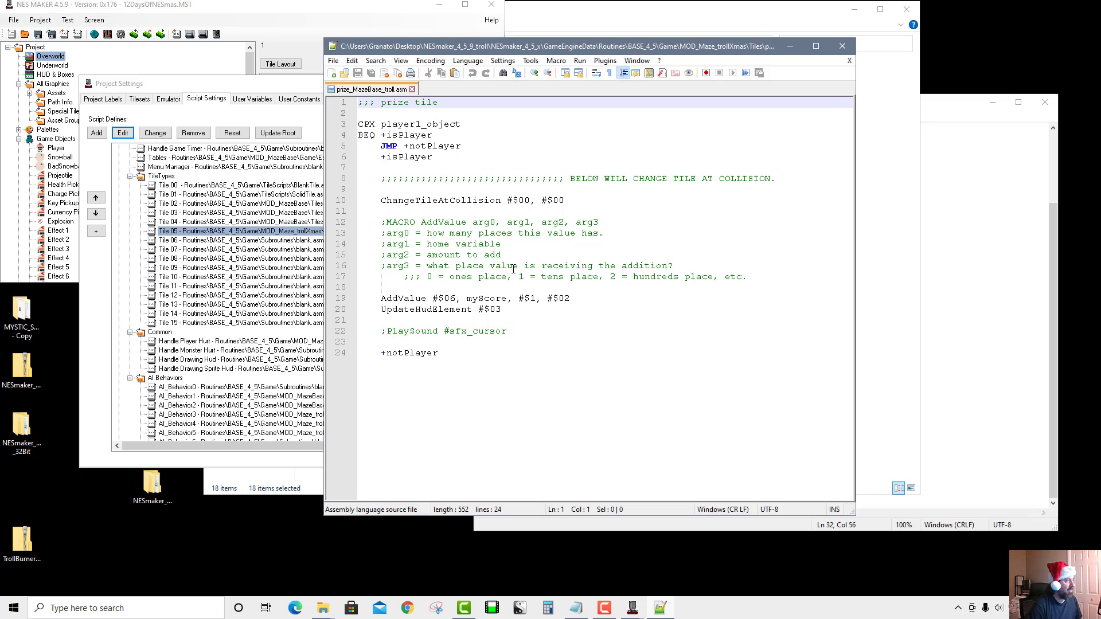
Step: Paste the copied ChangeActionStep and recoil code between the ChangeTileAtCollision line and the AddValue comments, and save the prize tile script
left_click(577, 208)
key("Return")
key("Return")
key("Return")
key("Return")
key("Up")
key("Up")
key("Tab")
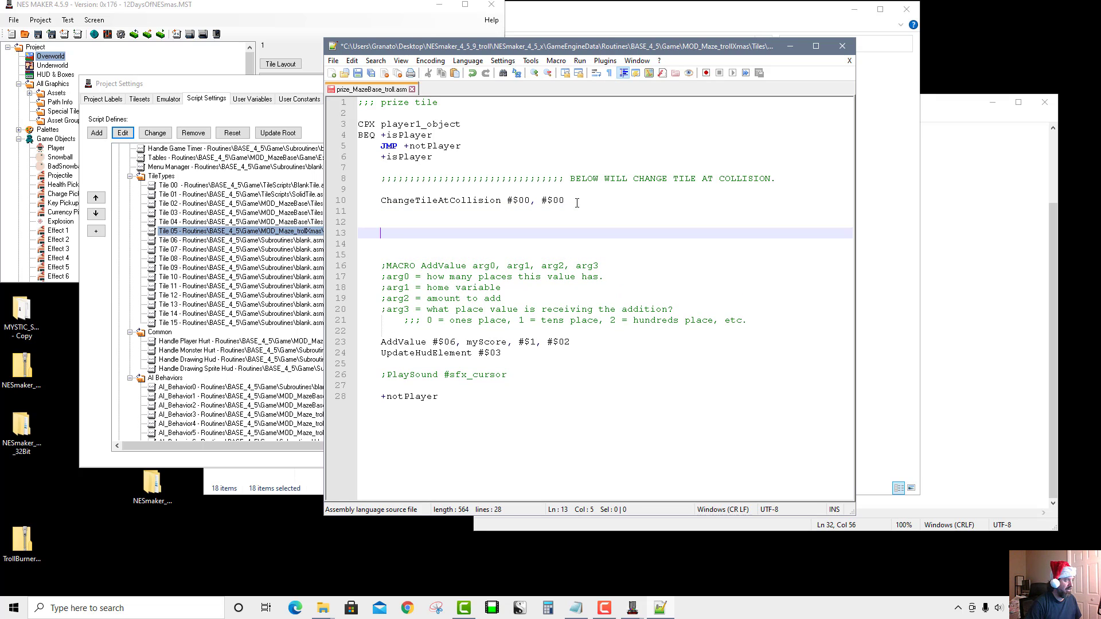
key("ctrl+v")
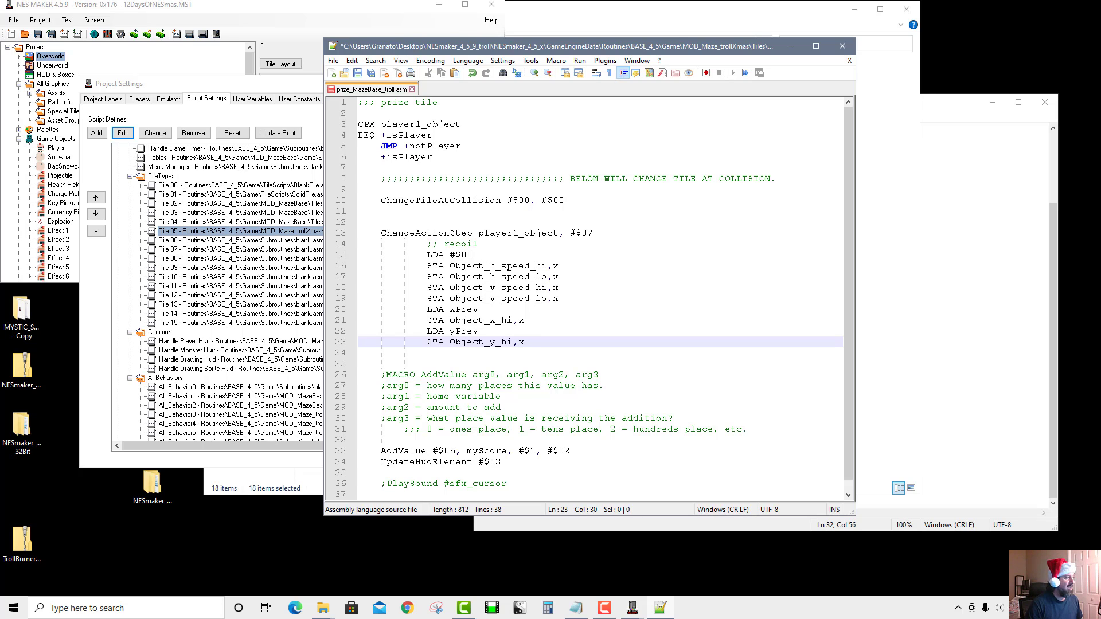
key("ctrl+s")
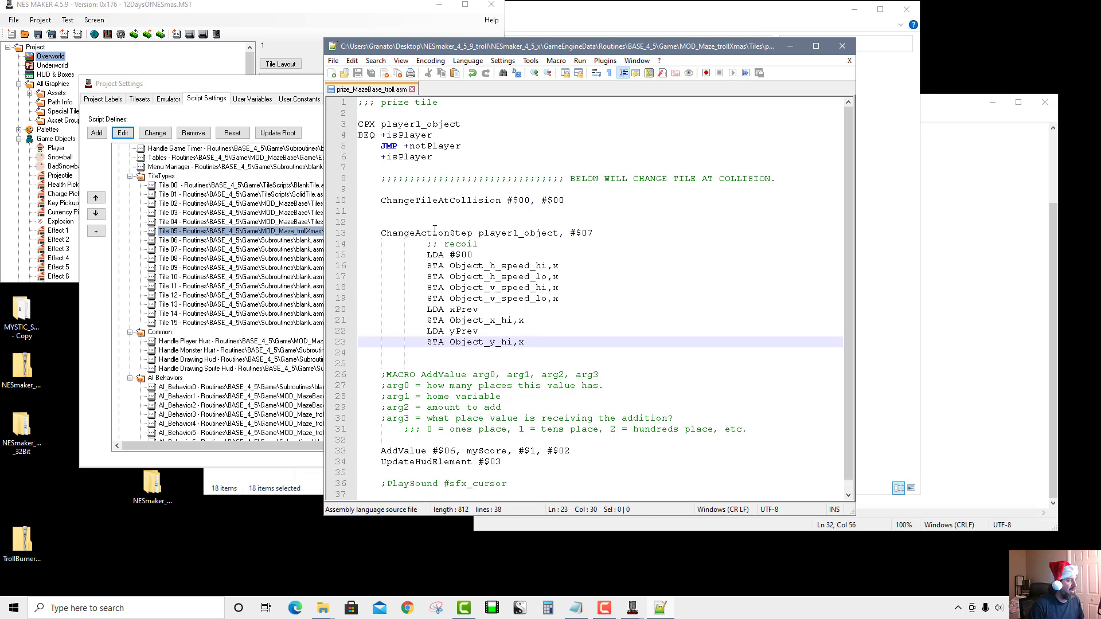
Step: Set the pasted ChangeActionStep value for player1_object to #$06 and save the script
double_click(434, 232)
double_click(499, 233)
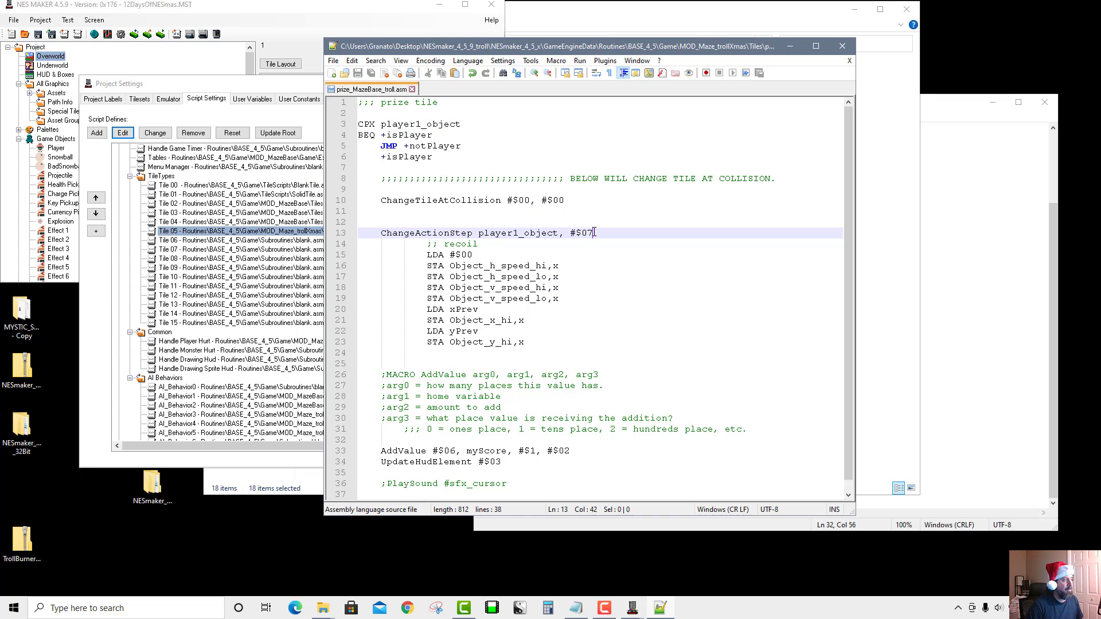
left_click_drag(581, 233, 587, 233)
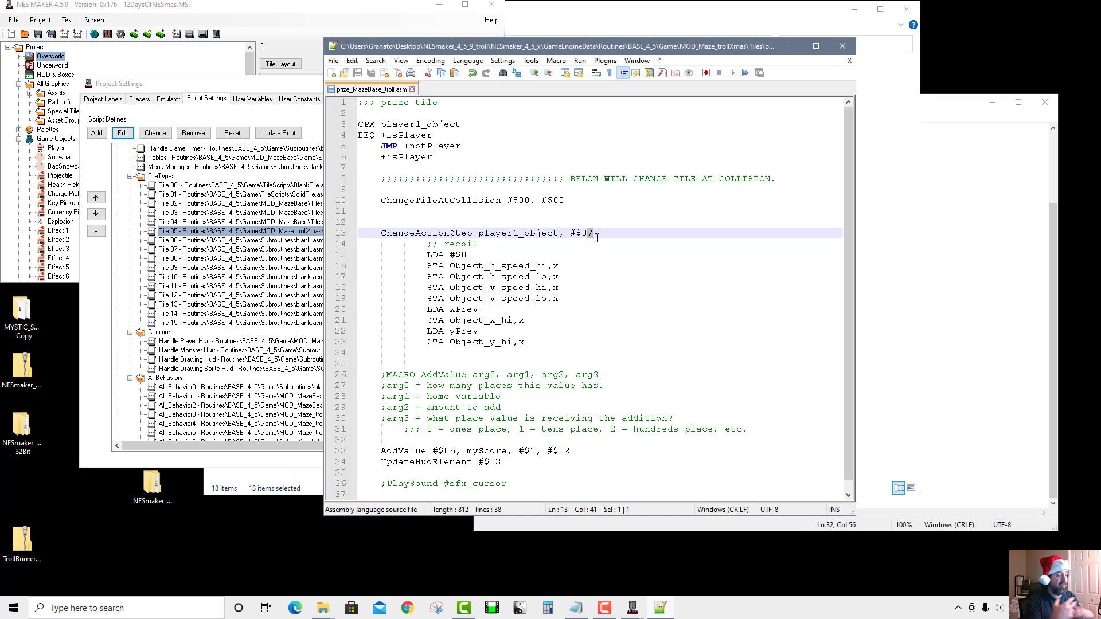
type("6")
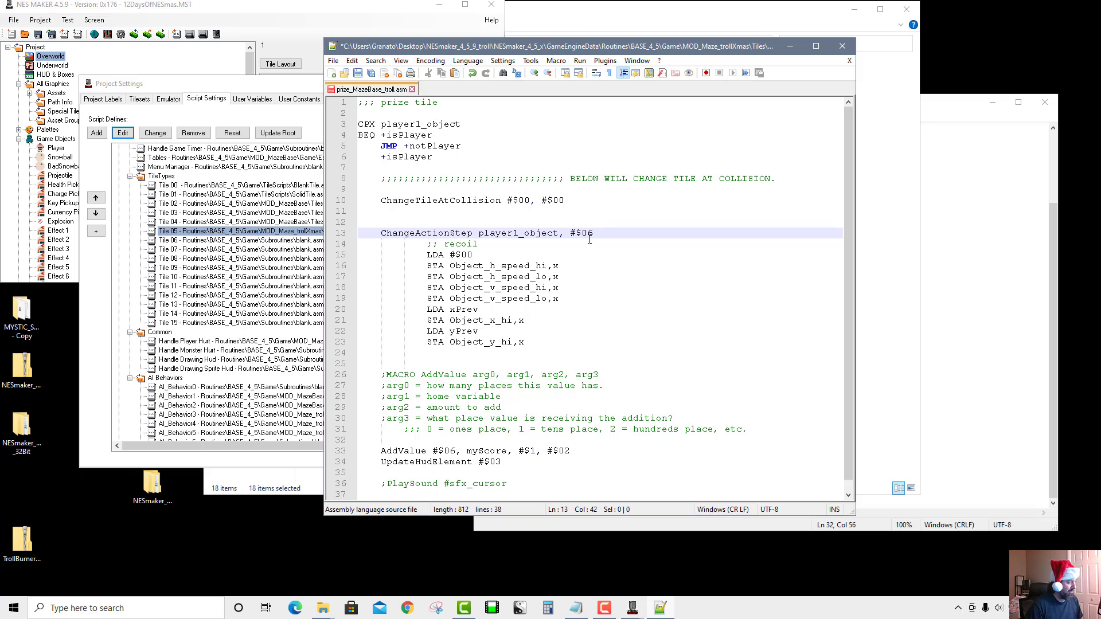
key("ctrl+s")
Step: Examine the recoil lines that handle the object's horizontal and vertical speeds and its previous x and y position
left_click(620, 276)
left_click_drag(525, 342, 387, 255)
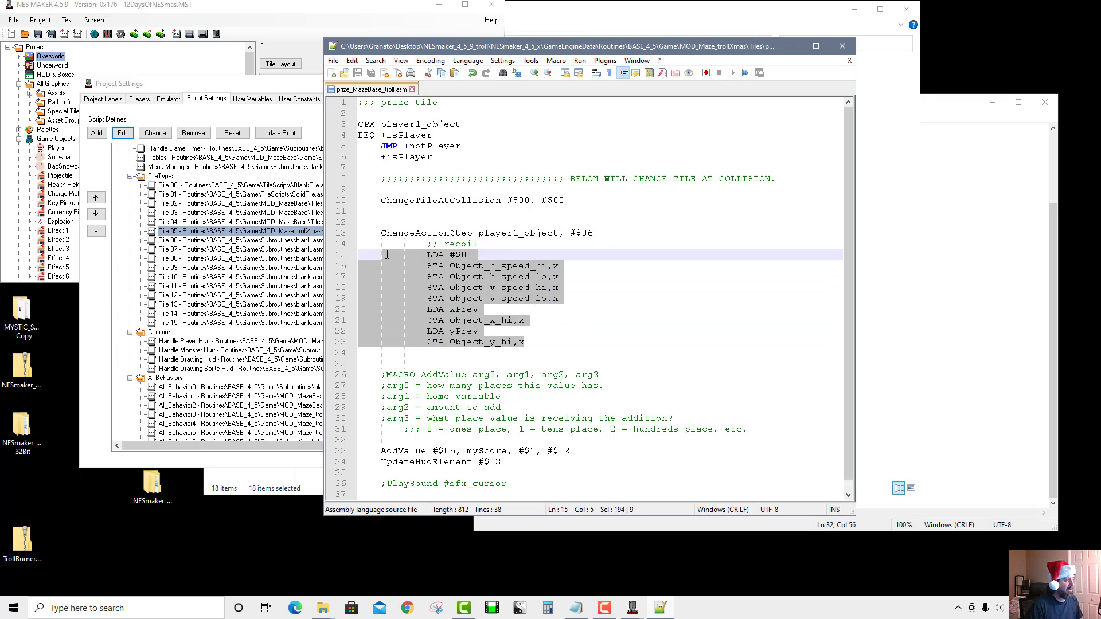
left_click(417, 265)
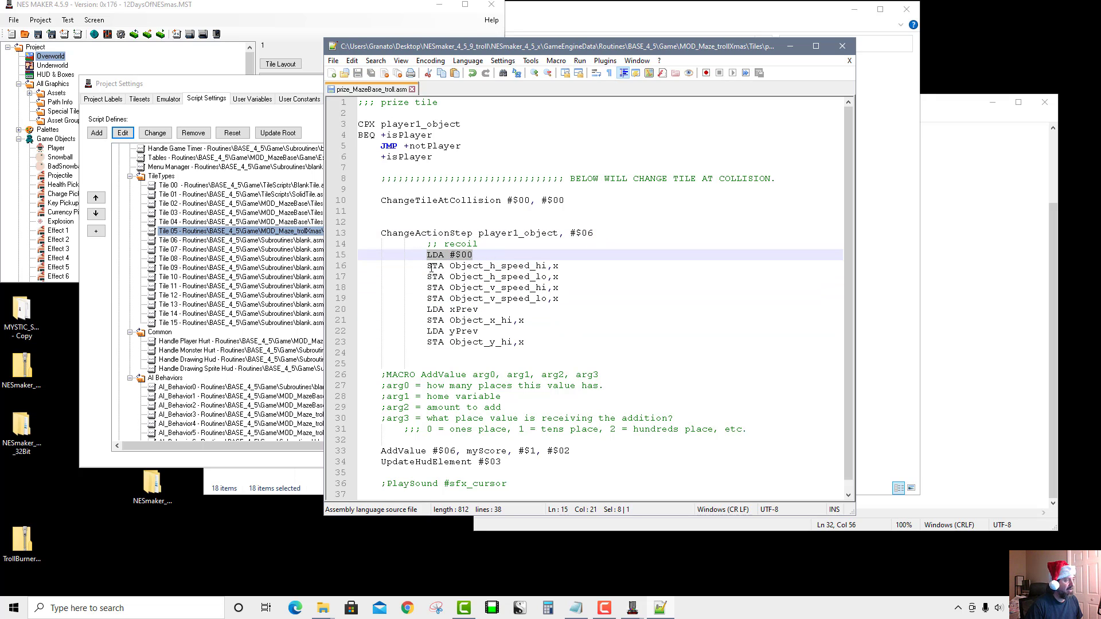
left_click_drag(418, 265, 570, 296)
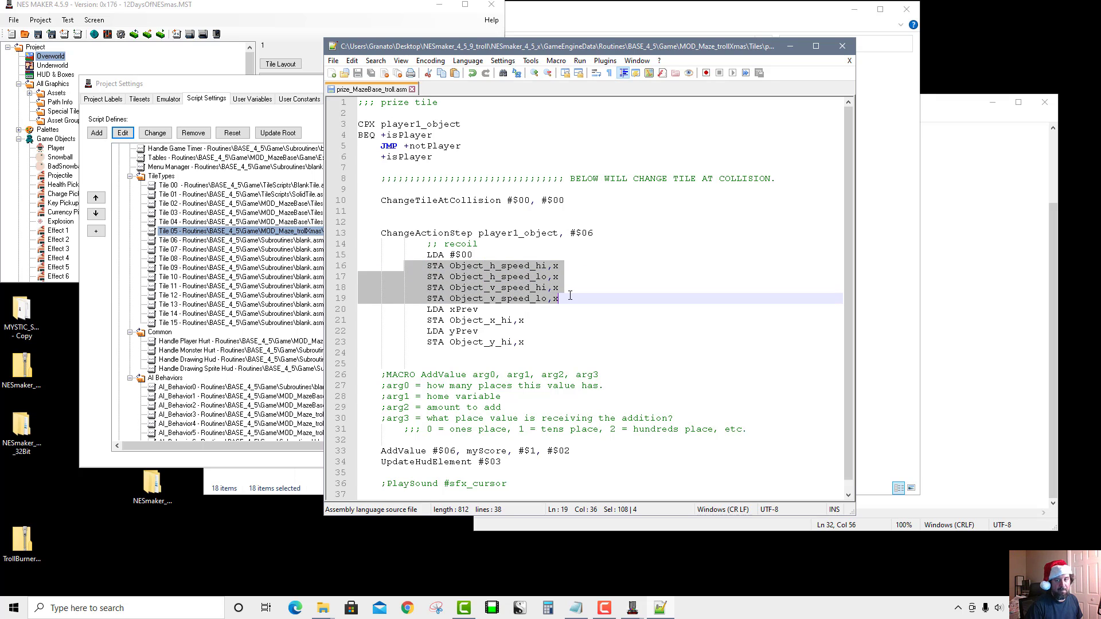
left_click(493, 311)
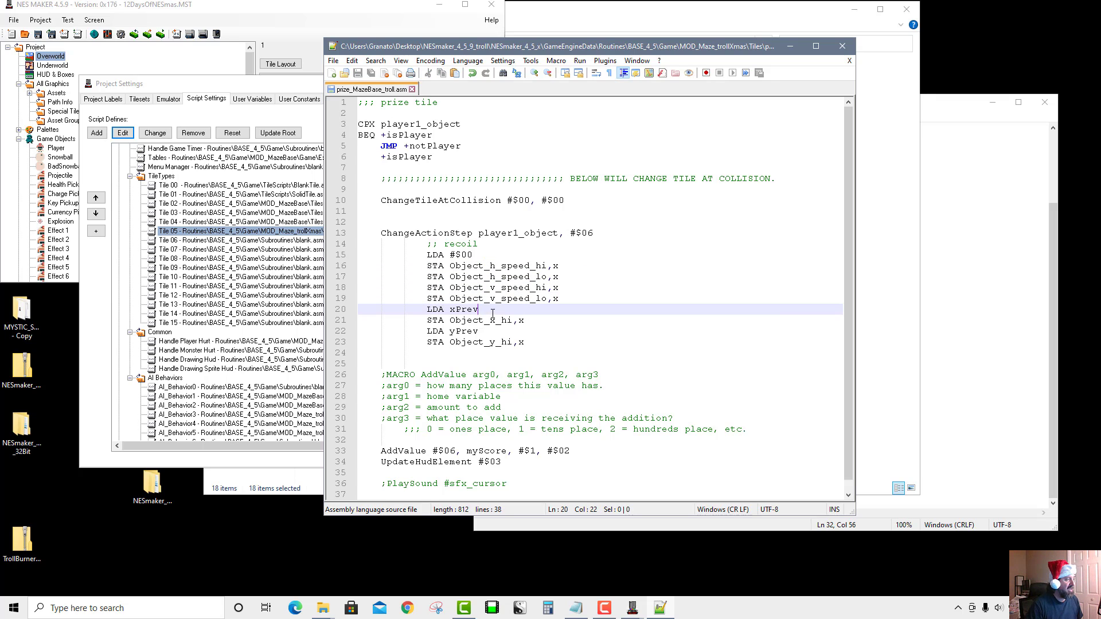
left_click_drag(450, 320, 546, 329)
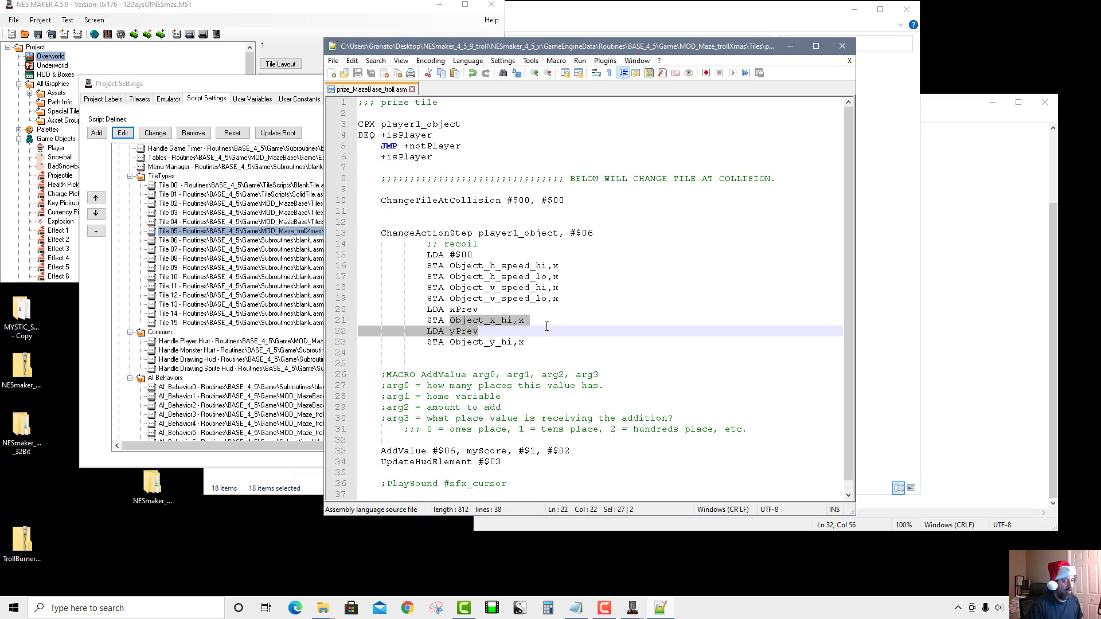
left_click(547, 326)
double_click(470, 332)
left_click_drag(449, 343, 542, 345)
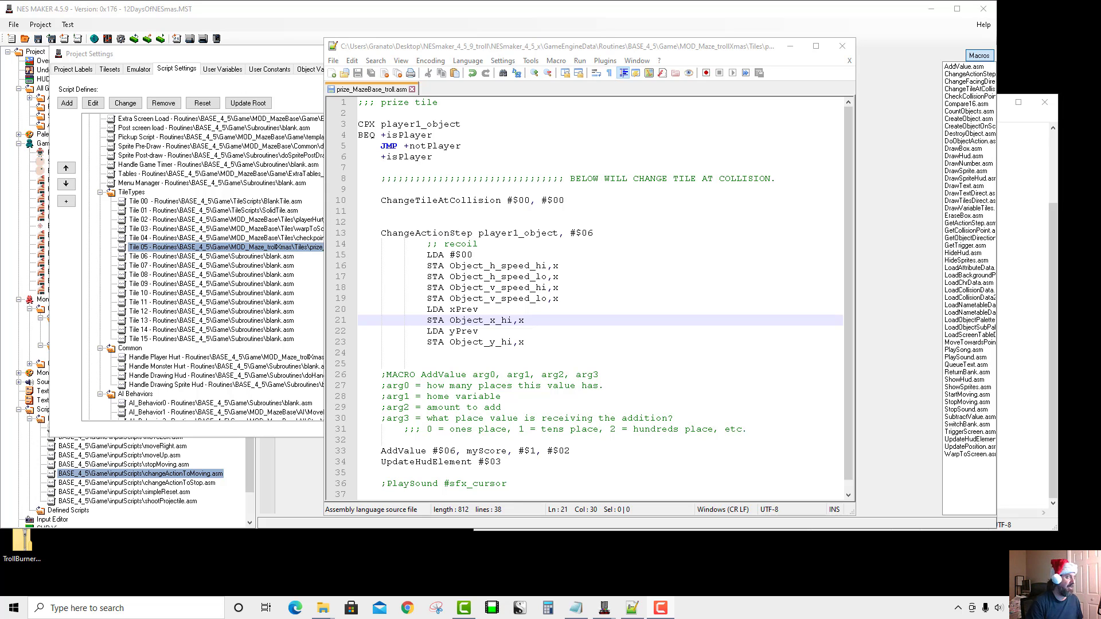
Step: Close the project settings, compile the game and launch it in the Mesen emulator
left_click(255, 57)
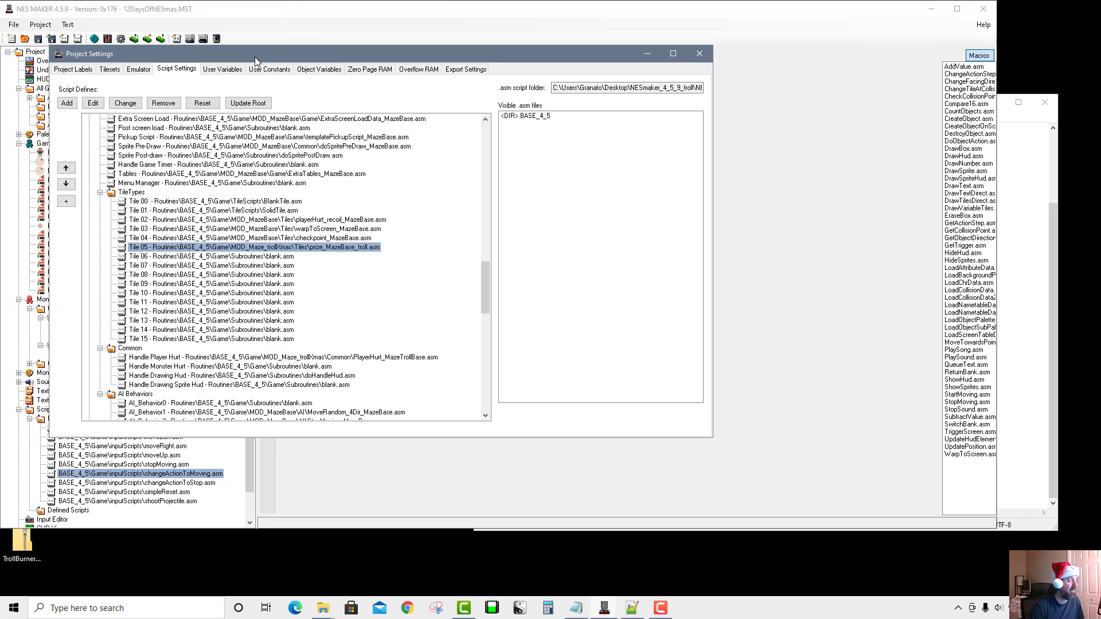
left_click(699, 54)
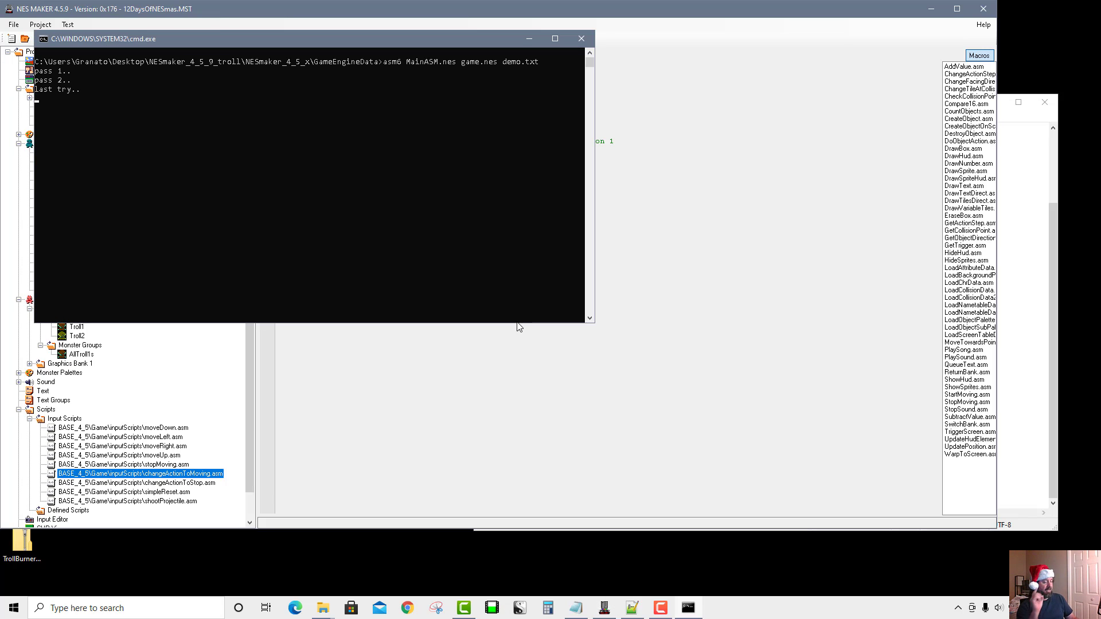
key("Return")
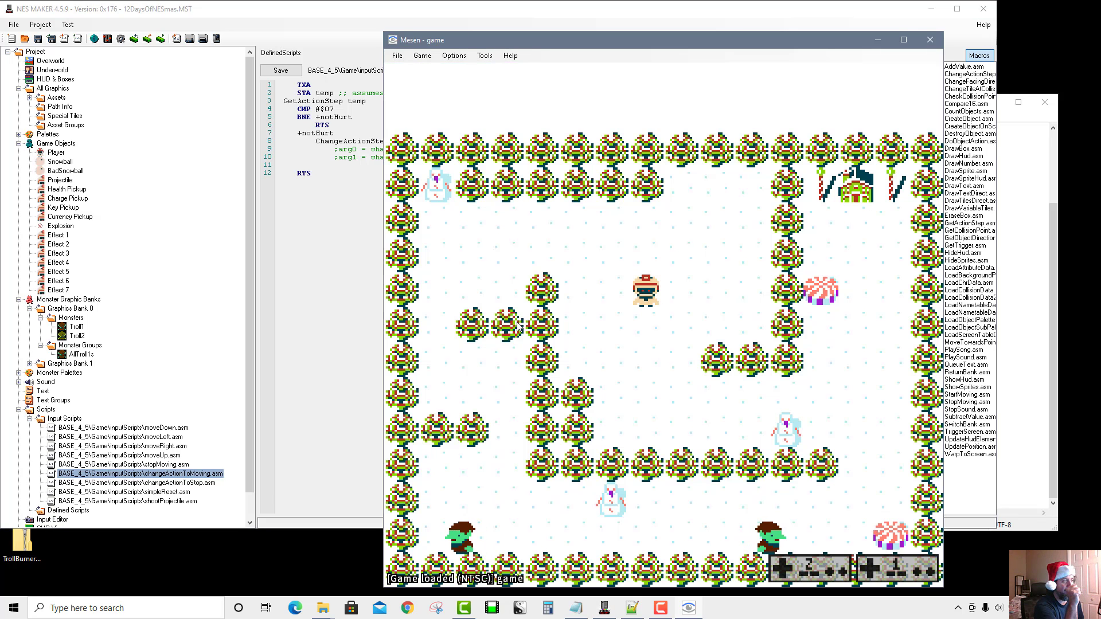
Step: Playtest the troll maze by walking the Player through the first screen and on to the next screen
key("Down")
key("Up")
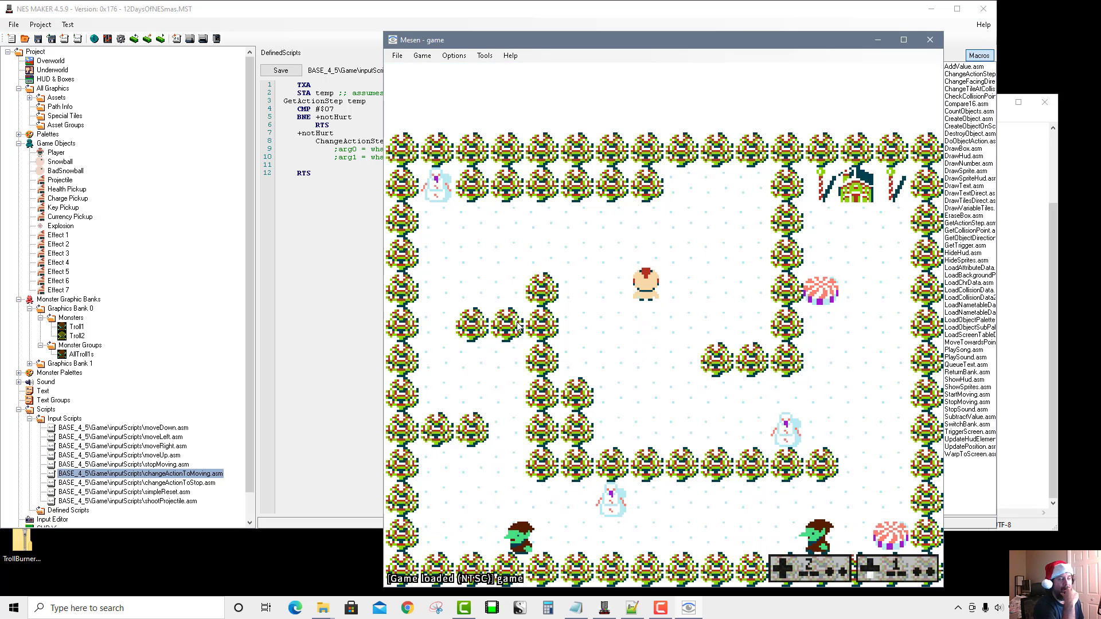
key("Down")
key("Down")
key("Up")
key("Down")
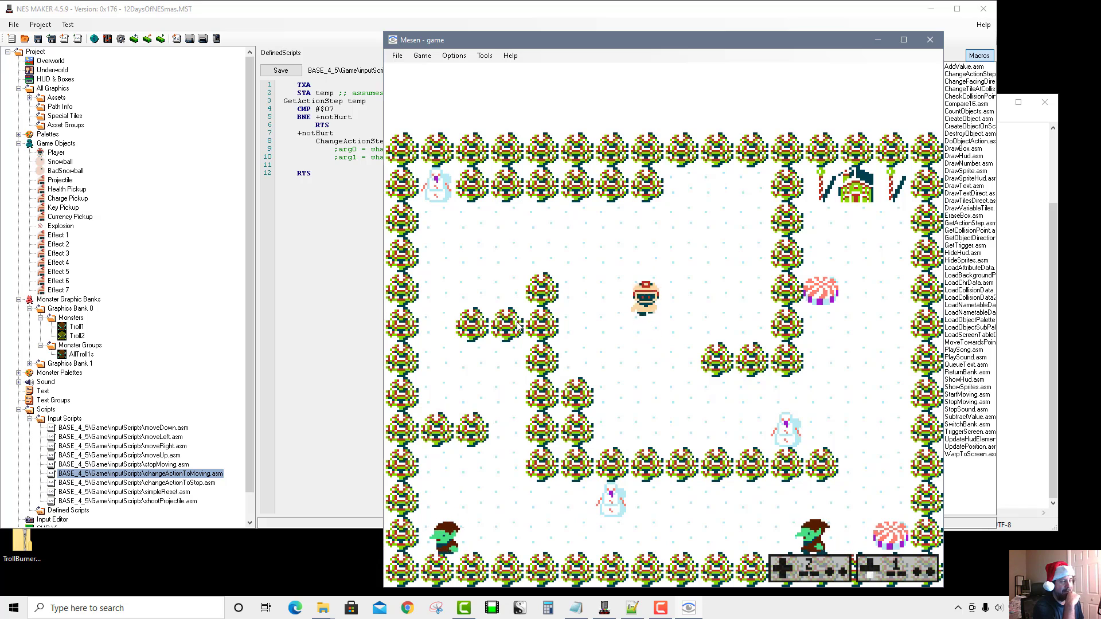
key("Up")
key("Right")
key("Down")
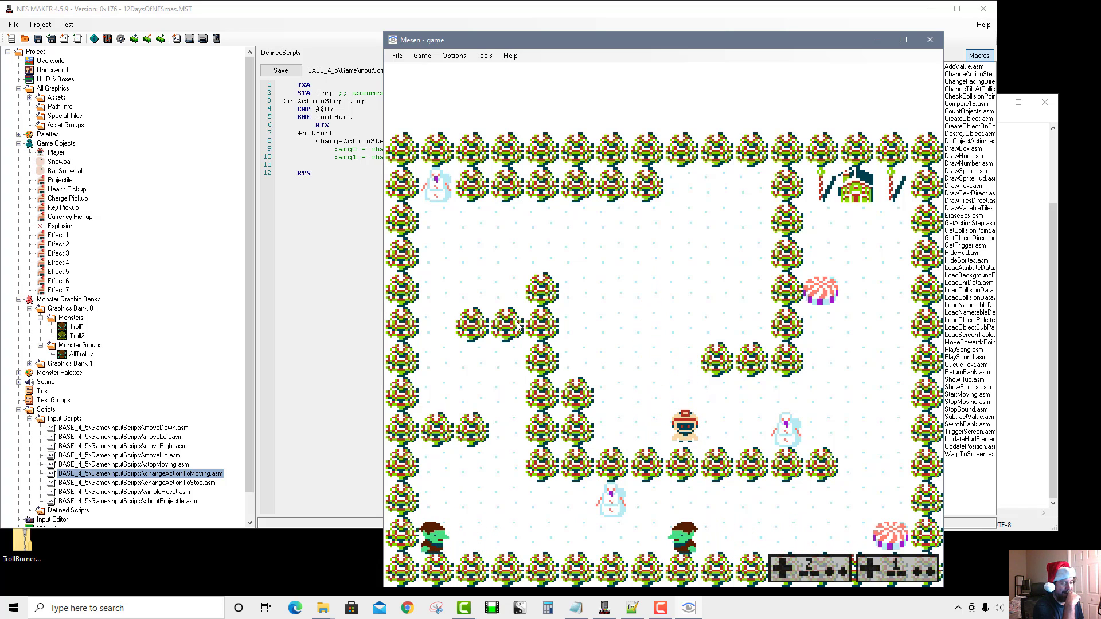
key("Up")
key("Right")
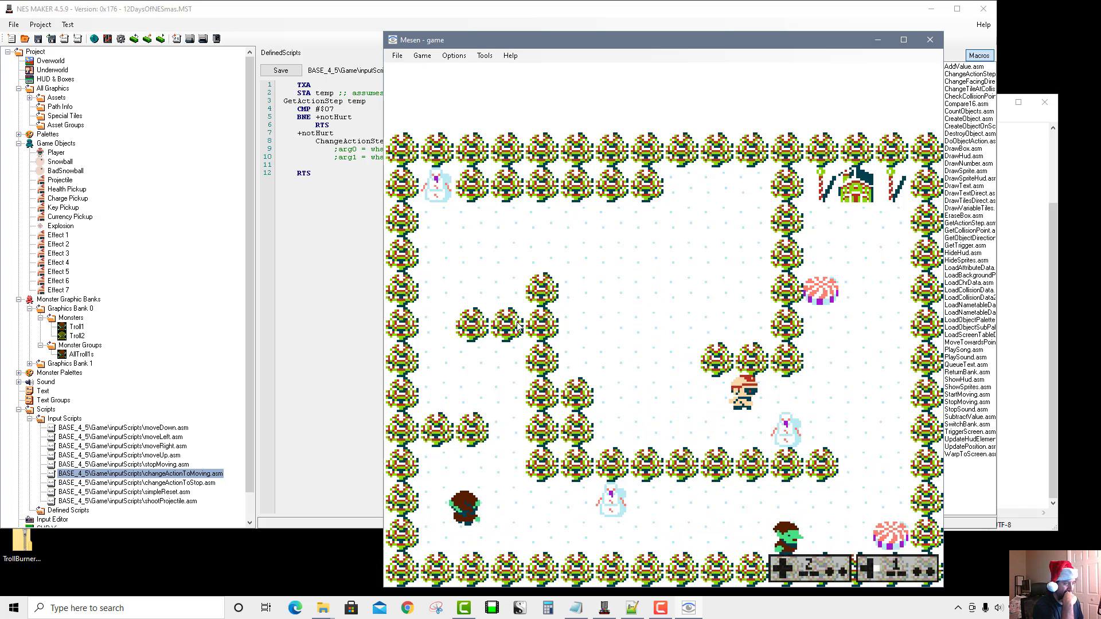
key("Up")
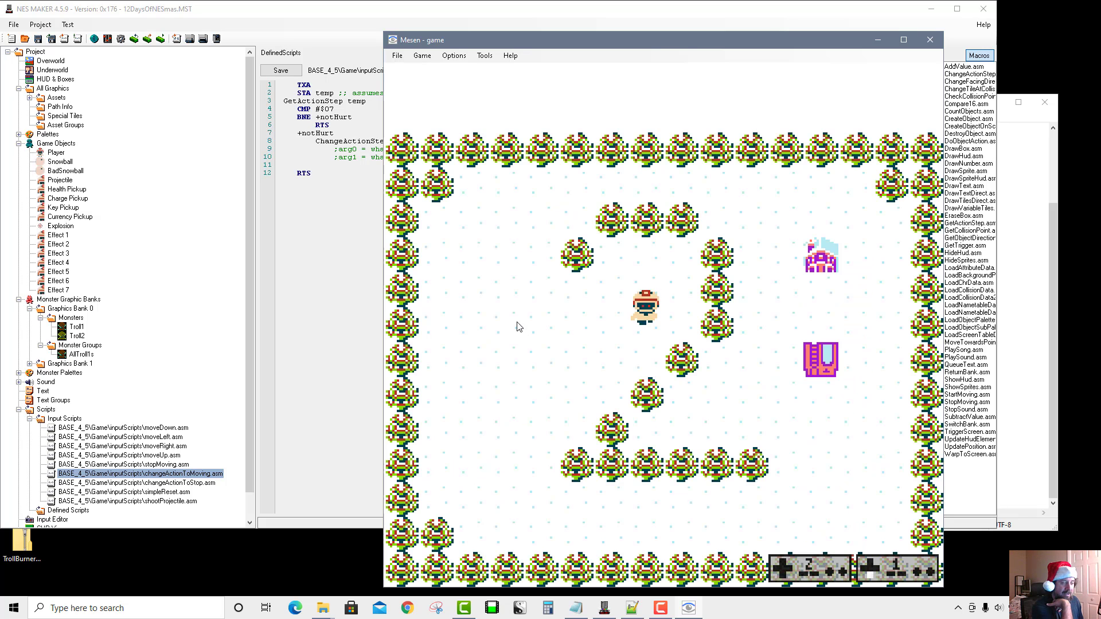
Step: Walk the Player around the tree walls into the lower prize tile to test the victory action
key("Left")
key("Down")
key("Right")
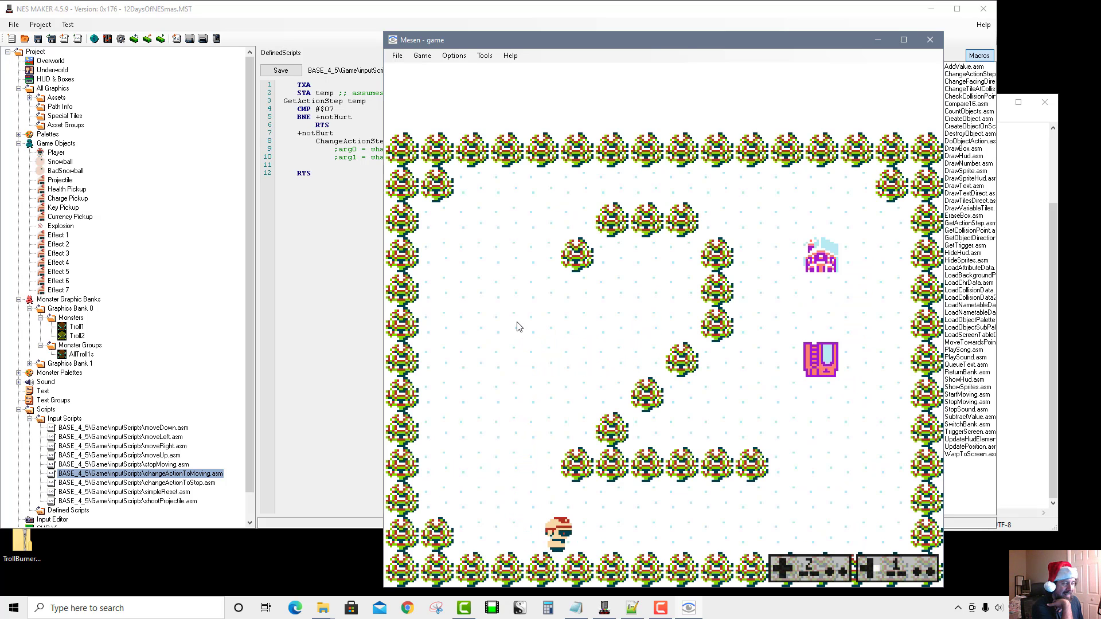
key("Right")
key("Up")
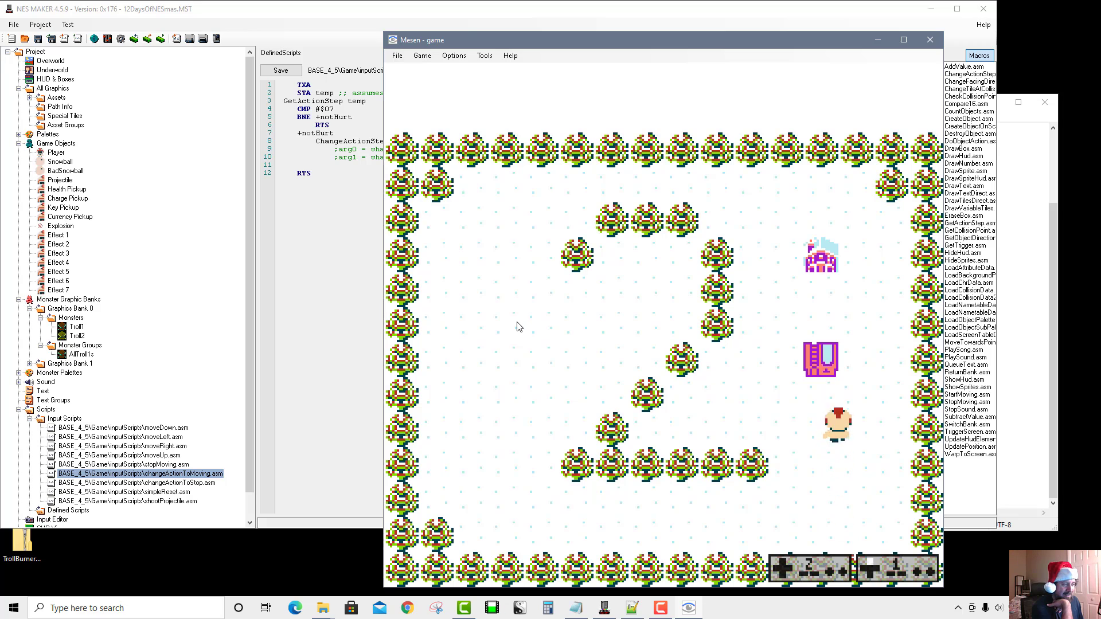
key("Left")
key("Down")
key("Right")
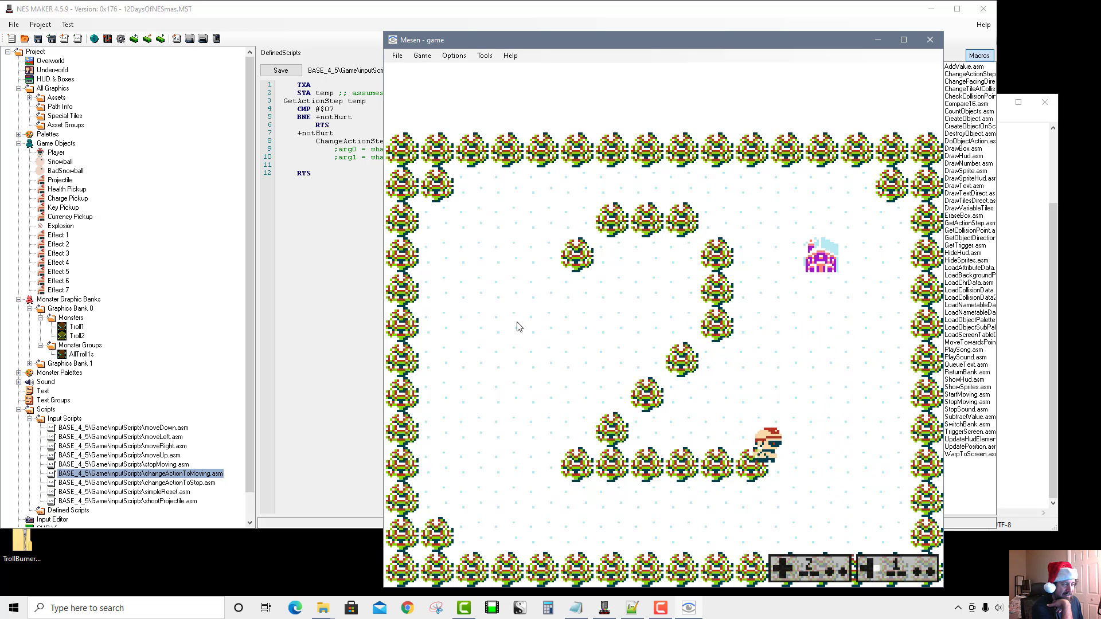
Step: Test moving the Player in all directions after collecting the prize, and close the emulator
key("Down")
key("Right")
key("Up")
key("Left")
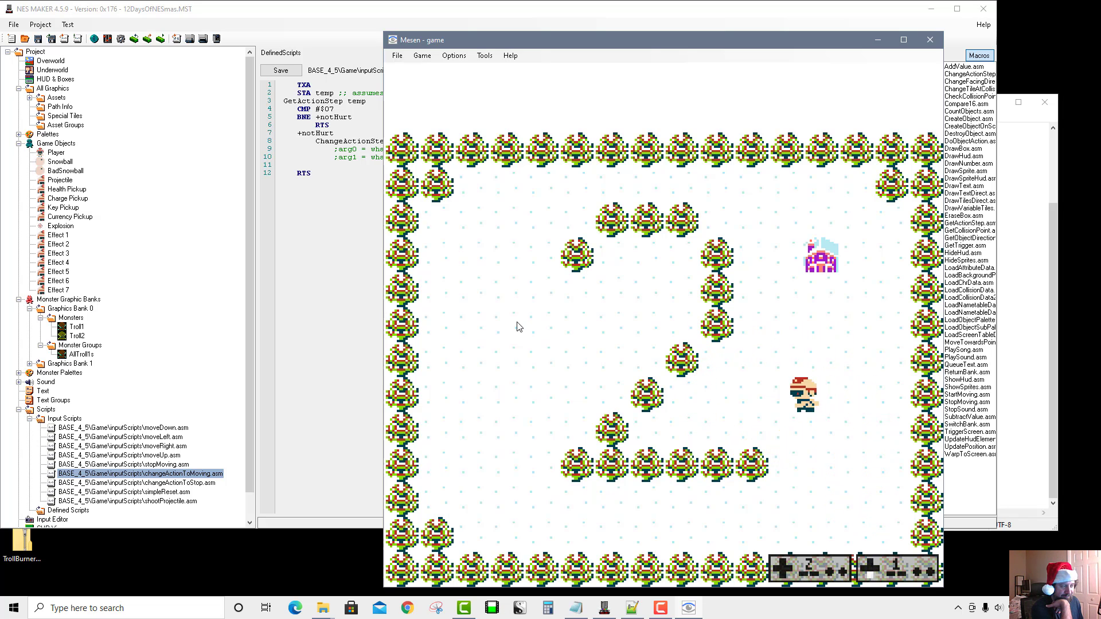
key("Down")
key("Right")
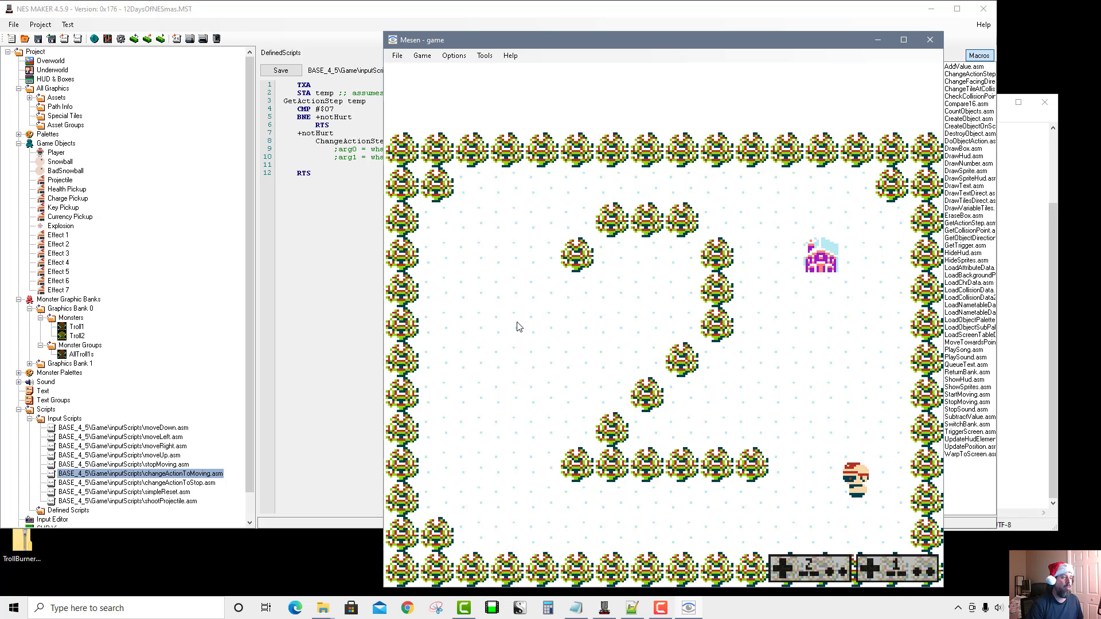
key("Up")
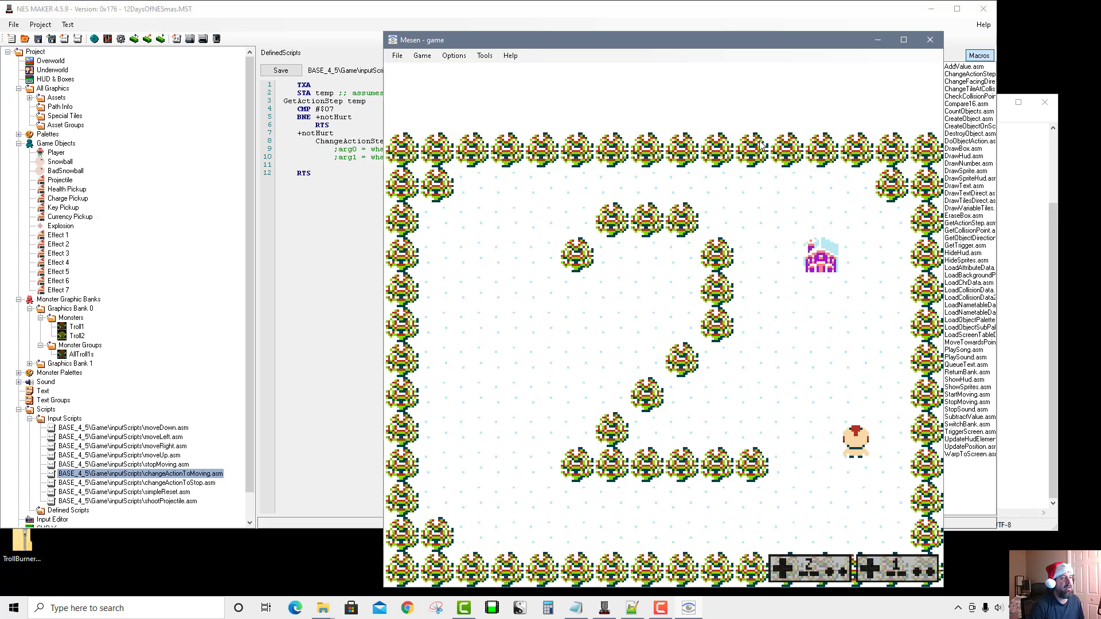
left_click(929, 40)
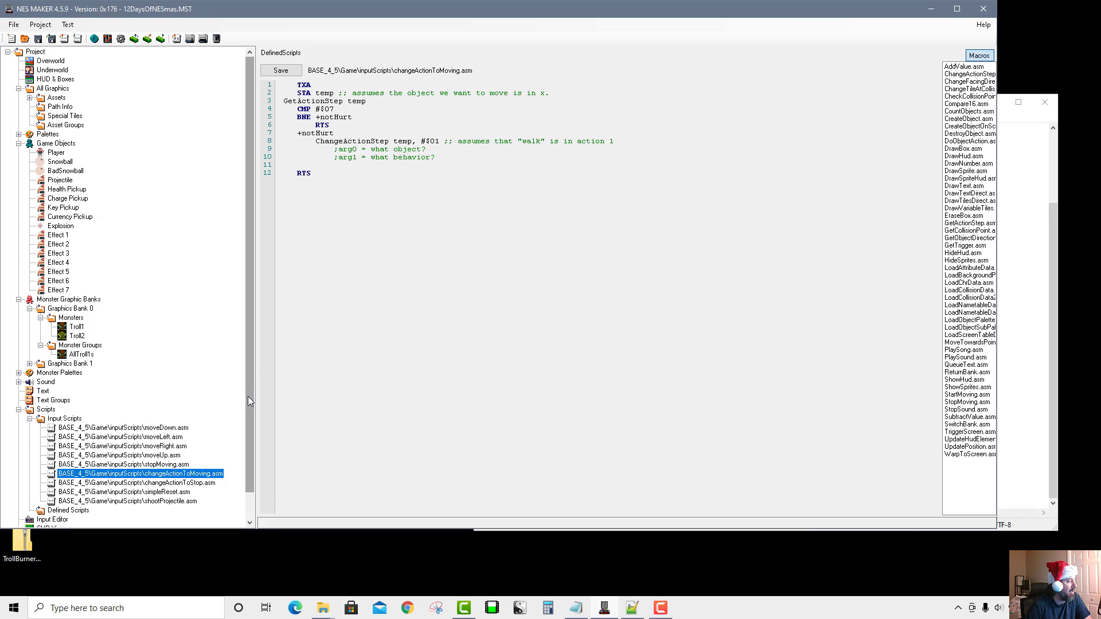
Step: Open the stopMoving.asm input script and copy its StopMoving temp, #$FF, #$00 line
scroll(229, 424, "down", 1)
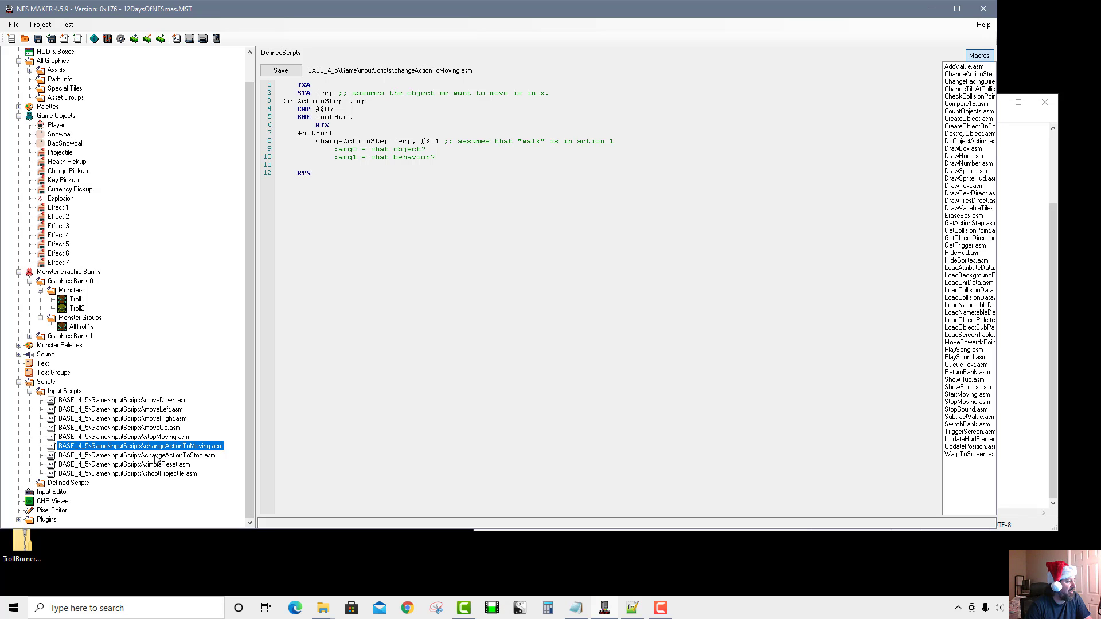
left_click(149, 437)
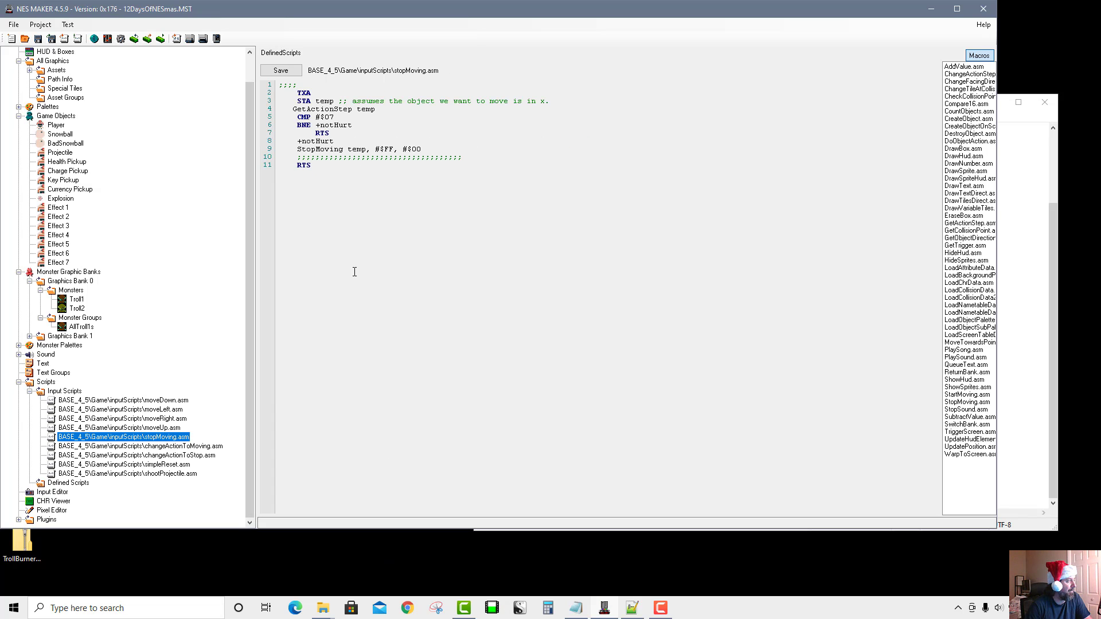
left_click_drag(293, 149, 425, 149)
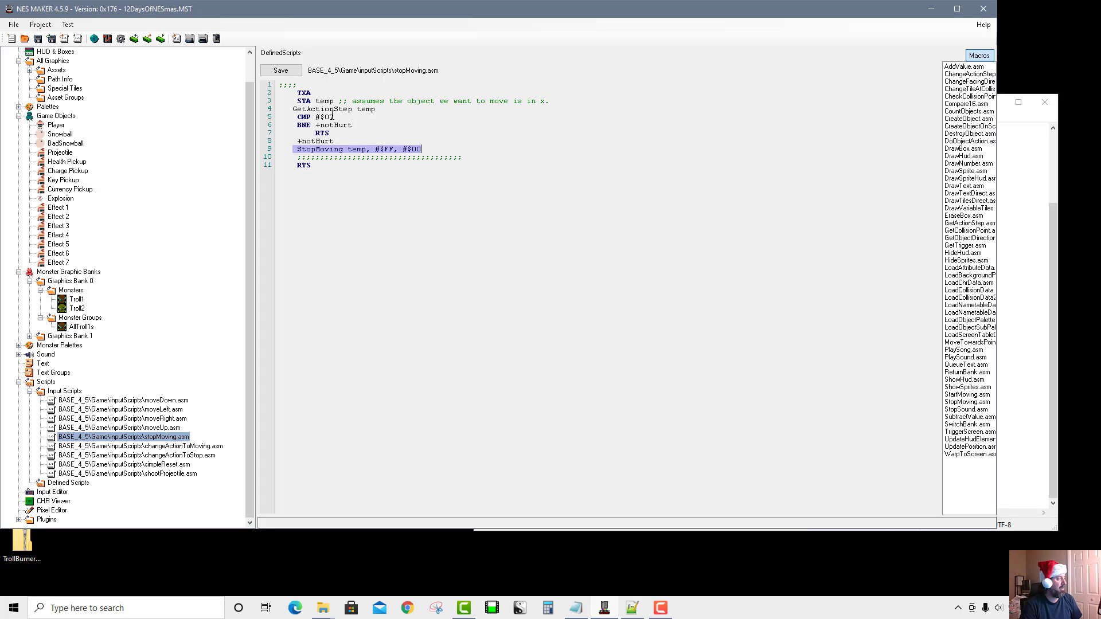
left_click(362, 147)
double_click(357, 148)
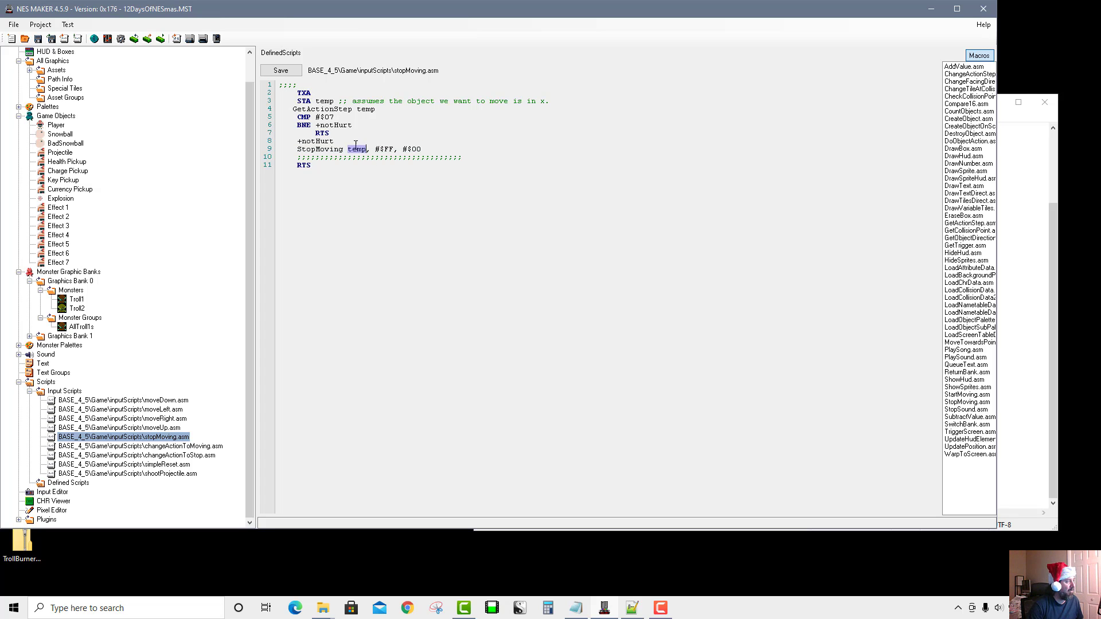
left_click_drag(296, 149, 429, 147)
left_click_drag(293, 150, 468, 149)
key("ctrl+c")
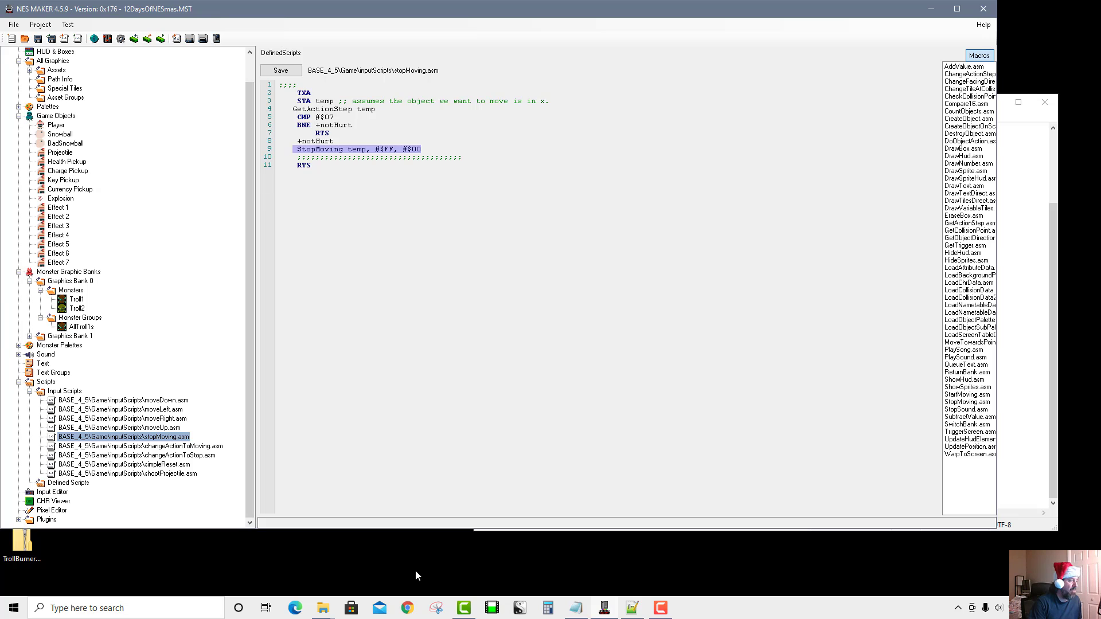
Step: Paste the StopMoving line below the recoil code in the prize tile script, aligned with the recoil lines' indentation
left_click(637, 602)
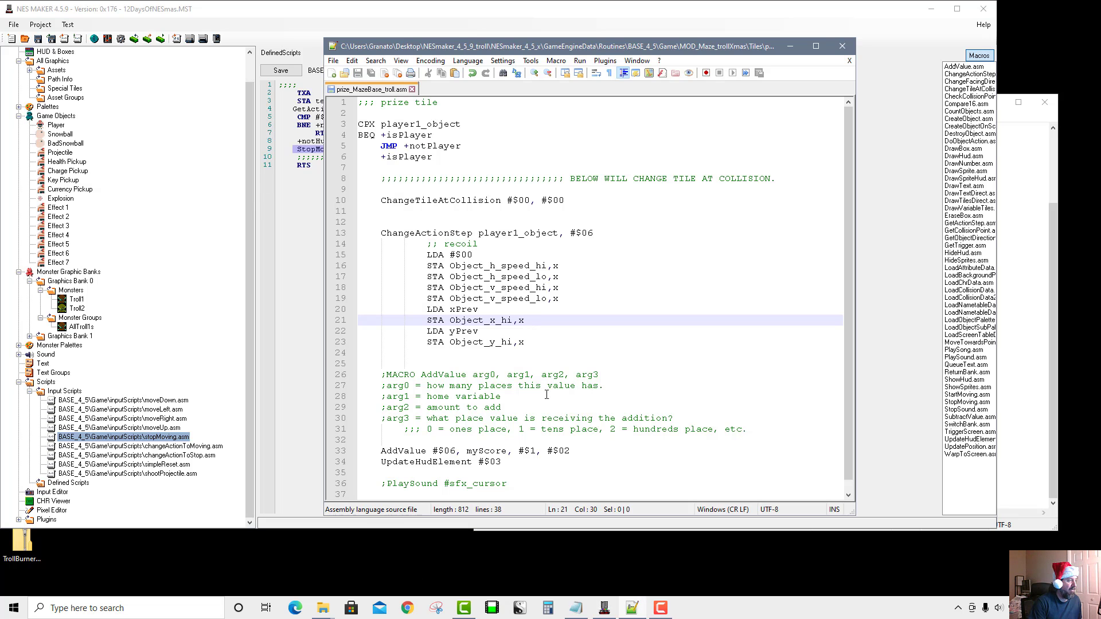
left_click(522, 360)
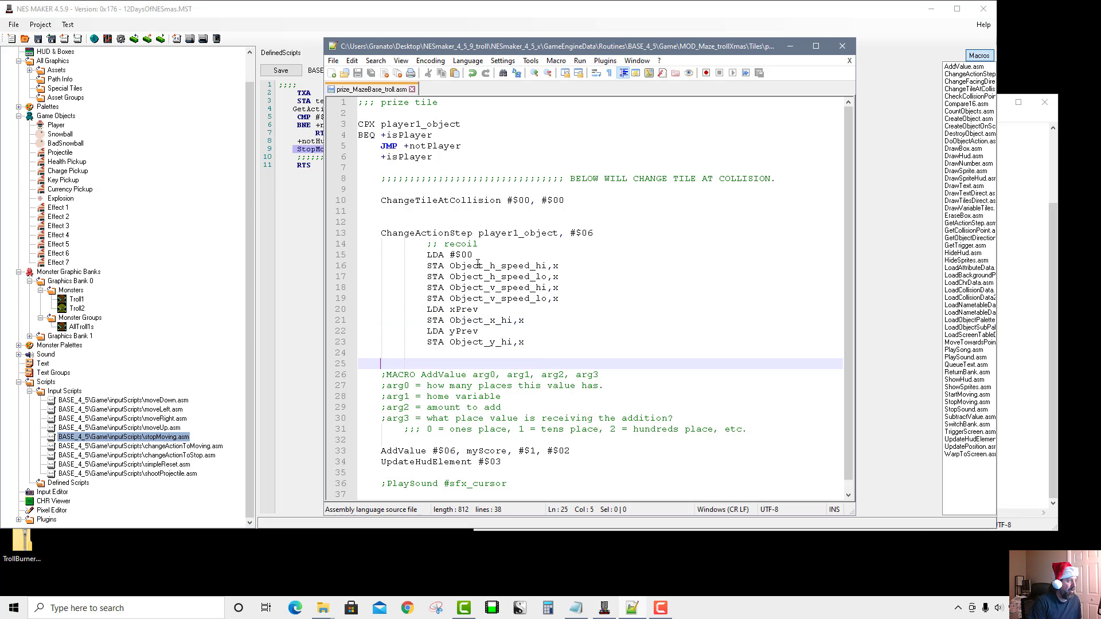
key("Tab")
key("Tab")
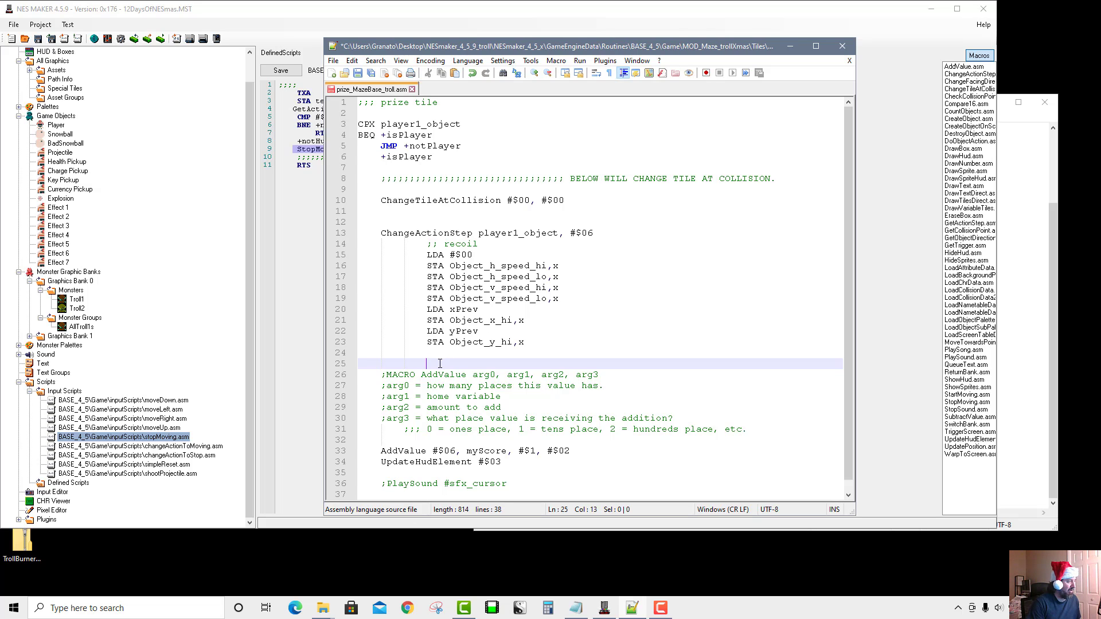
key("ctrl+v")
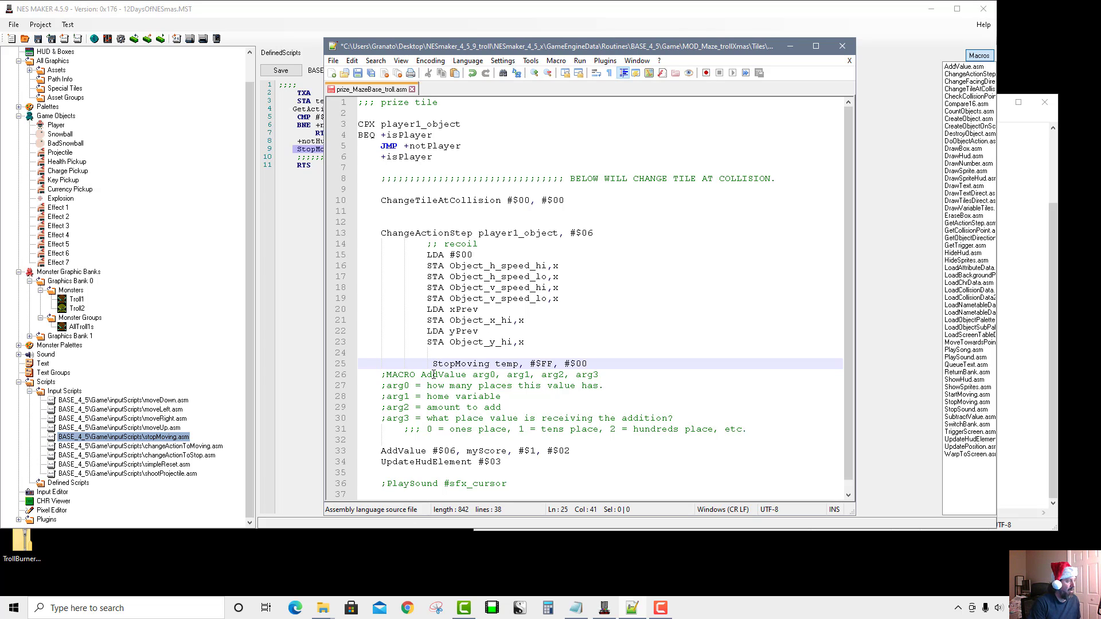
key("BackSpace")
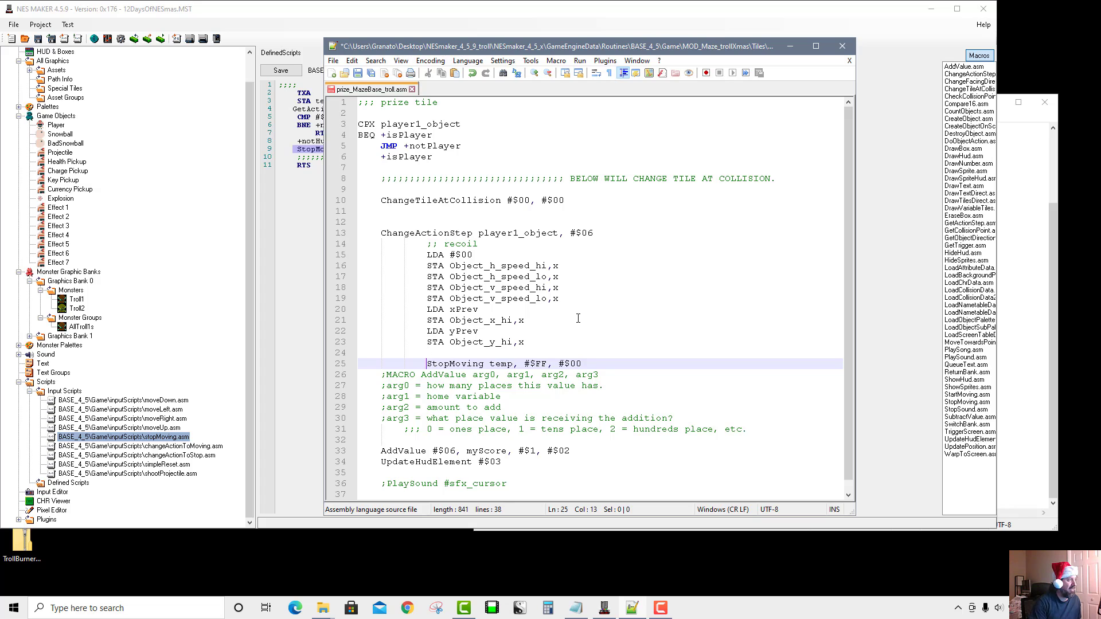
Step: Replace temp with player1_object, copied from the ChangeActionStep line, in the StopMoving call
scroll(477, 165, "down", 1)
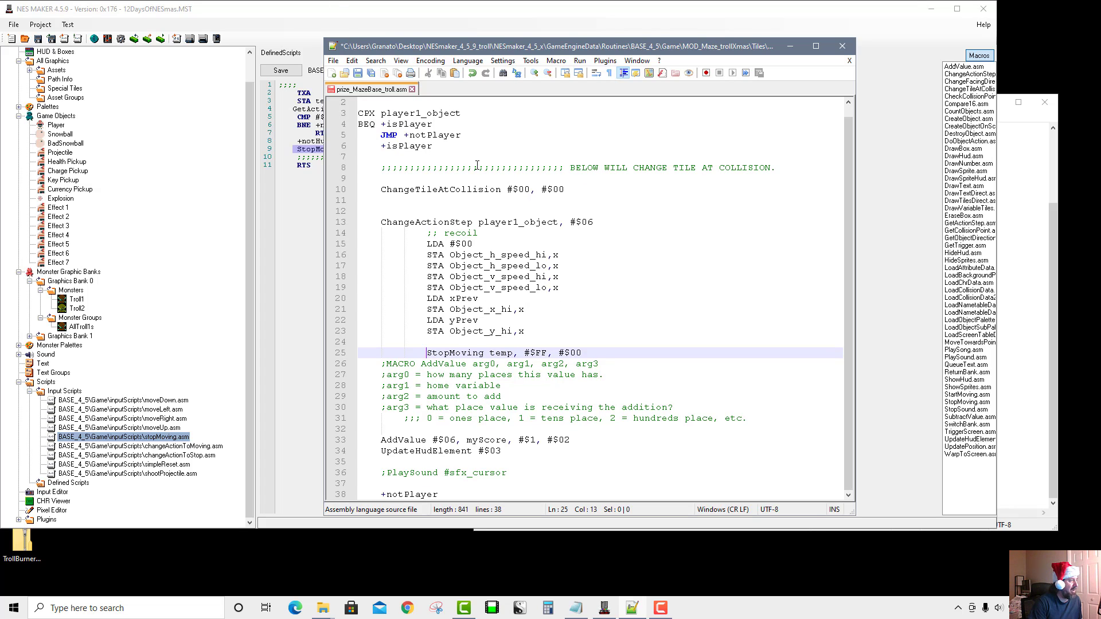
double_click(494, 224)
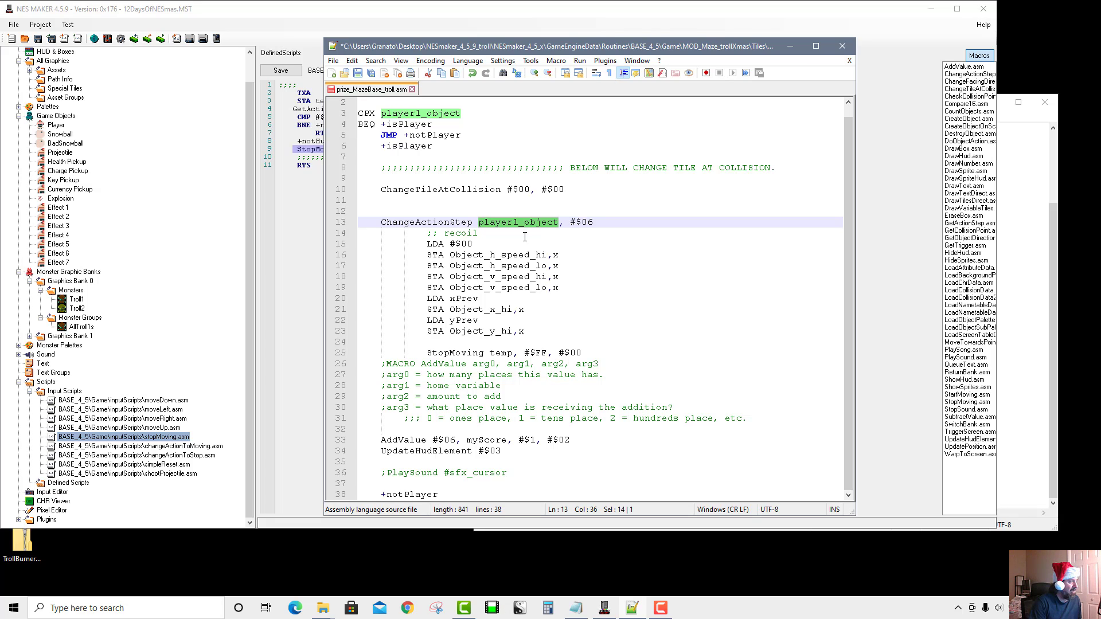
key("ctrl+c")
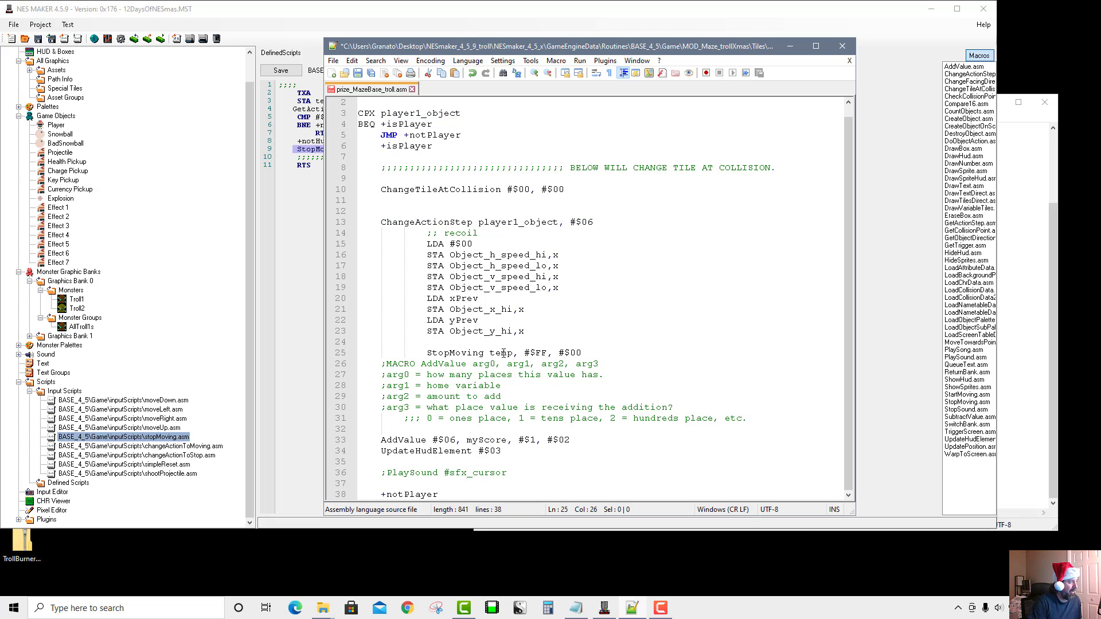
double_click(500, 352)
key("ctrl+v")
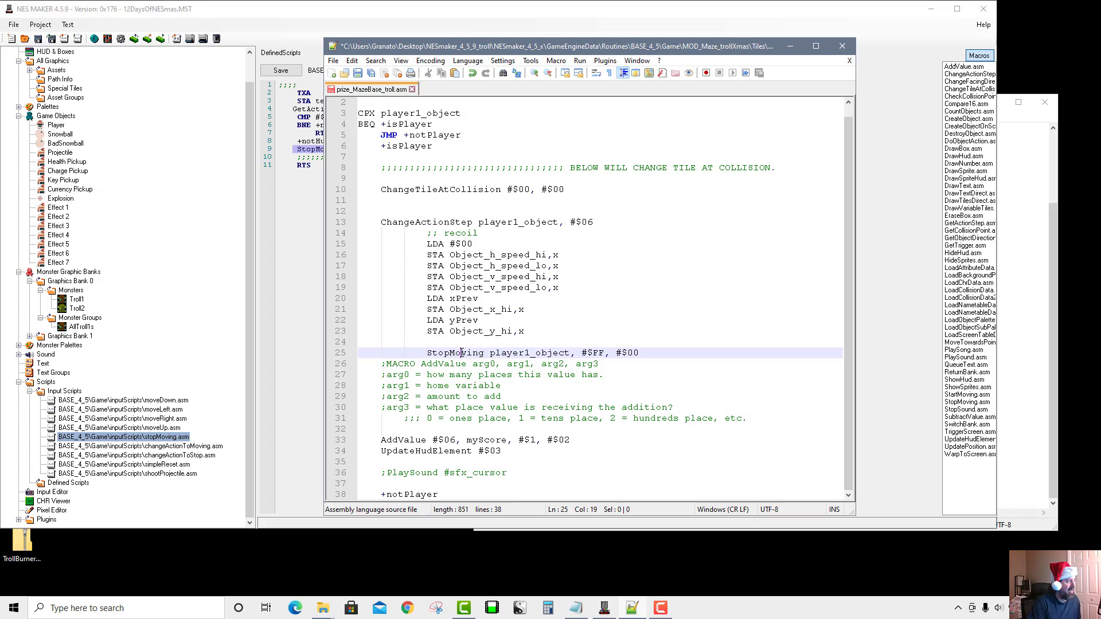
Step: Review the StopMoving call's arguments and save the prize tile script
double_click(462, 353)
left_click_drag(489, 353, 571, 353)
key("Up")
double_click(583, 352)
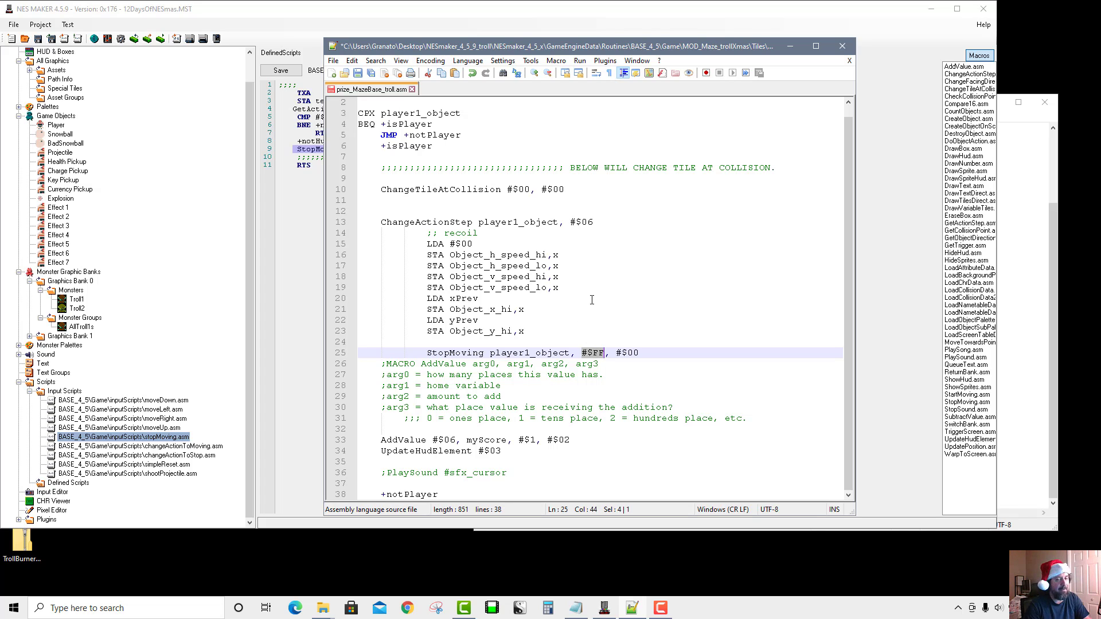
left_click(652, 321)
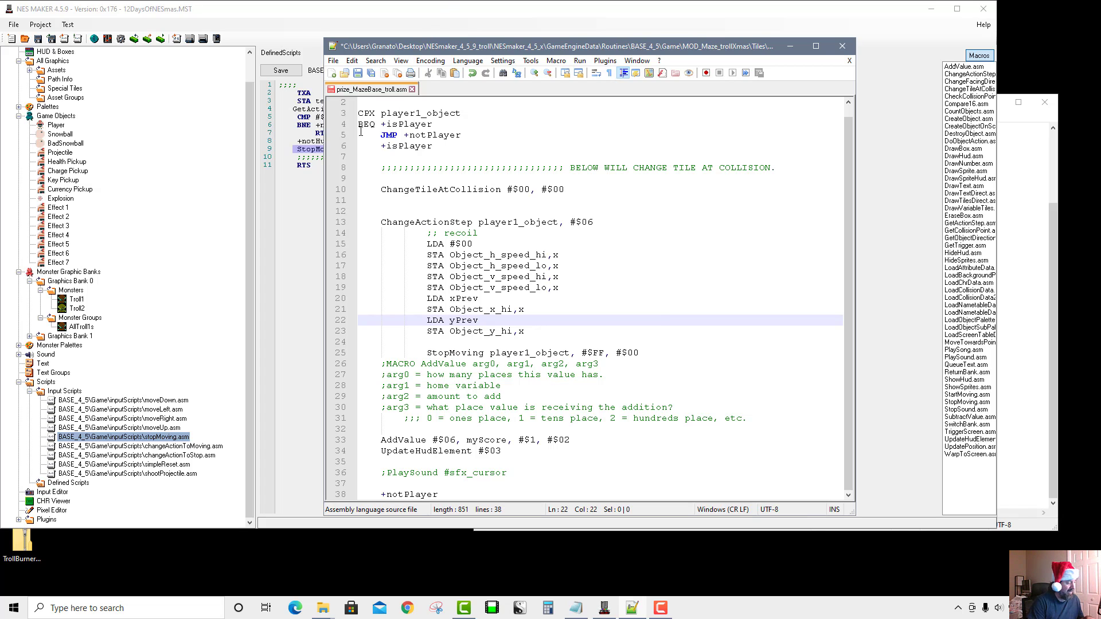
key("ctrl+s")
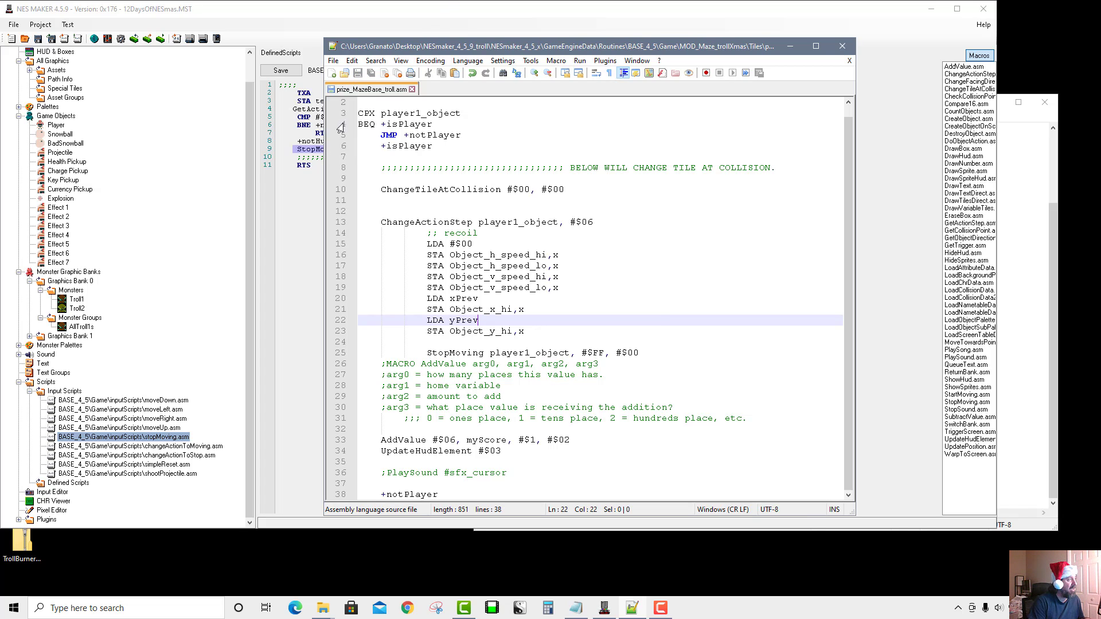
Step: Check the controller's press and release script assignments in the Input Editor, and open changeActionToMoving.asm in the external text editor
left_click(168, 401)
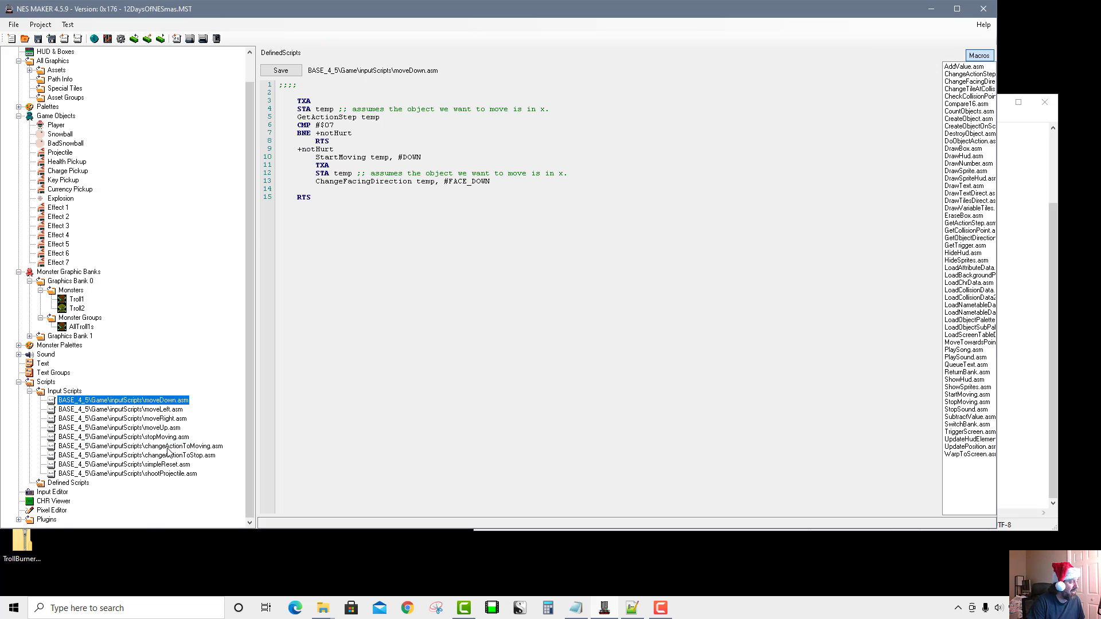
left_click(52, 492)
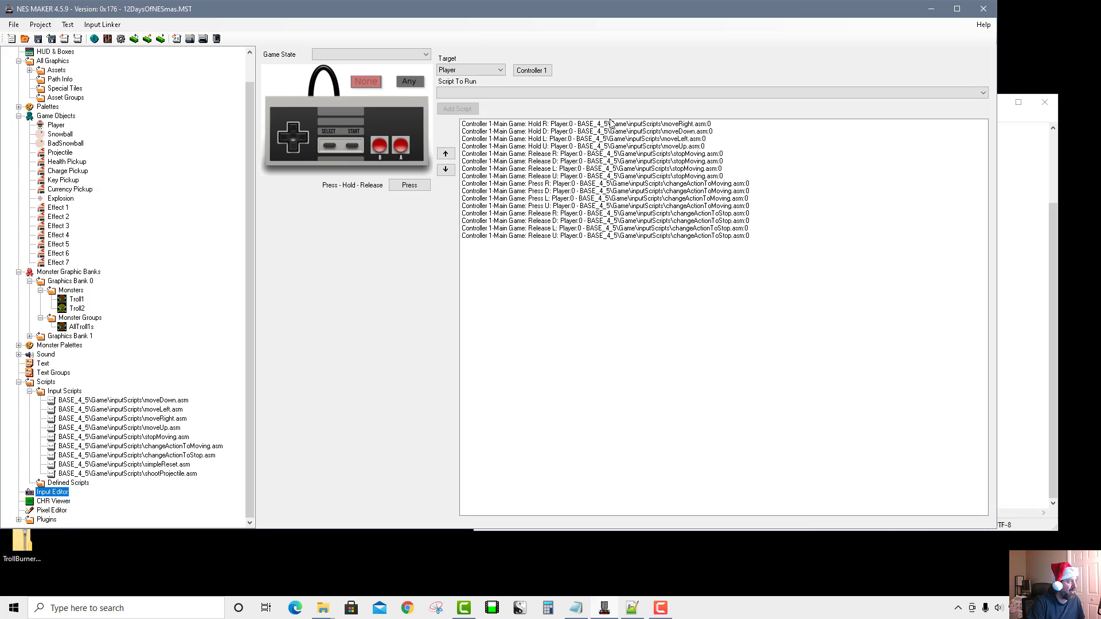
left_click(542, 185)
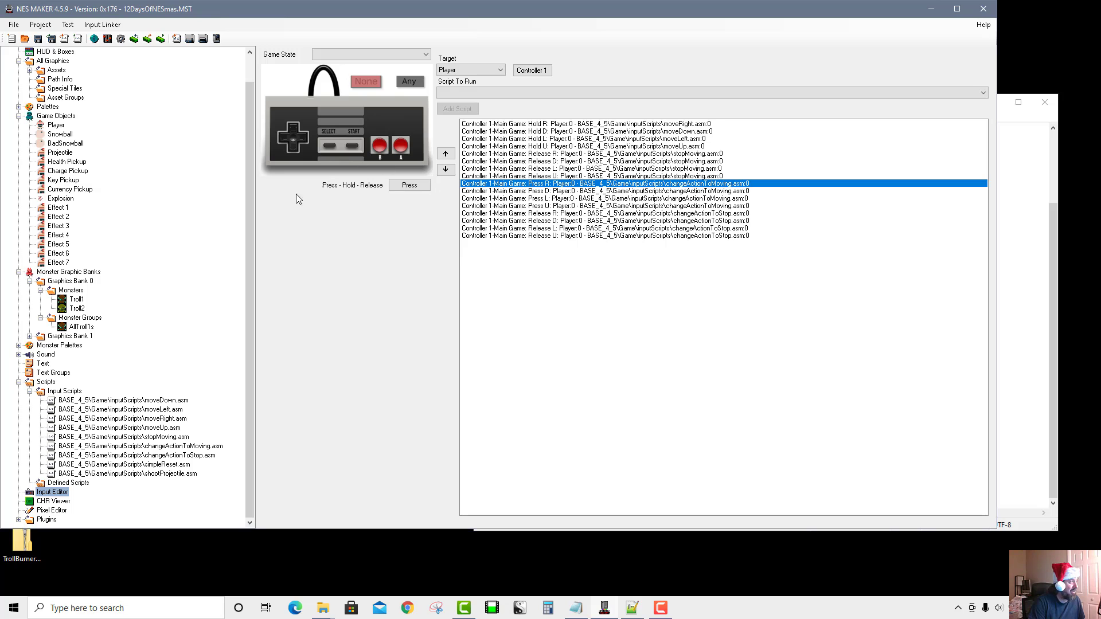
left_click(567, 215)
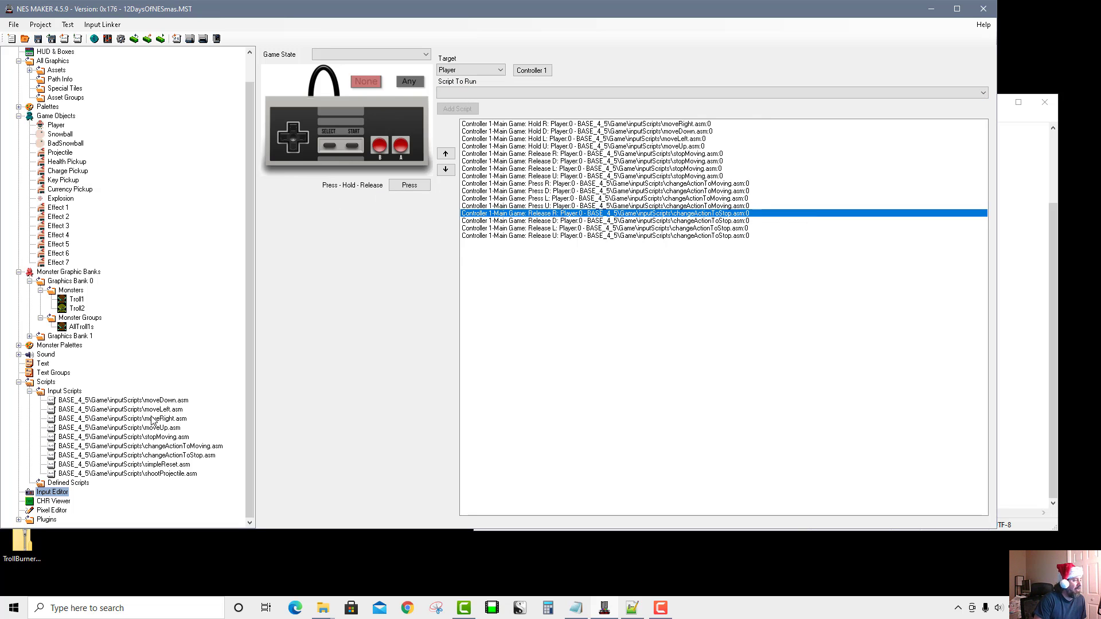
double_click(179, 446)
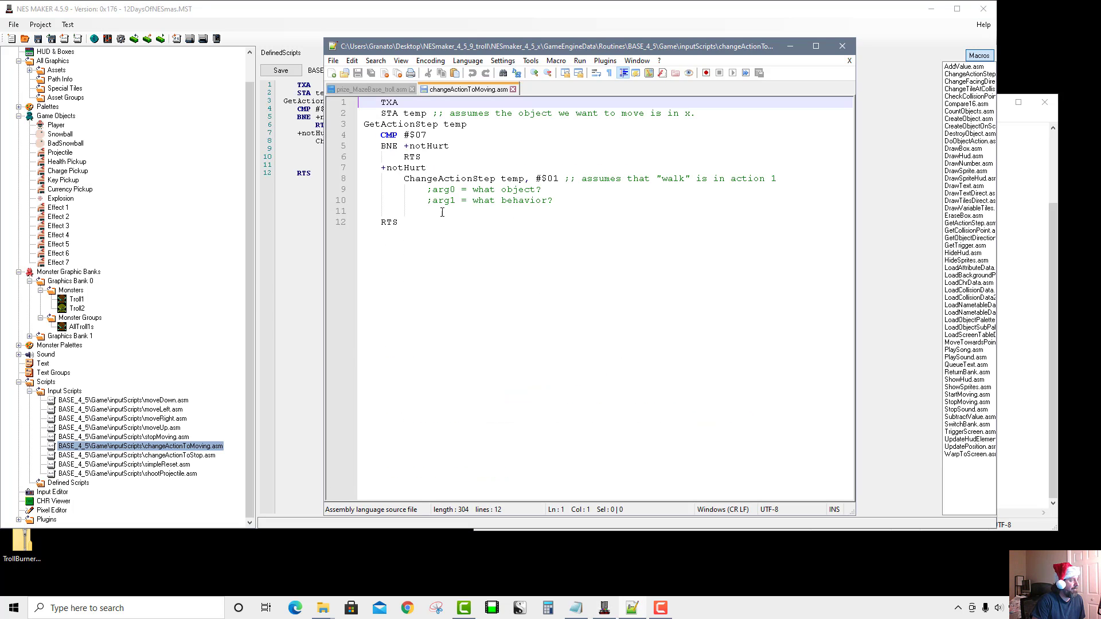
left_click_drag(463, 46, 373, 49)
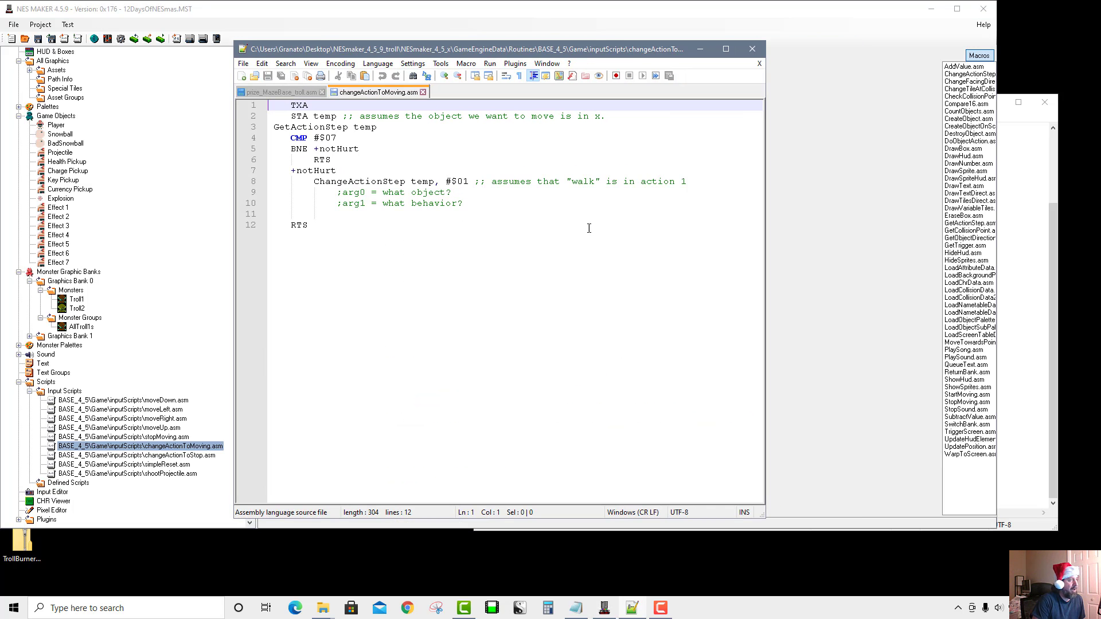
Step: Review the action 7 check in changeActionToMoving.asm, from GetActionStep through the +notHurt branch and its RTS
left_click_drag(291, 139, 341, 140)
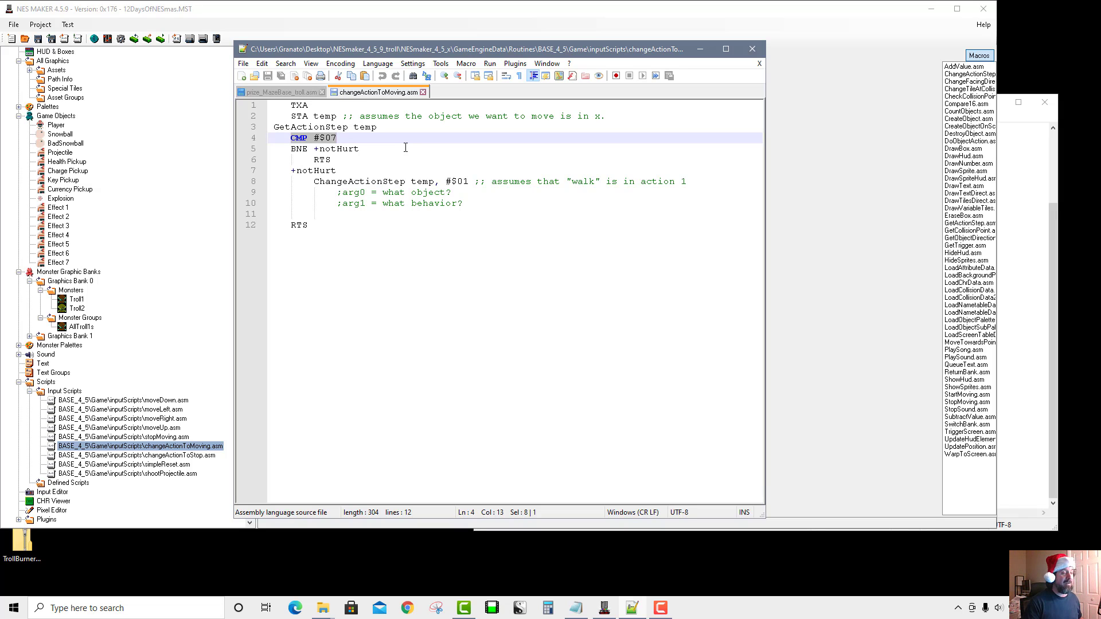
left_click(405, 137)
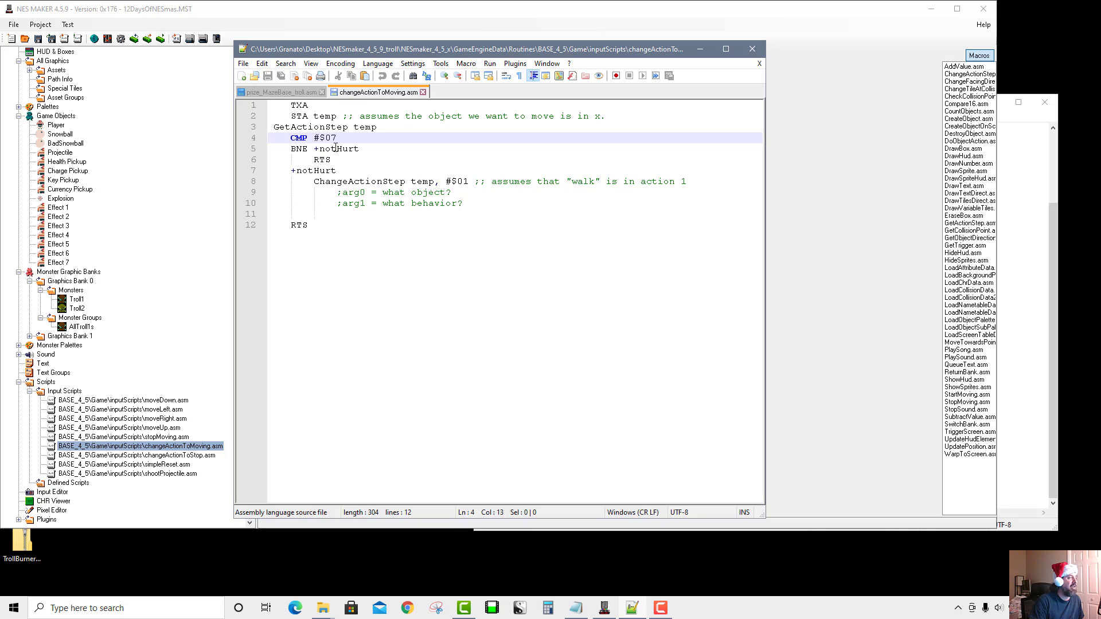
left_click(277, 127)
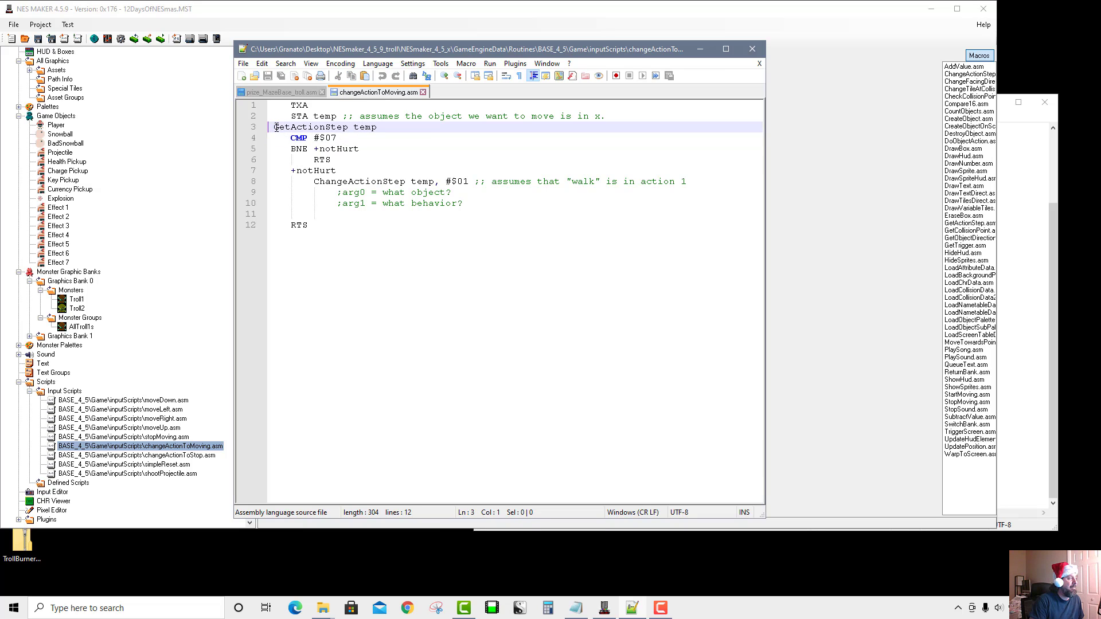
left_click_drag(276, 137, 343, 141)
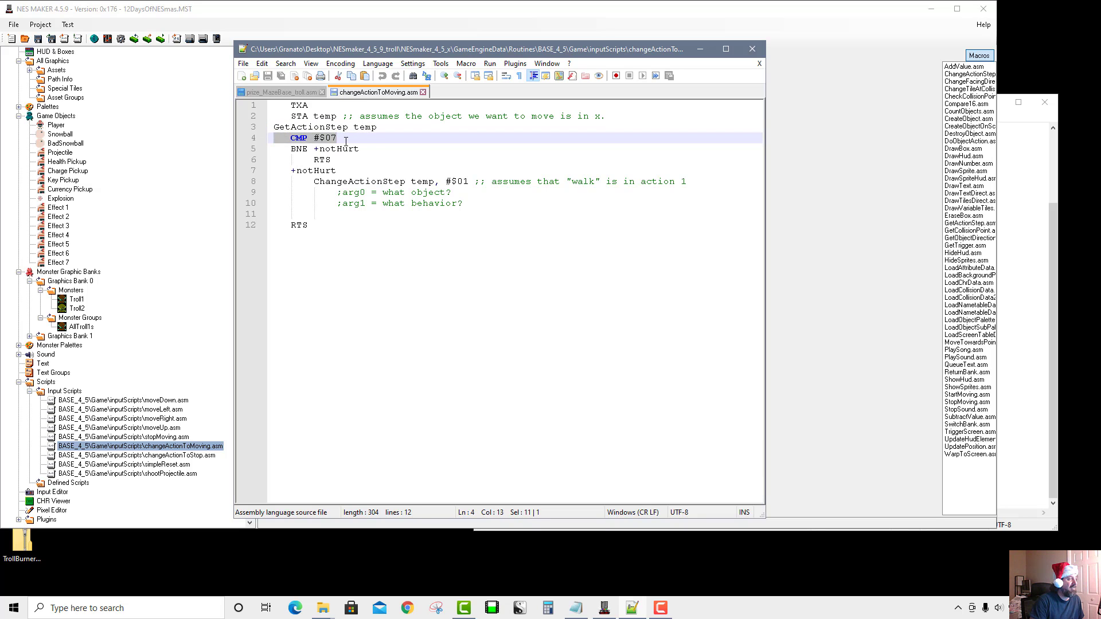
left_click_drag(278, 149, 364, 149)
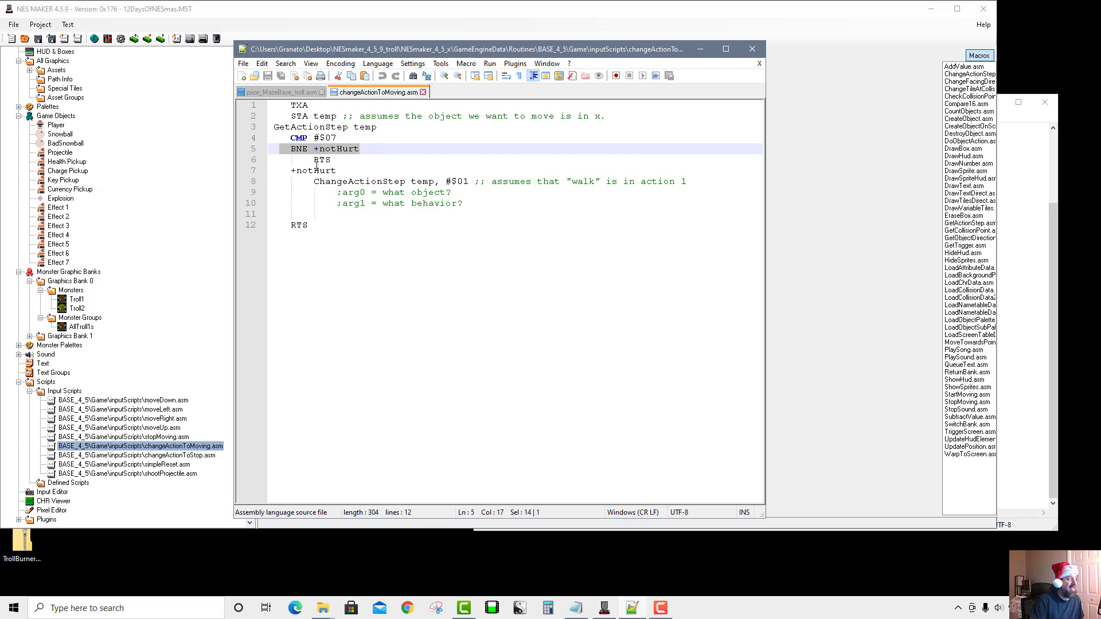
left_click_drag(292, 171, 339, 171)
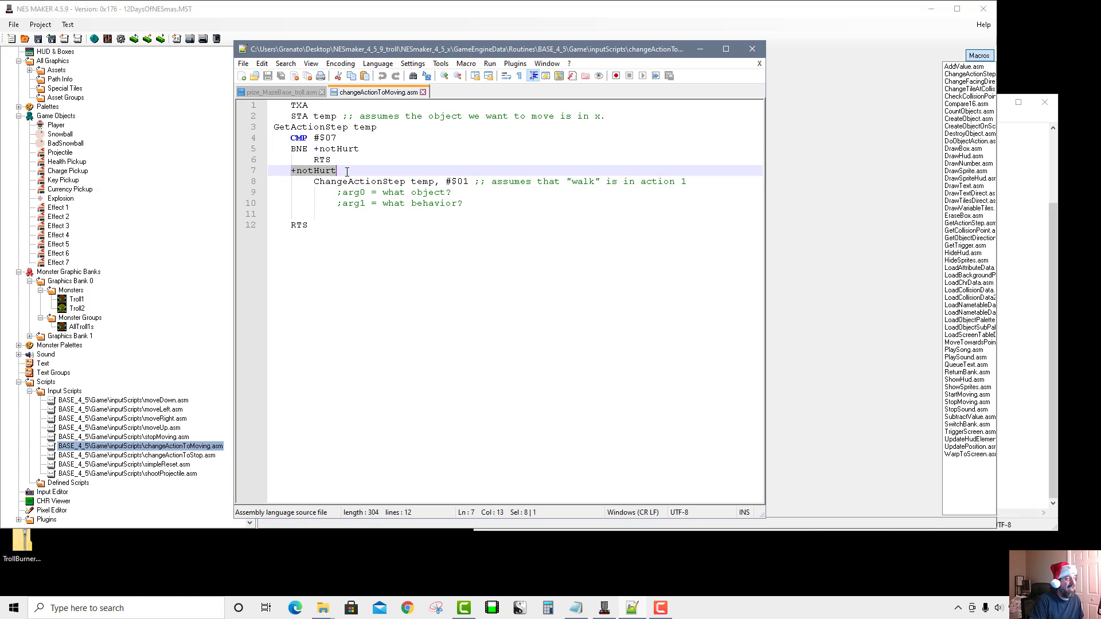
double_click(321, 159)
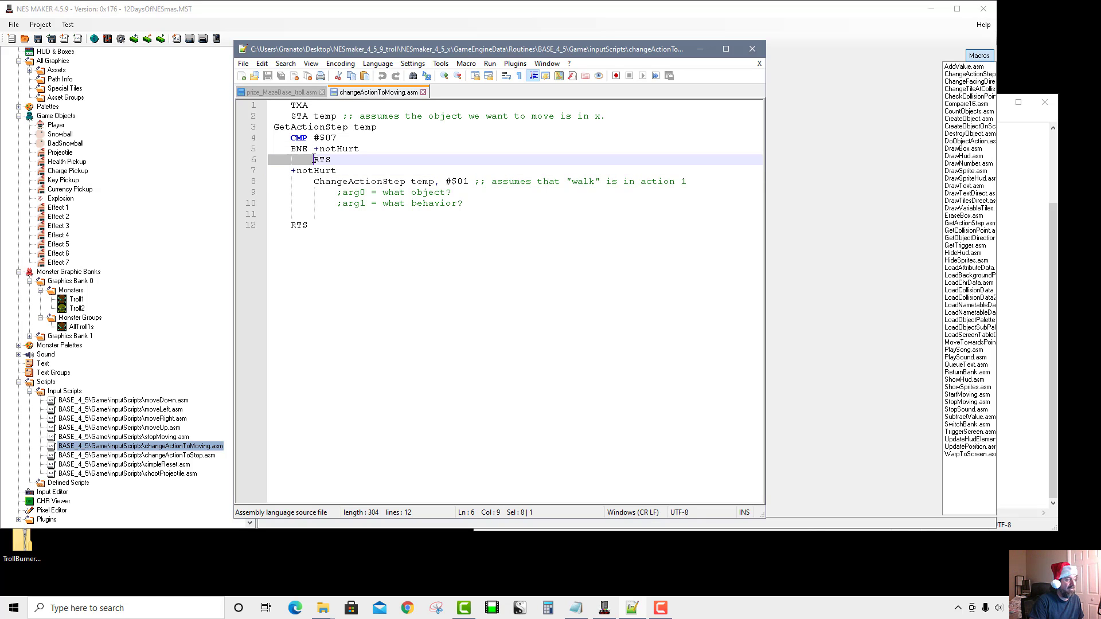
Step: Below the +notHurt label, add a comparison with action #$06 and a BNE +notWinning branch
left_click(347, 170)
key("Return")
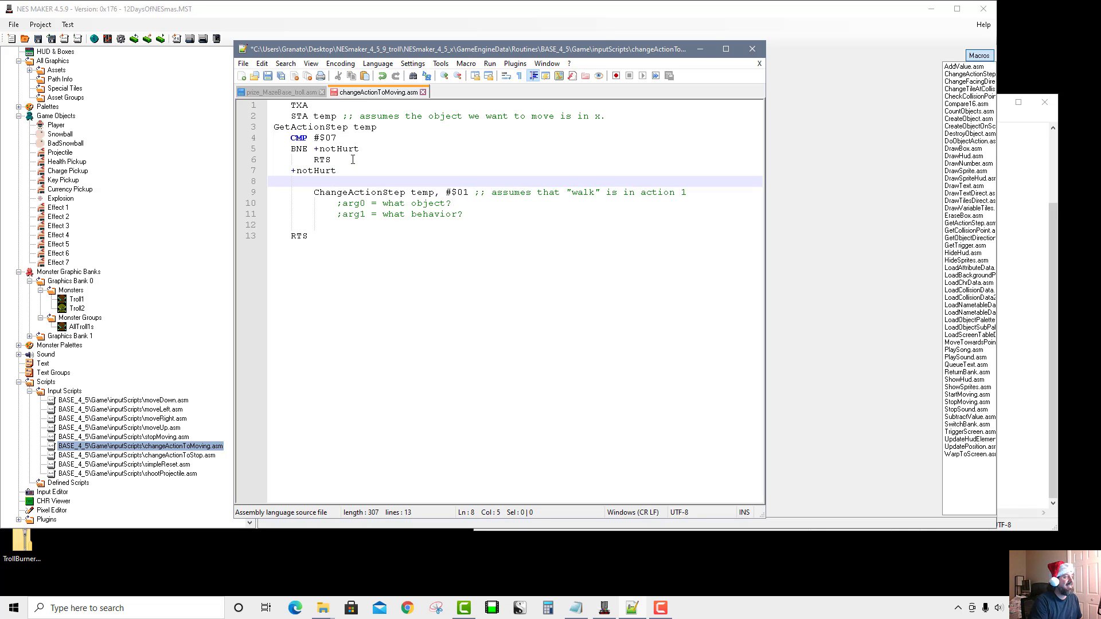
type("CMP #$")
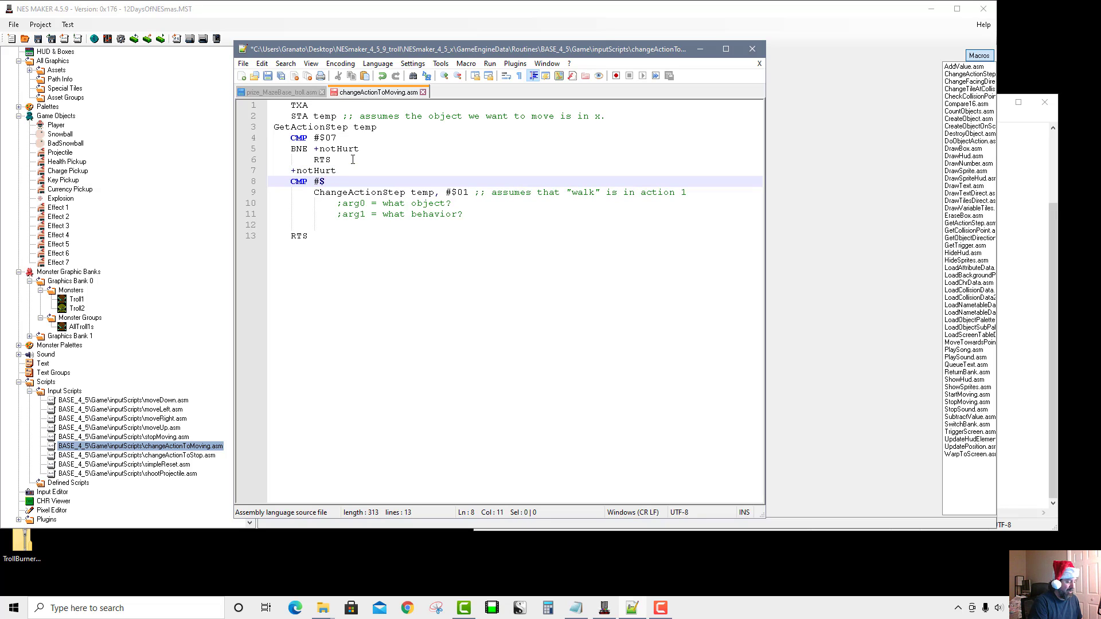
type("06")
key("Return")
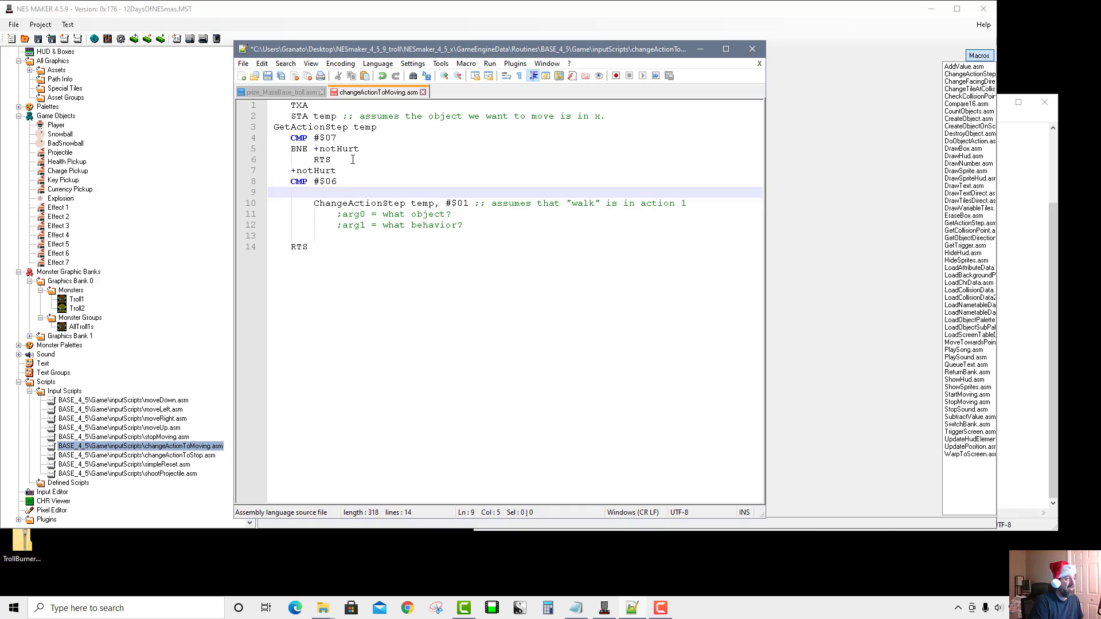
type("BNE +")
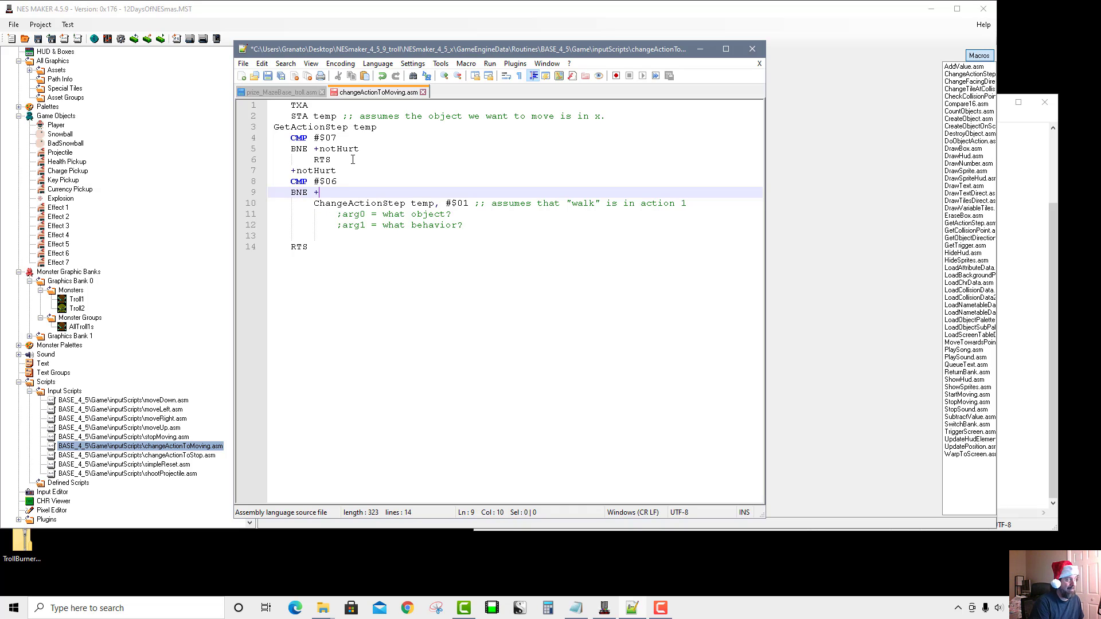
type("notWinning")
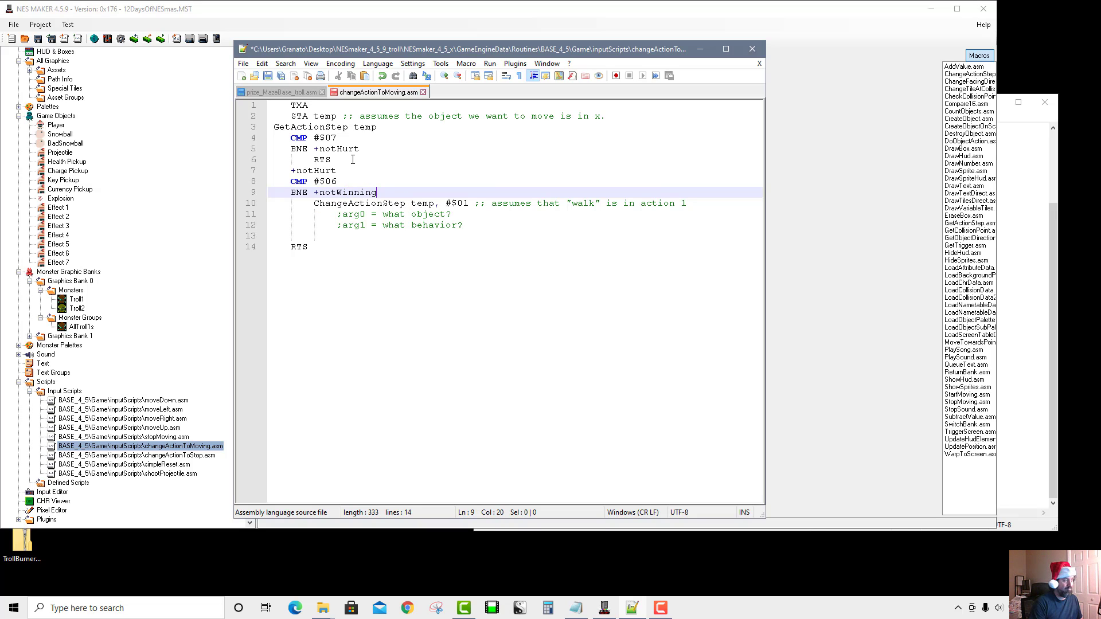
Step: Add the +notWinning label above the ChangeActionStep line, leaving an empty line after the BNE branch
key("Return")
key("Return")
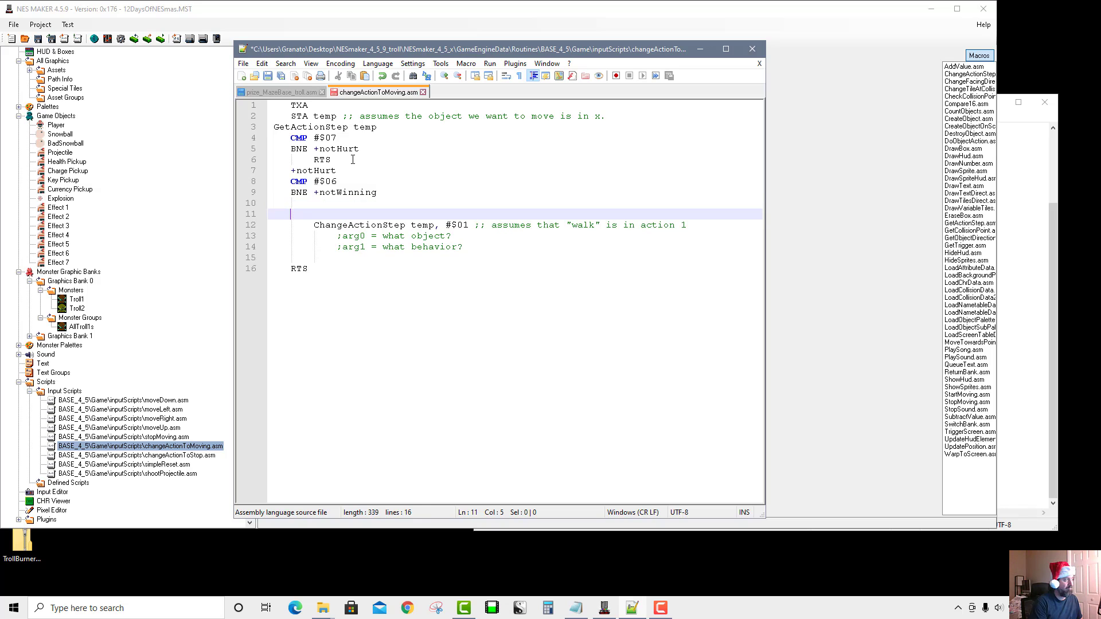
type("+notWintting")
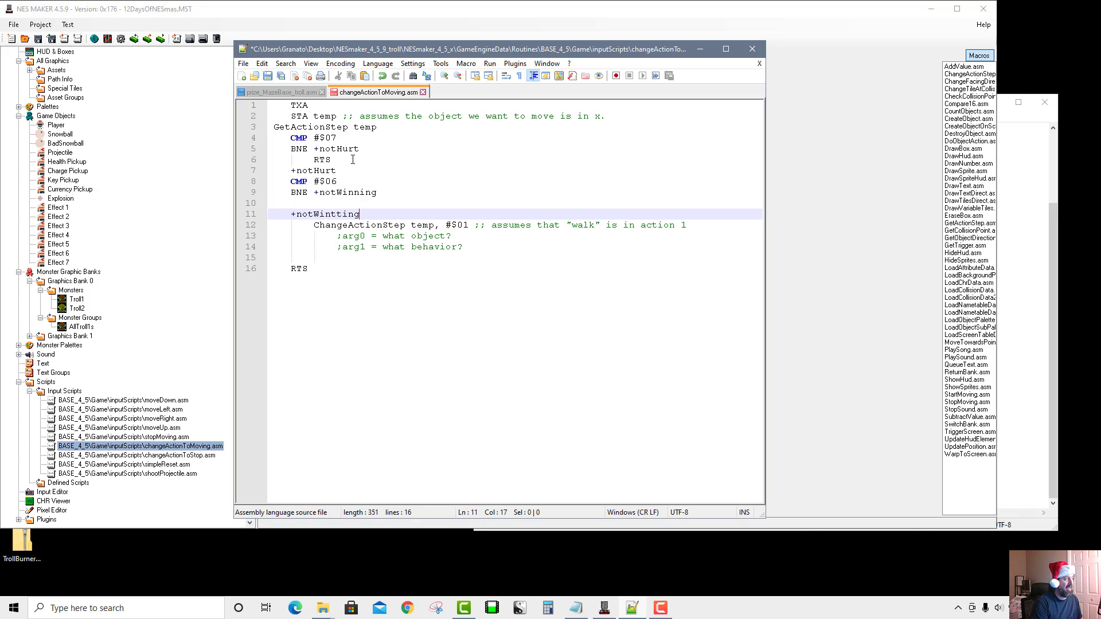
key("Insert")
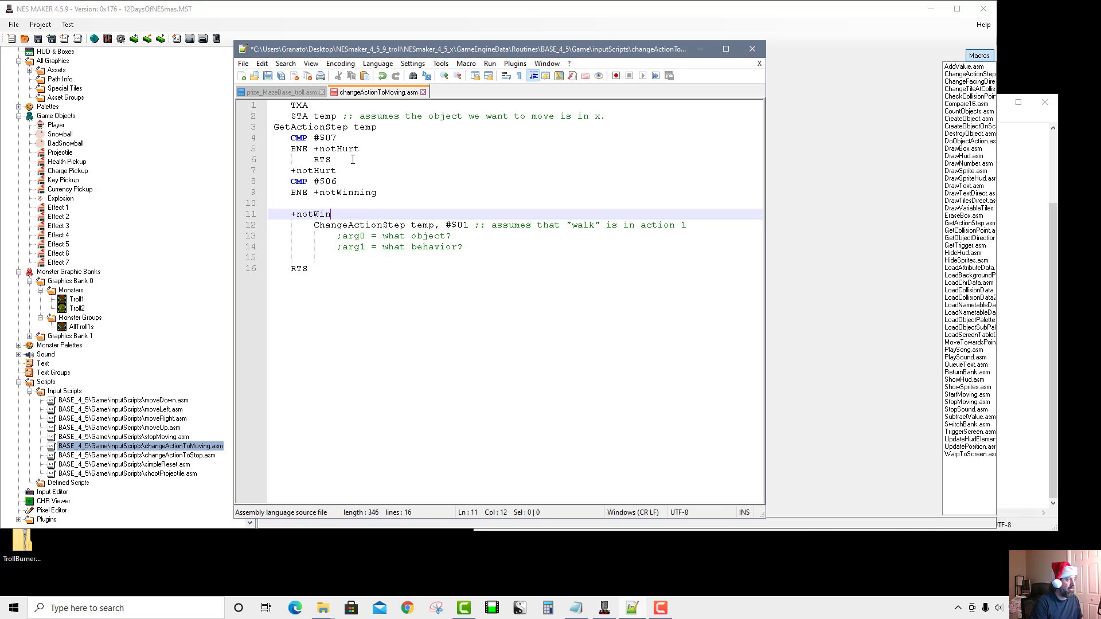
type("ning")
key("Return")
key("Up")
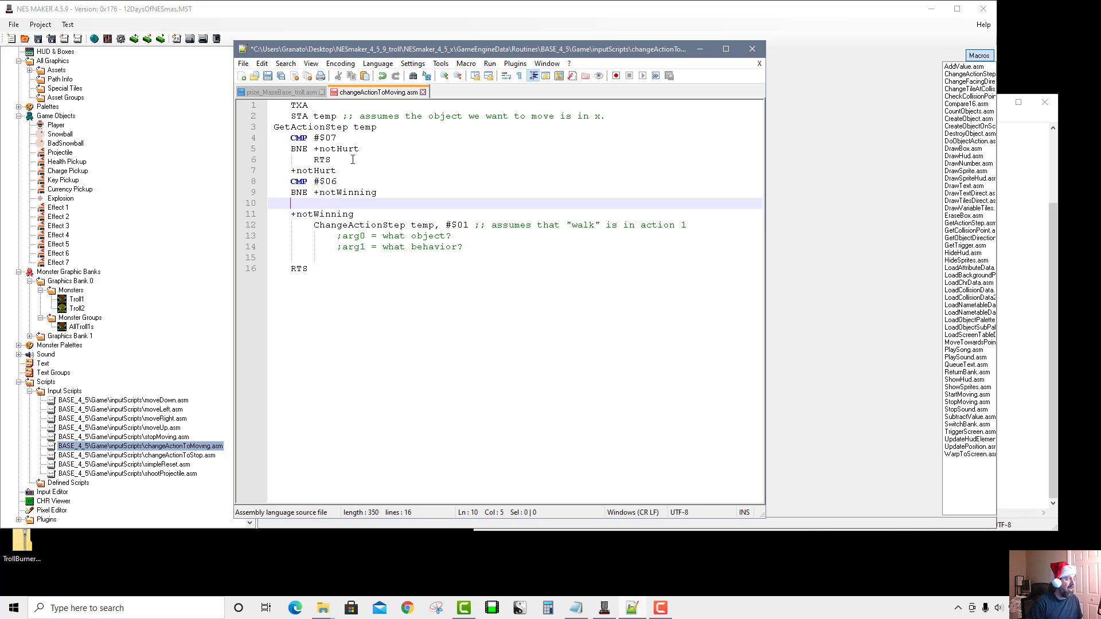
Step: Insert an indented RTS between BNE +notWinning and its label, and save changeActionToMoving.asm
double_click(327, 158)
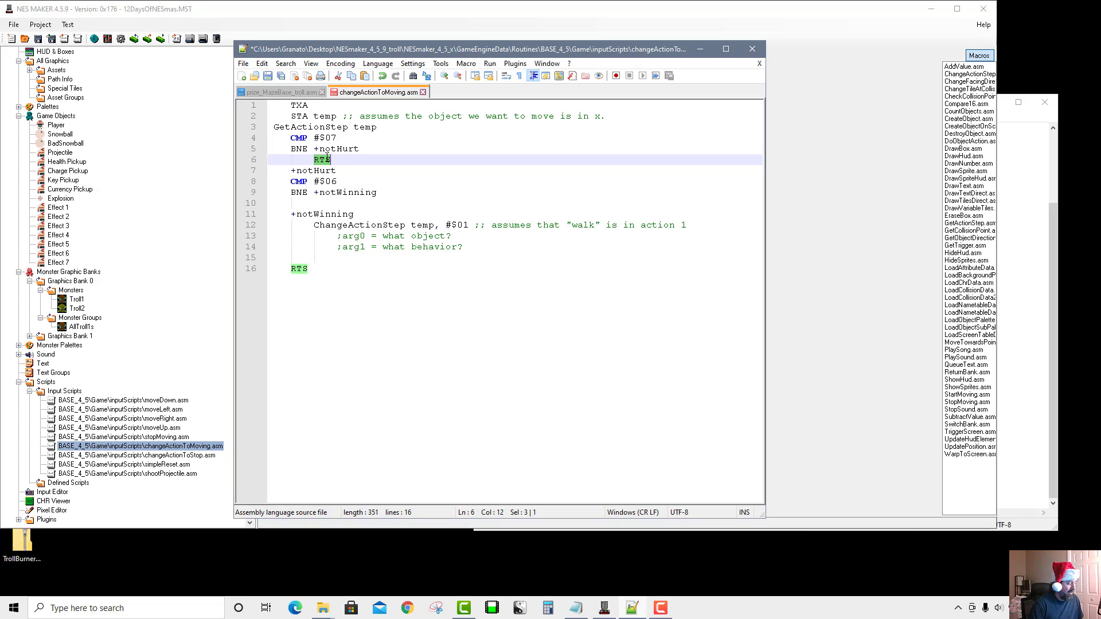
left_click(634, 343)
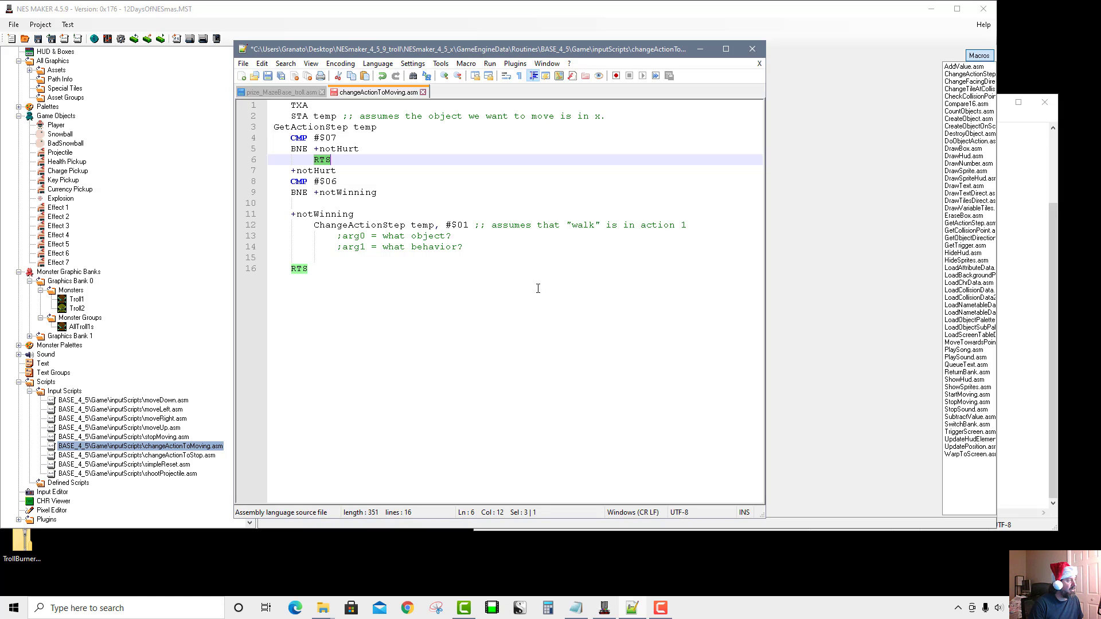
left_click(368, 203)
type("RTS")
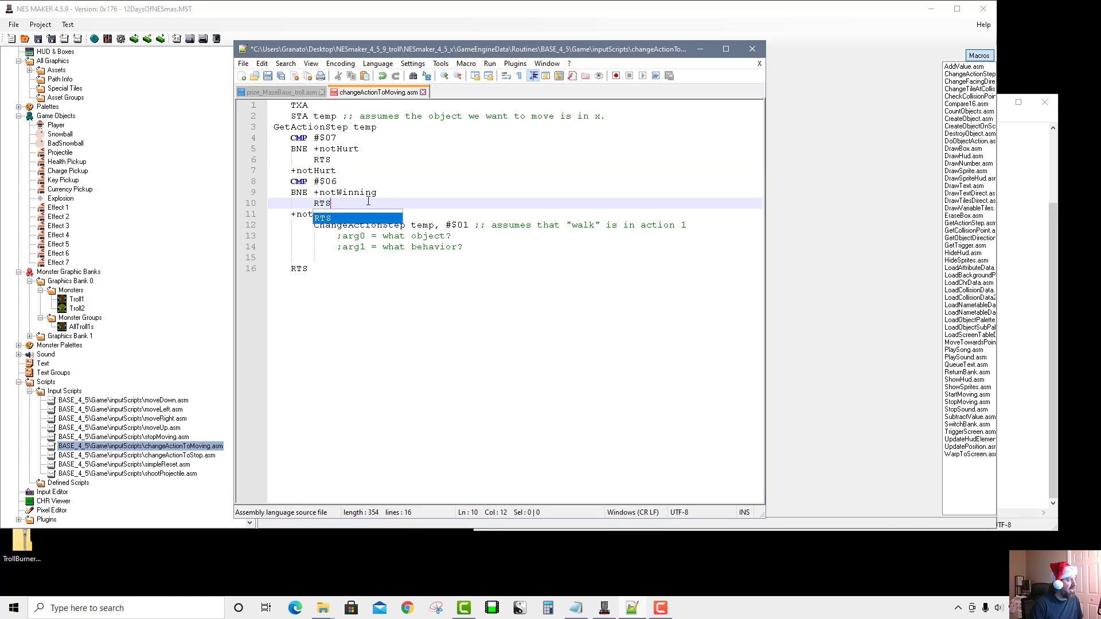
key("ctrl+s")
Step: Copy the four-line winning check, from CMP #$06 through the +notWinning label
double_click(322, 203)
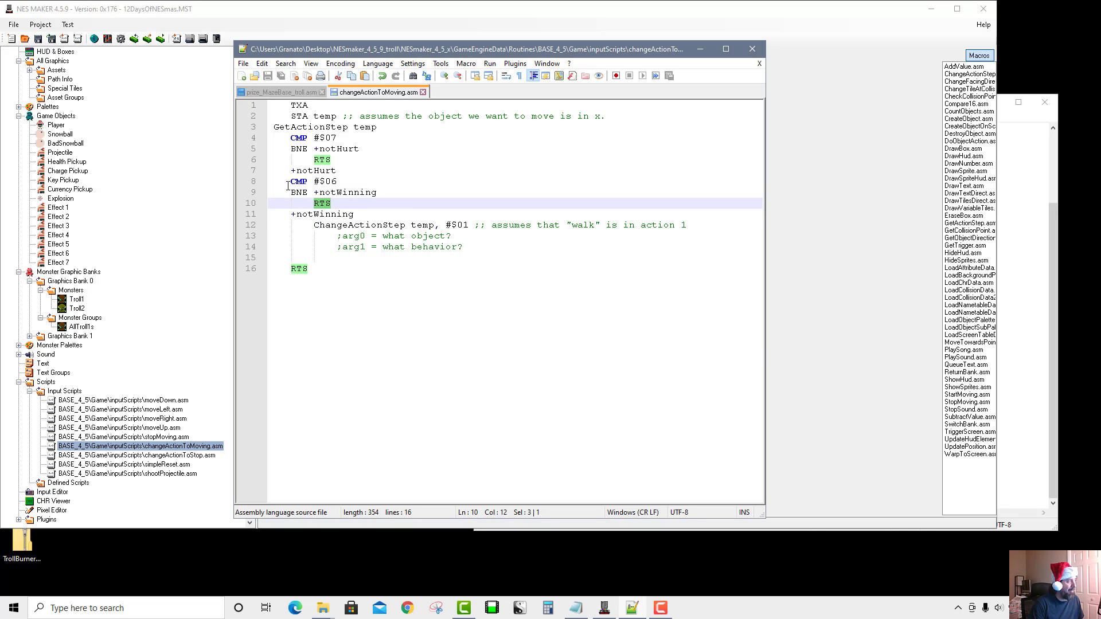
left_click_drag(288, 182, 370, 211)
key("ctrl+c")
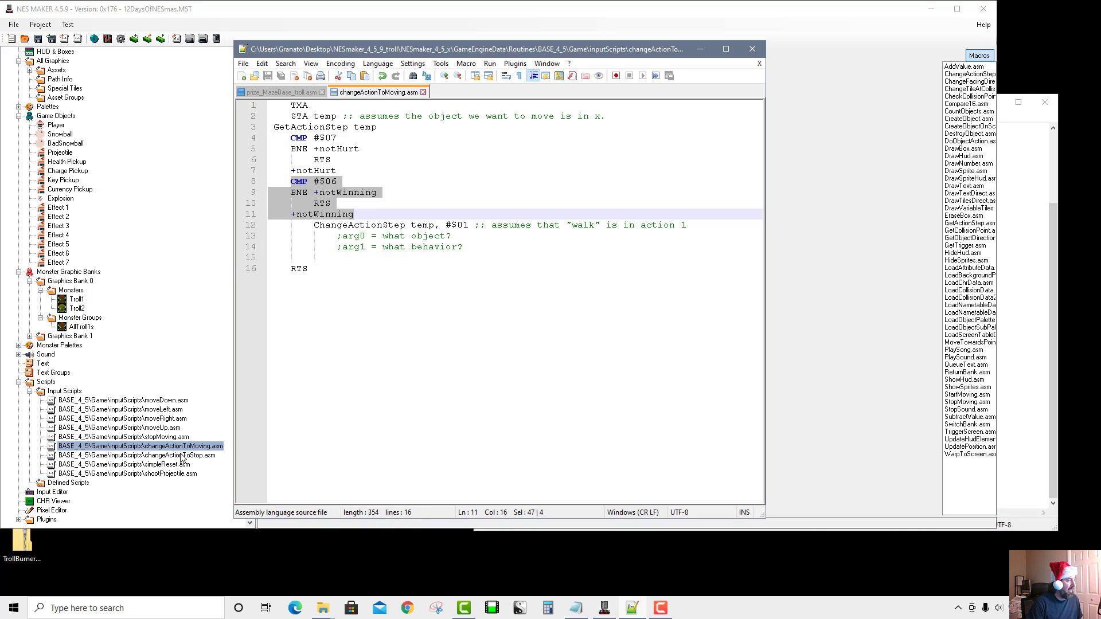
Step: Open changeActionToStop.asm in NES MAKER and review its GetActionStep call and action 7 hurt check
left_click(164, 457)
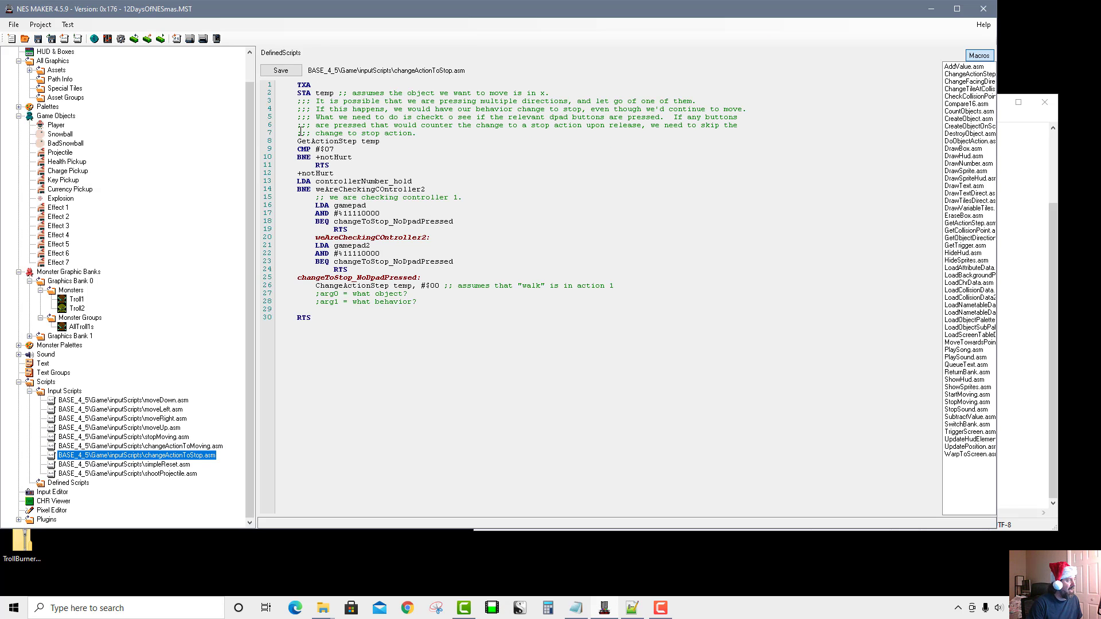
left_click_drag(296, 141, 408, 139)
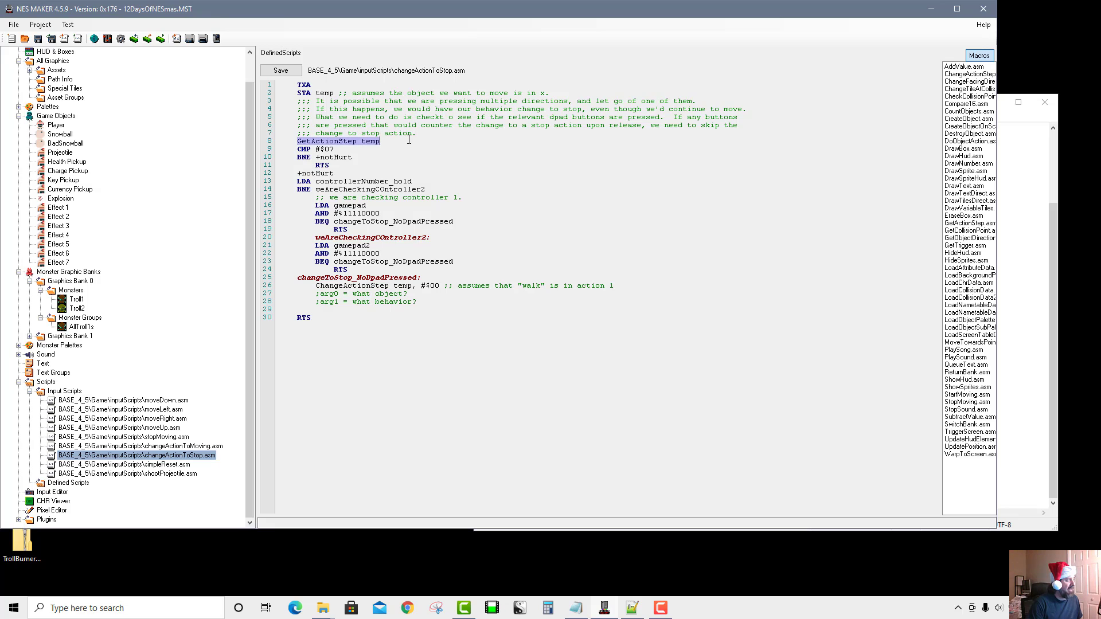
left_click_drag(294, 149, 325, 158)
double_click(307, 157)
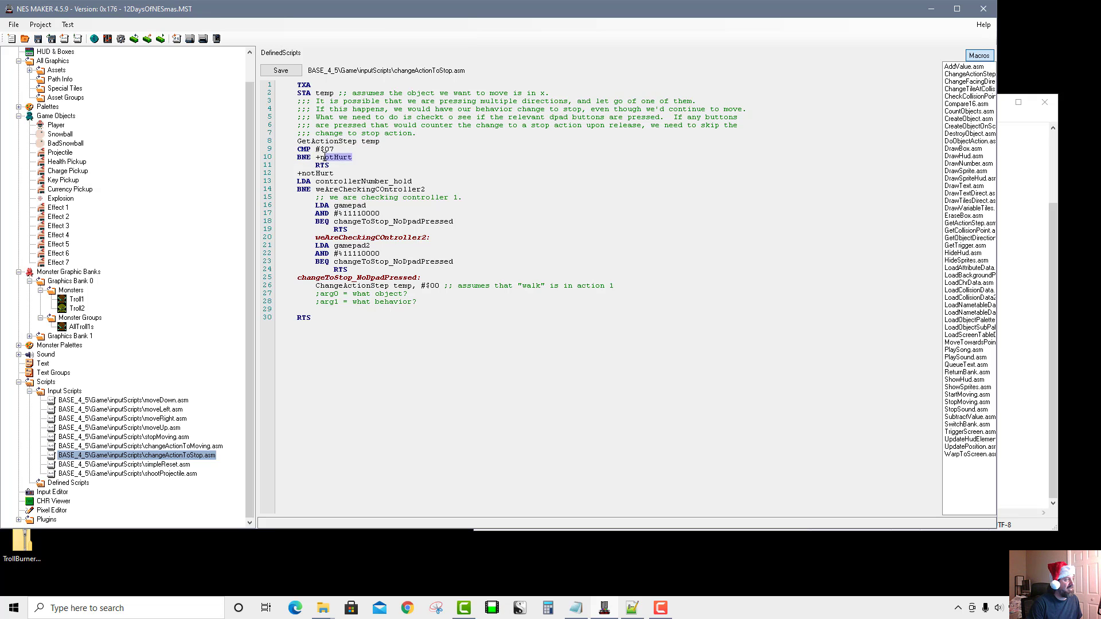
double_click(323, 165)
Step: Paste the copied winning check below the +notHurt label in changeActionToStop.asm, above the LDA controllerNumber_hold line
left_click(344, 174)
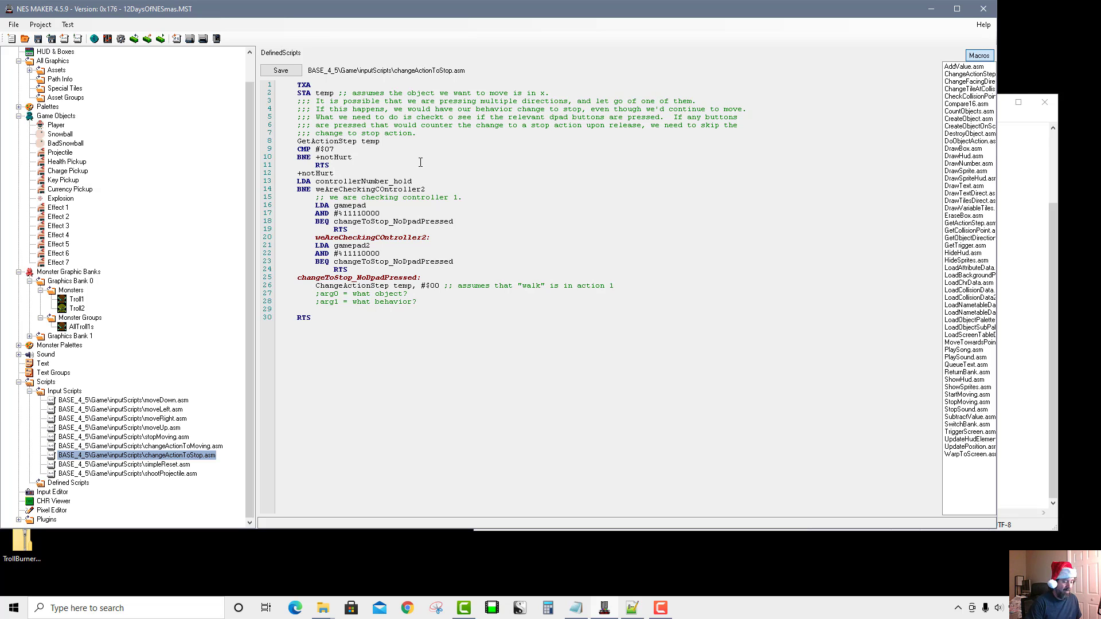
key("Return")
key("Return")
key("Up")
key("ctrl+v")
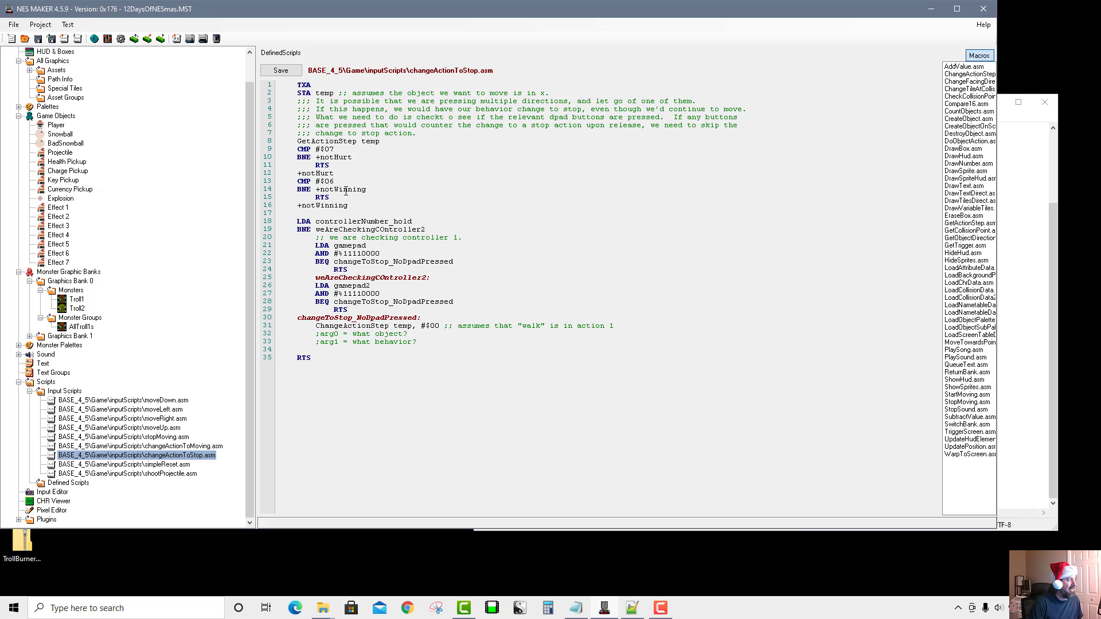
Step: Check the pasted action 6 comparison and notWinning label names, and save changeActionToStop.asm
left_click_drag(343, 180, 321, 181)
double_click(303, 189)
double_click(325, 205)
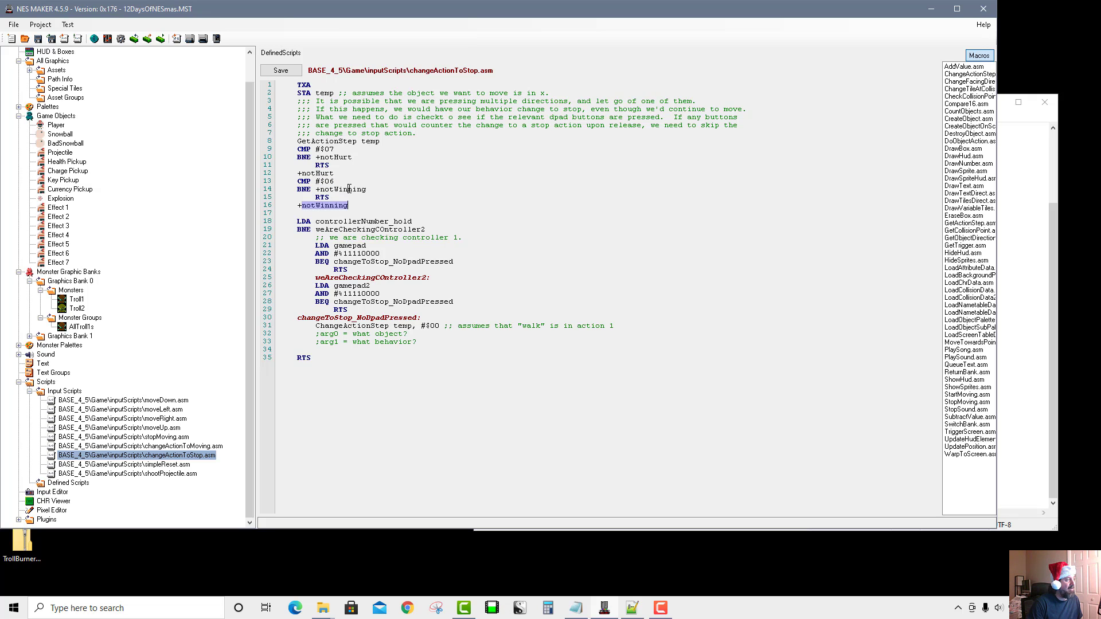
double_click(343, 189)
left_click(289, 73)
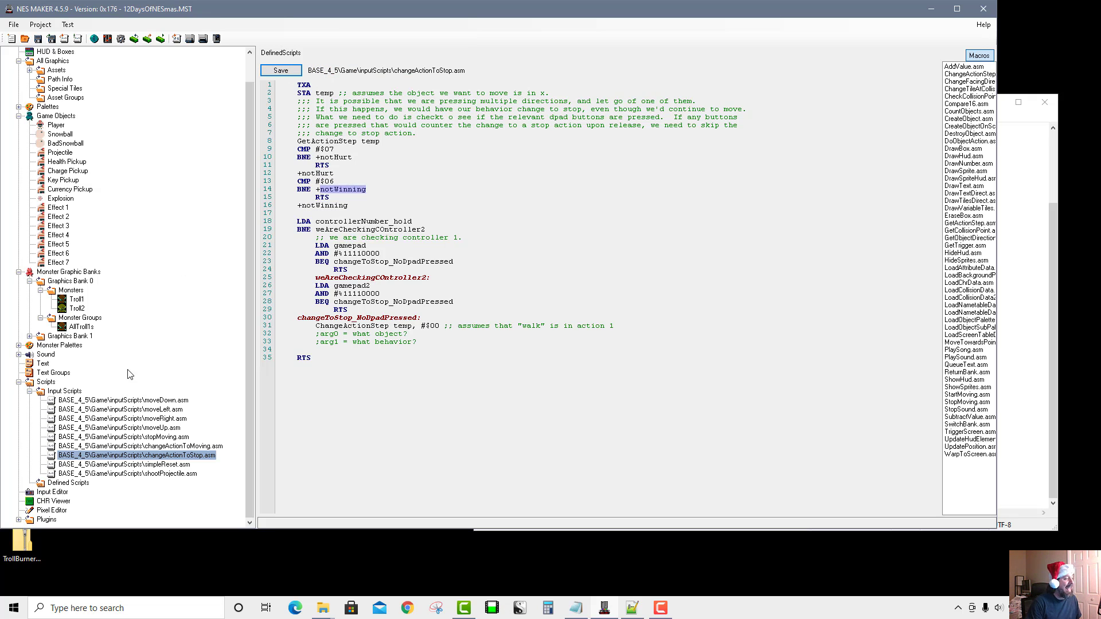
Step: Reopen changeActionToMoving.asm and review its action 7 and action 6 checks and the ChangeActionStep call
left_click(179, 446)
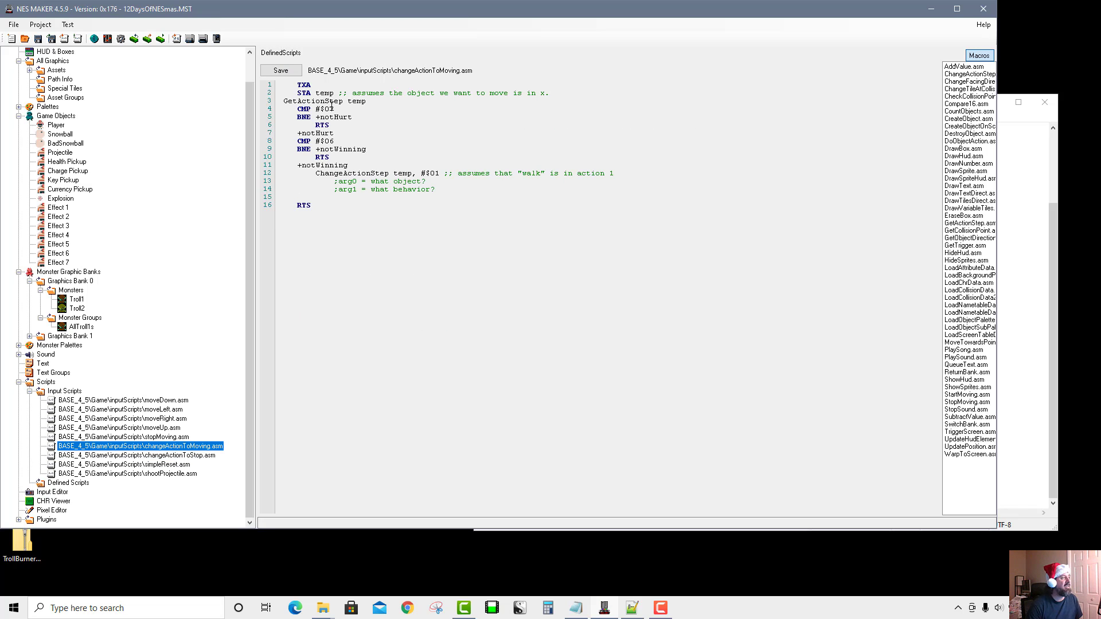
left_click_drag(334, 109, 265, 119)
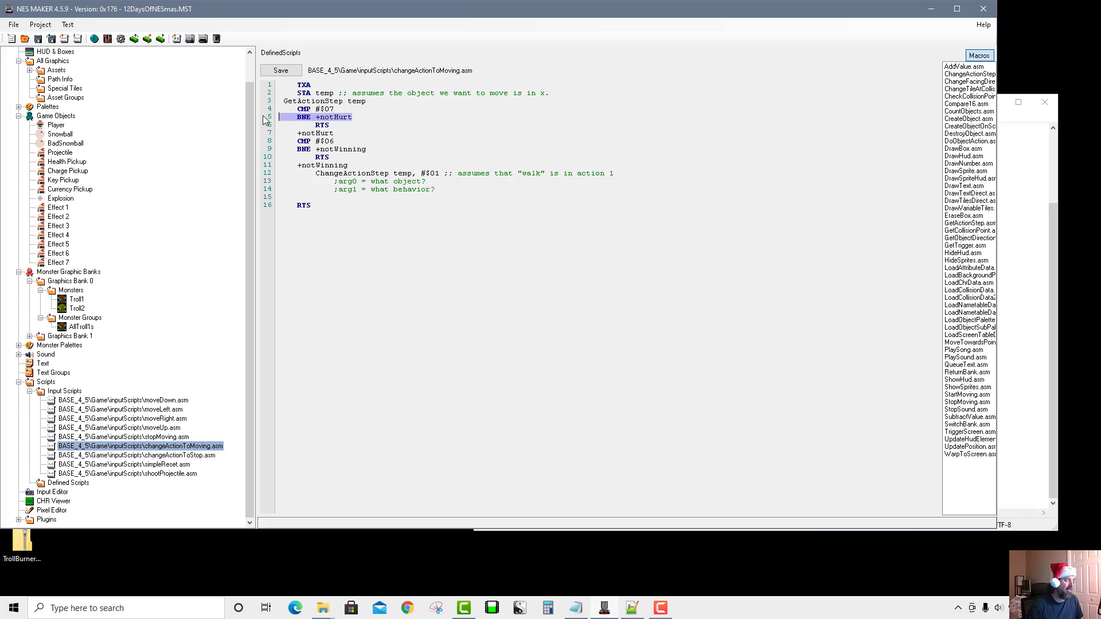
left_click_drag(335, 141, 297, 142)
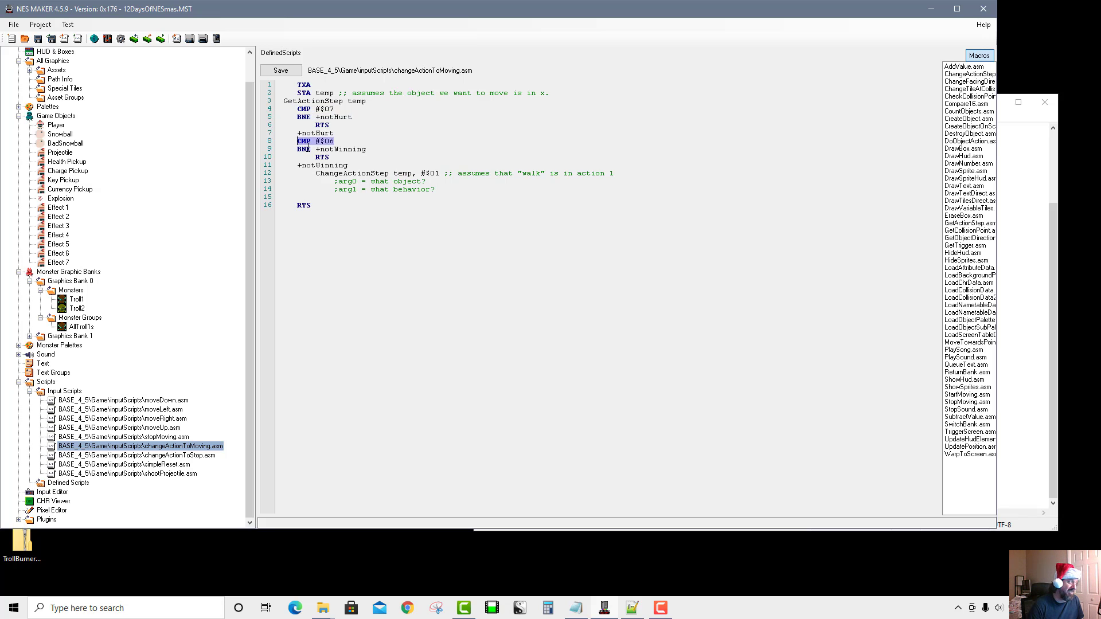
left_click_drag(370, 150, 325, 165)
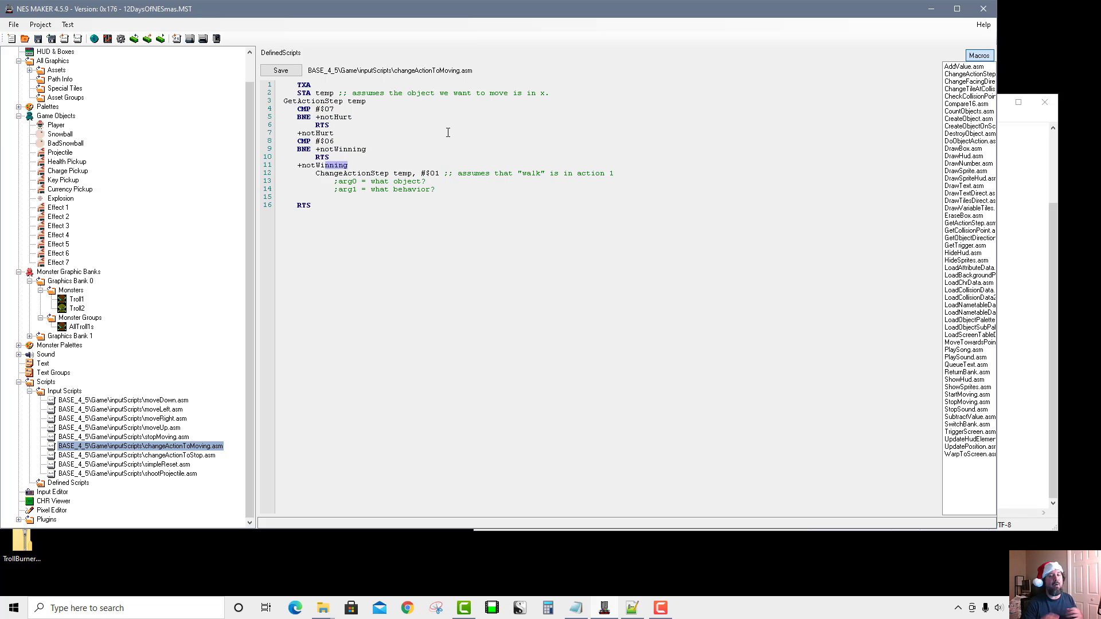
double_click(404, 173)
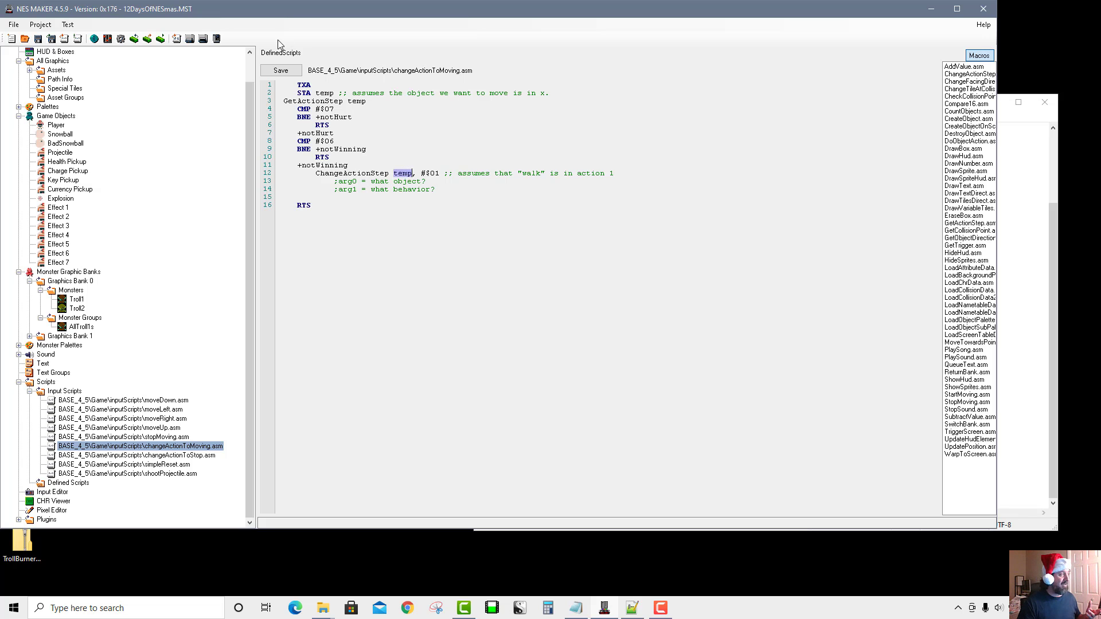
Step: Test the game in the Mesen emulator, walking the Player through the troll maze and across the number 2 screen
left_click(190, 39)
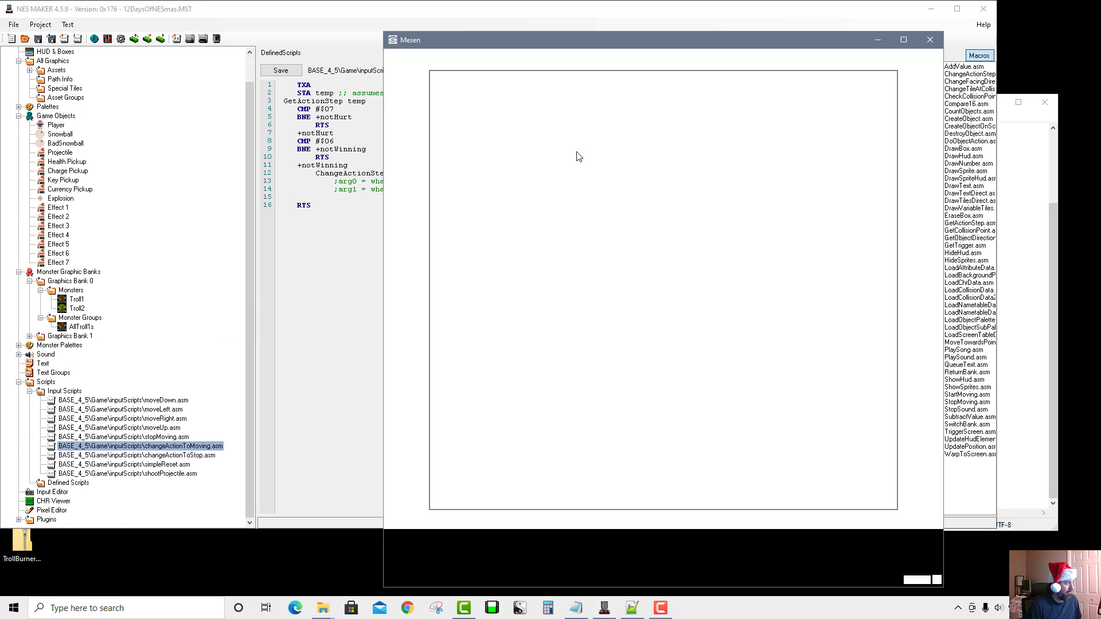
key("Right")
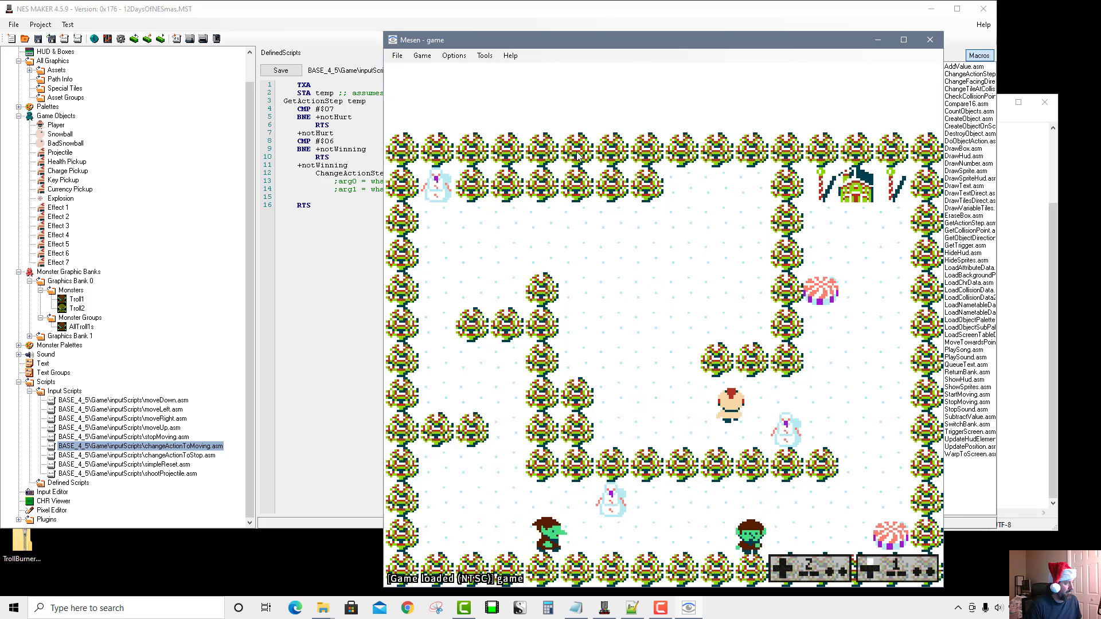
key("Up")
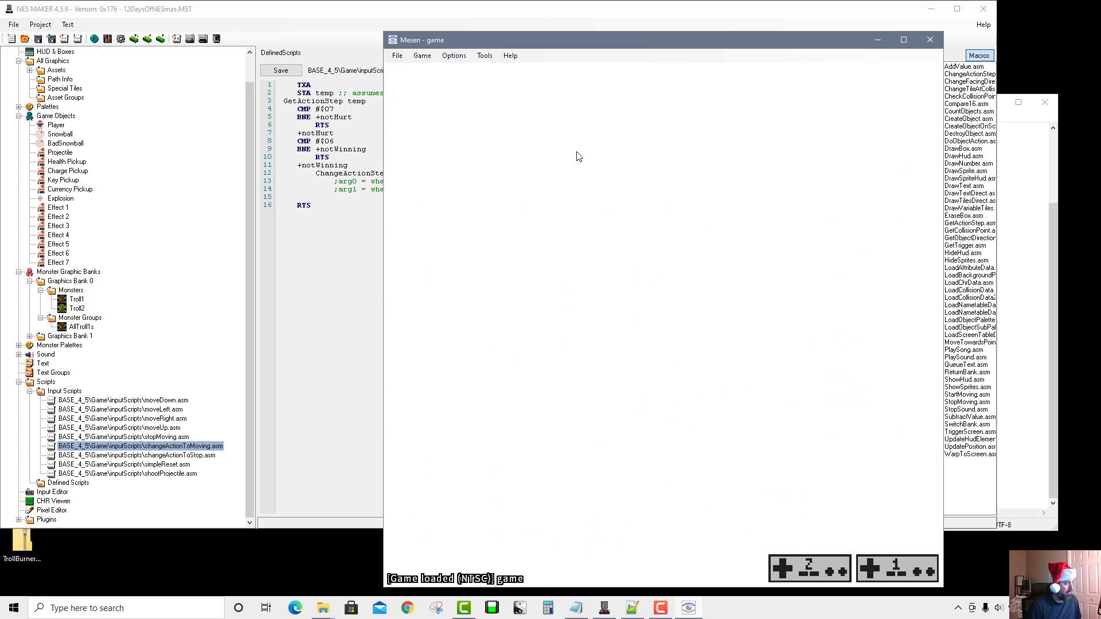
key("Left")
key("Down")
key("Down")
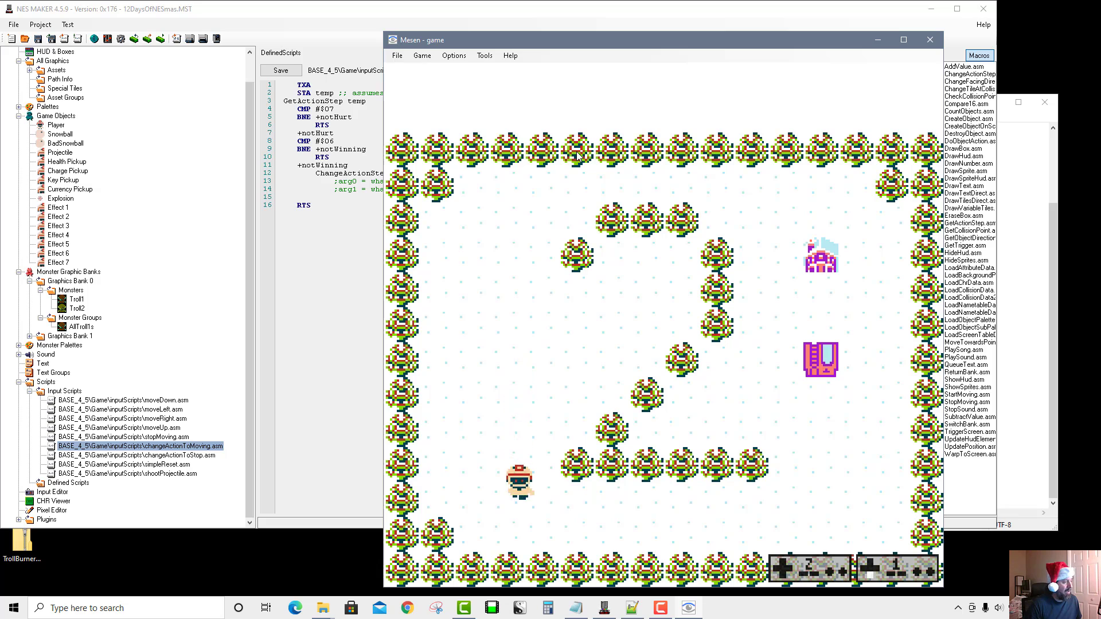
key("Right")
key("Right")
key("Up")
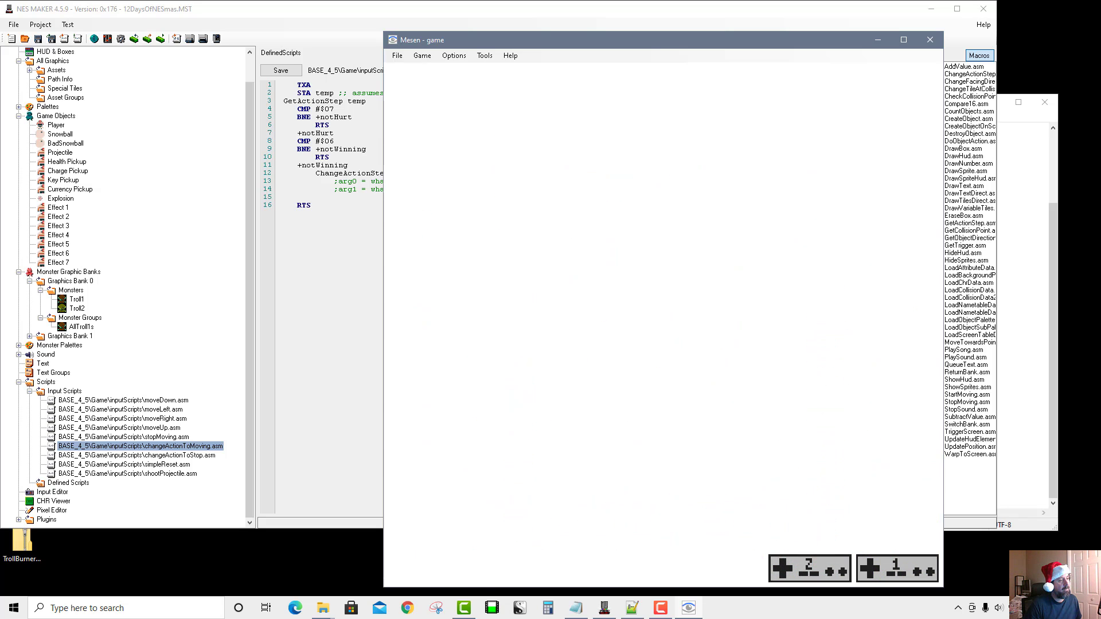
Step: Restart the test game, replay the maze to the prize tile, check the victory action and end-screen warp, and close the emulator
key("ctrl+t")
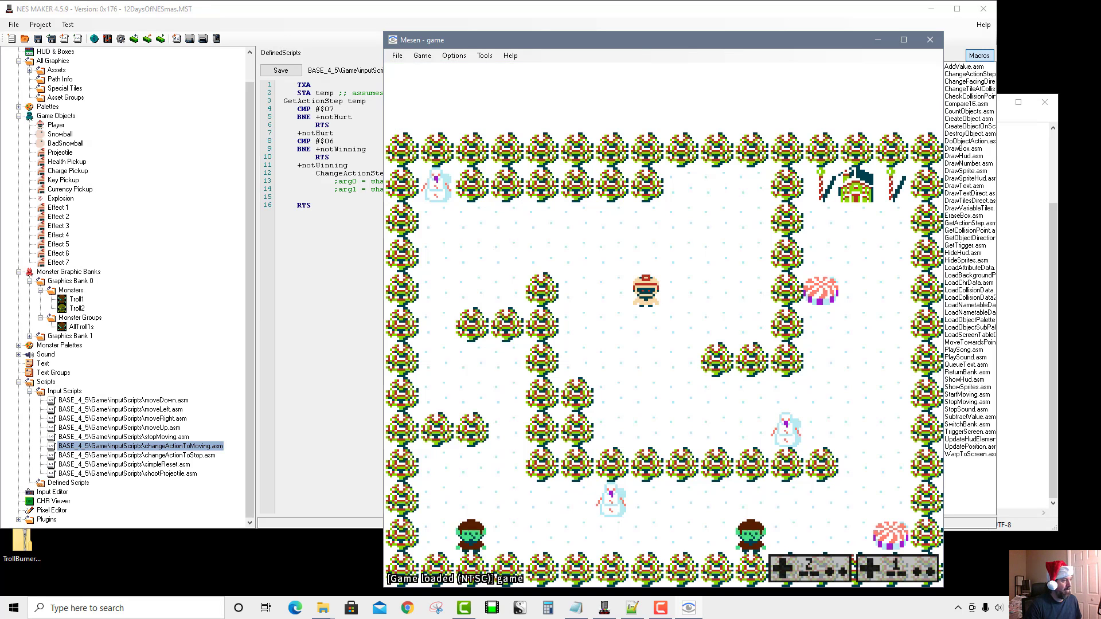
key("Down")
key("Right")
key("Up")
key("Right")
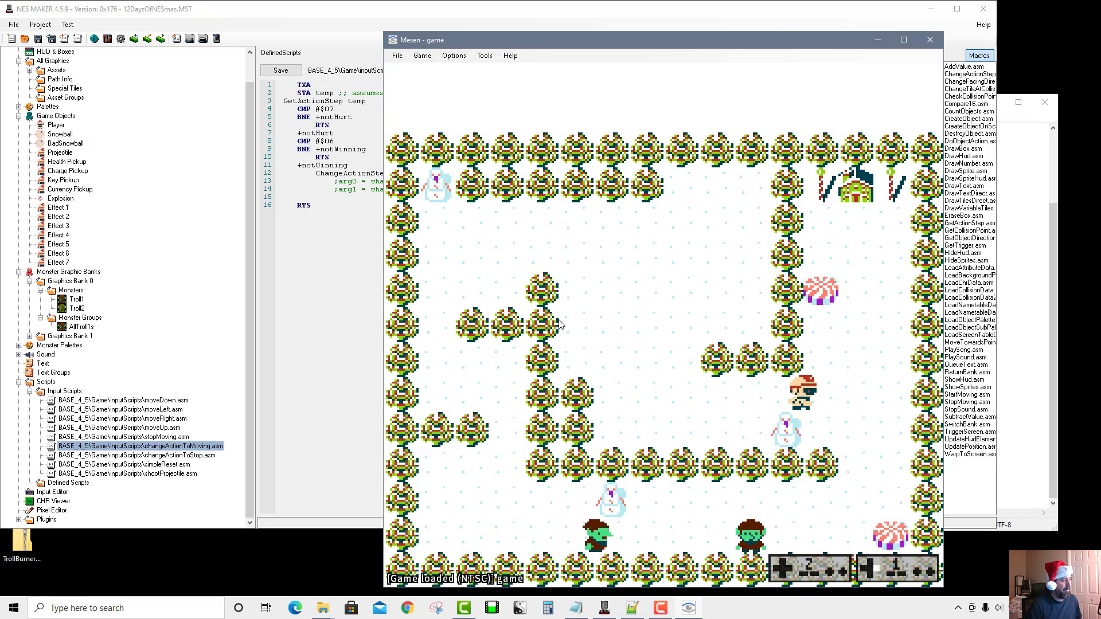
key("Up")
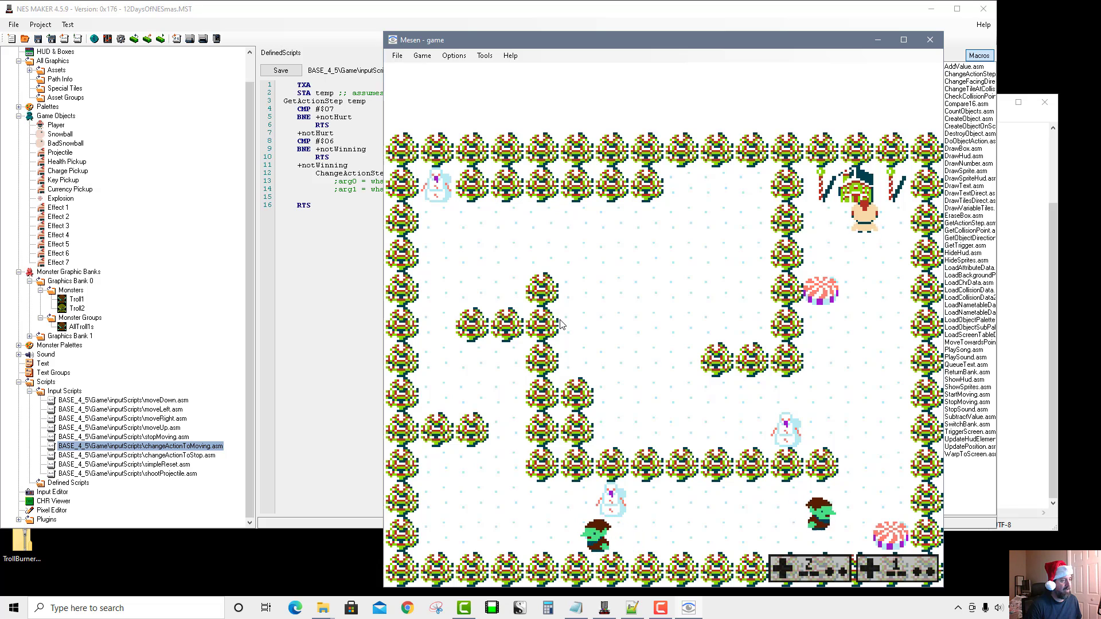
key("Down")
key("Left")
key("Down")
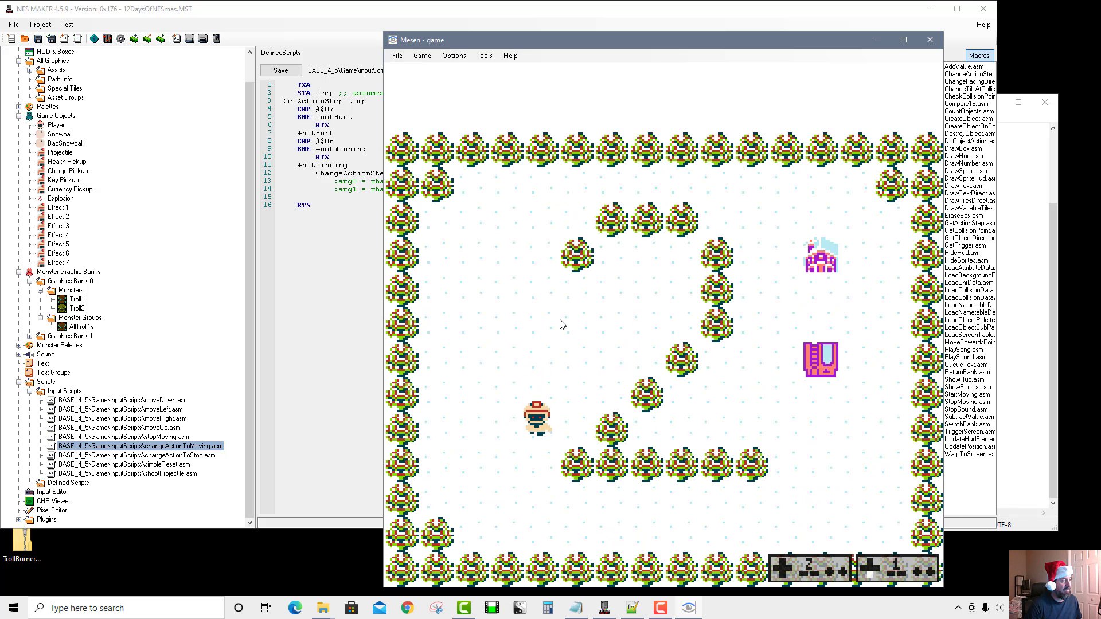
key("Right")
key("Right")
key("Up")
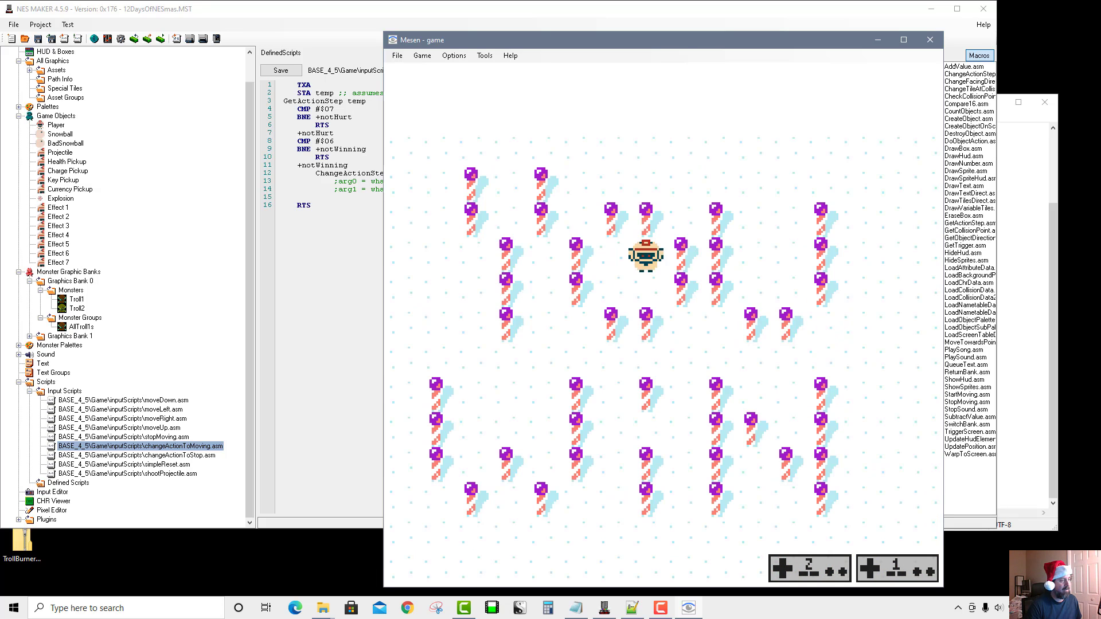
left_click(930, 40)
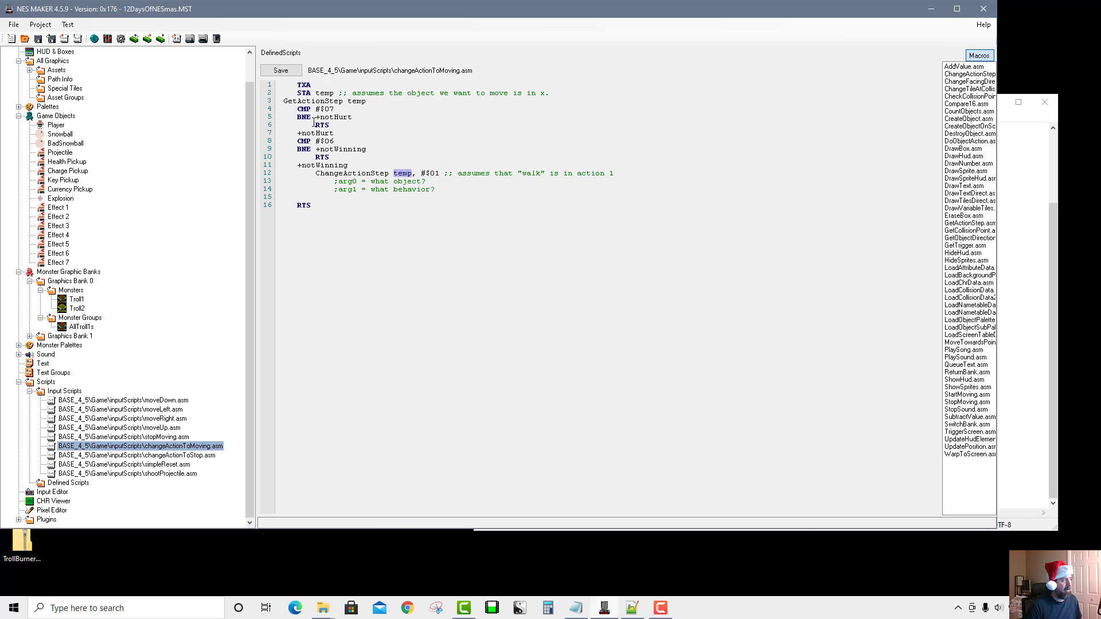
Step: On the number 2 overworld screen, set the small purple house tile to Null - Walkable and paint blank ground over it
scroll(133, 137, "up", 1)
left_click(57, 60)
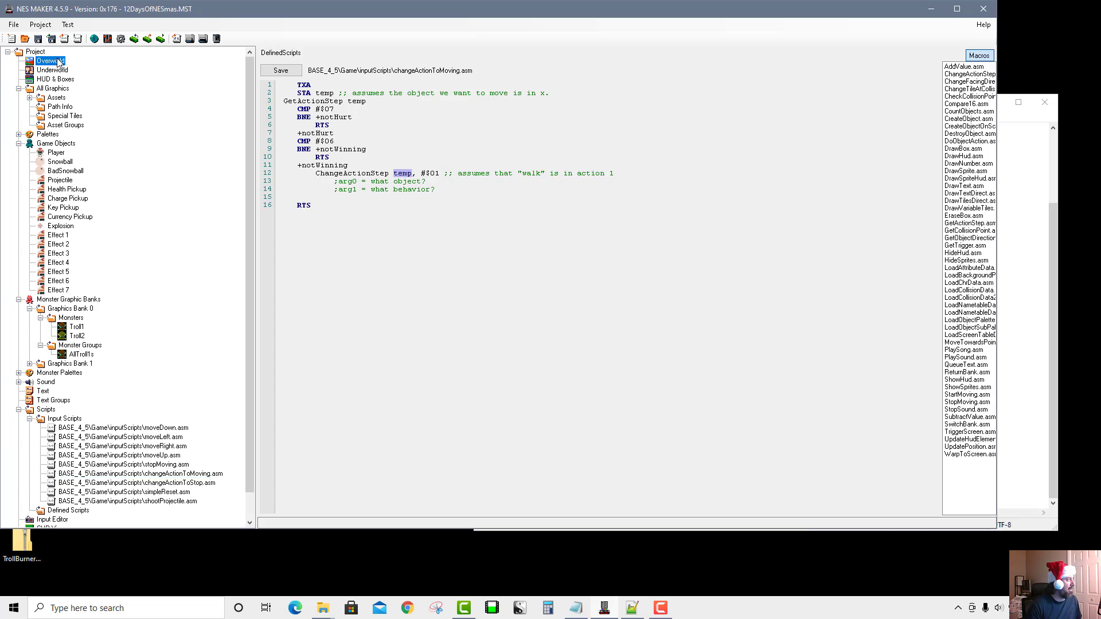
double_click(493, 224)
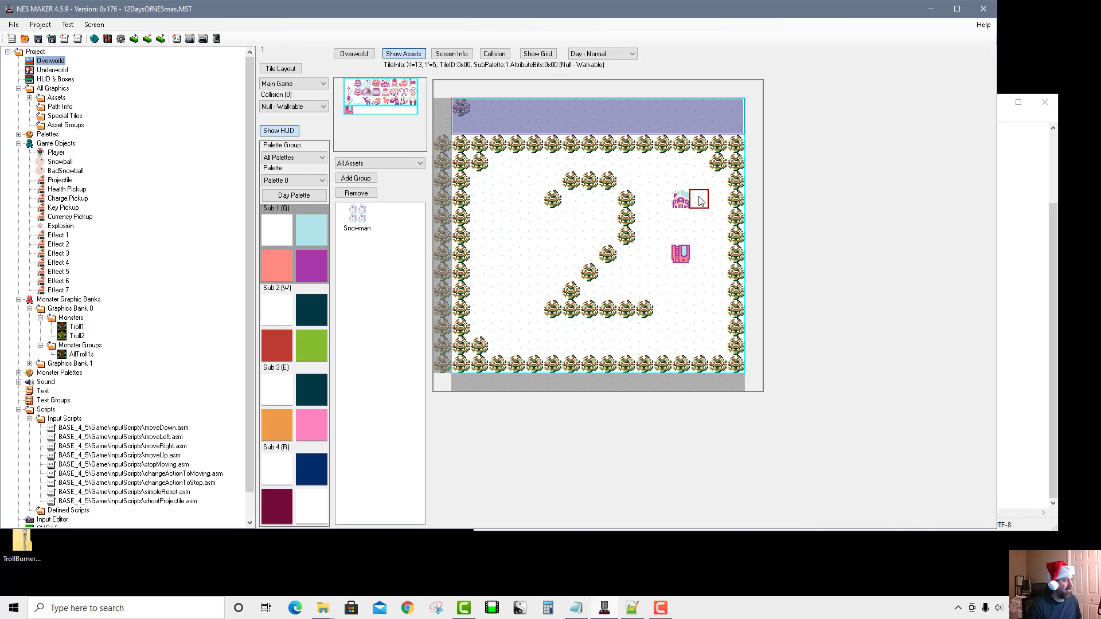
right_click(682, 199)
mouse_move(769, 243)
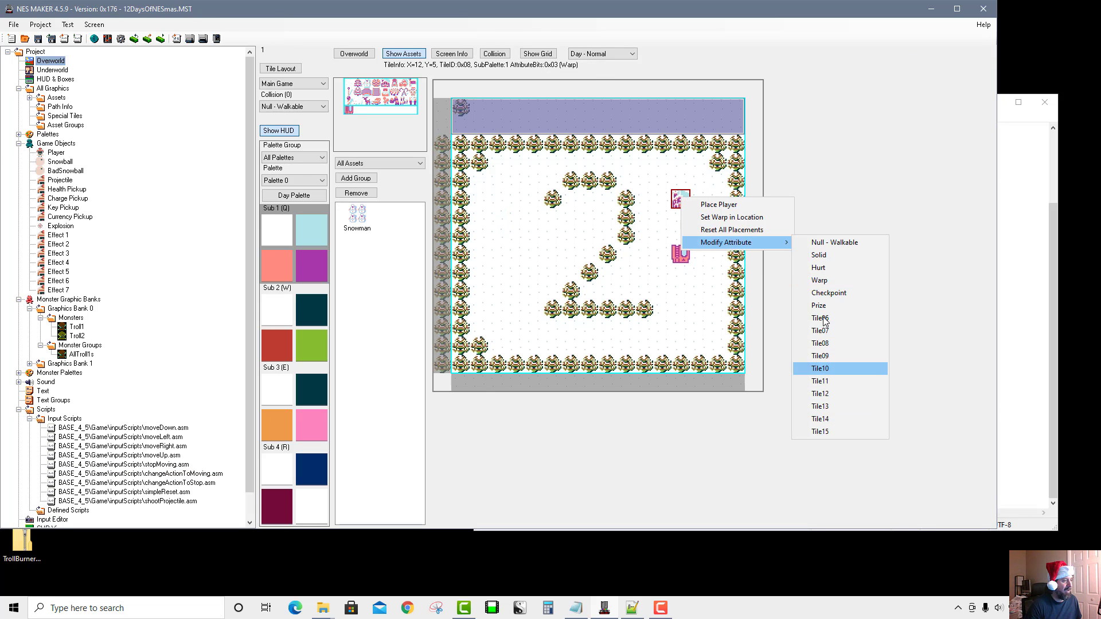
left_click(834, 242)
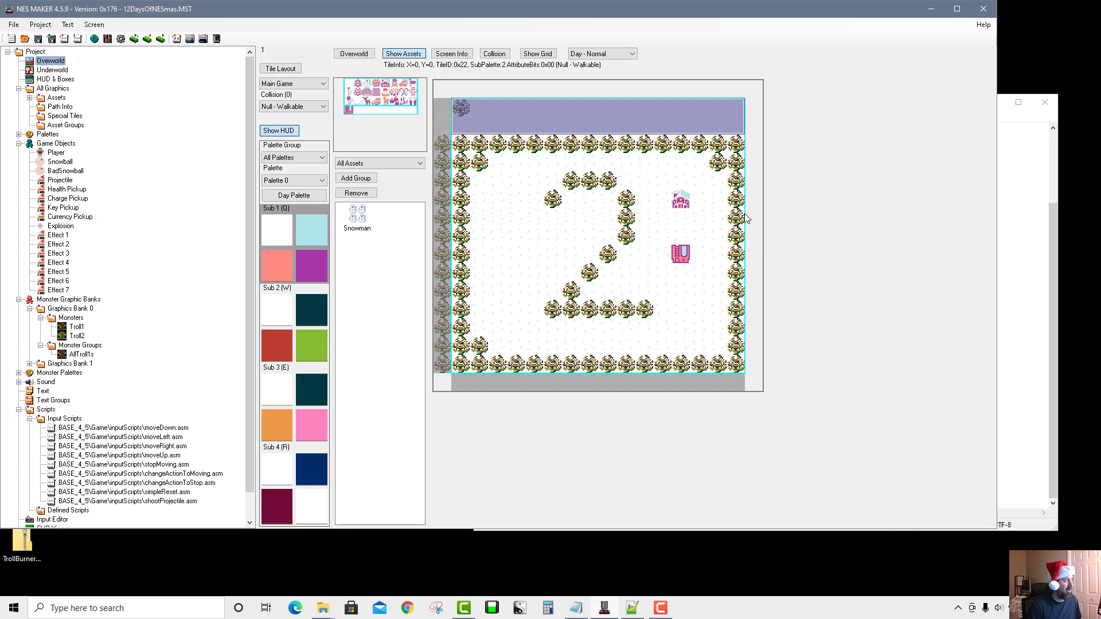
left_click(349, 84)
left_click(681, 199)
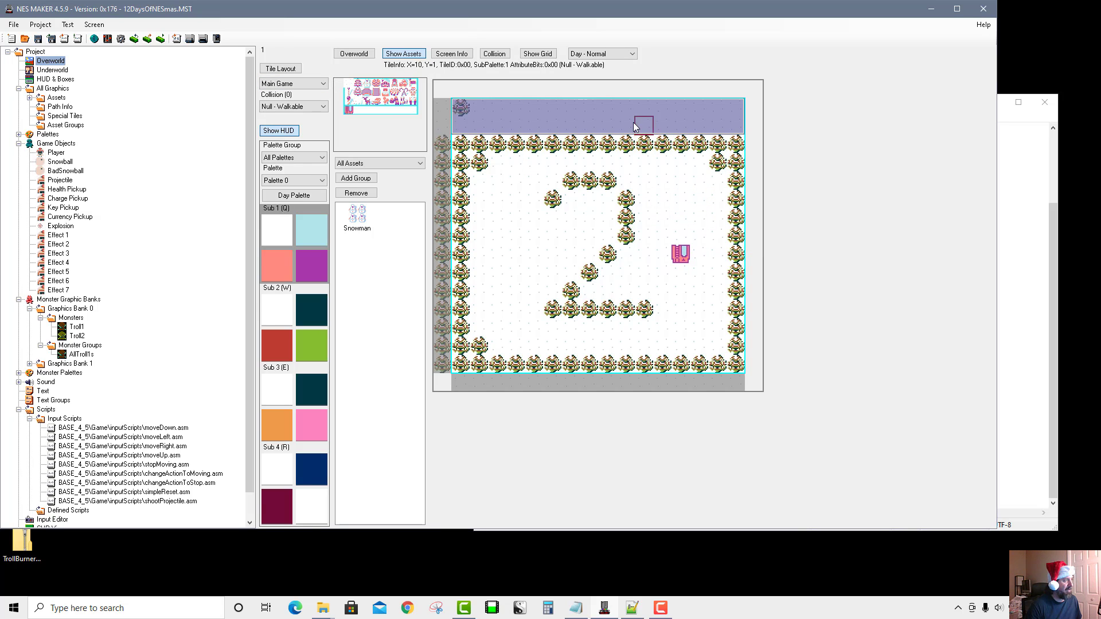
Step: Show the screen's collision layer and paint Solid collision over the border and corner trees
left_click(292, 84)
left_click(293, 84)
left_click(296, 107)
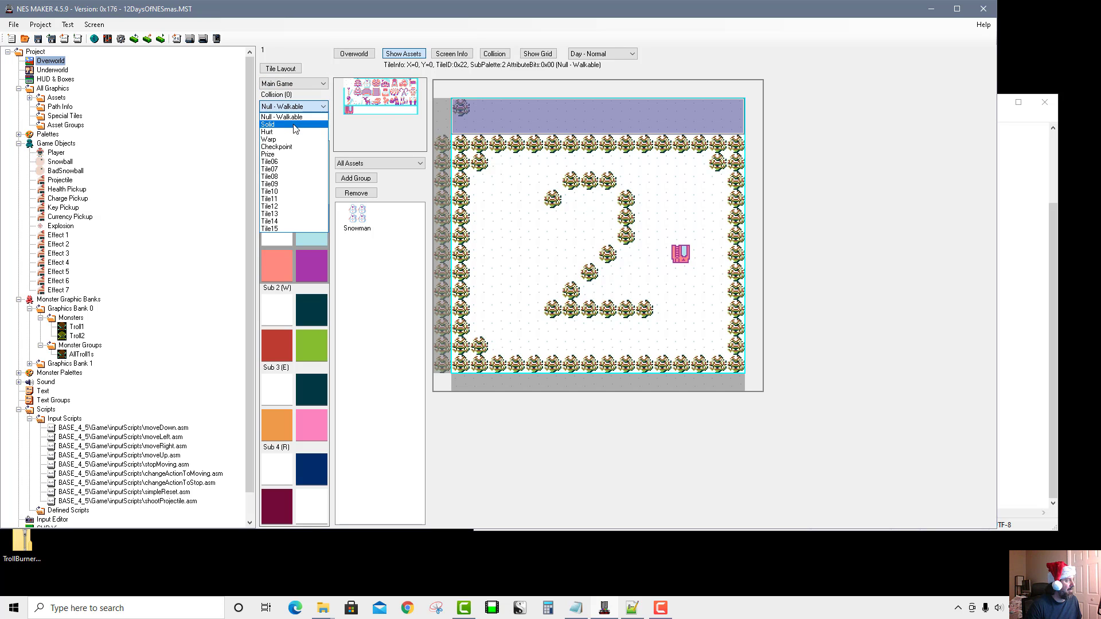
left_click(268, 124)
left_click(495, 54)
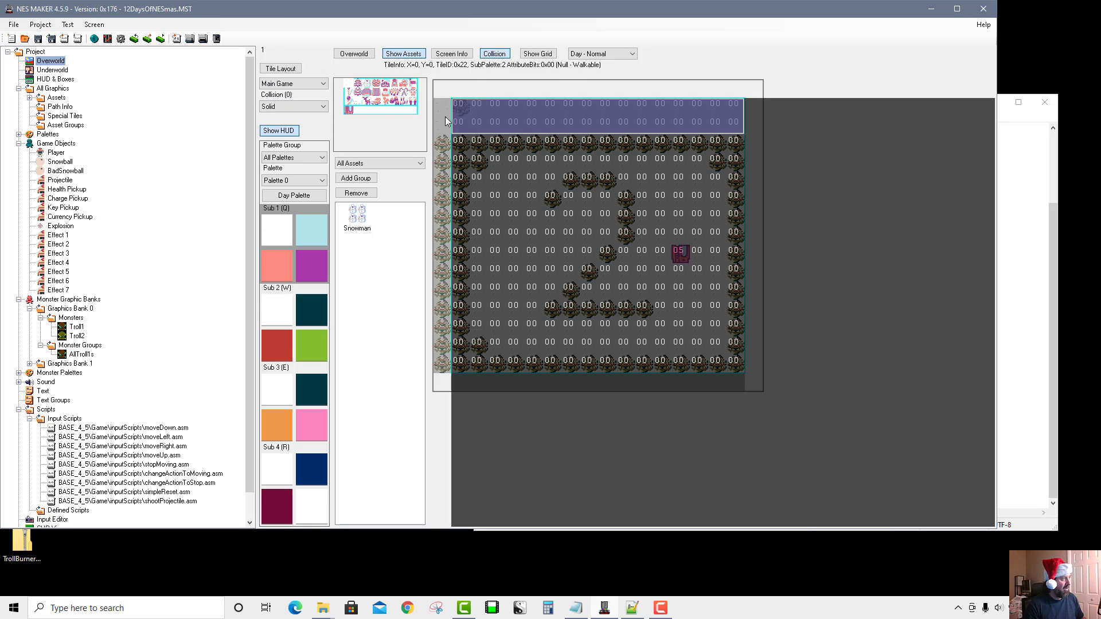
left_click(466, 145)
left_click_drag(472, 143, 542, 143)
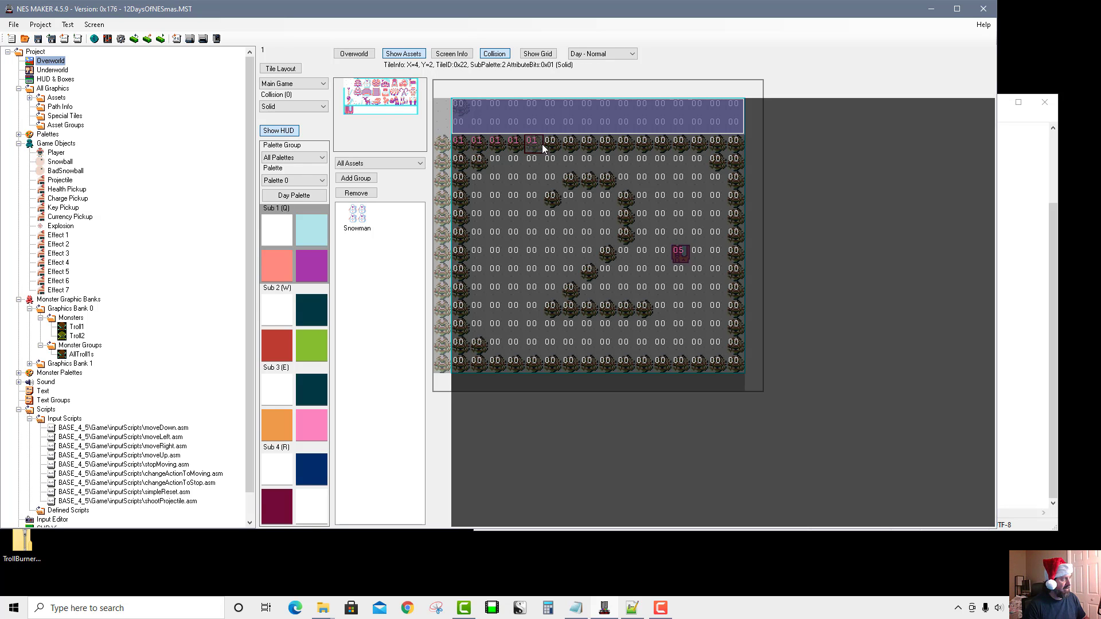
mouse_move(641, 146)
left_mouse_down()
mouse_move(734, 148)
mouse_move(723, 156)
mouse_move(733, 181)
left_mouse_up()
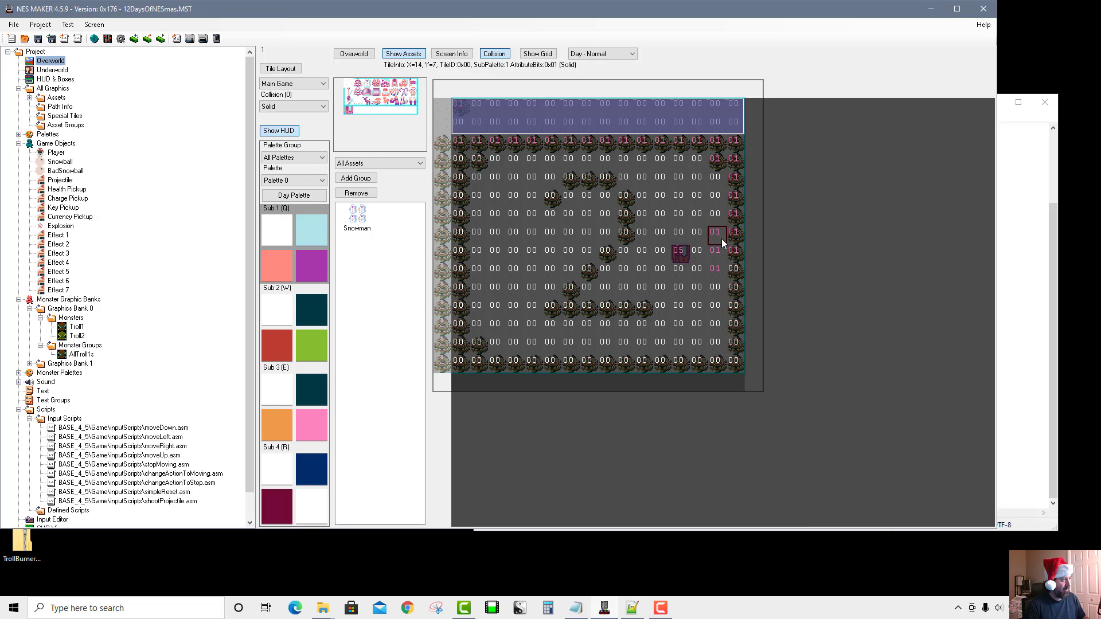
mouse_move(734, 287)
left_mouse_down()
mouse_move(725, 360)
mouse_move(459, 360)
mouse_move(459, 166)
mouse_move(495, 170)
left_mouse_up()
Step: Paint Solid collision over the trees that form the number 2
left_click(550, 196)
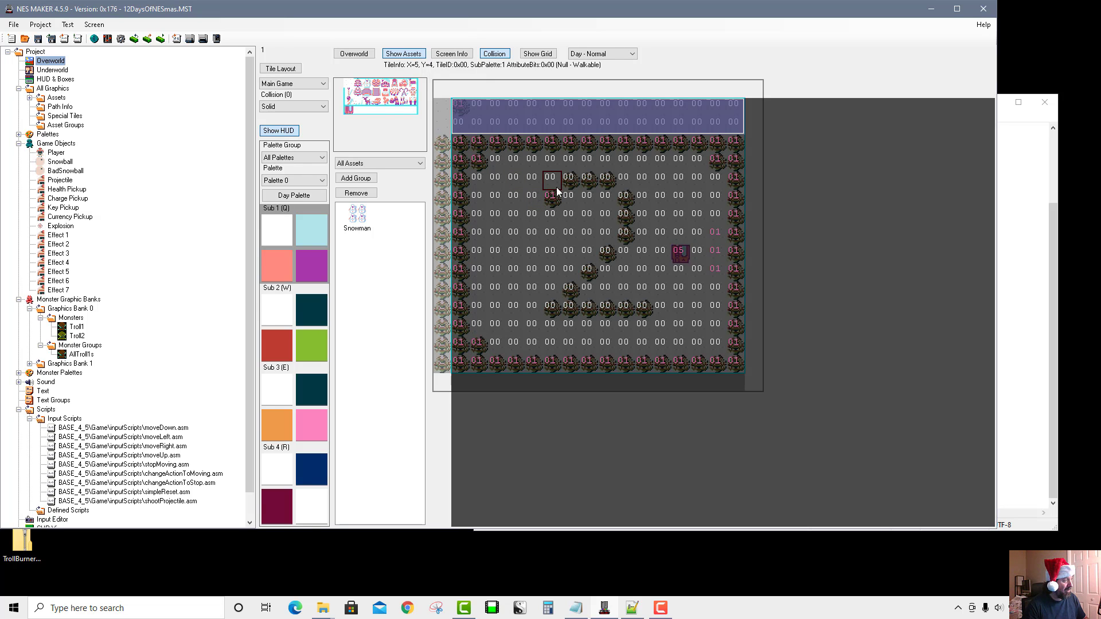
left_click(567, 185)
left_click_drag(586, 184, 606, 185)
mouse_move(623, 205)
left_mouse_down()
mouse_move(623, 238)
mouse_move(555, 303)
mouse_move(635, 309)
left_mouse_up()
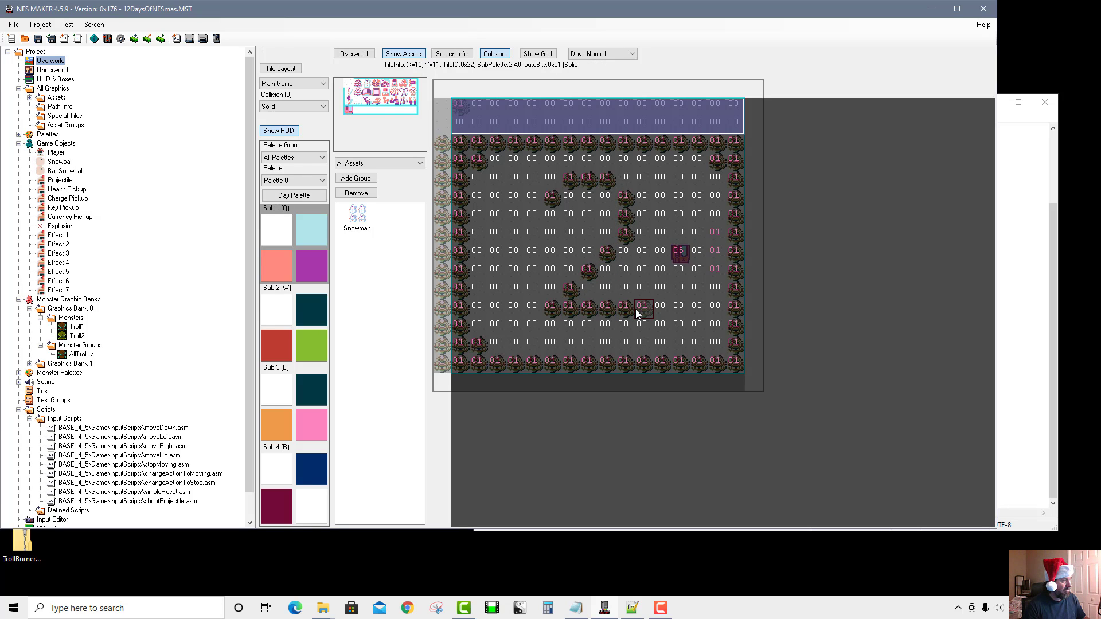
Step: Reset the stray Solid tiles between the prize and the border trees to Null - Walkable, and hide the collision layer
left_click(293, 106)
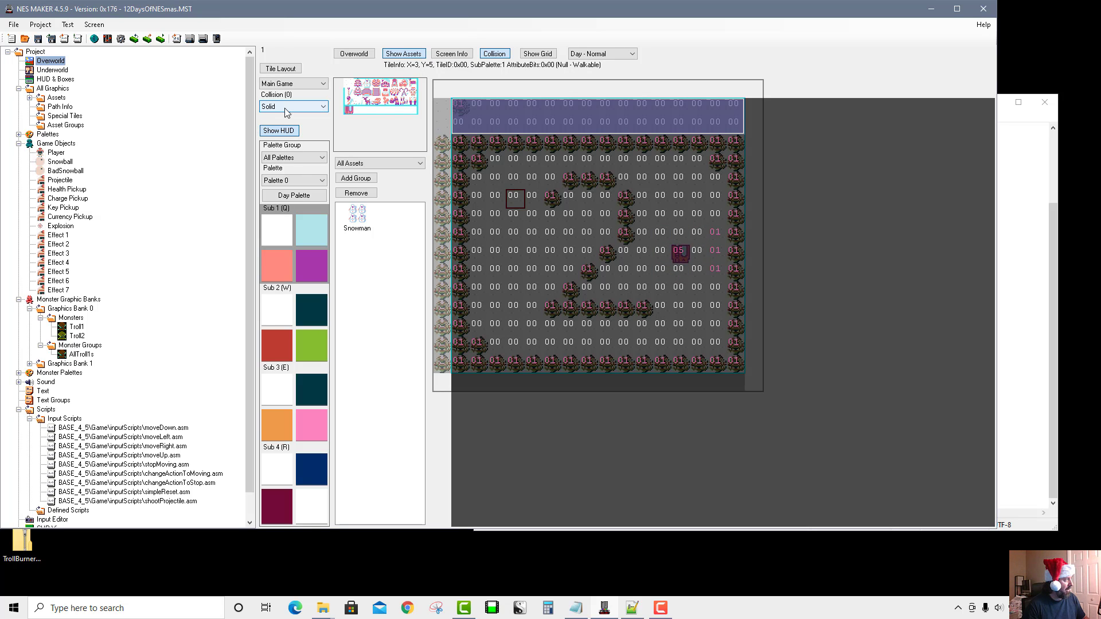
left_click(284, 114)
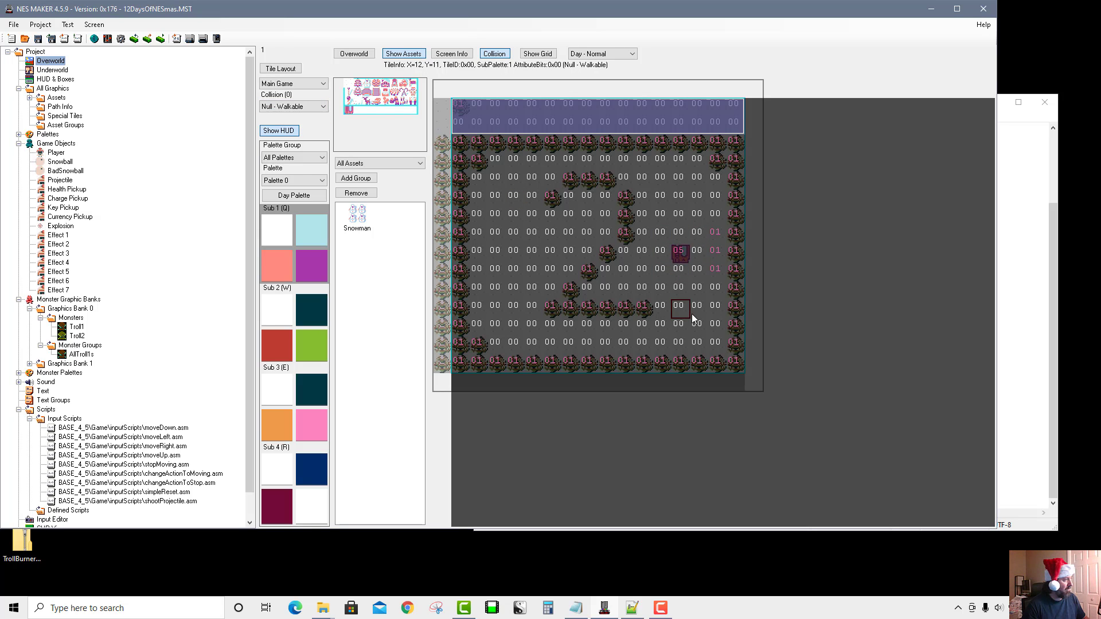
left_click(715, 275)
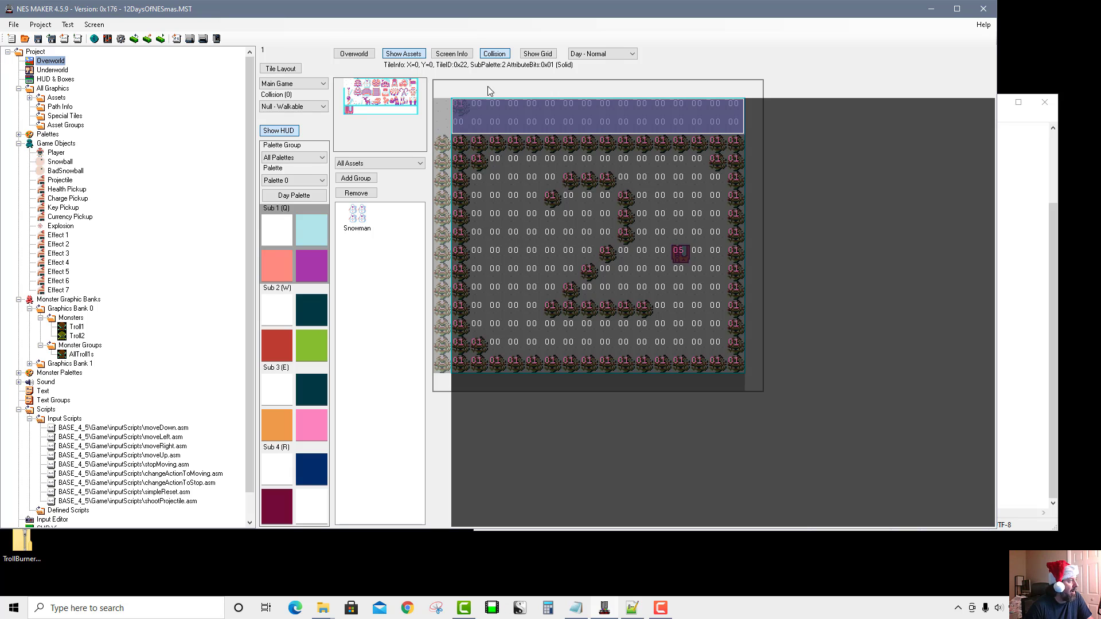
left_click(495, 53)
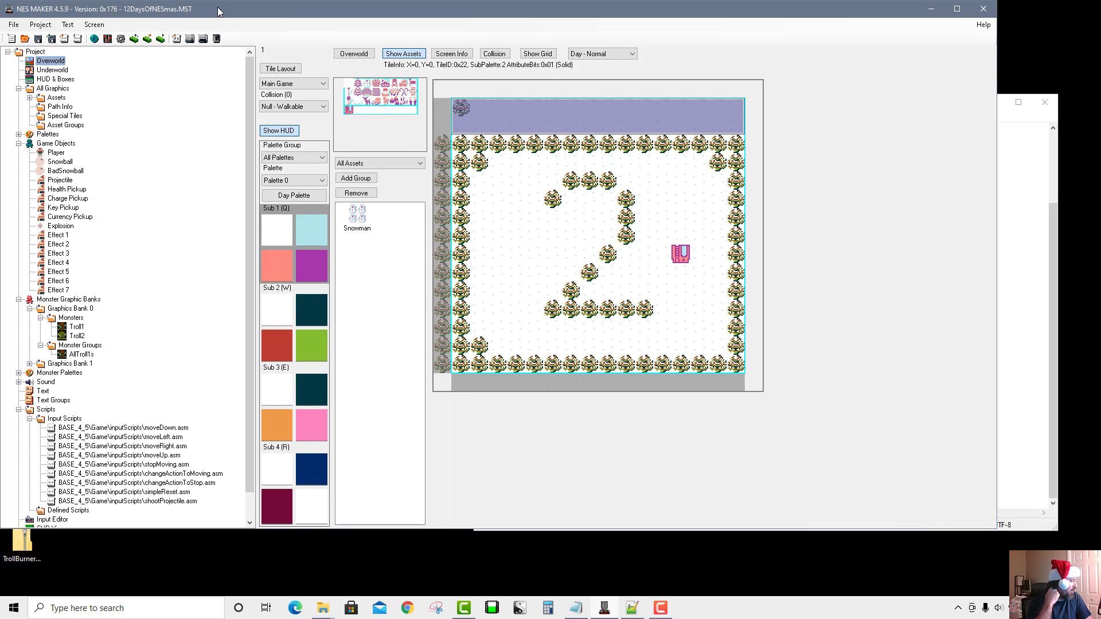
Step: Paste the action 6 notWinning check below the +notHurt label in moveDown.asm and save the script
left_click(184, 429)
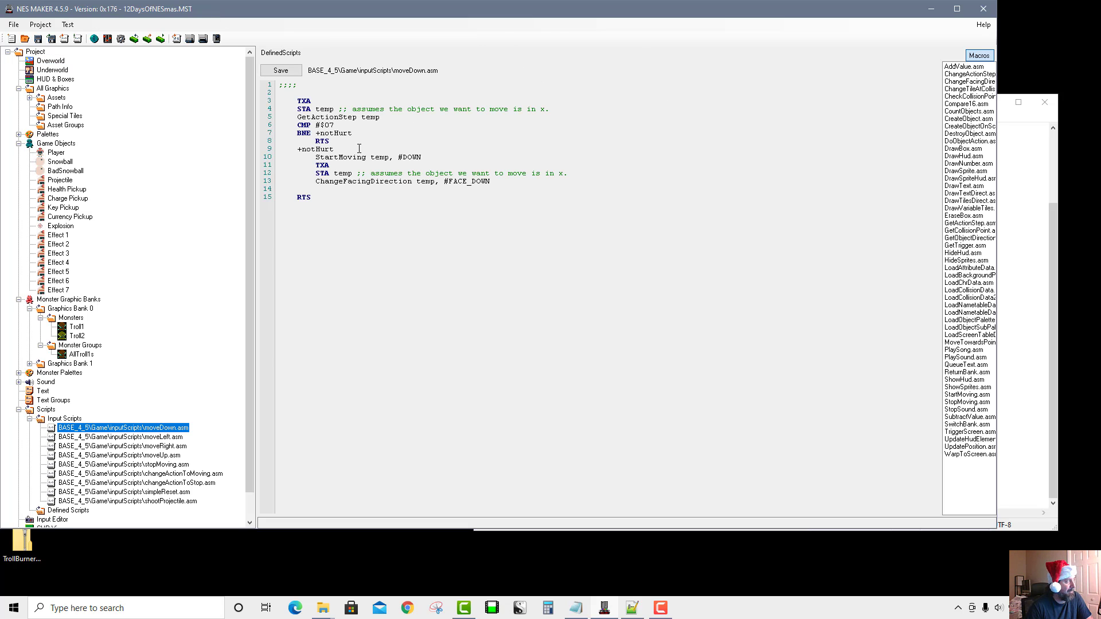
left_click(359, 149)
key("ctrl+v")
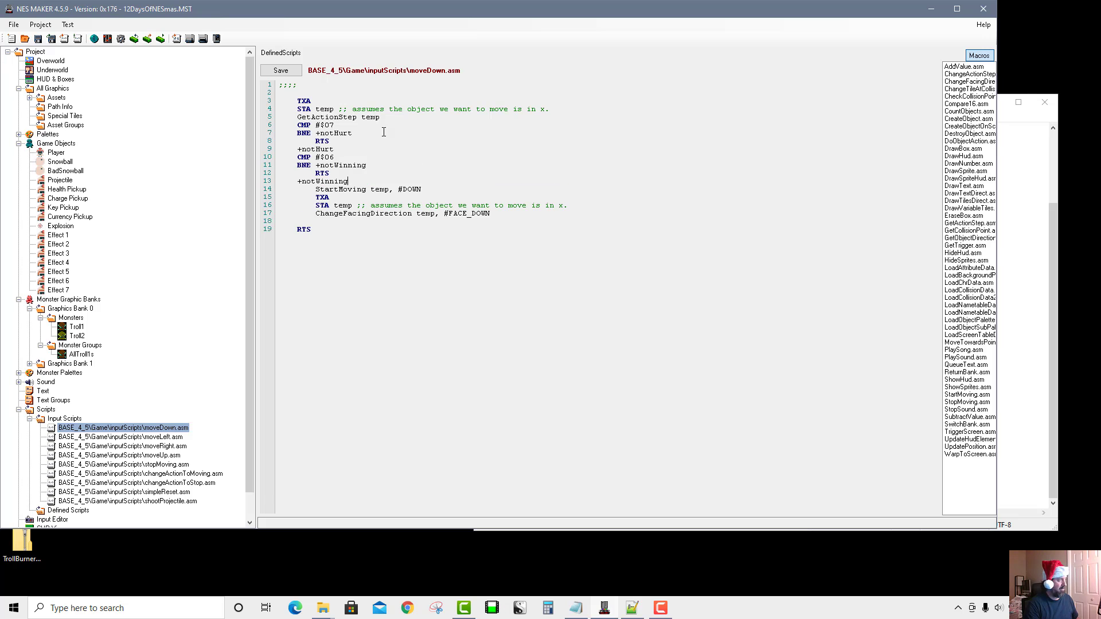
left_click(280, 70)
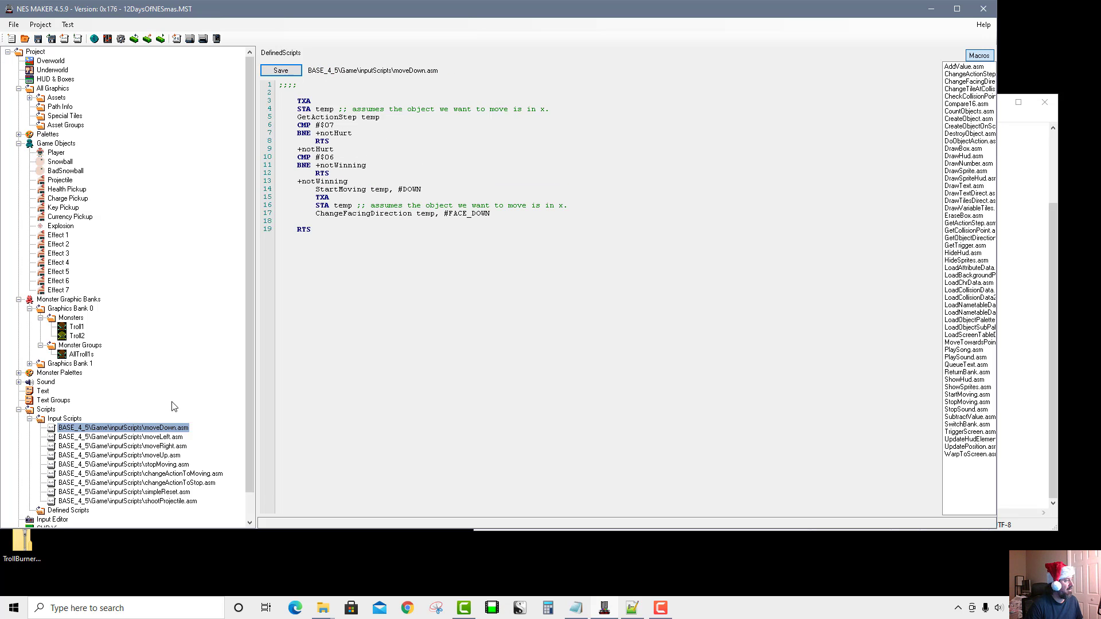
Step: Paste the action 6 notWinning check above StartMoving temp, #LEFT in moveLeft.asm and save the script
left_click(179, 438)
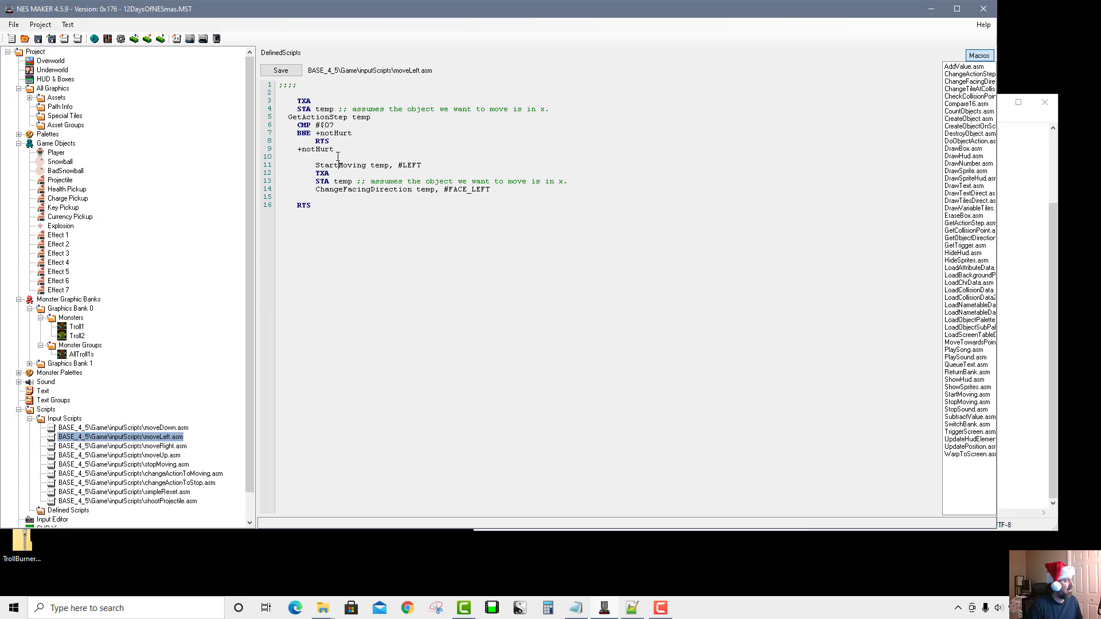
left_click(333, 156)
key("ctrl+v")
left_click(284, 71)
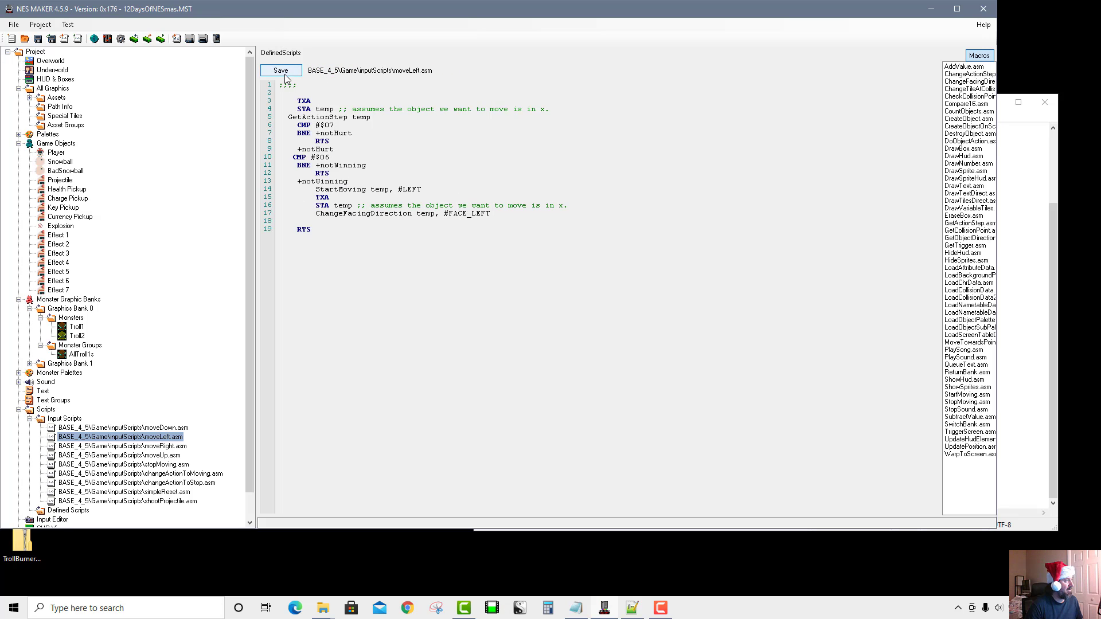
Step: Paste the action 6 notWinning check above StartMoving temp, #RIGHT in moveRight.asm and save the script
left_click(167, 447)
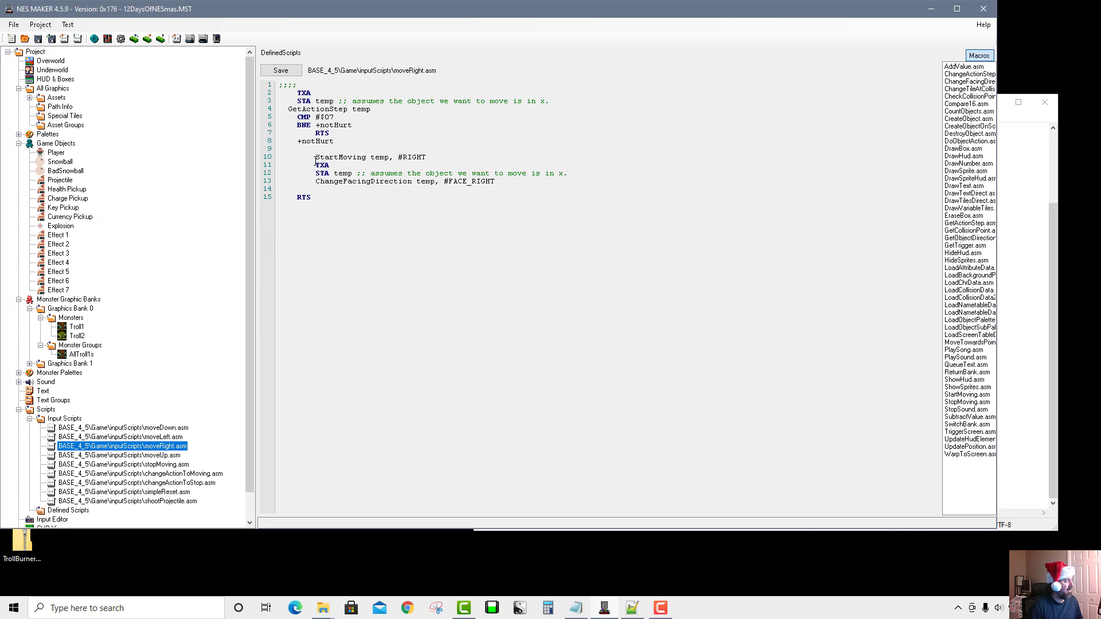
left_click(314, 160)
key("ctrl+v")
left_click(281, 70)
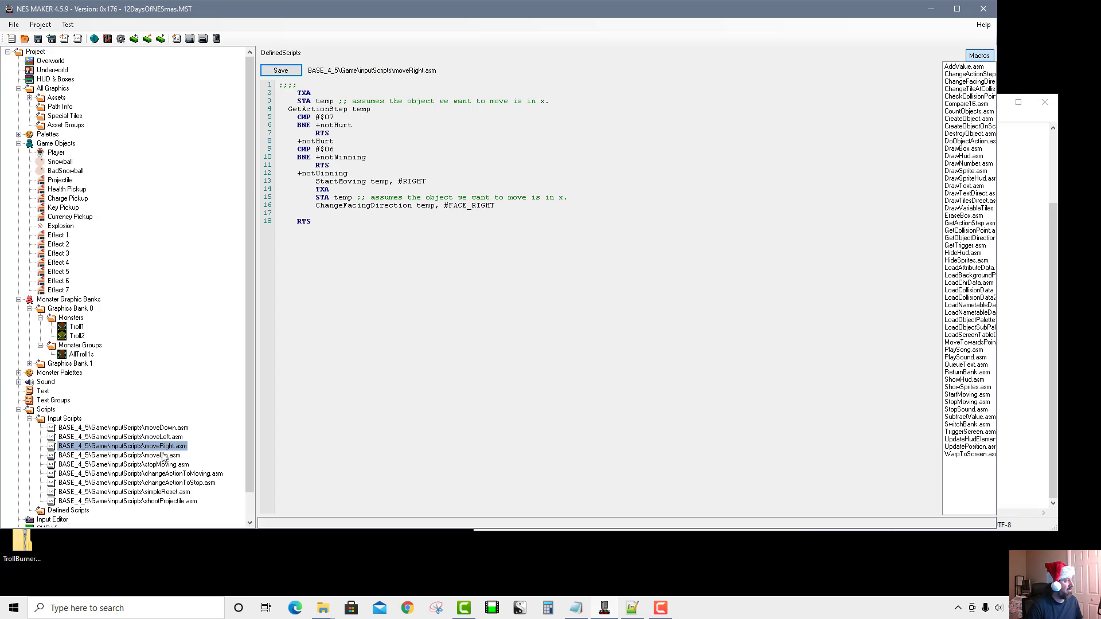
Step: Paste the action 6 notWinning check below +notHurt in moveUp.asm, add a blank line under +notWinning, and save the script
left_click(163, 456)
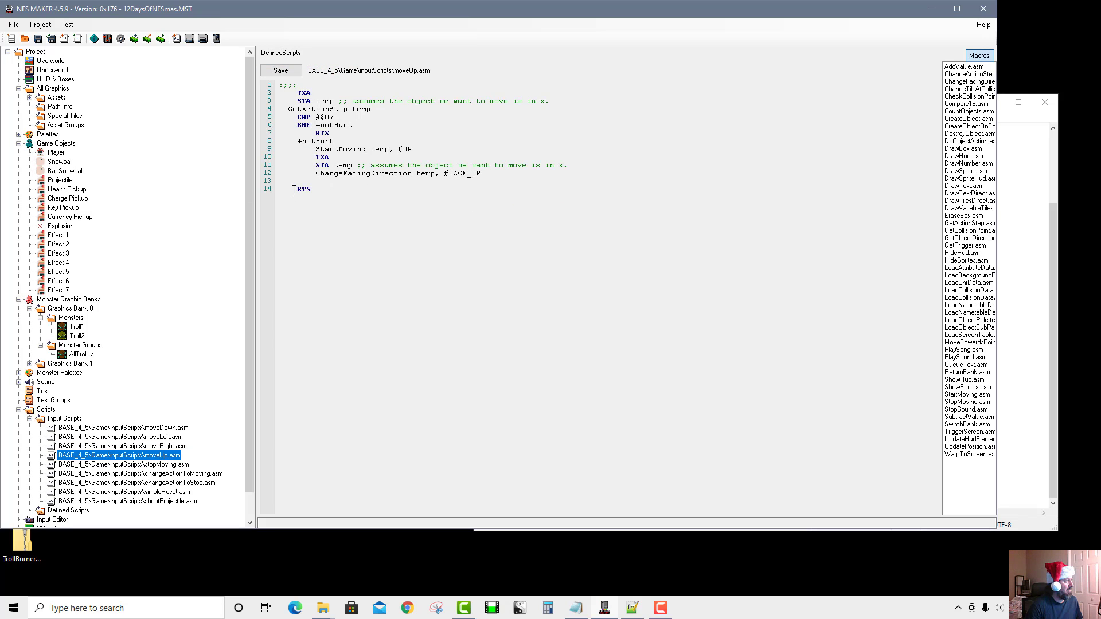
left_click(338, 141)
type("CMP #$06 BNE +notWinning RTS +notWinning")
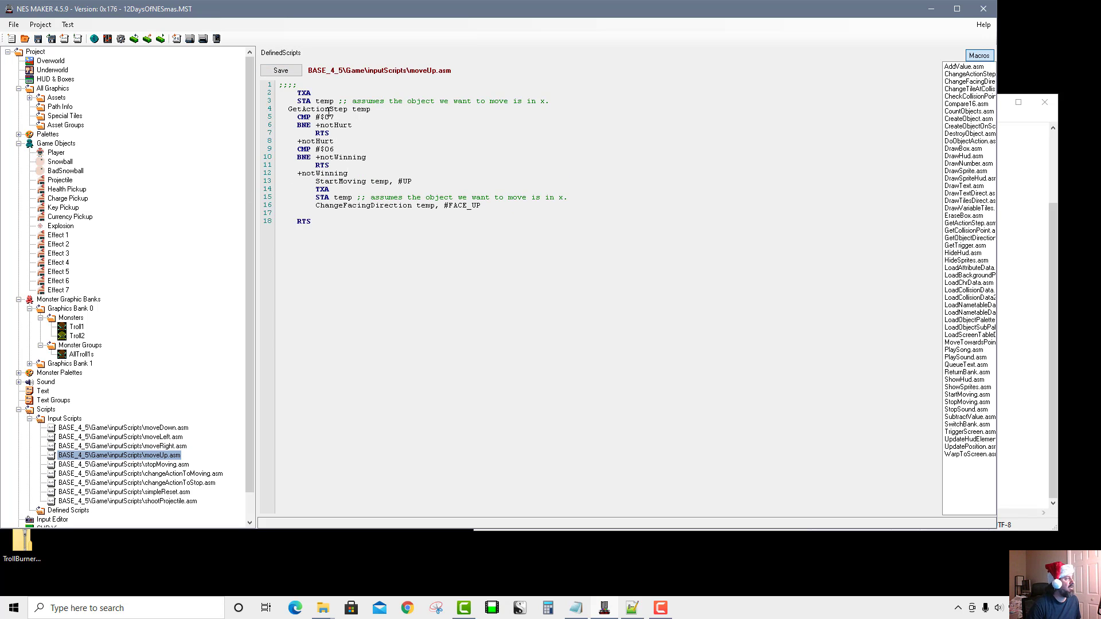
left_click(281, 70)
left_click(354, 176)
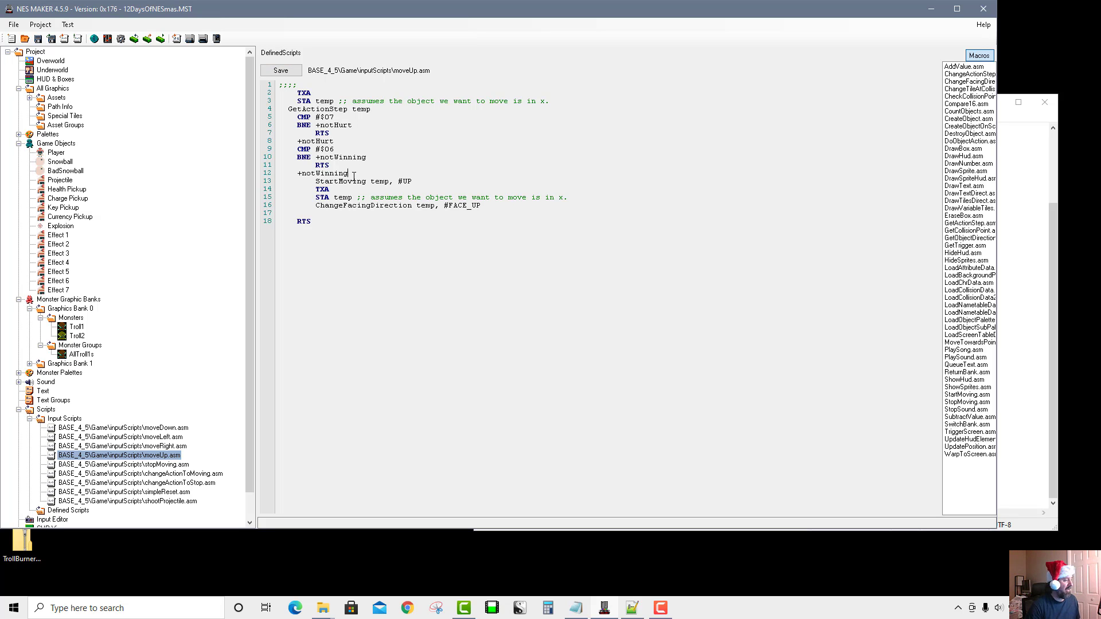
key("Return")
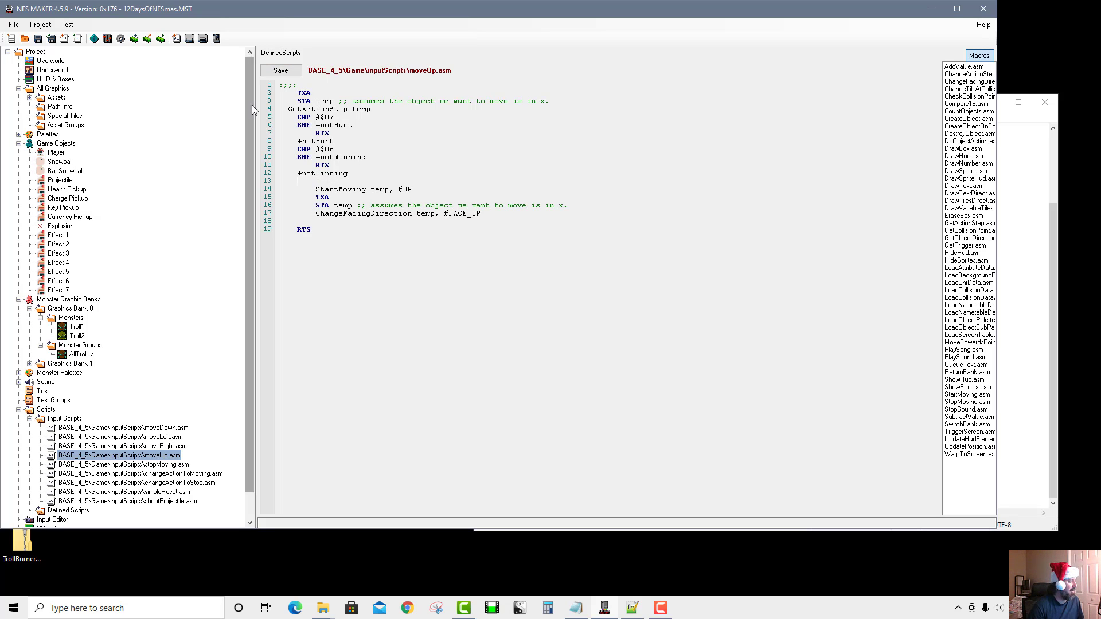
left_click(269, 72)
Step: Comment the first TXA line in moveDown.asm with ";; PUSHES X TO ACCUMULATOR"
left_click(154, 429)
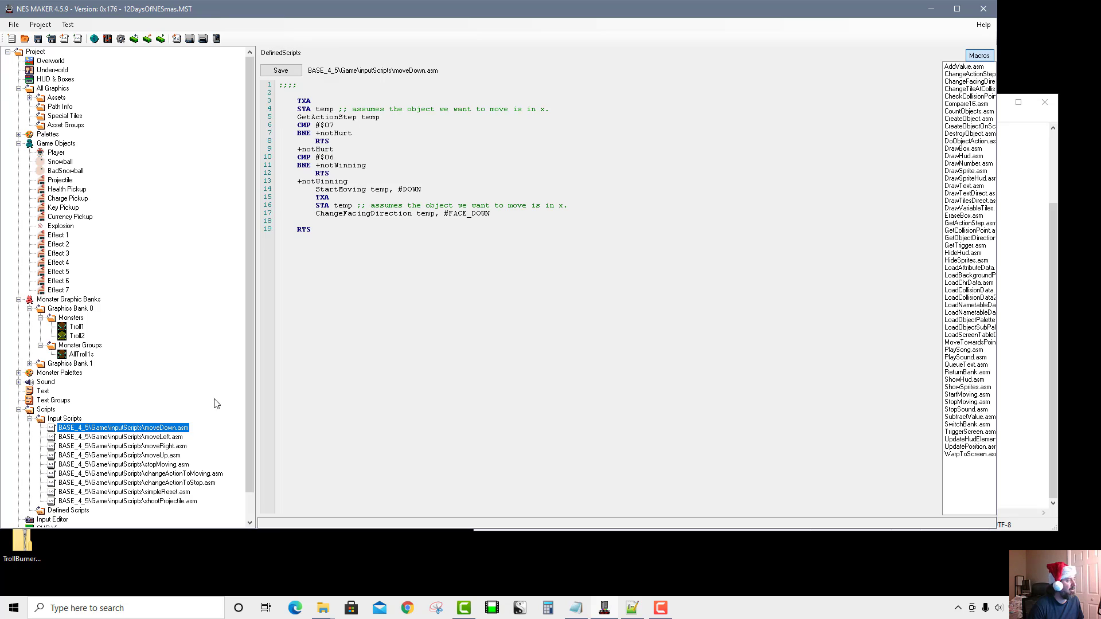
left_click(309, 98)
type(";; (IUS")
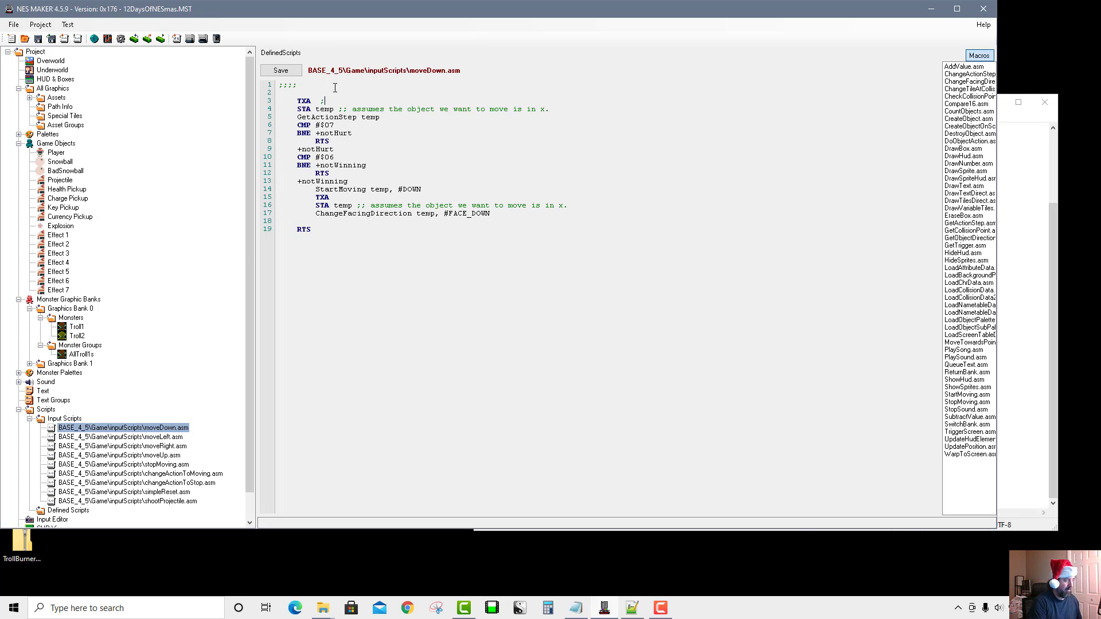
key("BackSpace")
key("BackSpace")
key("BackSpace")
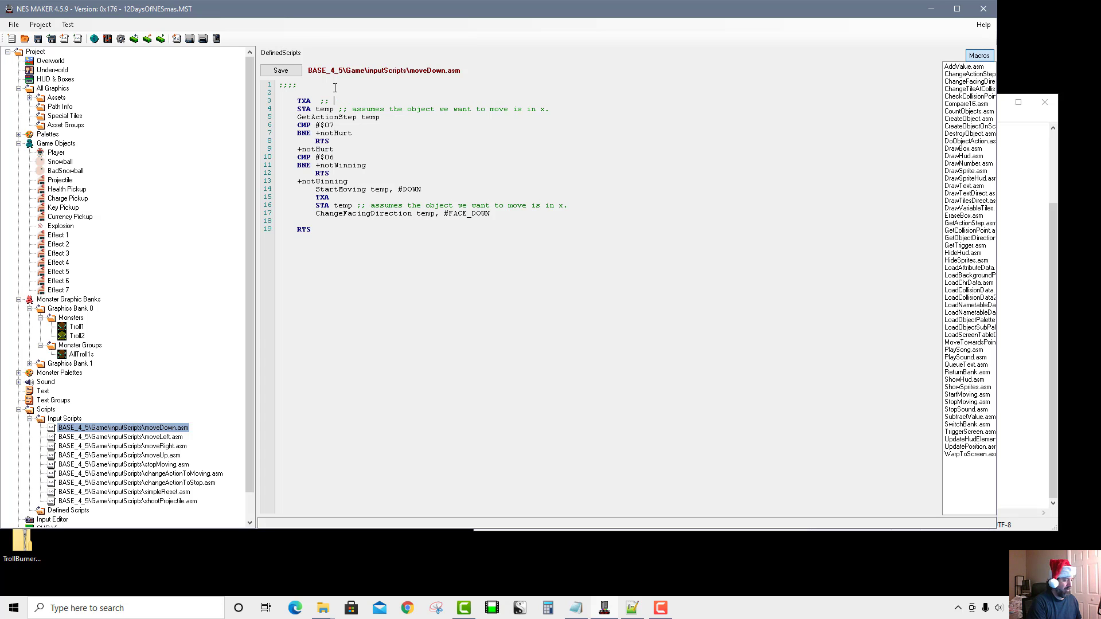
type("PUSHES X TO A")
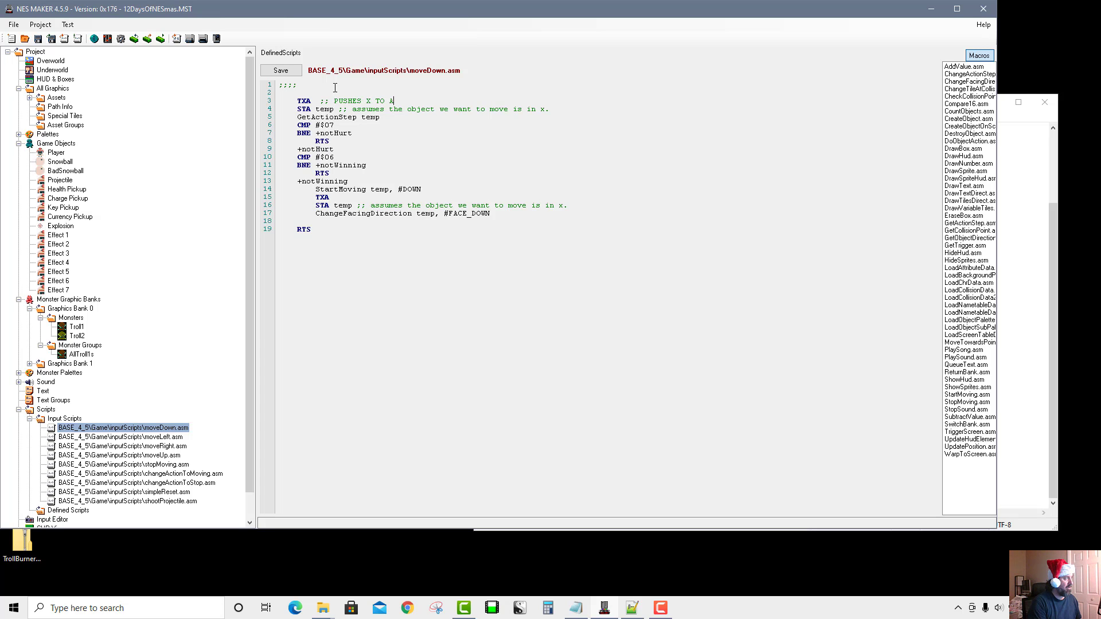
type("CCUMULATOIR")
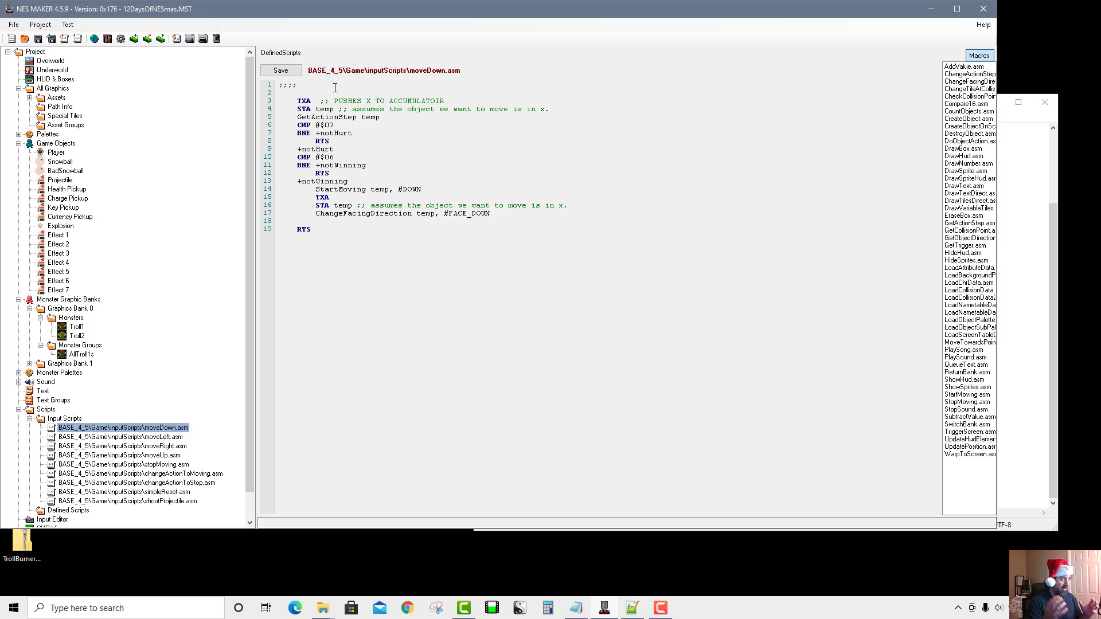
key("BackSpace")
key("BackSpace")
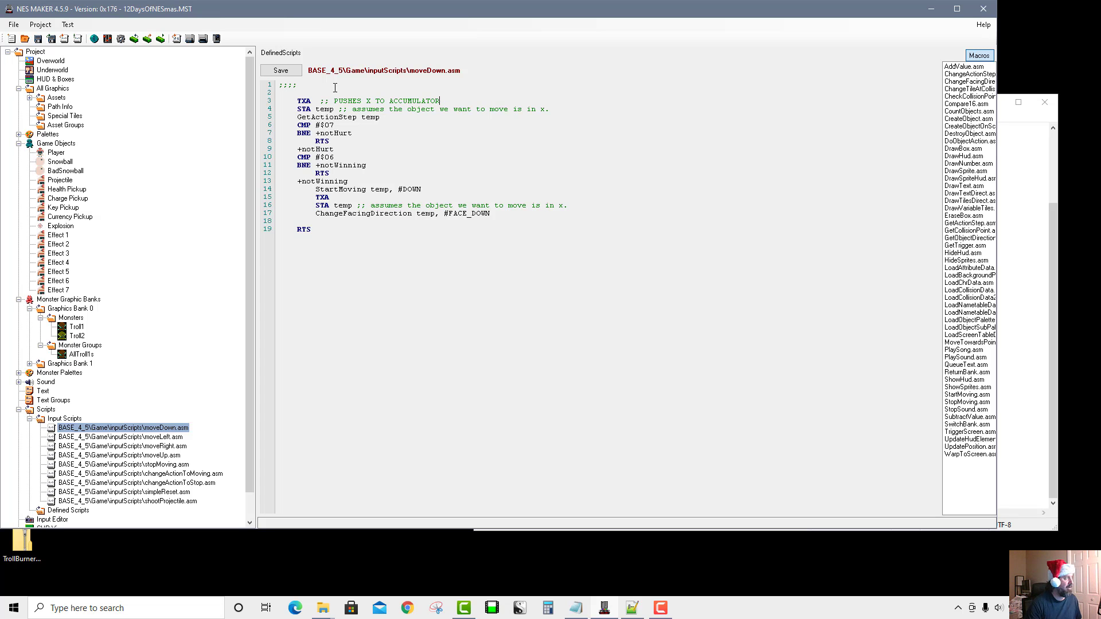
Step: Comment the CMP #$07 line in moveDown.asm with ";; is it action 7?"
left_click(336, 109)
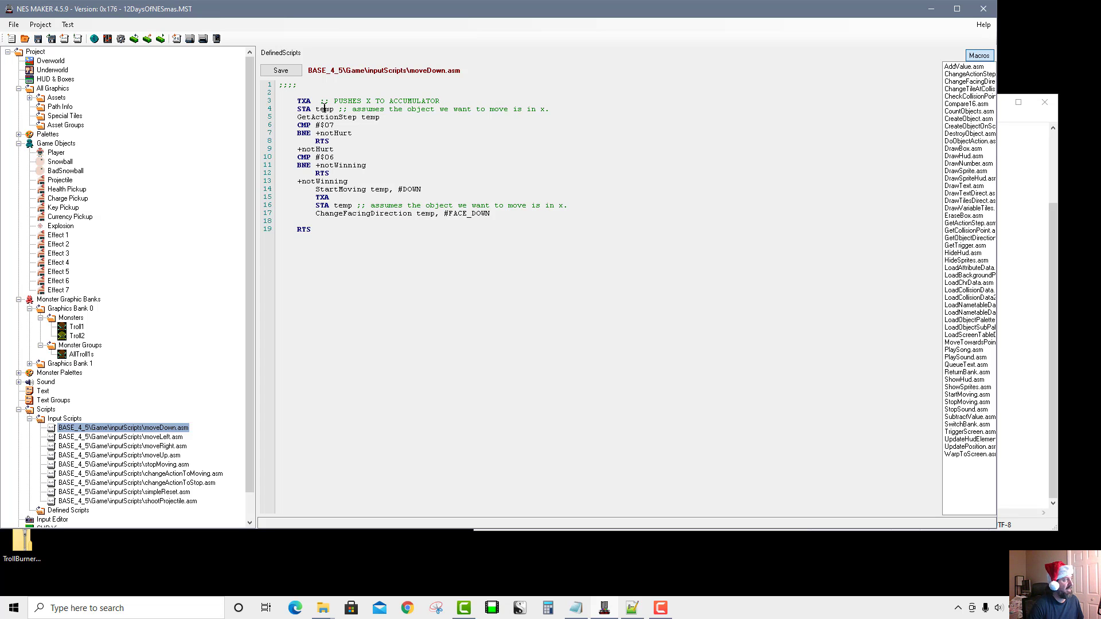
left_click_drag(292, 117, 365, 110)
double_click(328, 117)
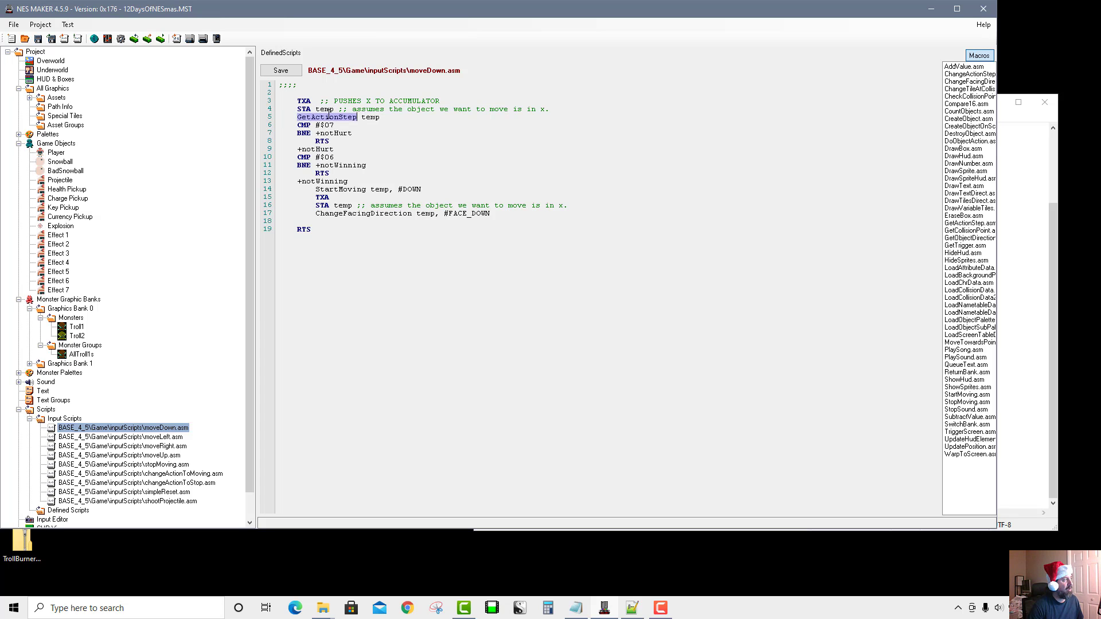
left_click(381, 119)
double_click(375, 118)
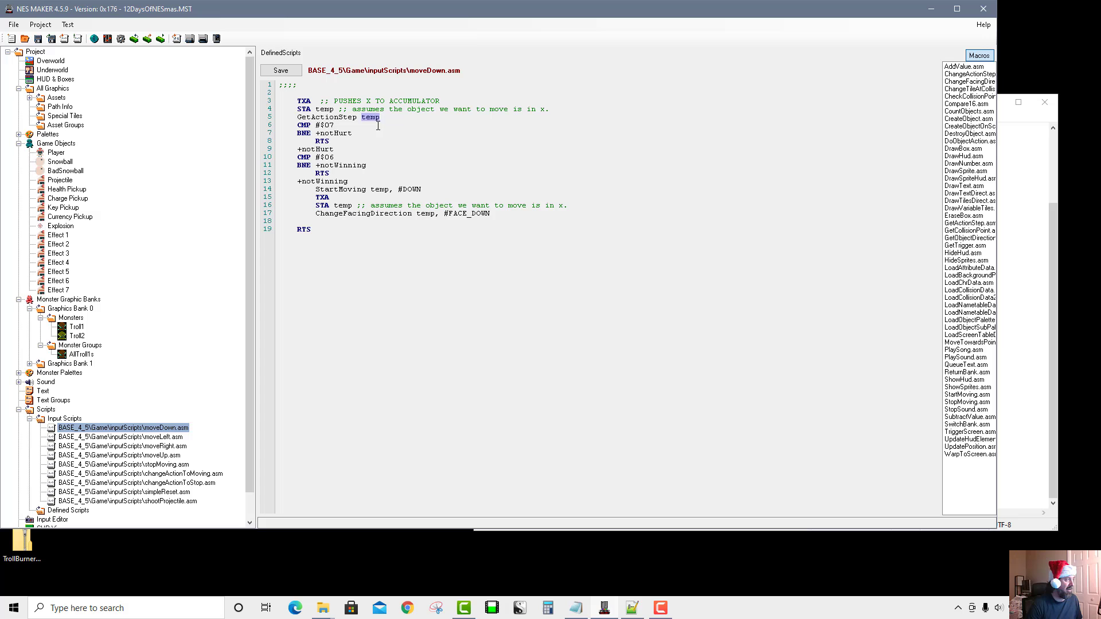
left_click_drag(296, 125, 346, 126)
left_click(345, 128)
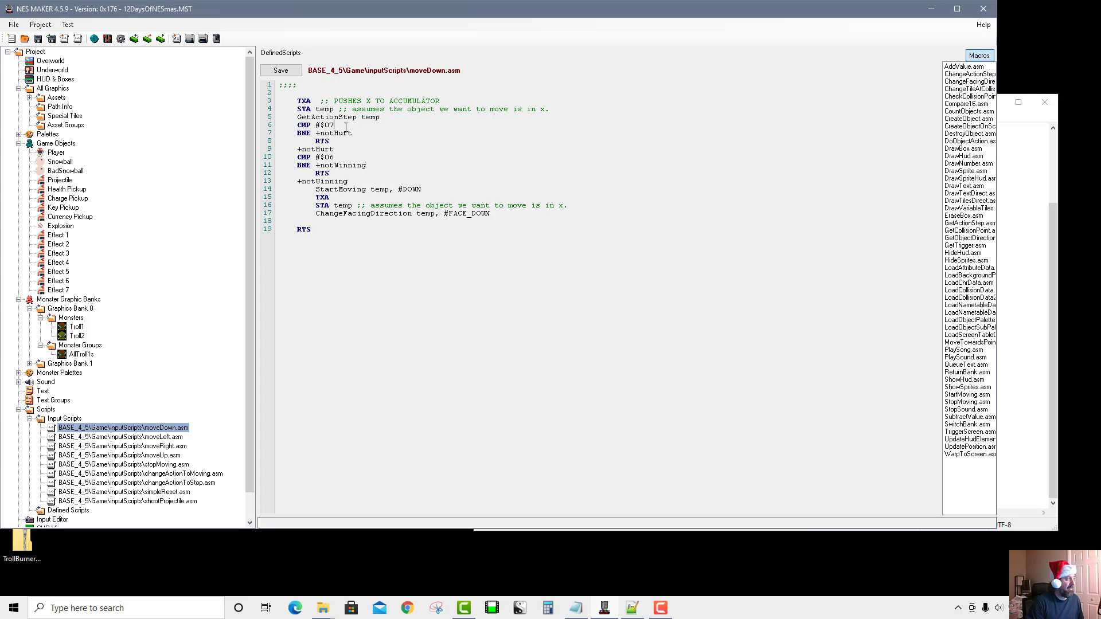
type(";; is")
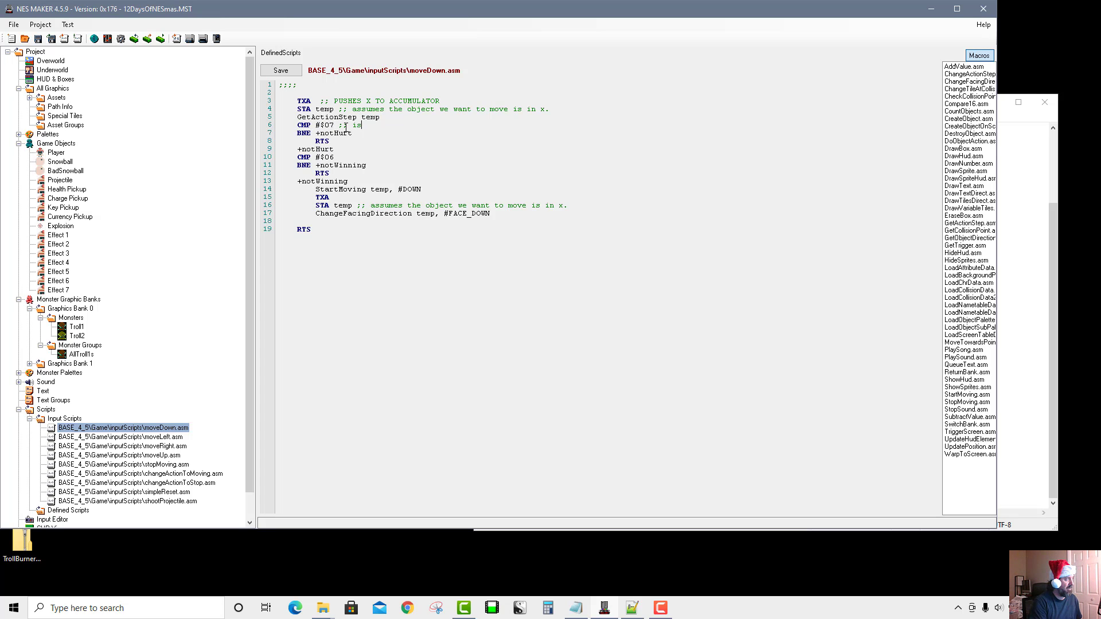
type(" it action 7?")
Step: Comment the BNE +notHurt line with ";; if not (branch if not equal), it's not hurt...so jump to not hurt"
key("Down")
type(";")
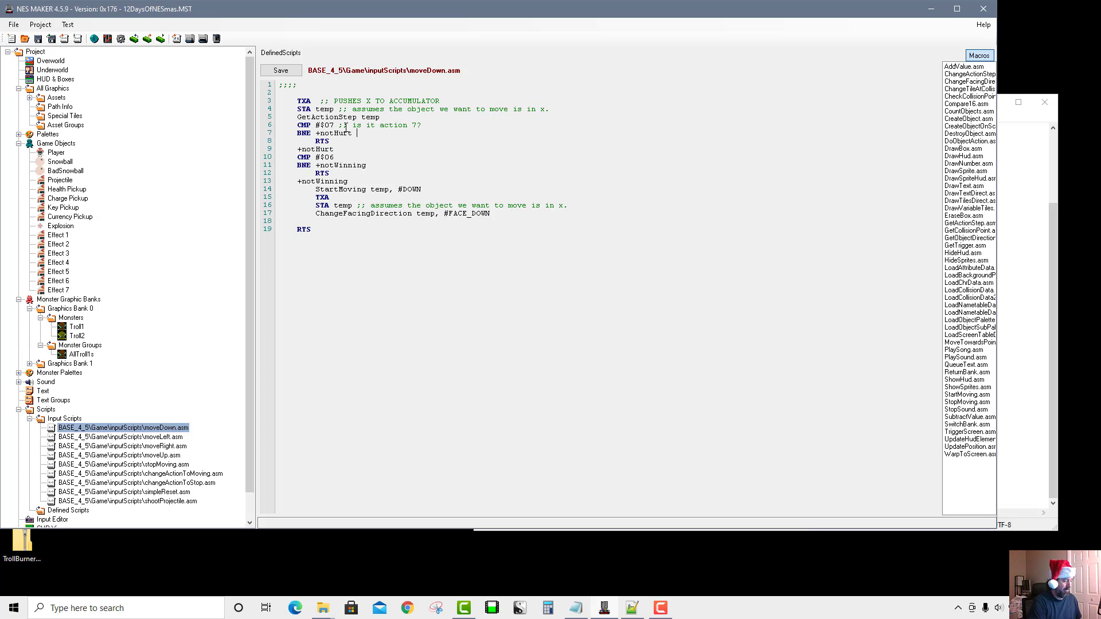
type("; if not (branch if not equ")
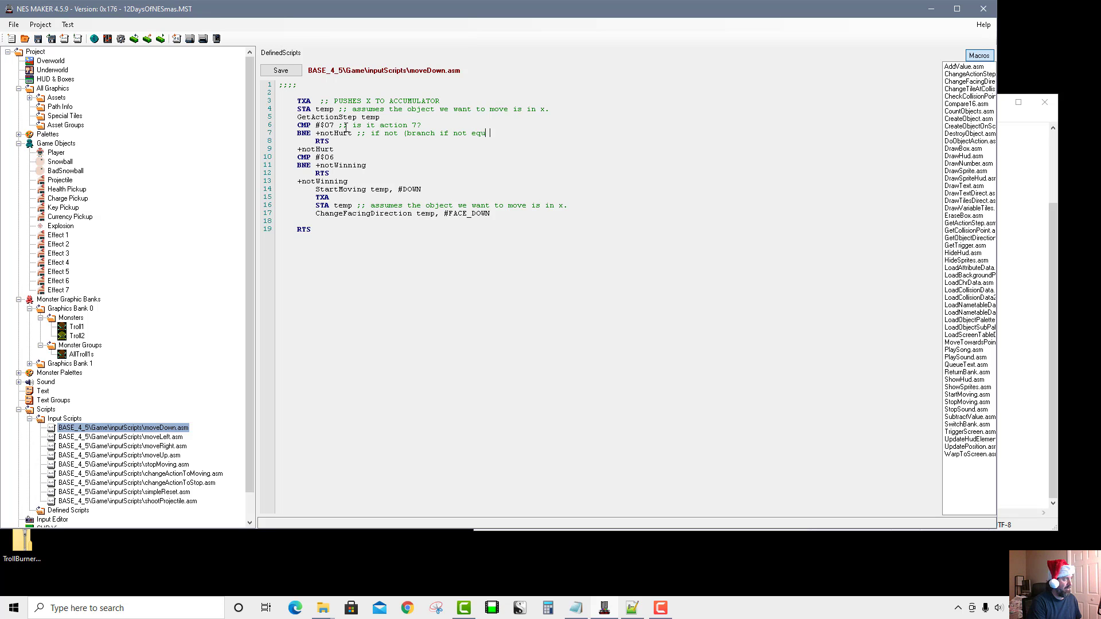
type("al), it's not hurt...so jump to not hurt")
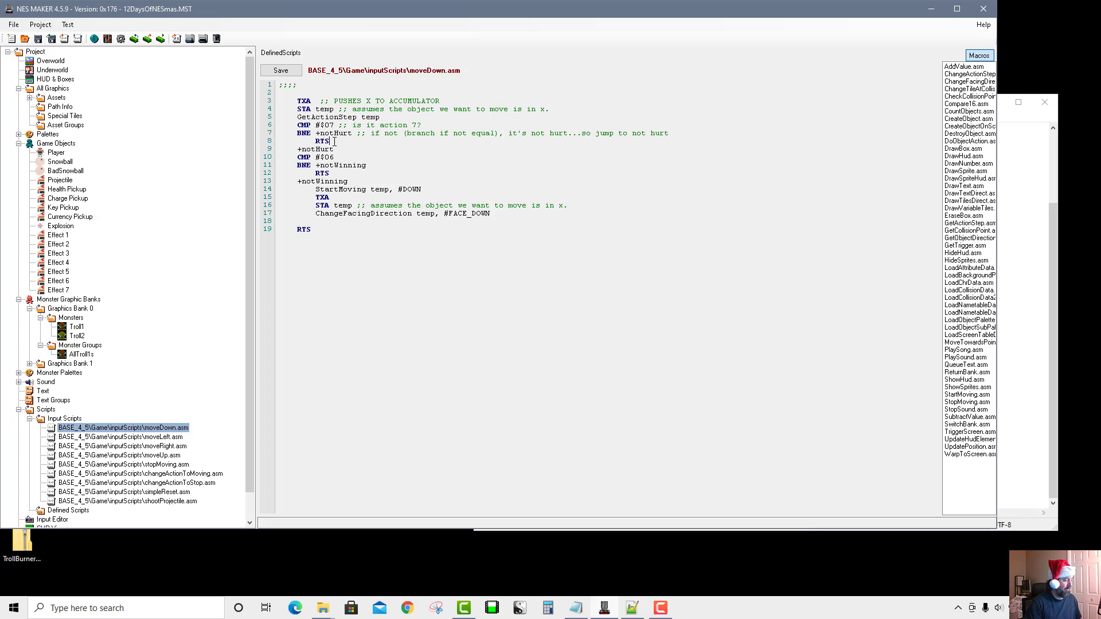
Step: Unindent the RTS under BNE +notHurt and comment it with ";; if it IS 7, dont do the rest of this code"
key("shift+Tab")
type(";; if i")
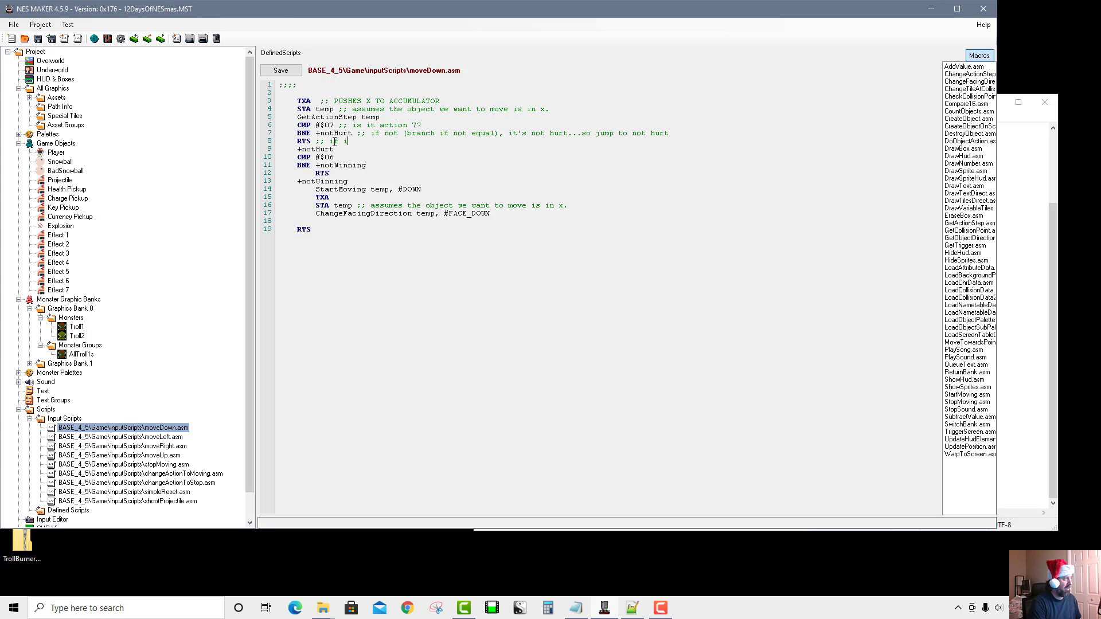
type("t IS 7, dont do the rest of this code \t+notHurt \tCMP")
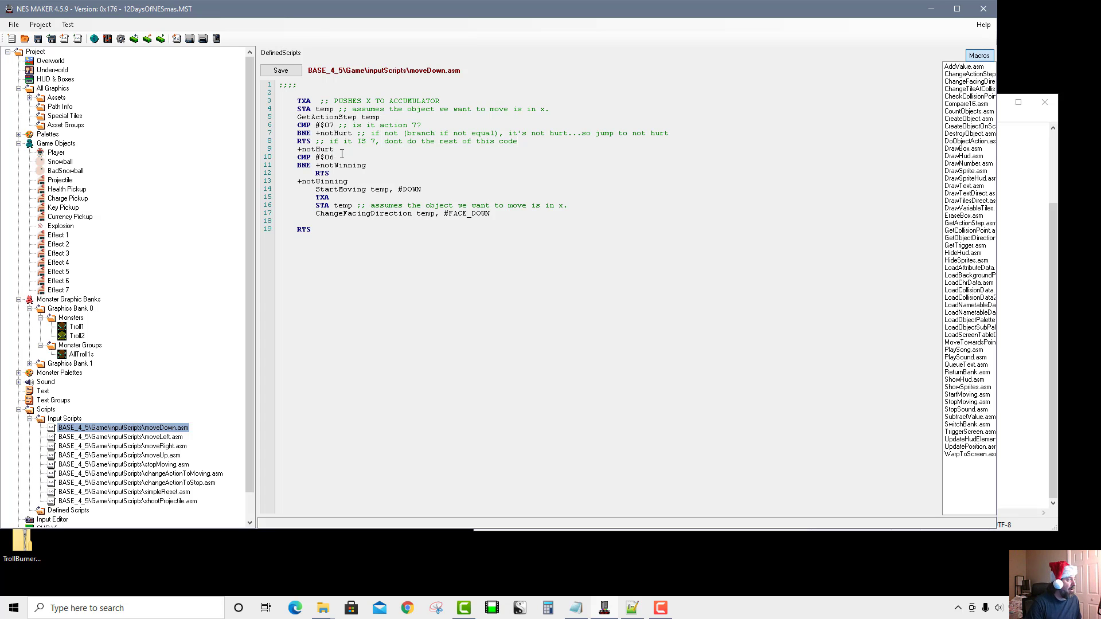
Step: Comment the CMP #$06 line in moveDown.asm with ";; check if it is action 6"
type(" #$06 ;; c")
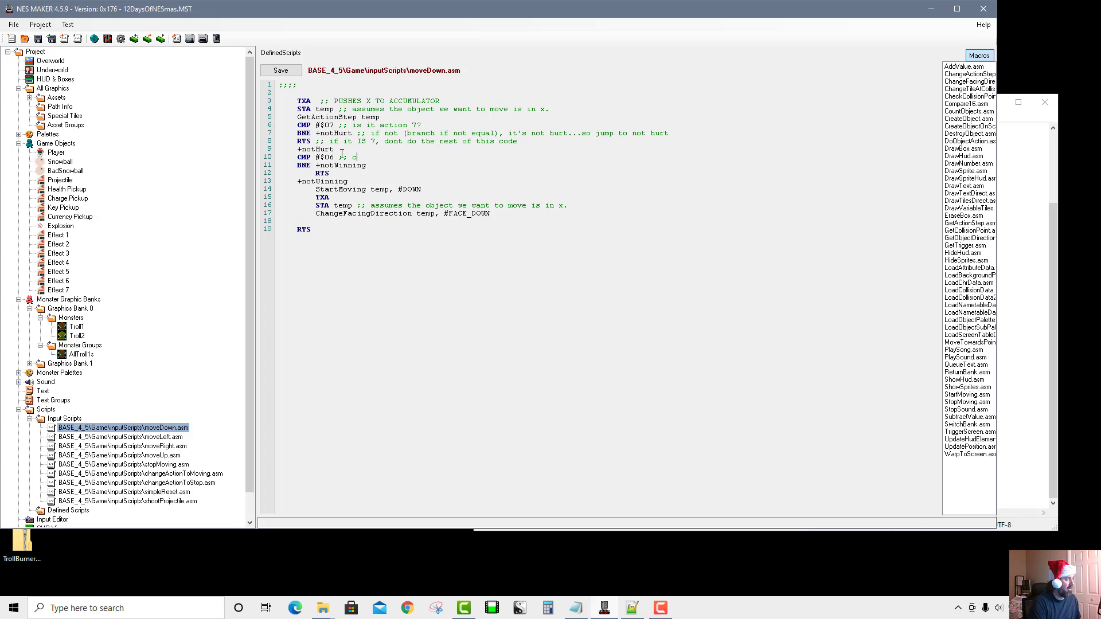
type("heck if it is ac")
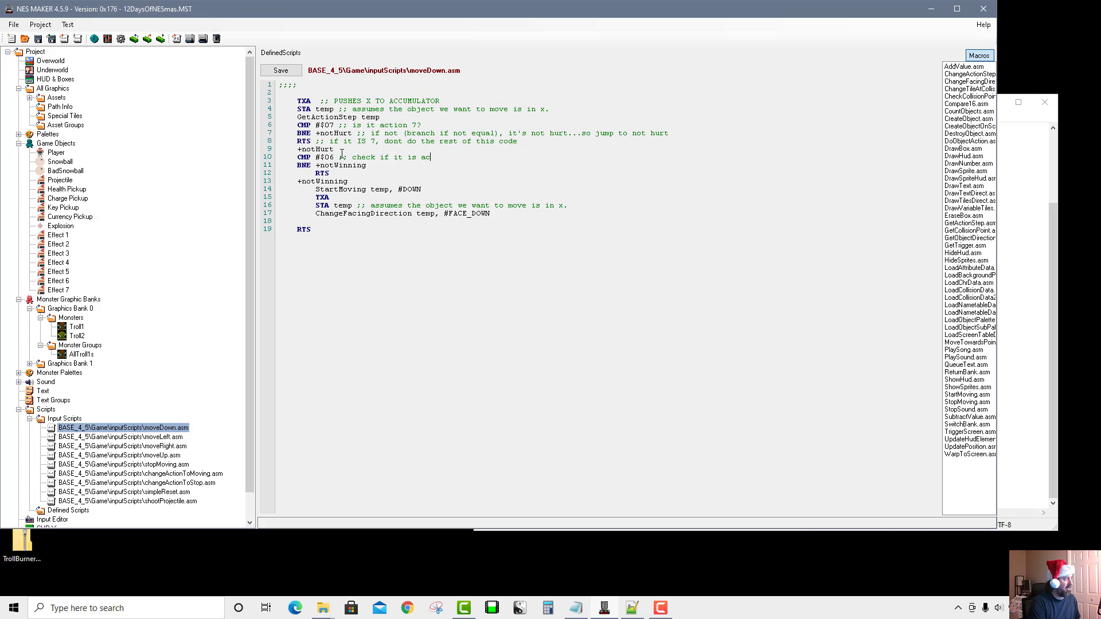
type("tion 6")
Step: Comment the BNE +notWinning line with ";; if not (branch if not equal), it's not 'victory'...so jump to not victory"
key("Down")
type(";; if not *")
key("BackSpace")
type("(bra")
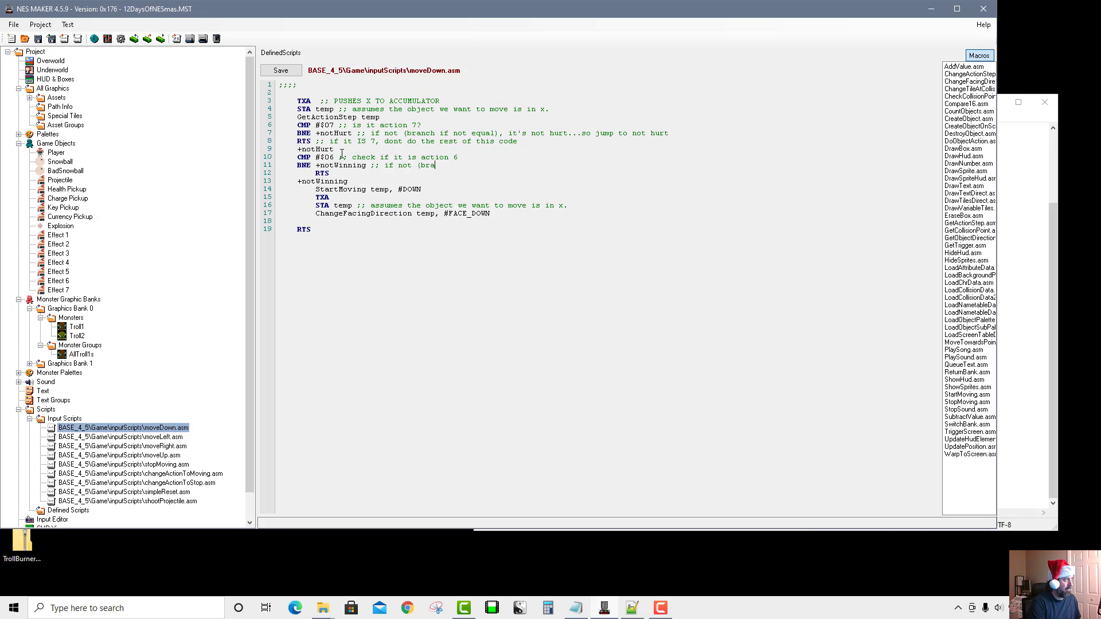
type("nch if not e")
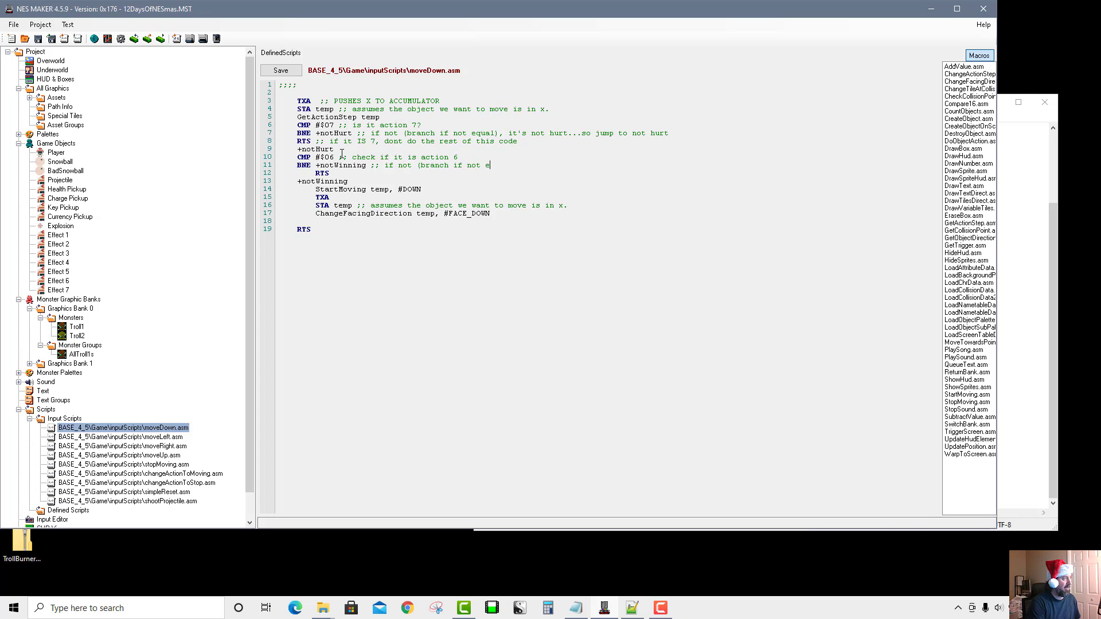
type("qual), it's not '")
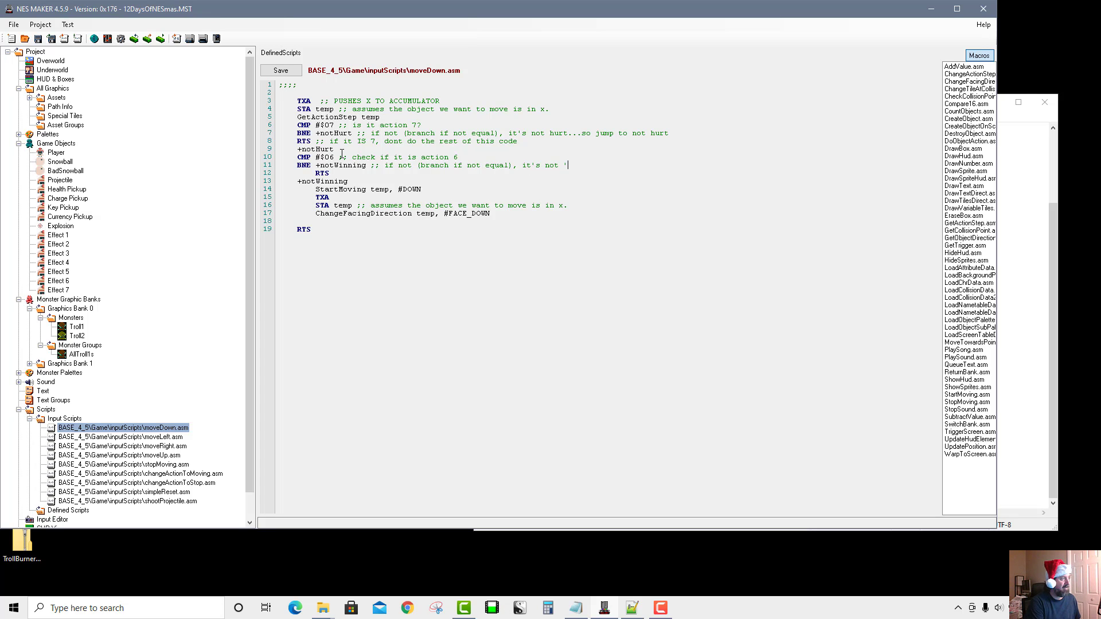
type("victory'...so ju")
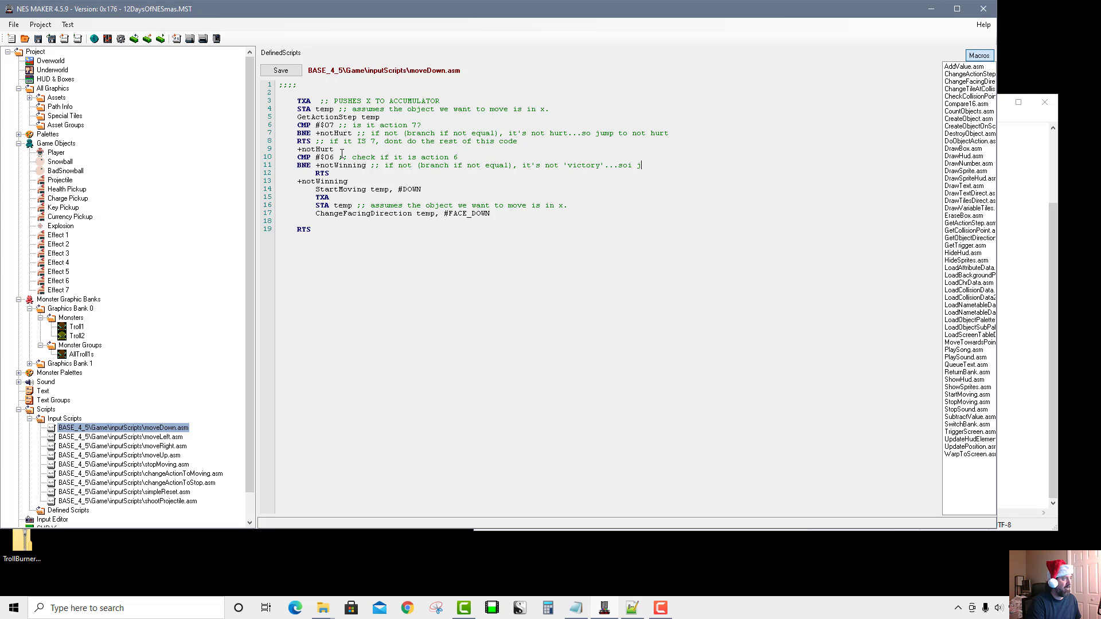
type("mp to not vico")
key("BackSpace")
type("ctory")
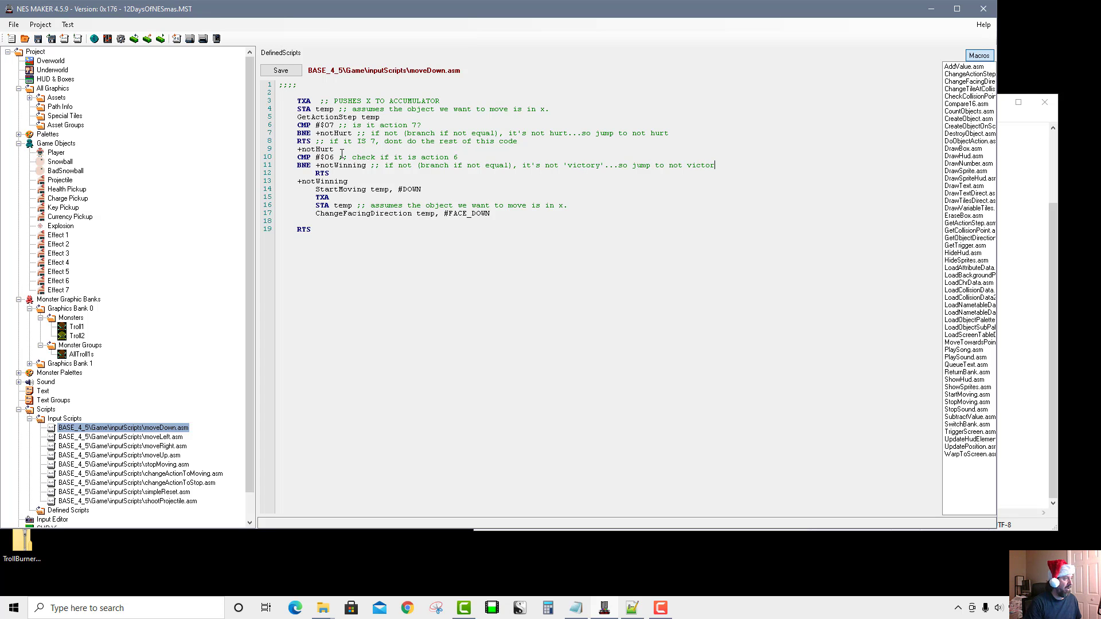
Step: Comment the indented RTS under BNE +notWinning with ";; if it IS action 6, dont do the rest of this code."
key("Down")
type(";; ")
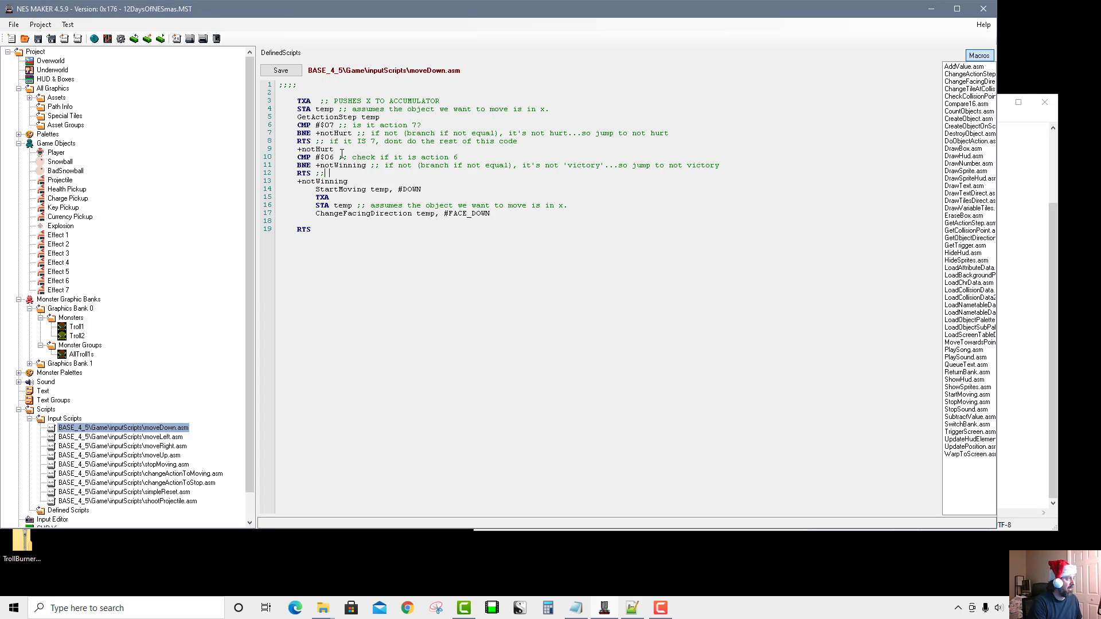
type("if it IS")
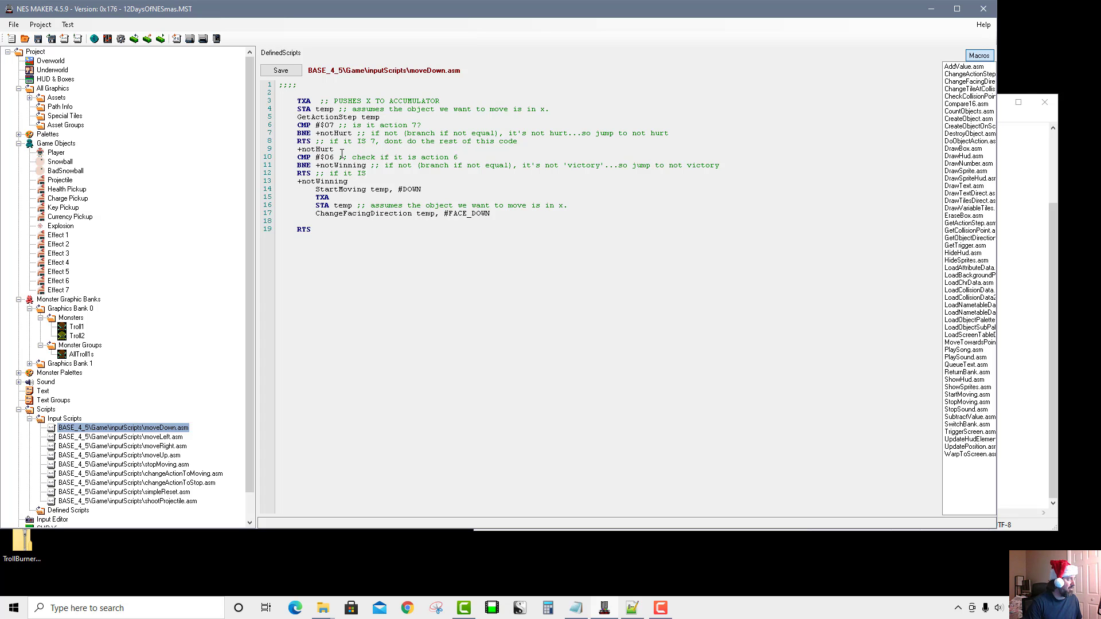
left_click(298, 173)
key("Tab")
left_click(390, 173)
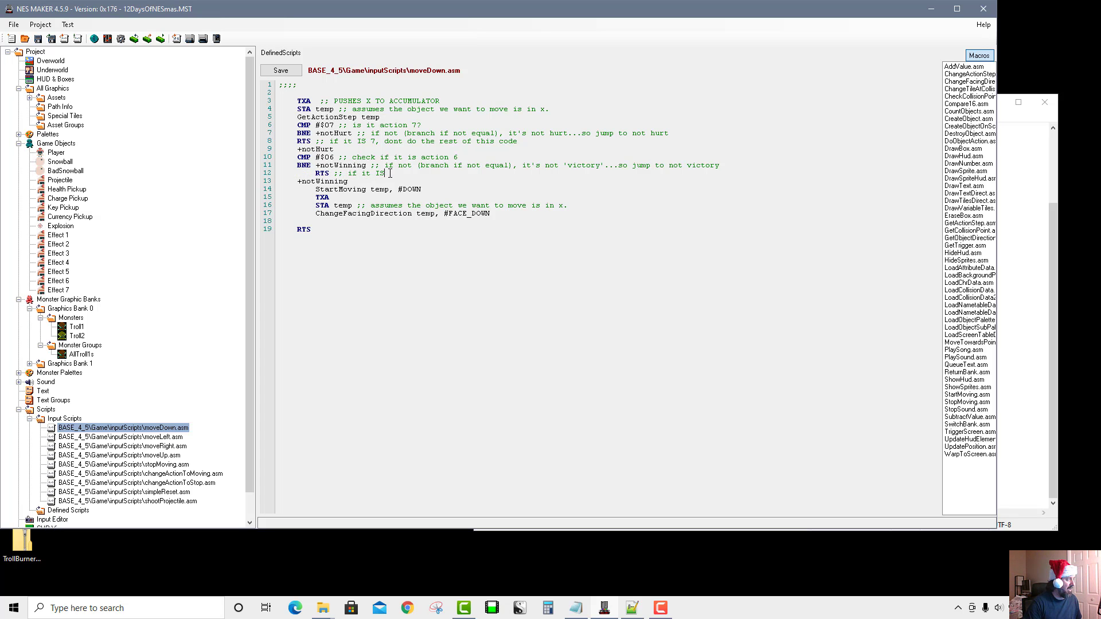
type("action 6, dont d")
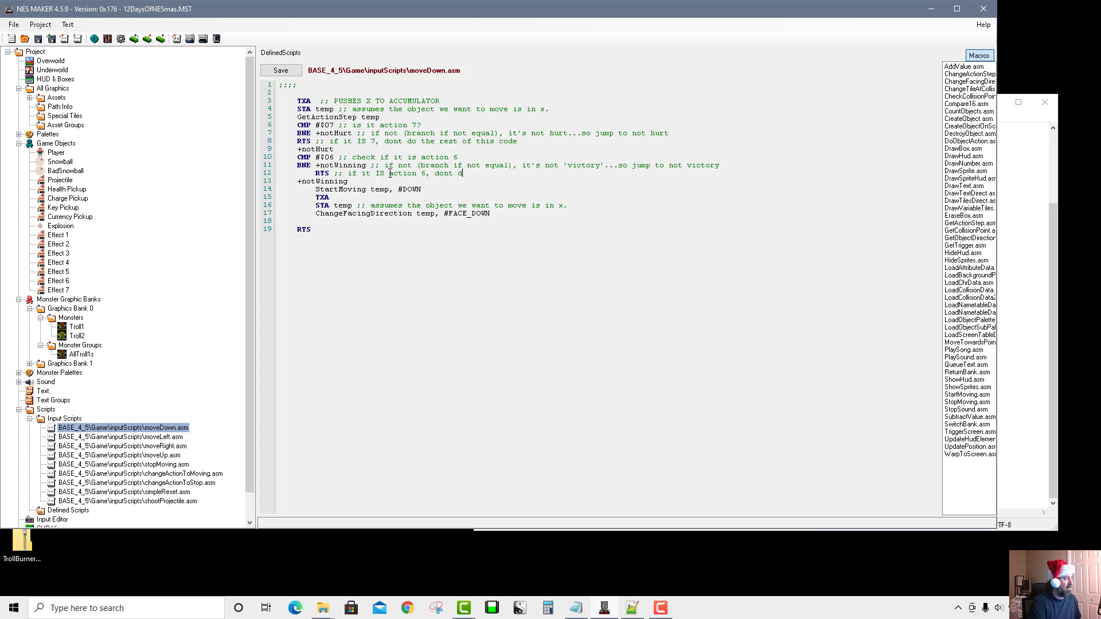
type("o the rest of this code.")
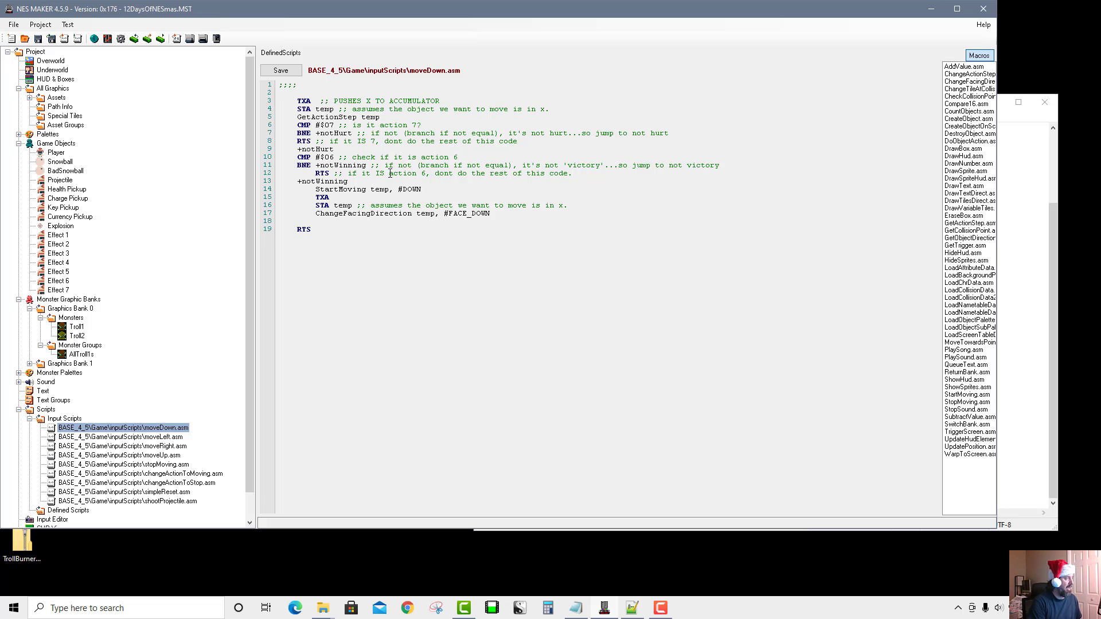
Step: Add the comment ";;; now it is not hurt OR winning, so...go ahead and move." below +notWinning in moveDown.asm and save the script
key("Down")
key("Return")
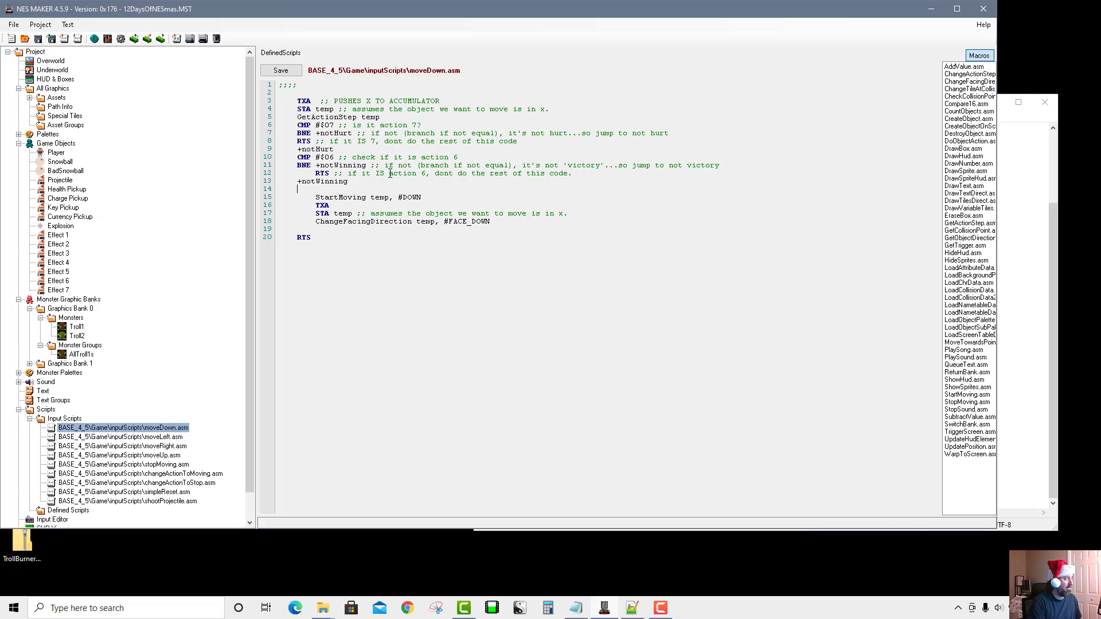
type(";;; now it is not ")
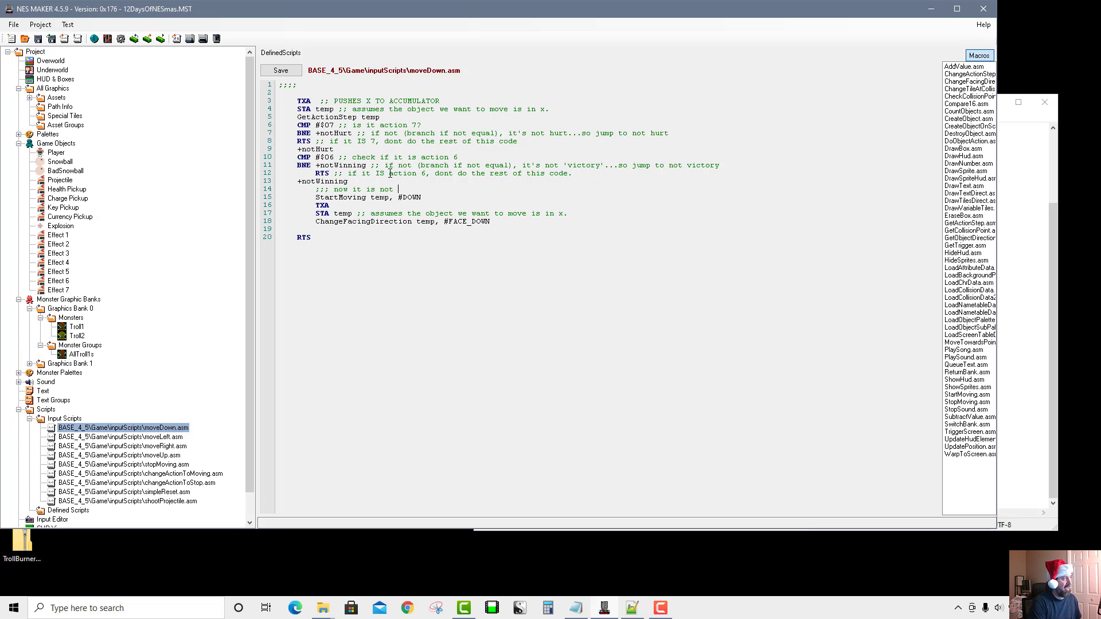
type("hurt OR winn")
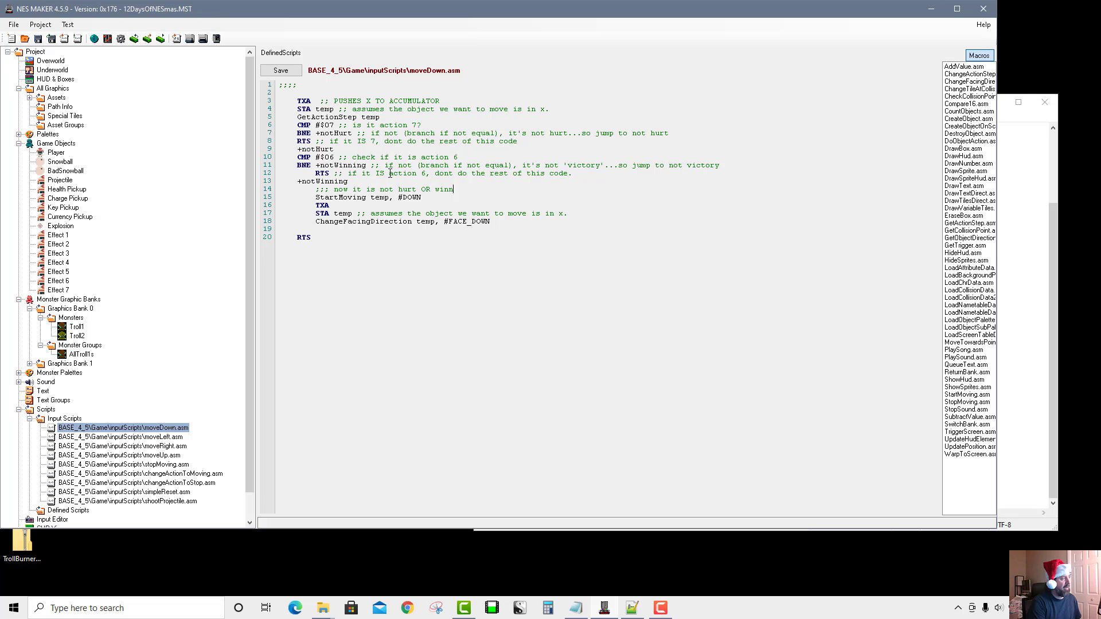
type("ing, so...go ahead and move.")
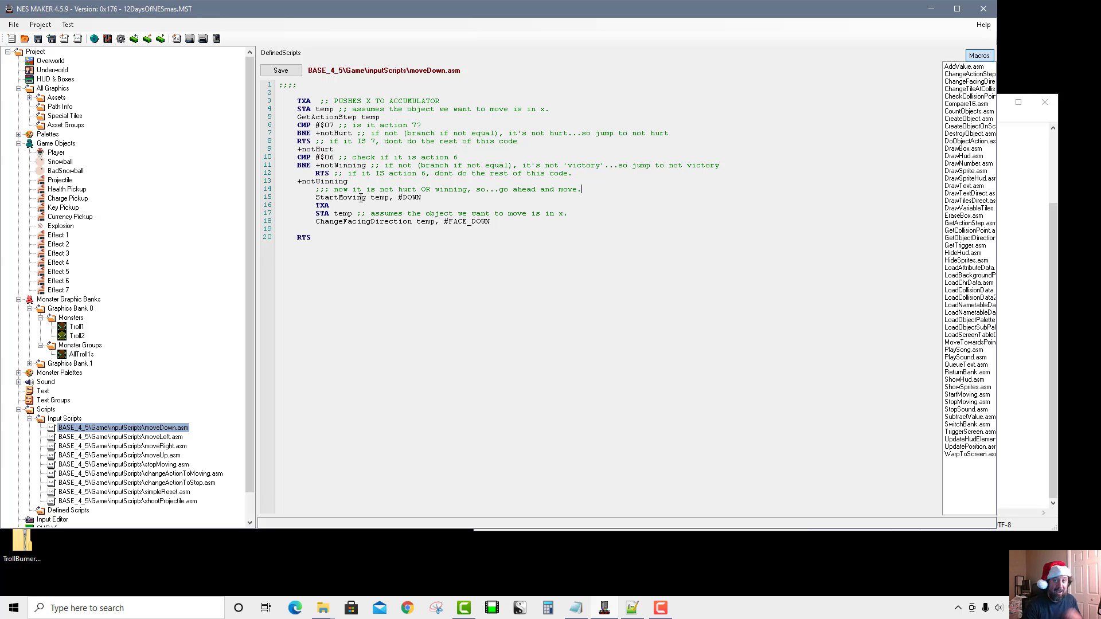
key("ctrl+s")
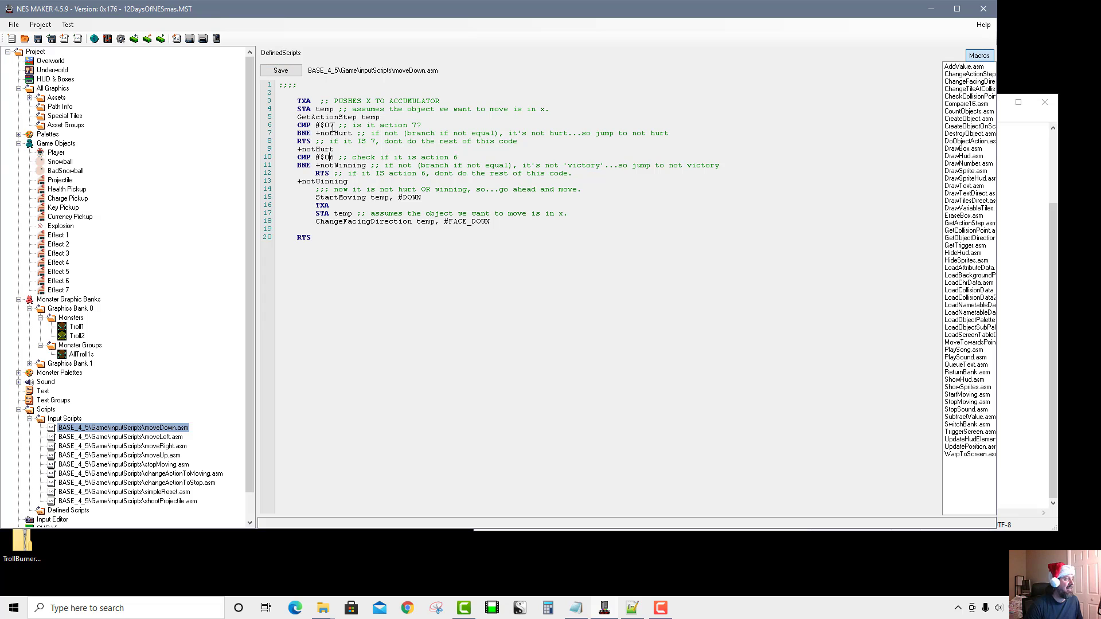
Step: Test the compiled game in the emulator, guiding the Player past the snowmen and up into the house
left_click_drag(324, 125, 334, 125)
left_click(333, 200)
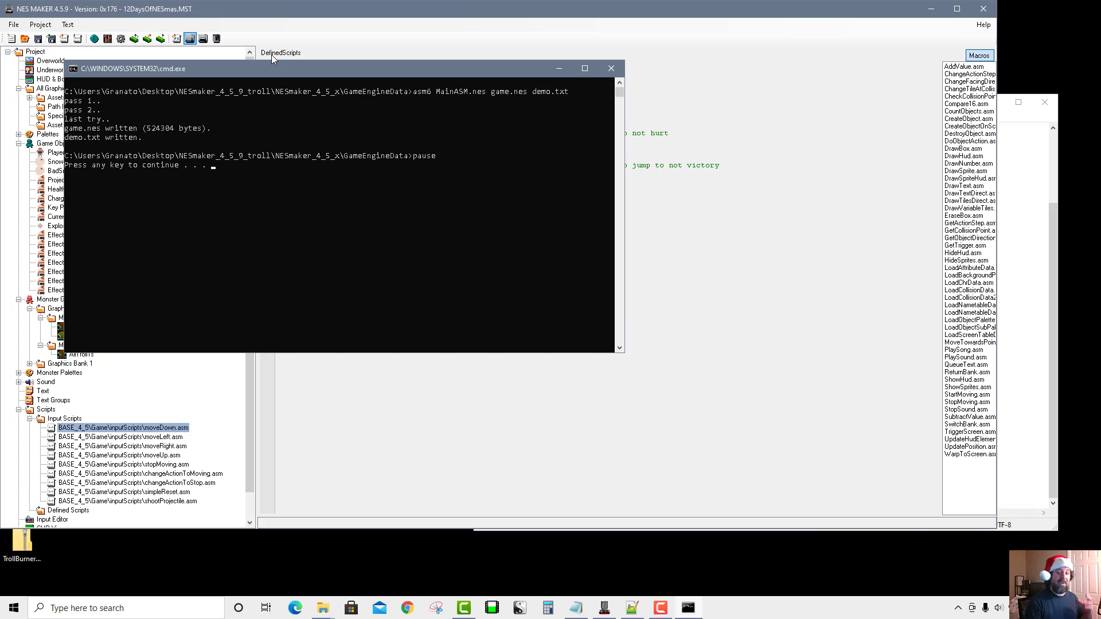
key("Return")
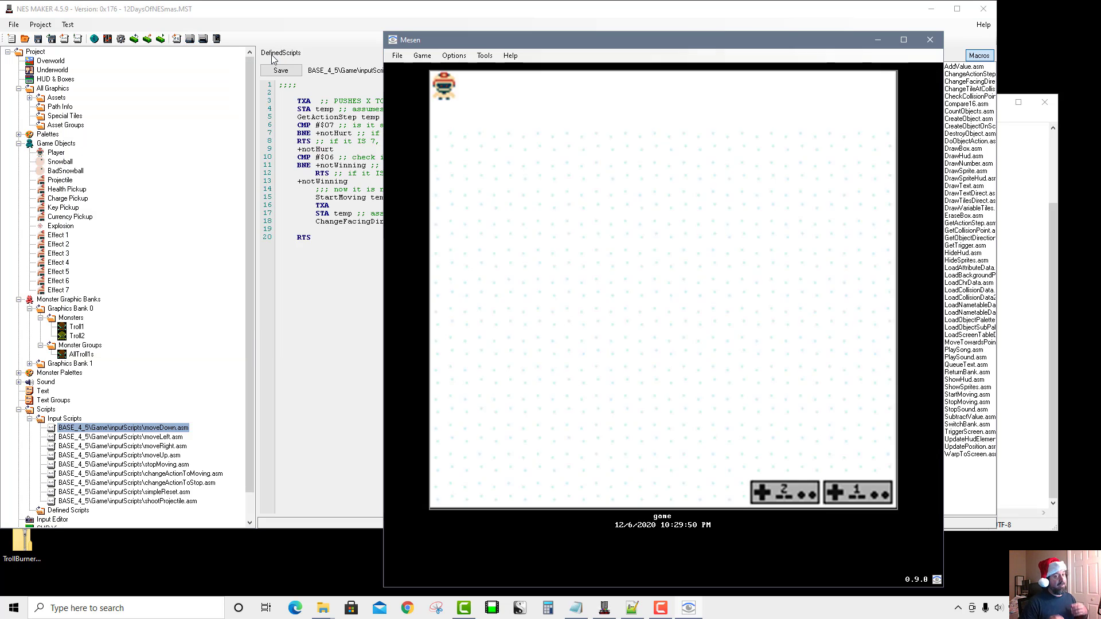
key("Down")
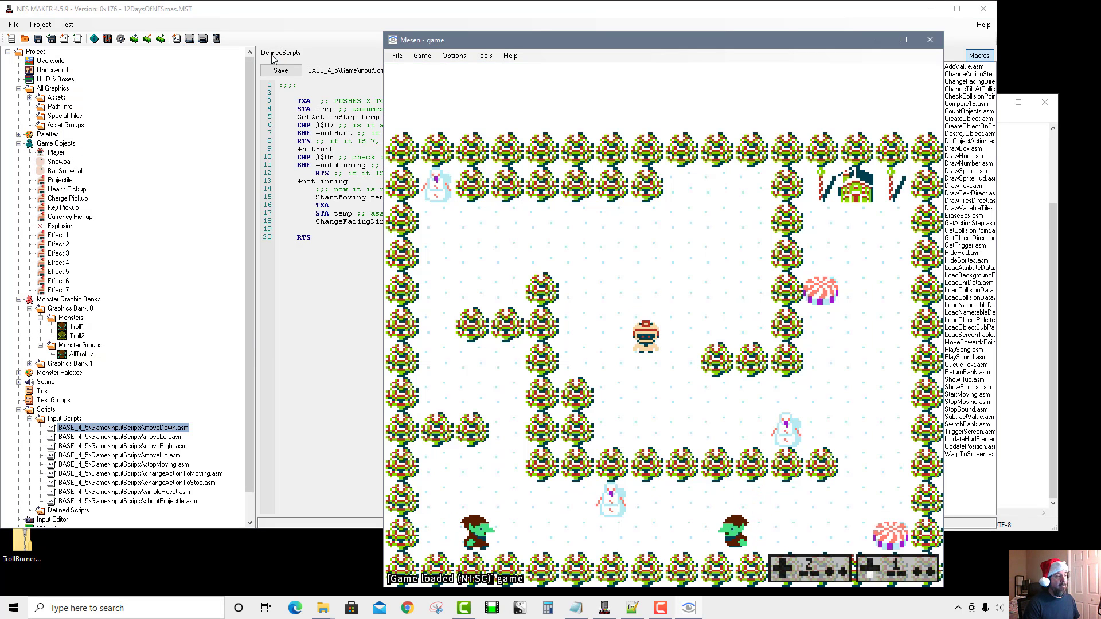
key("Right")
key("Up")
key("Right")
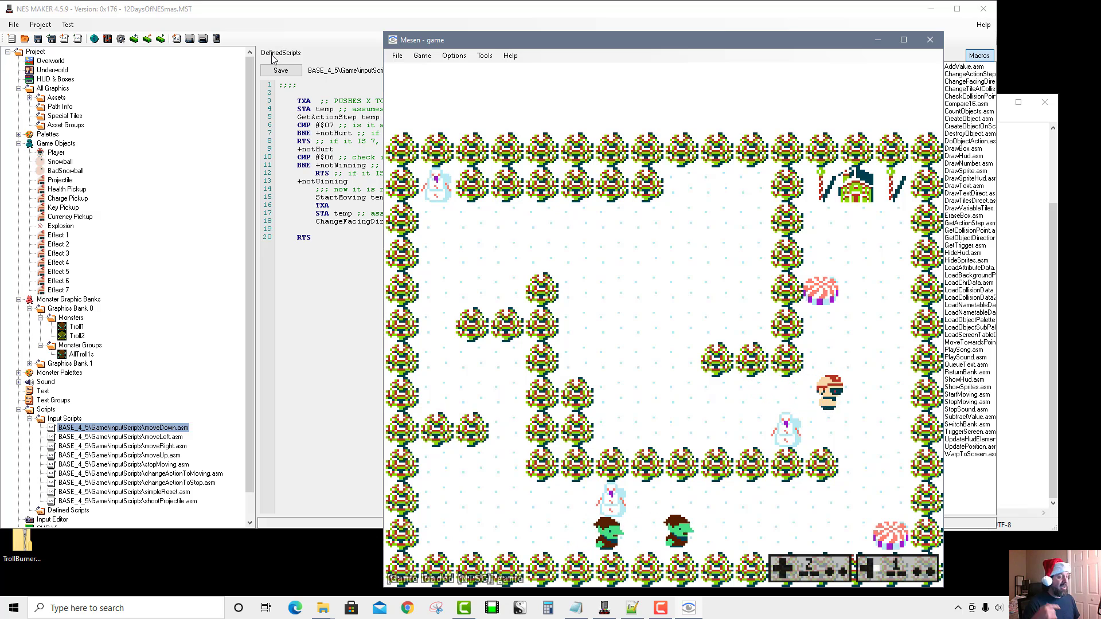
key("Up")
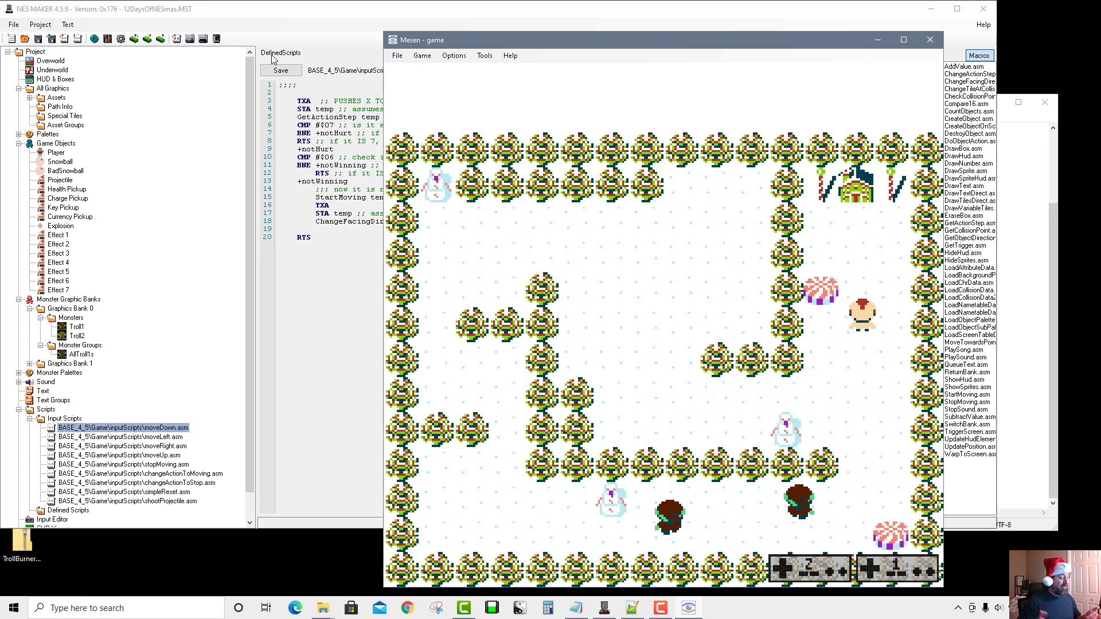
key("Up")
key("Down")
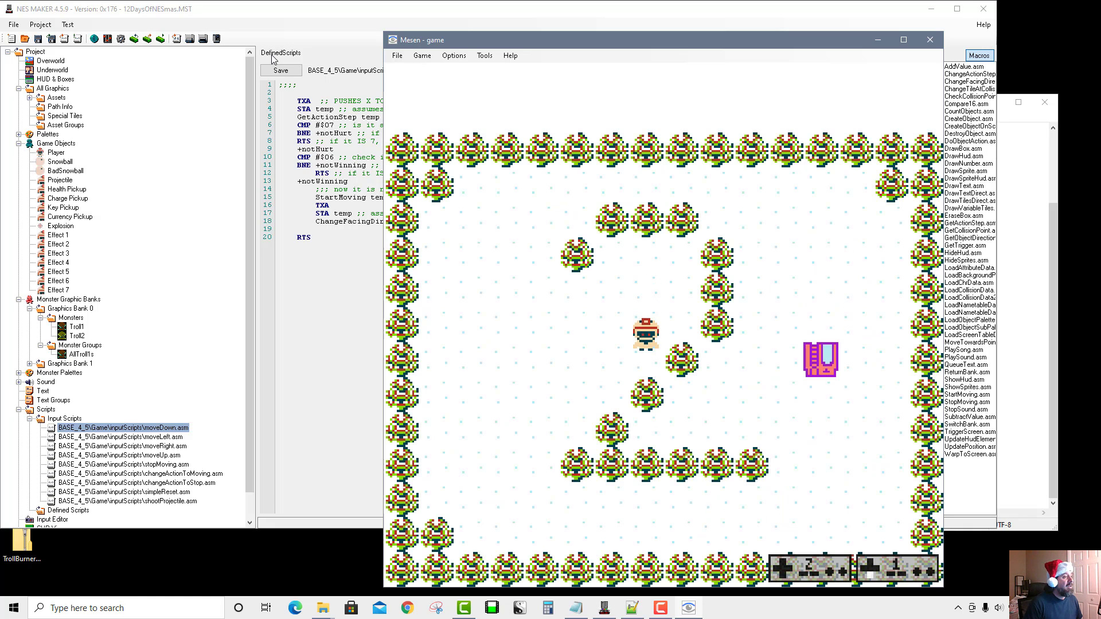
Step: Walk the Player around the lower trees and up into the prize tile to test the victory action
key("Left")
key("Down")
key("Left")
key("Down")
key("Down")
key("Right")
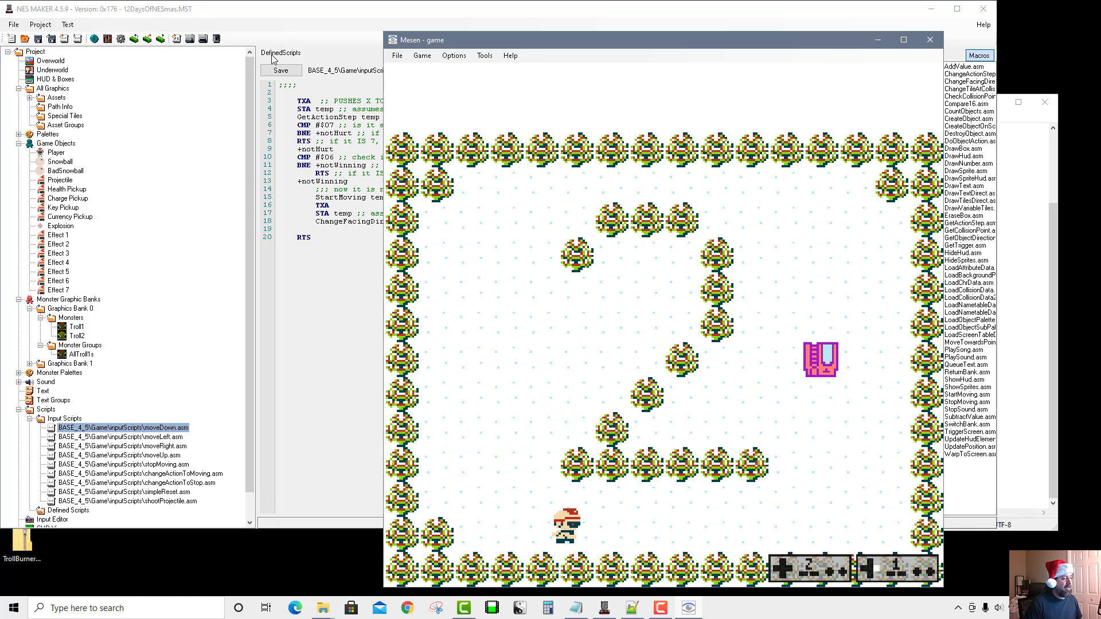
key("Up")
key("Up")
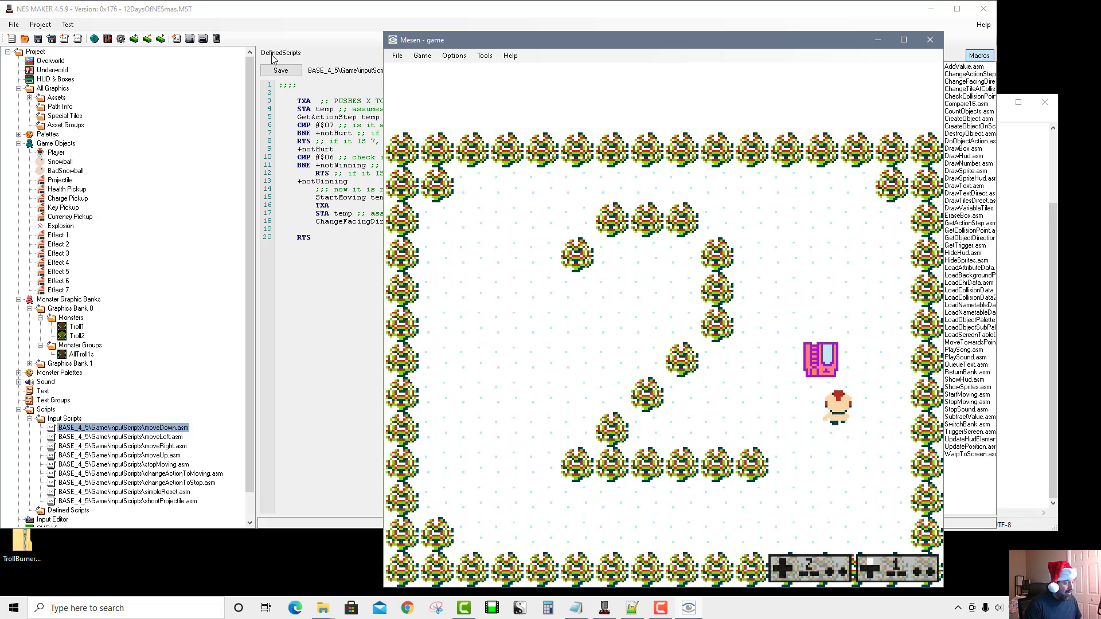
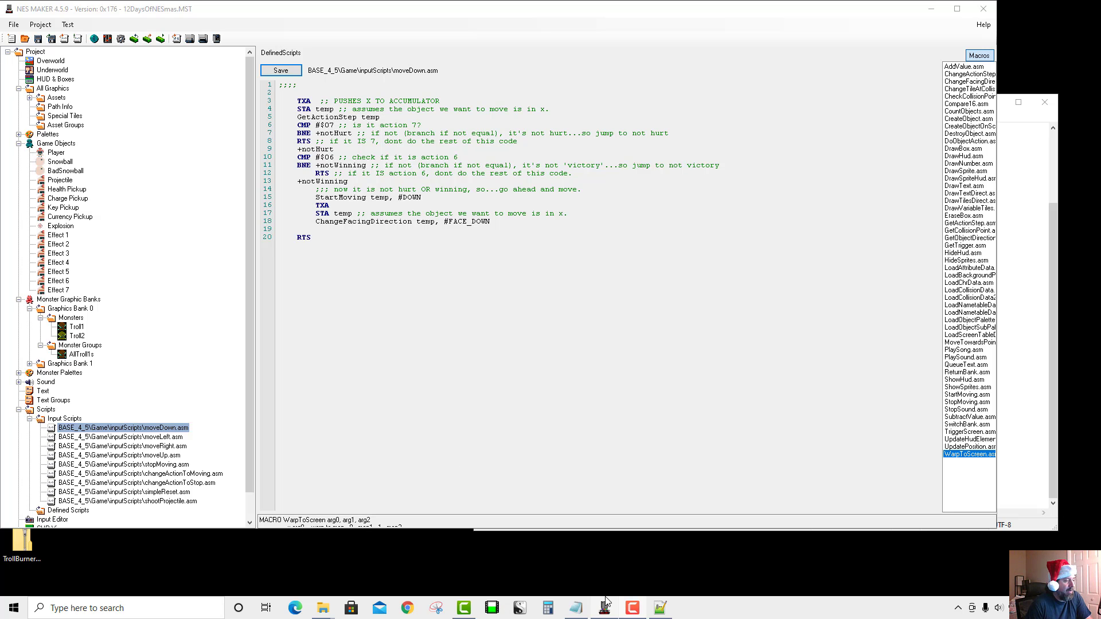
Step: Switch to TimerEndScripts.asm in Notepad++, close the find results, and examine the WarpToScreen arguments under goToWarp_action
mouse_move(661, 612)
left_click(645, 559)
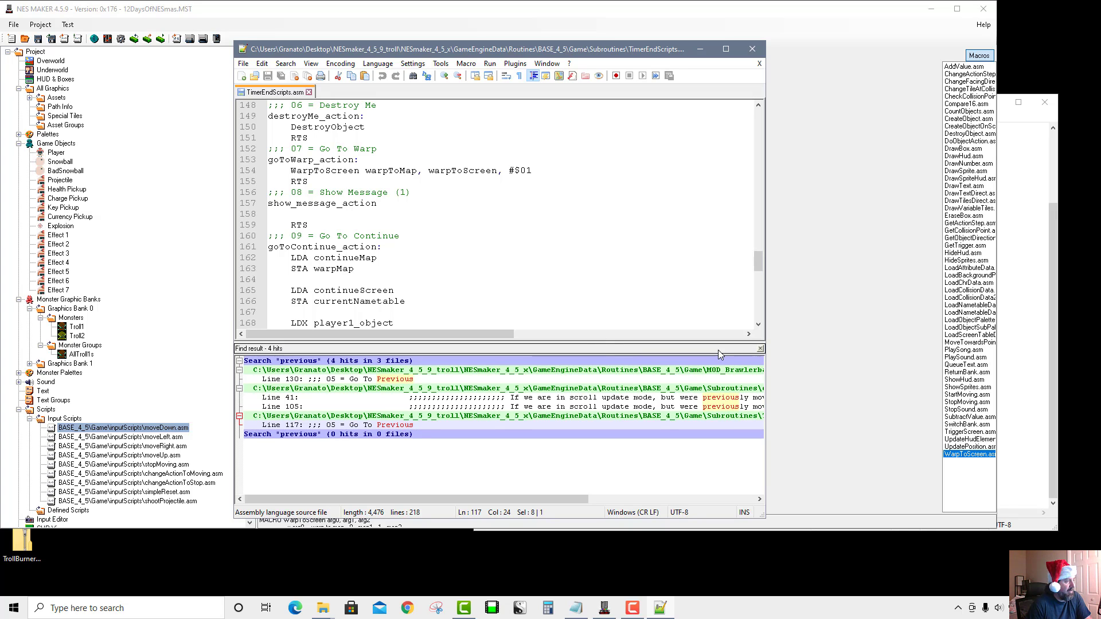
left_click(760, 349)
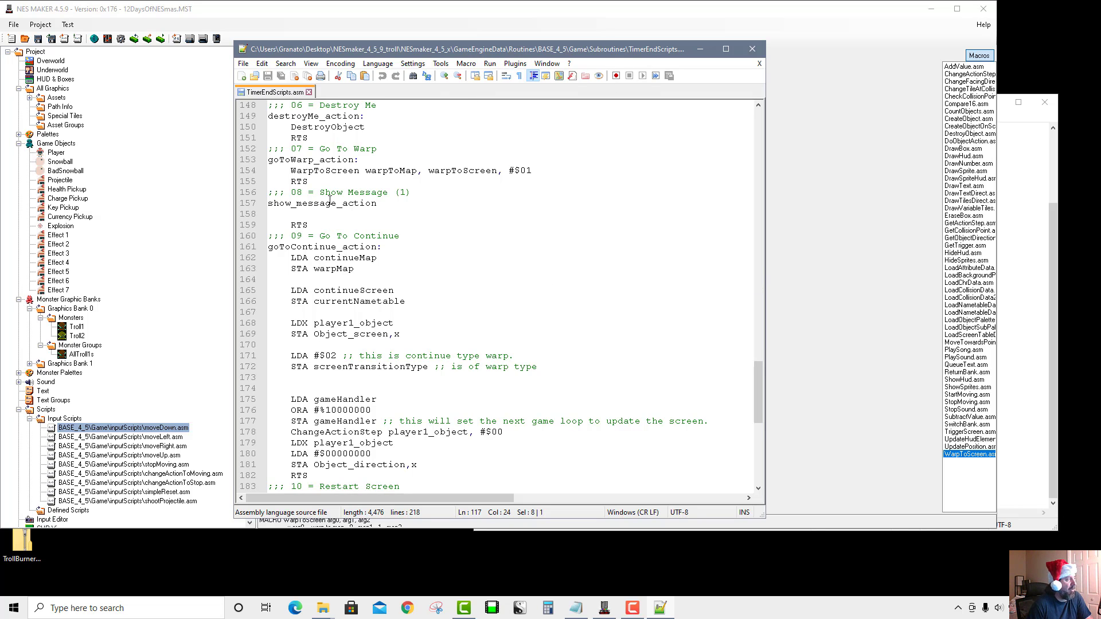
double_click(291, 161)
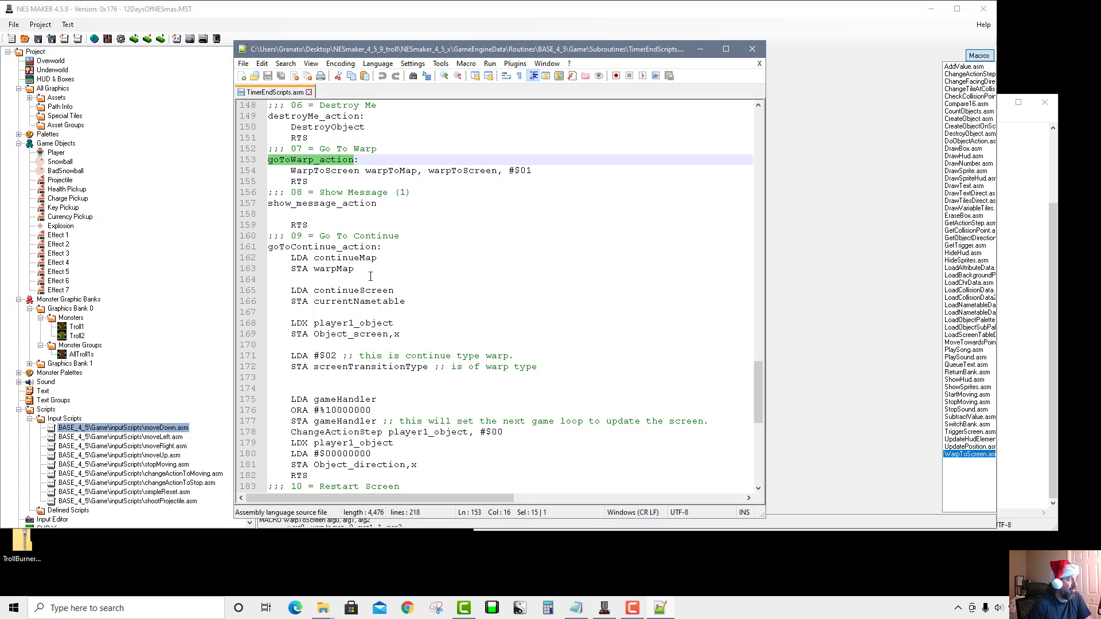
left_click_drag(291, 171, 361, 172)
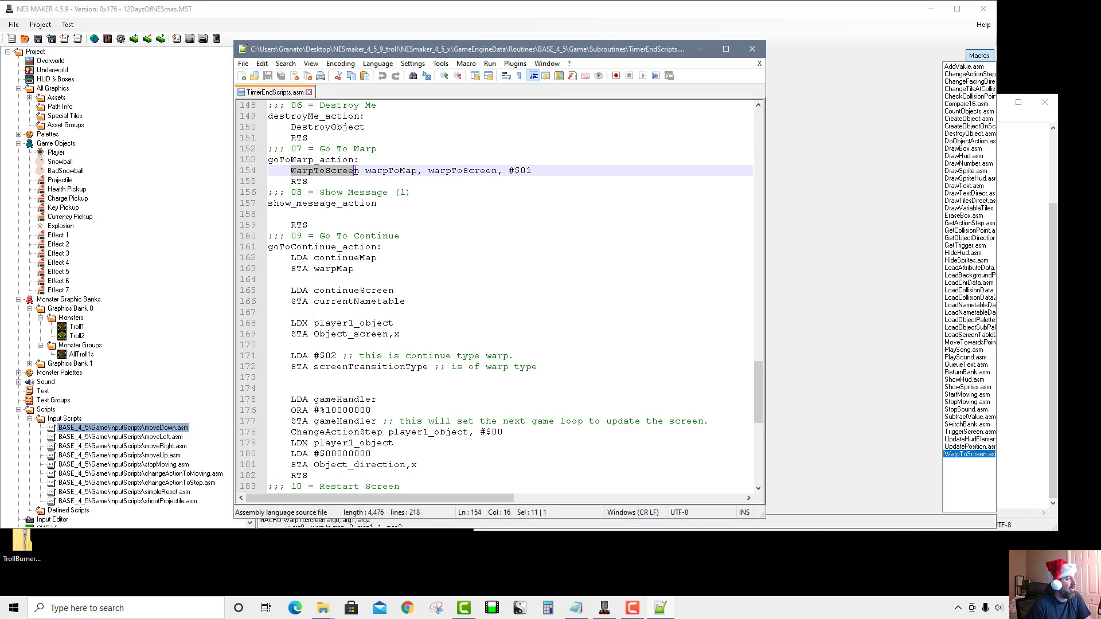
key("Down")
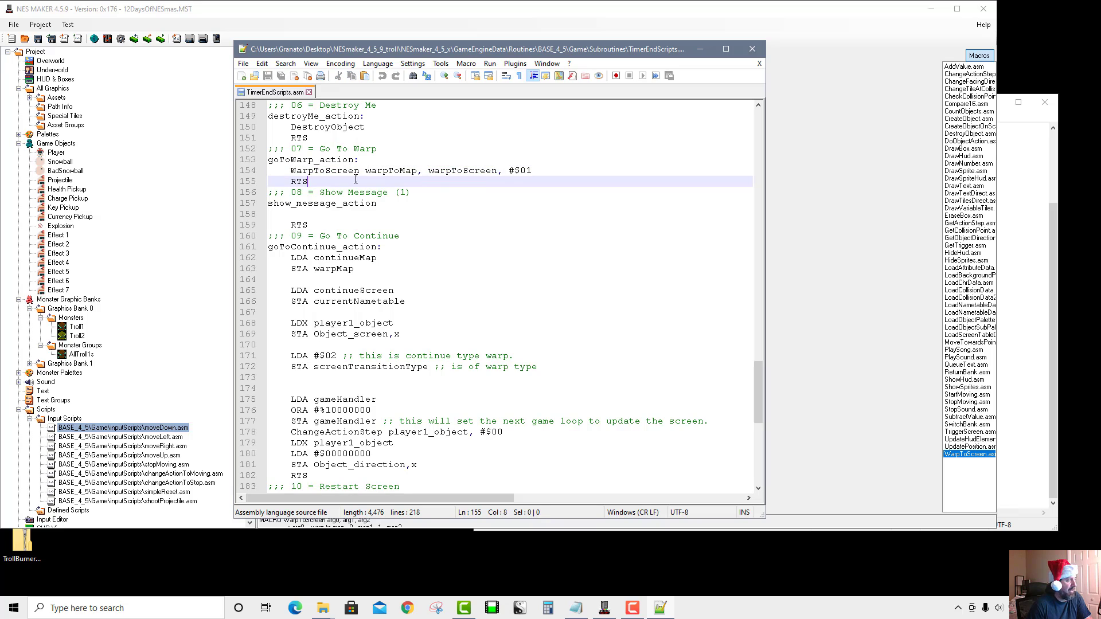
double_click(309, 171)
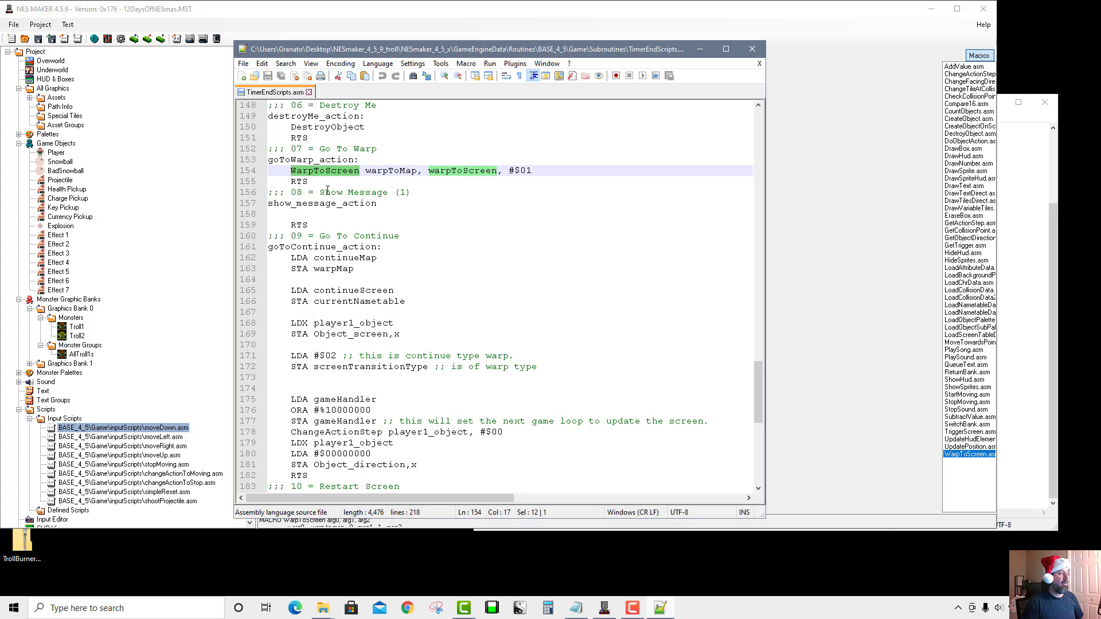
left_click(462, 171)
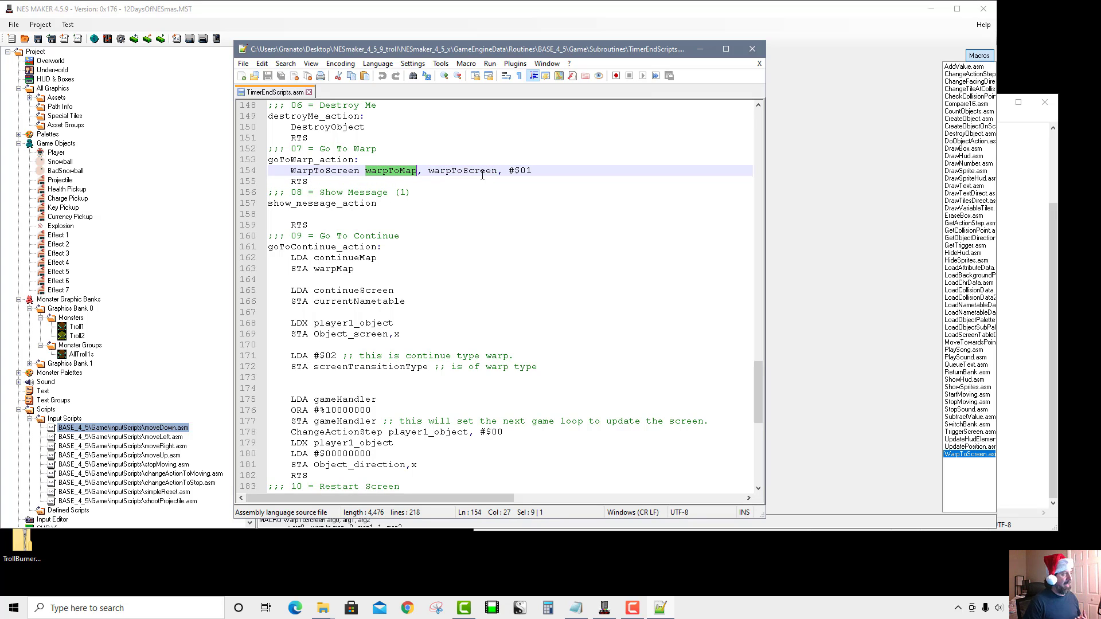
double_click(462, 170)
double_click(528, 170)
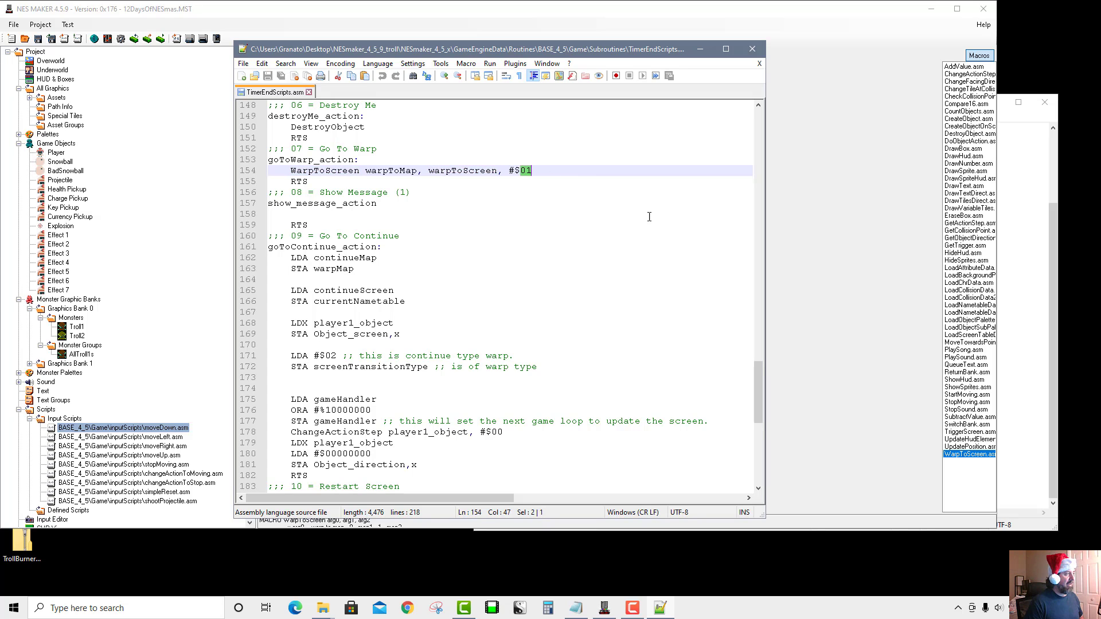
Step: Return to NES MAKER and enlarge the WarpToScreen macro description to read its screen transition type argument
left_click(835, 470)
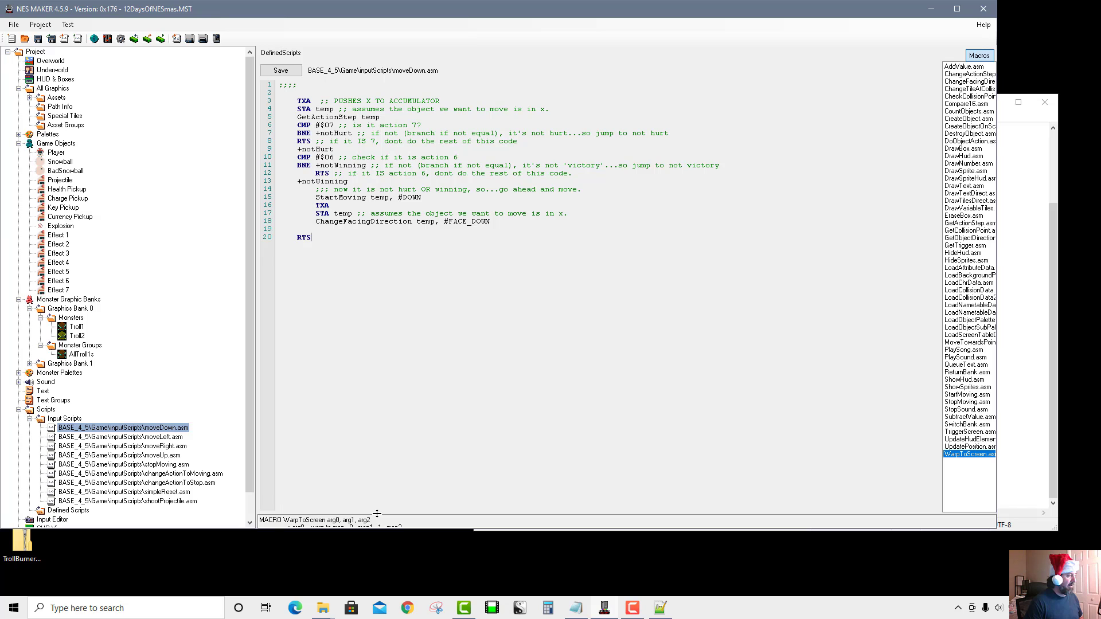
left_click_drag(376, 514, 385, 393)
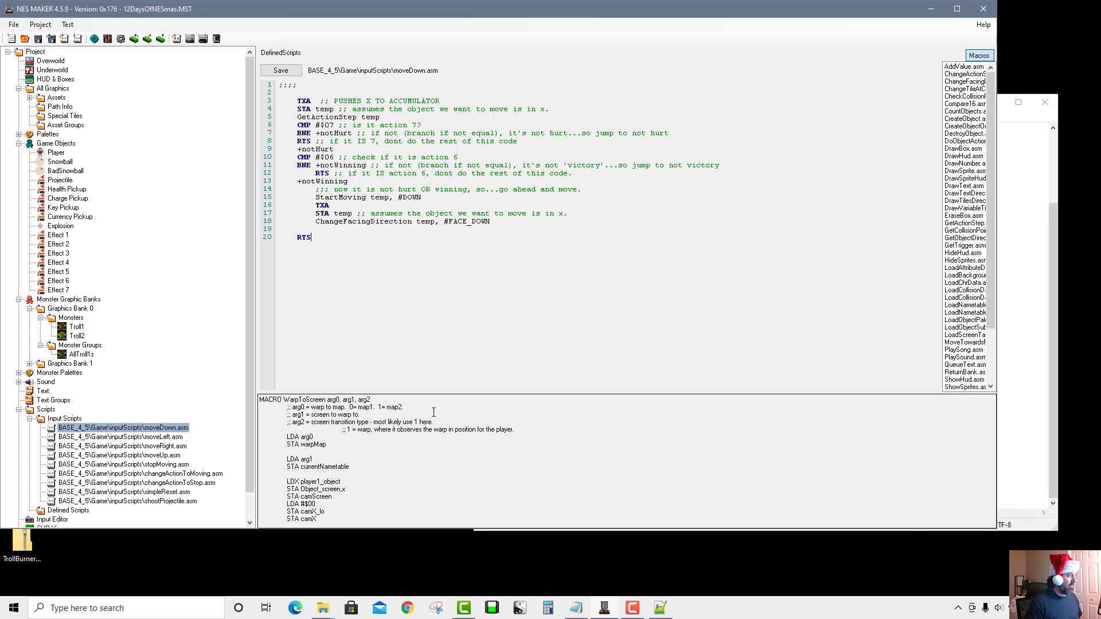
double_click(342, 422)
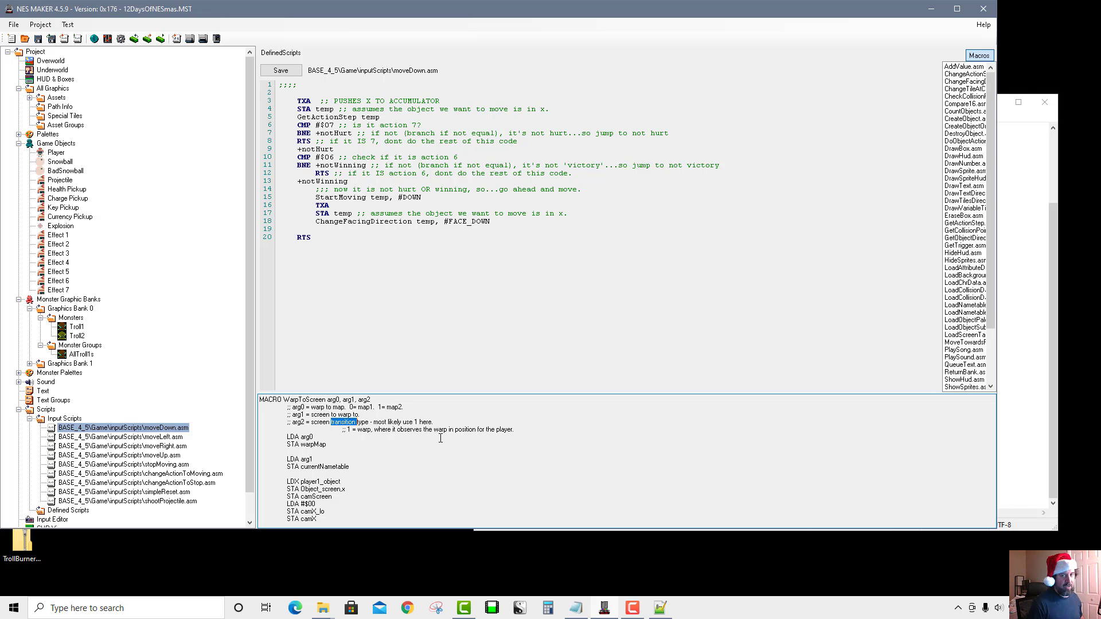
Step: Recheck the WarpToScreen call under goToWarp_action in TimerEndScripts.asm, then minimize Notepad++
left_click(631, 609)
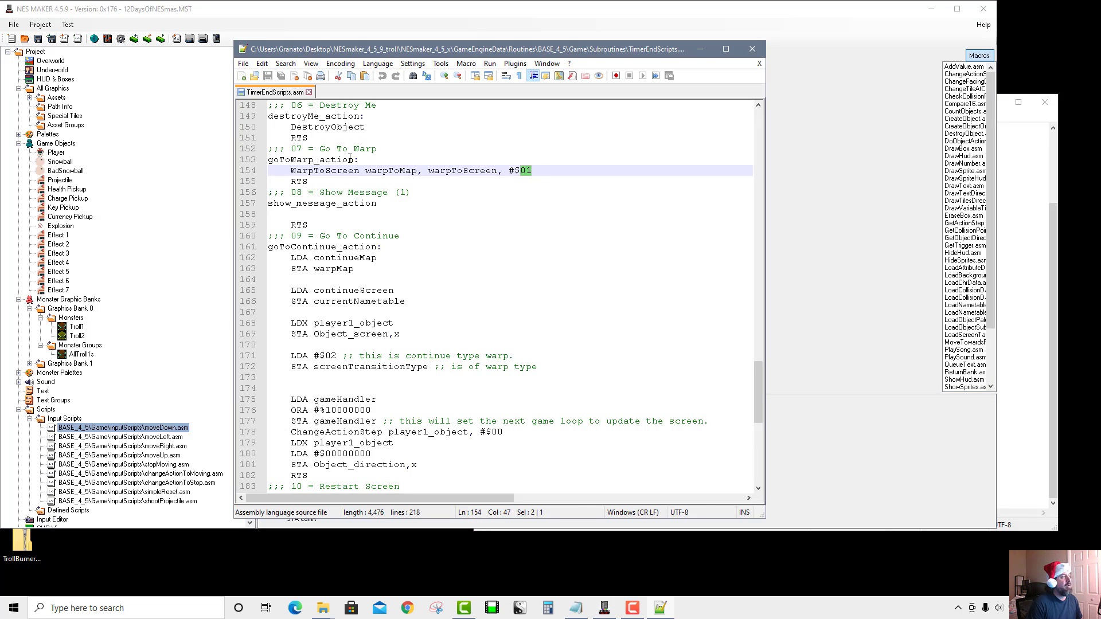
double_click(324, 170)
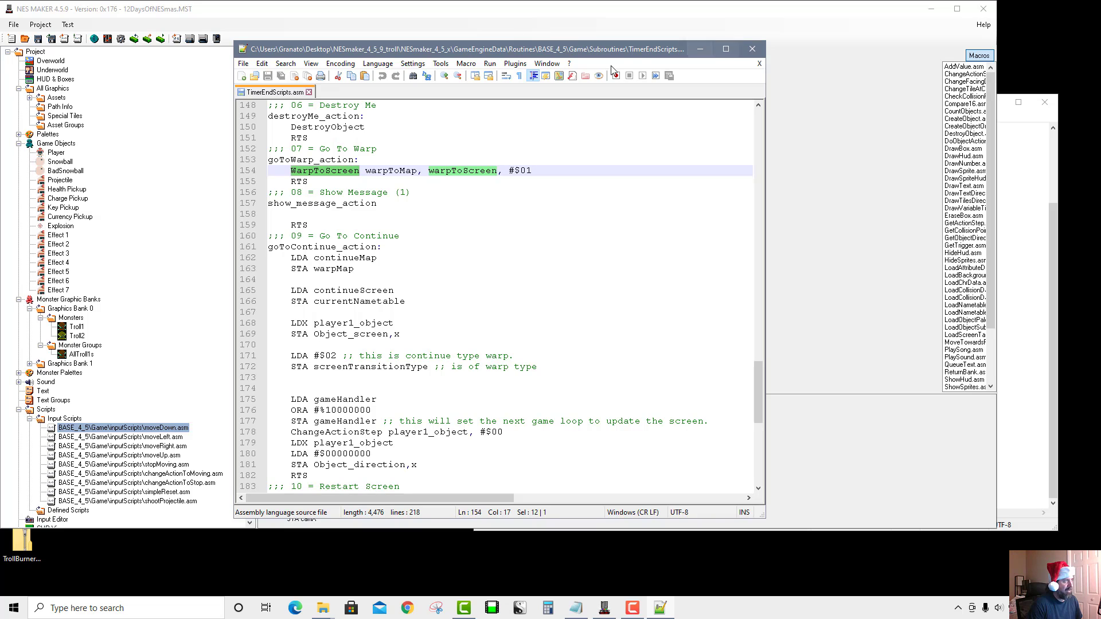
left_click(301, 181)
left_click(301, 171)
double_click(301, 171)
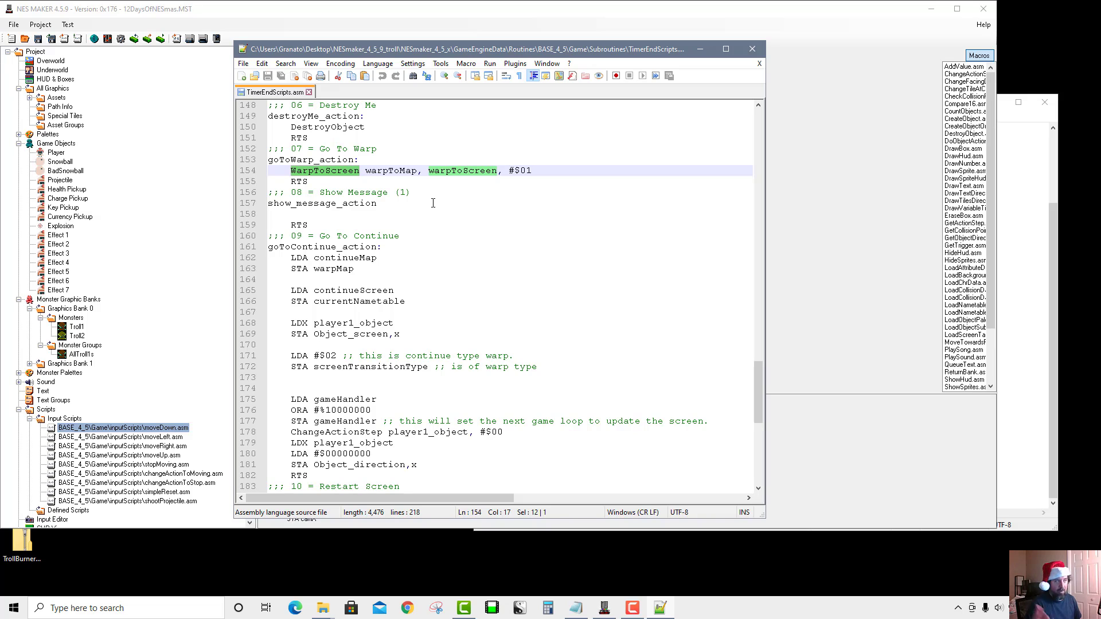
left_click(692, 50)
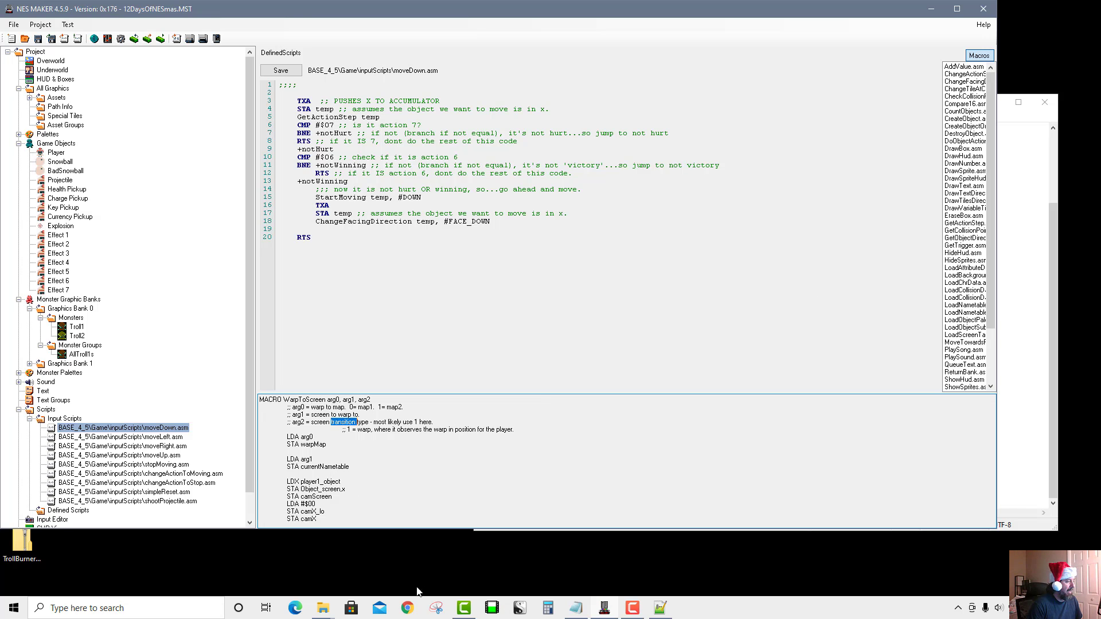
Step: Switch to the Game folder window in File Explorer and browse from NESmaker_4_5_9_troll to NESmaker_4_5_x\GameEngineData\Routines
left_click(327, 612)
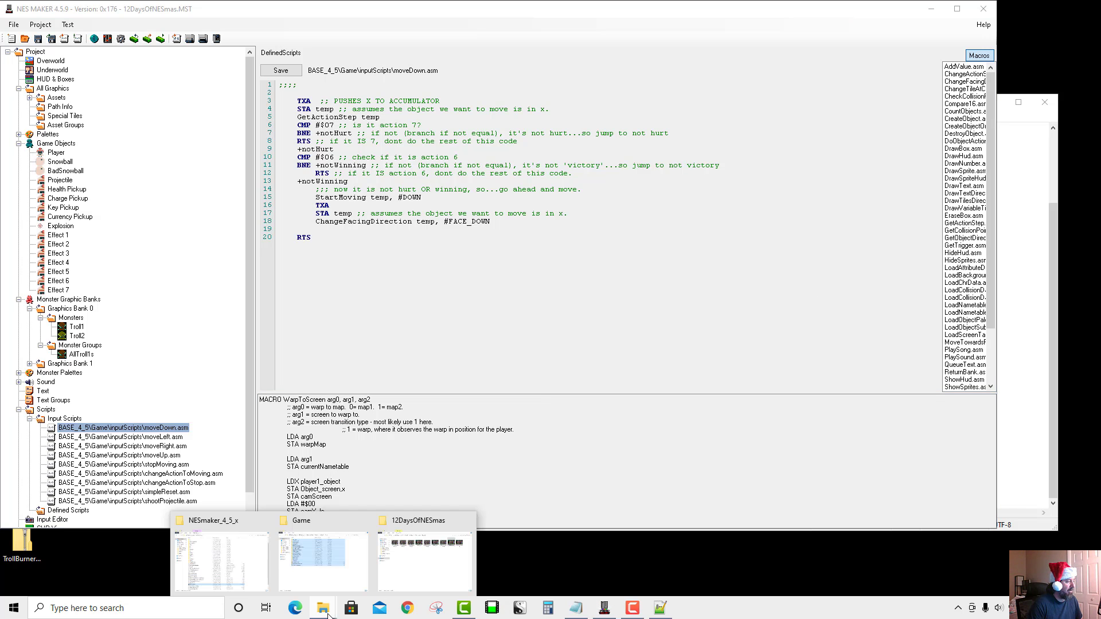
left_click(325, 573)
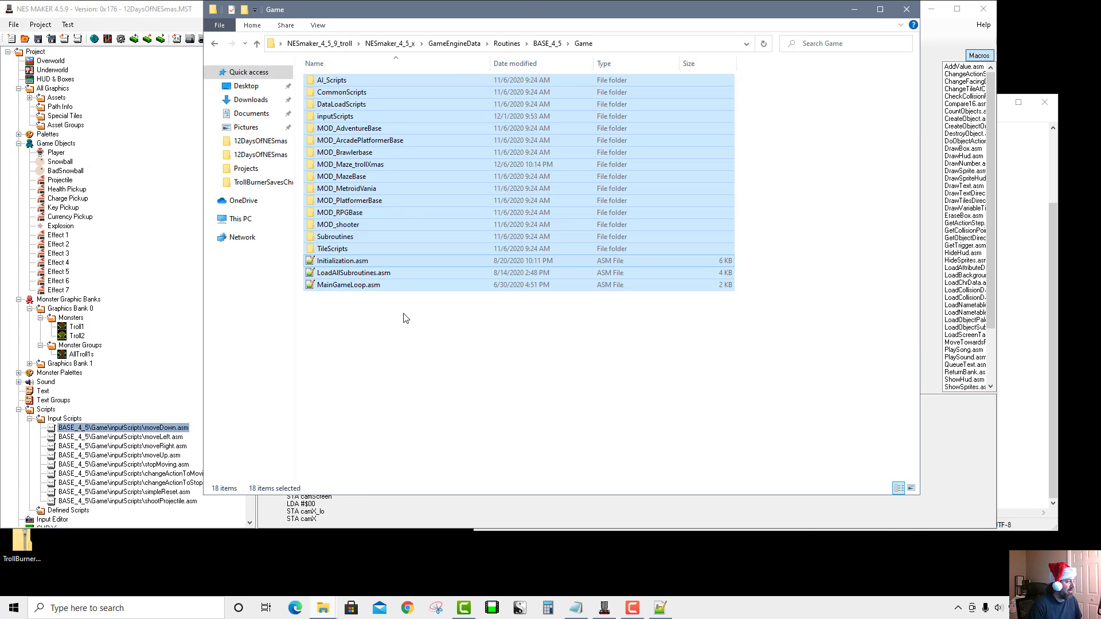
left_click(333, 46)
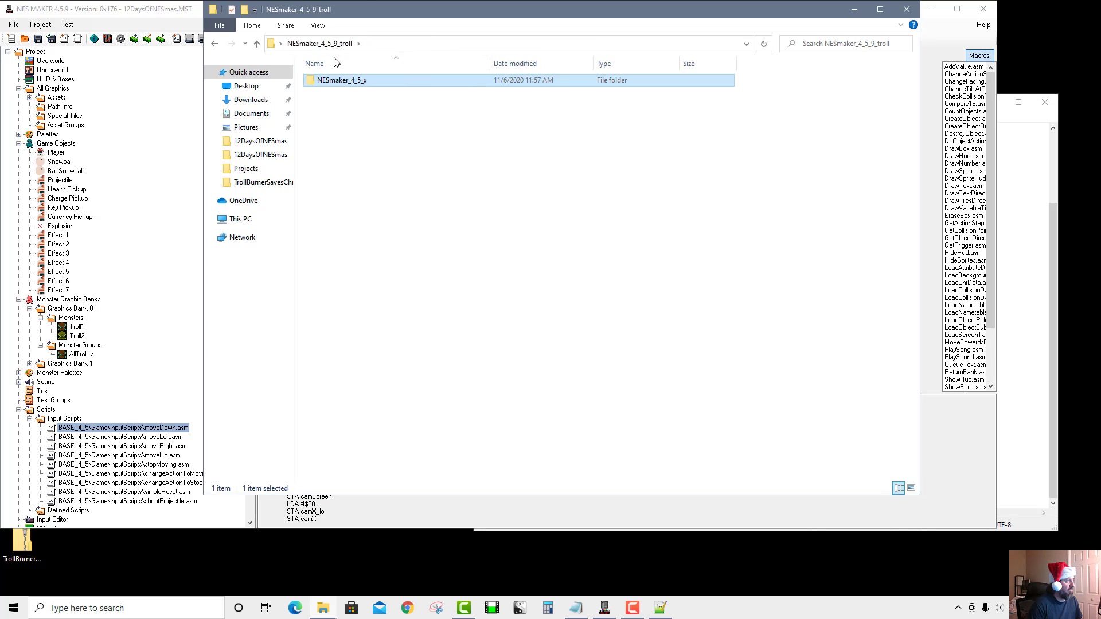
double_click(346, 81)
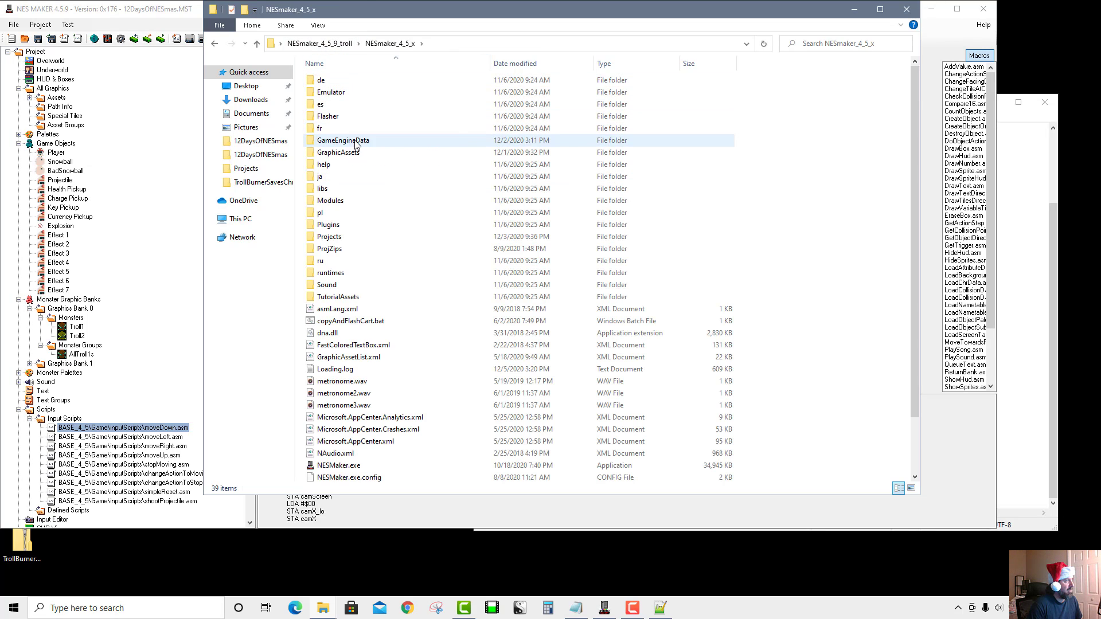
double_click(367, 140)
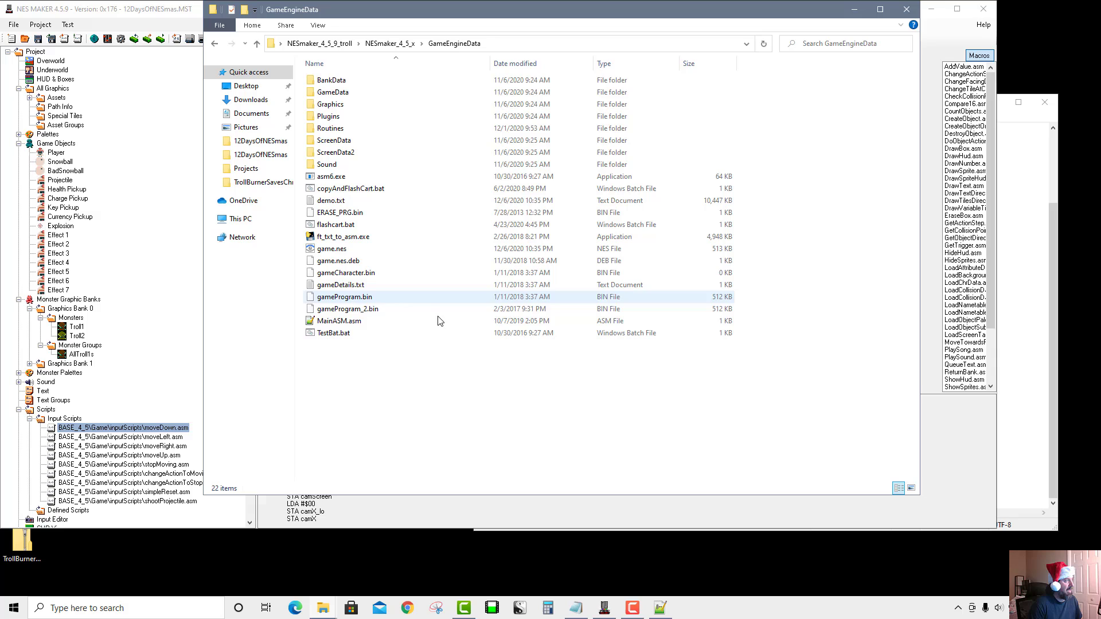
double_click(349, 133)
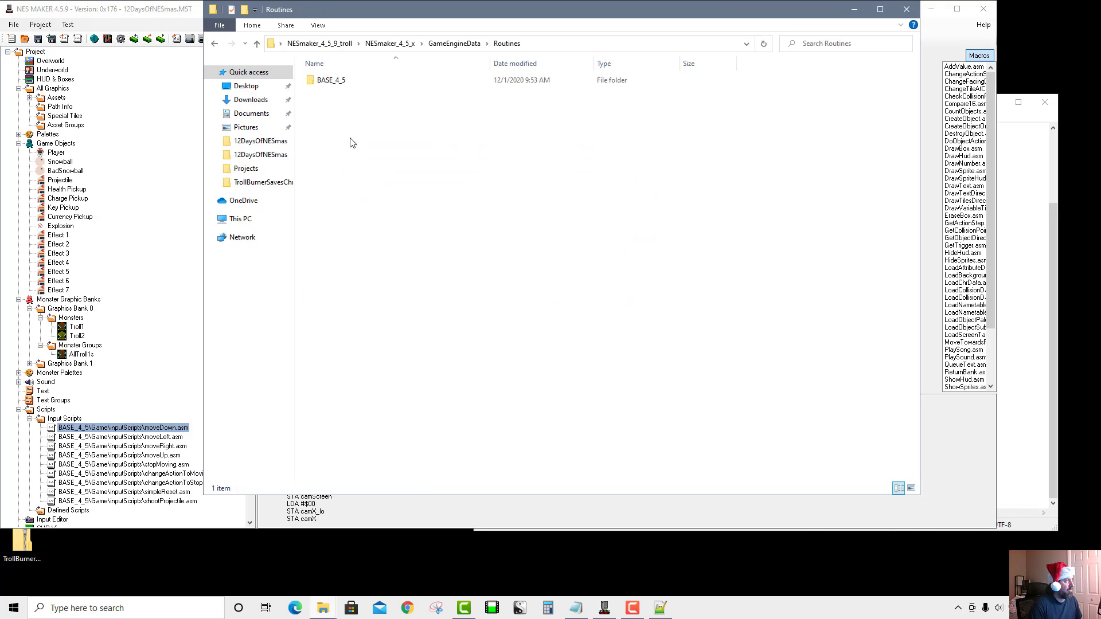
Step: Open WarpToScreen.asm from BASE_4_5\System\Macros in Notepad++ and read the macro's arguments
left_click(338, 85)
double_click(338, 85)
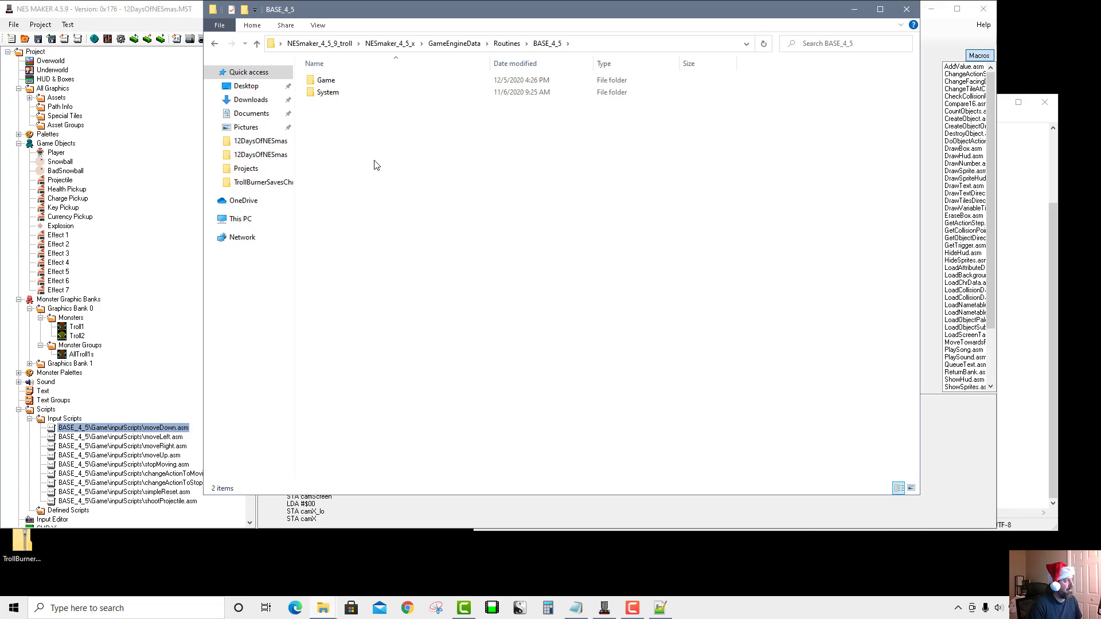
double_click(328, 94)
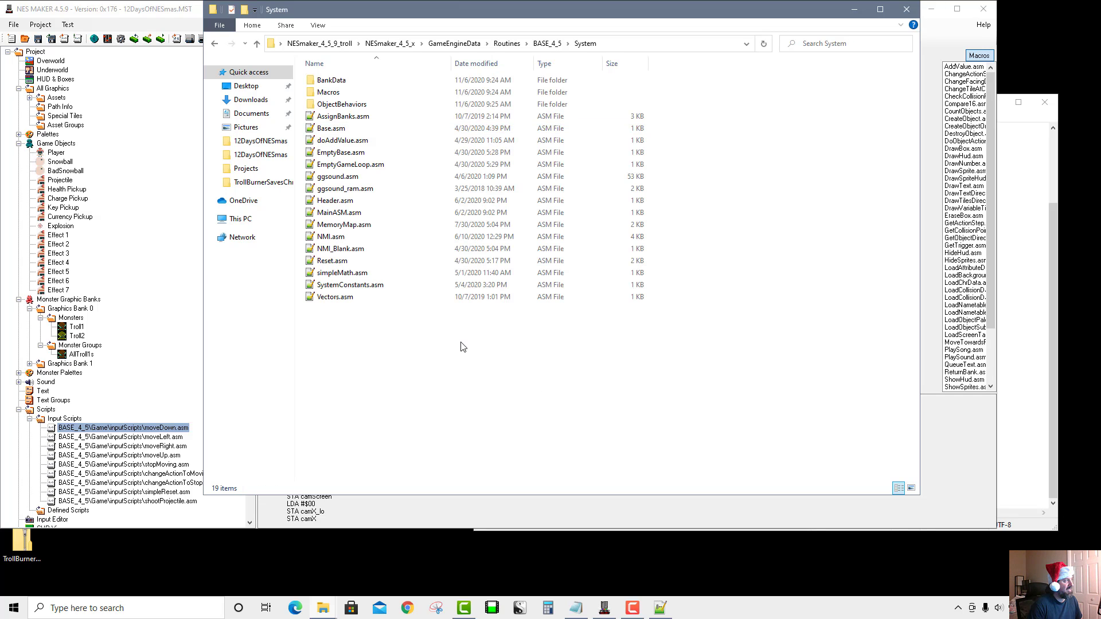
double_click(332, 93)
scroll(900, 246, "down", 6)
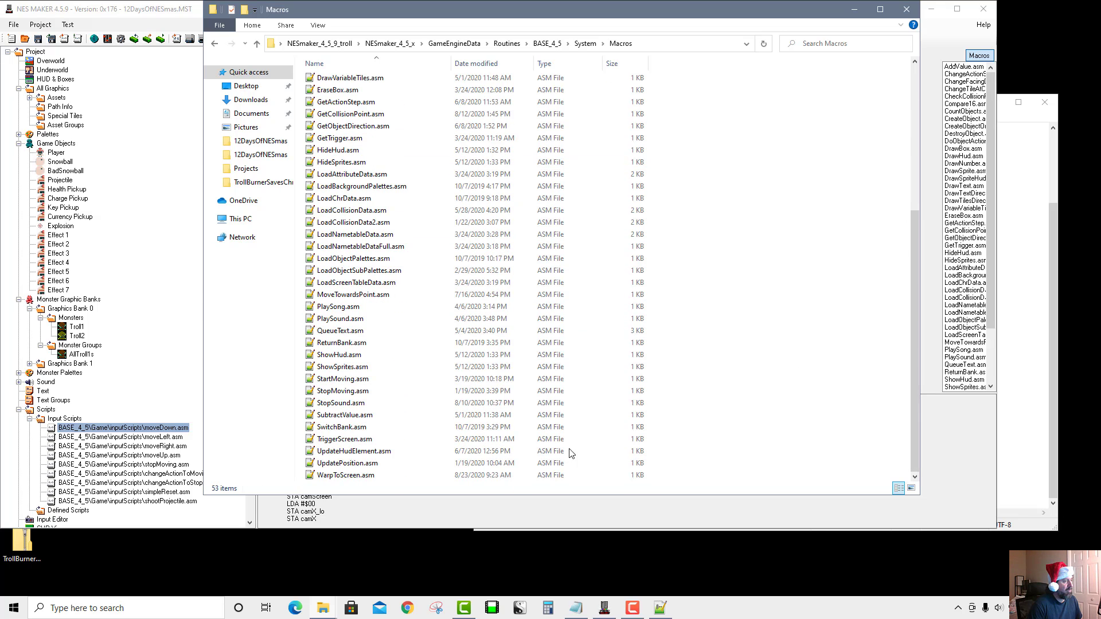
double_click(343, 476)
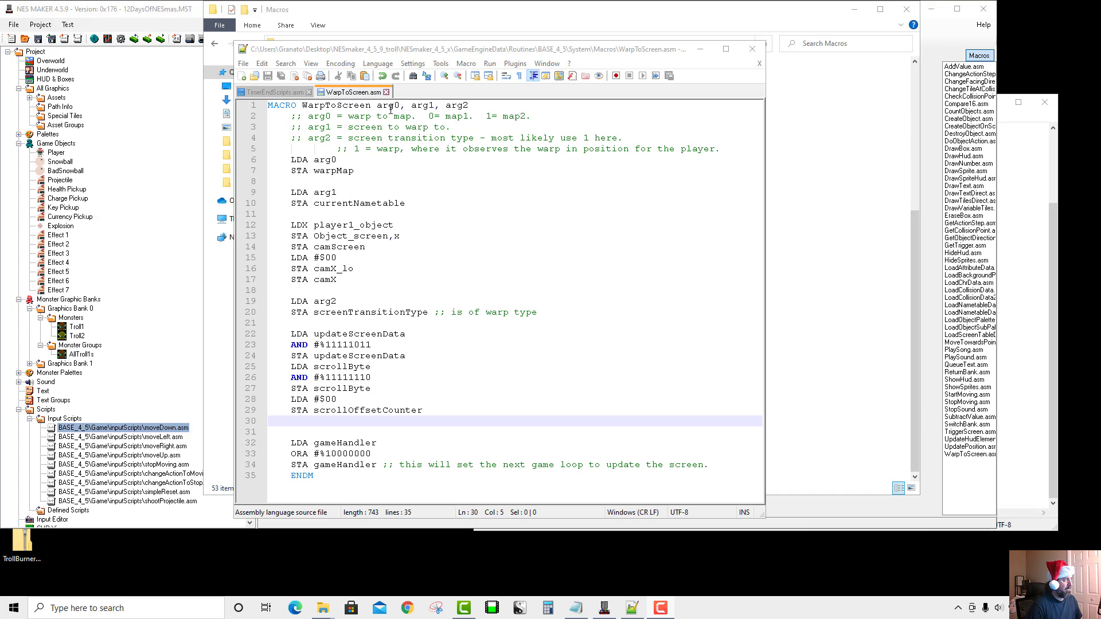
left_click(391, 109)
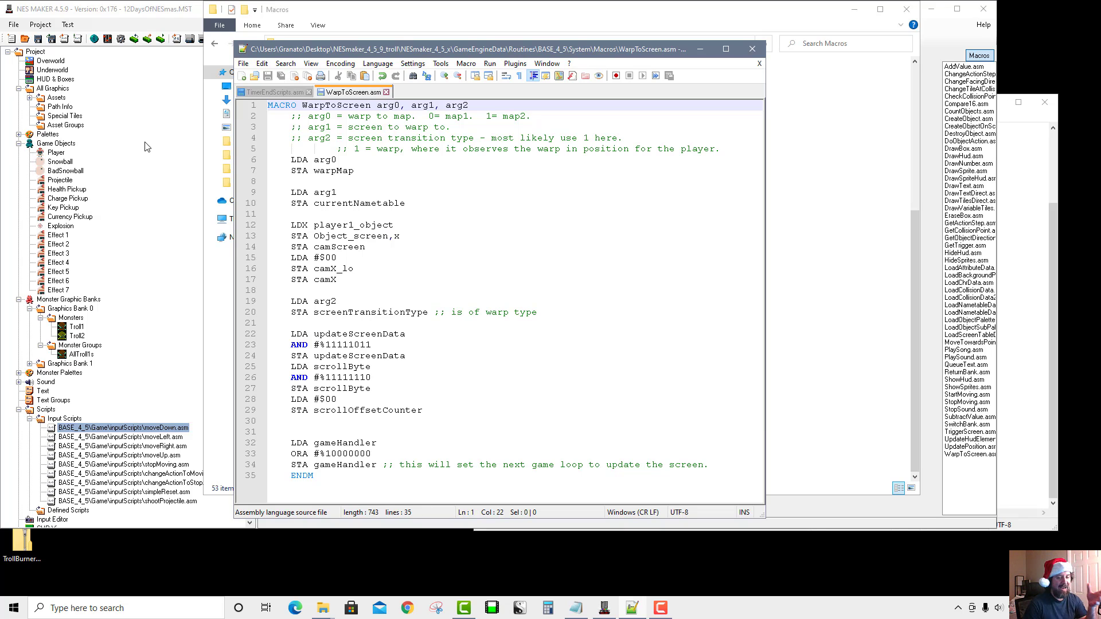
Step: Return to NES MAKER, open the changeActionToStop.asm input script, and copy its "ChangeActionStep temp, #$00" call
left_click(114, 10)
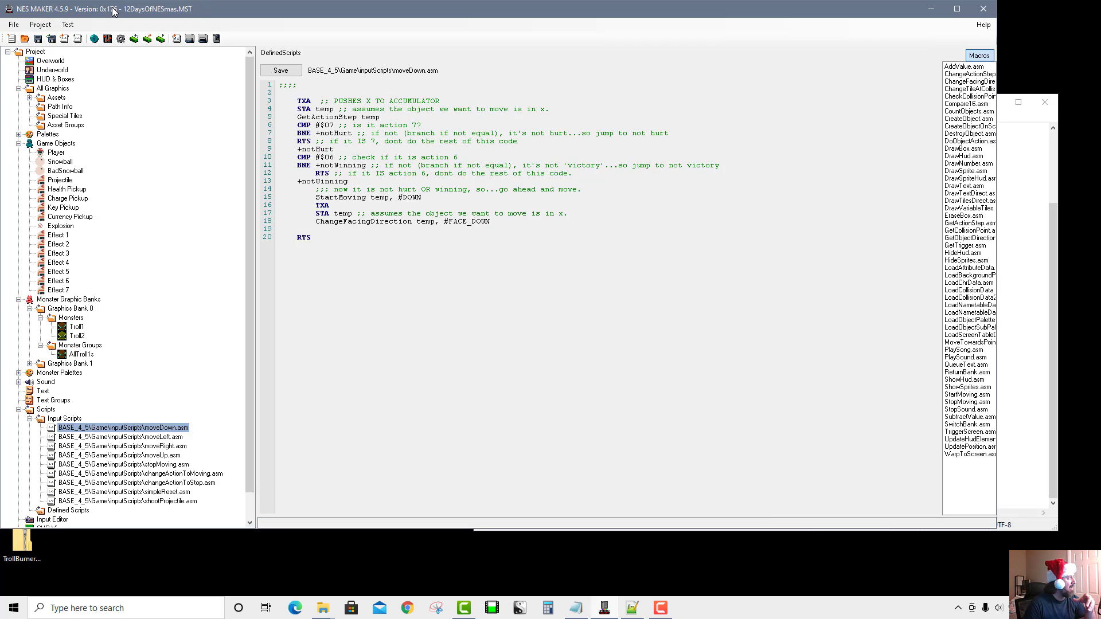
scroll(242, 441, "down", 1)
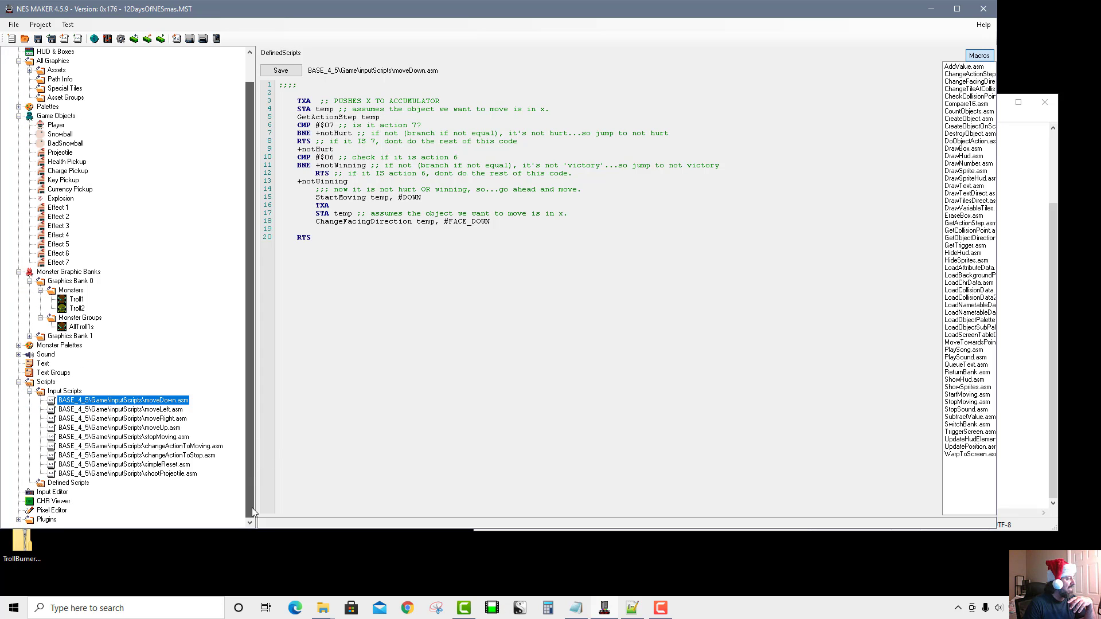
left_click(171, 457)
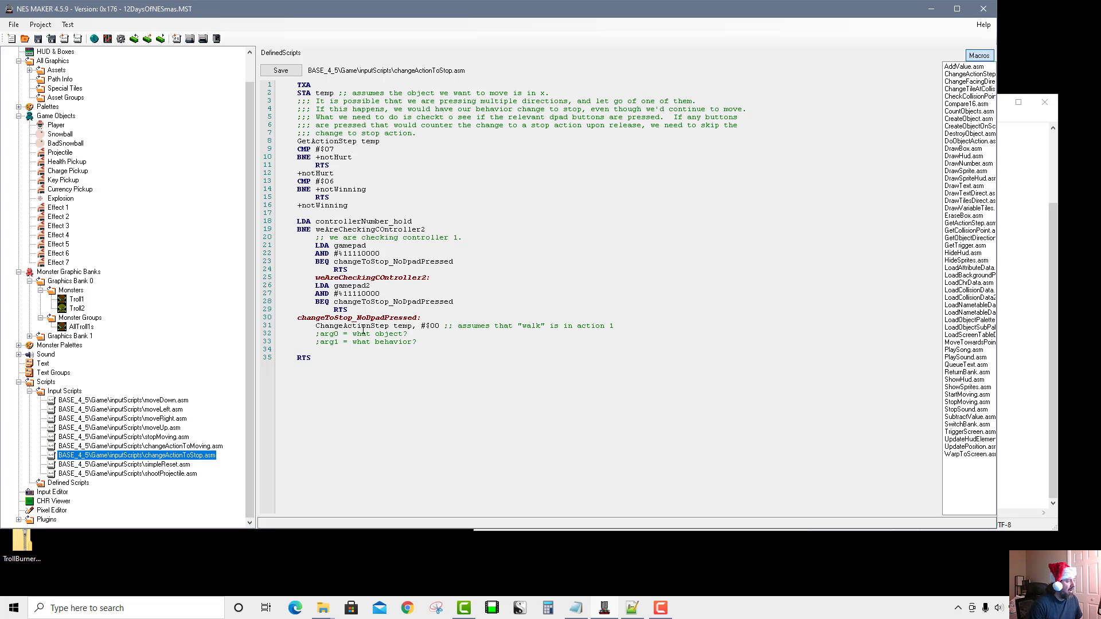
left_click_drag(312, 326, 632, 327)
left_click_drag(445, 325, 312, 326)
key("ctrl+c")
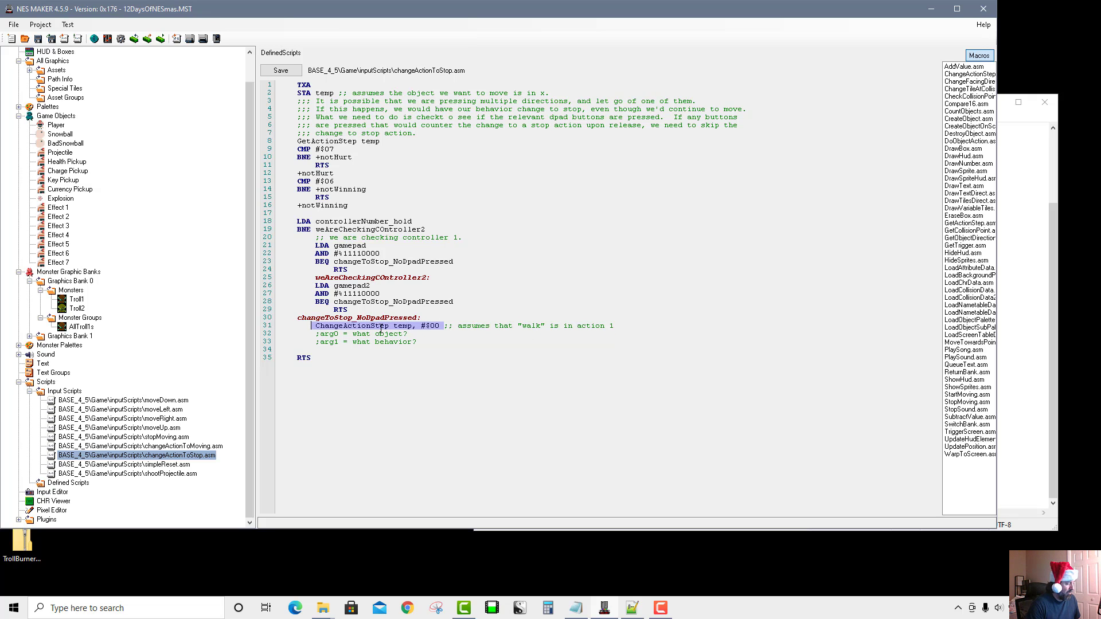
Step: Insert the copied ChangeActionStep call on a new line above LDA arg0 in WarpToScreen.asm, aligned with the code below
left_click(631, 609)
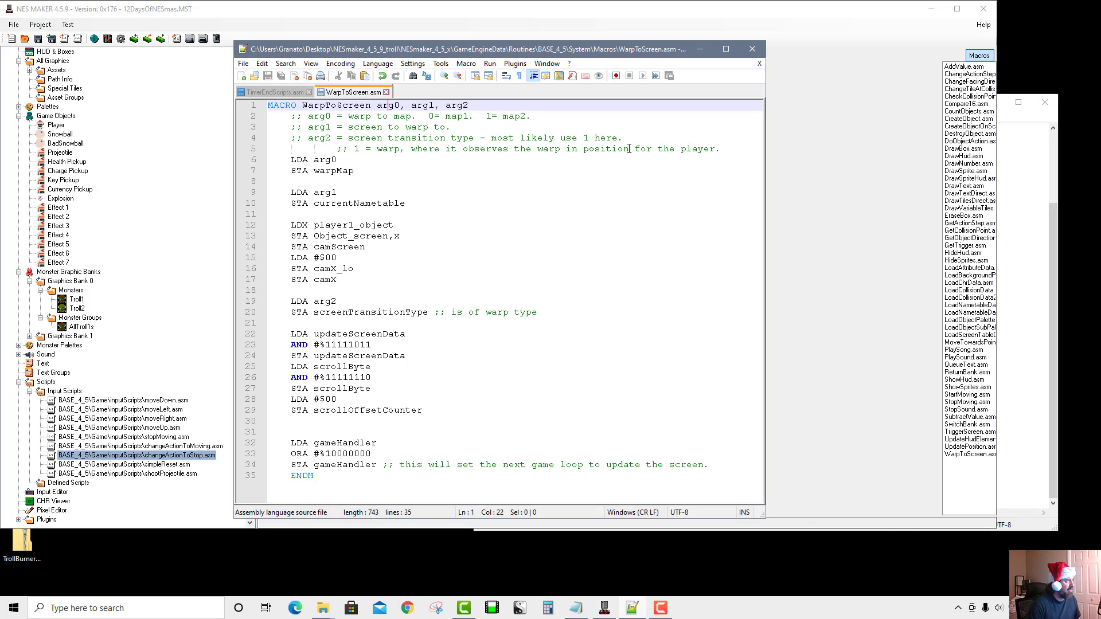
left_click(729, 151)
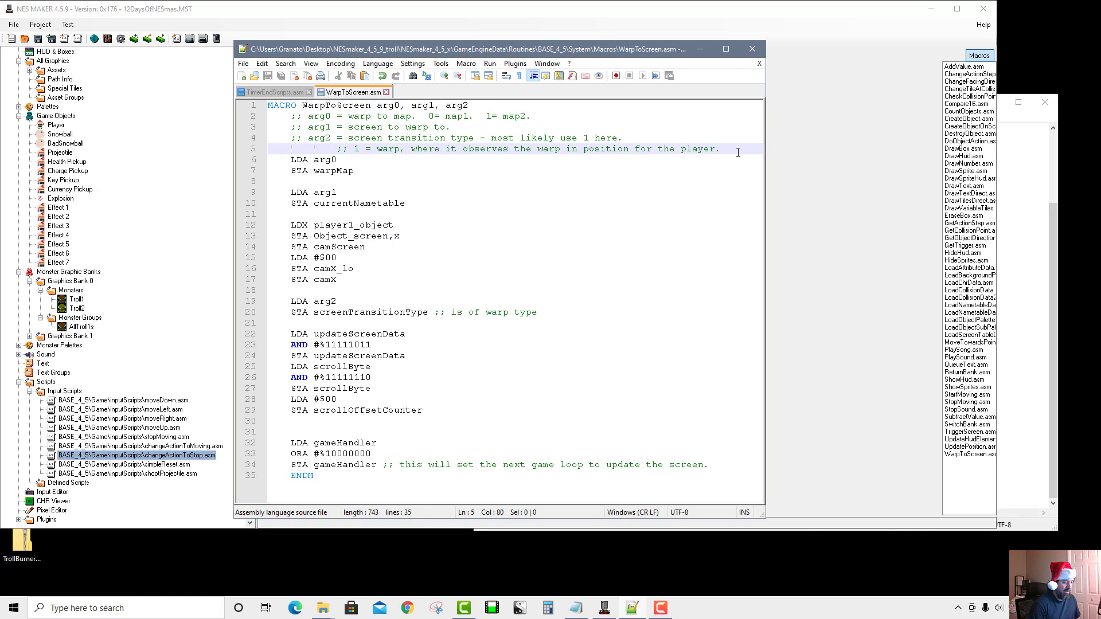
key("Return")
key("Return")
key("ctrl+v")
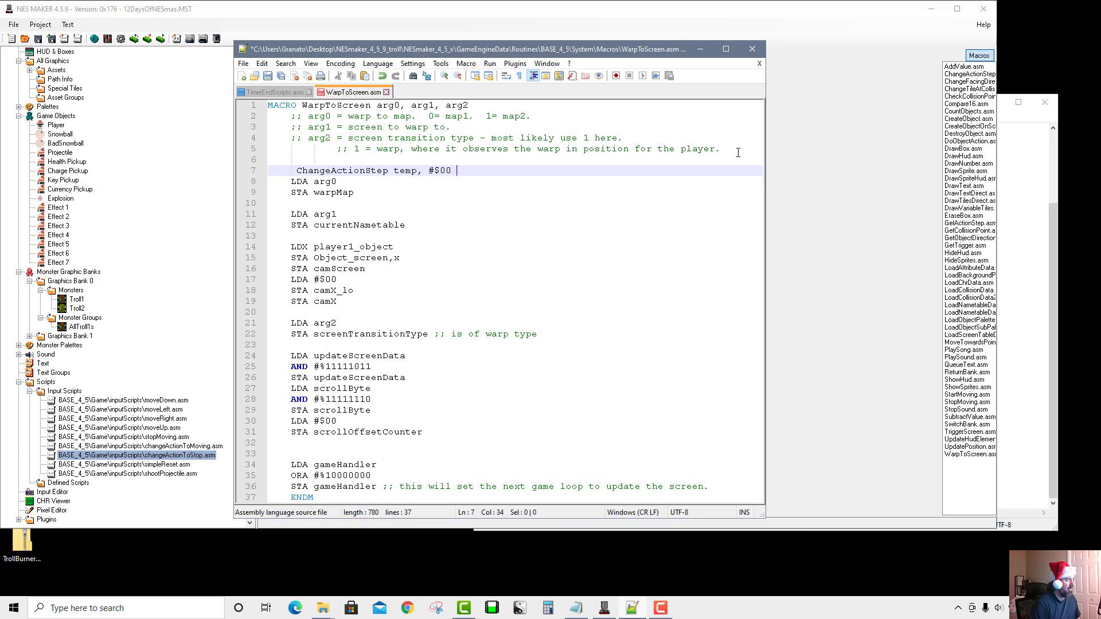
left_click(299, 171)
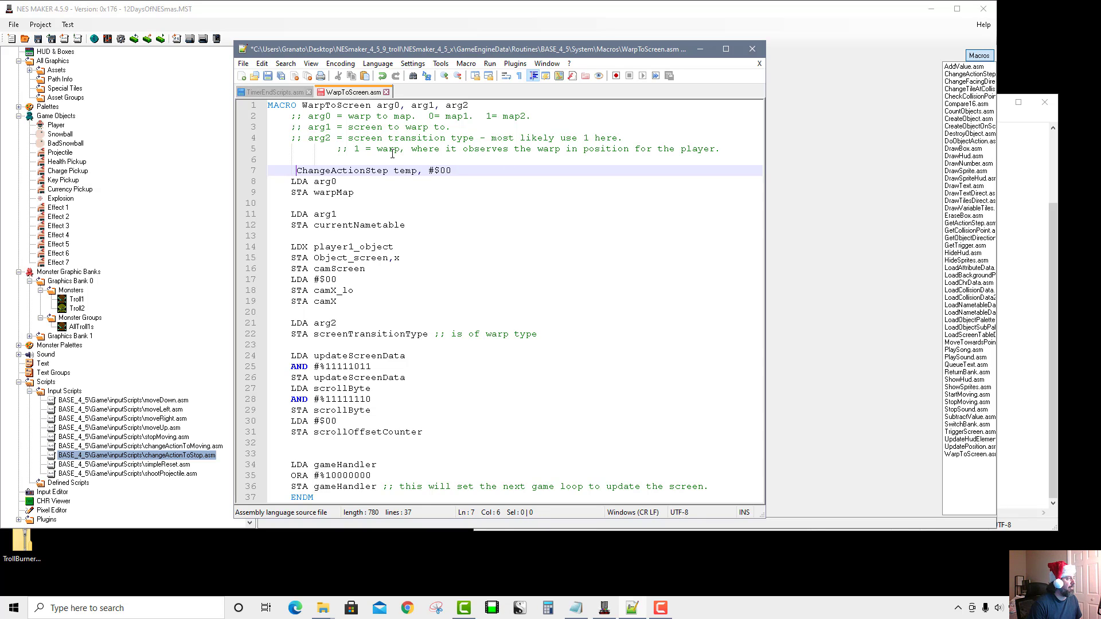
key("BackSpace")
Step: Replace temp with player1_object in the new ChangeActionStep line, keep the action at #$00, and save WarpToScreen.asm
double_click(400, 171)
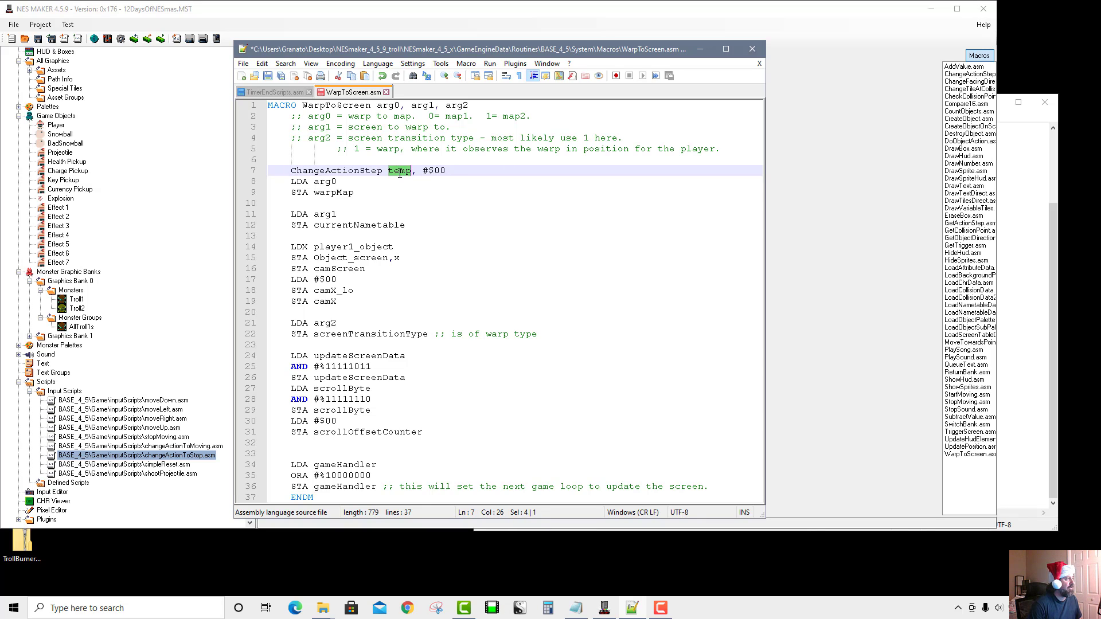
left_click(400, 172)
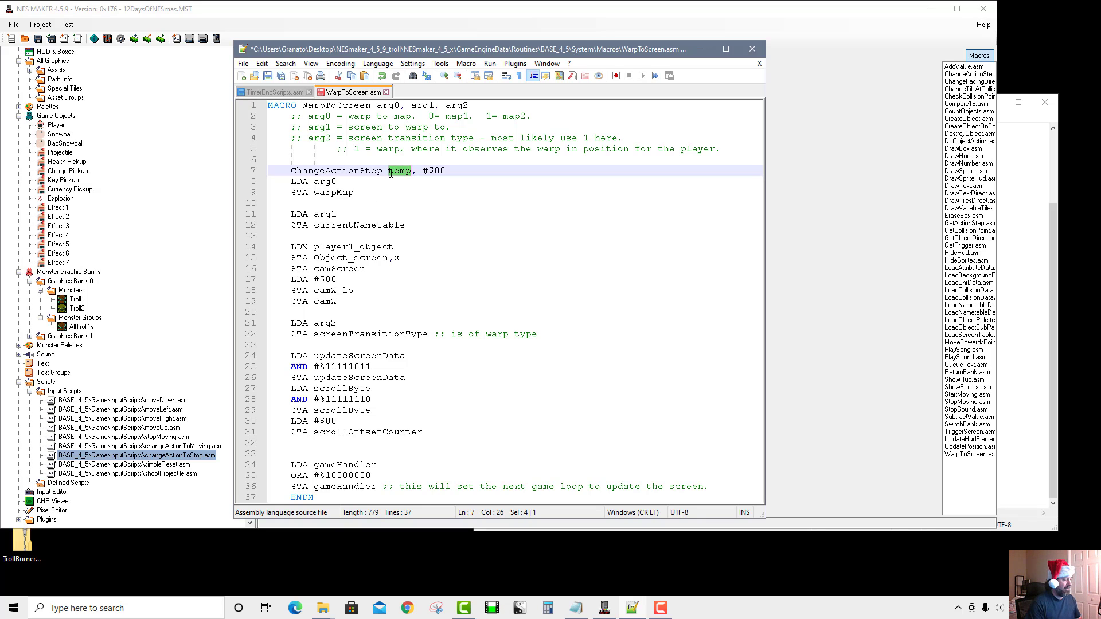
type("player1")
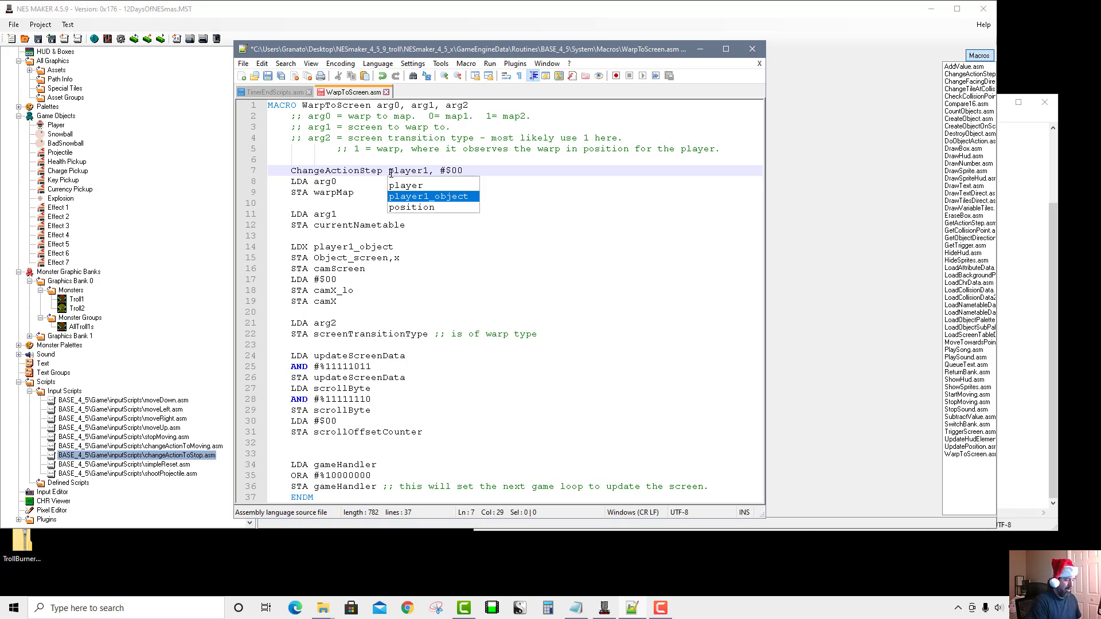
type("_object")
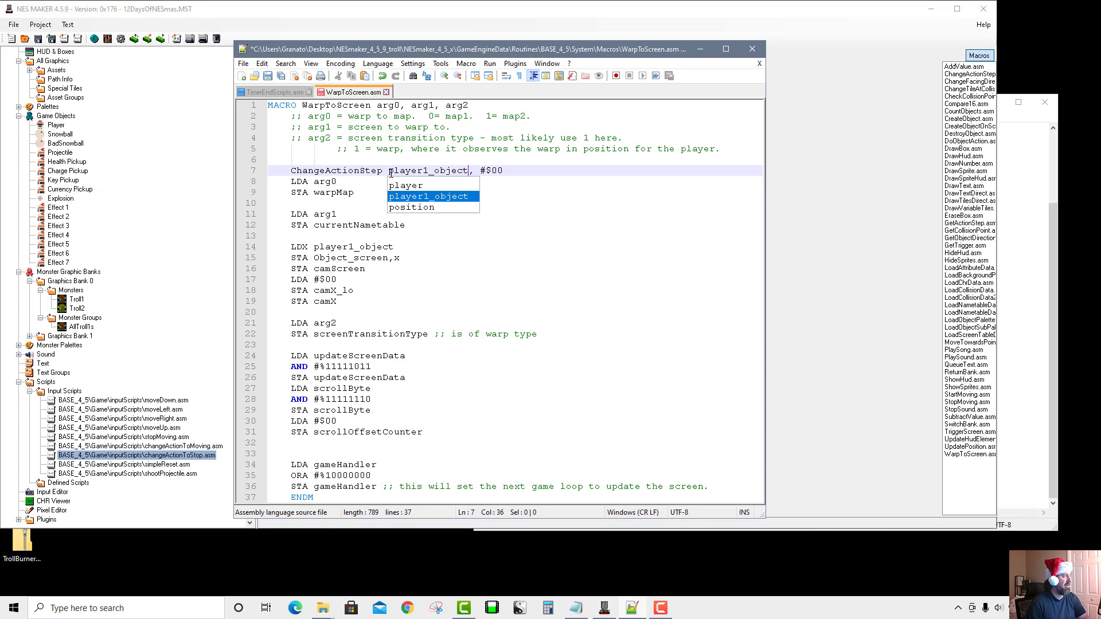
left_click(401, 163)
left_click_drag(389, 171, 463, 175)
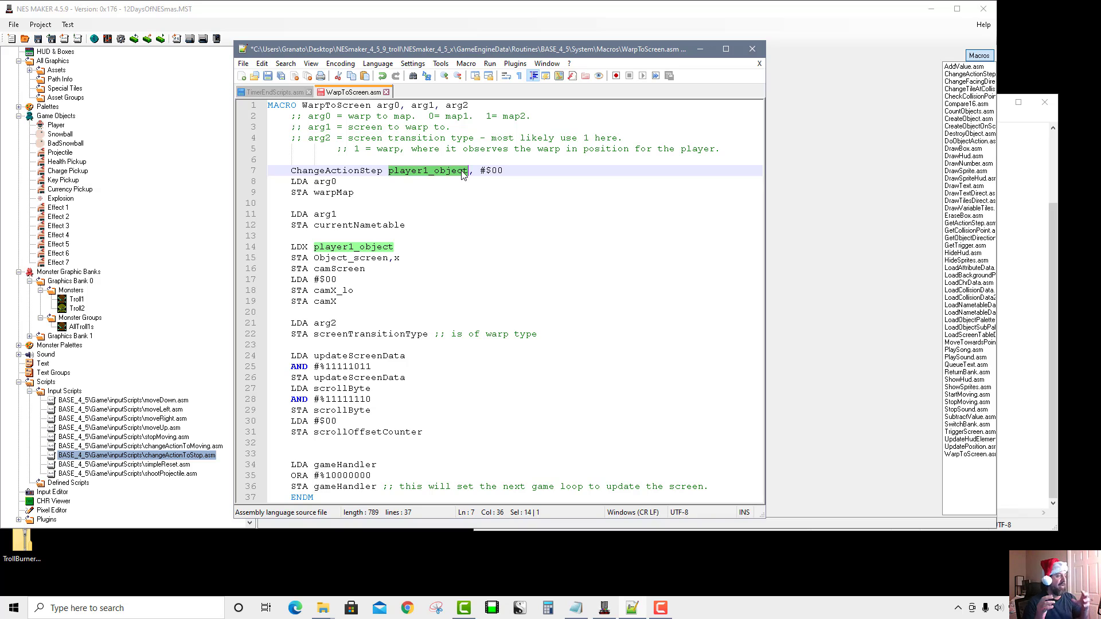
double_click(362, 171)
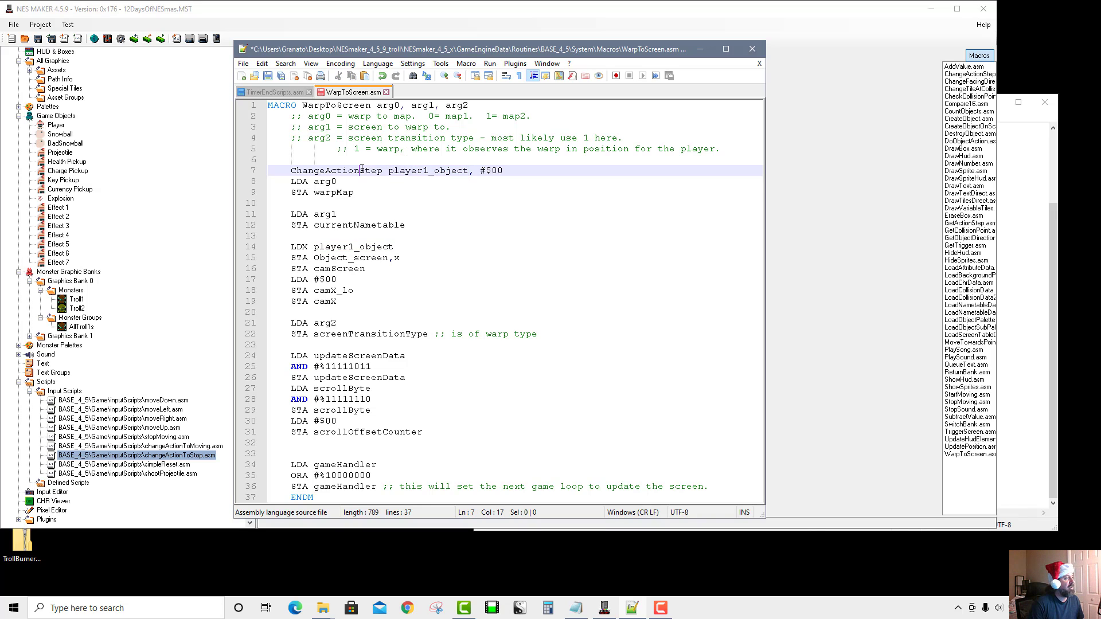
triple_click(421, 172)
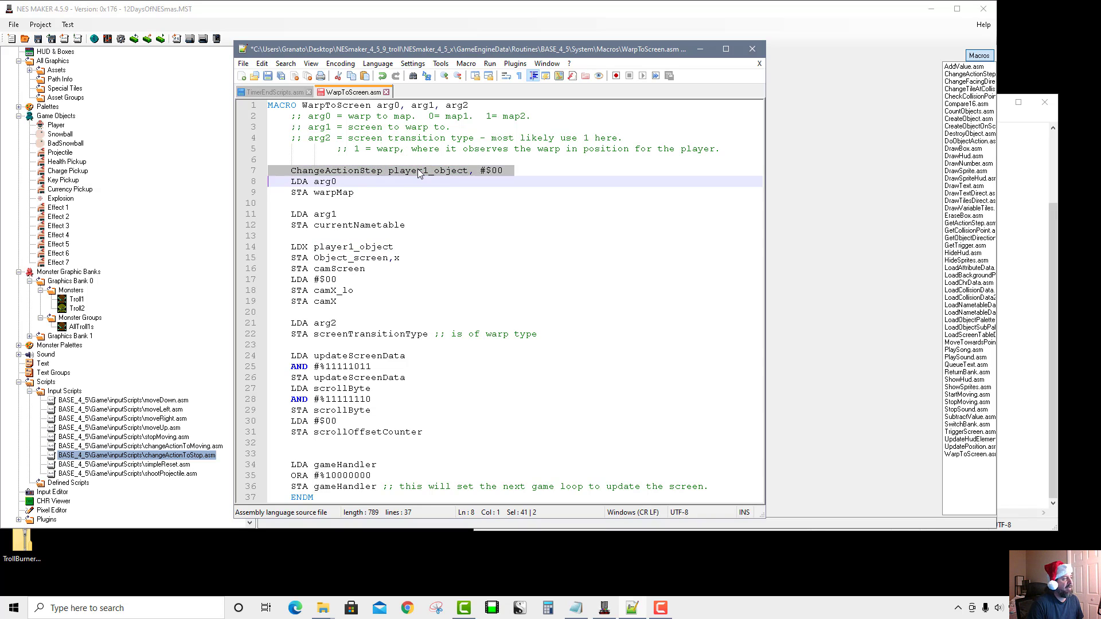
double_click(496, 171)
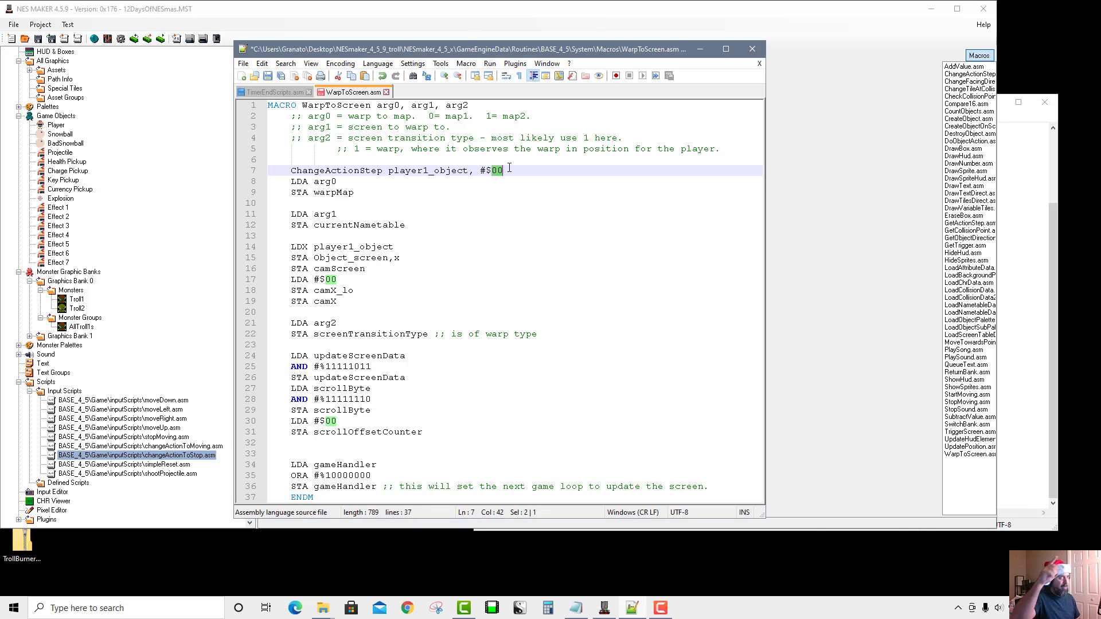
key("ctrl+s")
Step: Return to NES MAKER, test the game in Mesen, and walk the Player around the trees to the prize tile
left_click(187, 3)
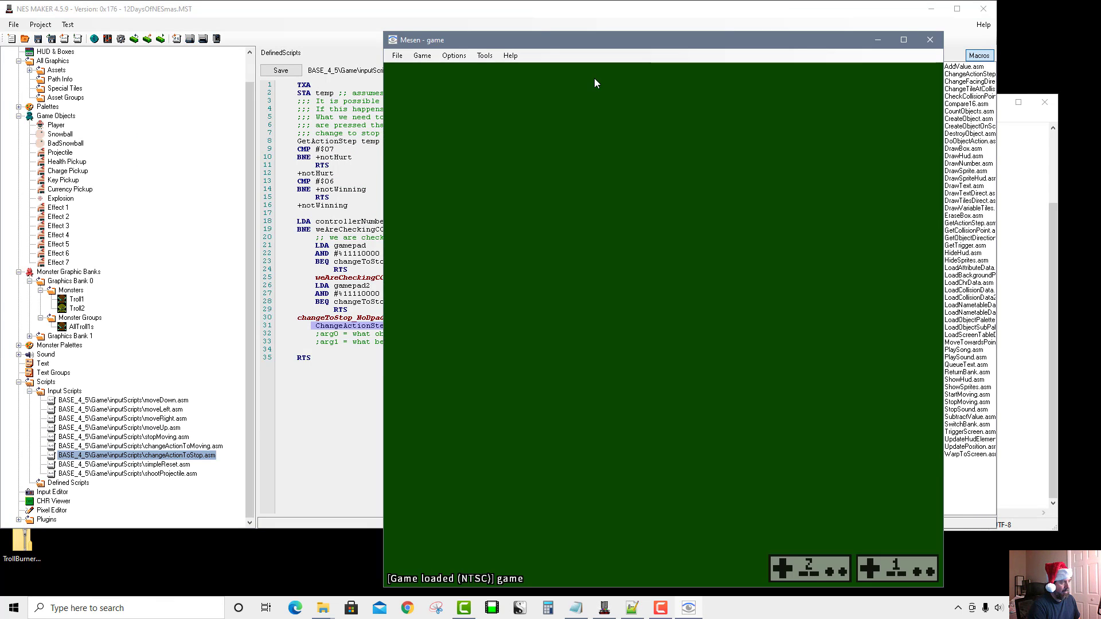
key("Right")
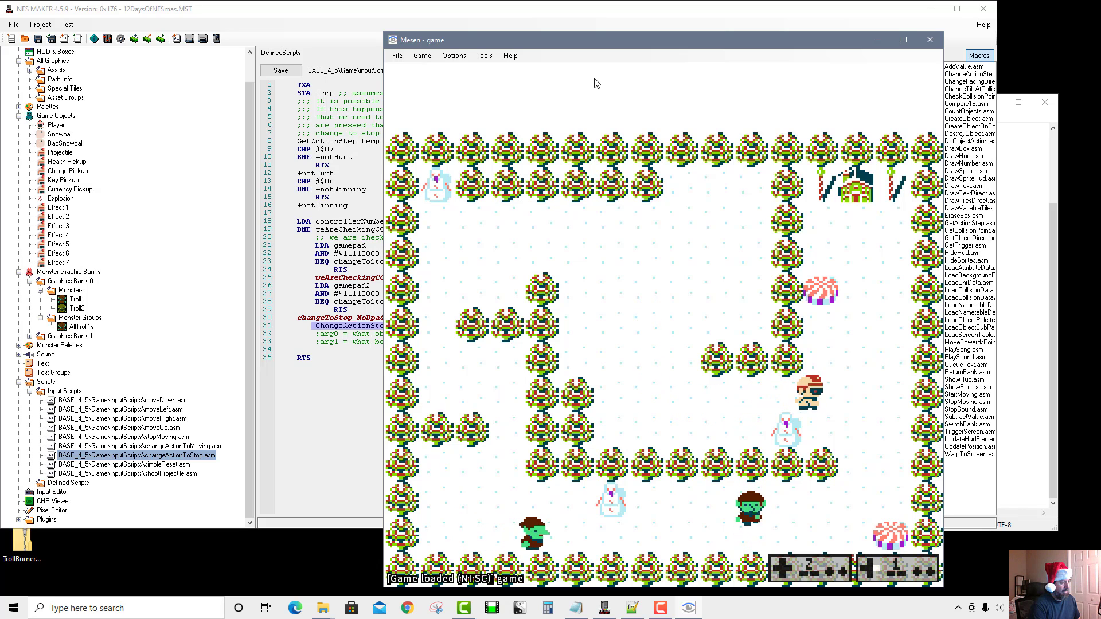
key("Up")
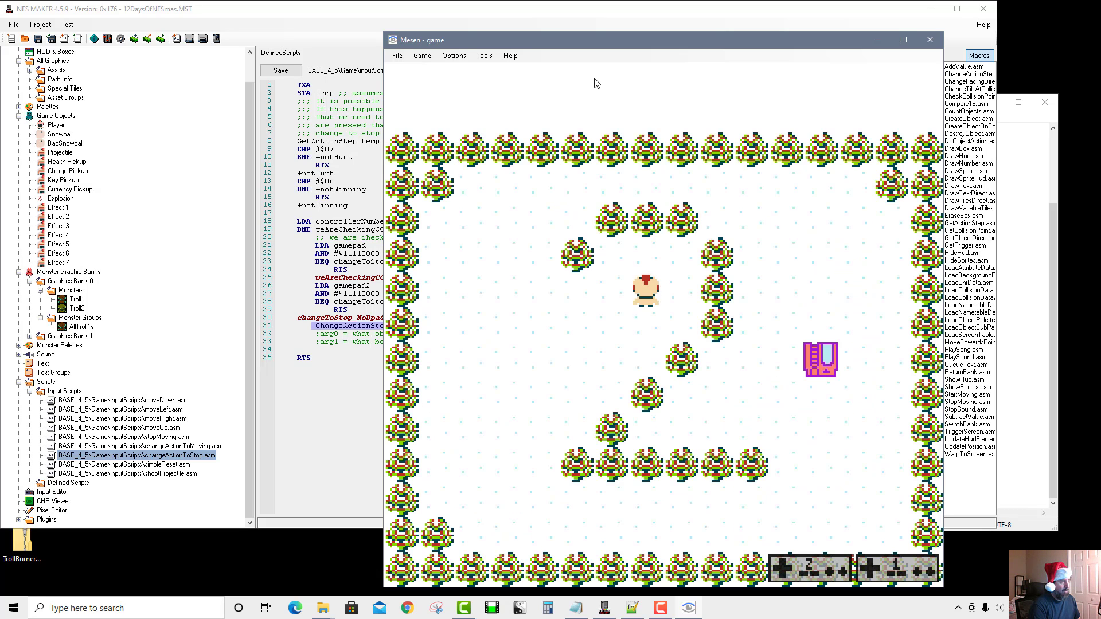
key("Down")
key("Left")
key("Down")
key("Right")
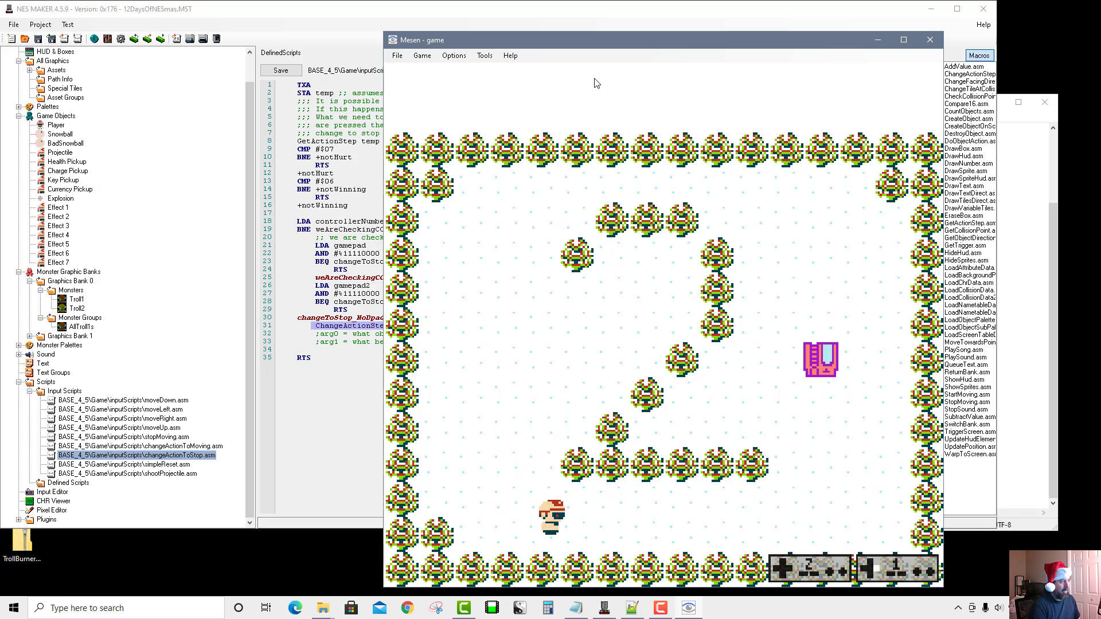
key("Right")
key("Up")
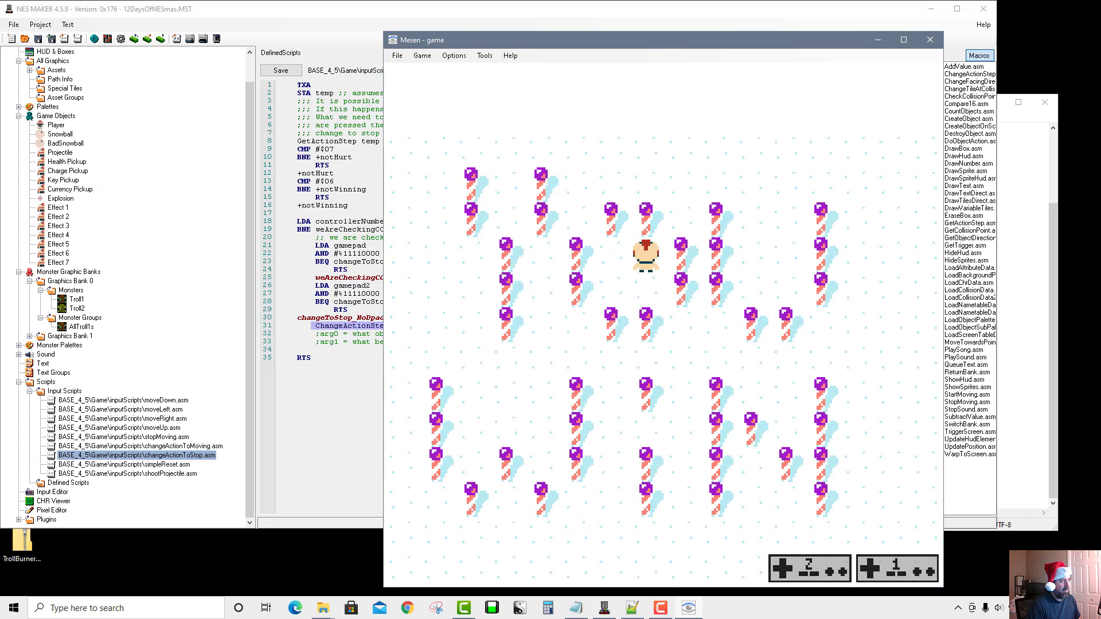
Step: Walk the Player in all four directions on the end screen to test movement after the warp
key("Left")
key("Down")
key("Right")
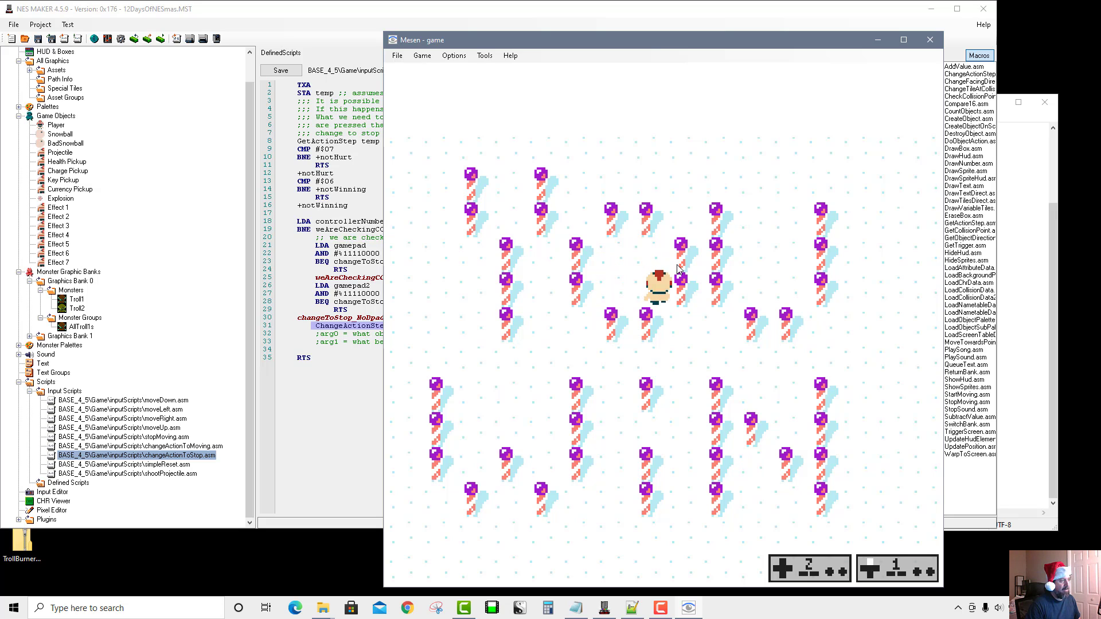
key("Up")
key("Left")
key("Up")
key("Right")
key("Down")
key("Left")
key("Down")
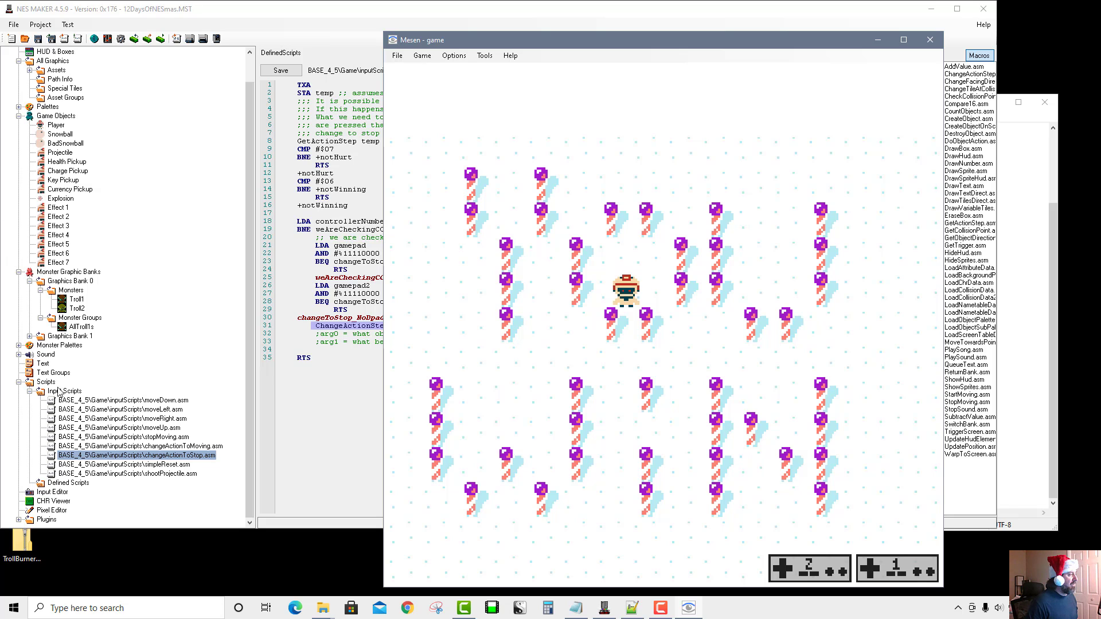
Step: Return to NES MAKER and go to the start of the project tree
left_click_drag(250, 266, 250, 205)
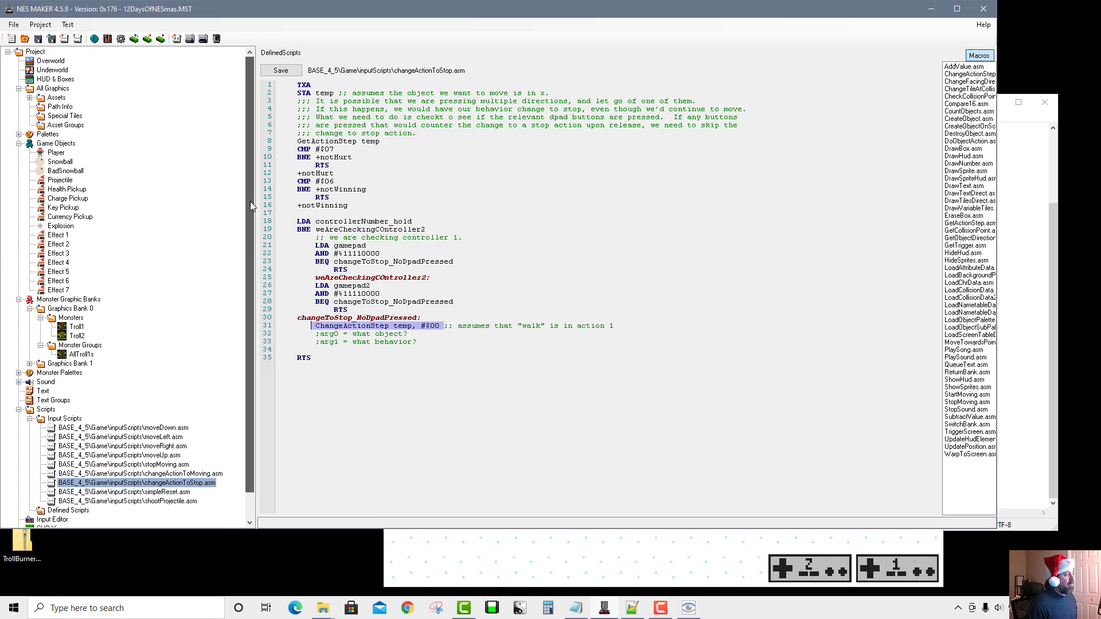